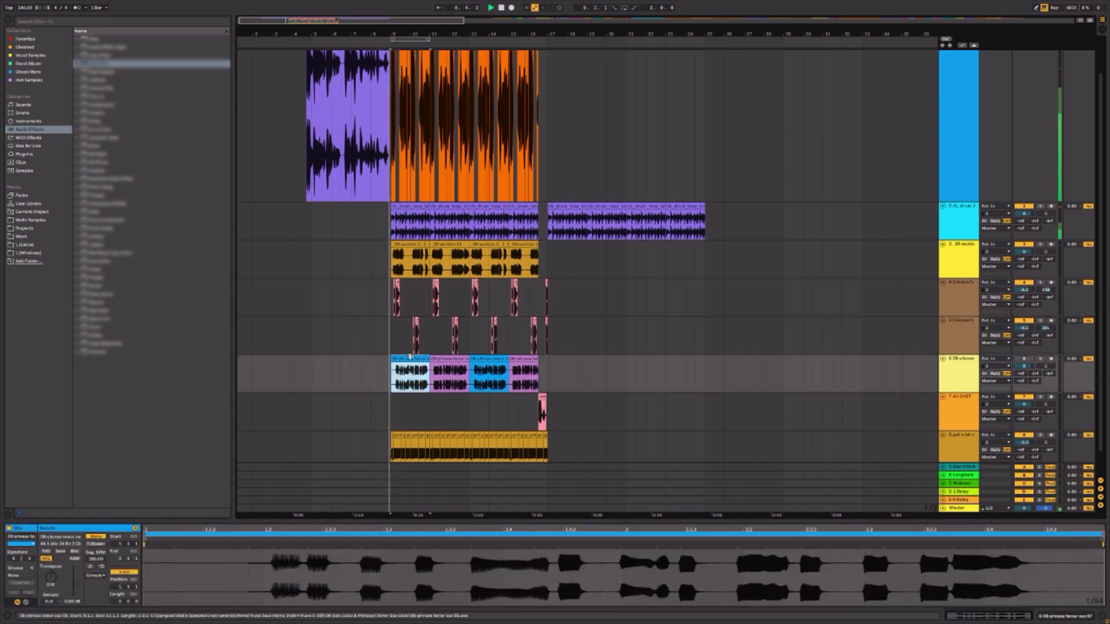
# - Duplicate the tenor sax phrase clips into bars 17 to 25, keeping the short gap before bar 17 empty
pyautogui.moveTo(414, 361); pyautogui.dragTo(512, 367)
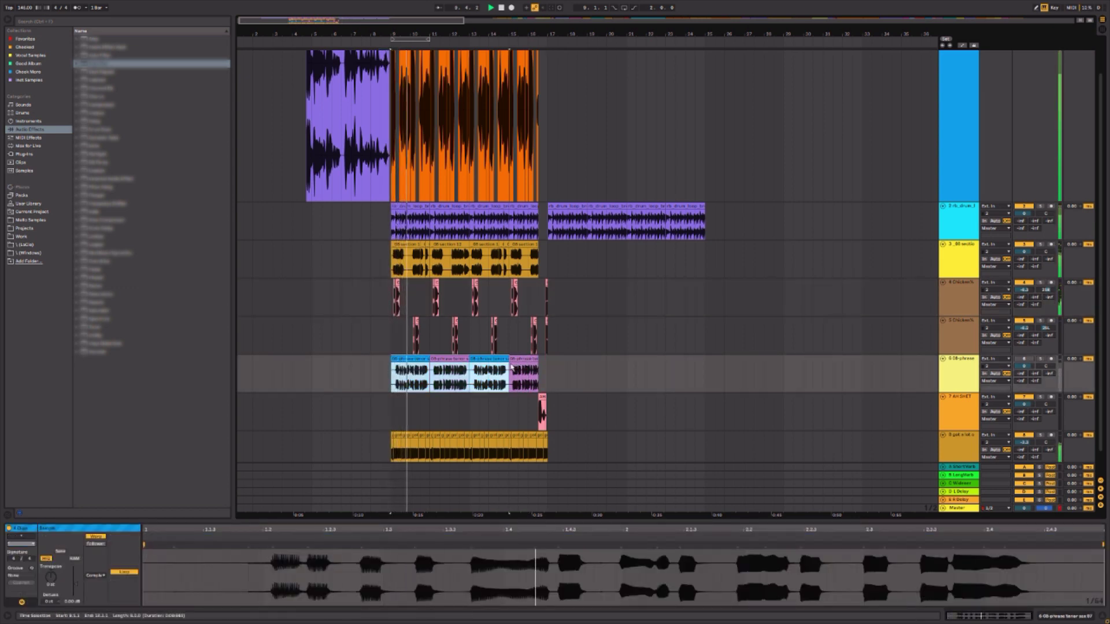
pyautogui.click(449, 359)
pyautogui.click(547, 370)
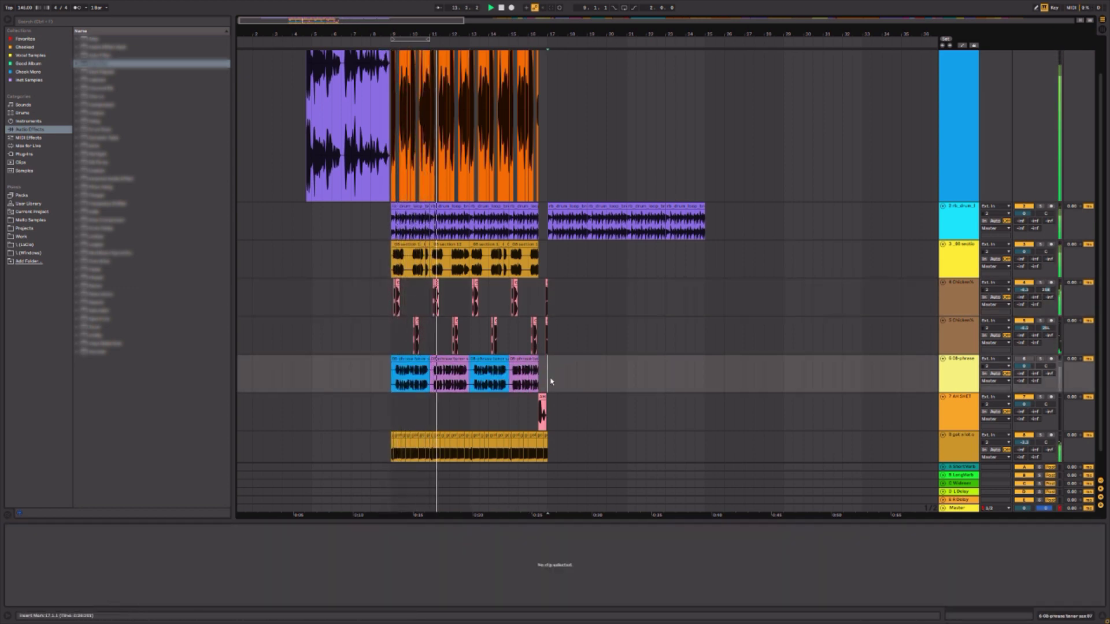
pyautogui.hotkey('ctrl', 'v')
pyautogui.hotkey('ctrl', 'd')
pyautogui.click(558, 381)
pyautogui.moveTo(547, 382); pyautogui.dragTo(540, 381)
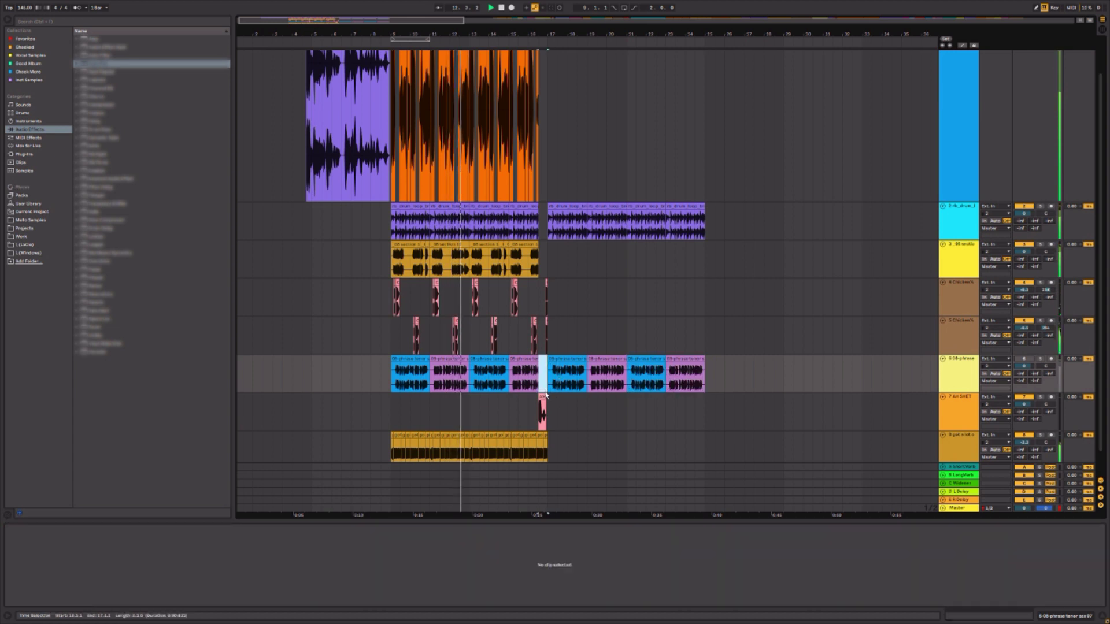
pyautogui.click(547, 387)
# - Duplicate the "got a lot of love" clips from bars 9–17 into bars 17–25, and loop those eight new bars
pyautogui.scroll(-1, 554, 426)
pyautogui.click(548, 432)
pyautogui.moveTo(547, 431); pyautogui.dragTo(388, 428)
pyautogui.hotkey('ctrl', 'd')
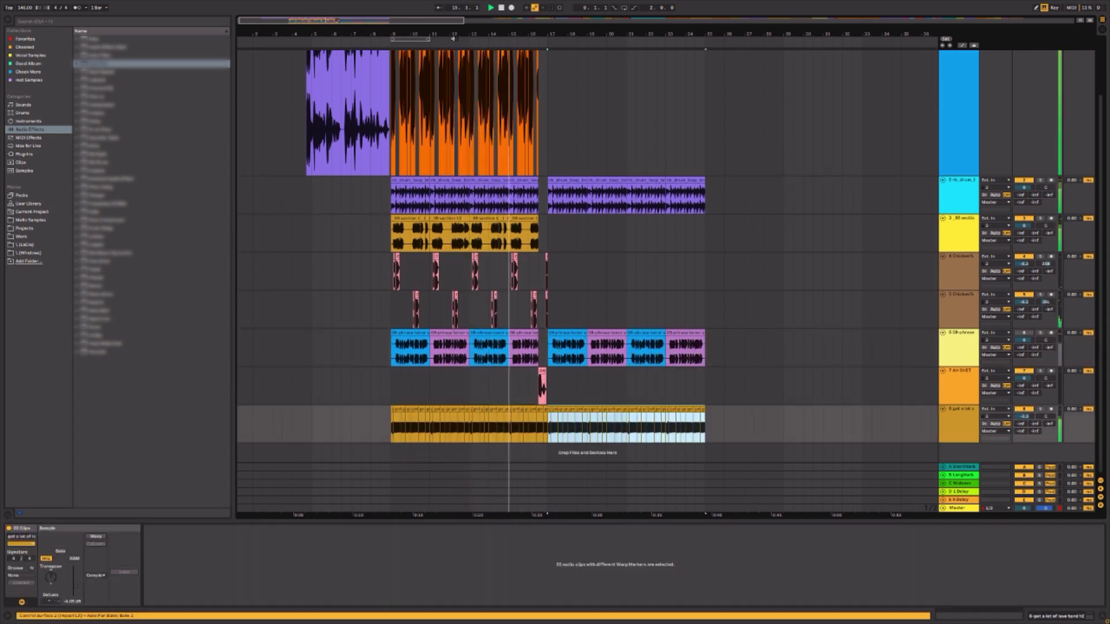
pyautogui.moveTo(424, 35); pyautogui.dragTo(632, 84)
pyautogui.click(625, 8)
# - Copy the three adjacent vocal clips ending with Killed_my_best_friend onto a new audio track below the first track, starting at bar 18
pyautogui.scroll(3, 694, 180)
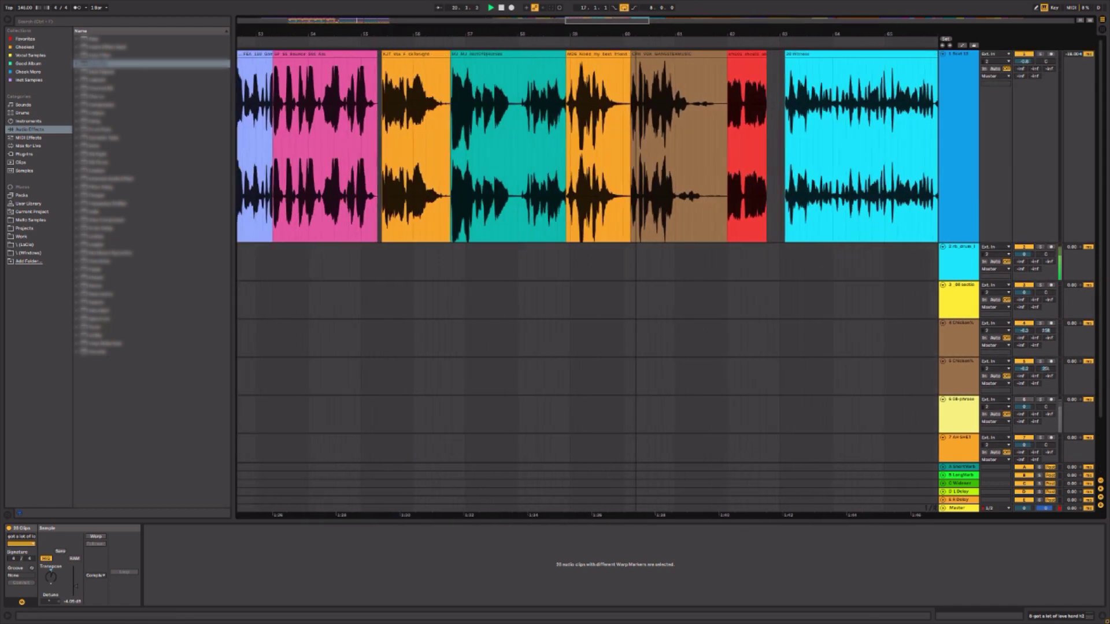
pyautogui.click(601, 56)
pyautogui.keyDown('shift'); pyautogui.click(436, 54); pyautogui.keyUp('shift')
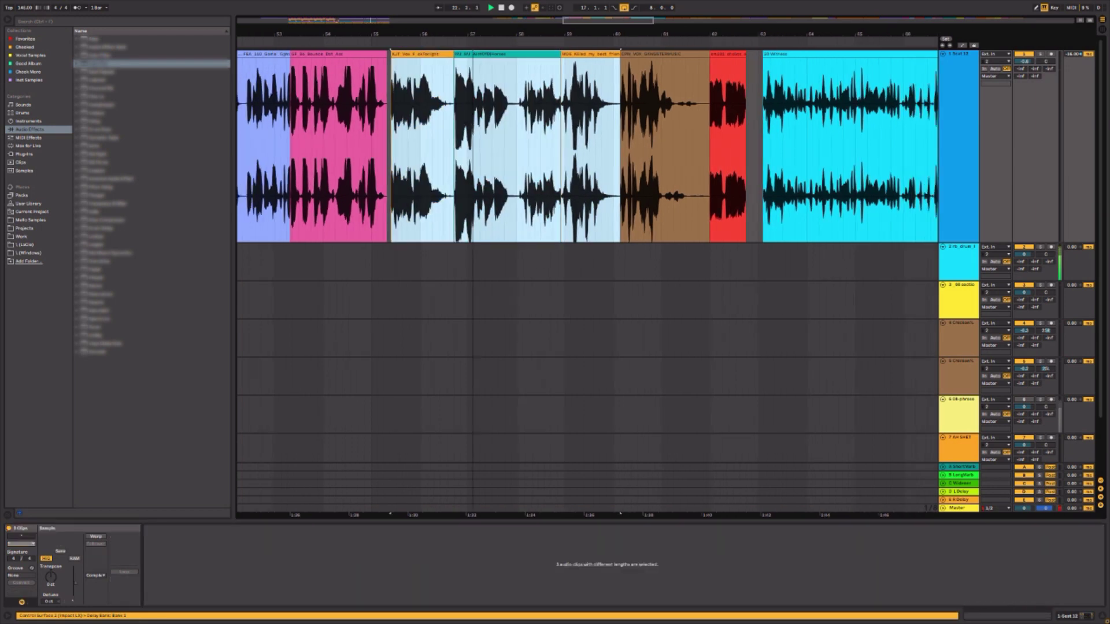
pyautogui.moveTo(664, 45); pyautogui.dragTo(664, 36)
pyautogui.click(367, 77)
pyautogui.press('space')
pyautogui.moveTo(370, 36); pyautogui.dragTo(390, 80)
pyautogui.rightClick(957, 147)
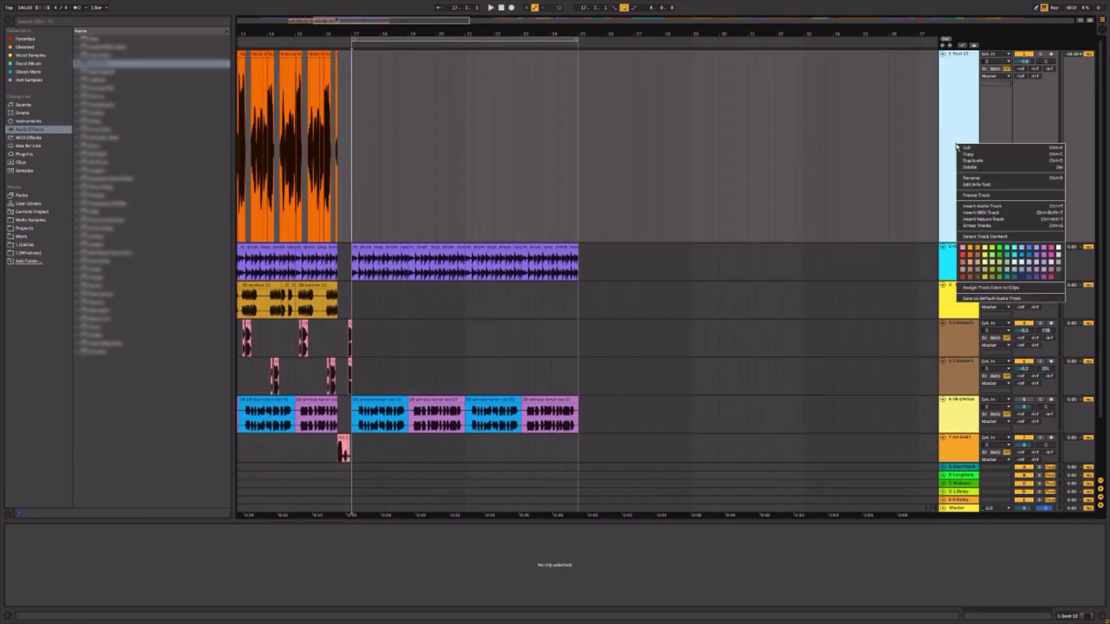
pyautogui.click(982, 206)
pyautogui.click(379, 265)
pyautogui.hotkey('ctrl', 'v')
# - Delete the teal middle vocal clip and move the first vocal clip to about beat 17.3
pyautogui.click(426, 262)
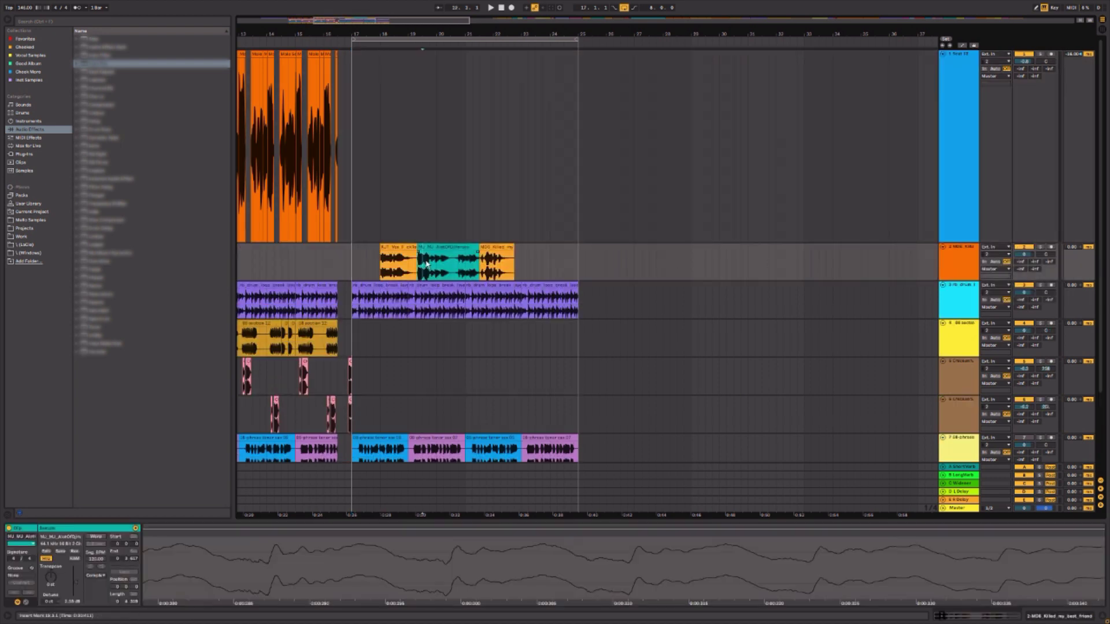
pyautogui.click(430, 248)
pyautogui.press('Delete')
pyautogui.moveTo(374, 266)
pyautogui.mouseDown()
pyautogui.moveTo(356, 266)
pyautogui.moveTo(392, 270)
pyautogui.moveTo(376, 253)
pyautogui.mouseUp()
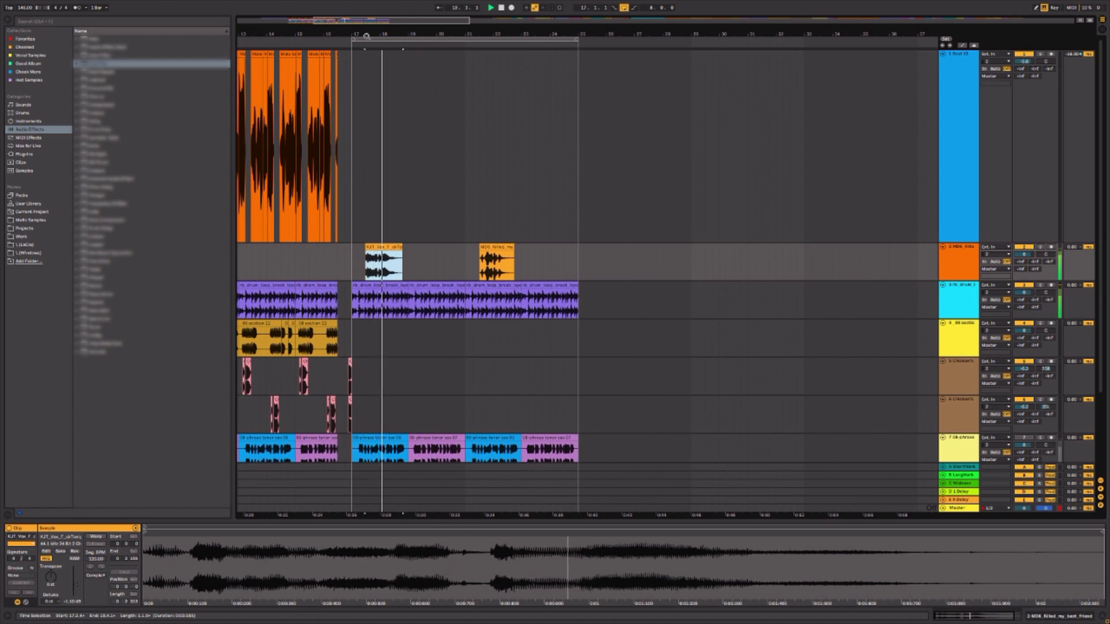
# - Shift the first vocal clip earlier to start at beat 17.2, checking its timing with playback
pyautogui.scroll(5, 363, 227)
pyautogui.click(293, 264)
pyautogui.moveTo(403, 244); pyautogui.dragTo(388, 249)
pyautogui.click(278, 267)
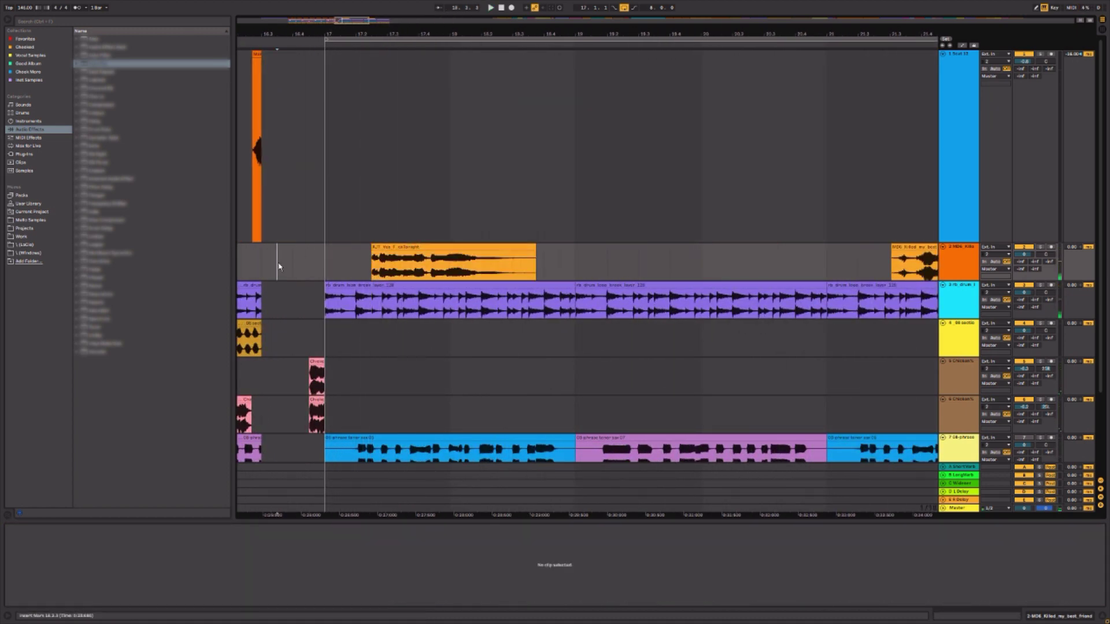
pyautogui.click(454, 259)
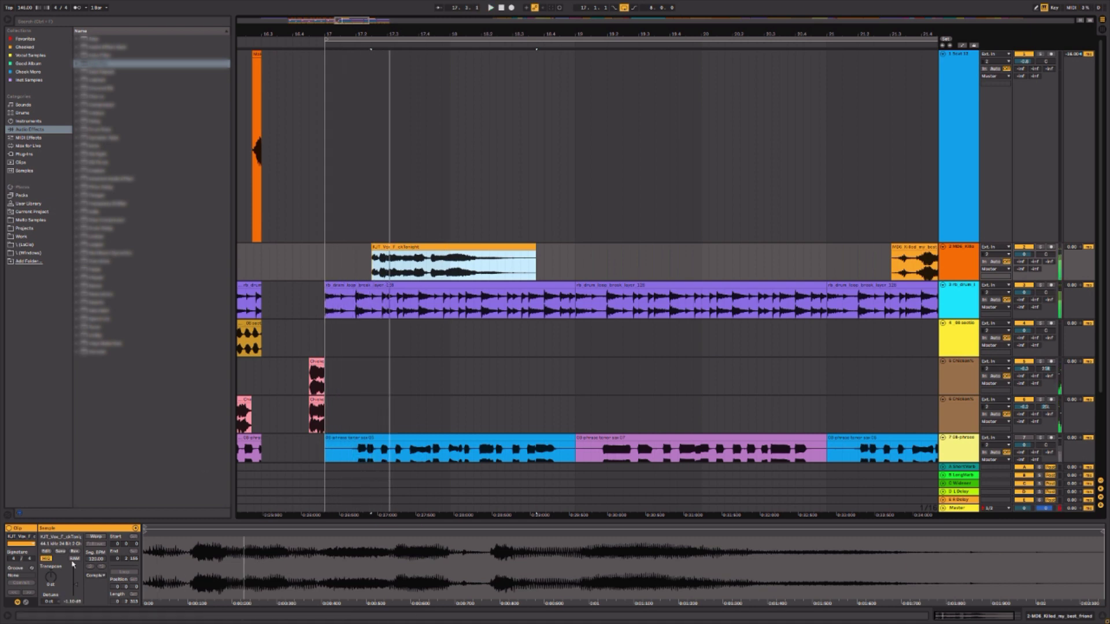
pyautogui.moveTo(403, 244); pyautogui.dragTo(387, 243)
pyautogui.click(336, 263)
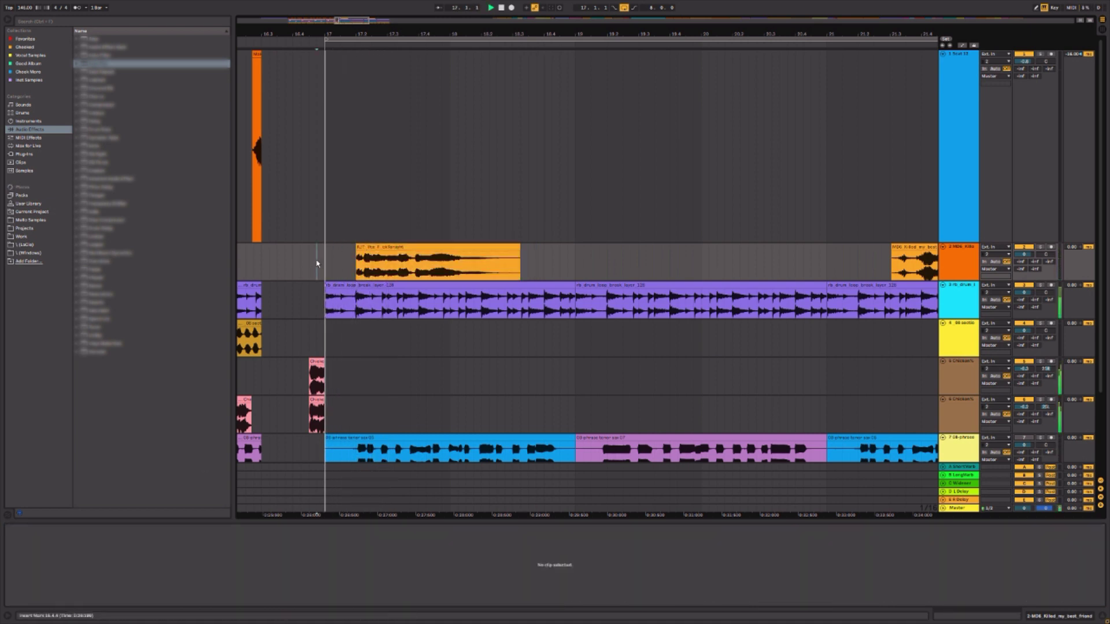
pyautogui.click(376, 247)
pyautogui.moveTo(377, 247); pyautogui.dragTo(377, 247)
pyautogui.press('space')
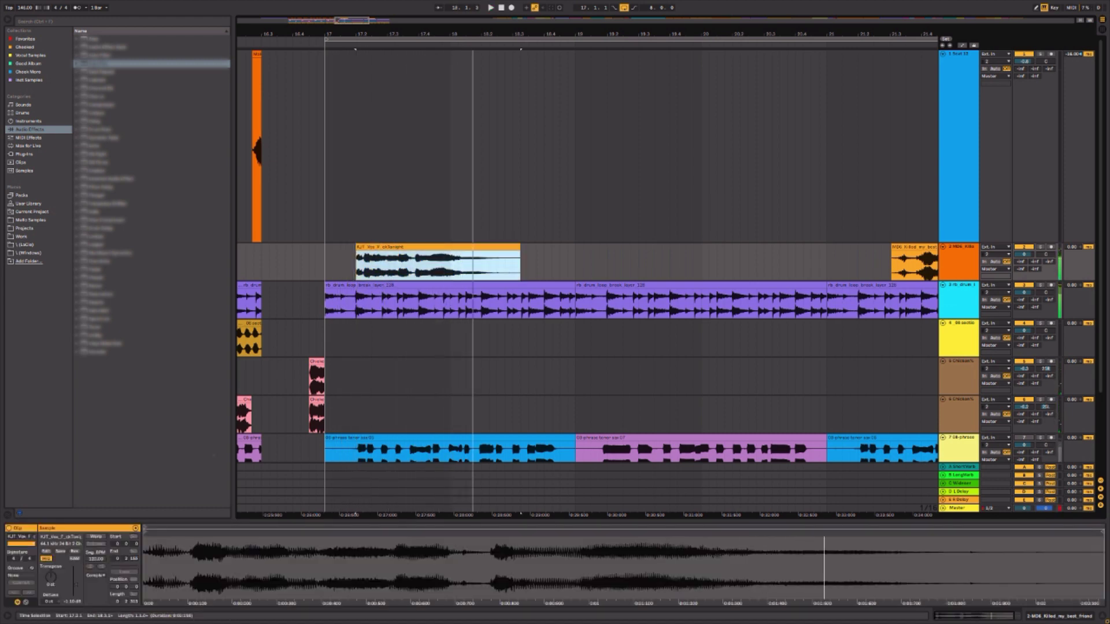
# - Warp the first vocal clip in Complex Pro mode, raise its segment BPM, and play it back
pyautogui.click(102, 541)
pyautogui.click(95, 576)
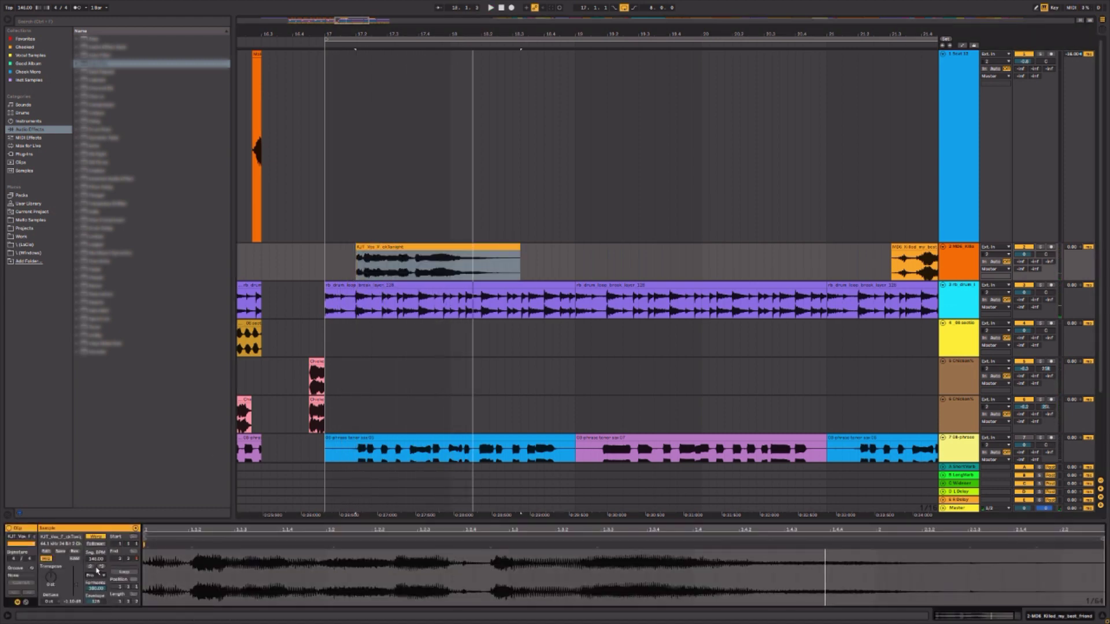
pyautogui.moveTo(96, 560)
pyautogui.mouseDown()
pyautogui.moveTo(96, 576)
pyautogui.moveTo(96, 562)
pyautogui.mouseUp()
pyautogui.press('space')
pyautogui.press('space')
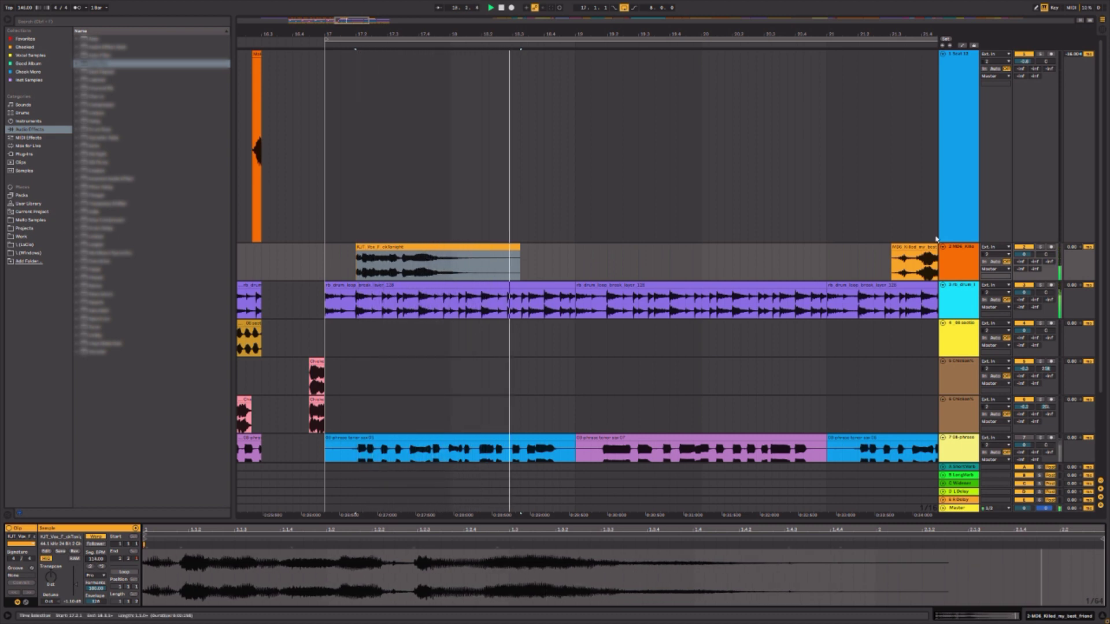
# - Try the Killed_my_best_friend clip at about beat 19.4 and play the section from the loop start
pyautogui.moveTo(915, 247); pyautogui.dragTo(693, 267)
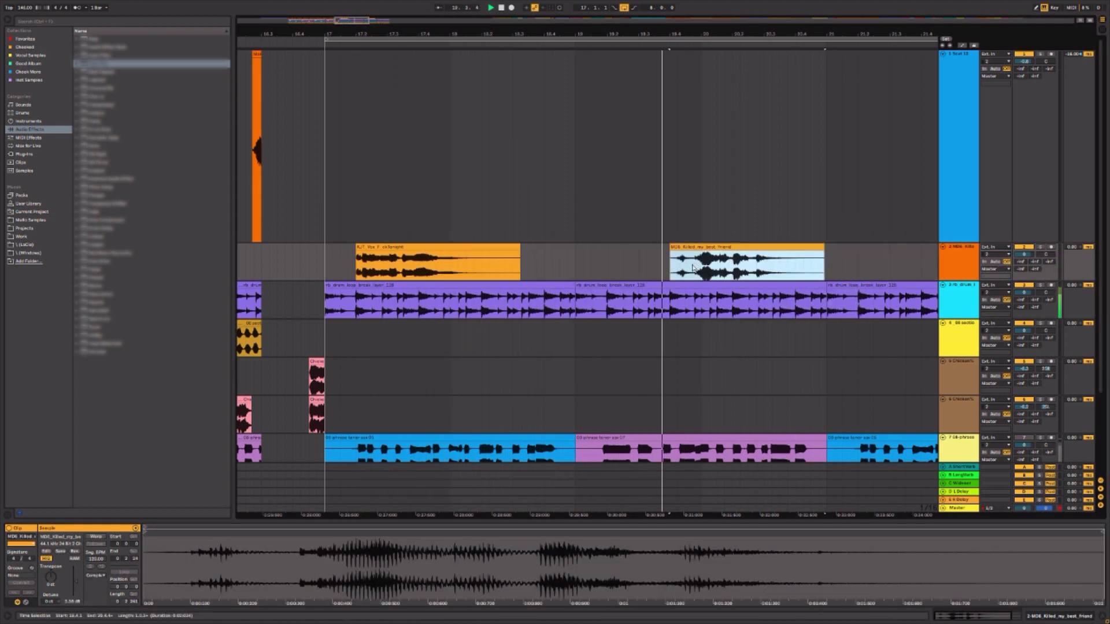
pyautogui.click(689, 273)
pyautogui.click(687, 231)
pyautogui.click(686, 248)
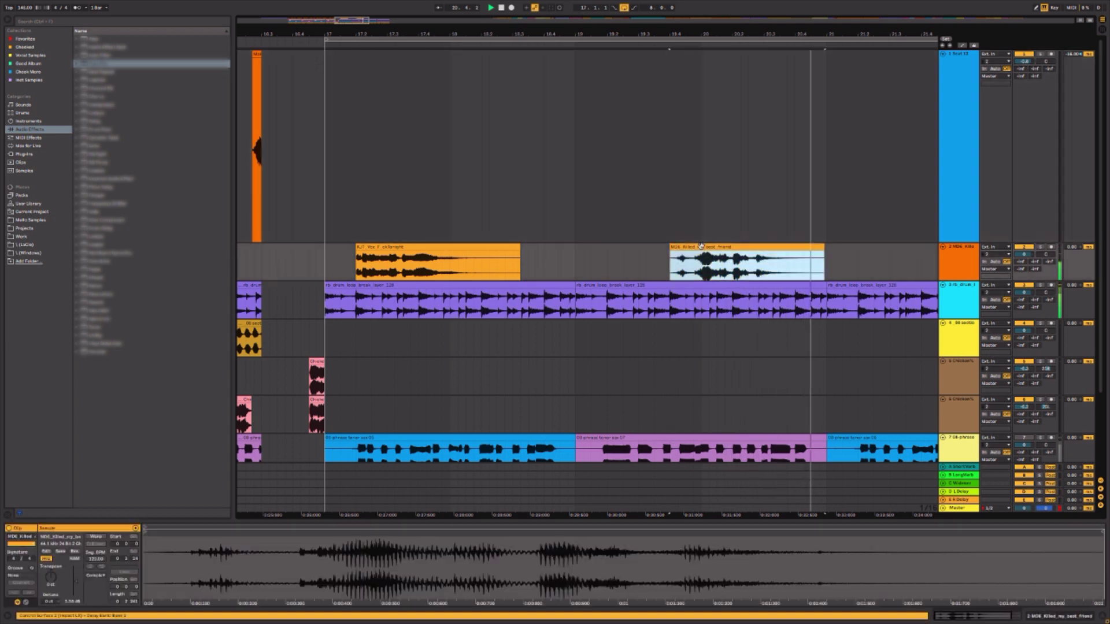
pyautogui.press('space')
pyautogui.click(207, 278)
pyautogui.click(270, 263)
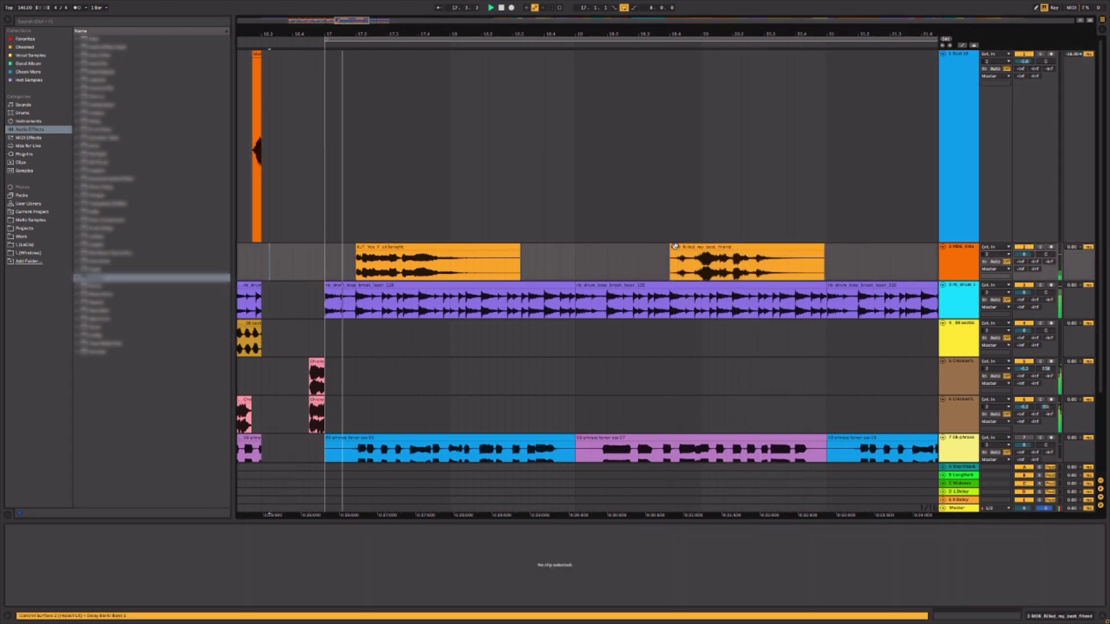
# - Move the Killed_my_best_friend clip to bar 18 so it cuts off the first vocal's tail, and audition both clips
pyautogui.moveTo(685, 260); pyautogui.dragTo(465, 261)
pyautogui.click(396, 262)
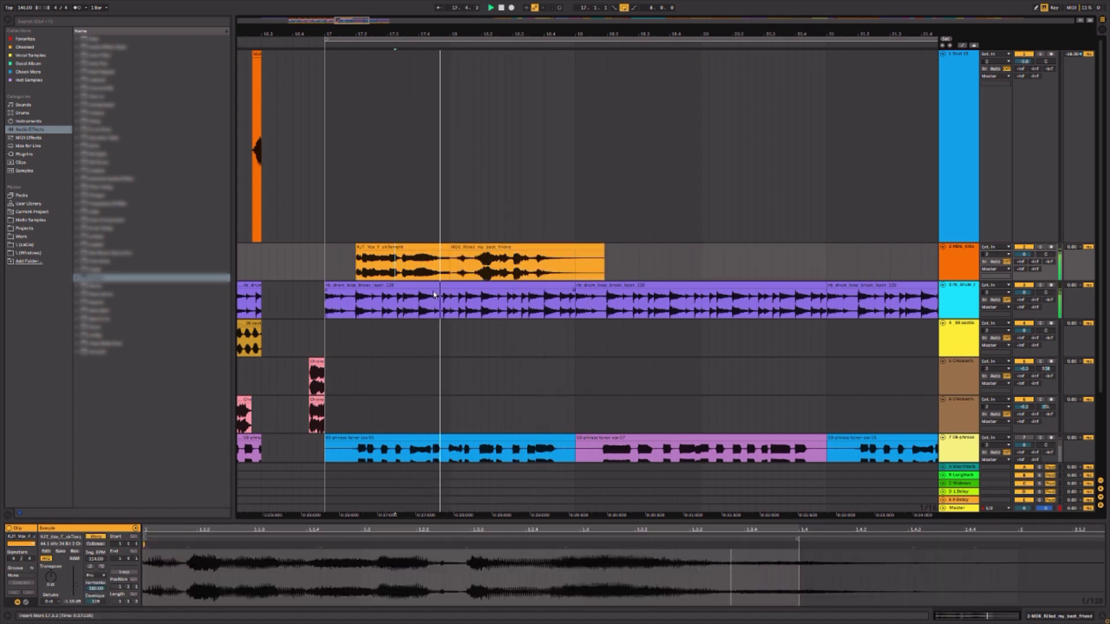
pyautogui.click(340, 263)
pyautogui.click(498, 245)
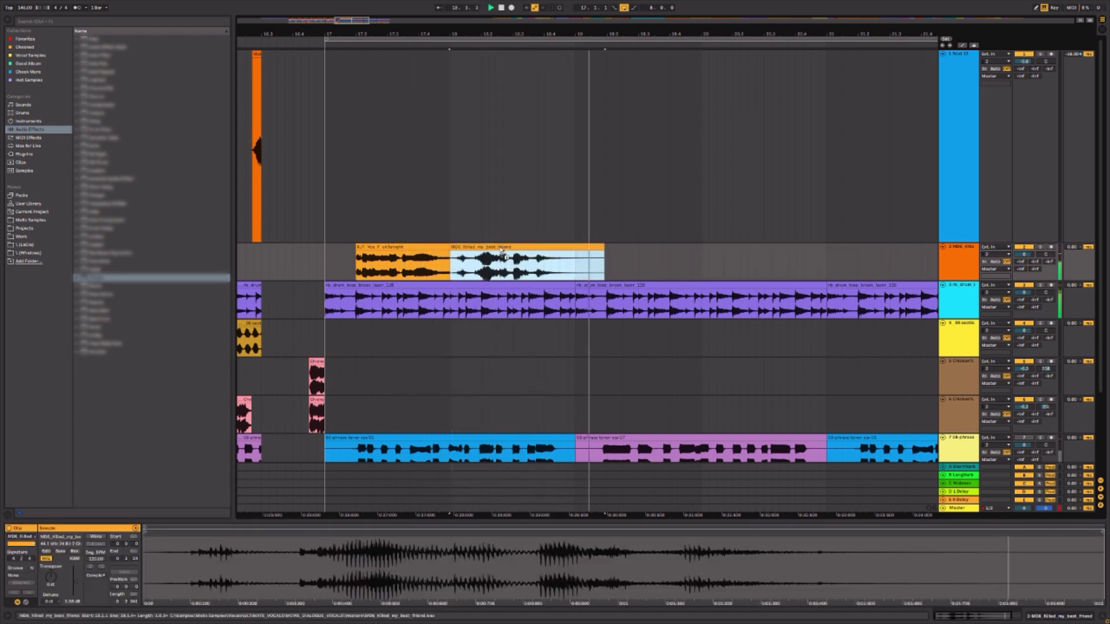
pyautogui.click(265, 274)
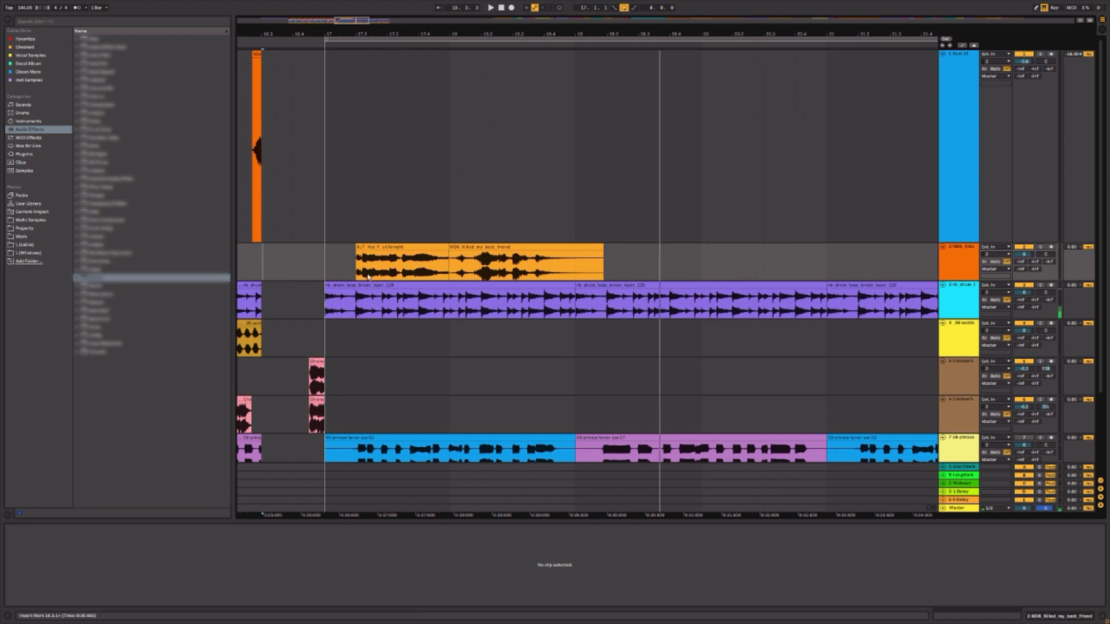
pyautogui.scroll(-5, 289, 262)
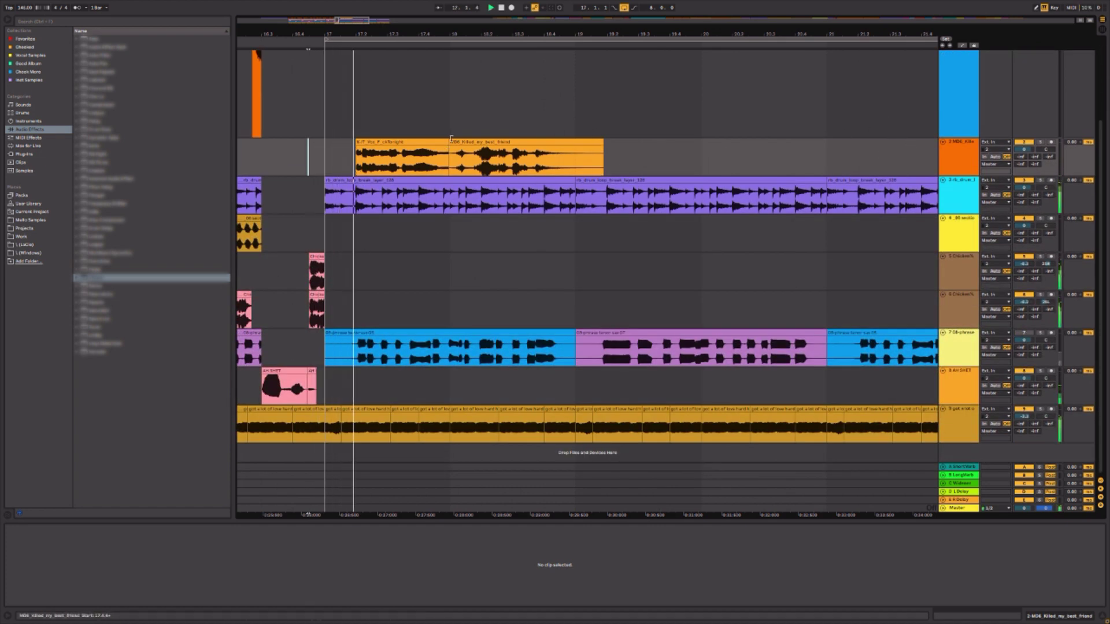
# - Move the Killed_my_best_friend clip to bar 24, cut off its tail at bar 25, and play it
pyautogui.click(513, 143)
pyautogui.moveTo(514, 28); pyautogui.dragTo(358, 9)
pyautogui.moveTo(387, 152); pyautogui.dragTo(704, 162)
pyautogui.press('Delete')
pyautogui.click(717, 146)
pyautogui.press('space')
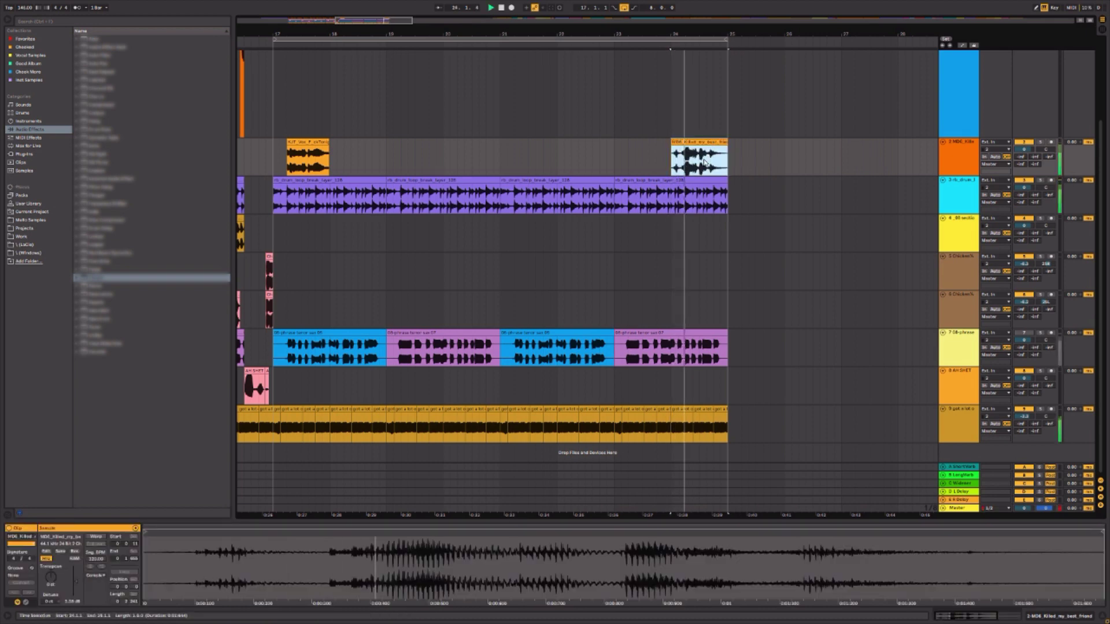
# - Copy the two stacked chicken sound clips before bar 17 to the matching spot just before bar 25
pyautogui.click(575, 272)
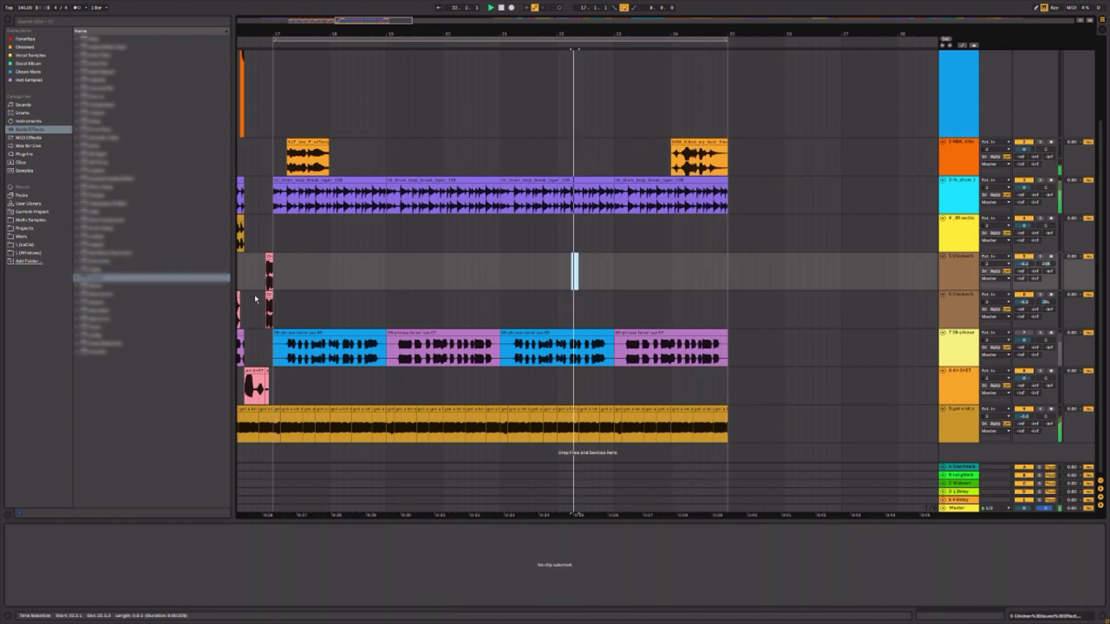
pyautogui.click(269, 257)
pyautogui.keyDown('shift'); pyautogui.click(269, 295); pyautogui.keyUp('shift')
pyautogui.hotkey('ctrl', 'v')
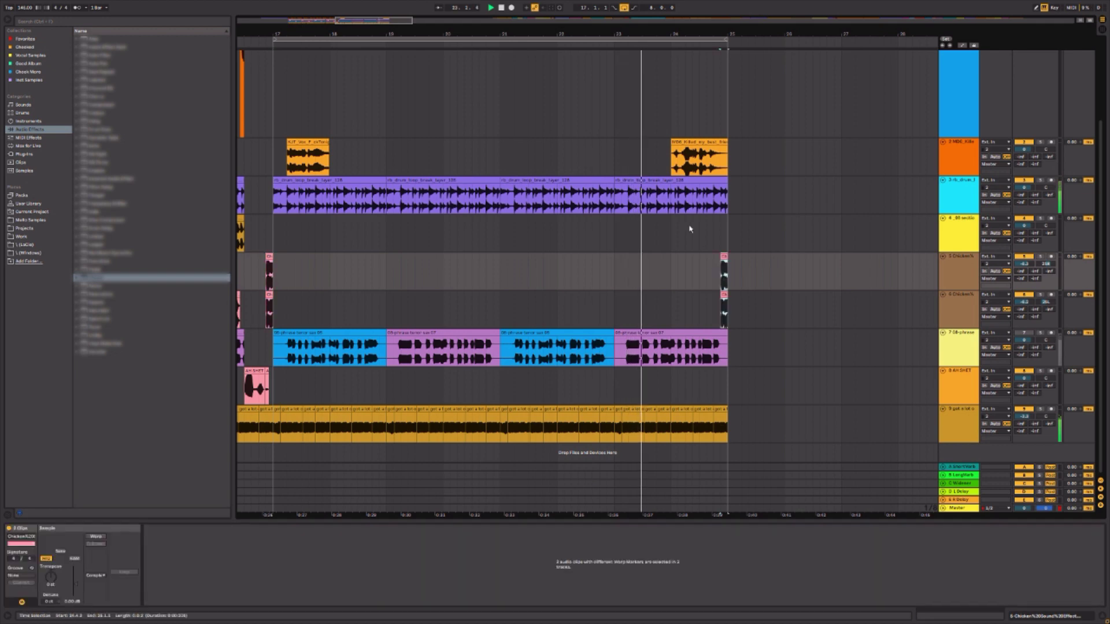
# - Delete the drum break from bar 24 onward to leave a break under the closing vocal
pyautogui.moveTo(678, 205); pyautogui.dragTo(755, 200)
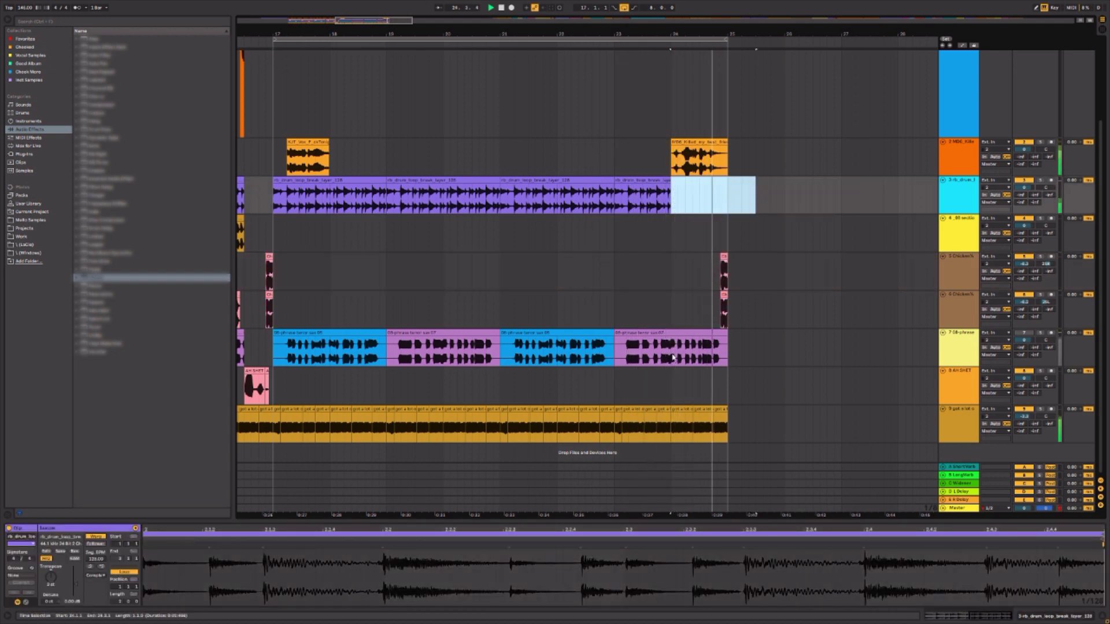
pyautogui.click(675, 363)
pyautogui.click(731, 358)
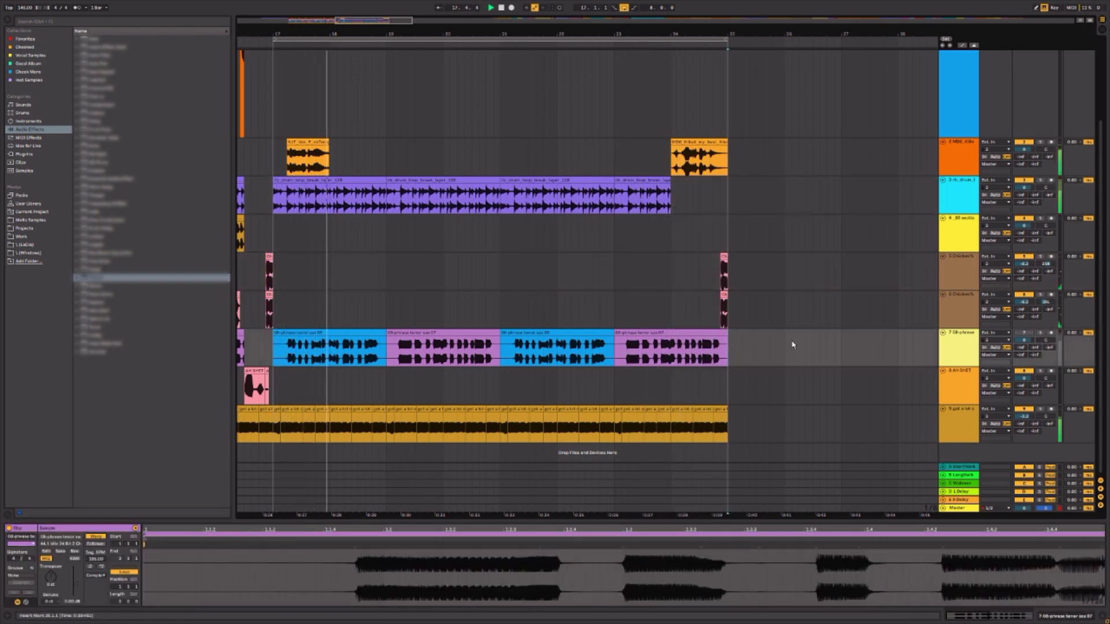
# - Audition the vocal and red shout samples laid out on the first track
pyautogui.moveTo(754, 34); pyautogui.dragTo(392, 11)
pyautogui.scroll(3, 840, 84)
pyautogui.click(833, 56)
pyautogui.press('space')
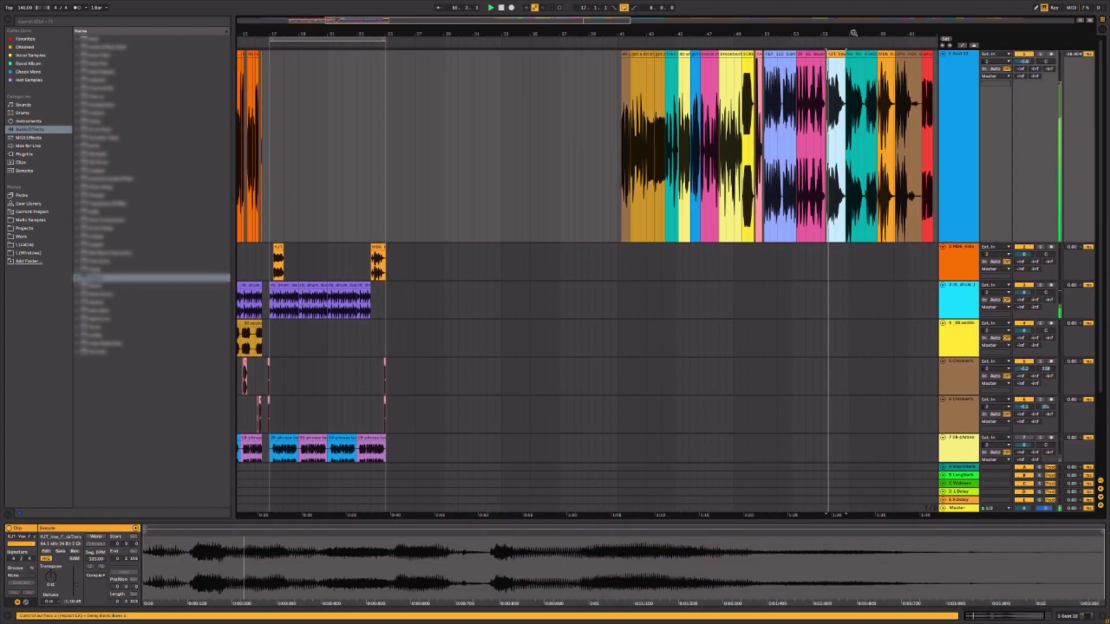
pyautogui.moveTo(853, 34); pyautogui.dragTo(399, 41)
pyautogui.press('space')
pyautogui.click(503, 53)
pyautogui.press('space')
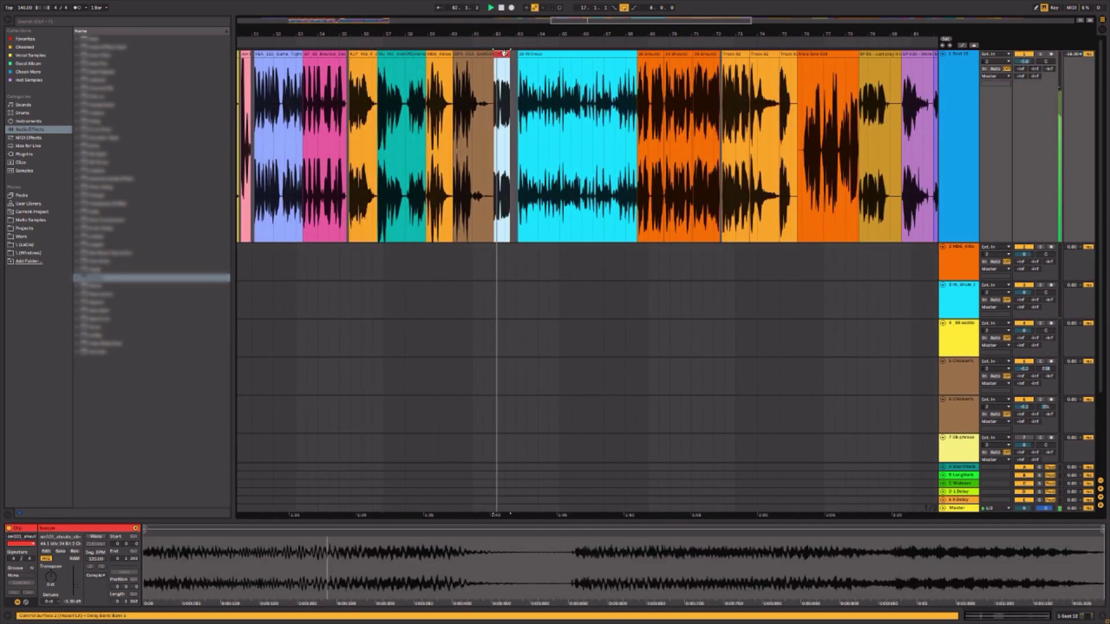
pyautogui.click(487, 52)
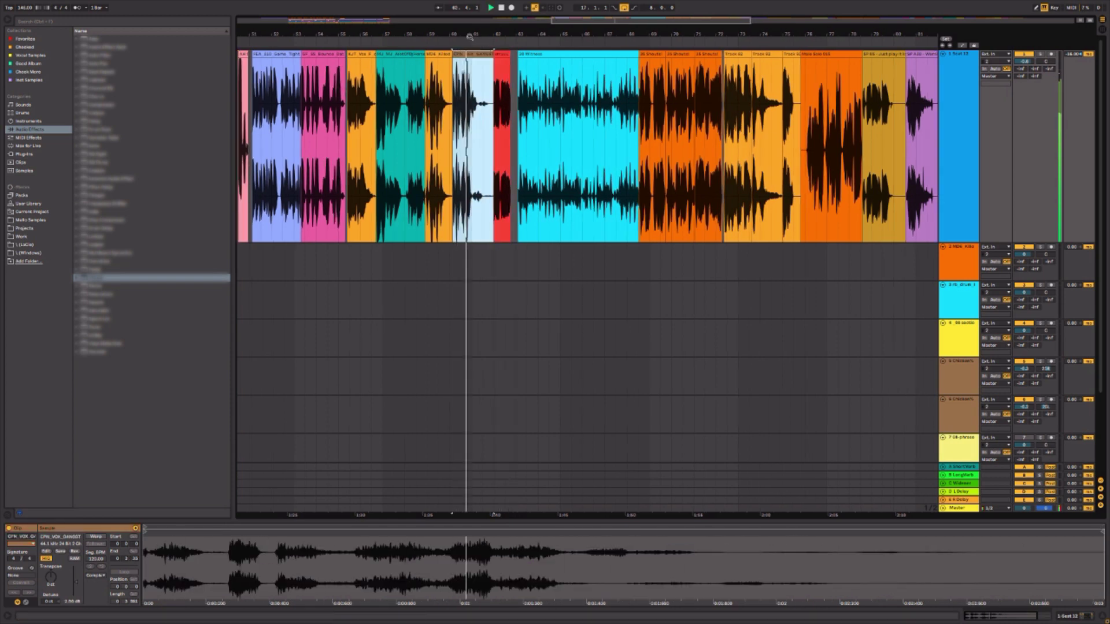
pyautogui.click(440, 53)
# - Audition the orange shout clips around bars 70 and 71 on the first track
pyautogui.hscroll(8, 451, 52)
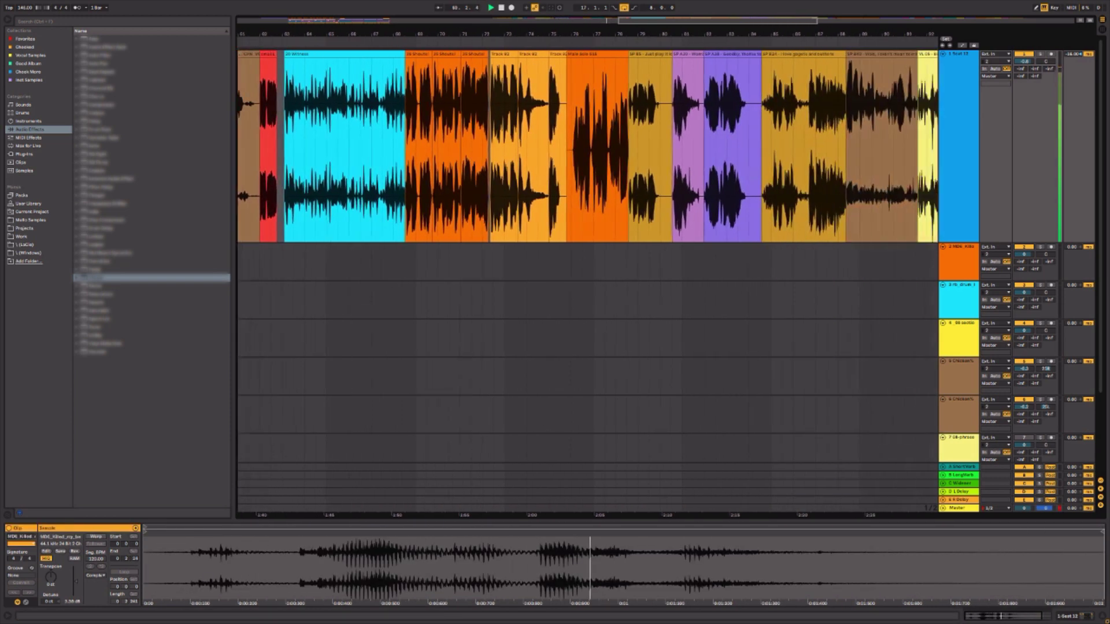
pyautogui.click(474, 52)
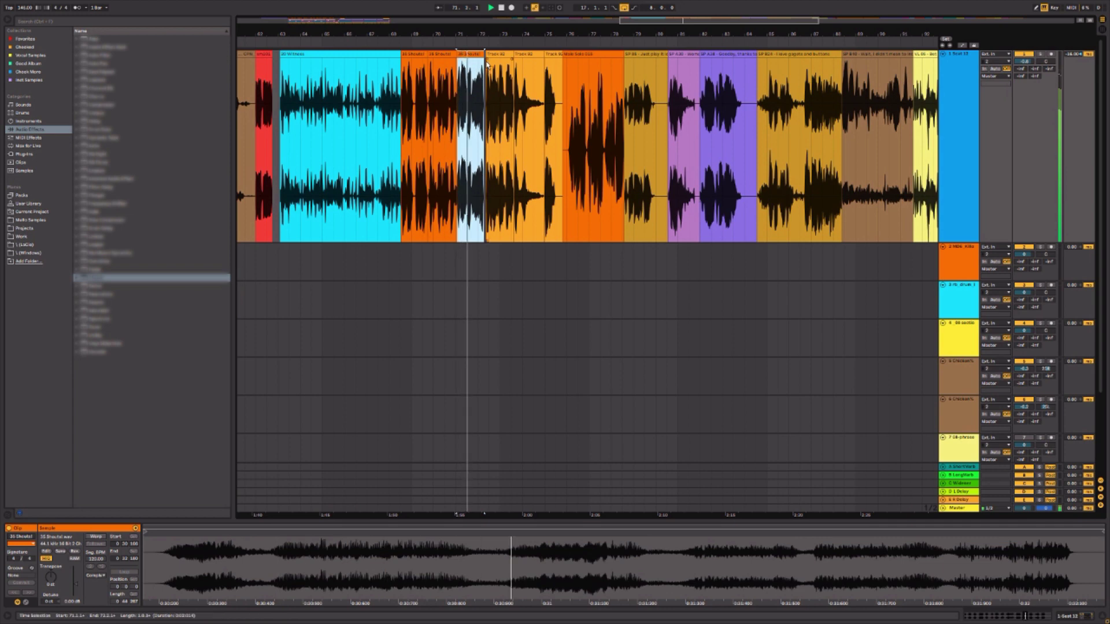
pyautogui.click(440, 52)
pyautogui.press('space')
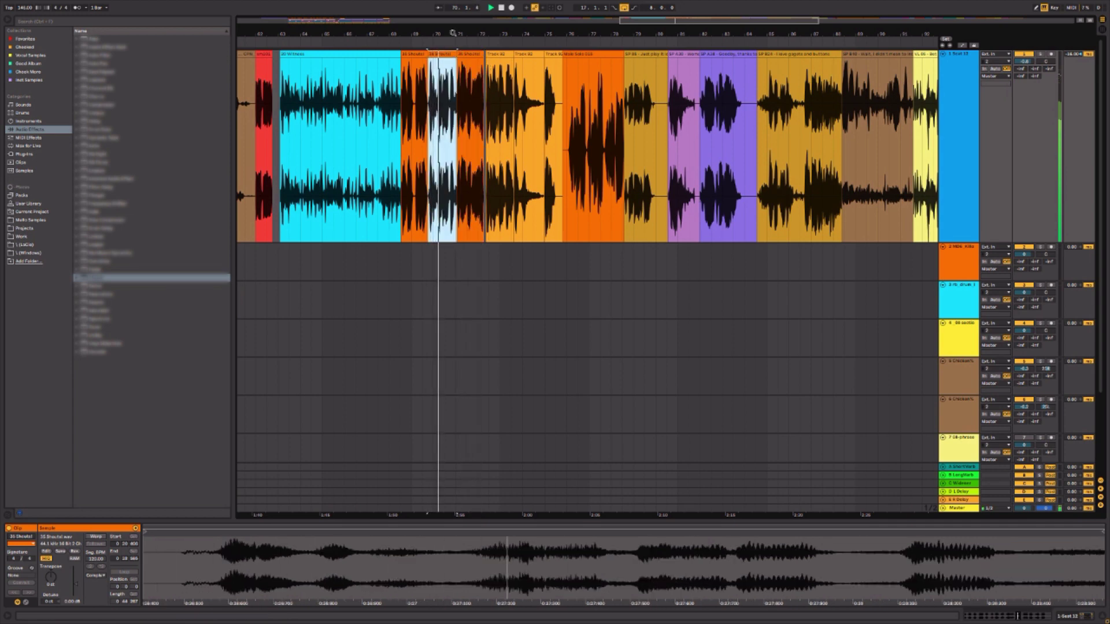
# - Audition the spoken vocal samples from bar 79 onward on the first track
pyautogui.moveTo(449, 35); pyautogui.dragTo(887, 12)
pyautogui.press('+')
pyautogui.press('+')
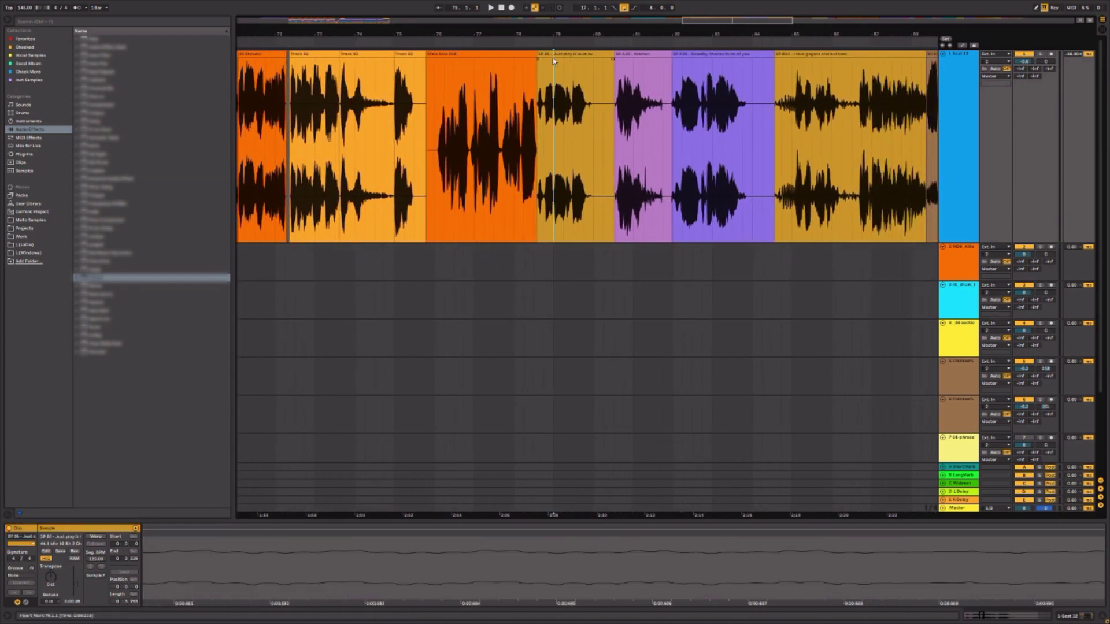
pyautogui.click(553, 58)
pyautogui.click(643, 54)
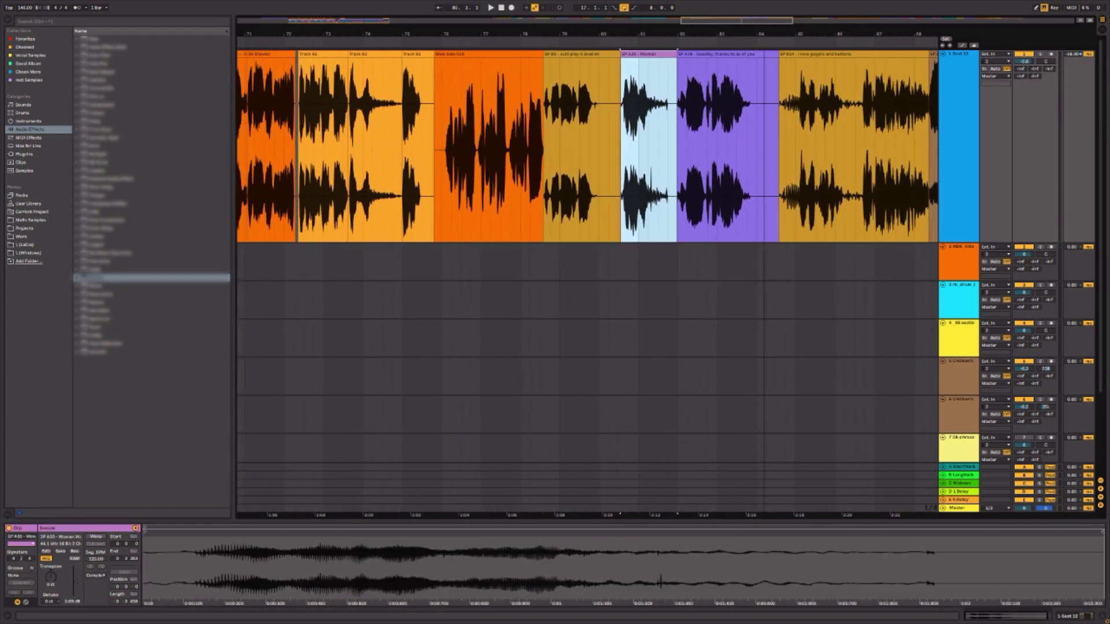
pyautogui.moveTo(756, 35); pyautogui.dragTo(411, 35)
pyautogui.click(418, 56)
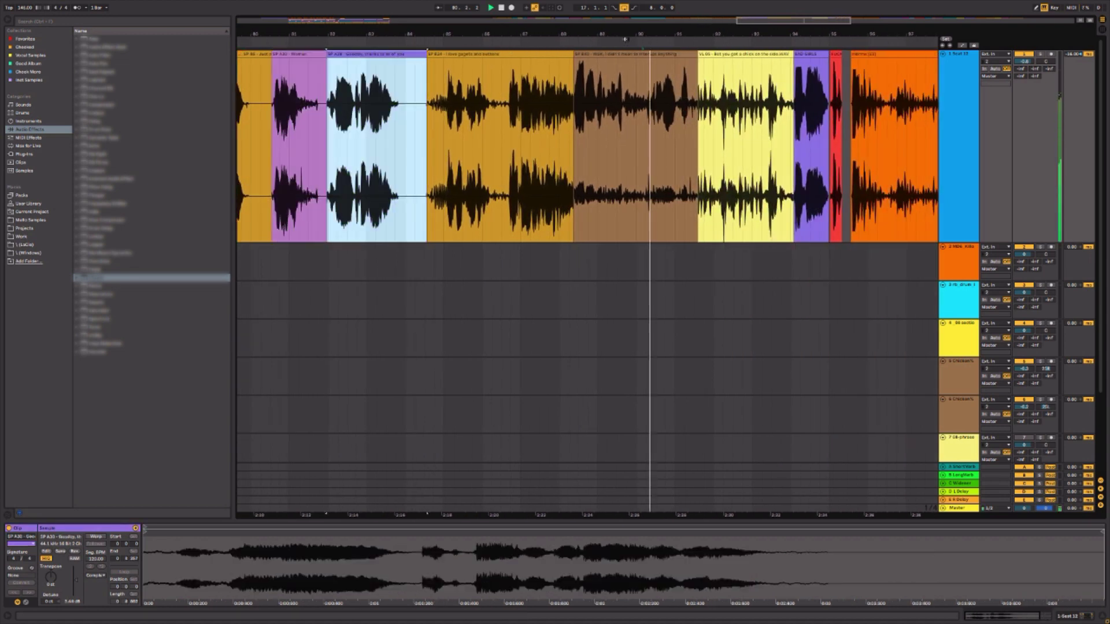
pyautogui.moveTo(710, 34); pyautogui.dragTo(459, 33)
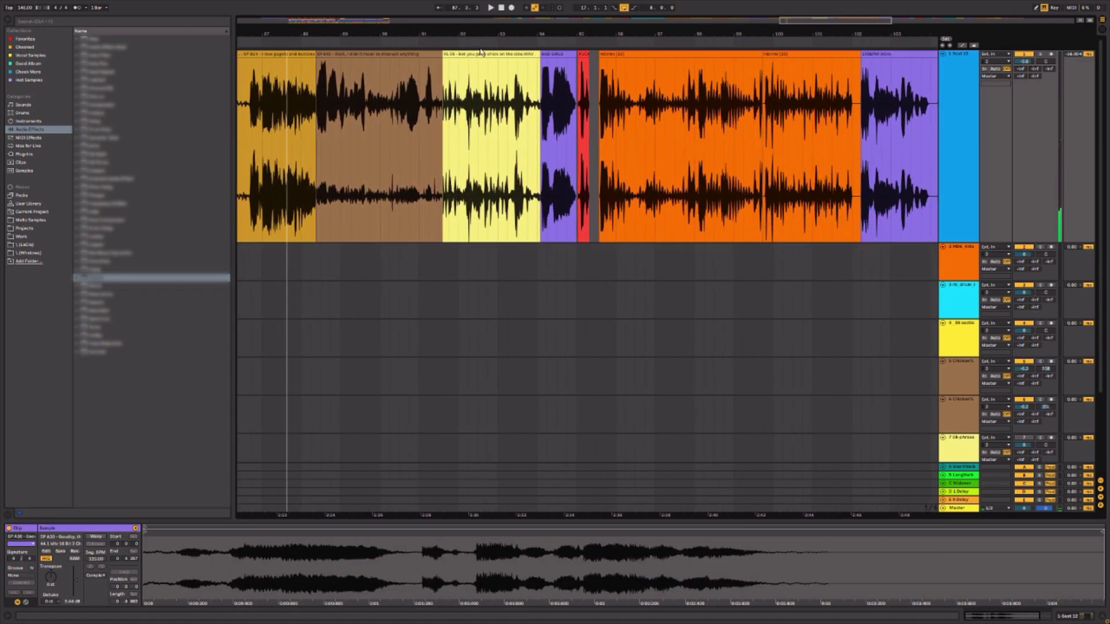
pyautogui.hscroll(5, 478, 32)
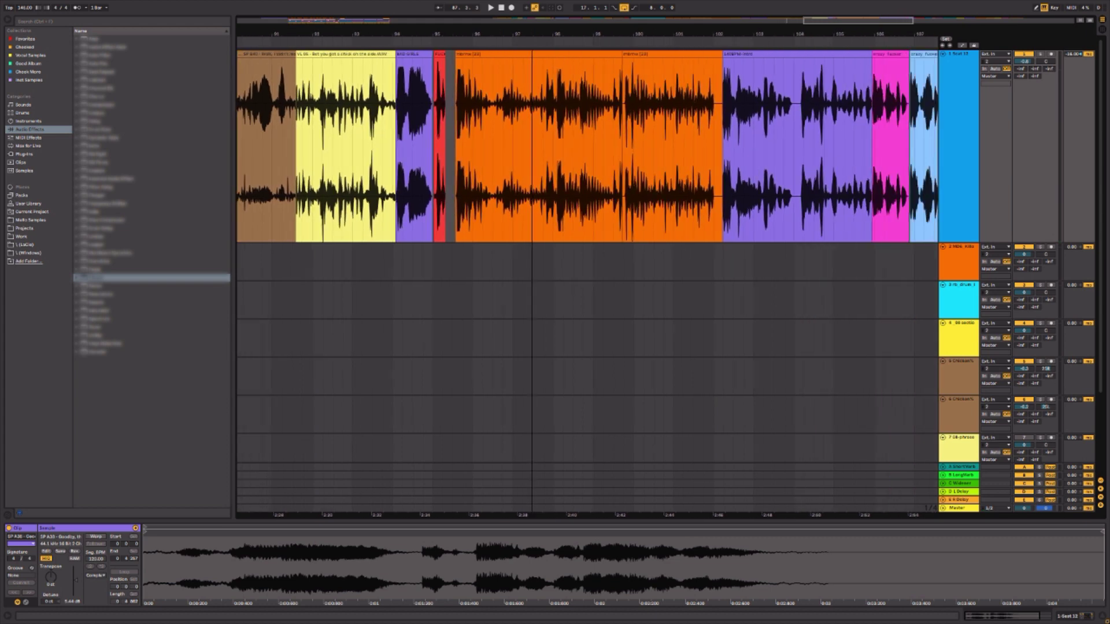
# - Copy the red FUCK IT clip from the sample track into bar 16 of a new audio track below the existing ones
pyautogui.click(379, 54)
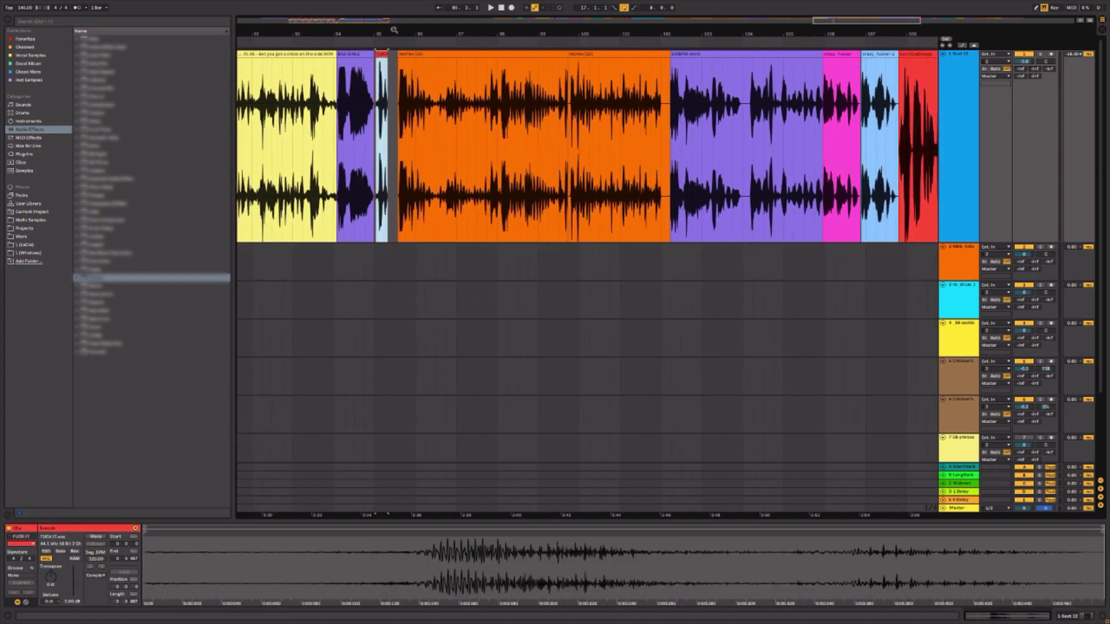
pyautogui.moveTo(395, 30); pyautogui.dragTo(395, 3)
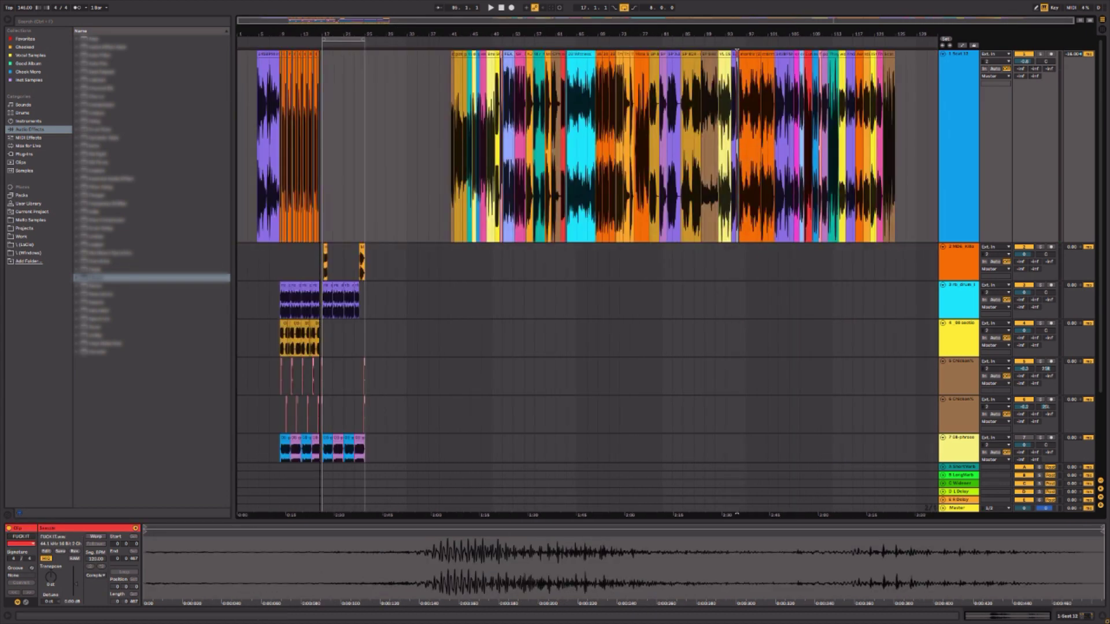
pyautogui.moveTo(319, 34); pyautogui.dragTo(334, 65)
pyautogui.click(368, 251)
pyautogui.press('space')
pyautogui.scroll(-3, 405, 255)
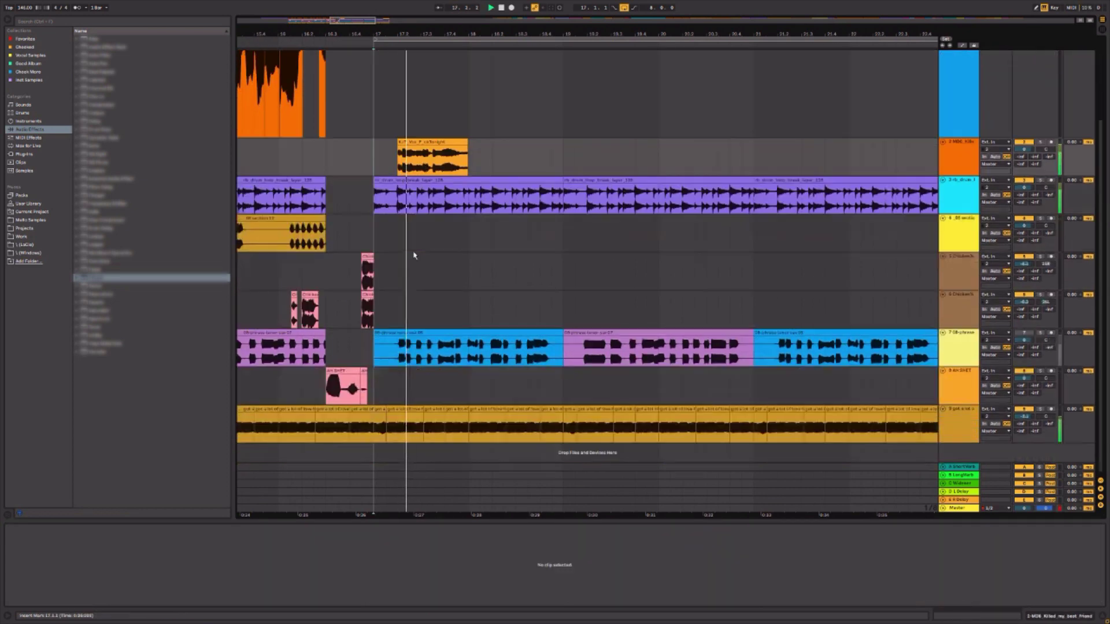
pyautogui.hotkey('ctrl', 't')
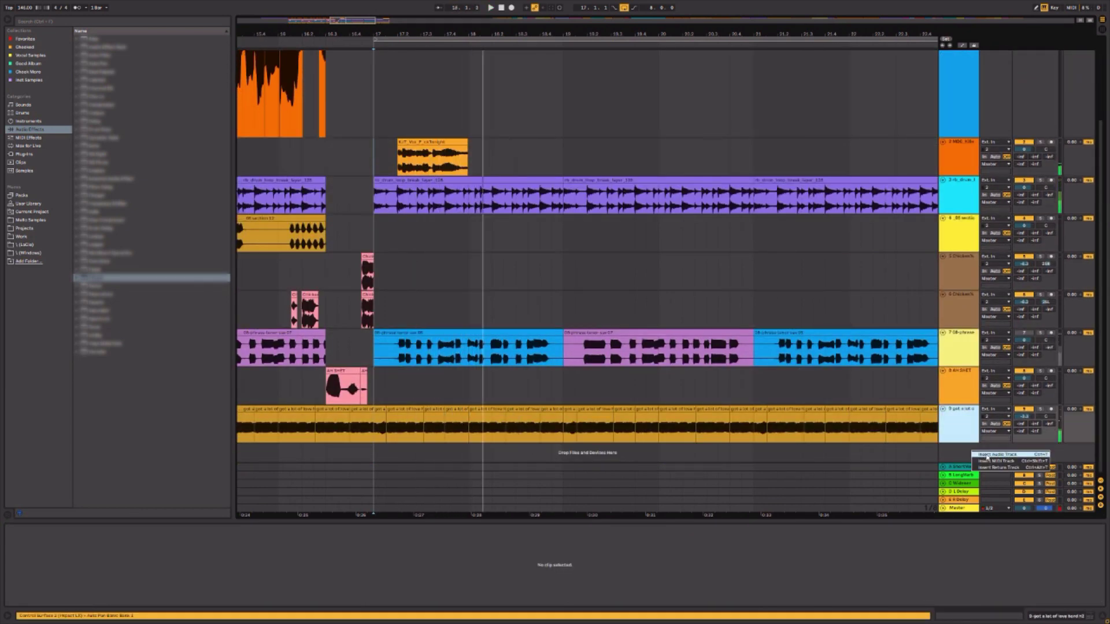
pyautogui.hotkey('ctrl', 'v')
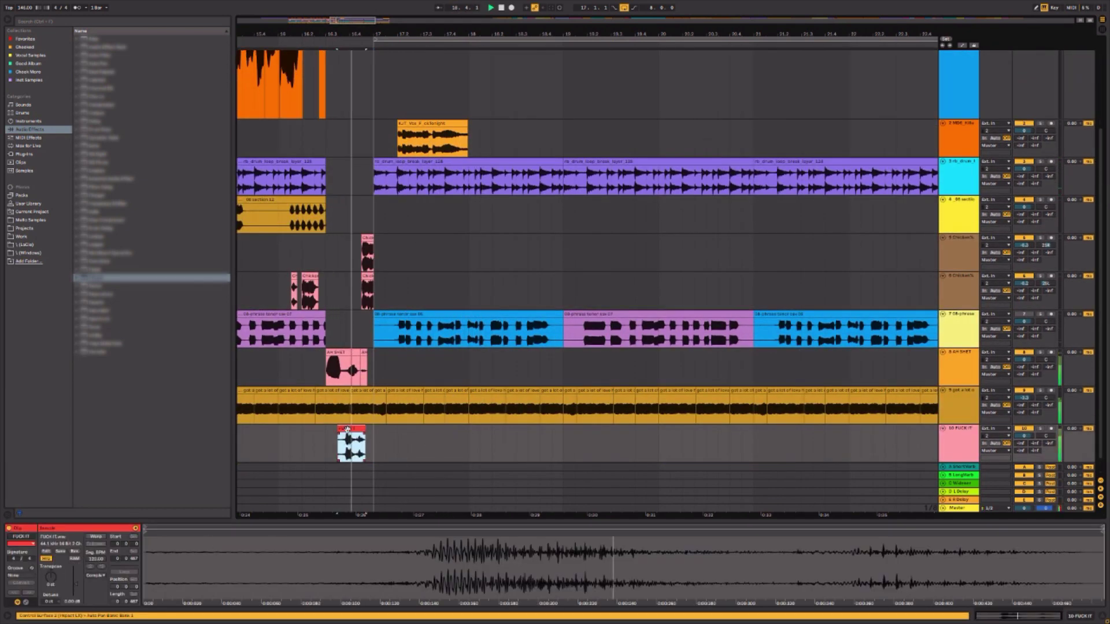
# - Move the FUCK IT clip to beat 2 of bar 18, trim its silent start, and play the result
pyautogui.moveTo(339, 430); pyautogui.dragTo(483, 430)
pyautogui.moveTo(409, 452); pyautogui.dragTo(404, 453)
pyautogui.press('space')
pyautogui.moveTo(487, 430); pyautogui.dragTo(503, 430)
pyautogui.click(423, 448)
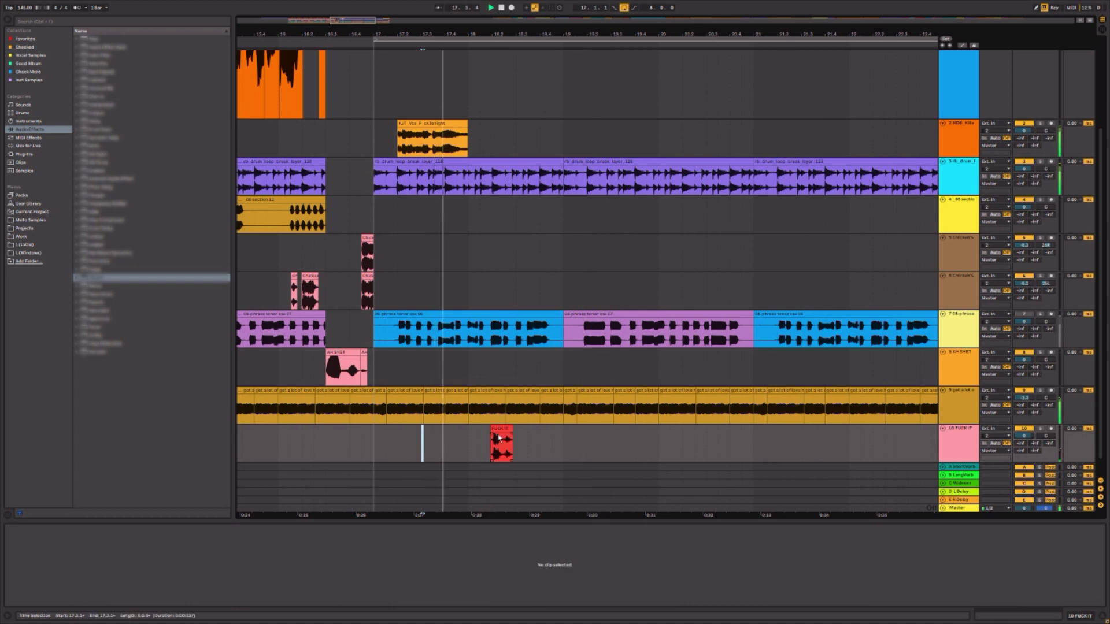
pyautogui.click(499, 435)
# - Copy a single chicken sound clip from bar 16 to the end of bar 17 on the same track
pyautogui.moveTo(308, 416); pyautogui.dragTo(313, 415)
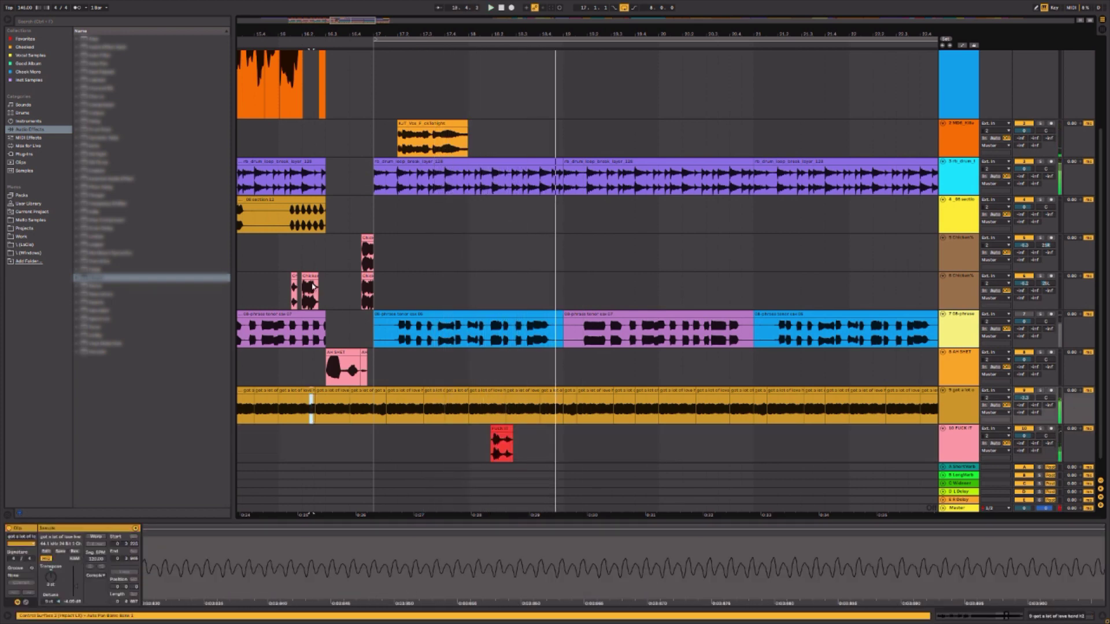
pyautogui.click(316, 282)
pyautogui.press('space')
pyautogui.press('space')
pyautogui.hotkey('ctrl', 'c')
pyautogui.click(453, 287)
pyautogui.hotkey('ctrl', 'v')
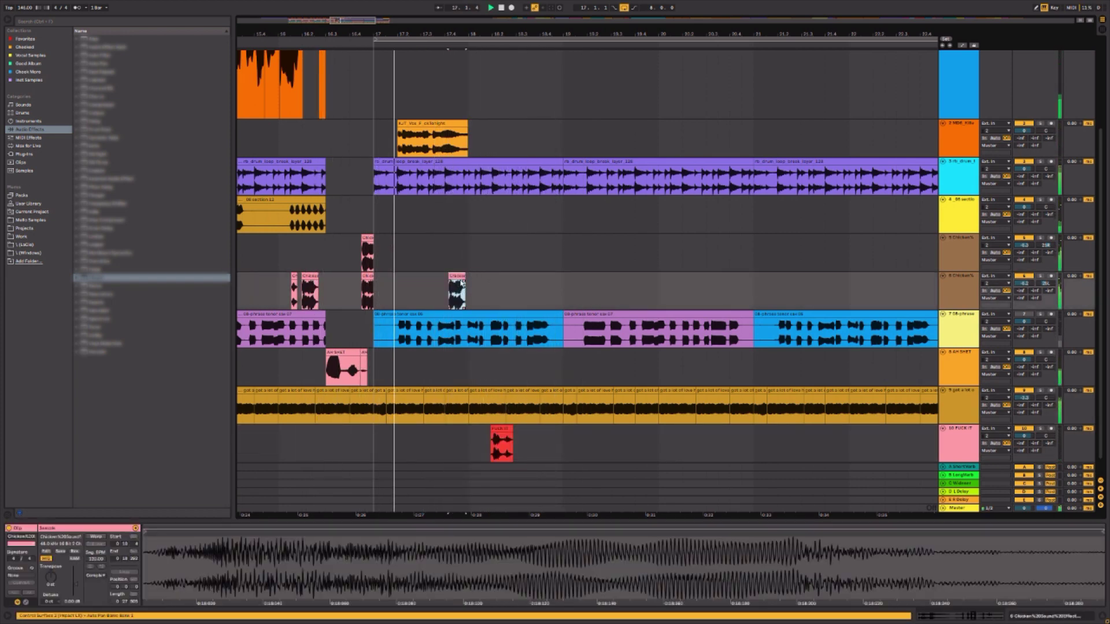
# - Try extending the copied chicken clip into its longer recording, splitting it and duplicating it across the second section
pyautogui.moveTo(491, 278); pyautogui.dragTo(775, 279)
pyautogui.moveTo(703, 297); pyautogui.dragTo(789, 277)
pyautogui.hotkey('ctrl', 'e')
pyautogui.doubleClick(531, 302)
pyautogui.hotkey('ctrl', 'd')
pyautogui.hotkey('ctrl', 'd')
pyautogui.hotkey('ctrl', 'd')
pyautogui.hotkey('ctrl', 'z')
pyautogui.hotkey('ctrl', 'z')
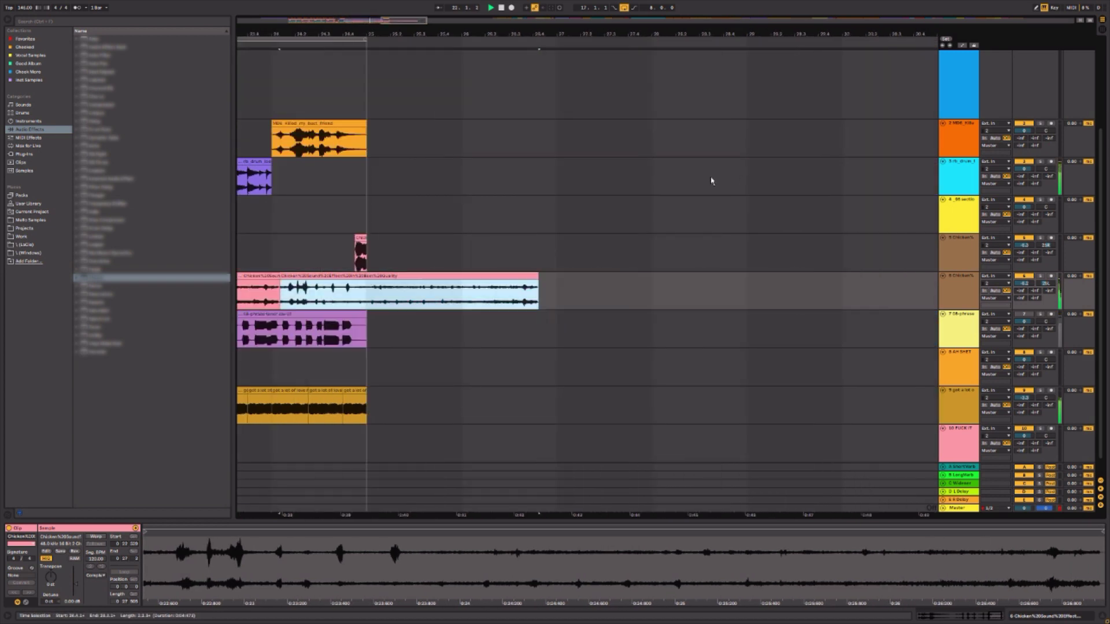
# - Delete the last duplicated chicken recording, which runs from bar 24 past the end of the section
pyautogui.moveTo(317, 33); pyautogui.dragTo(845, 22)
pyautogui.click(539, 276)
pyautogui.press('Delete')
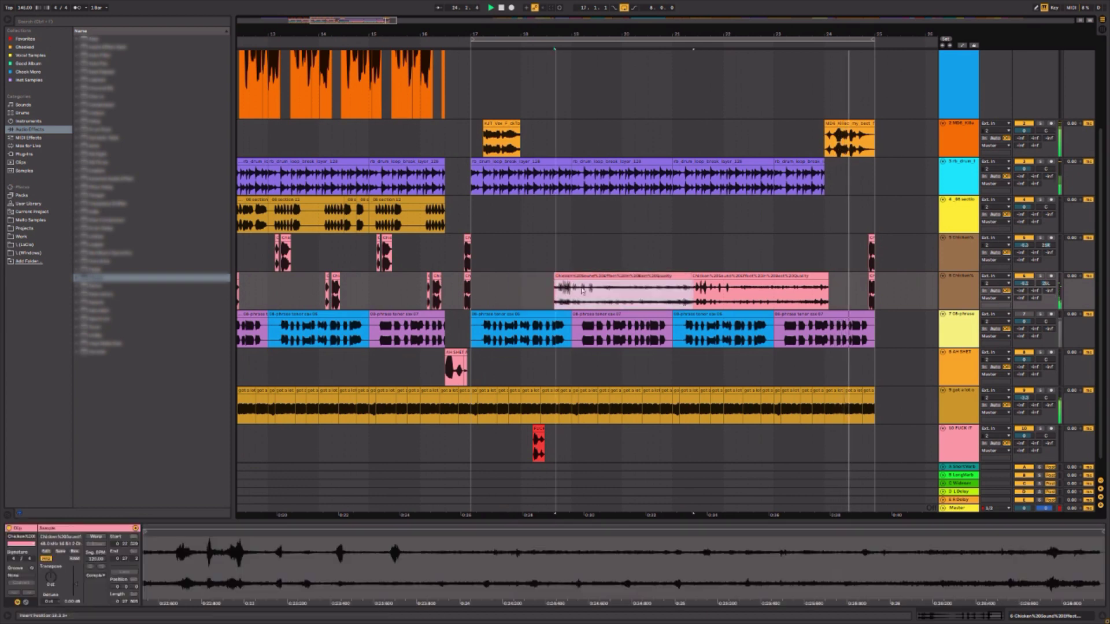
pyautogui.click(602, 291)
pyautogui.click(542, 281)
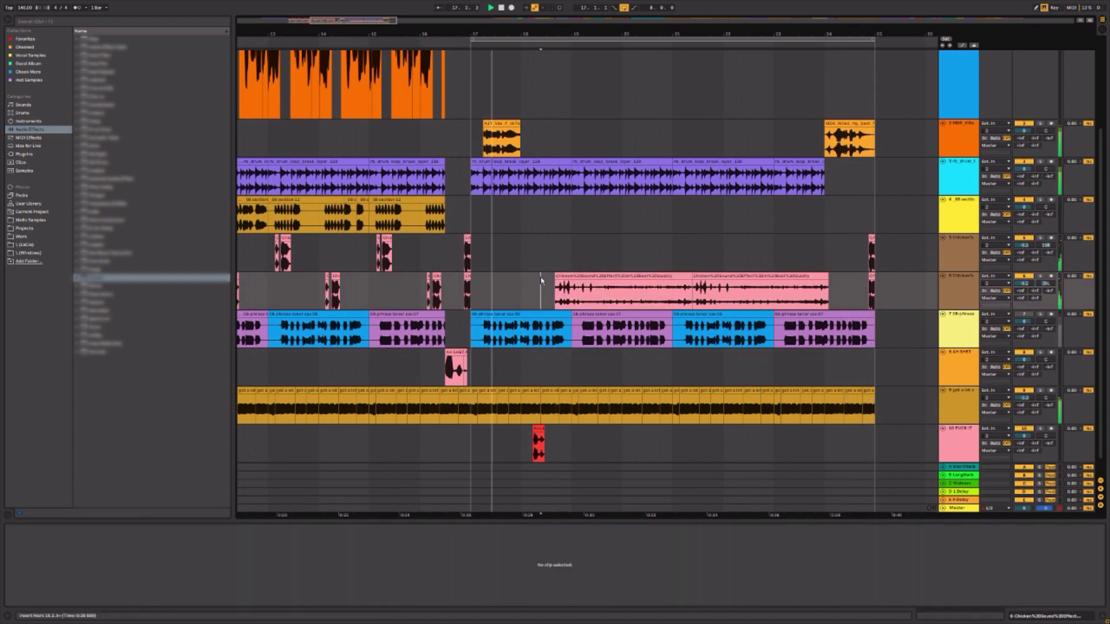
# - Try the two remaining long chicken clips from the start of bar 18, and remove them from the track
pyautogui.click(589, 278)
pyautogui.keyDown('shift'); pyautogui.click(745, 277); pyautogui.keyUp('shift')
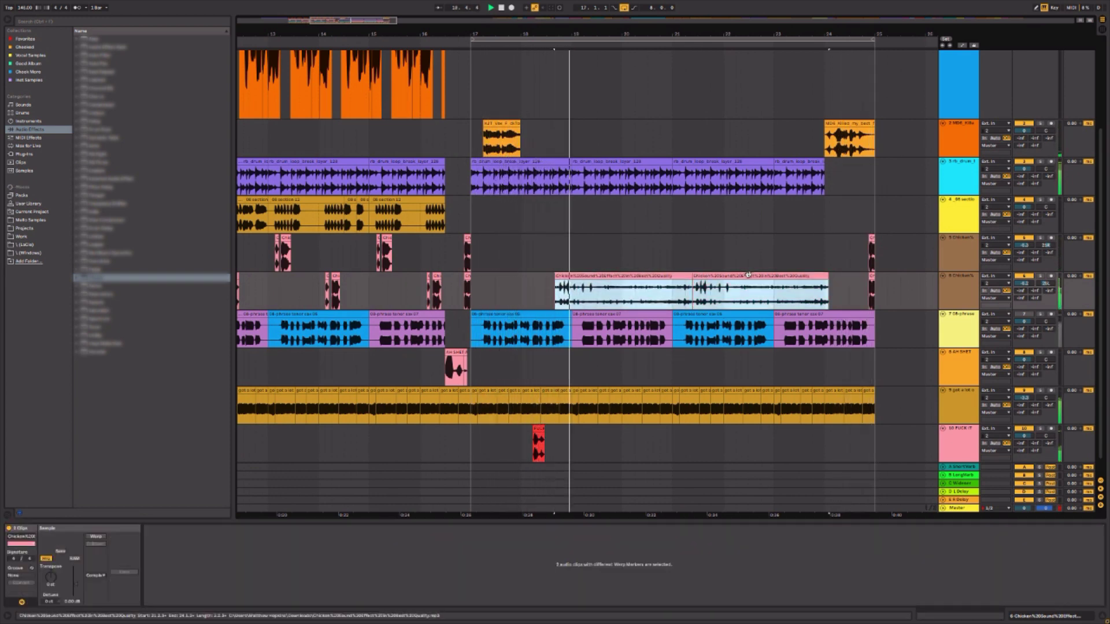
pyautogui.moveTo(745, 278); pyautogui.dragTo(725, 295)
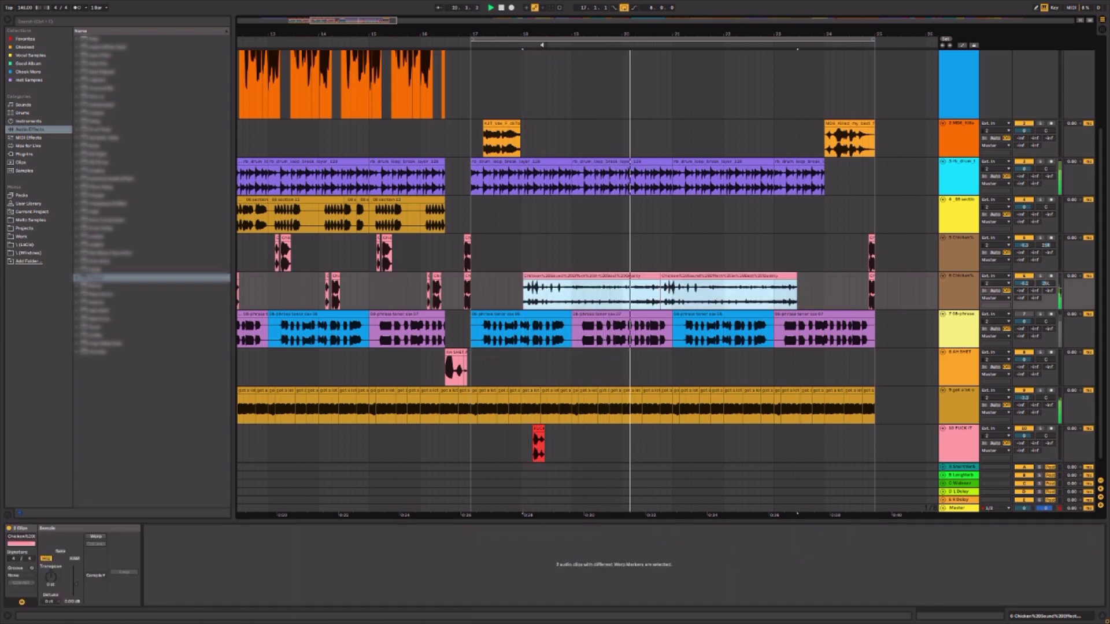
pyautogui.scroll(3, 549, 407)
pyautogui.press('Delete')
# - Copy the FUCK IT clip to a second spot in bar 18 and play from the gap before bar 17
pyautogui.click(486, 444)
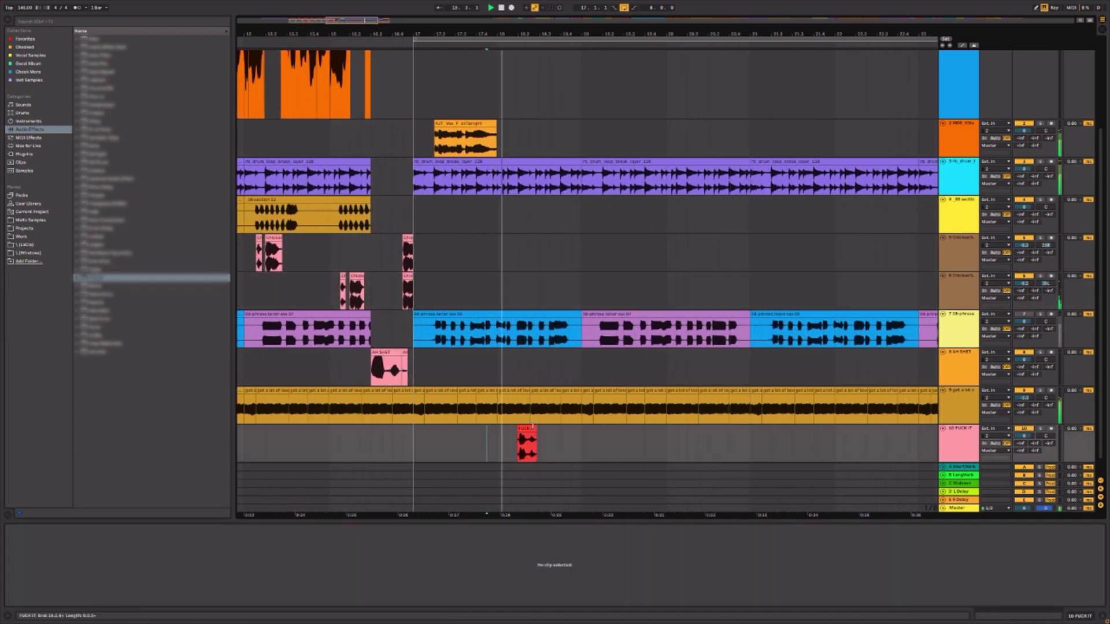
pyautogui.click(533, 428)
pyautogui.hotkey('ctrl', 'c')
pyautogui.click(551, 455)
pyautogui.hotkey('ctrl', 'v')
pyautogui.click(365, 446)
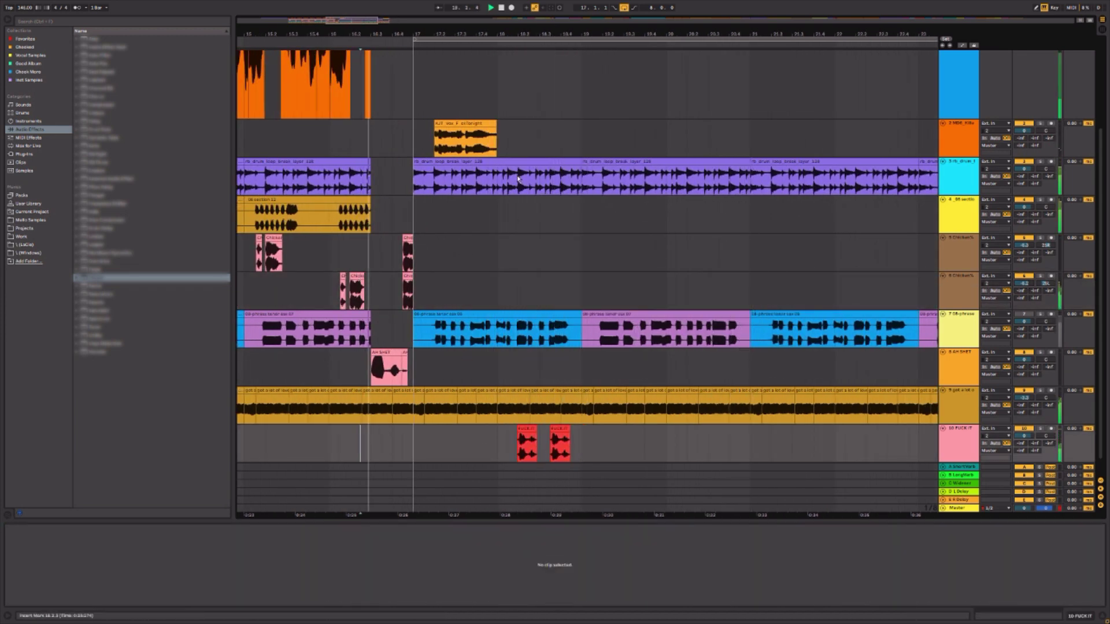
# - Delete the tenor sax phrases before bar 17, keeping only those in the second section
pyautogui.moveTo(539, 27); pyautogui.dragTo(545, 4)
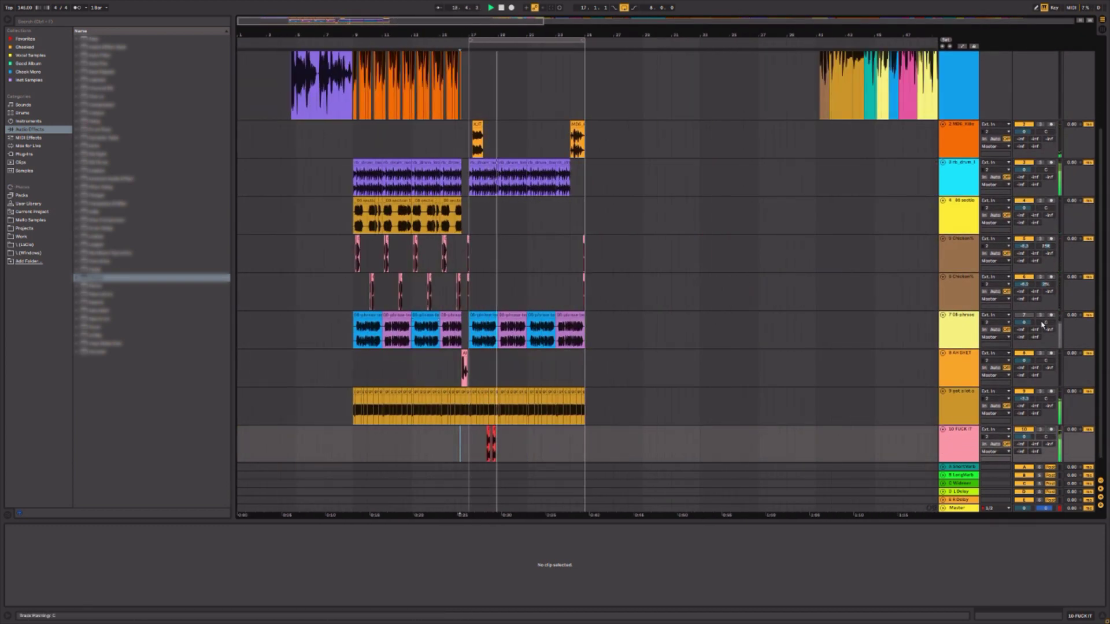
pyautogui.moveTo(338, 328); pyautogui.dragTo(469, 328)
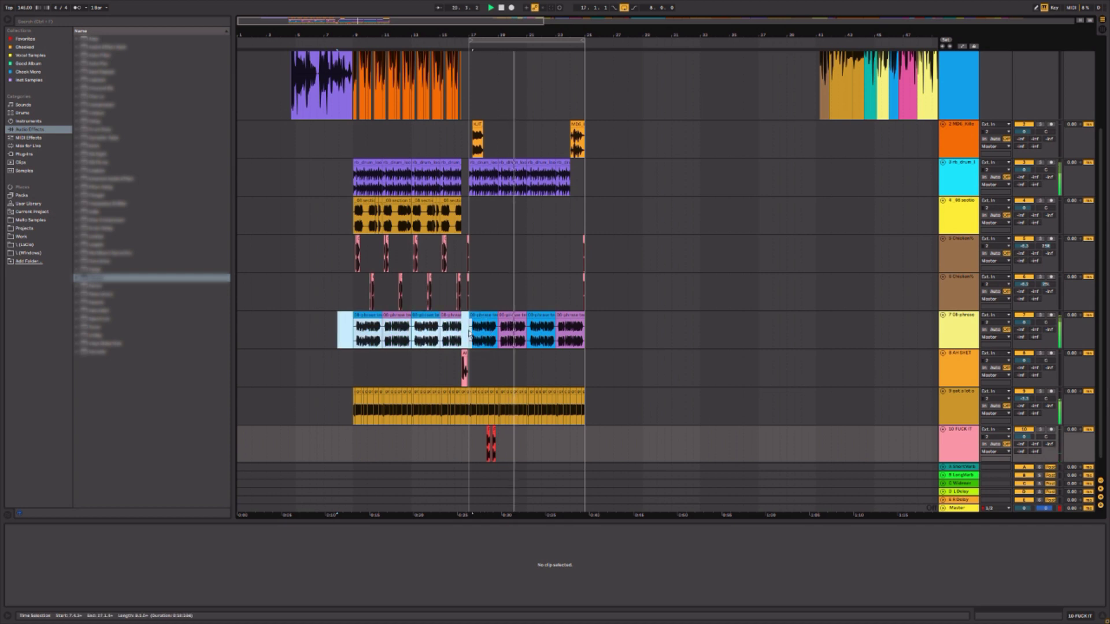
pyautogui.press('Delete')
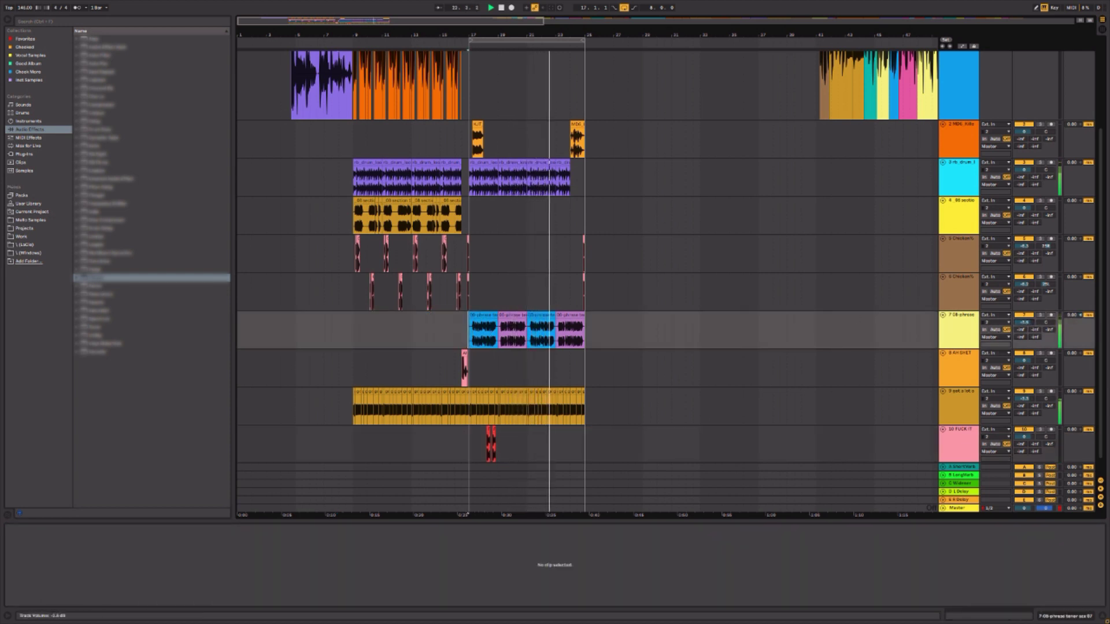
# - Listen to the first section of the arrangement from around bar 11
pyautogui.scroll(-1, 800, 326)
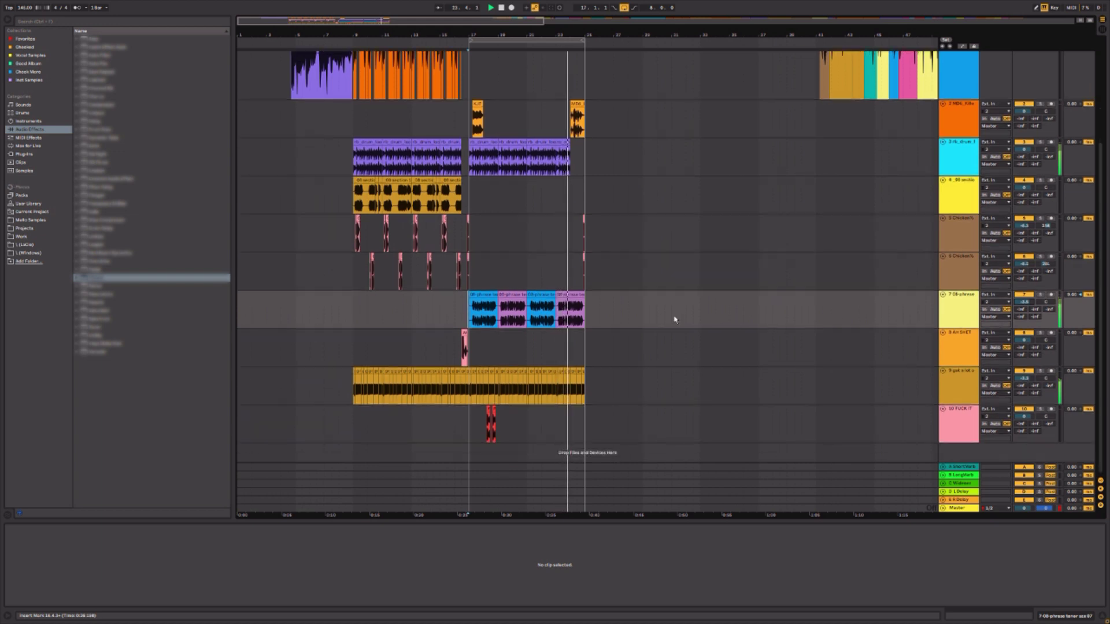
pyautogui.scroll(1, 585, 325)
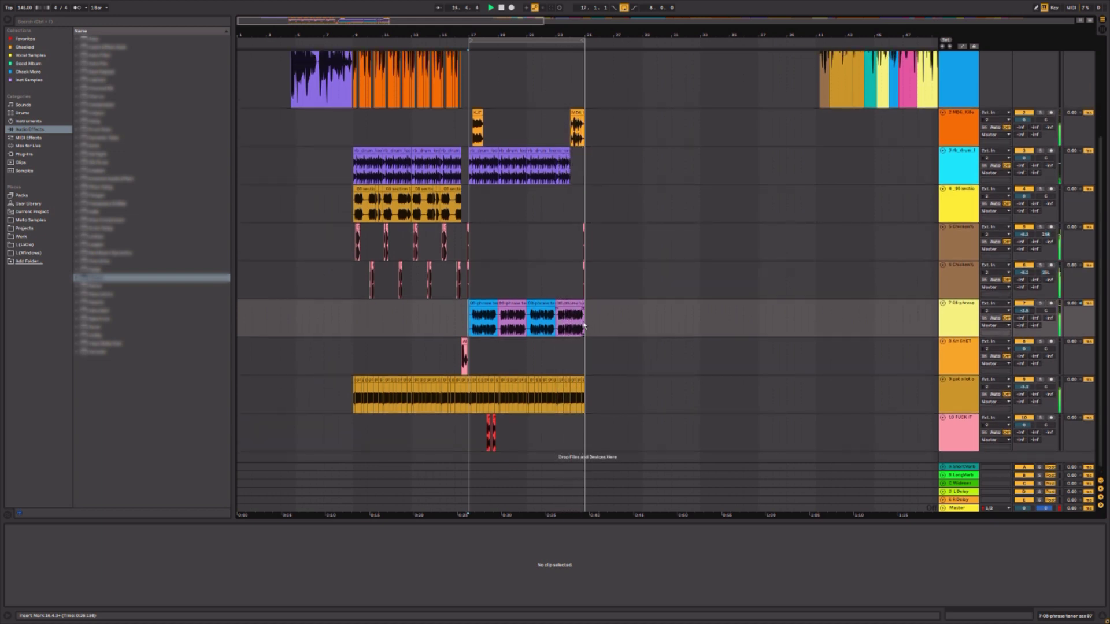
pyautogui.click(432, 315)
pyautogui.press('space')
pyautogui.press('space')
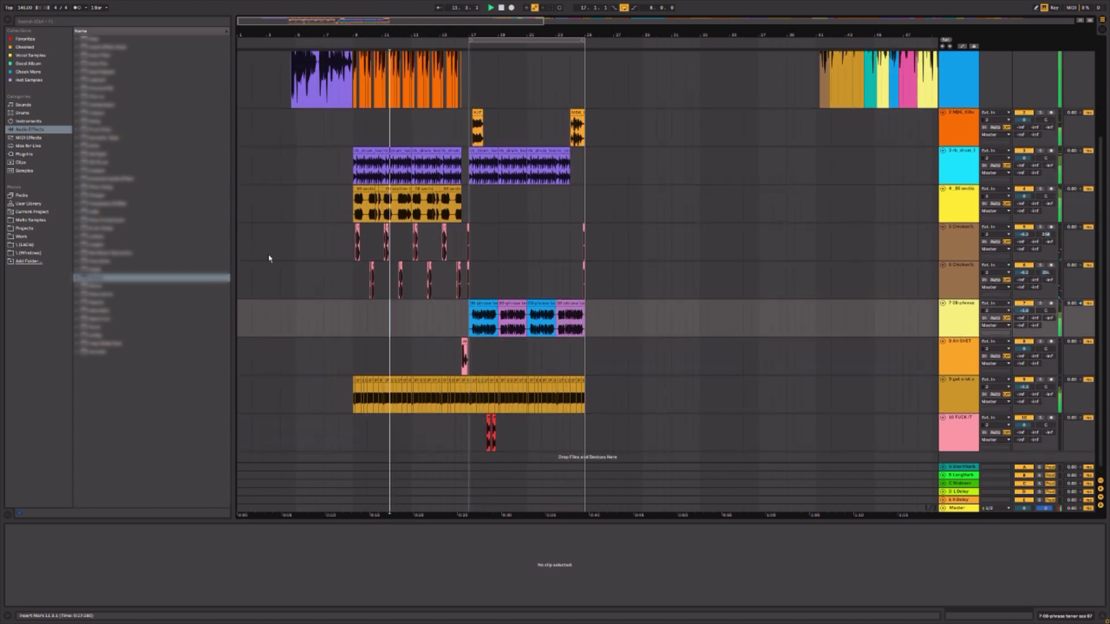
pyautogui.scroll(4, 364, 165)
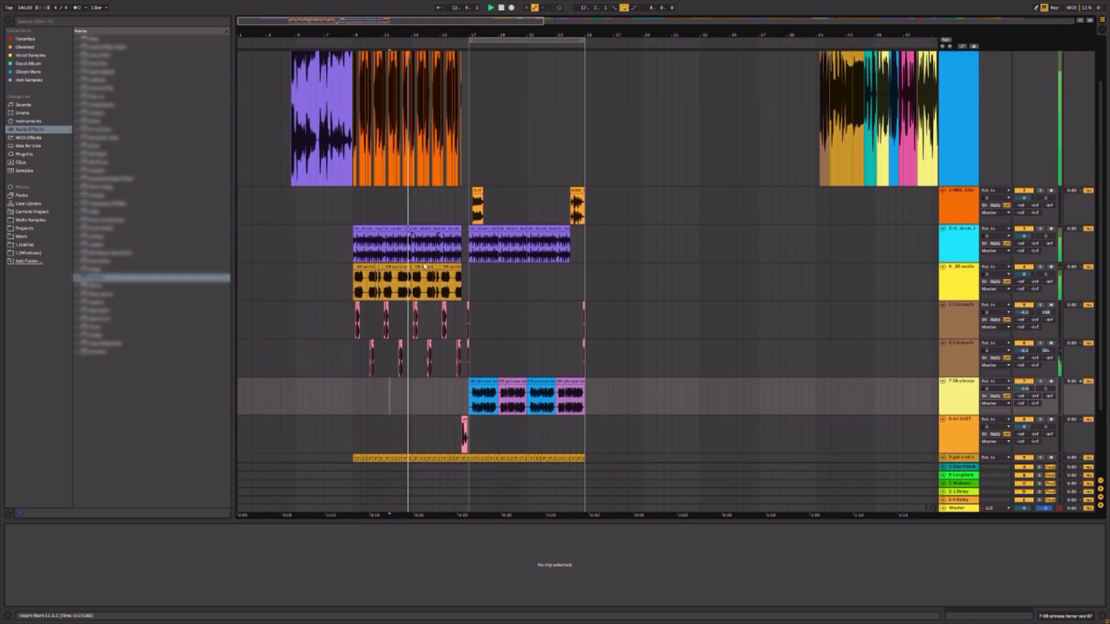
# - Locate the yellow section loop's source in the browser and place another section sample from there on a new track at bar 17
pyautogui.rightClick(420, 266)
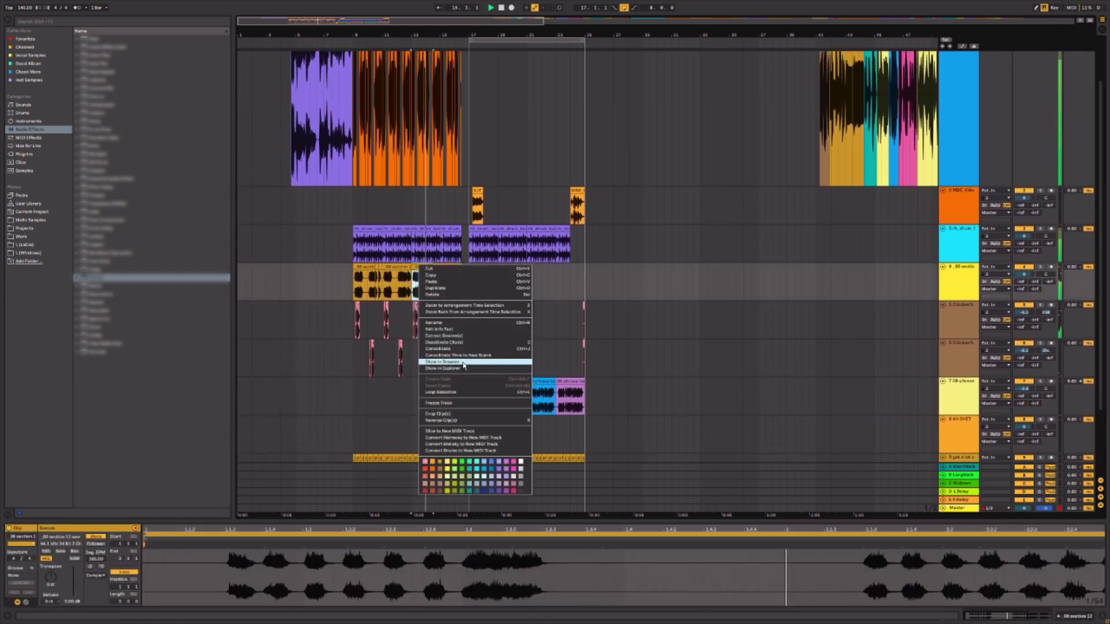
pyautogui.click(463, 362)
pyautogui.scroll(-3, 310, 330)
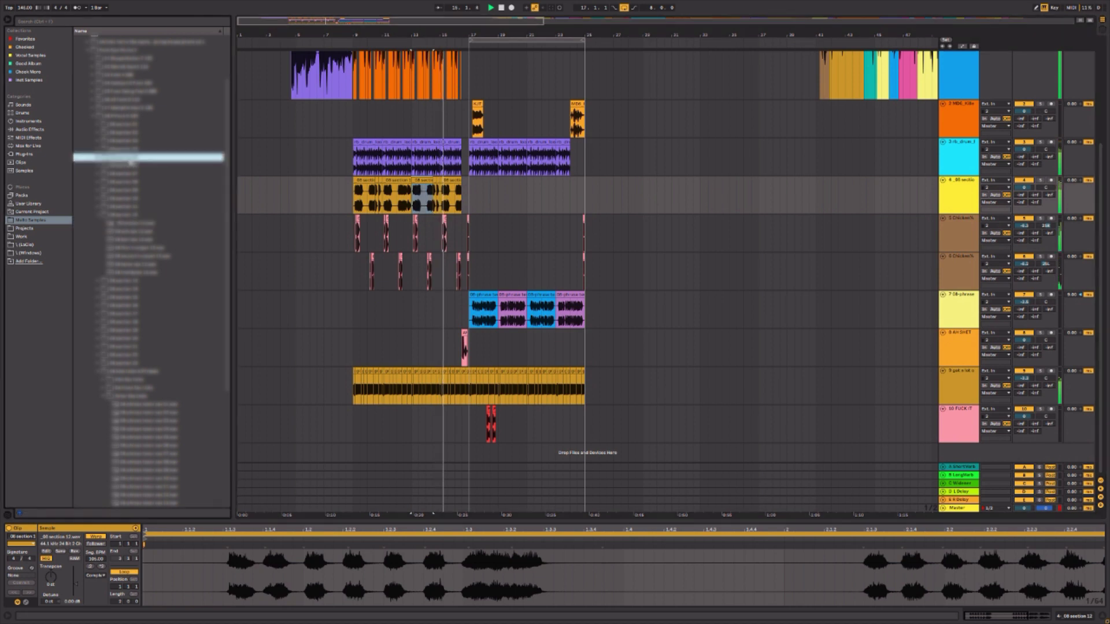
pyautogui.doubleClick(131, 158)
pyautogui.moveTo(139, 207); pyautogui.dragTo(466, 450)
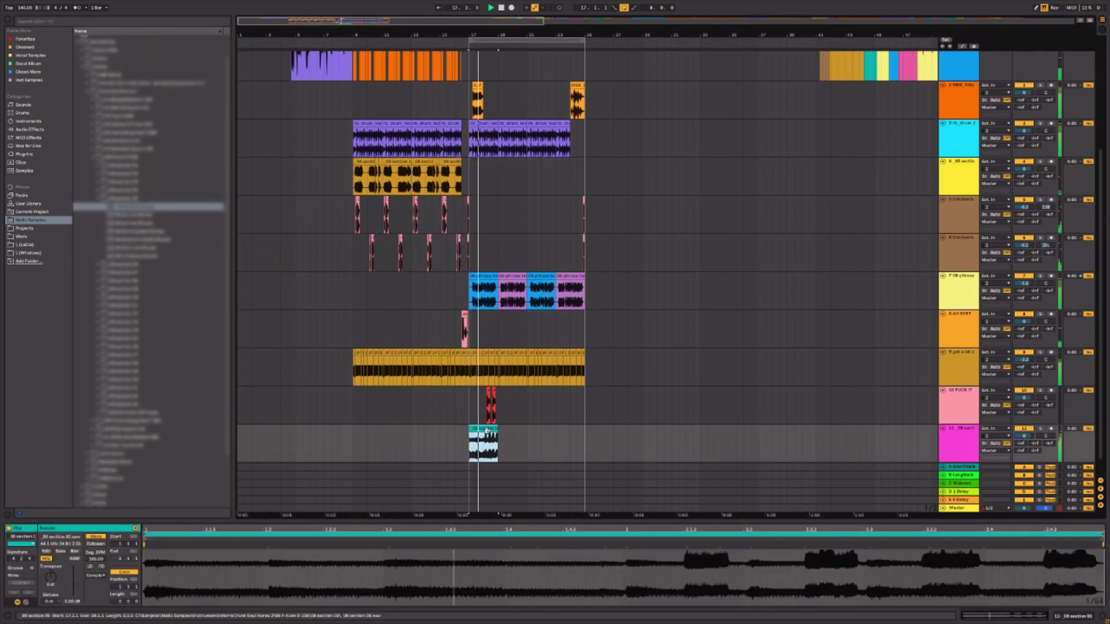
# - Duplicate the new section loop three times to fill bars 17 to 25
pyautogui.hotkey('ctrl', 'd')
pyautogui.hotkey('ctrl', 'd')
pyautogui.hotkey('ctrl', 'd')
# - Mute the tenor sax phrase track and listen to the second section without it
pyautogui.scroll(1, 547, 403)
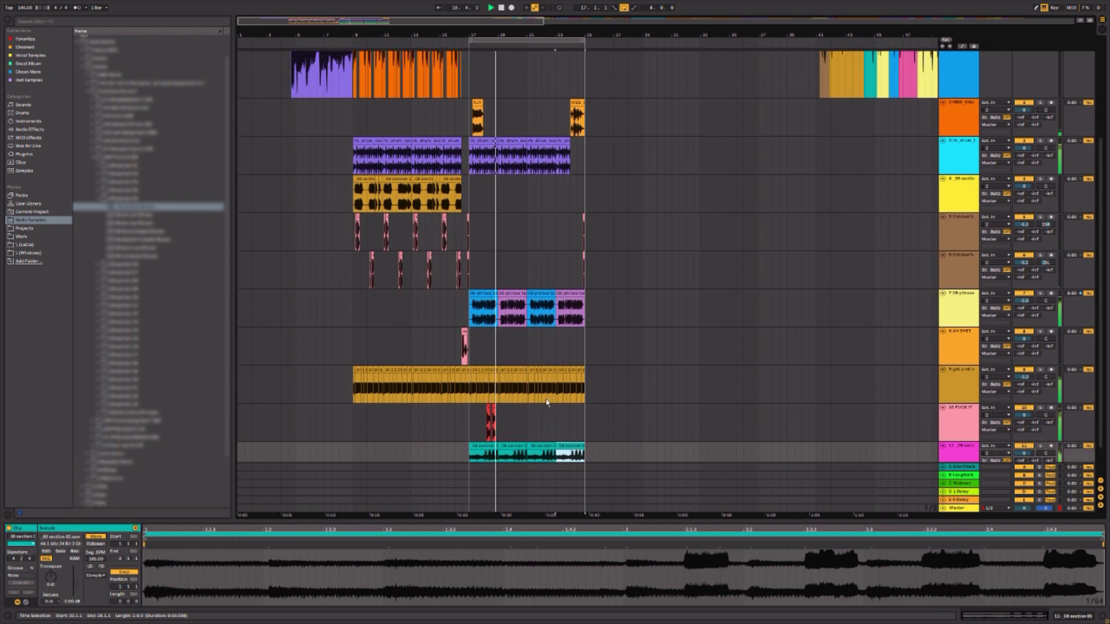
pyautogui.moveTo(614, 316); pyautogui.dragTo(455, 308)
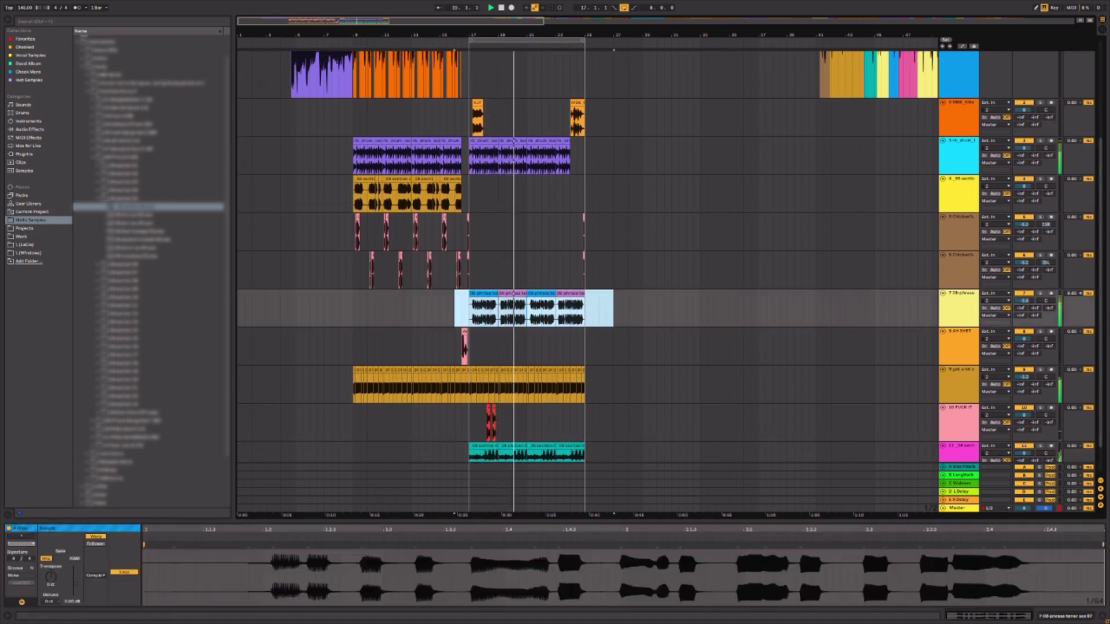
pyautogui.click(1032, 283)
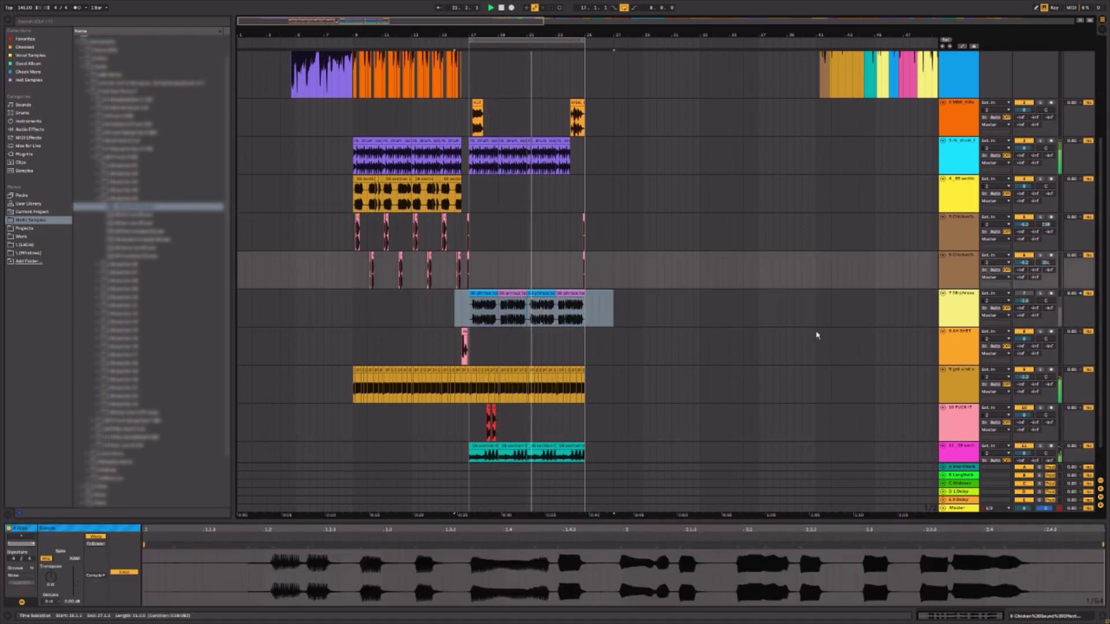
pyautogui.scroll(-2, 815, 332)
pyautogui.click(639, 339)
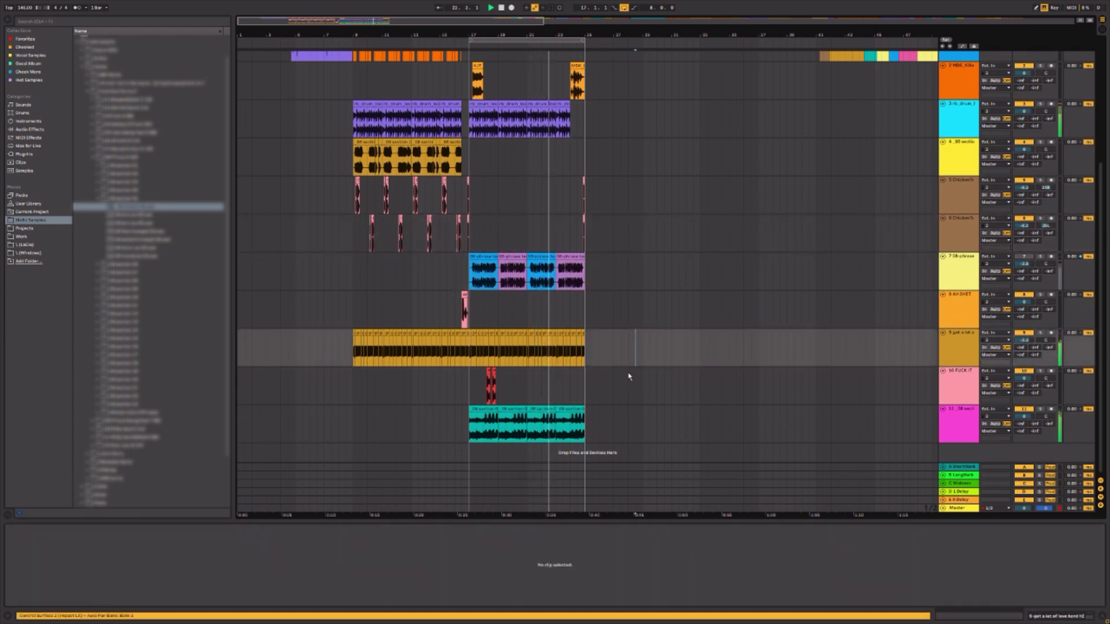
pyautogui.click(455, 395)
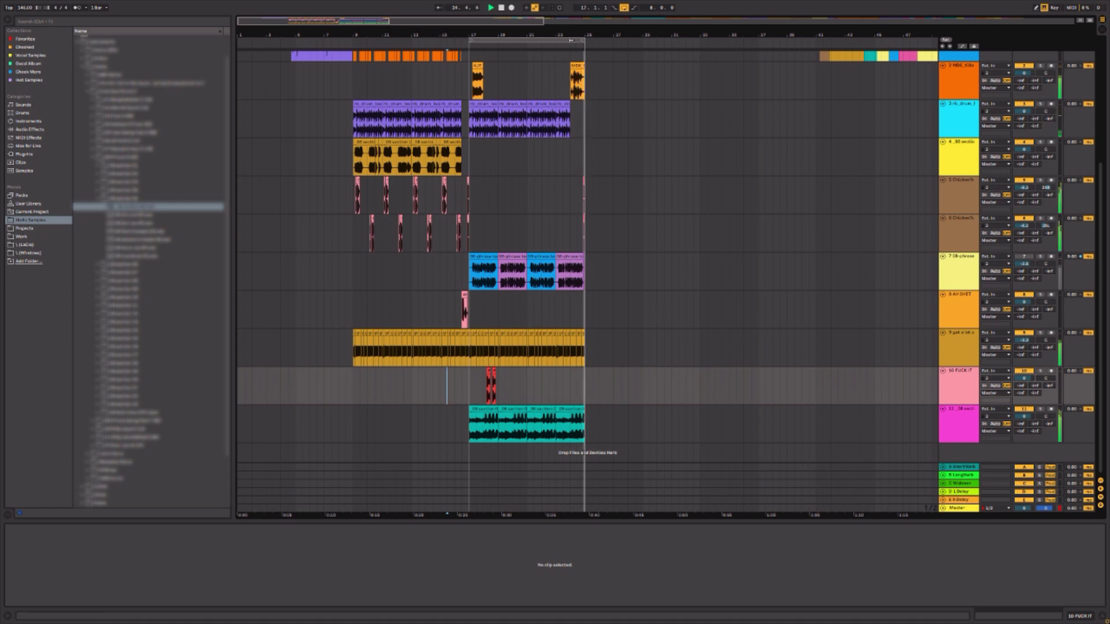
# - Delete the last section loop's audio from bar 24 onward, keeping only the short tail before bar 25
pyautogui.moveTo(572, 35); pyautogui.dragTo(598, 156)
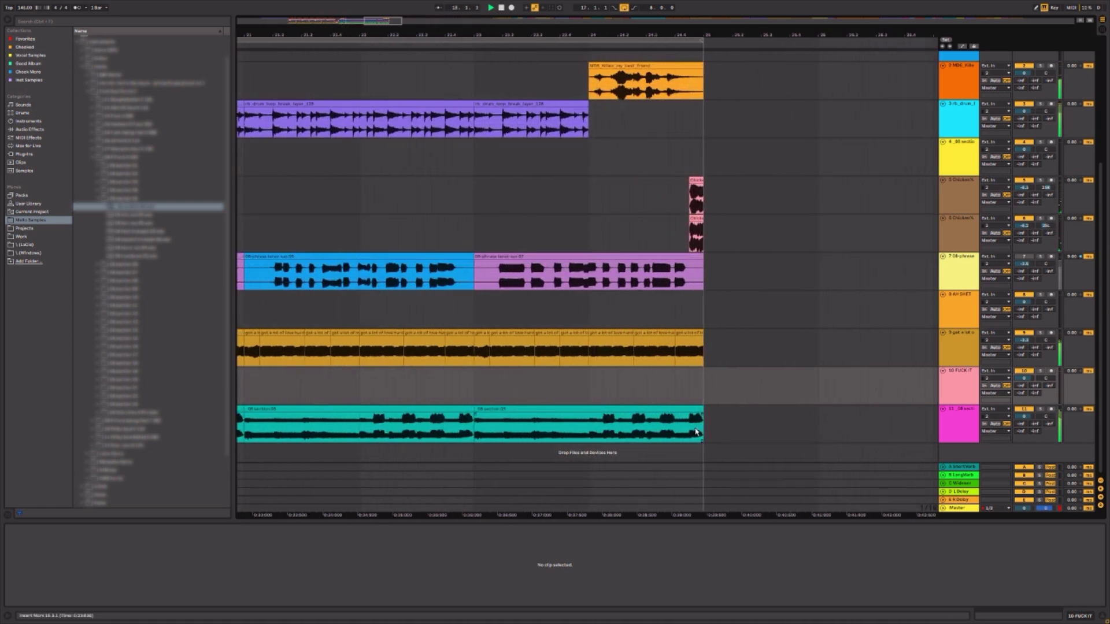
pyautogui.moveTo(696, 432); pyautogui.dragTo(589, 432)
pyautogui.press('Delete')
pyautogui.click(509, 443)
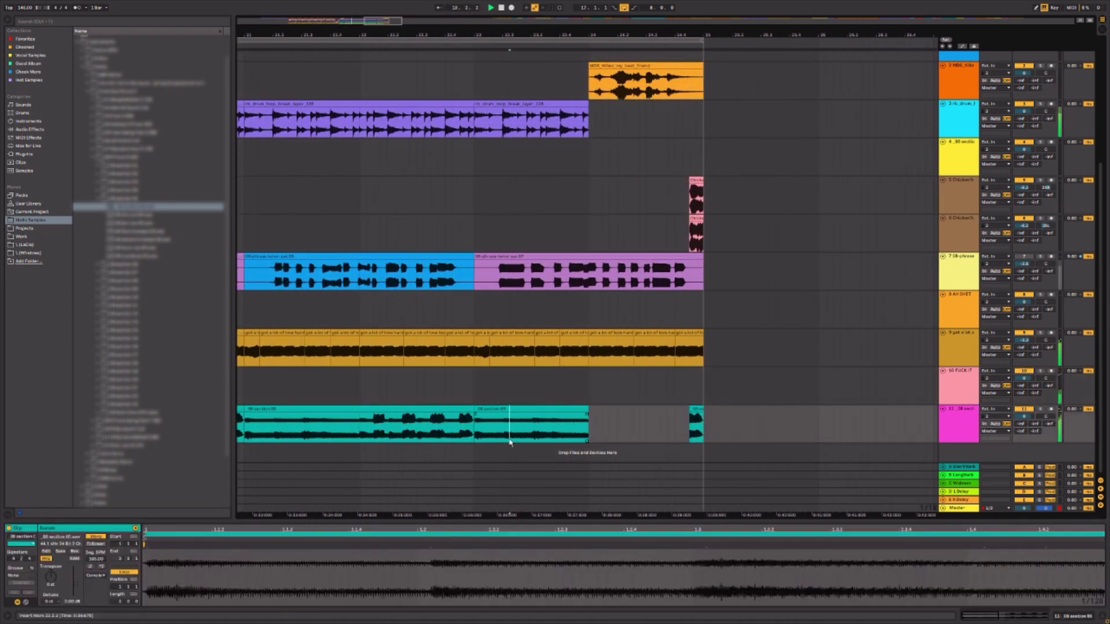
# - Repeat the bar 17 vocal shout every two bars so copies also sit in bars 19, 21 and 23
pyautogui.moveTo(499, 35); pyautogui.dragTo(810, 7)
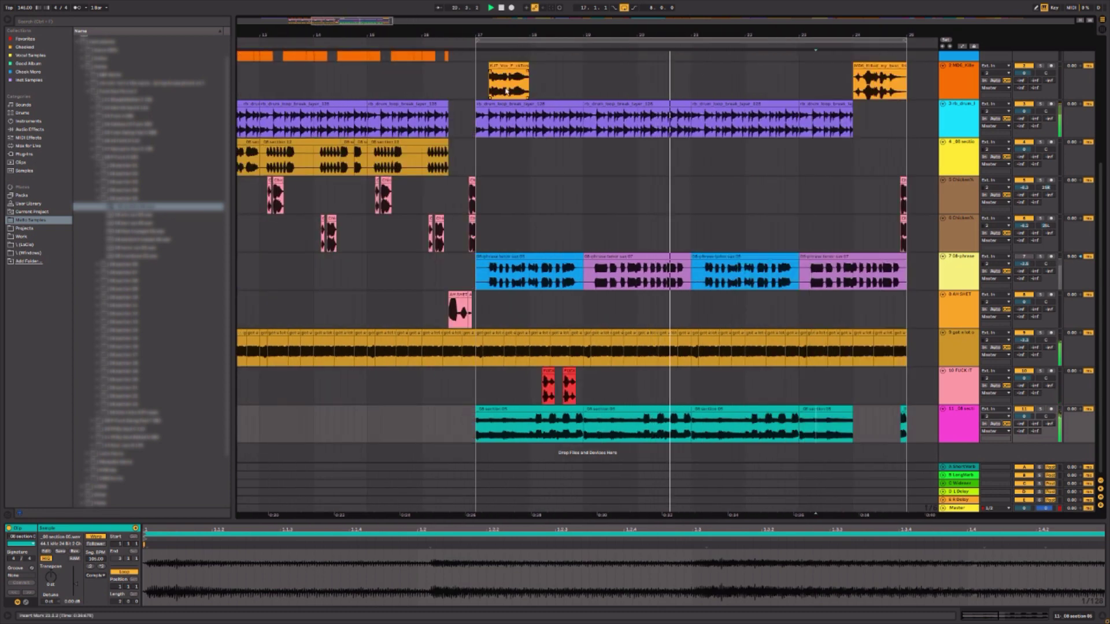
pyautogui.click(483, 84)
pyautogui.scroll(3, 487, 96)
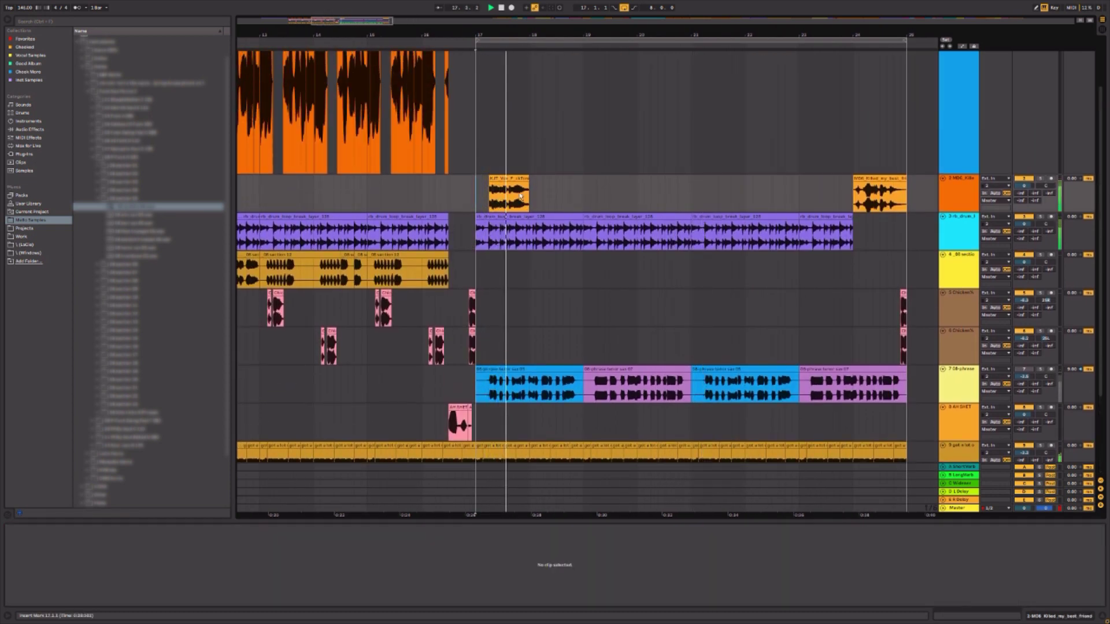
pyautogui.moveTo(520, 196); pyautogui.dragTo(584, 187)
pyautogui.hotkey('ctrl', 'd')
pyautogui.hotkey('ctrl', 'd')
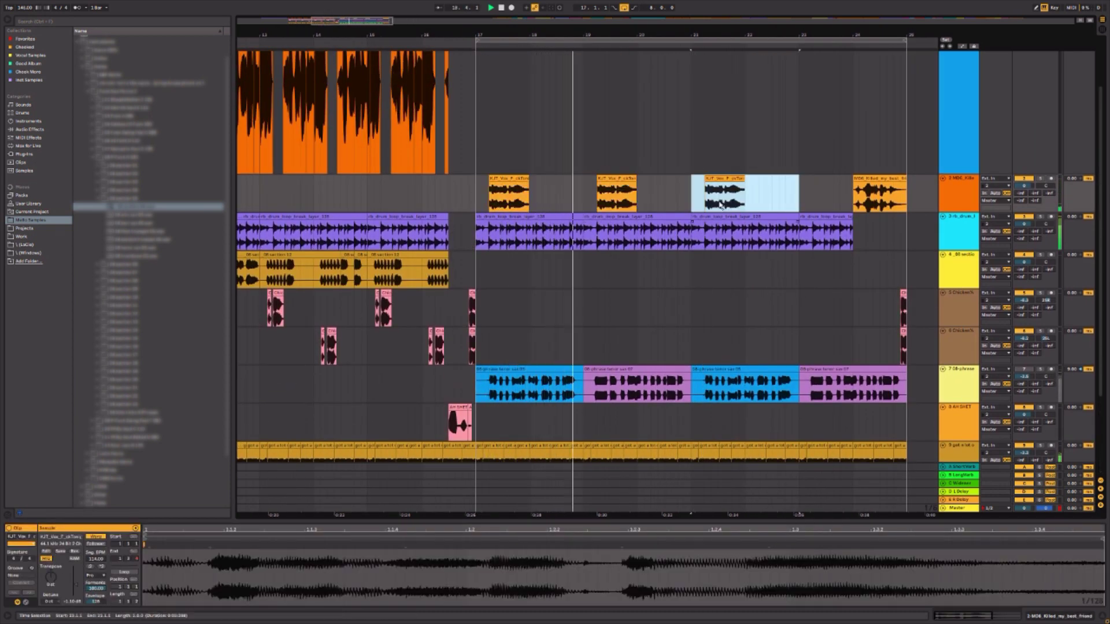
pyautogui.moveTo(692, 198)
pyautogui.mouseDown()
pyautogui.moveTo(756, 199)
pyautogui.moveTo(746, 199)
pyautogui.mouseUp()
pyautogui.click(799, 196)
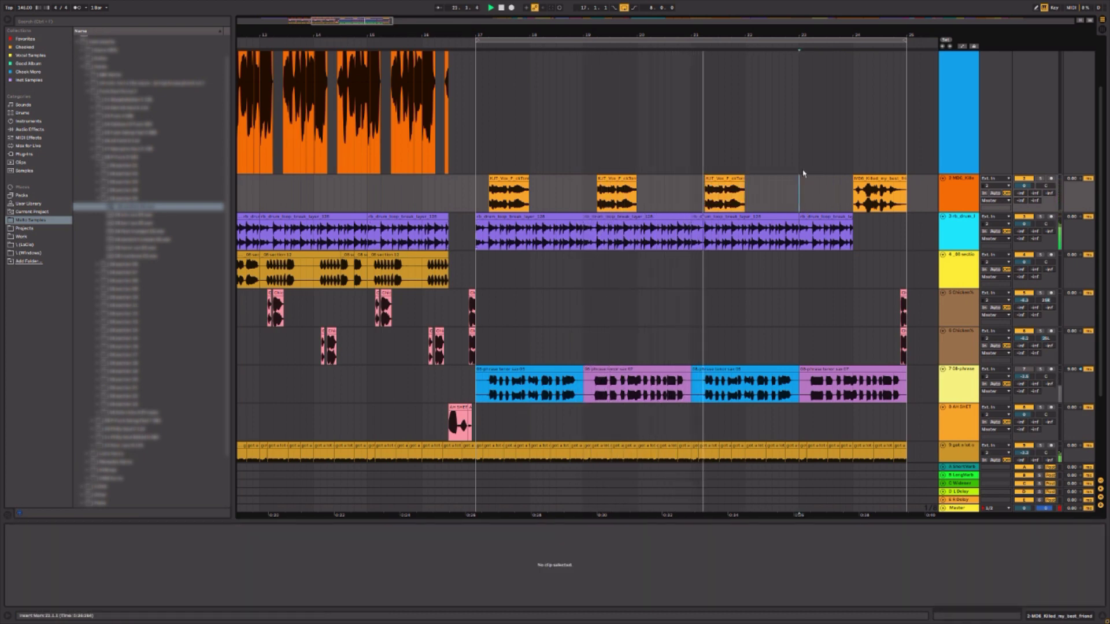
pyautogui.hotkey('ctrl', 'v')
# - Look through the vocal sample bank on the first track and pick the yellow "do what you wanna do" phrase
pyautogui.moveTo(864, 30); pyautogui.dragTo(736, 6)
pyautogui.scroll(3, 856, 43)
pyautogui.moveTo(866, 27); pyautogui.dragTo(7, 63)
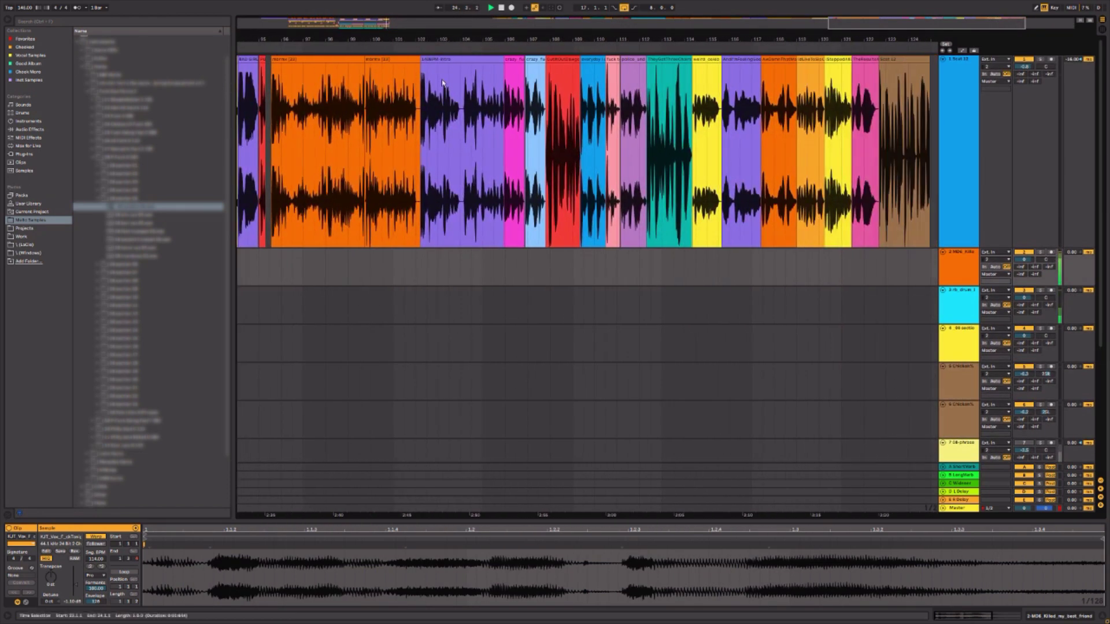
pyautogui.click(594, 59)
pyautogui.click(619, 30)
pyautogui.moveTo(625, 35); pyautogui.dragTo(624, 6)
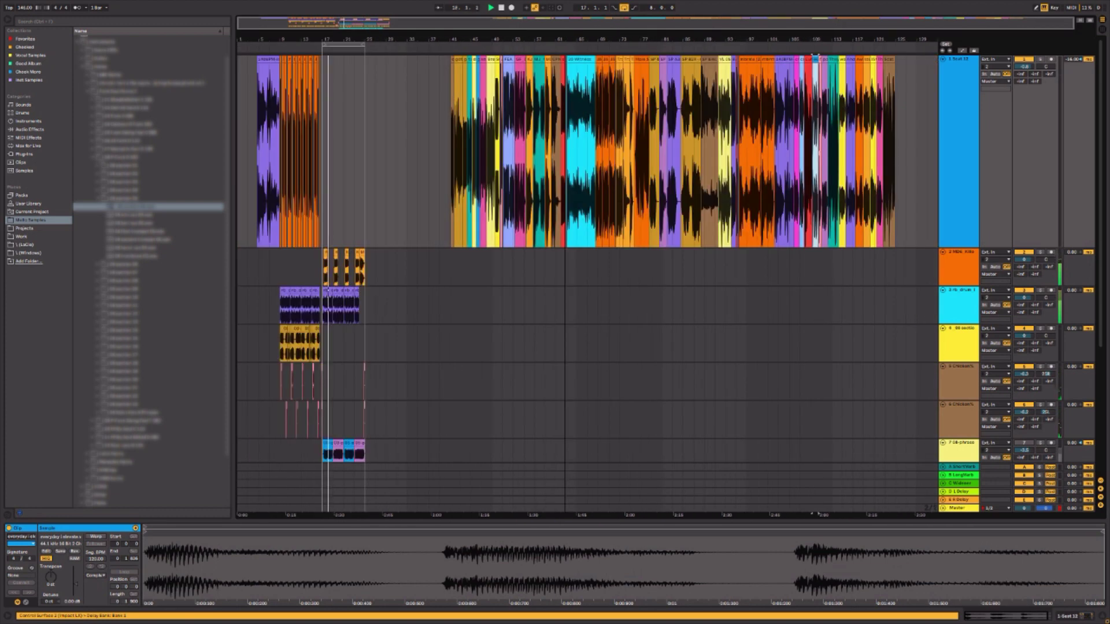
pyautogui.moveTo(450, 41); pyautogui.dragTo(348, 92)
pyautogui.click(489, 69)
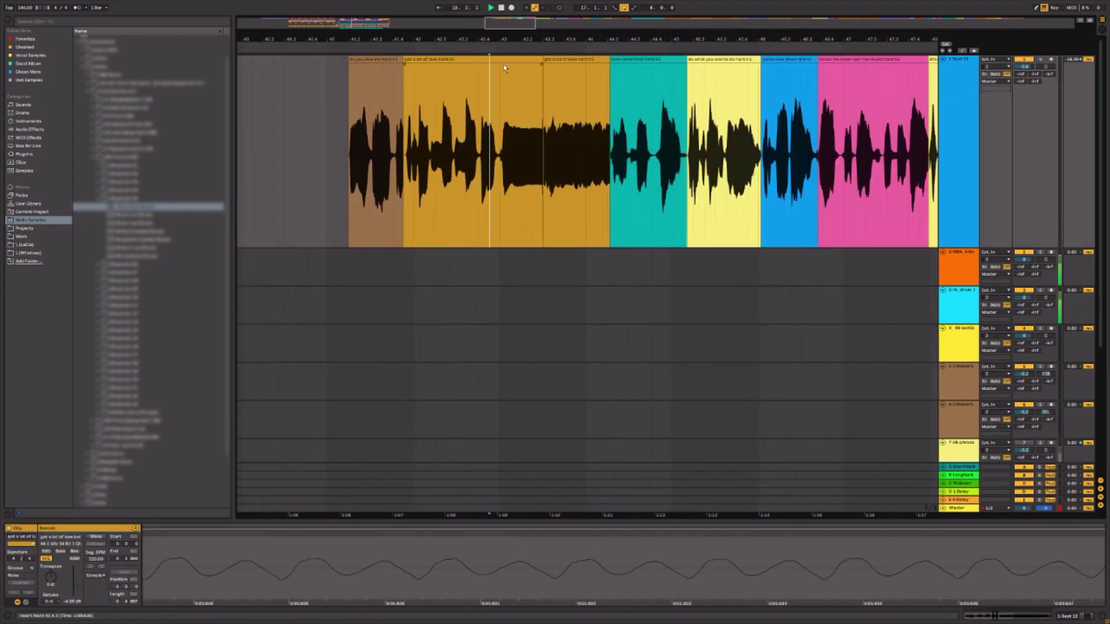
pyautogui.click(570, 59)
pyautogui.click(624, 57)
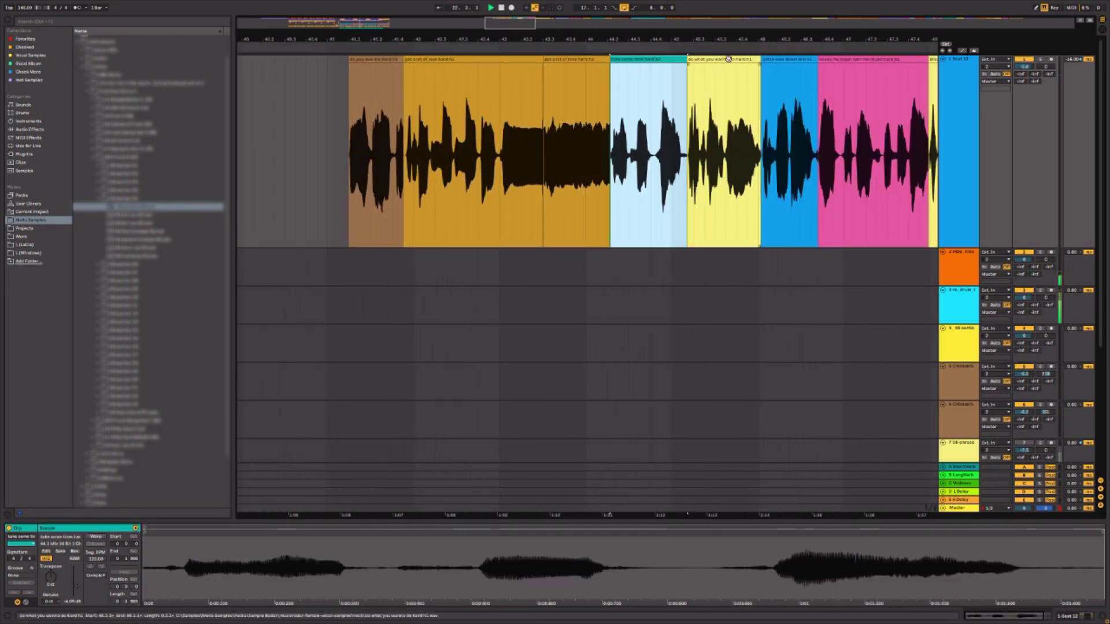
pyautogui.click(728, 59)
pyautogui.press('space')
pyautogui.press('space')
# - Insert a new audio track directly below the vocal shout track
pyautogui.moveTo(736, 38); pyautogui.dragTo(736, 5)
pyautogui.click(302, 261)
pyautogui.press('space')
pyautogui.press('space')
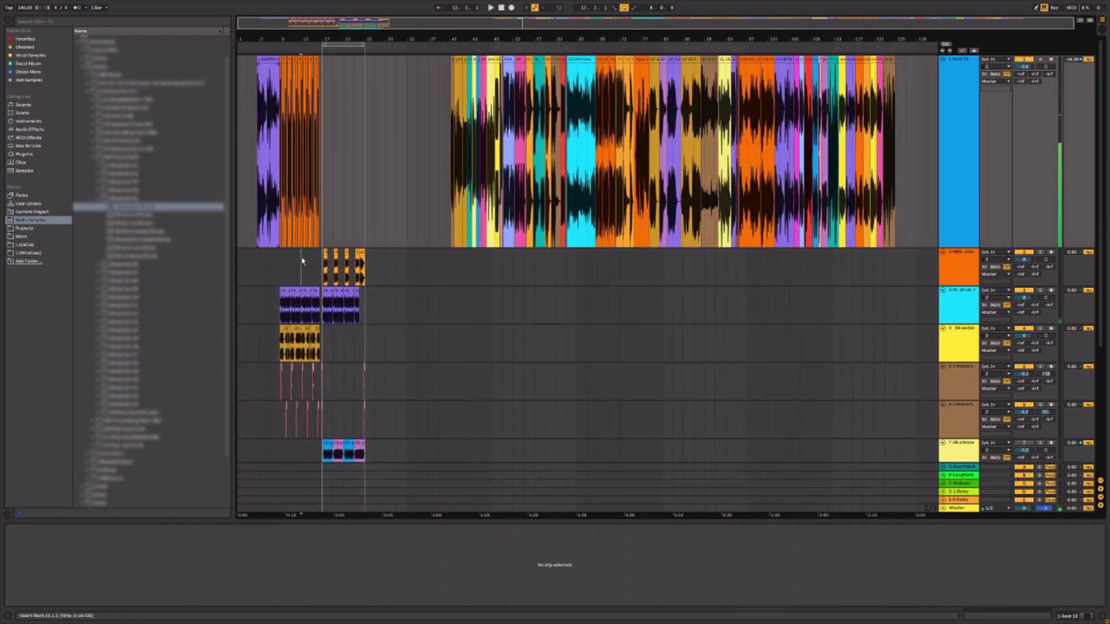
pyautogui.press('space')
pyautogui.scroll(-3, 301, 261)
pyautogui.rightClick(963, 191)
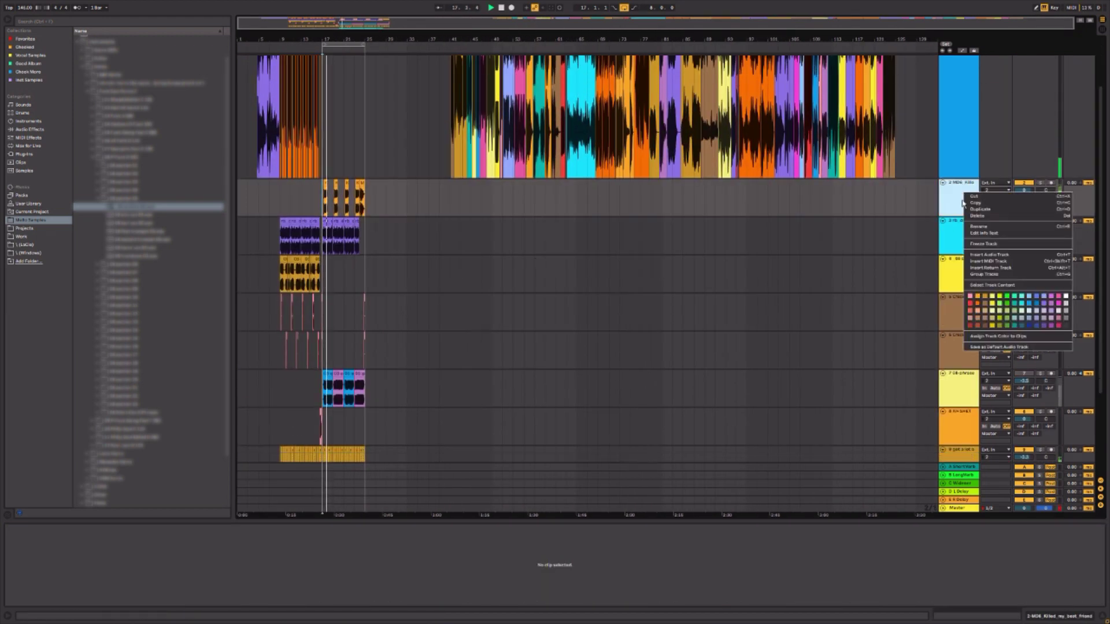
pyautogui.click(990, 256)
# - Place the "do what you wanna do" vocal in bar 20 on the new track and nudge it slightly later
pyautogui.press('z')
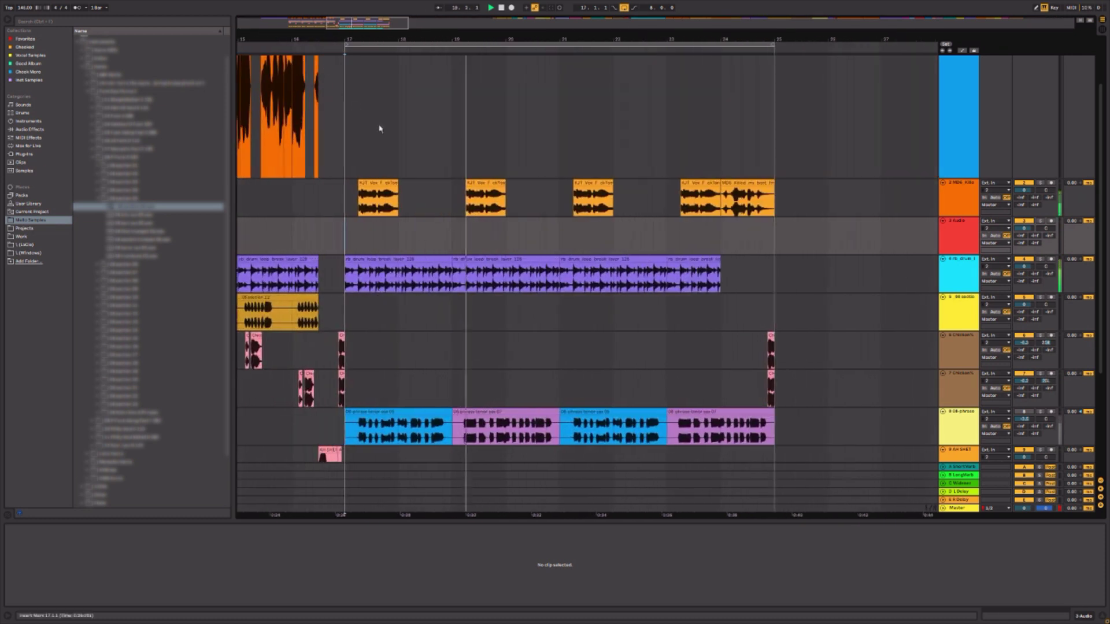
pyautogui.moveTo(509, 235); pyautogui.dragTo(517, 233)
pyautogui.moveTo(517, 234); pyautogui.dragTo(544, 217)
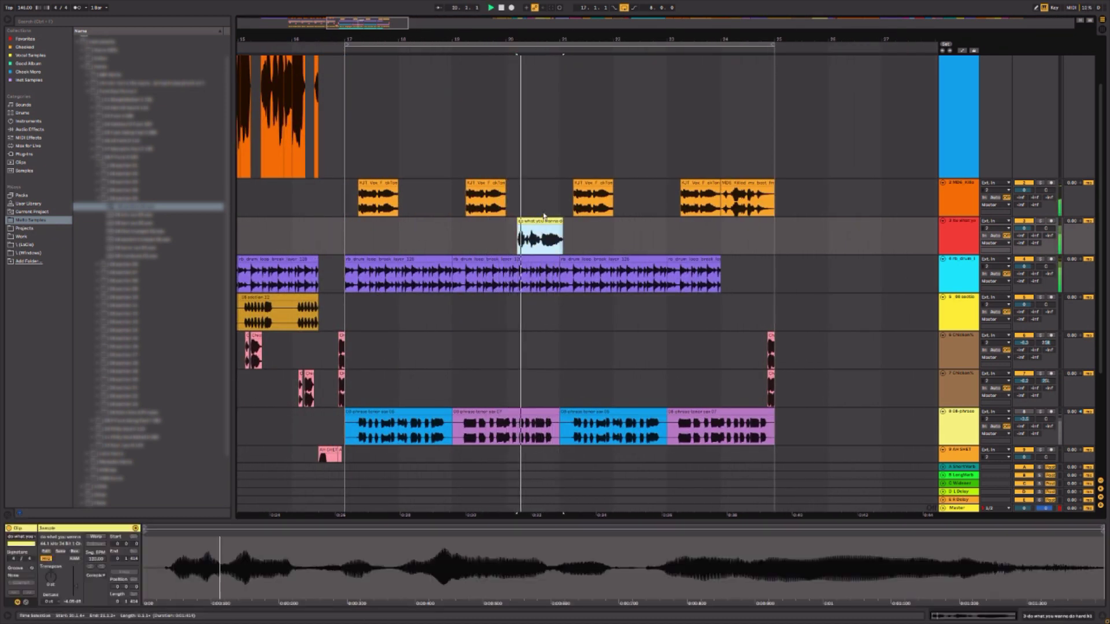
pyautogui.moveTo(540, 40); pyautogui.dragTo(541, 78)
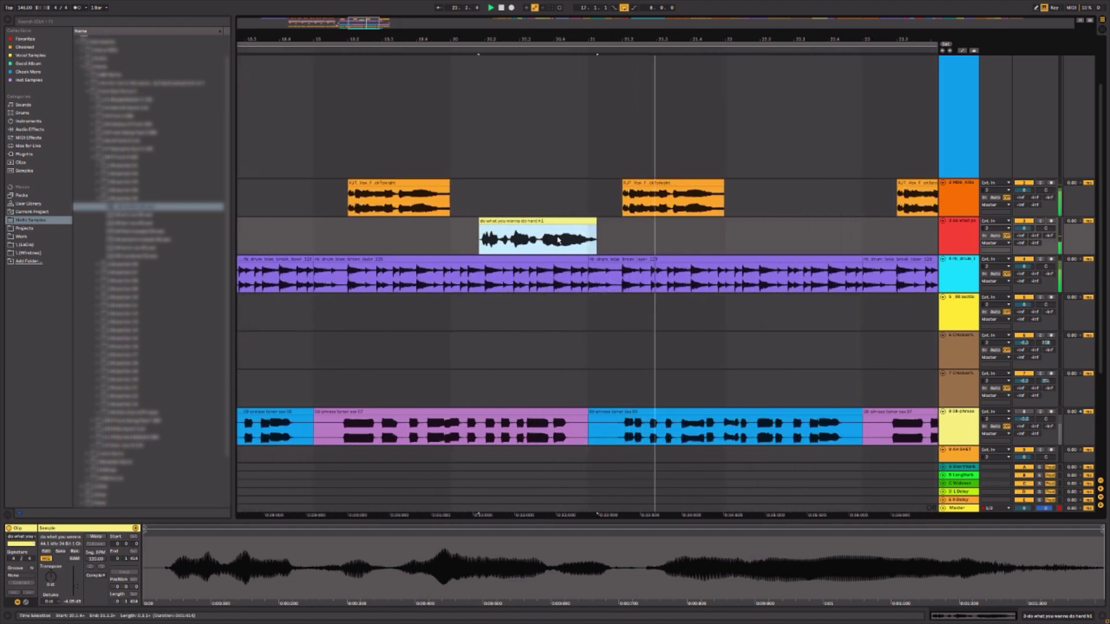
pyautogui.moveTo(572, 224); pyautogui.dragTo(575, 226)
pyautogui.moveTo(460, 236); pyautogui.dragTo(451, 238)
pyautogui.press('space')
pyautogui.press('space')
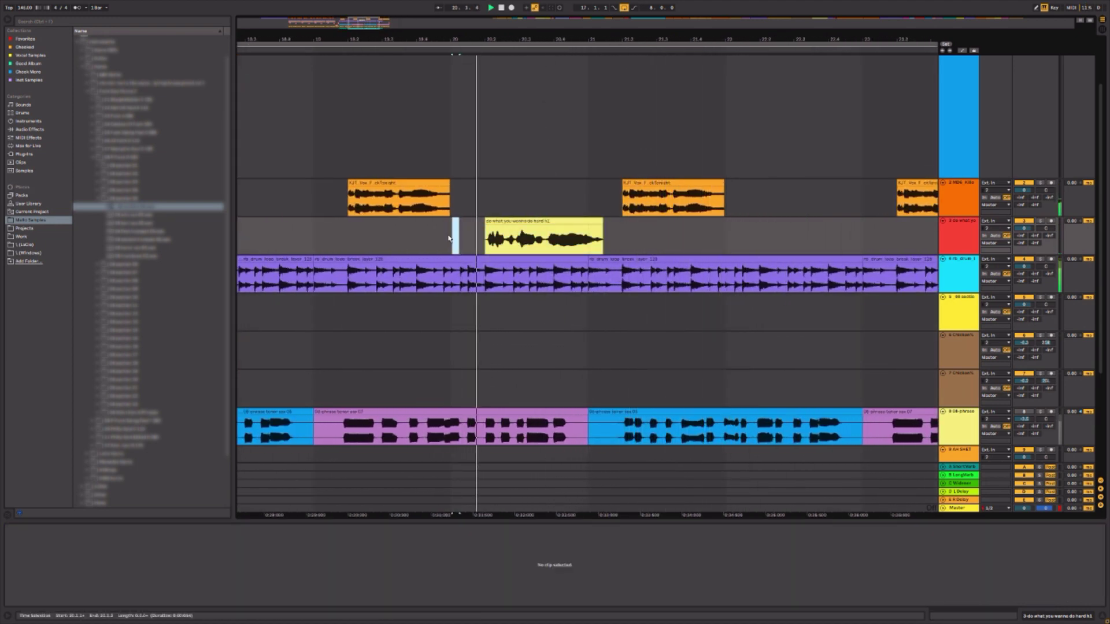
# - Split the "do what you wanna do" vocal about halfway through and shift its second part slightly earlier
pyautogui.click(514, 229)
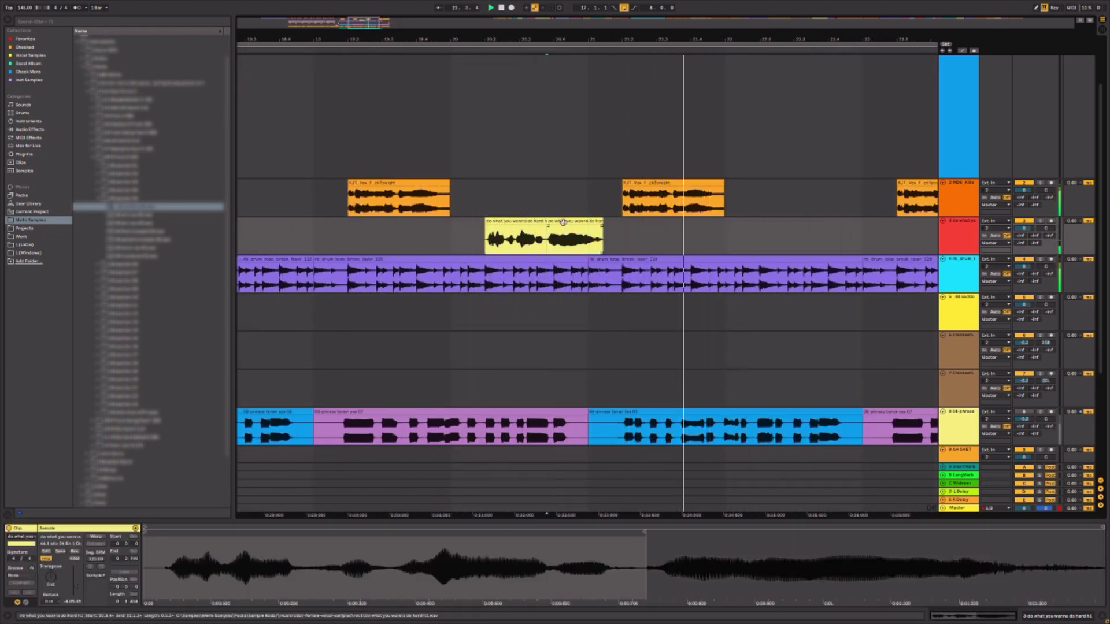
pyautogui.moveTo(564, 222); pyautogui.dragTo(558, 223)
pyautogui.click(460, 242)
pyautogui.press('space')
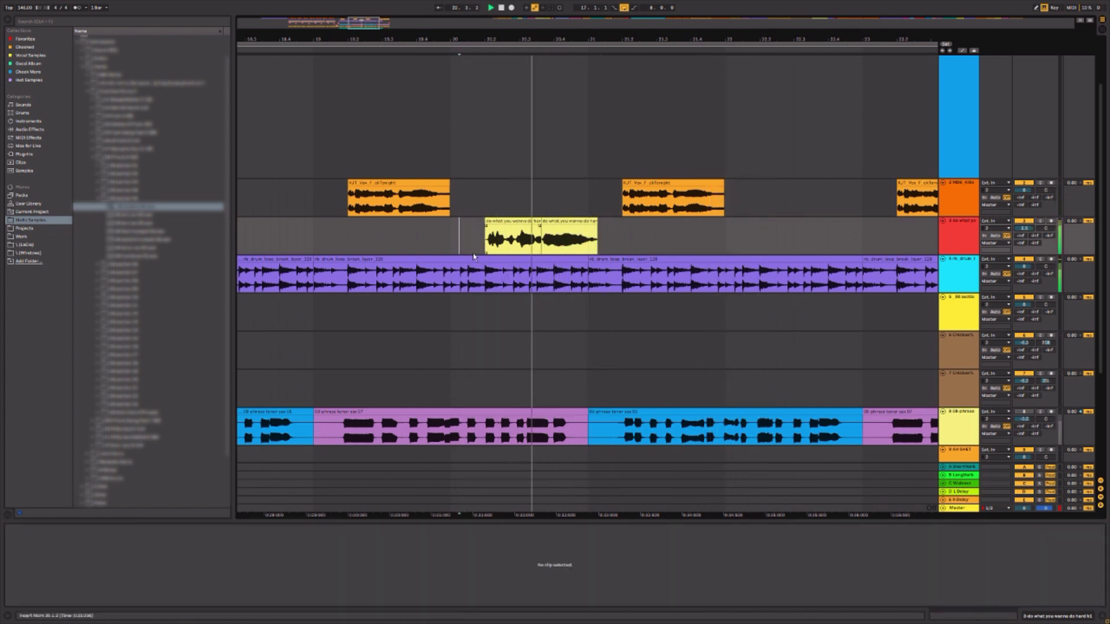
# - Detune the split vocal pieces downward and change their warp mode to Complex Pro with adjusted formants
pyautogui.moveTo(462, 244); pyautogui.dragTo(688, 243)
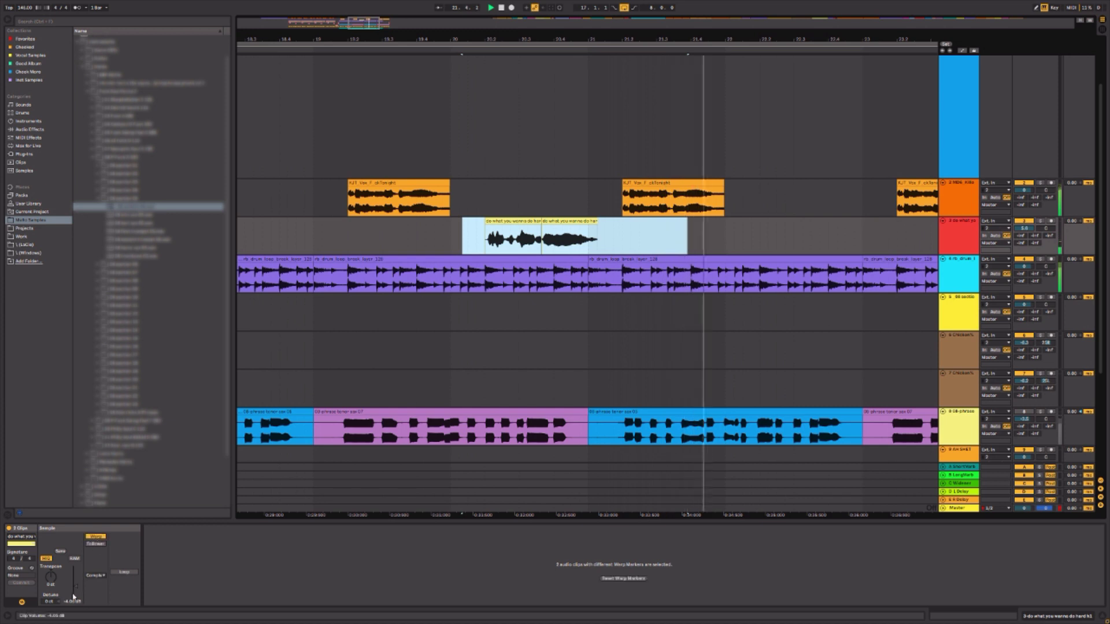
pyautogui.press('space')
pyautogui.moveTo(50, 602); pyautogui.dragTo(50, 608)
pyautogui.press('space')
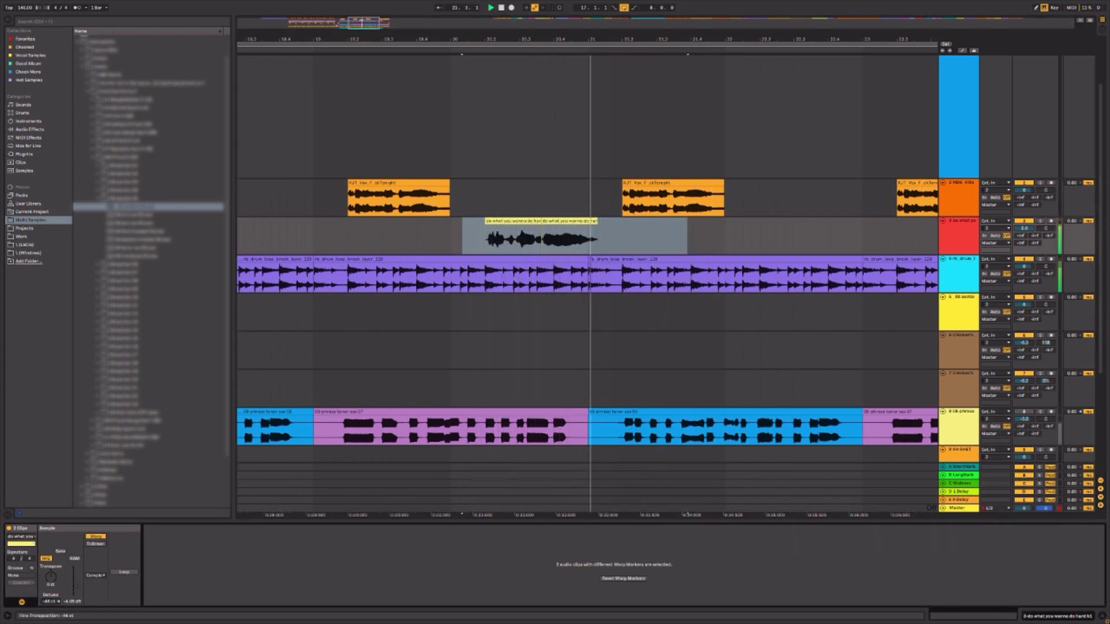
pyautogui.click(96, 575)
pyautogui.click(101, 575)
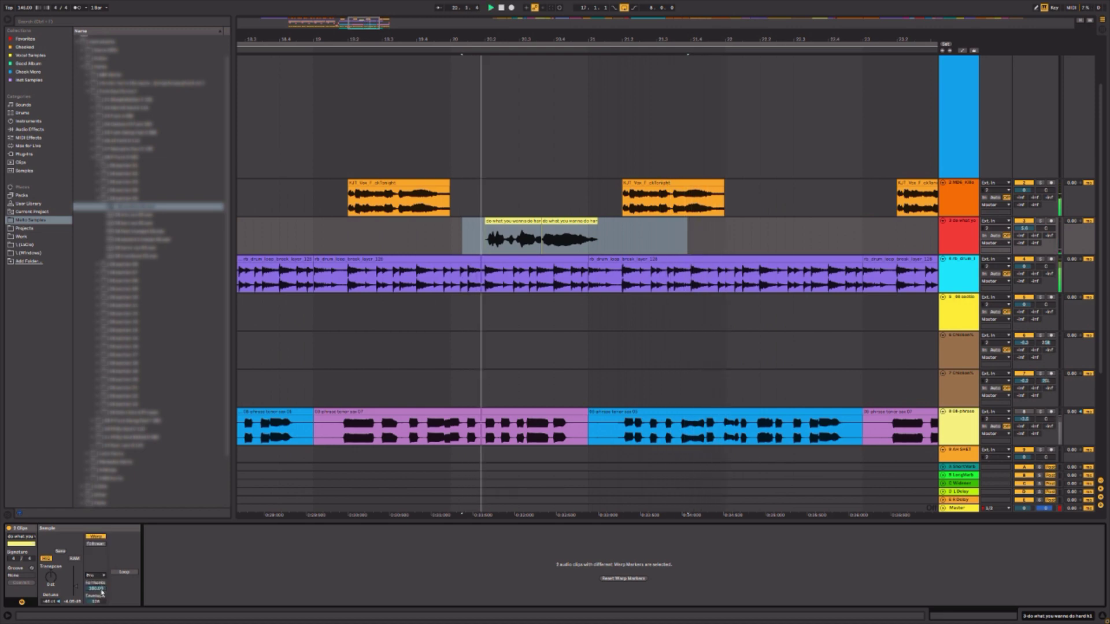
# - Play the second section from bar 17 to hear the new vocal against the beat
pyautogui.press('x')
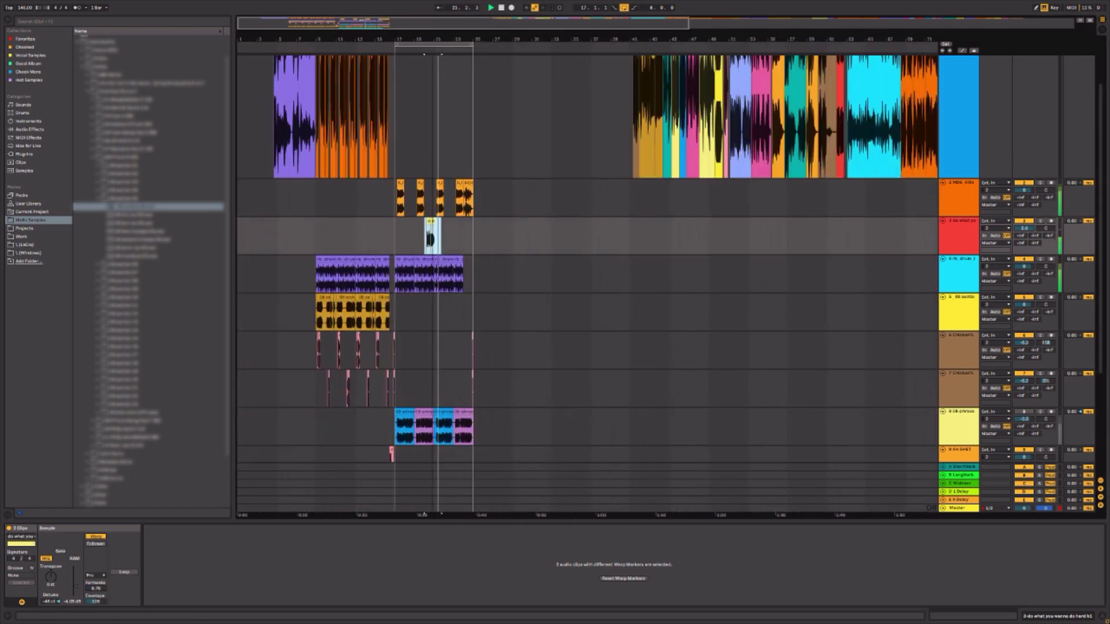
pyautogui.click(391, 248)
pyautogui.press('space')
pyautogui.press('space')
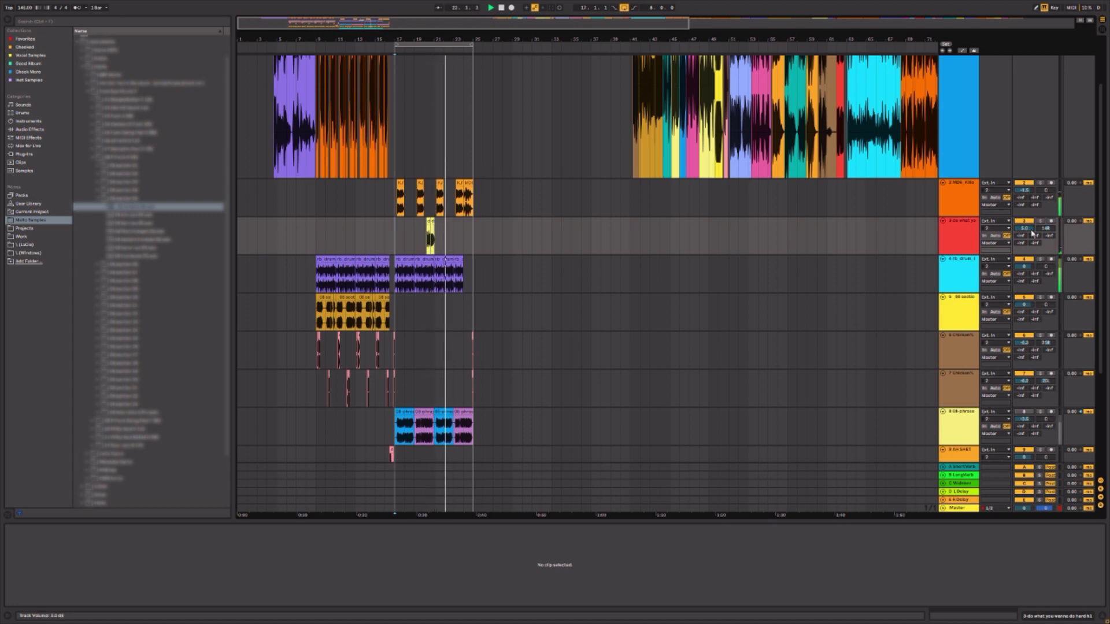
# - Find the cyan "20 Witness" sample in the vocal bank and paste a copy on the first track just after bar 25
pyautogui.moveTo(654, 24); pyautogui.dragTo(997, 22)
pyautogui.scroll(2, 652, 104)
pyautogui.moveTo(651, 39)
pyautogui.mouseDown()
pyautogui.moveTo(465, 93)
pyautogui.moveTo(755, 95)
pyautogui.mouseUp()
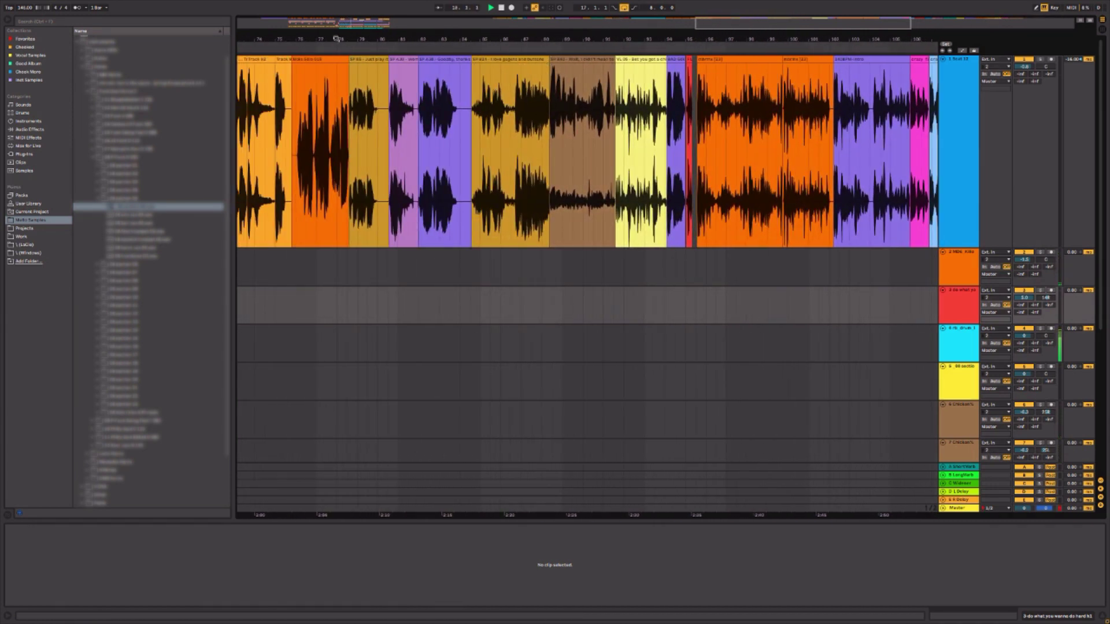
pyautogui.moveTo(335, 39); pyautogui.dragTo(628, 44)
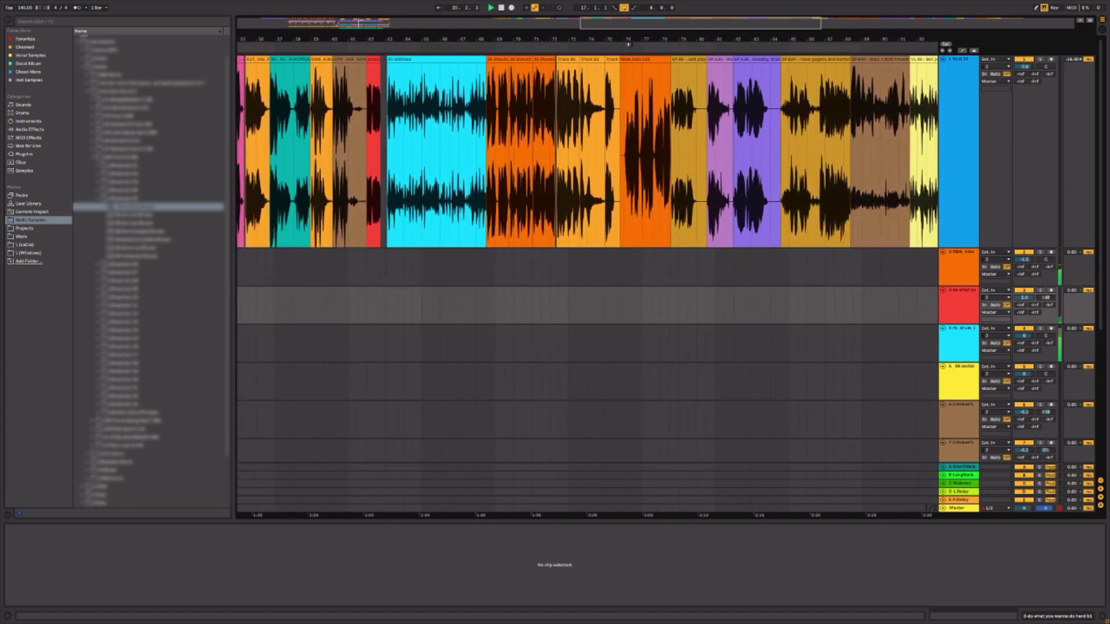
pyautogui.click(427, 59)
pyautogui.moveTo(429, 42); pyautogui.dragTo(925, 40)
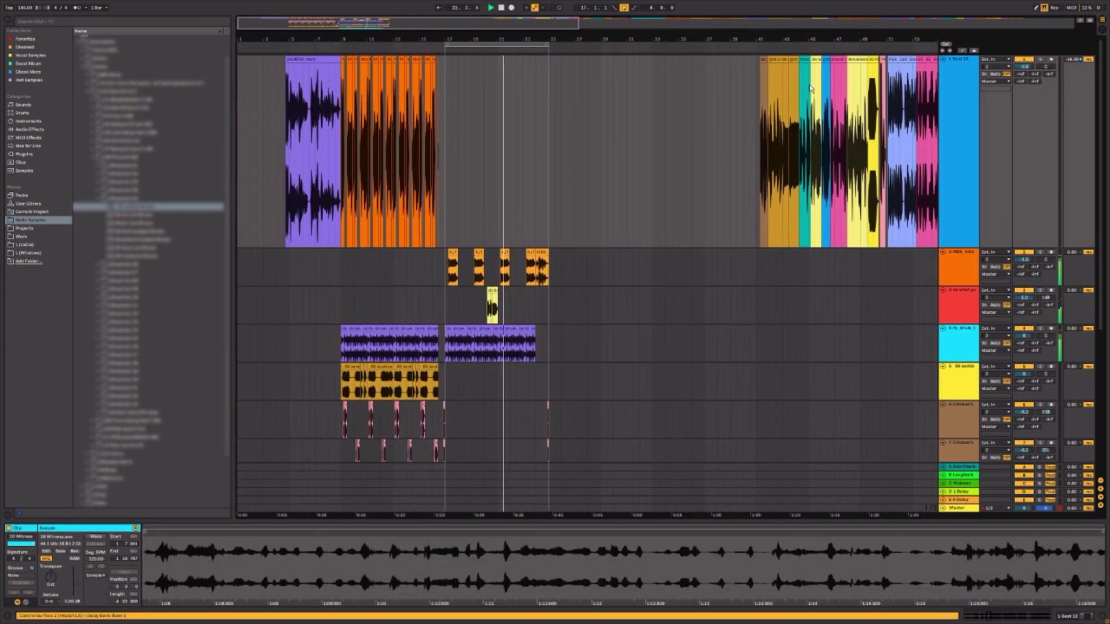
pyautogui.click(528, 183)
pyautogui.click(553, 181)
pyautogui.hotkey('ctrl', 'v')
# - Audition the pasted Witness sample and split it within bar 26
pyautogui.click(570, 53)
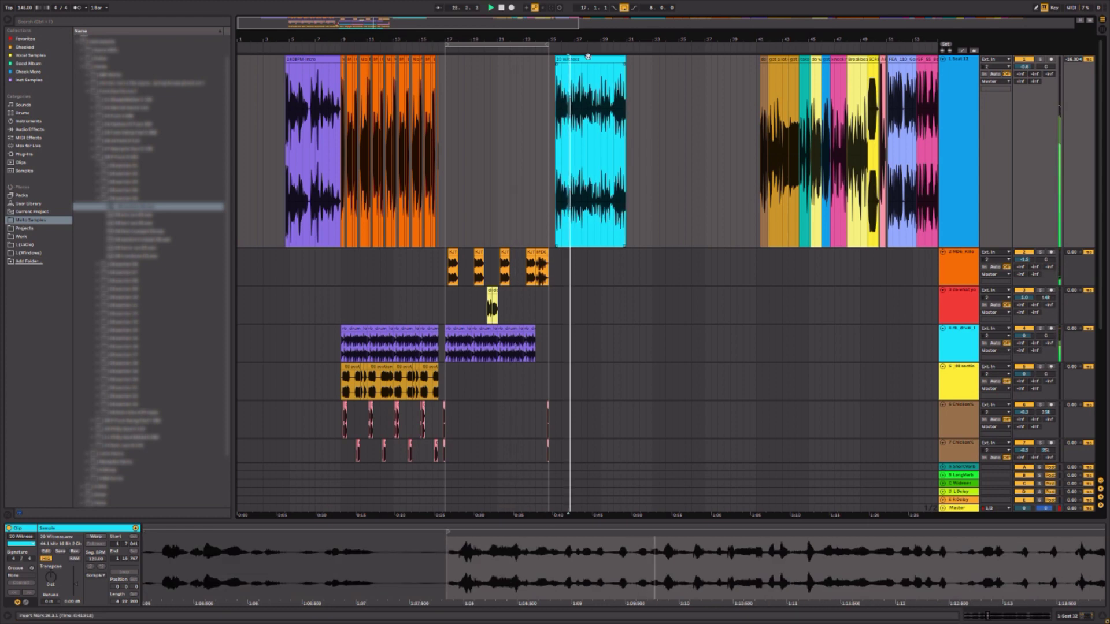
pyautogui.press('z')
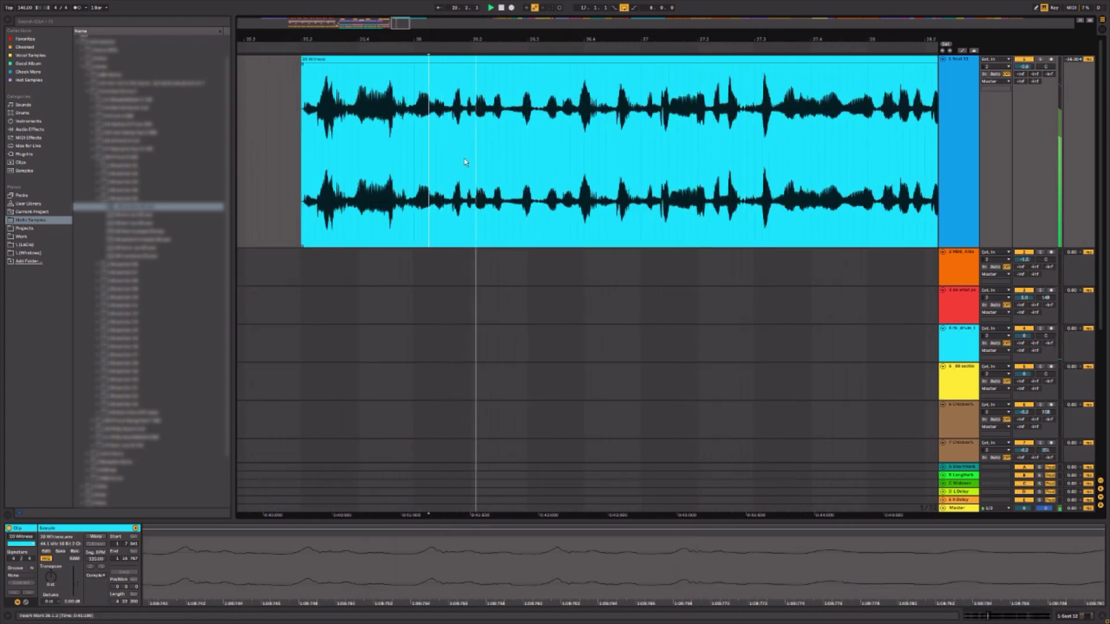
pyautogui.click(548, 129)
pyautogui.click(522, 125)
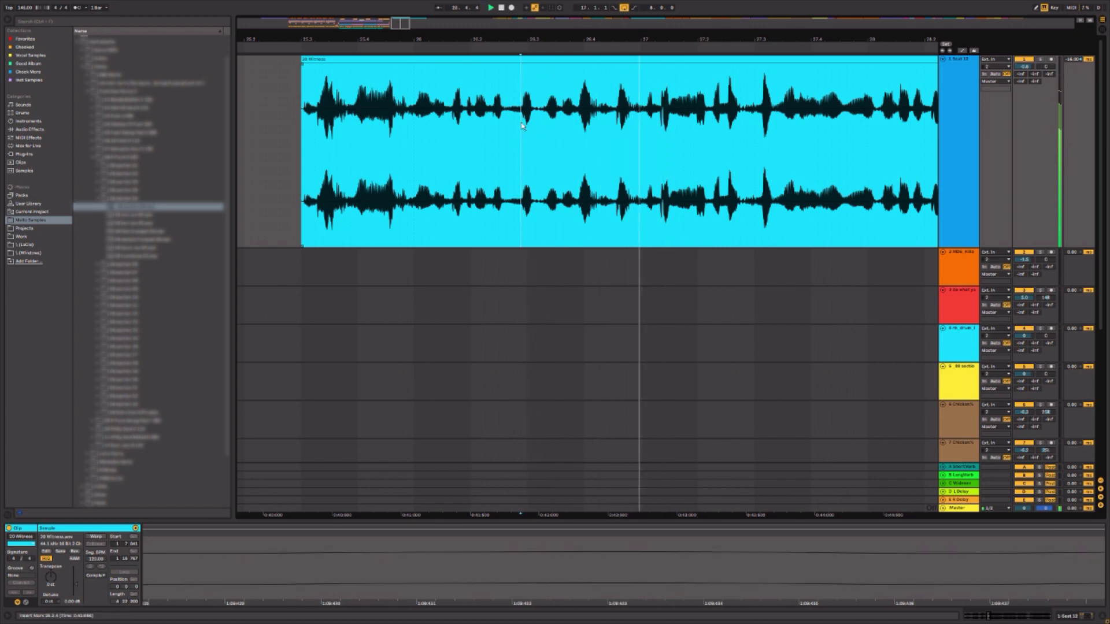
pyautogui.hotkey('ctrl', 'e')
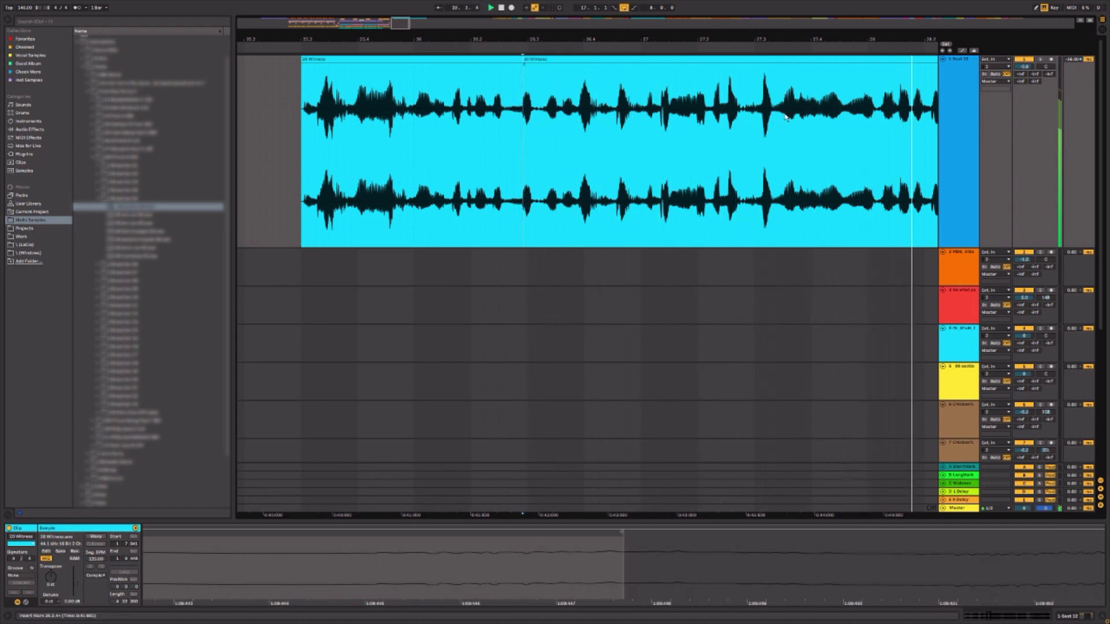
# - Insert an audio track below the red vocal track and paste a copy of the selected Witness piece at bar 22
pyautogui.keyDown('shift'); pyautogui.click(785, 118); pyautogui.keyUp('shift')
pyautogui.press('x')
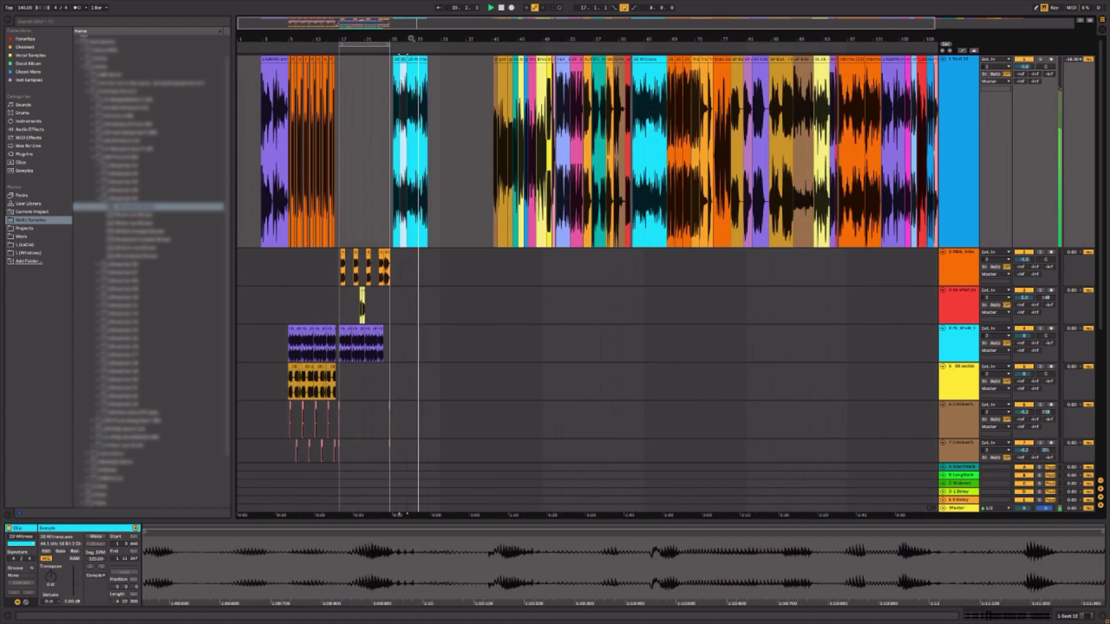
pyautogui.click(340, 313)
pyautogui.rightClick(953, 299)
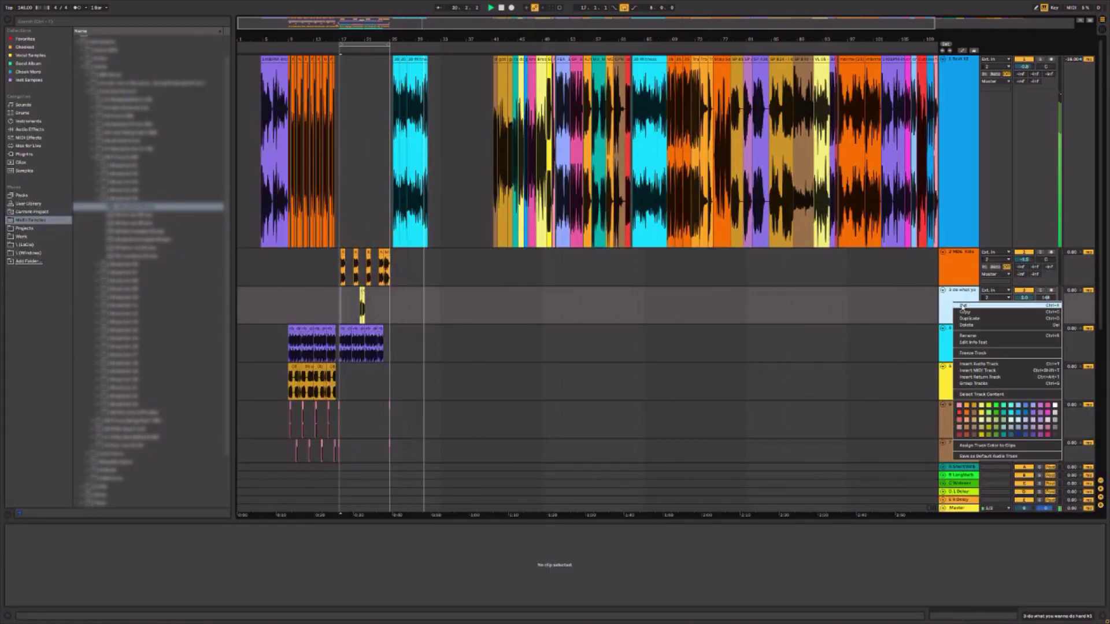
pyautogui.click(977, 369)
pyautogui.click(335, 341)
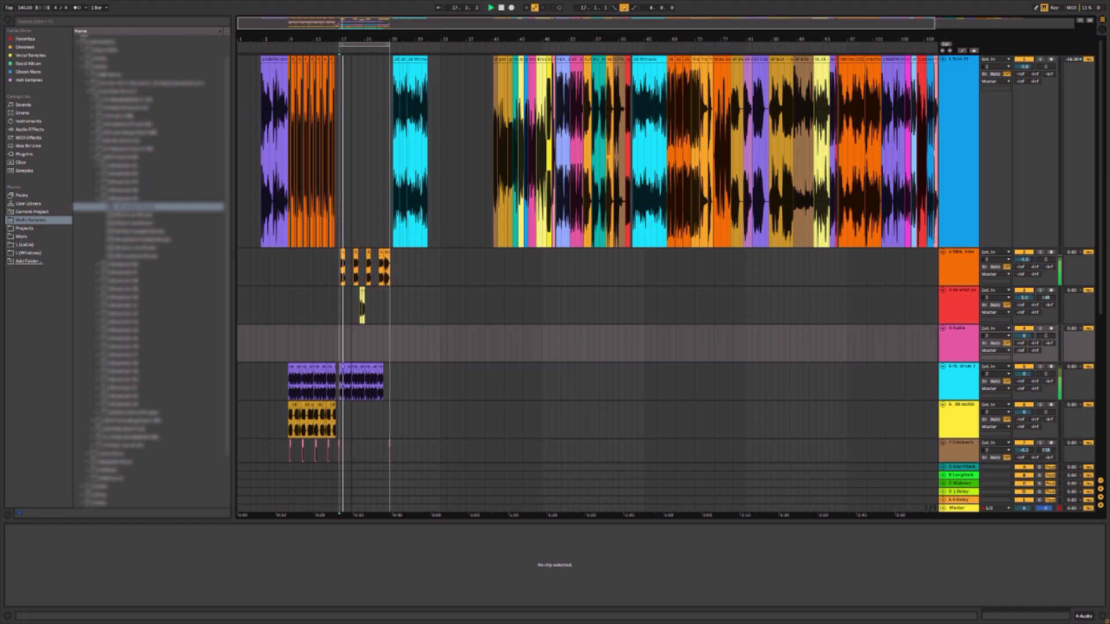
pyautogui.moveTo(353, 40); pyautogui.dragTo(408, 40)
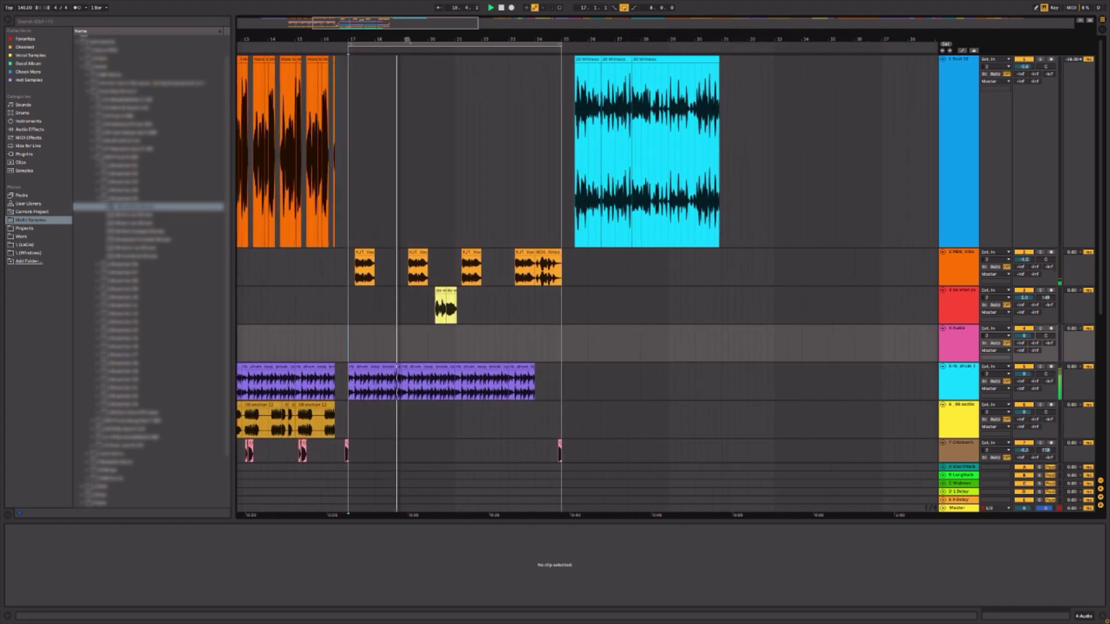
pyautogui.click(488, 347)
pyautogui.hotkey('ctrl', 'v')
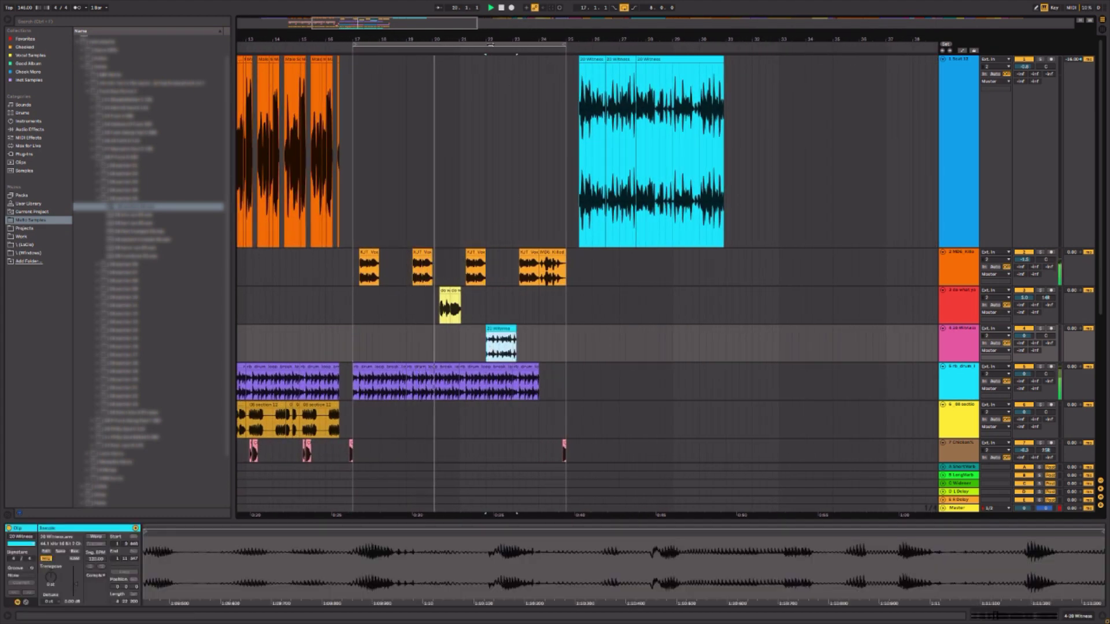
# - Raise the gain of the Witness clip at bar 22 and detune it downward
pyautogui.press('+')
pyautogui.press('+')
pyautogui.moveTo(84, 588); pyautogui.dragTo(75, 580)
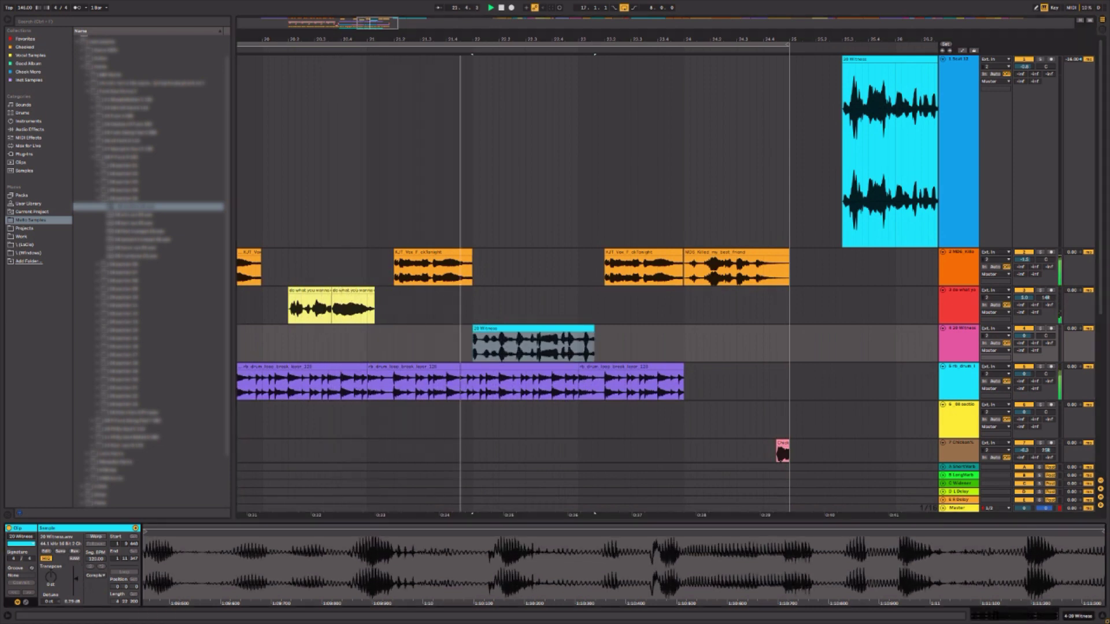
pyautogui.doubleClick(514, 328)
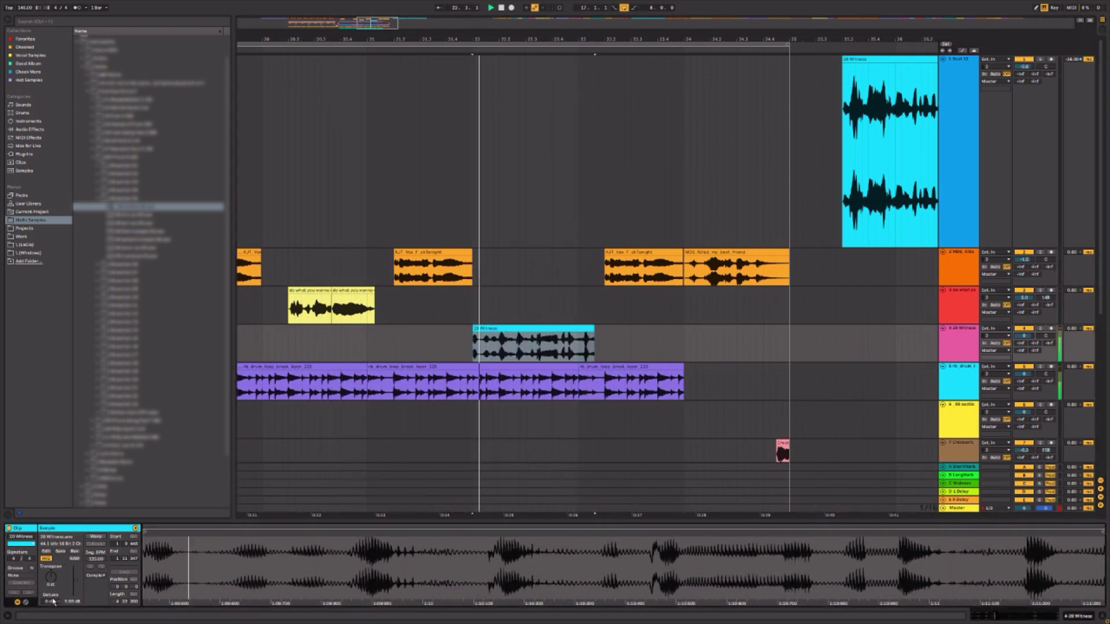
pyautogui.moveTo(49, 602)
pyautogui.mouseDown()
pyautogui.moveTo(50, 566)
pyautogui.moveTo(50, 623)
pyautogui.mouseUp()
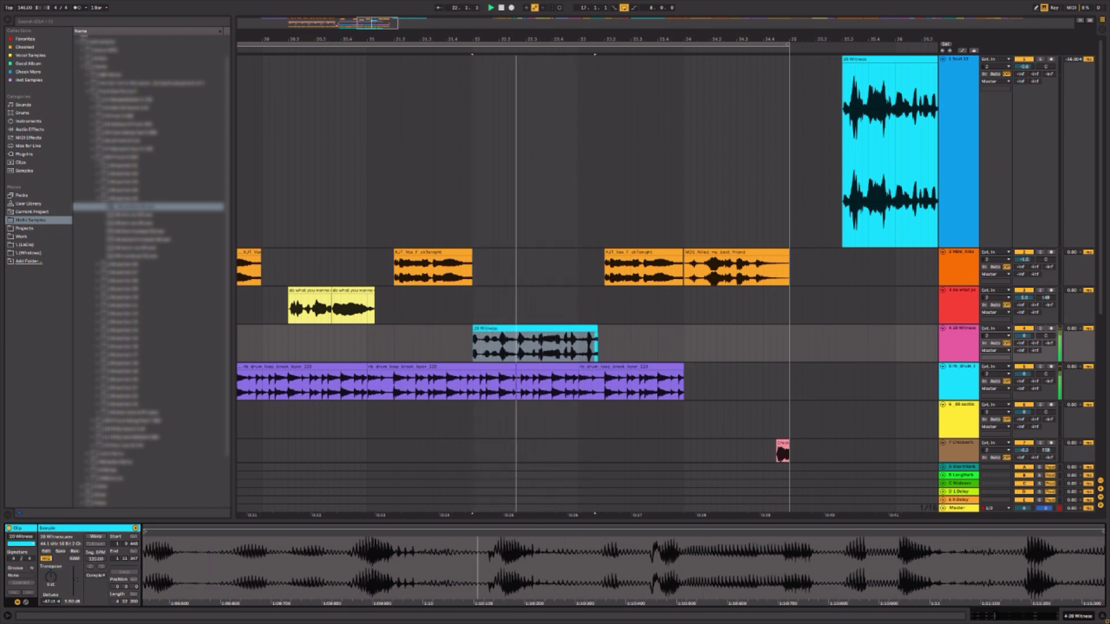
pyautogui.click(496, 328)
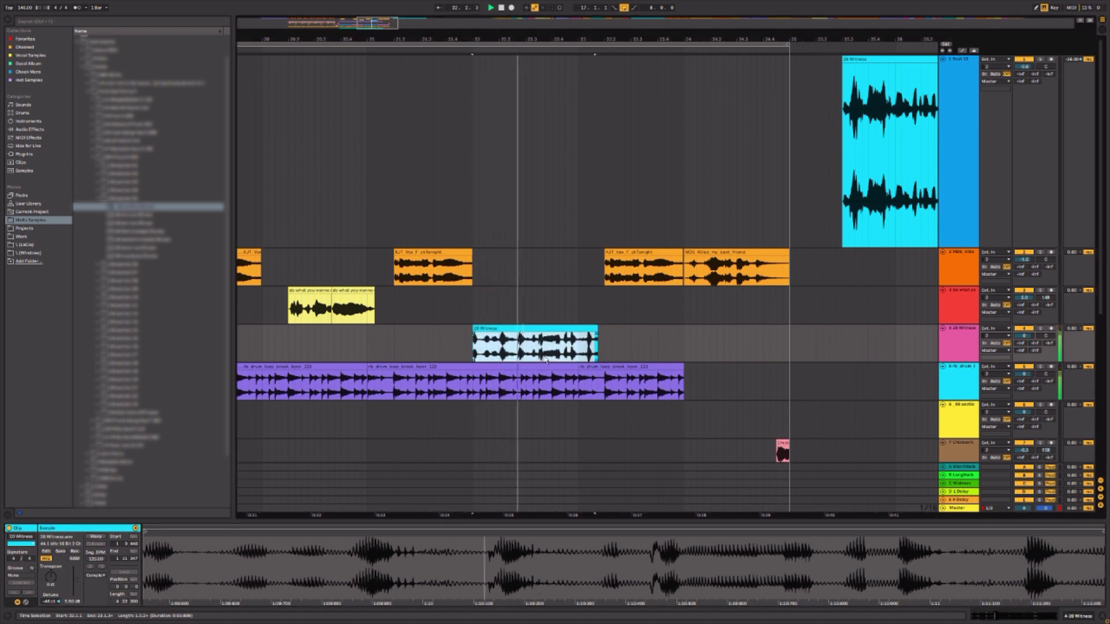
# - Split the bar 22 Witness clip past its middle and raise the second piece's pitch while auditioning it against the beat
pyautogui.click(545, 342)
pyautogui.hotkey('ctrl', 'e')
pyautogui.click(553, 329)
pyautogui.press('space')
pyautogui.press('space')
pyautogui.press('space')
pyautogui.press('space')
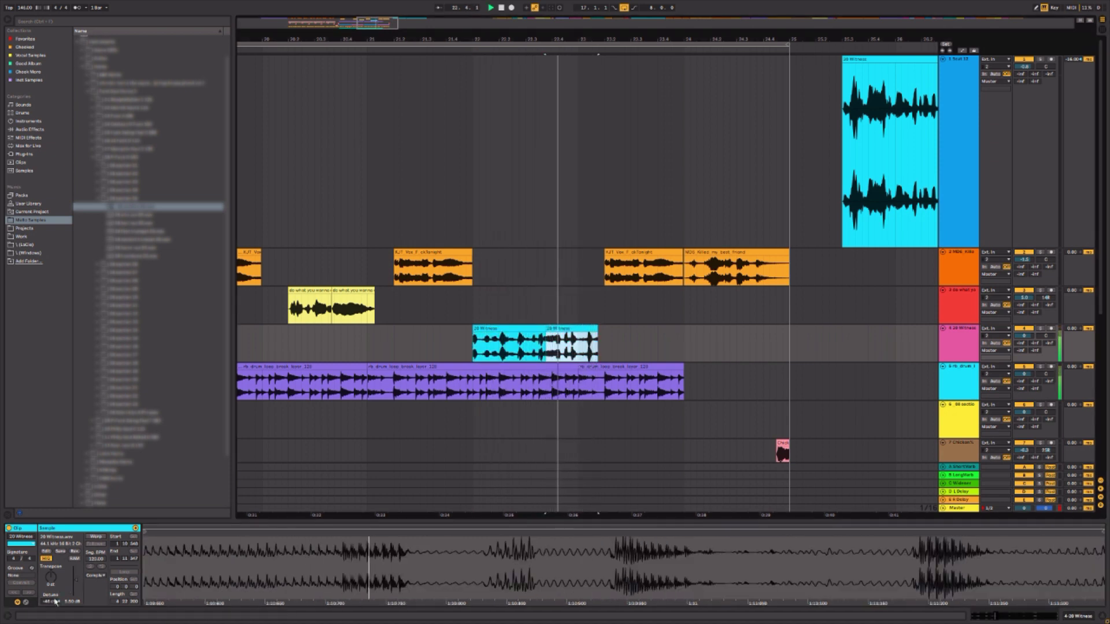
pyautogui.press('space')
pyautogui.press('space')
pyautogui.moveTo(50, 602); pyautogui.dragTo(50, 553)
pyautogui.press('space')
pyautogui.press('space')
pyautogui.press('space')
pyautogui.press('space')
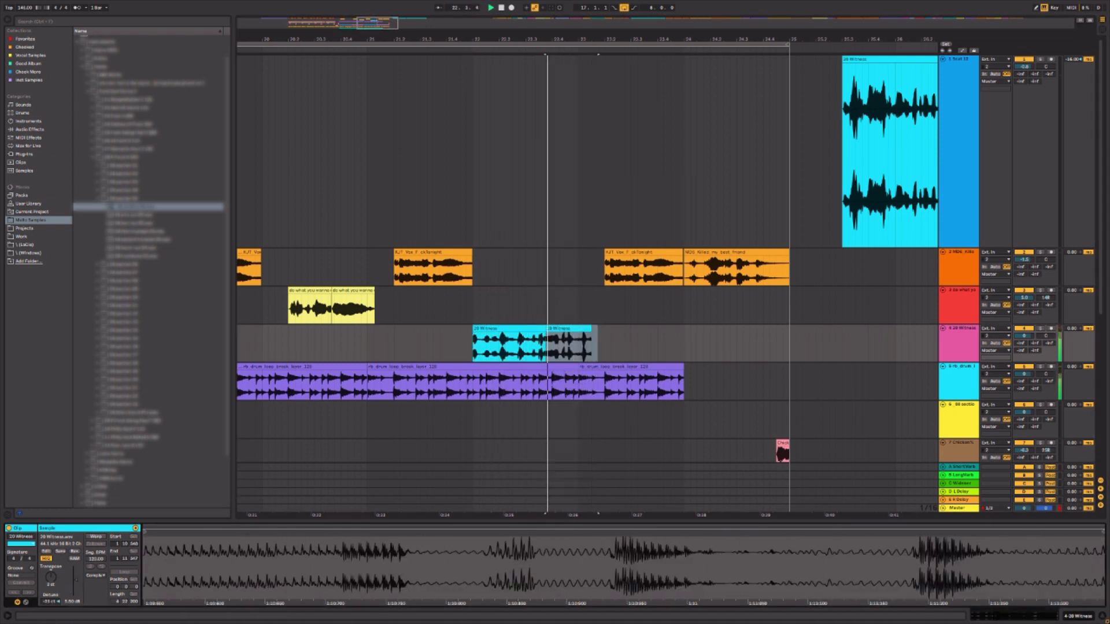
# - Trim the Witness phrase's tail, split off its last short piece and shift that piece slightly earlier, before bar 23
pyautogui.moveTo(624, 343); pyautogui.dragTo(567, 354)
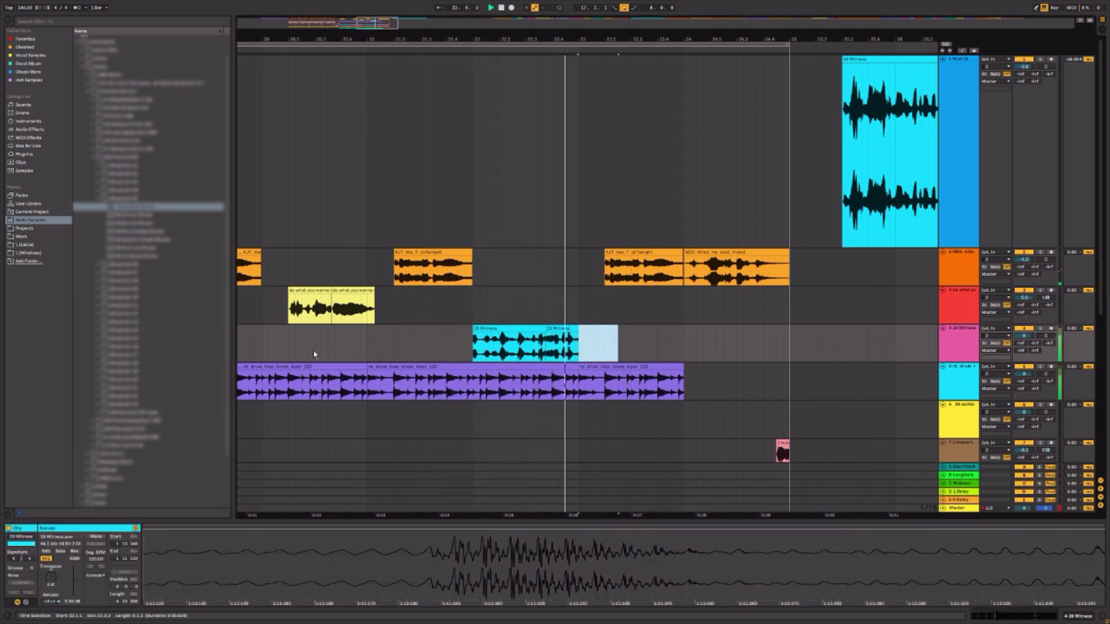
pyautogui.click(269, 348)
pyautogui.moveTo(552, 40); pyautogui.dragTo(556, 69)
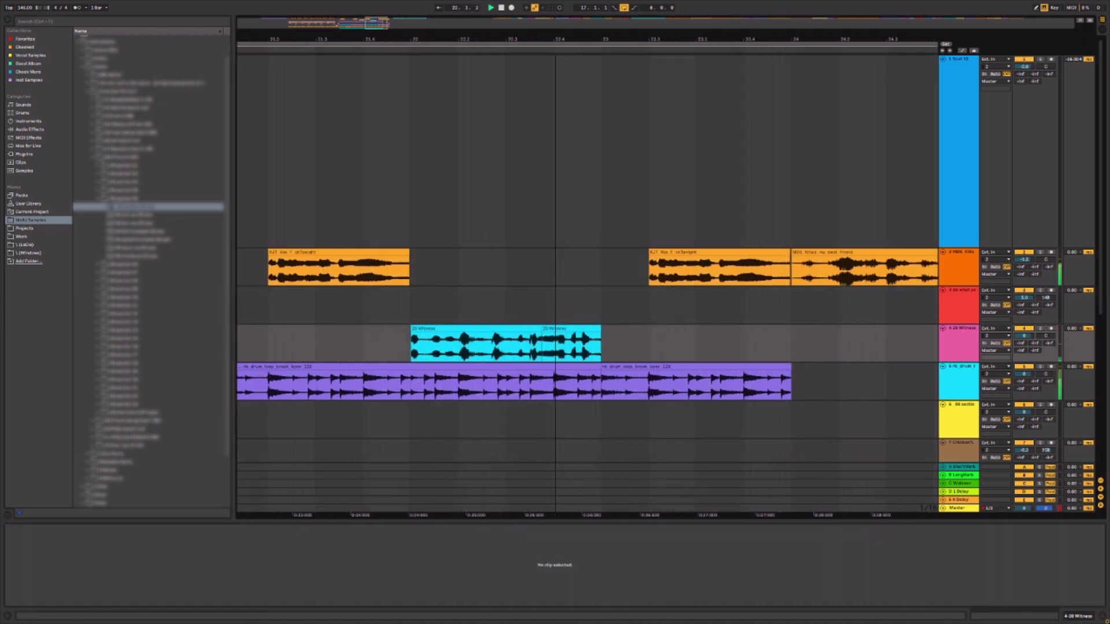
pyautogui.press('+')
pyautogui.click(608, 328)
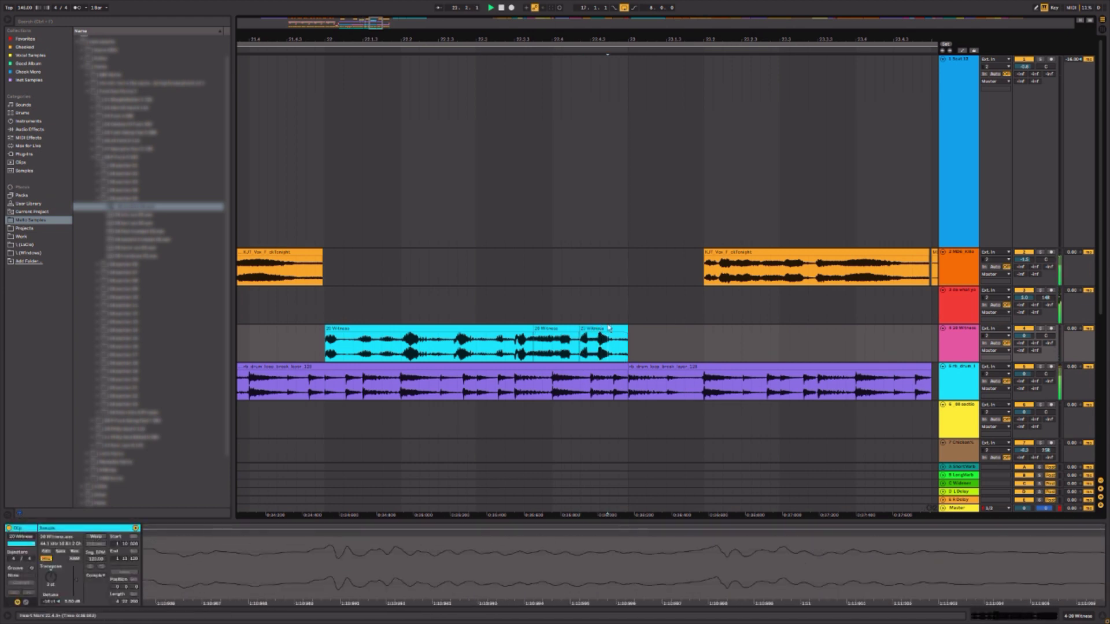
pyautogui.moveTo(615, 329); pyautogui.dragTo(608, 329)
# - Pan the Witness track and turn on warping in Complex Pro mode for all three Witness pieces
pyautogui.moveTo(1045, 336); pyautogui.dragTo(1046, 341)
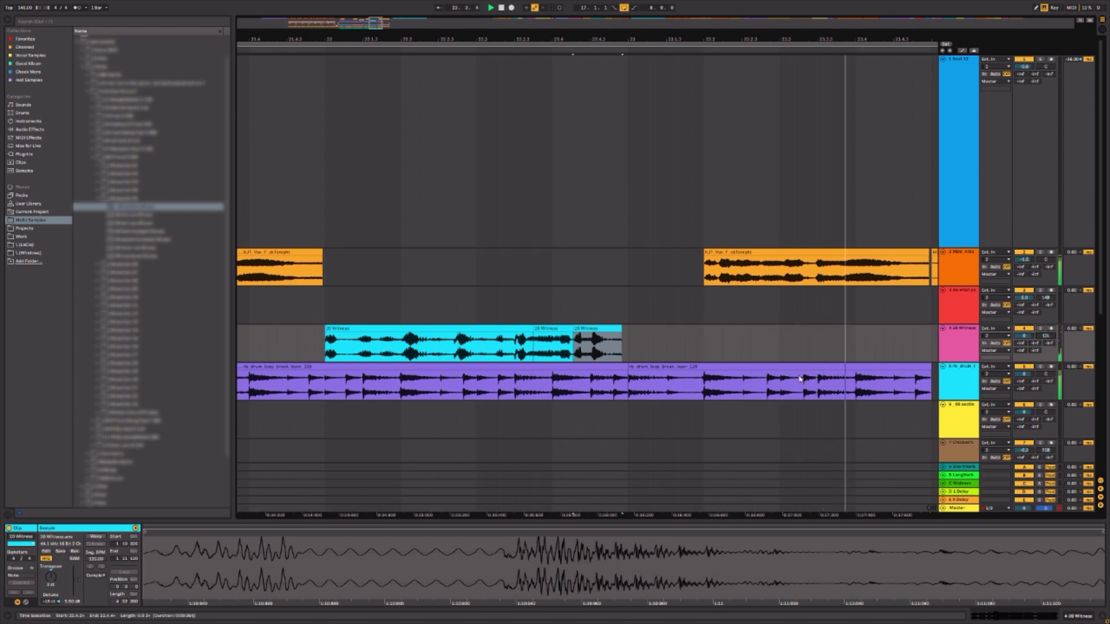
pyautogui.moveTo(649, 344); pyautogui.dragTo(314, 344)
pyautogui.click(97, 539)
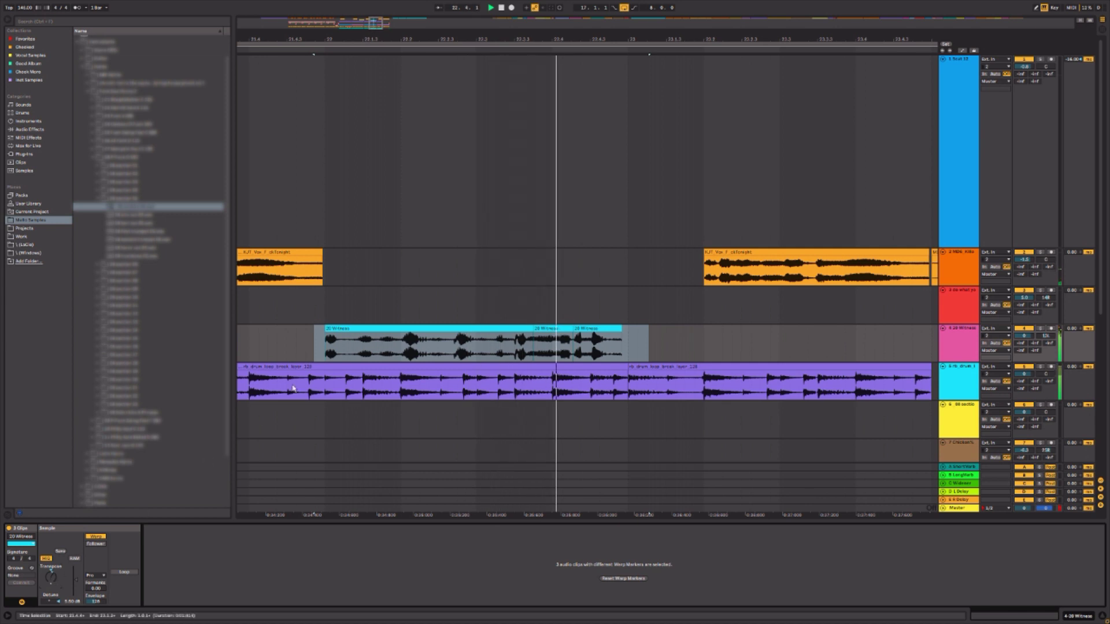
# - Audition the warped Witness phrase with the beat, readjust its track's pan and make the track slightly taller
pyautogui.click(251, 337)
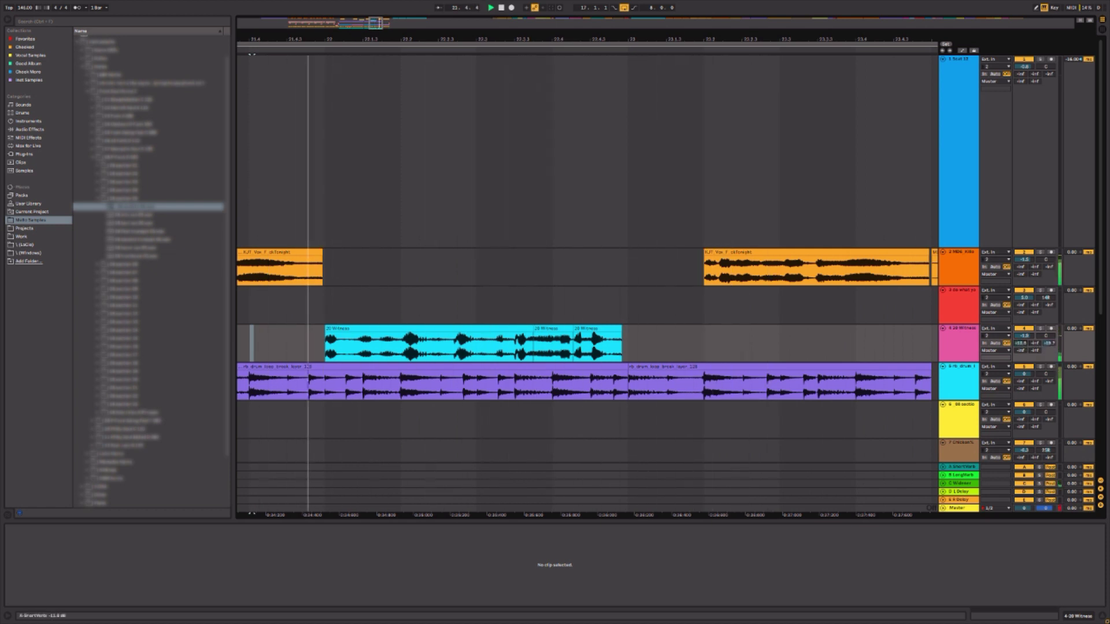
pyautogui.press('space')
pyautogui.press('space')
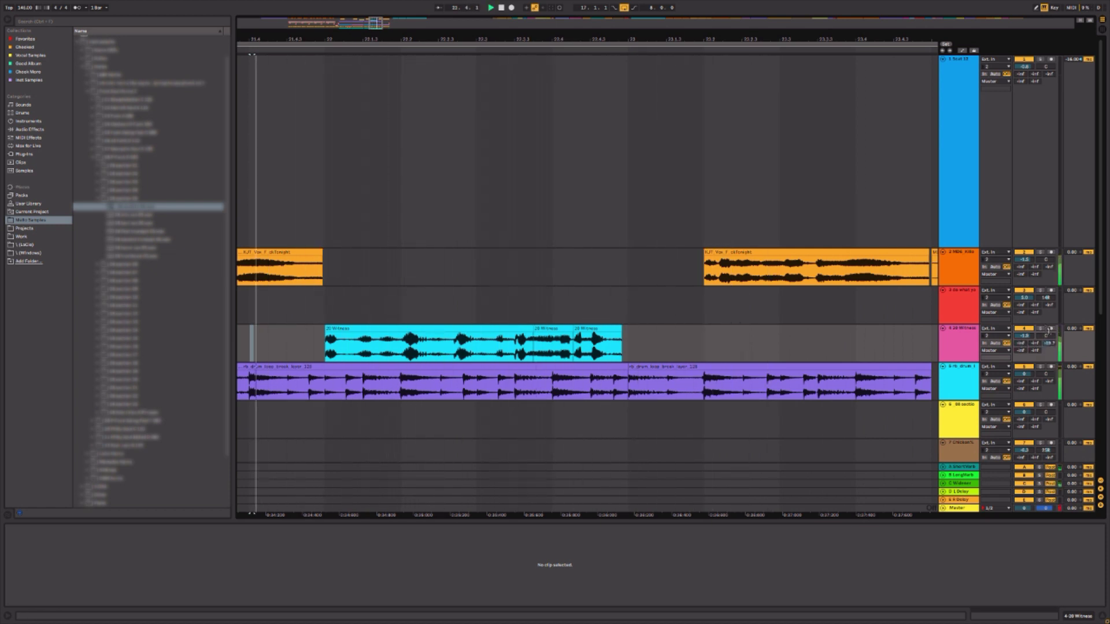
pyautogui.moveTo(1046, 336); pyautogui.dragTo(1045, 336)
pyautogui.click(952, 351)
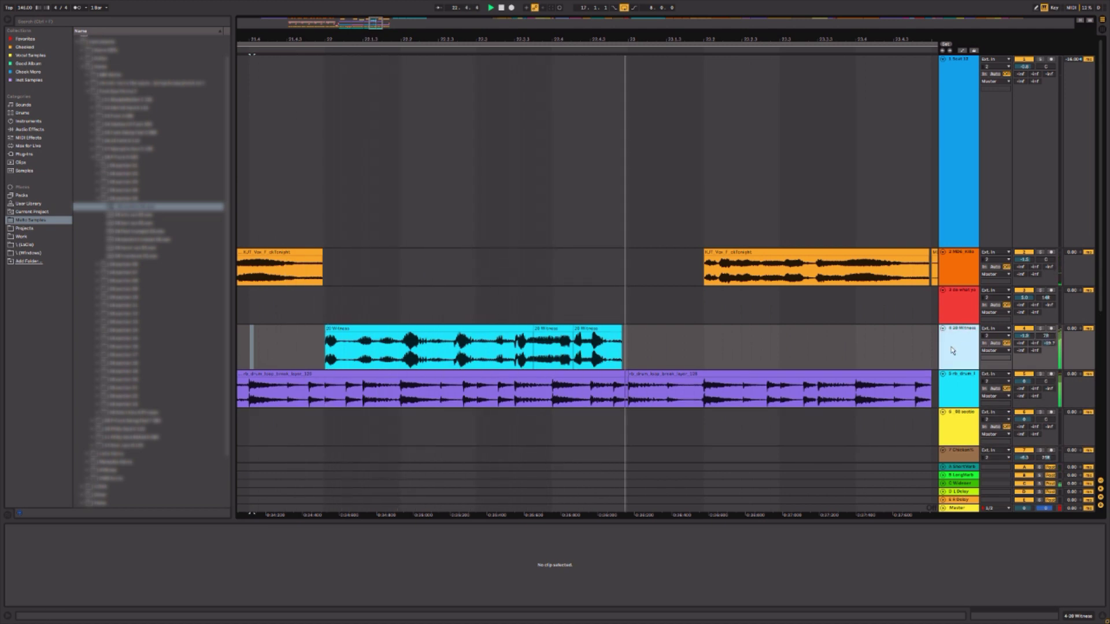
pyautogui.moveTo(688, 347)
pyautogui.mouseDown()
pyautogui.moveTo(681, 318)
pyautogui.moveTo(280, 347)
pyautogui.moveTo(671, 350)
pyautogui.mouseUp()
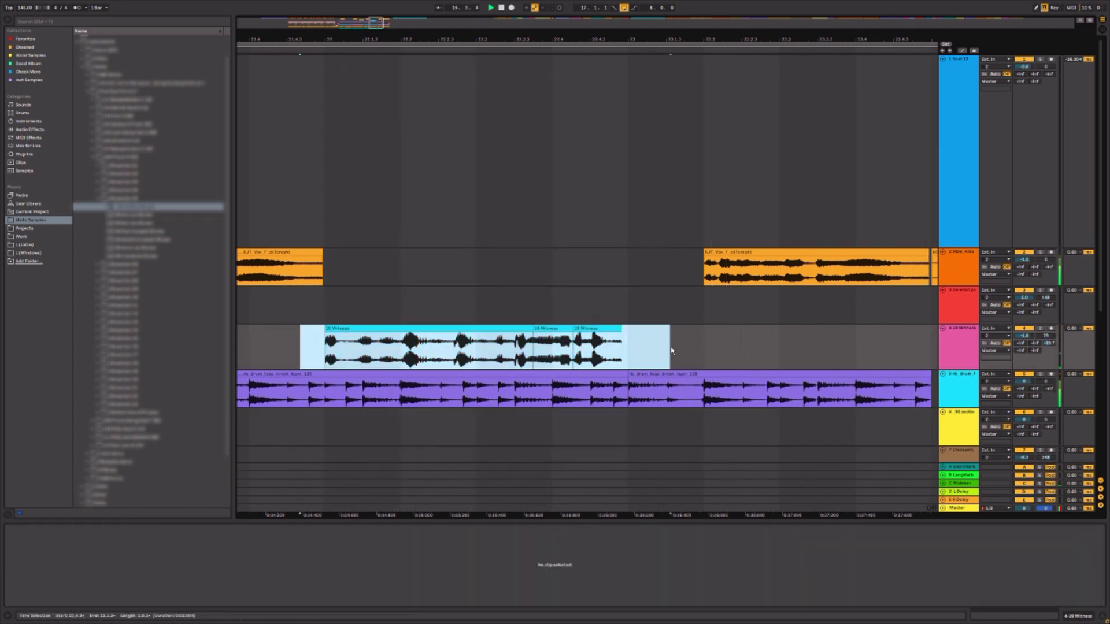
pyautogui.click(49, 581)
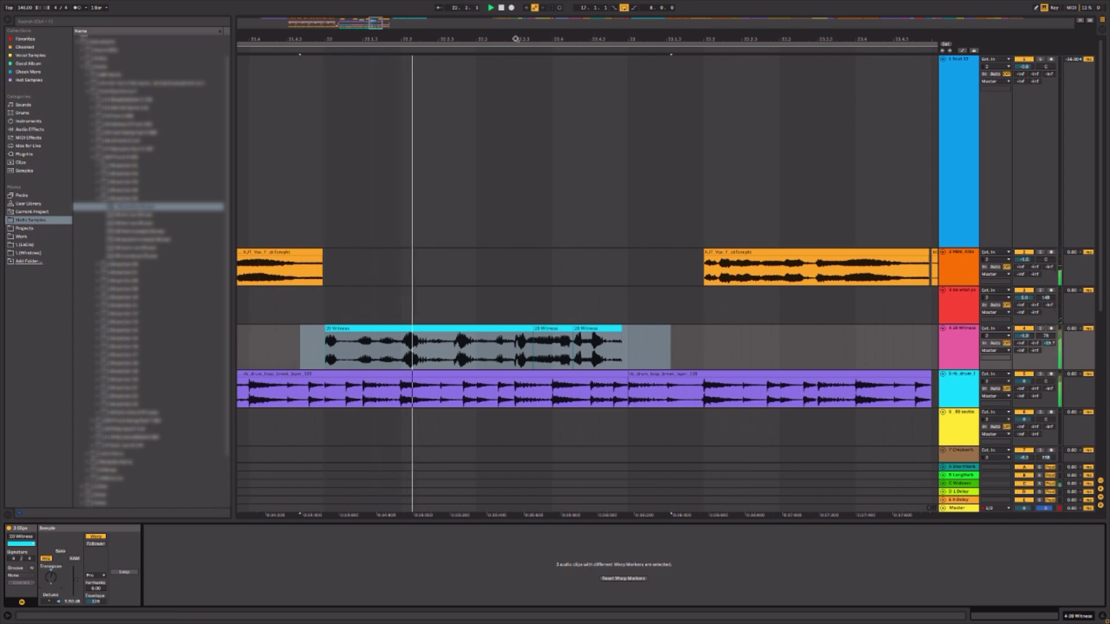
# - Split the tenor sax phrases at bar 24 and move the part from bar 17 to bar 24 to the arrangement's start
pyautogui.moveTo(515, 38); pyautogui.dragTo(475, 4)
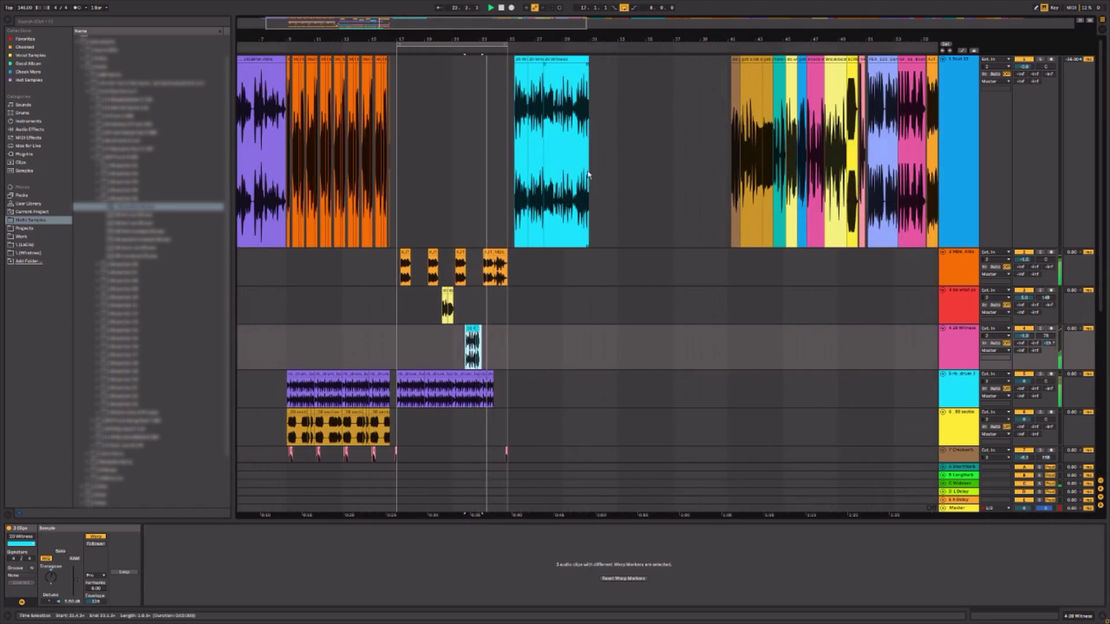
pyautogui.click(538, 201)
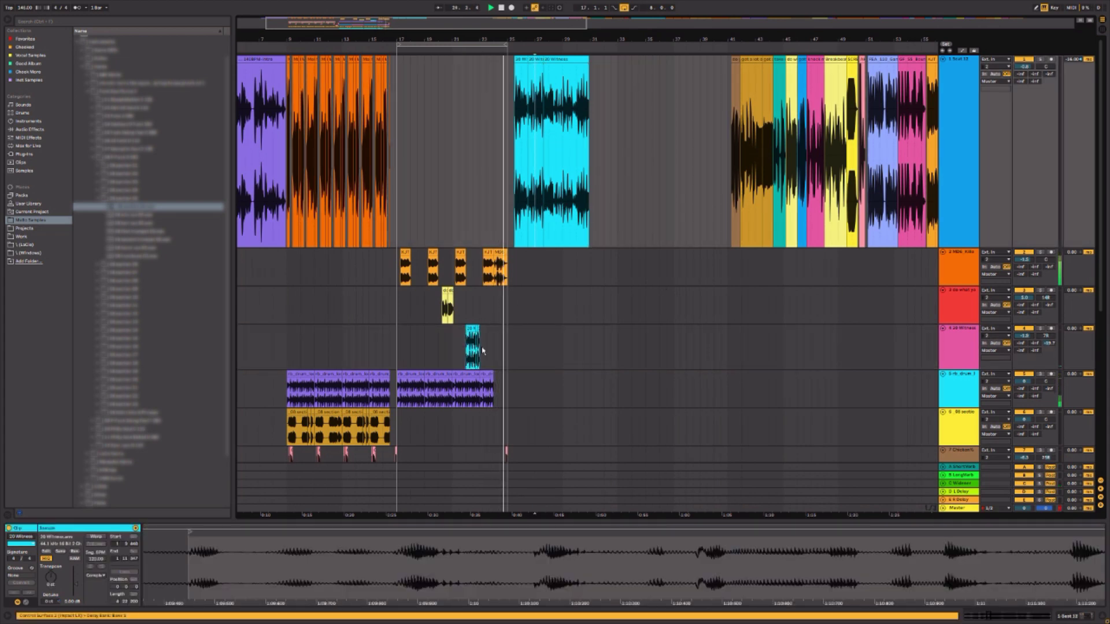
pyautogui.scroll(-8, 483, 351)
pyautogui.click(494, 425)
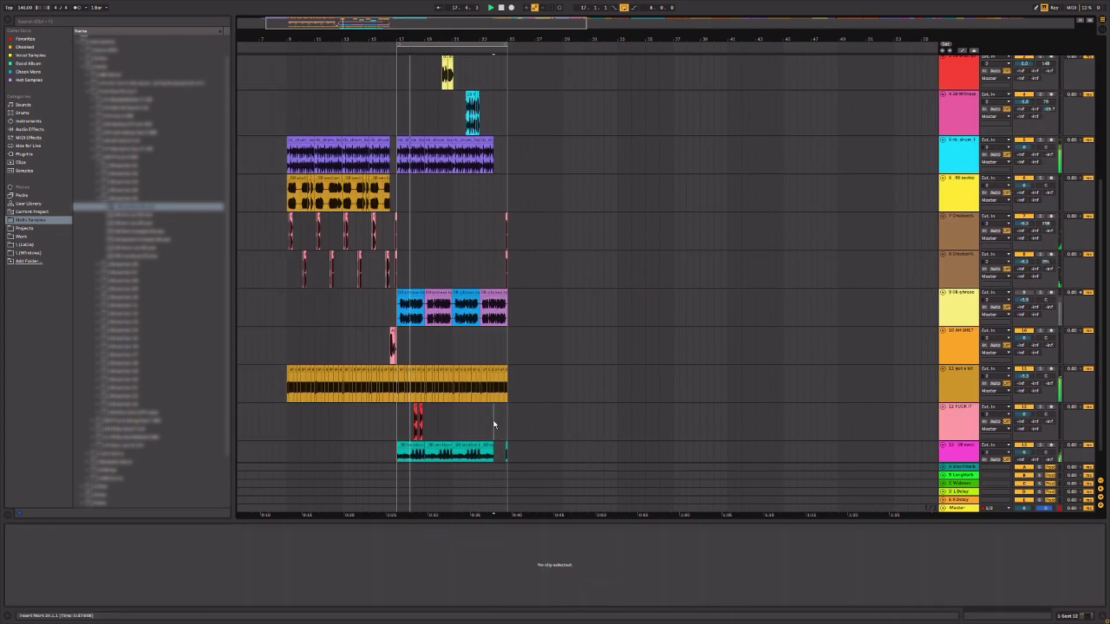
pyautogui.scroll(-2, 494, 425)
pyautogui.click(500, 422)
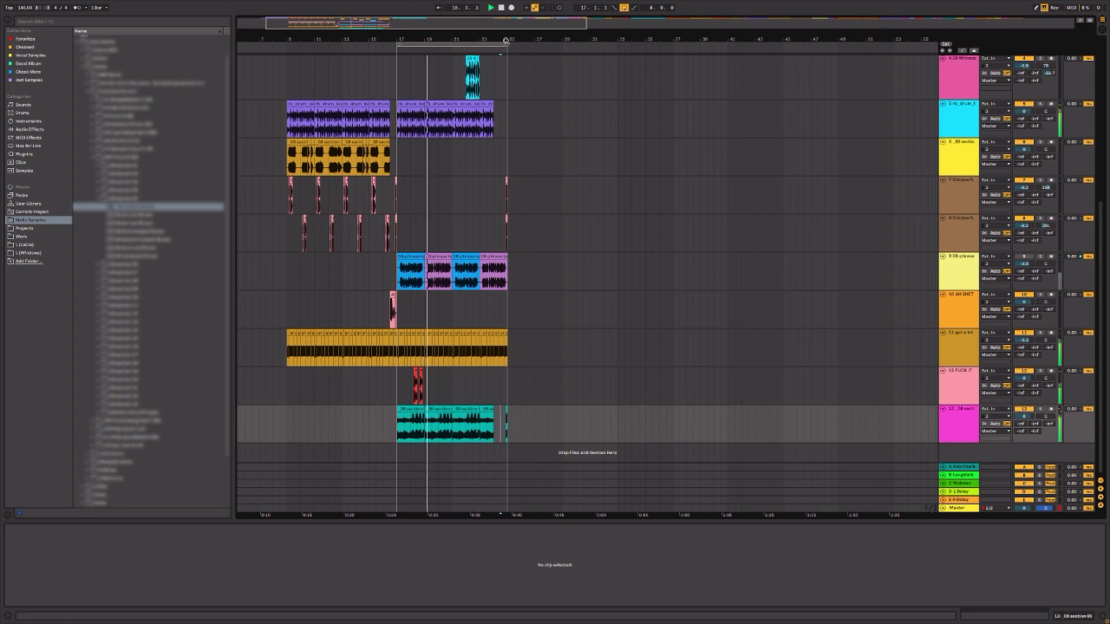
pyautogui.moveTo(506, 40); pyautogui.dragTo(568, 225)
pyautogui.click(533, 285)
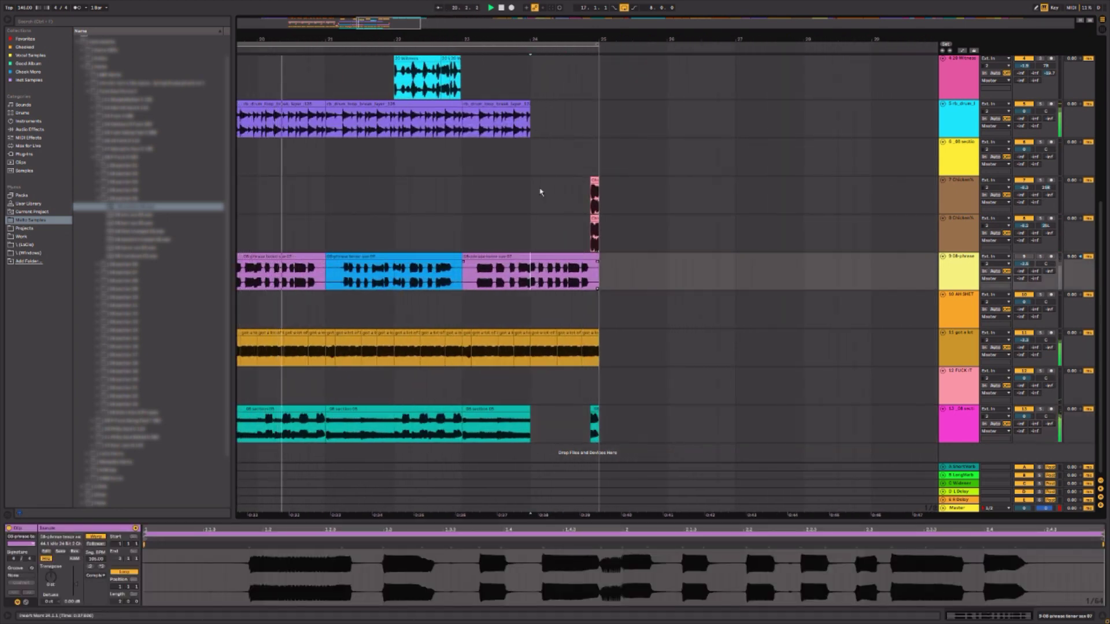
pyautogui.moveTo(523, 39); pyautogui.dragTo(521, 8)
pyautogui.keyDown('shift'); pyautogui.click(445, 281); pyautogui.keyUp('shift')
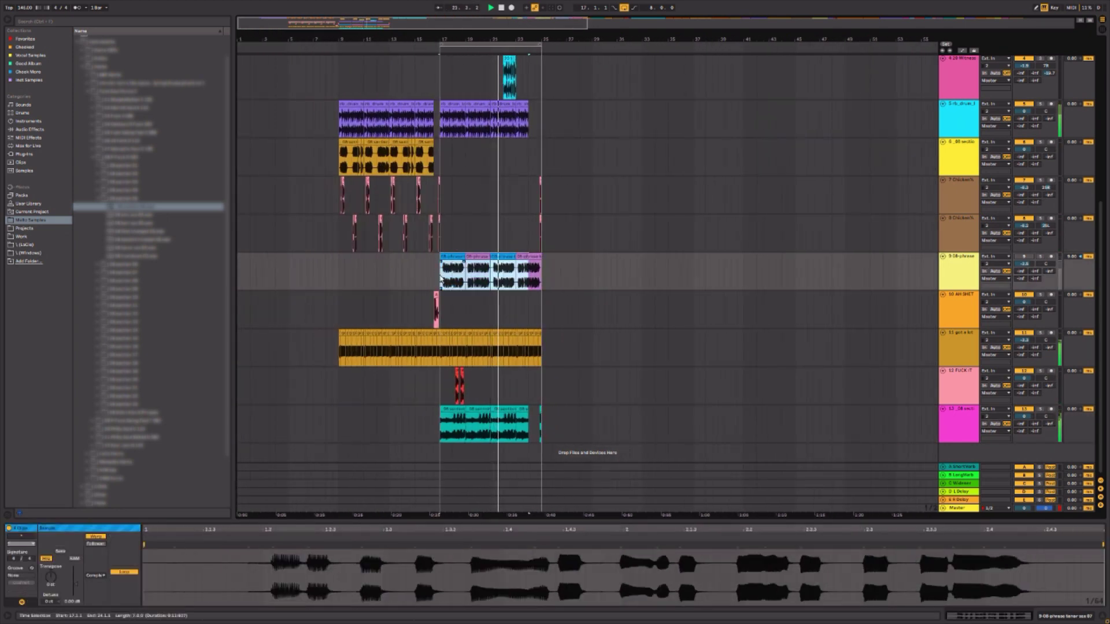
pyautogui.moveTo(446, 281); pyautogui.dragTo(248, 266)
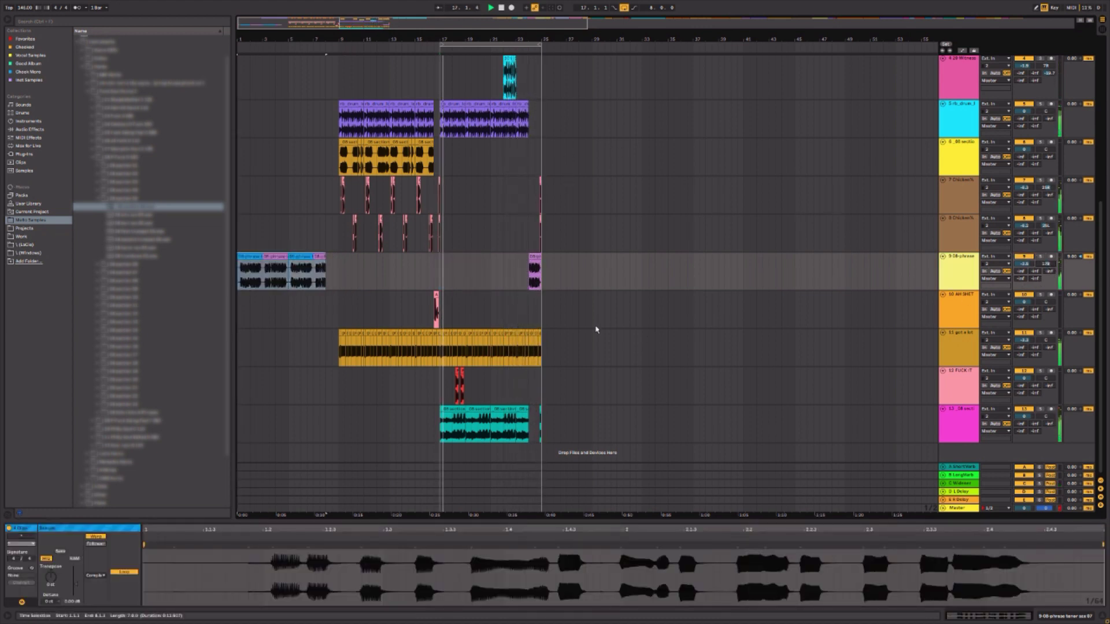
# - Delete the gold "got a lot of love" loop from bar 24 to the section's end
pyautogui.click(519, 300)
pyautogui.click(510, 282)
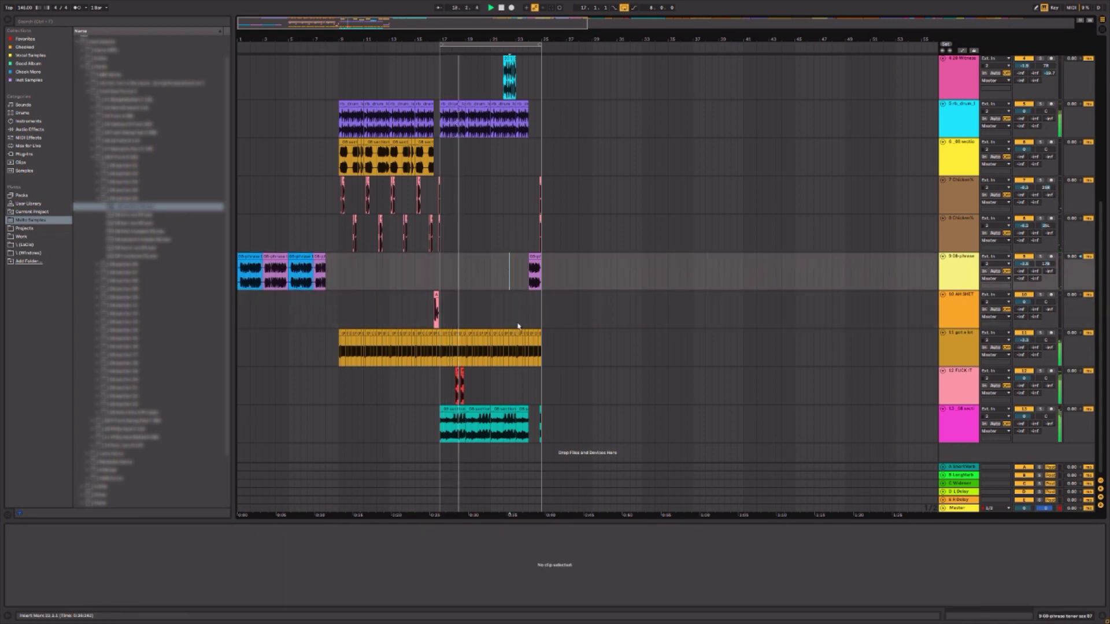
pyautogui.click(519, 316)
pyautogui.moveTo(547, 341); pyautogui.dragTo(528, 336)
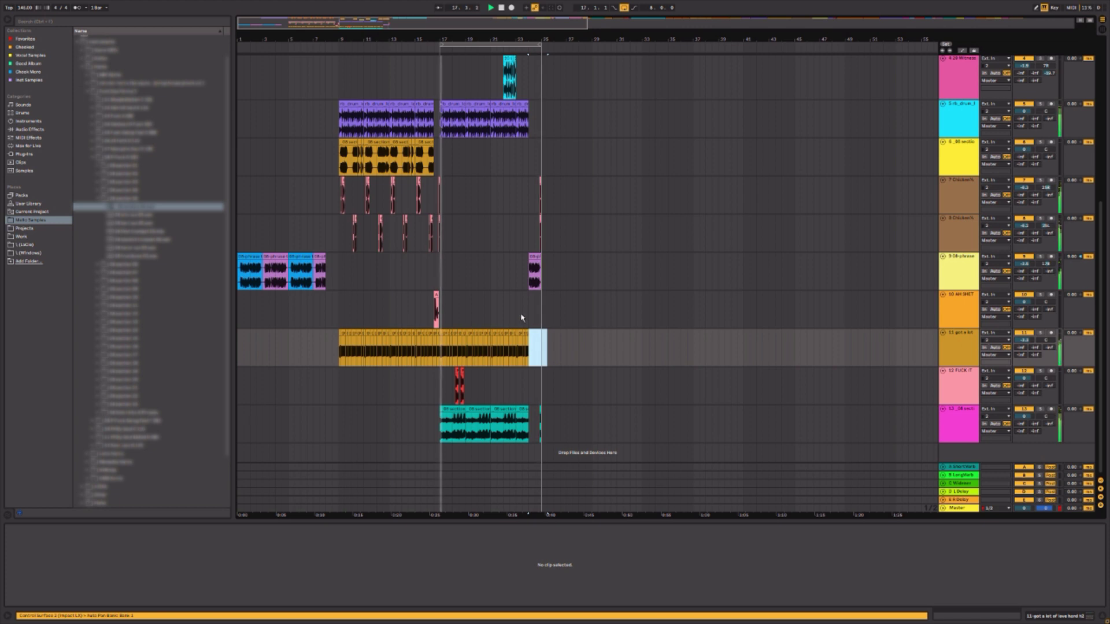
pyautogui.click(522, 272)
# - Duplicate the orange vocal track that holds the "Killed my best friend" clip
pyautogui.scroll(1, 522, 271)
pyautogui.scroll(9, 531, 282)
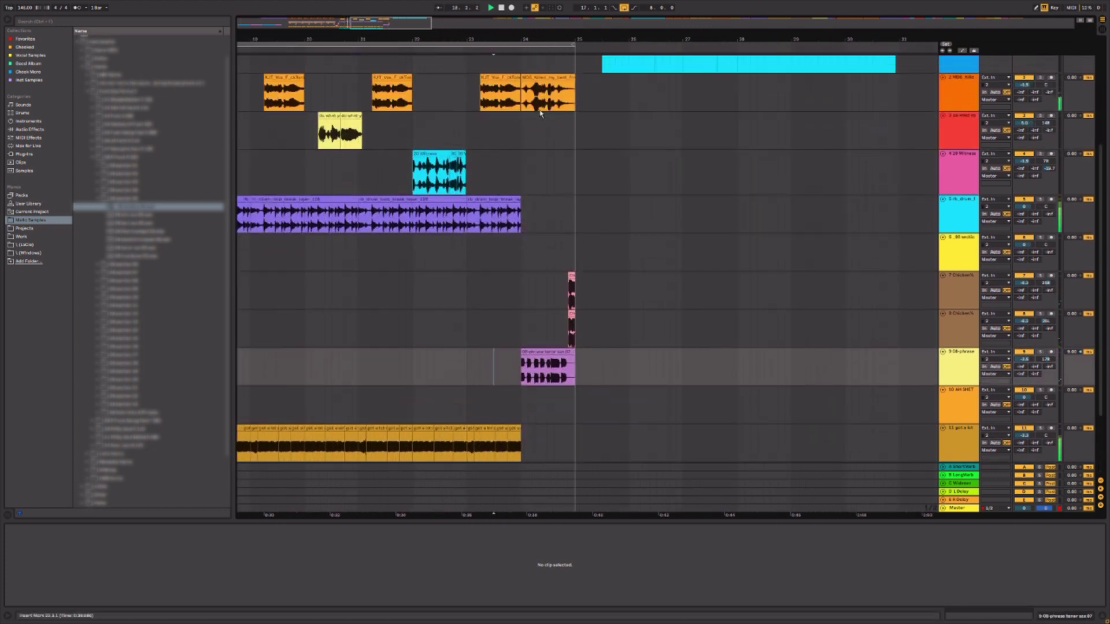
pyautogui.rightClick(962, 145)
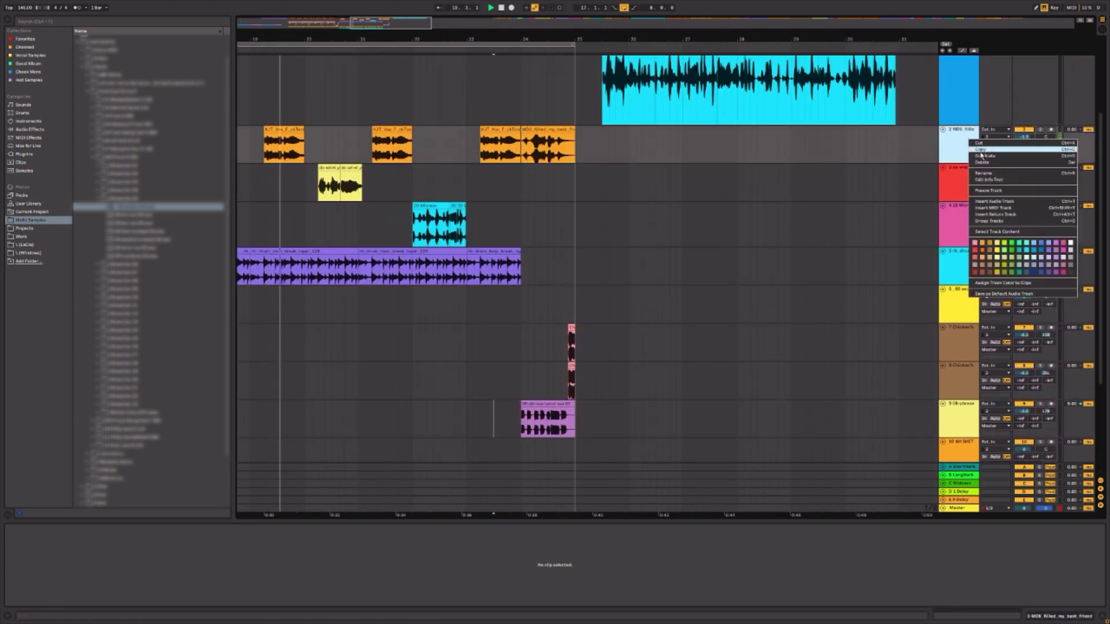
pyautogui.click(835, 154)
pyautogui.rightClick(964, 148)
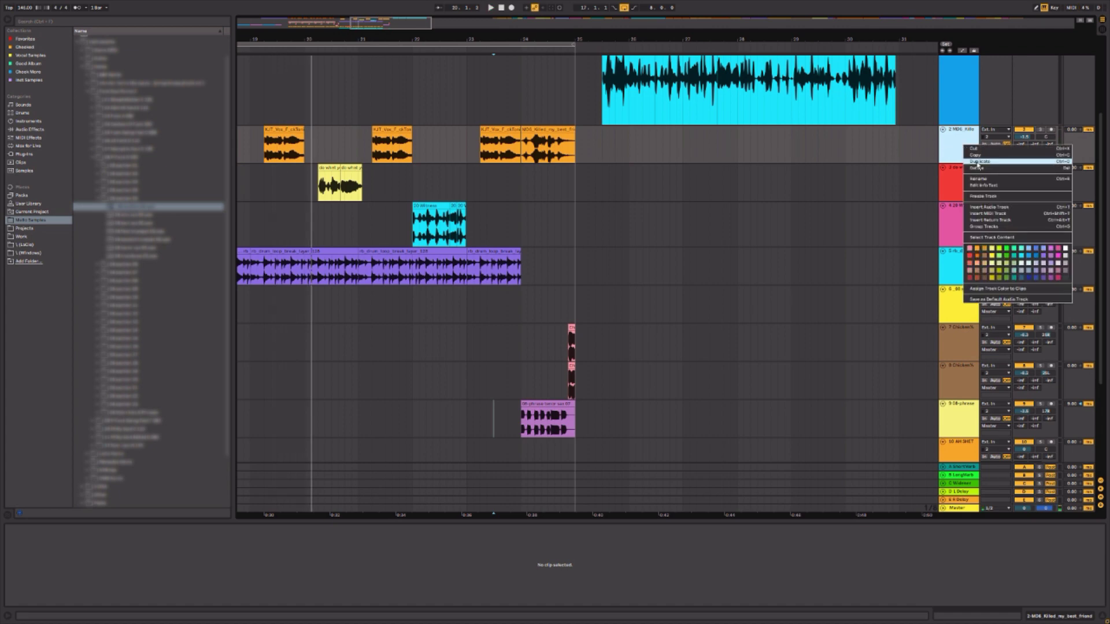
pyautogui.click(979, 162)
# - Keep only the "Killed my best friend" clip at bar 24 on the duplicate track and delete it from the original
pyautogui.click(508, 167)
pyautogui.moveTo(518, 39); pyautogui.dragTo(688, 22)
pyautogui.moveTo(688, 194); pyautogui.dragTo(441, 201)
pyautogui.press('Delete')
pyautogui.click(706, 130)
pyautogui.press('Delete')
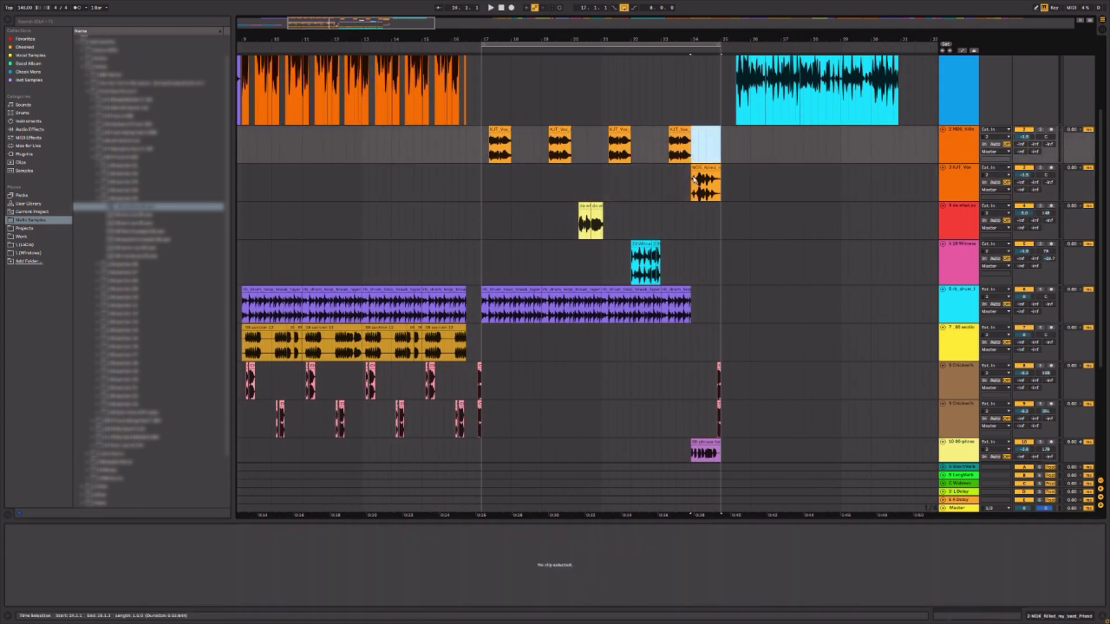
# - Pan the duplicate vocal track to the right while playing back the end of bar 23 into the bar 24 breakdown
pyautogui.click(671, 181)
pyautogui.moveTo(700, 40); pyautogui.dragTo(818, 92)
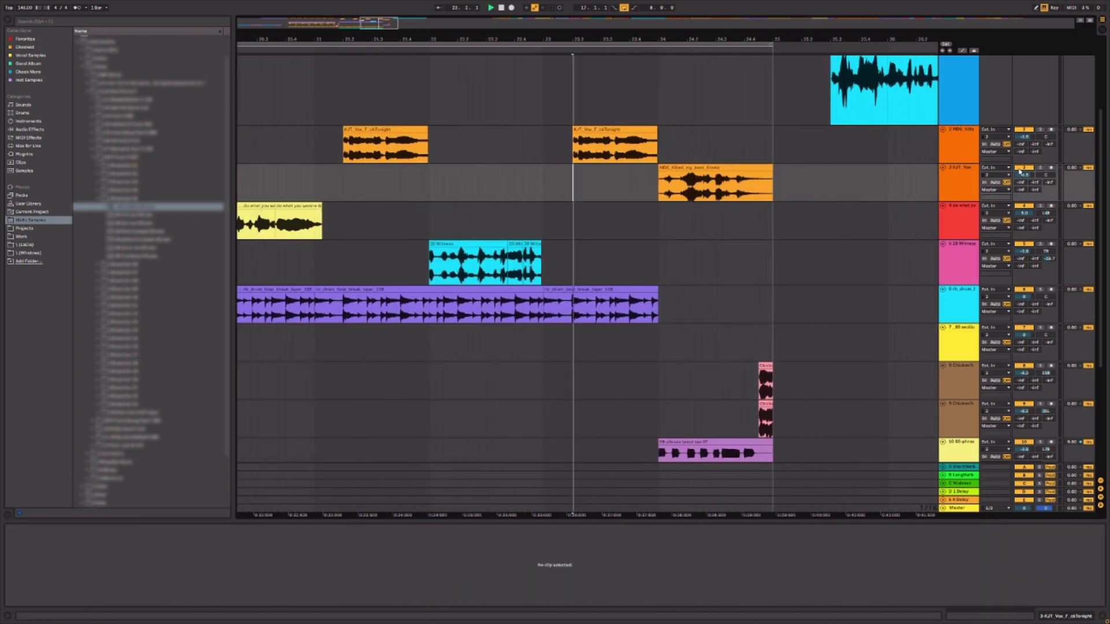
pyautogui.moveTo(1046, 175); pyautogui.dragTo(1045, 165)
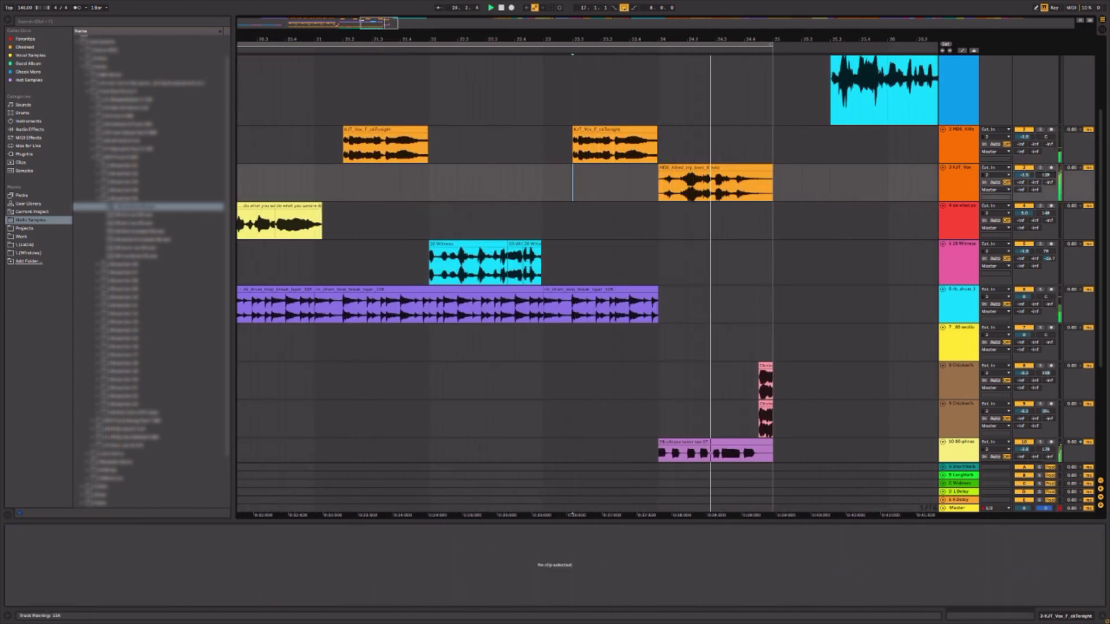
pyautogui.press('space')
# - Move the eight-bar loop range to start at bar 25 and collapse all the sample tracks to their minimum height
pyautogui.scroll(-1, 583, 236)
pyautogui.scroll(-3, 992, 366)
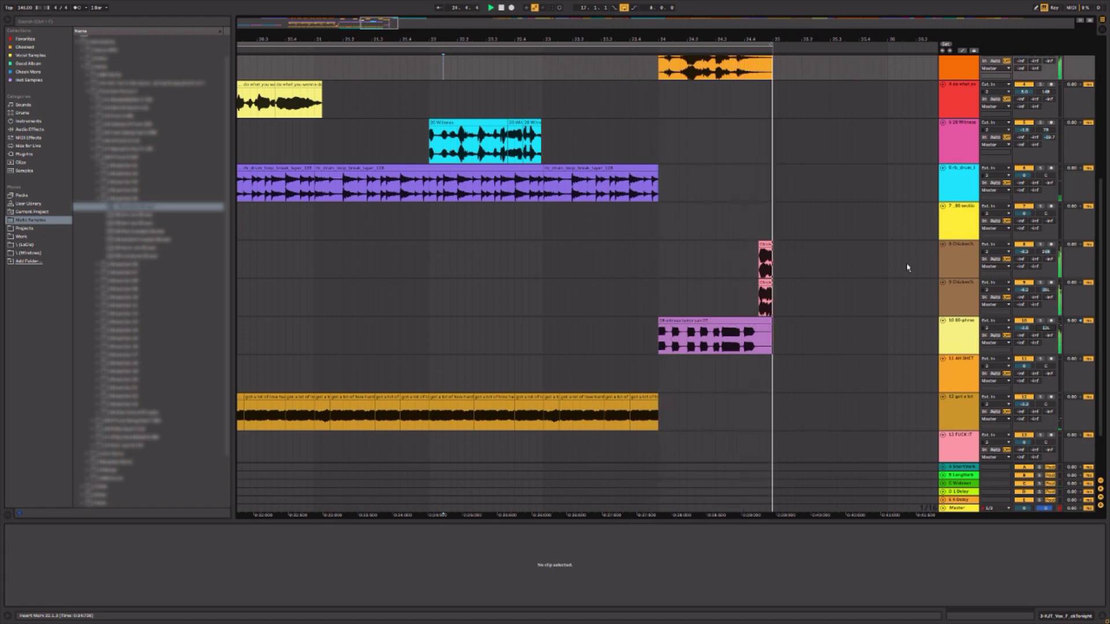
pyautogui.moveTo(770, 35); pyautogui.dragTo(388, 42)
pyautogui.click(952, 288)
pyautogui.hotkey('ctrl', 'a')
pyautogui.moveTo(954, 314); pyautogui.dragTo(943, 194)
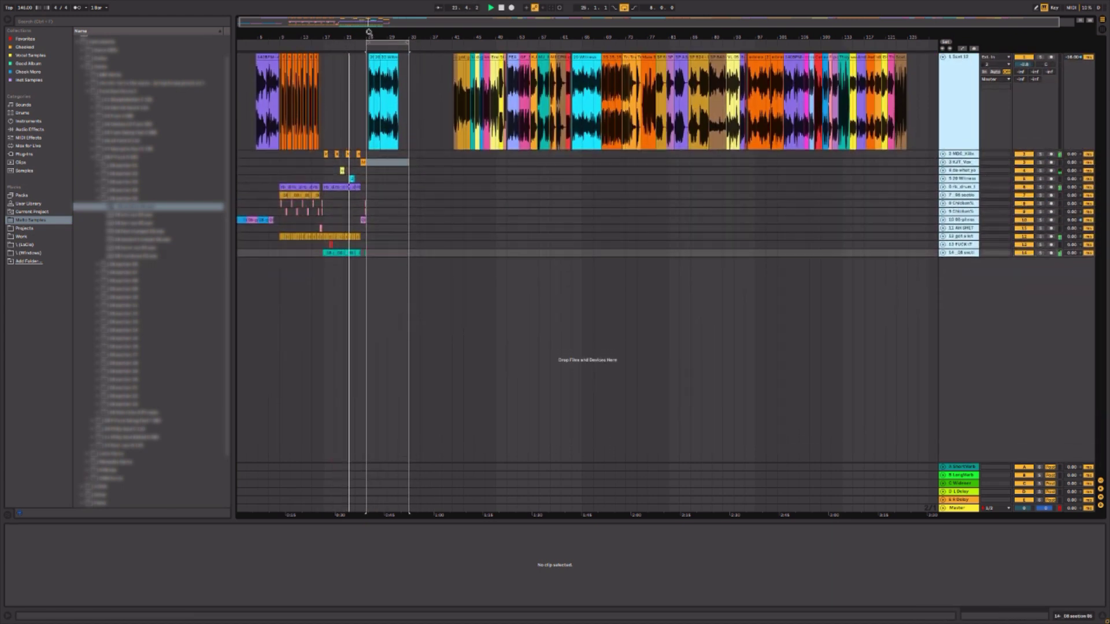
# - Delete the cyan clip just after bar 25 on the tall top track
pyautogui.moveTo(369, 32)
pyautogui.mouseDown()
pyautogui.moveTo(369, 56)
pyautogui.moveTo(519, 68)
pyautogui.mouseUp()
pyautogui.press('Delete')
pyautogui.click(349, 145)
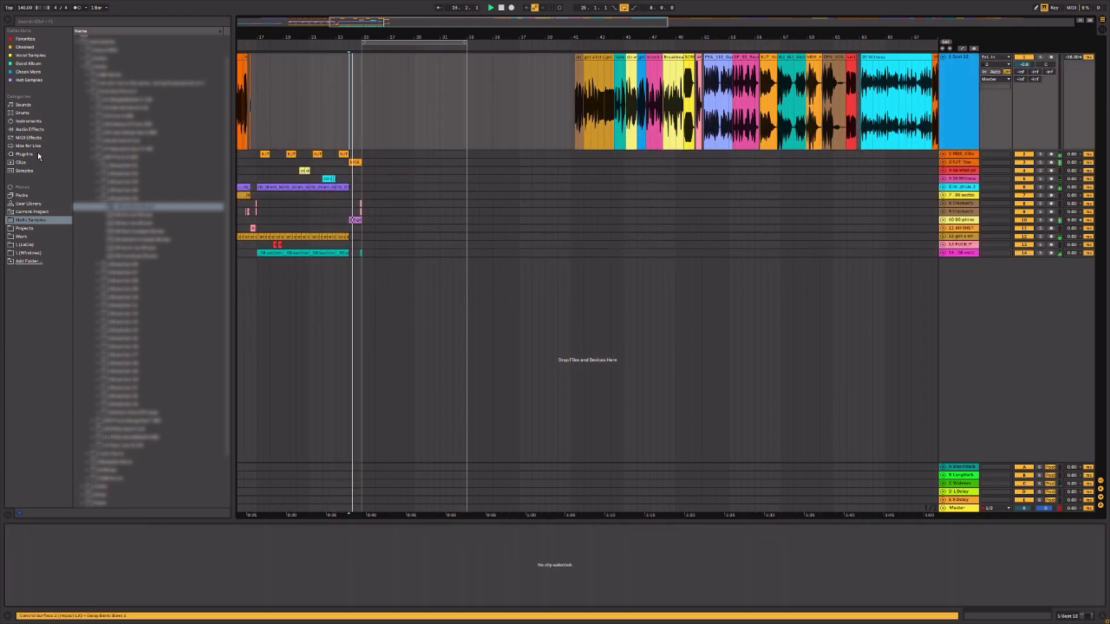
# - Reveal the source sample of the purple drum loop at bar 17 in the browser and look through the surrounding samples
pyautogui.click(303, 168)
pyautogui.moveTo(289, 27); pyautogui.dragTo(536, 134)
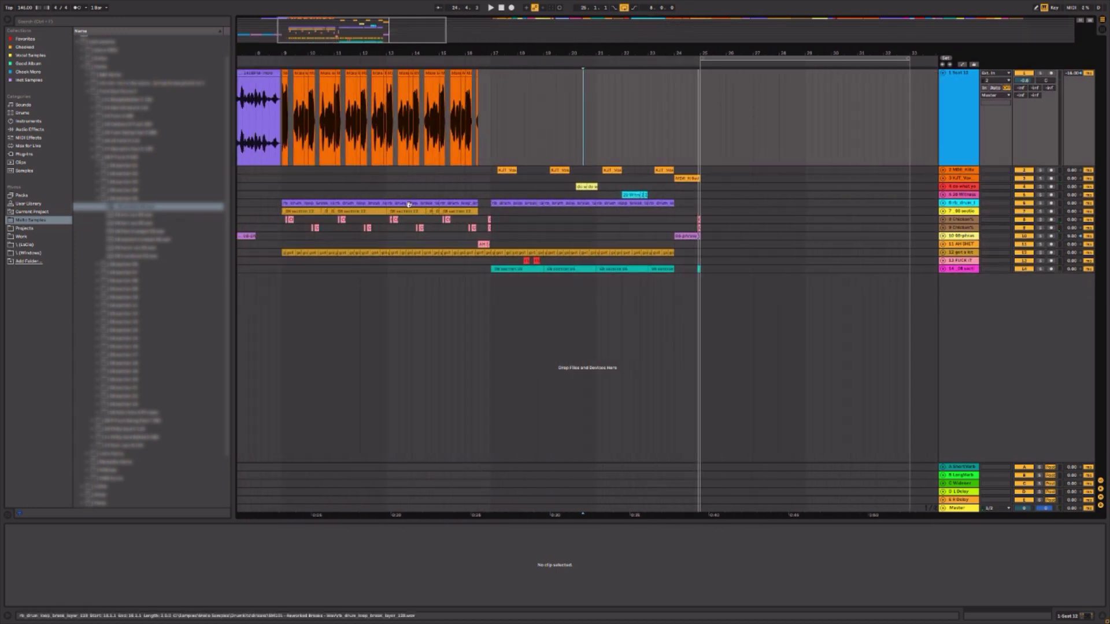
pyautogui.rightClick(512, 202)
pyautogui.click(543, 304)
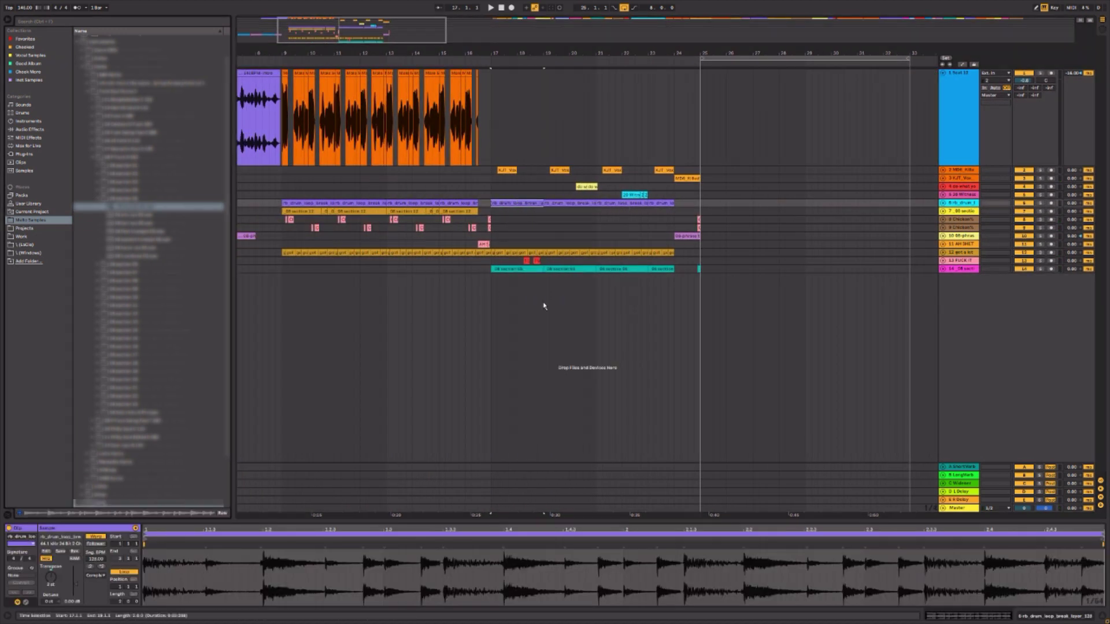
pyautogui.scroll(1, 155, 287)
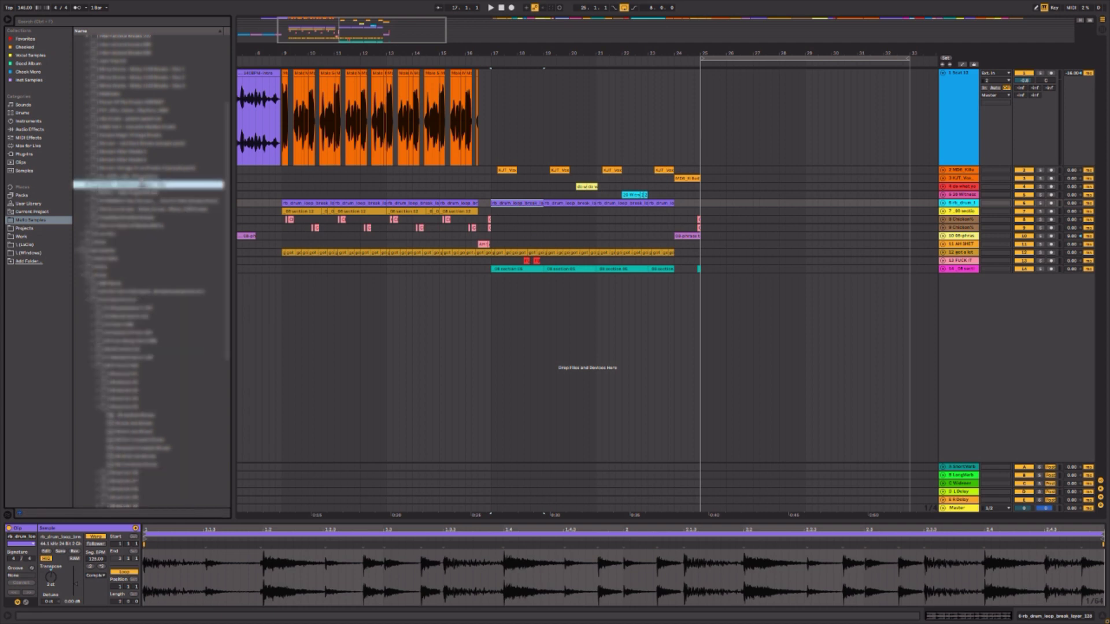
pyautogui.scroll(-10, 154, 202)
pyautogui.scroll(-1, 156, 267)
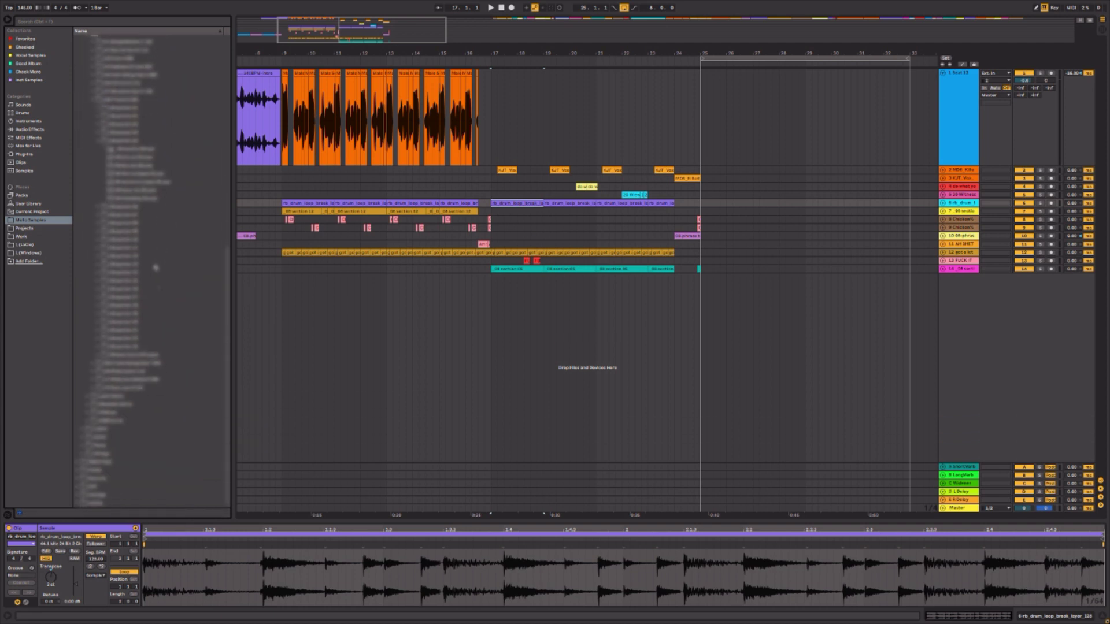
# - Open another sample pack's drum loop folder in the browser
pyautogui.click(113, 477)
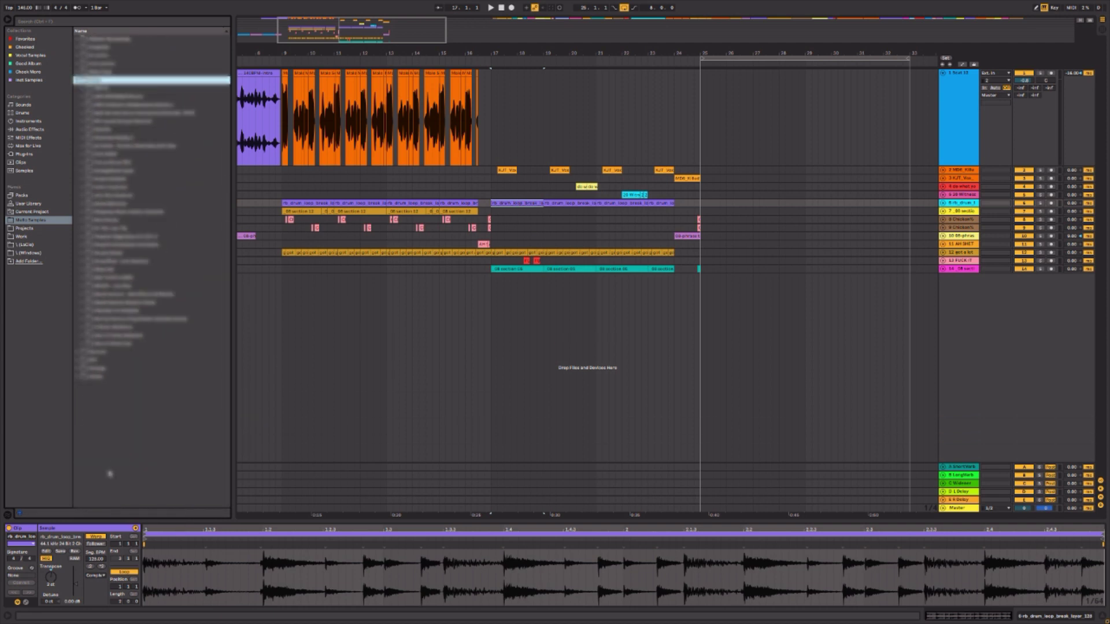
pyautogui.click(119, 329)
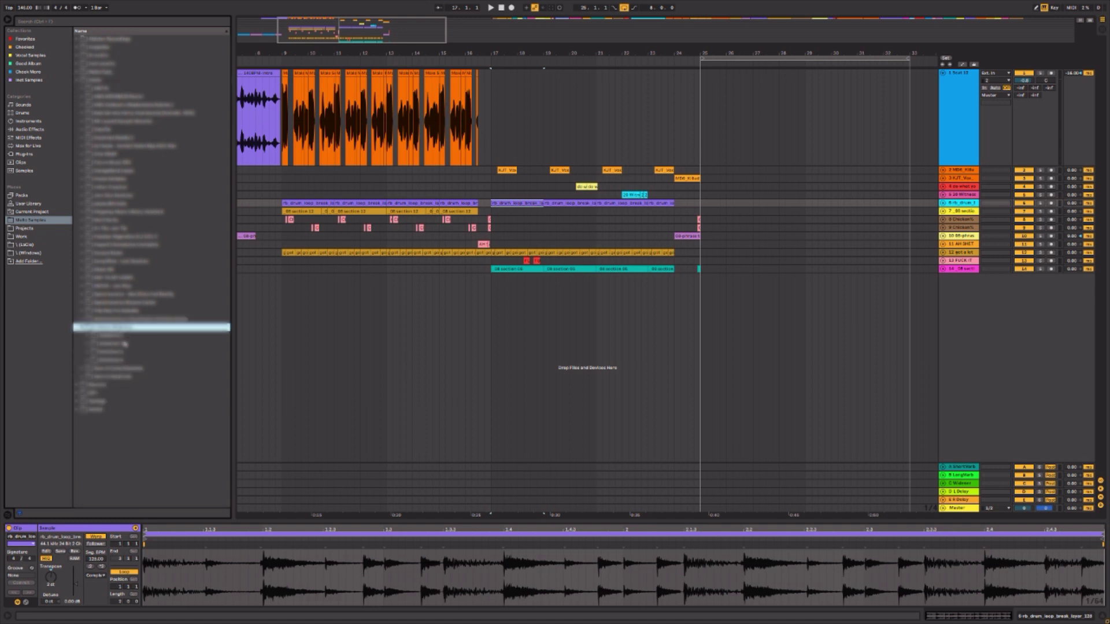
pyautogui.click(123, 360)
pyautogui.click(124, 362)
pyautogui.click(122, 346)
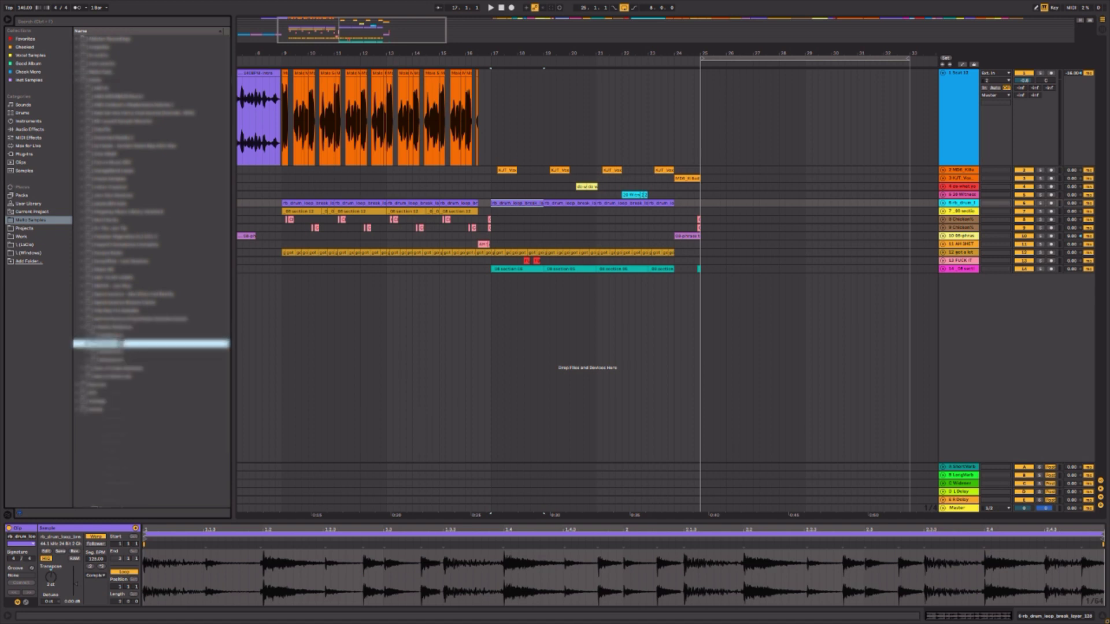
pyautogui.doubleClick(122, 404)
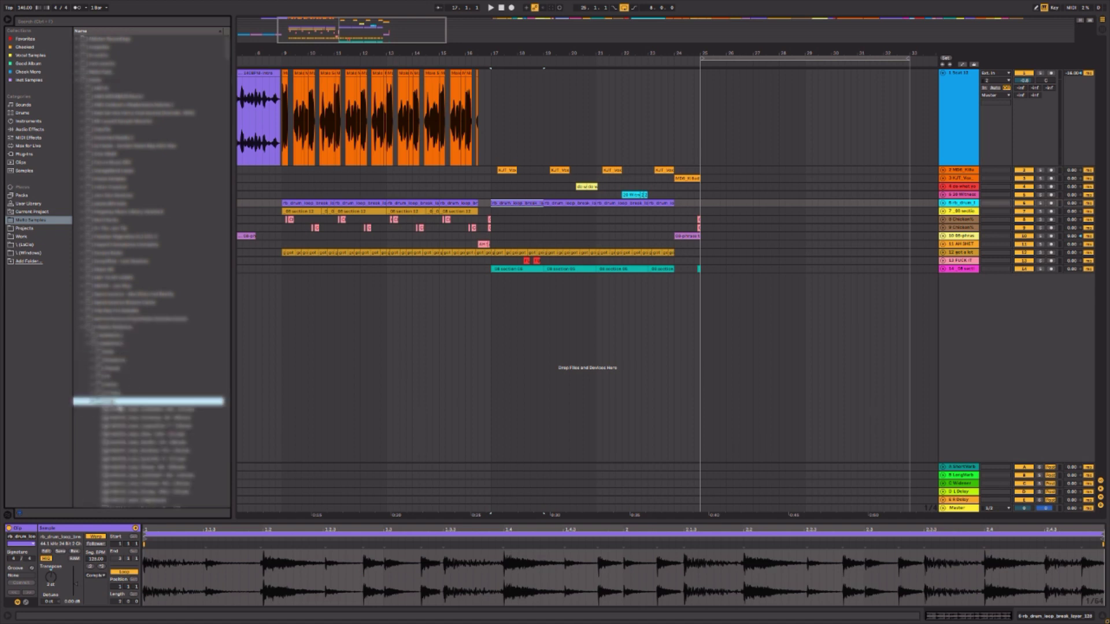
# - Audition the drum loops throughout the opened folder to find one to layer under the existing break
pyautogui.click(135, 407)
pyautogui.scroll(-3, 135, 413)
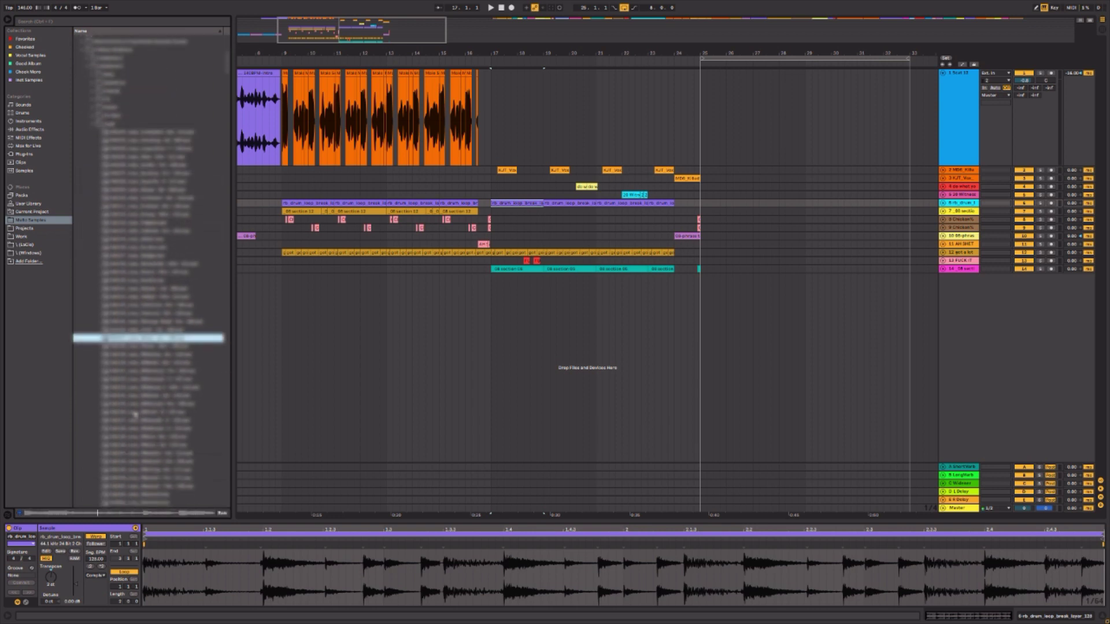
pyautogui.click(135, 413)
pyautogui.scroll(-5, 138, 414)
pyautogui.click(140, 414)
pyautogui.scroll(-6, 145, 425)
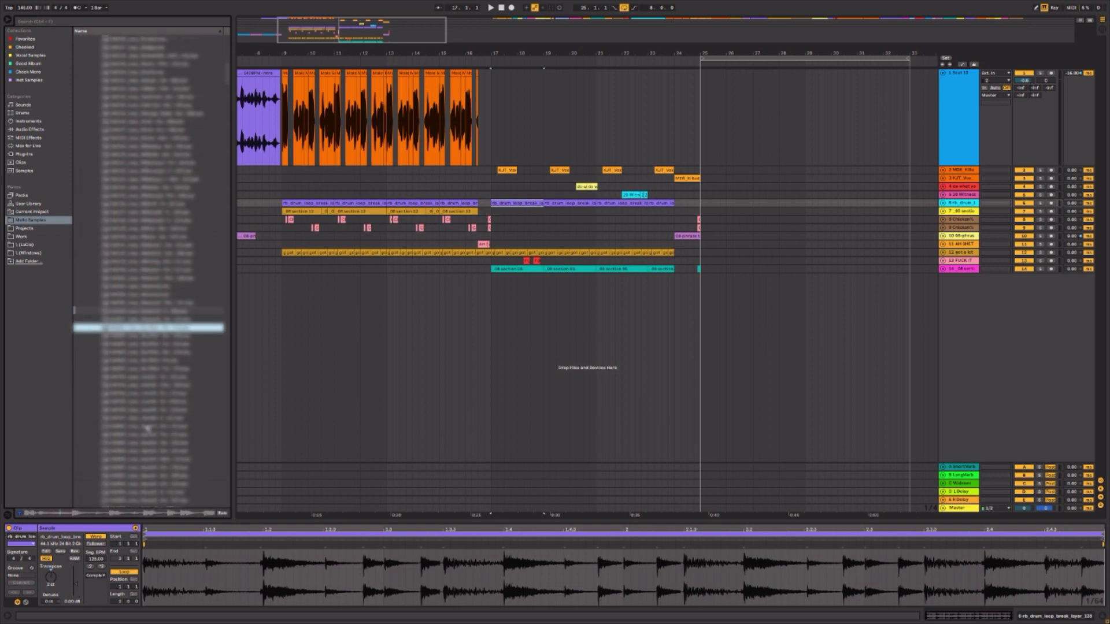
pyautogui.click(148, 425)
pyautogui.scroll(-5, 147, 427)
pyautogui.click(133, 416)
pyautogui.scroll(-5, 133, 416)
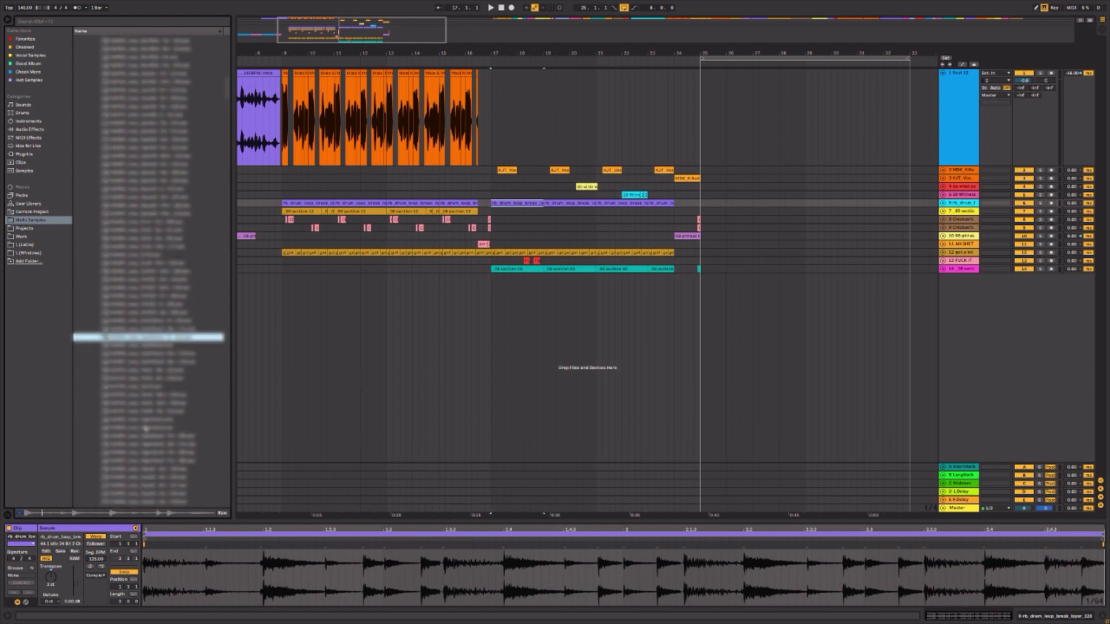
pyautogui.click(139, 417)
pyautogui.scroll(-2, 142, 418)
pyautogui.click(146, 415)
pyautogui.scroll(-2, 146, 421)
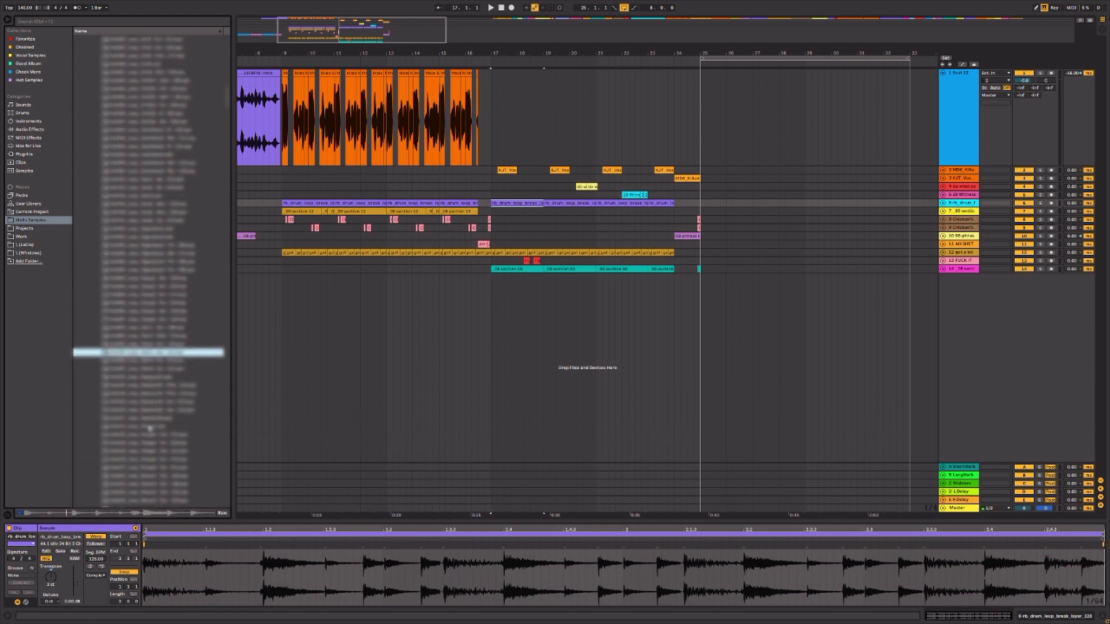
pyautogui.click(146, 429)
pyautogui.scroll(-5, 146, 429)
pyautogui.click(146, 426)
pyautogui.scroll(-2, 145, 416)
pyautogui.scroll(-2, 146, 417)
pyautogui.click(147, 426)
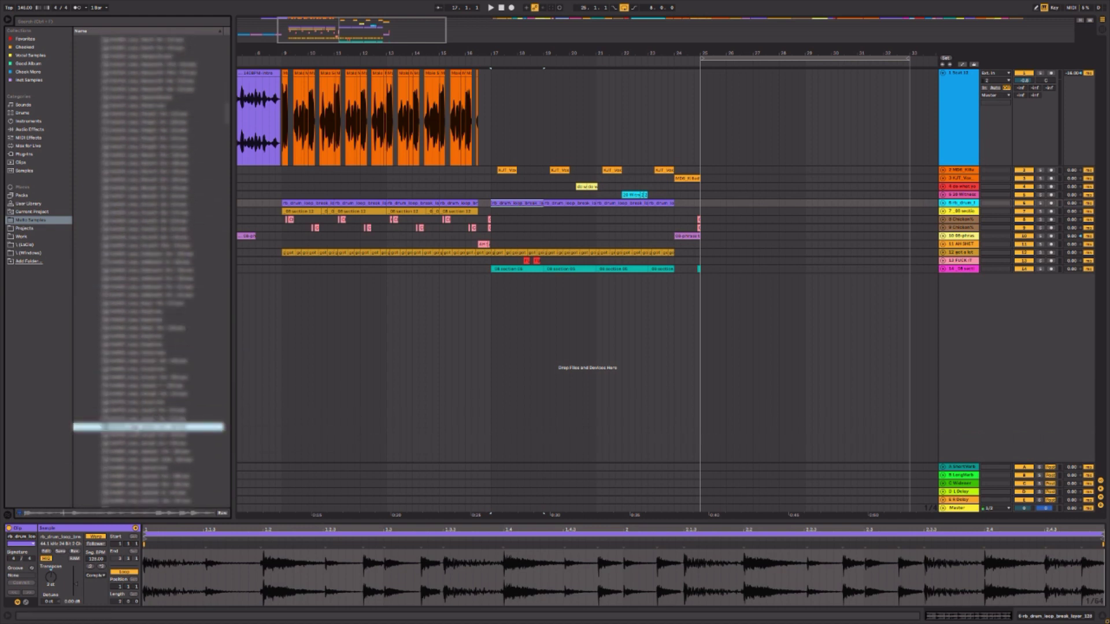
pyautogui.scroll(-4, 149, 434)
pyautogui.click(149, 447)
pyautogui.scroll(-4, 152, 453)
pyautogui.click(154, 460)
pyautogui.scroll(-5, 155, 462)
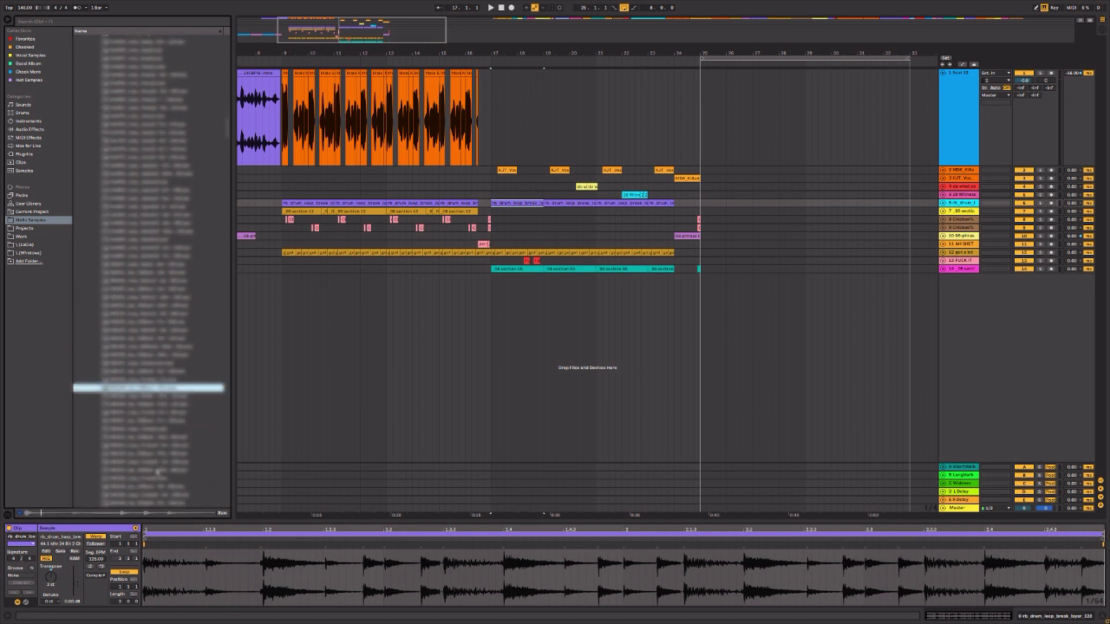
pyautogui.click(155, 466)
pyautogui.scroll(-2, 155, 470)
pyautogui.scroll(-5, 156, 468)
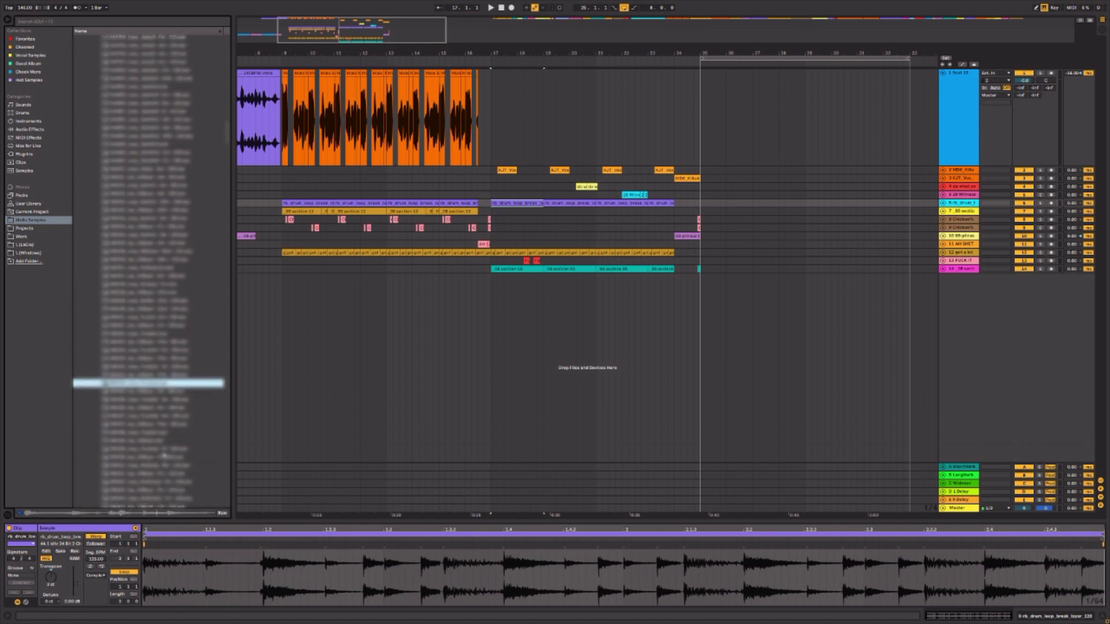
# - Try the chosen drum loop on a new track at bar 9 against the first section
pyautogui.moveTo(156, 384); pyautogui.dragTo(283, 294)
pyautogui.press('space')
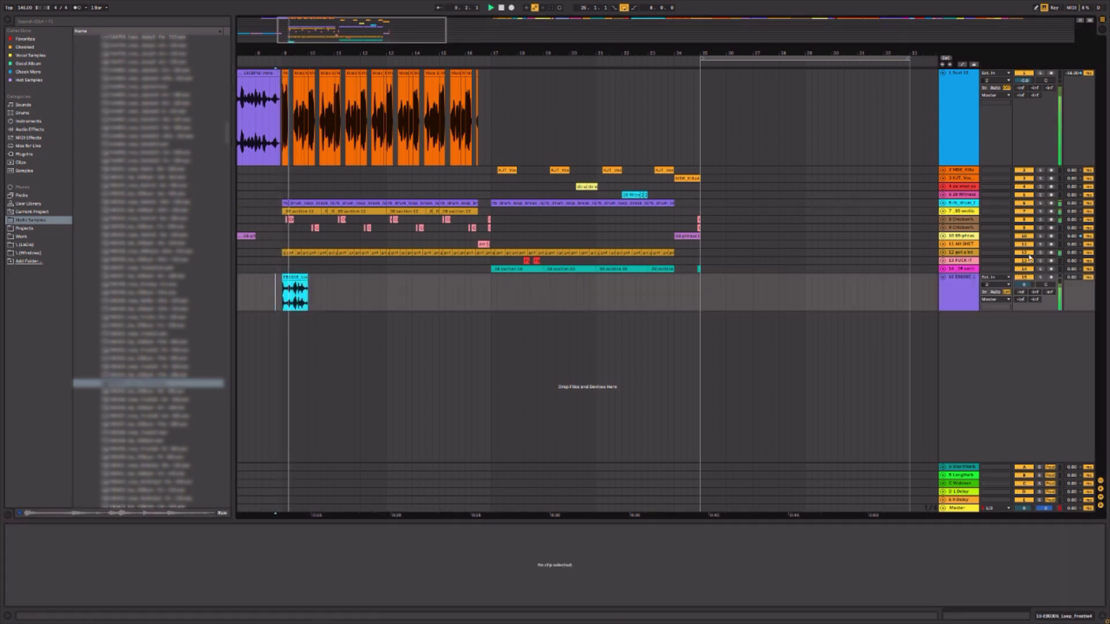
pyautogui.click(961, 289)
pyautogui.press('Delete')
pyautogui.press('space')
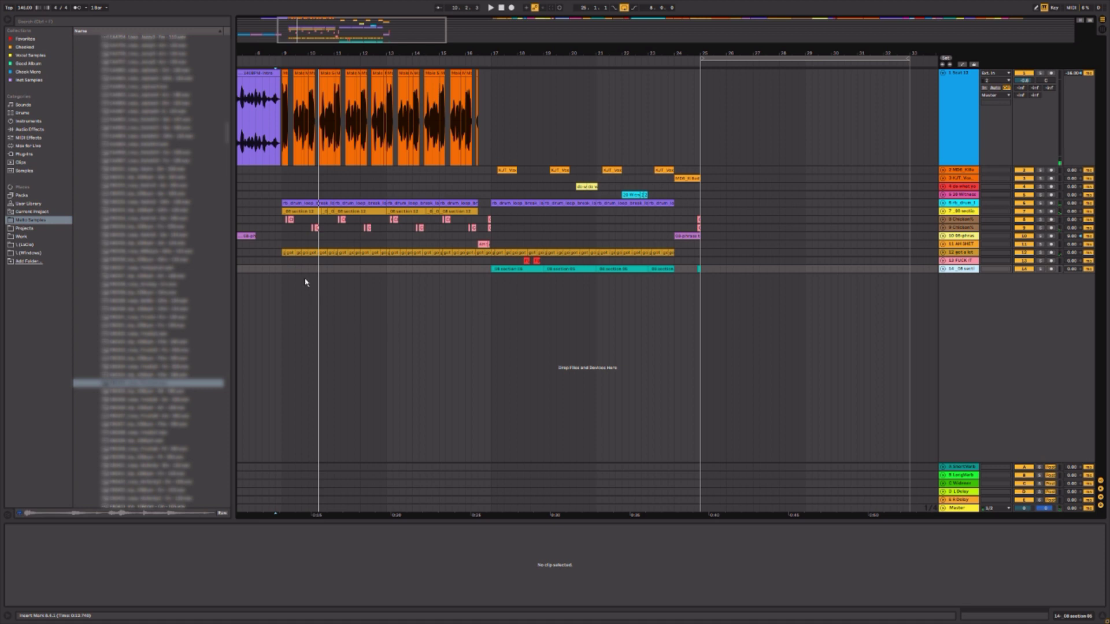
# - Restore the cyan drum loop, try it from bar 17 repeated up to bar 24, and delete its track
pyautogui.hotkey('ctrl', 'y')
pyautogui.moveTo(305, 282); pyautogui.dragTo(508, 279)
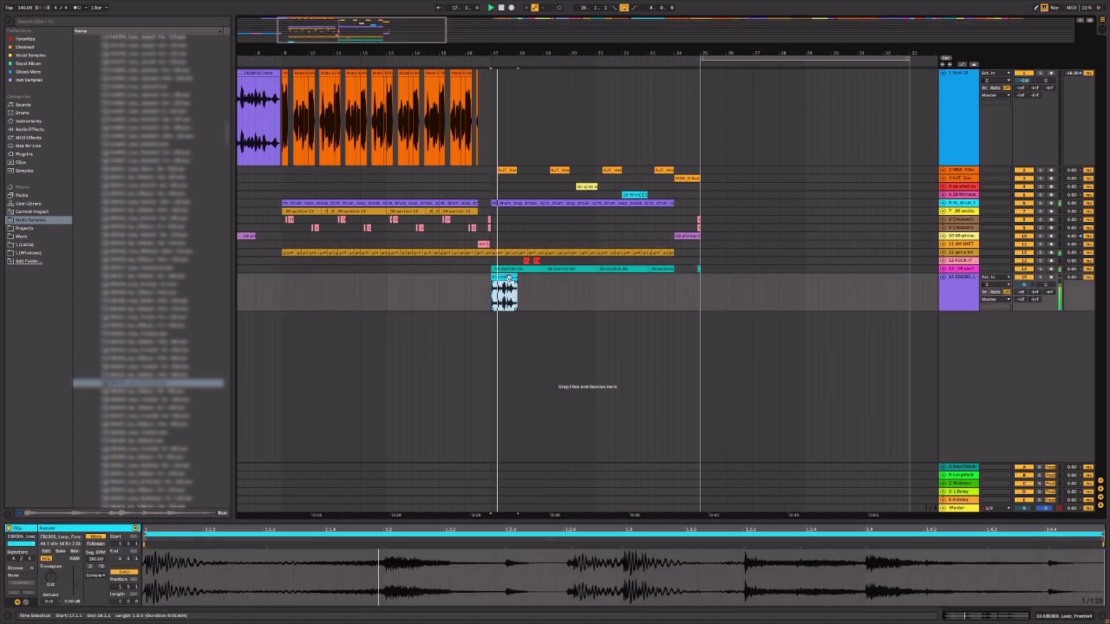
pyautogui.hotkey('ctrl', 'd')
pyautogui.hotkey('ctrl', 'd')
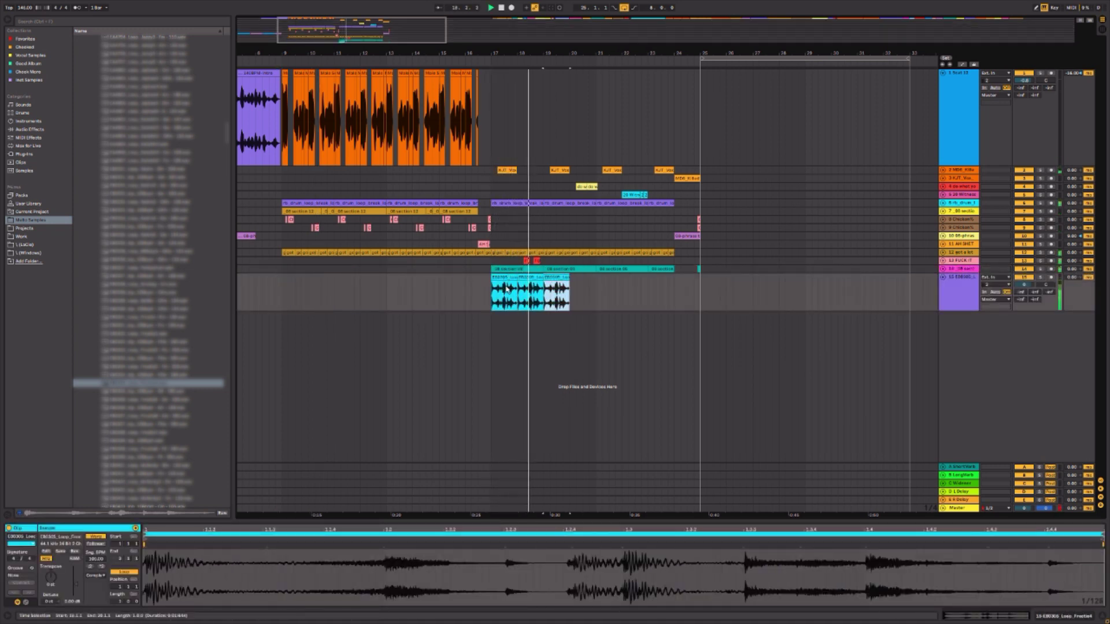
pyautogui.hotkey('ctrl', 'd')
pyautogui.hotkey('ctrl', 'd')
pyautogui.hotkey('ctrl', 'd')
pyautogui.hotkey('ctrl', 'd')
pyautogui.hotkey('ctrl', 'd')
pyautogui.hotkey('ctrl', 'z')
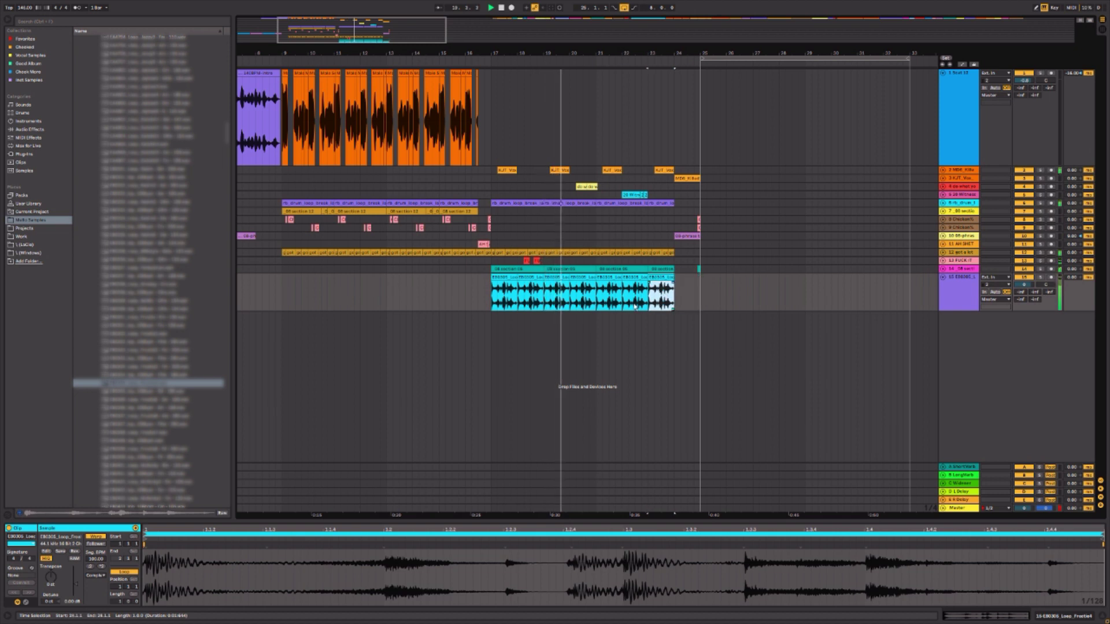
pyautogui.click(457, 295)
pyautogui.press('Delete')
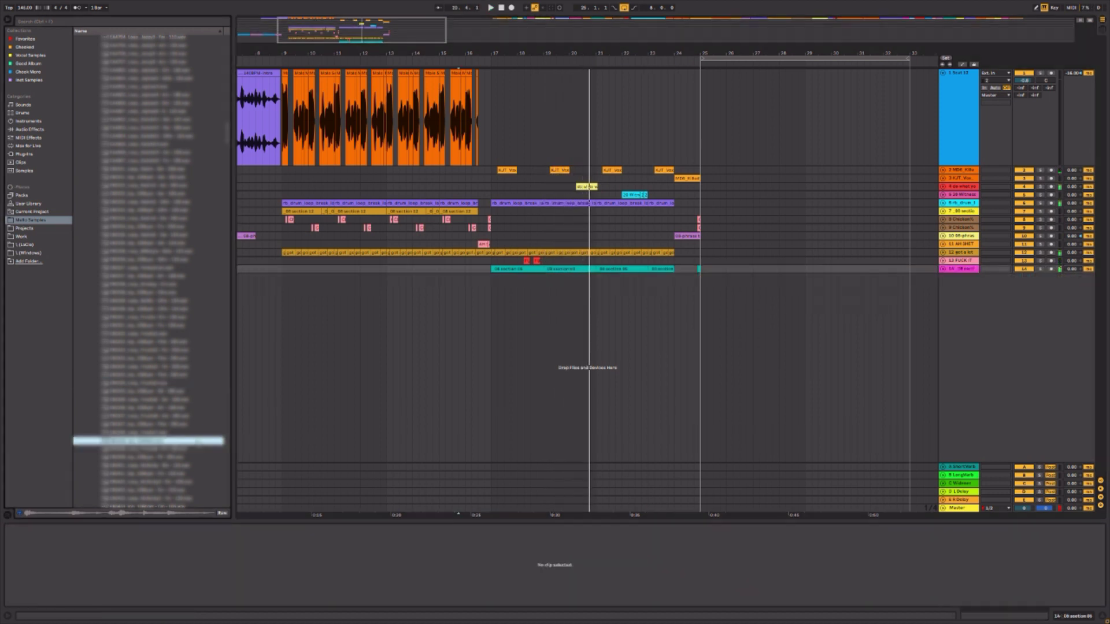
# - Place a top drum loop from the same folder on a new track at bar 17 and repeat it up to bar 24
pyautogui.scroll(-3, 193, 441)
pyautogui.moveTo(153, 379); pyautogui.dragTo(510, 274)
pyautogui.press('space')
pyautogui.hotkey('ctrl', 'd')
pyautogui.hotkey('ctrl', 'd')
pyautogui.hotkey('ctrl', 'd')
pyautogui.hotkey('ctrl', 'd')
pyautogui.hotkey('ctrl', 'd')
pyautogui.hotkey('ctrl', 'd')
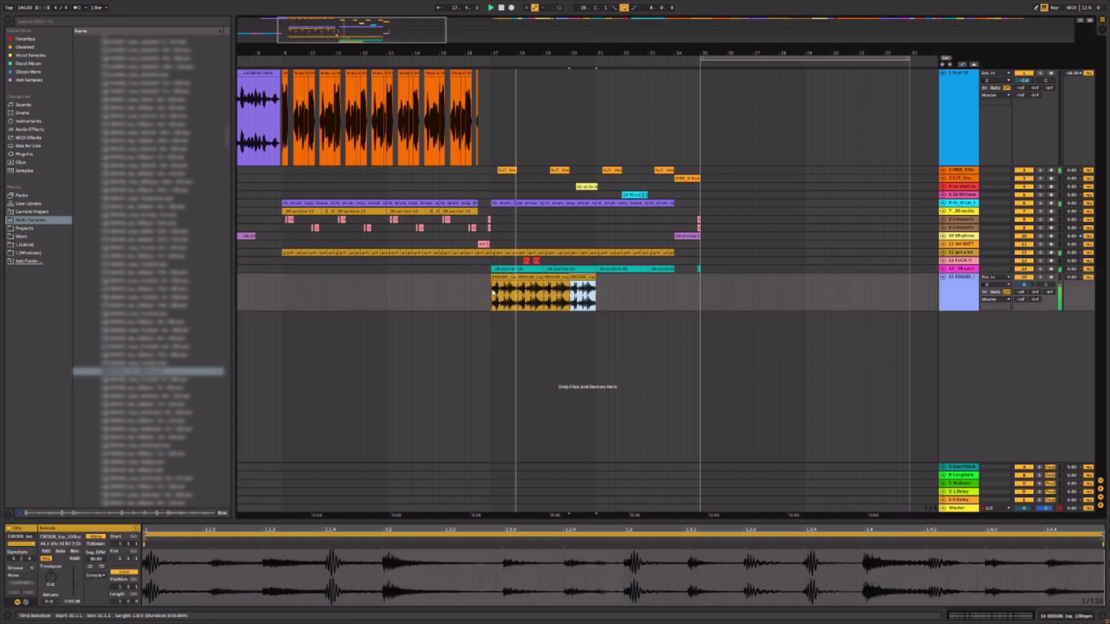
# - Set the warp mode of all the new top loop clips from bar 17 to bar 24 to Complex Pro
pyautogui.keyDown('shift'); pyautogui.click(486, 294); pyautogui.keyUp('shift')
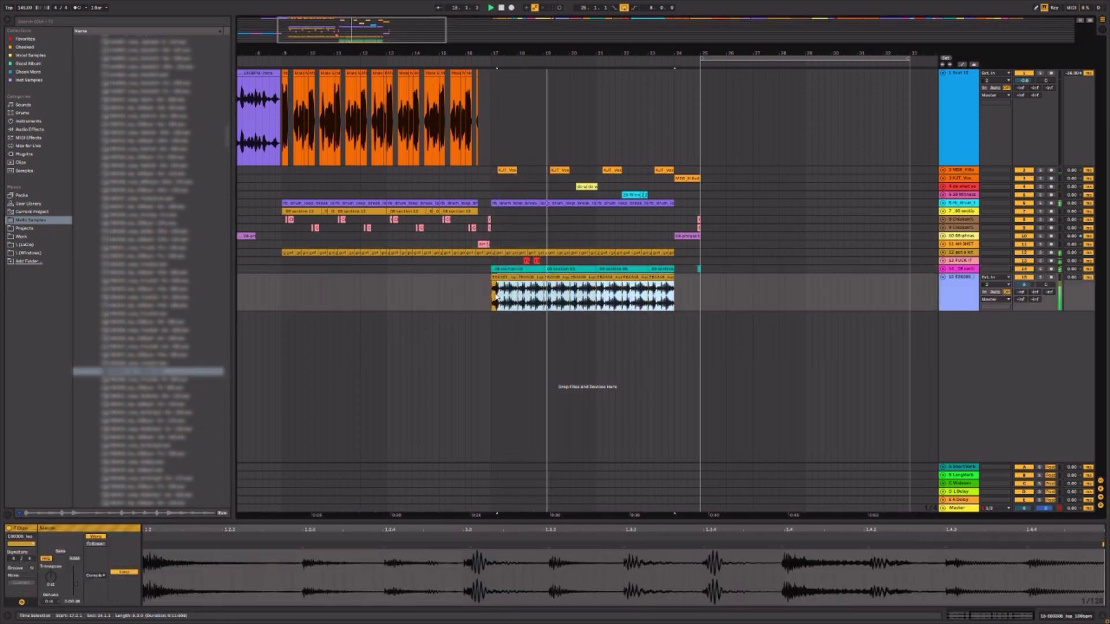
pyautogui.click(96, 575)
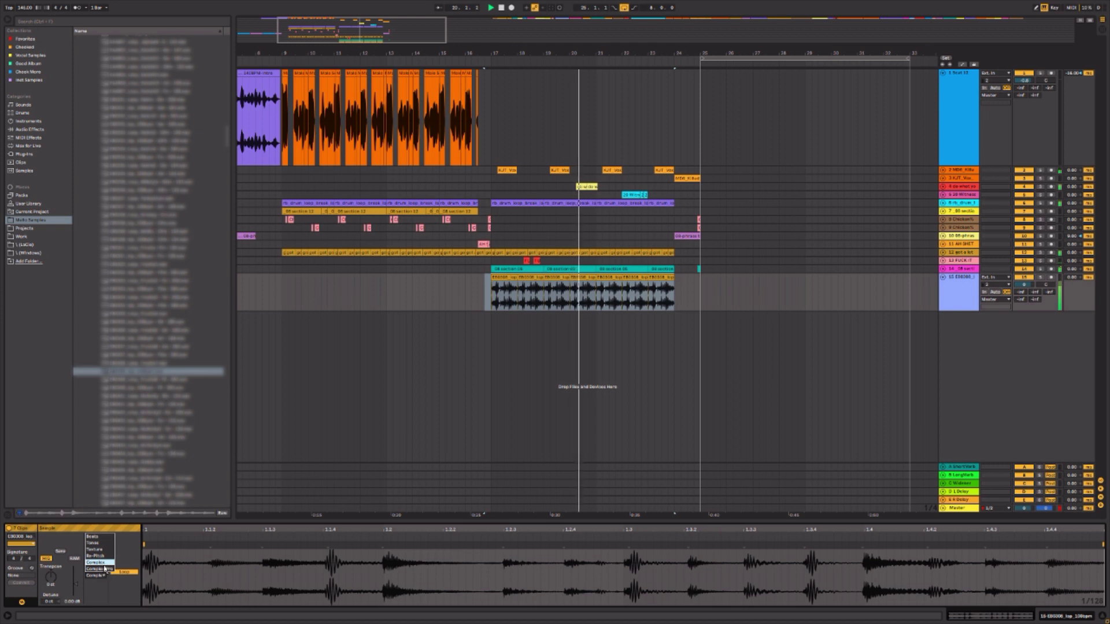
pyautogui.click(101, 574)
pyautogui.moveTo(51, 577); pyautogui.dragTo(51, 576)
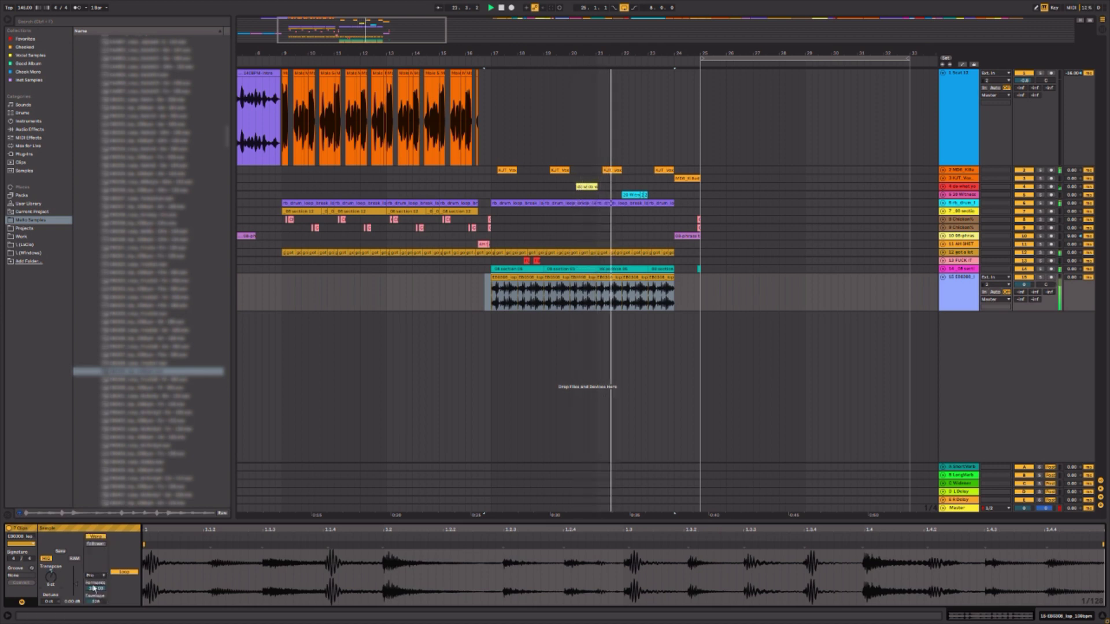
# - Play back the second section with the new top loop layered in, from around bar 17 through the bar 24 breakdown
pyautogui.click(540, 333)
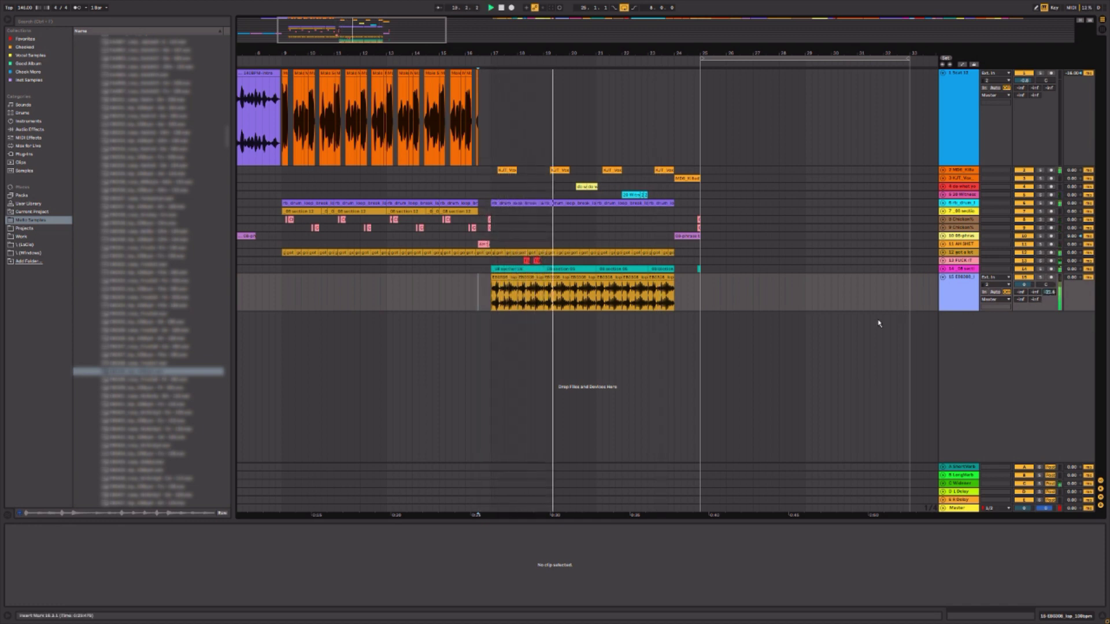
pyautogui.click(564, 300)
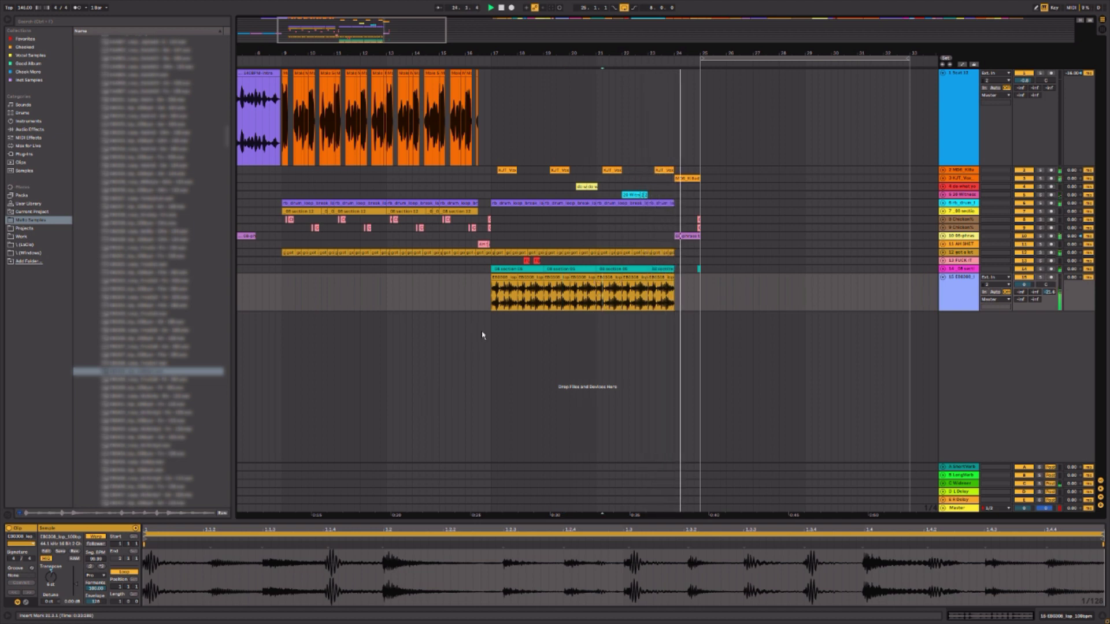
pyautogui.click(543, 333)
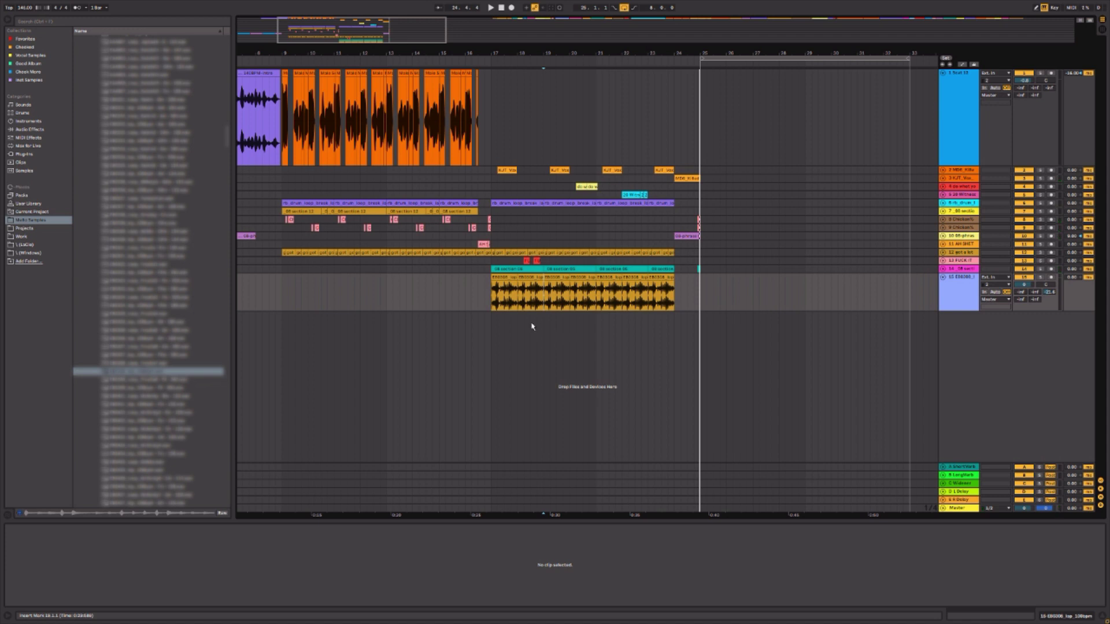
pyautogui.click(451, 231)
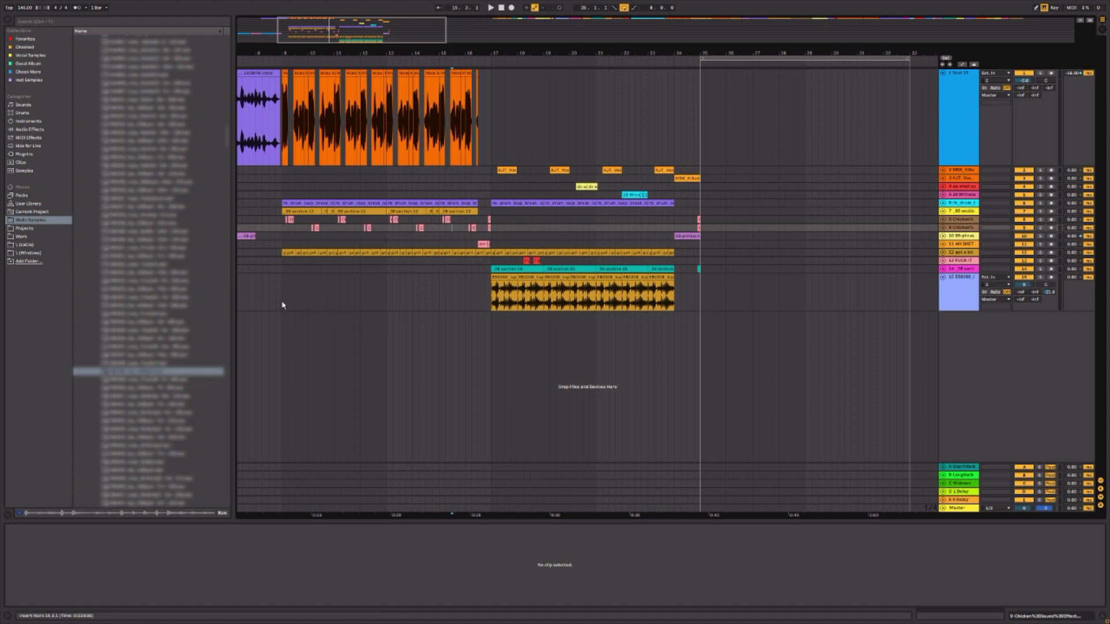
pyautogui.click(275, 253)
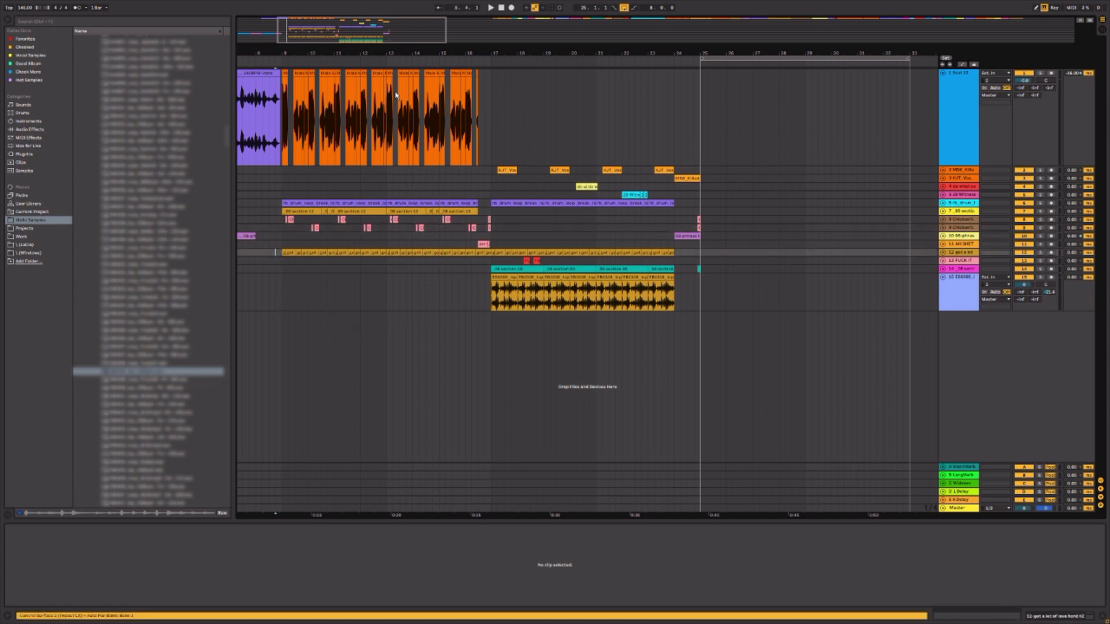
# - Find and copy the neighbouring pink and light-blue vocal clips around bar 106 in the sample collection on the first track
pyautogui.moveTo(493, 54); pyautogui.dragTo(323, 12)
pyautogui.press('space')
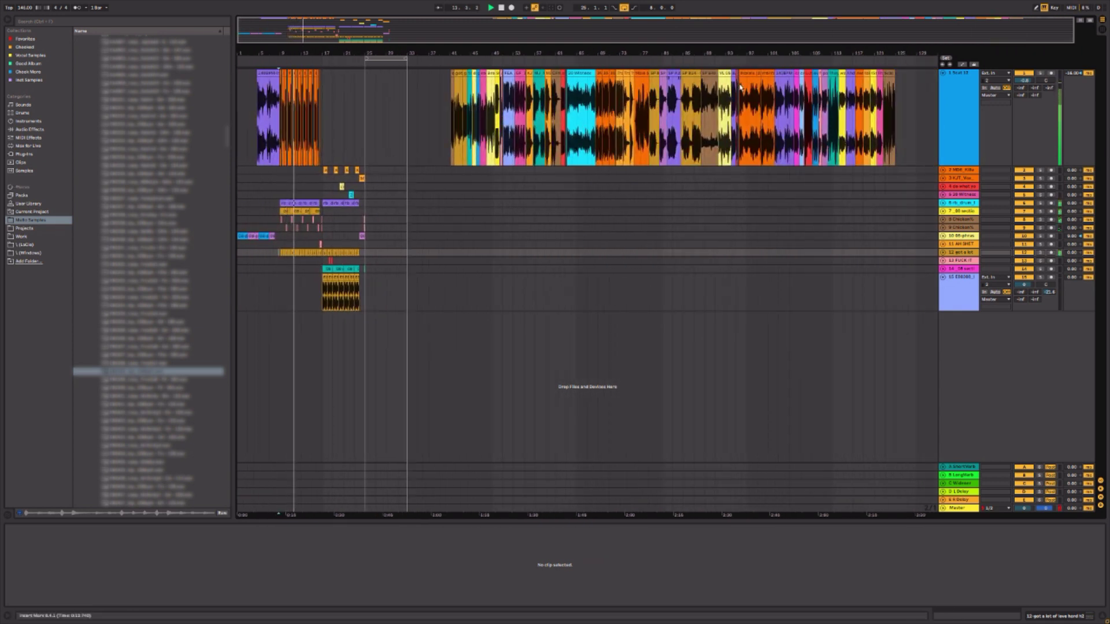
pyautogui.moveTo(708, 53); pyautogui.dragTo(175, 116)
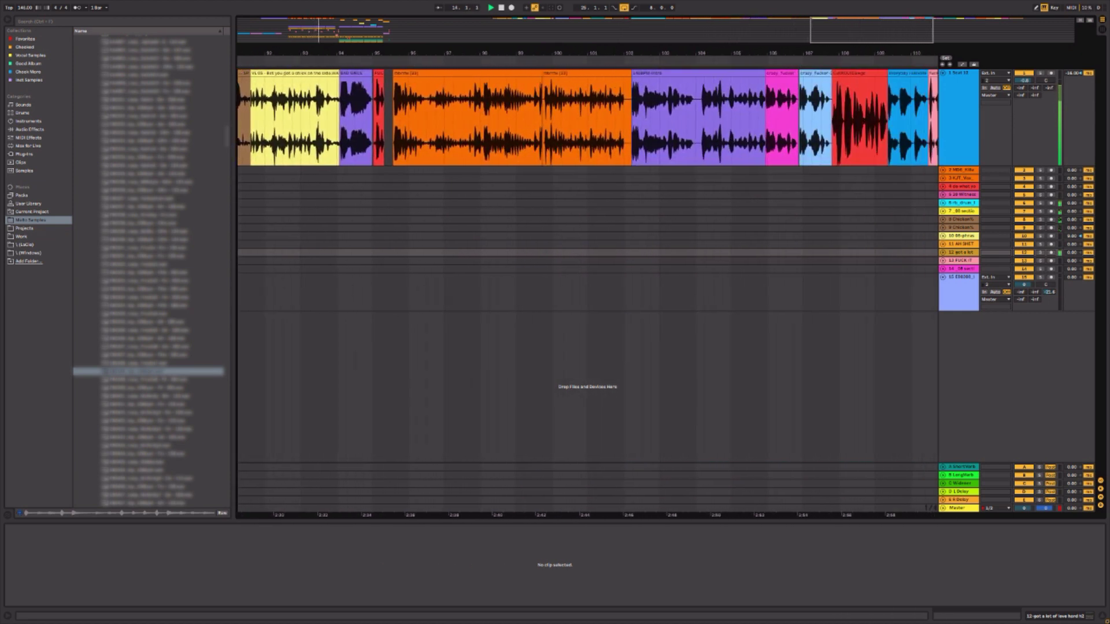
pyautogui.click(785, 73)
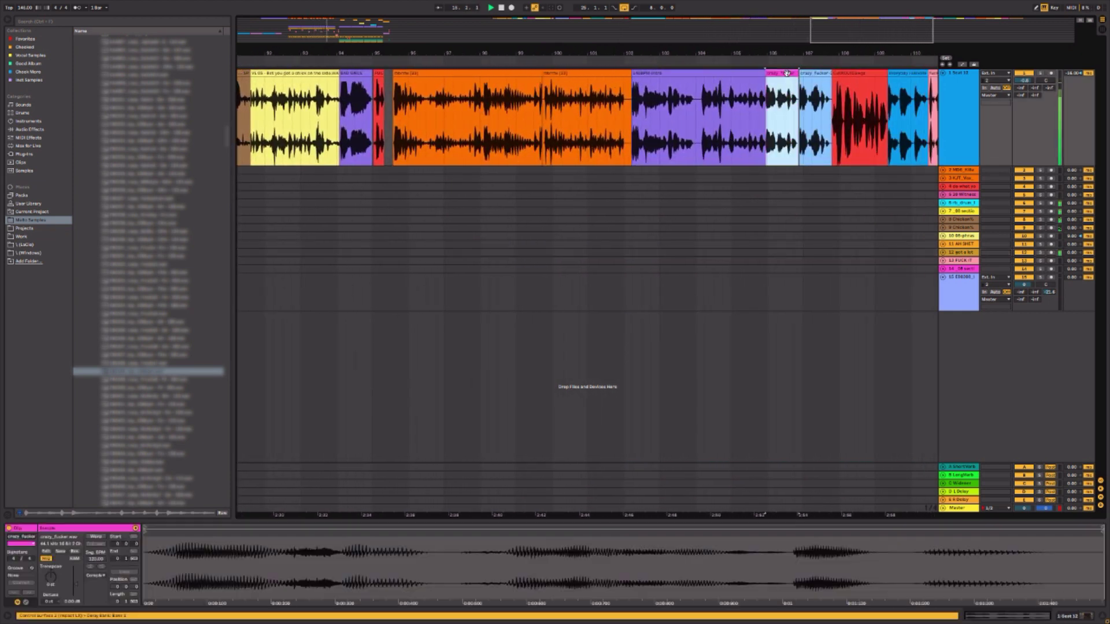
pyautogui.keyDown('shift'); pyautogui.click(812, 72); pyautogui.keyUp('shift')
# - Unfold the track holding the four repeated orange vocal clips of the second section and adjust its volume
pyautogui.moveTo(815, 51); pyautogui.dragTo(802, 6)
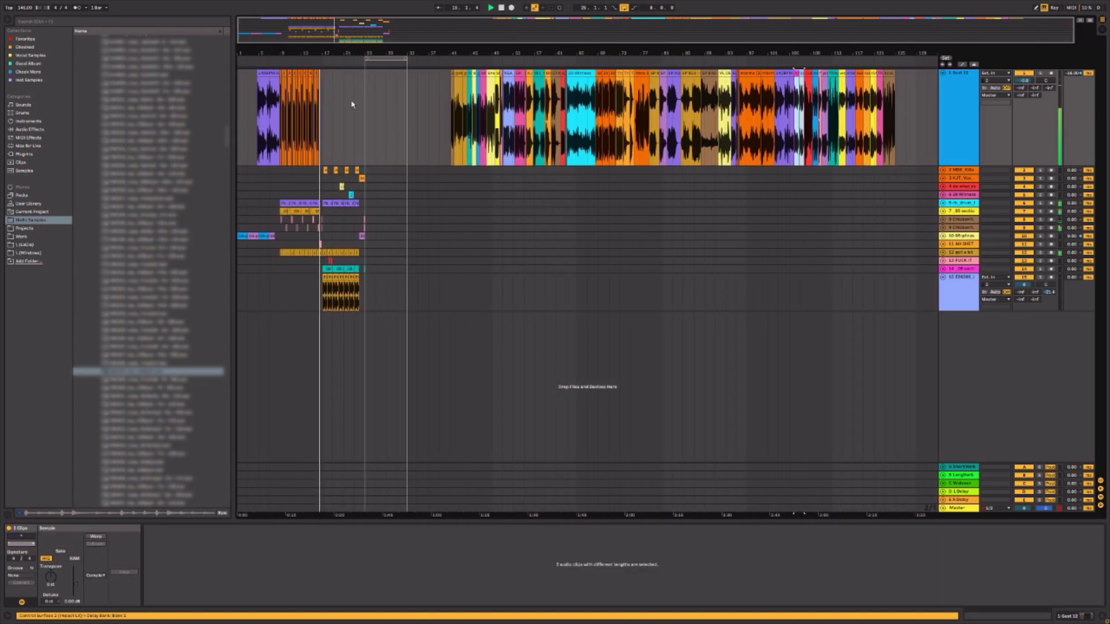
pyautogui.moveTo(357, 53); pyautogui.dragTo(535, 95)
pyautogui.scroll(2, 539, 150)
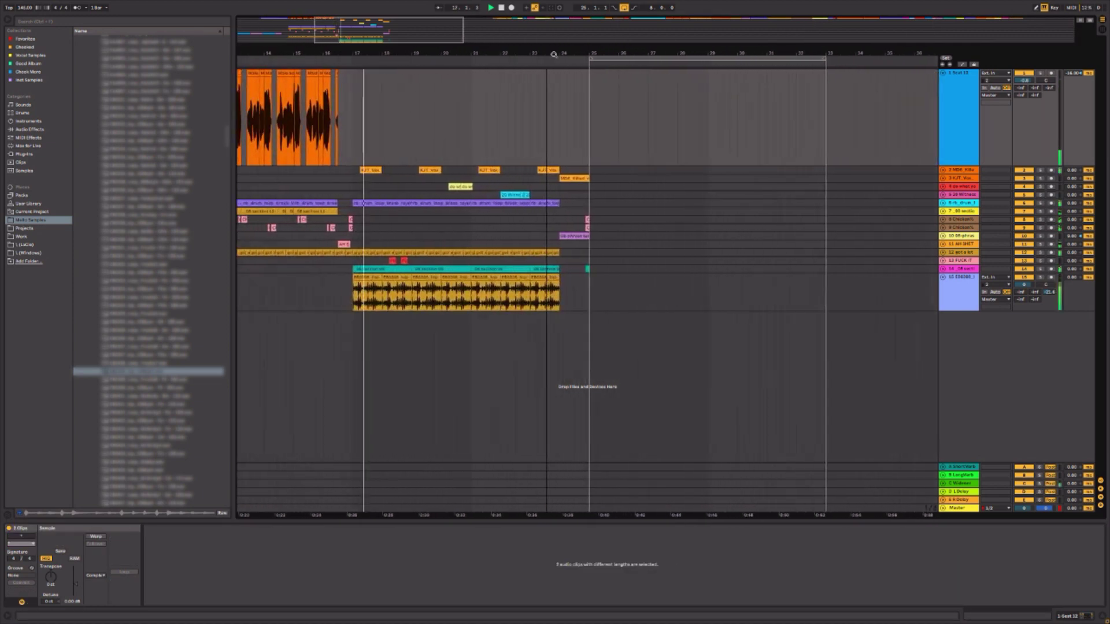
pyautogui.click(347, 261)
pyautogui.click(347, 252)
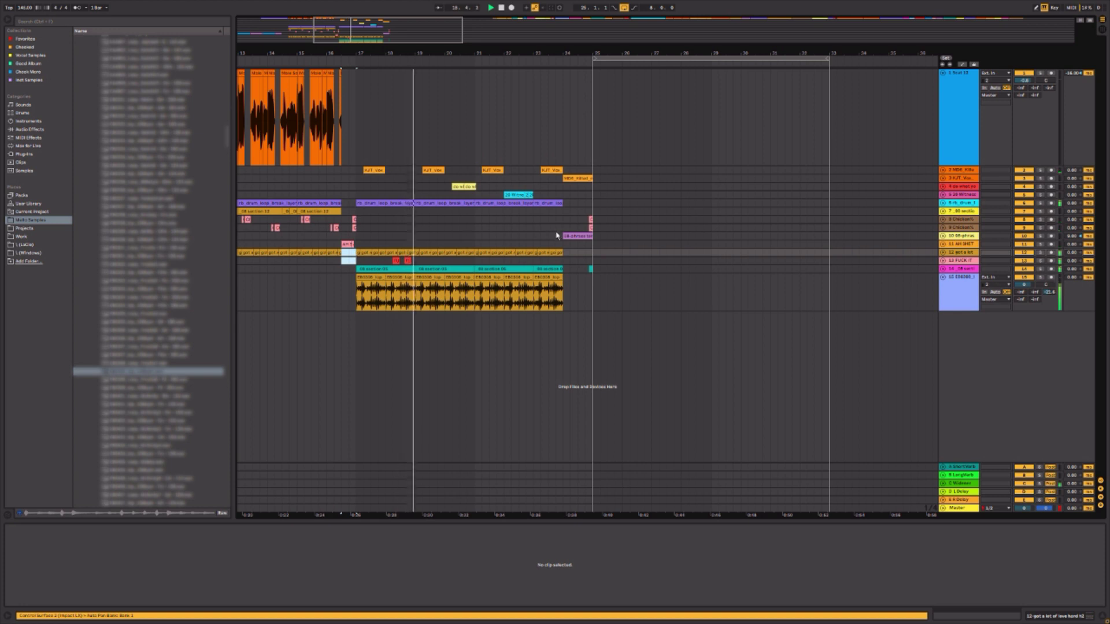
pyautogui.click(527, 219)
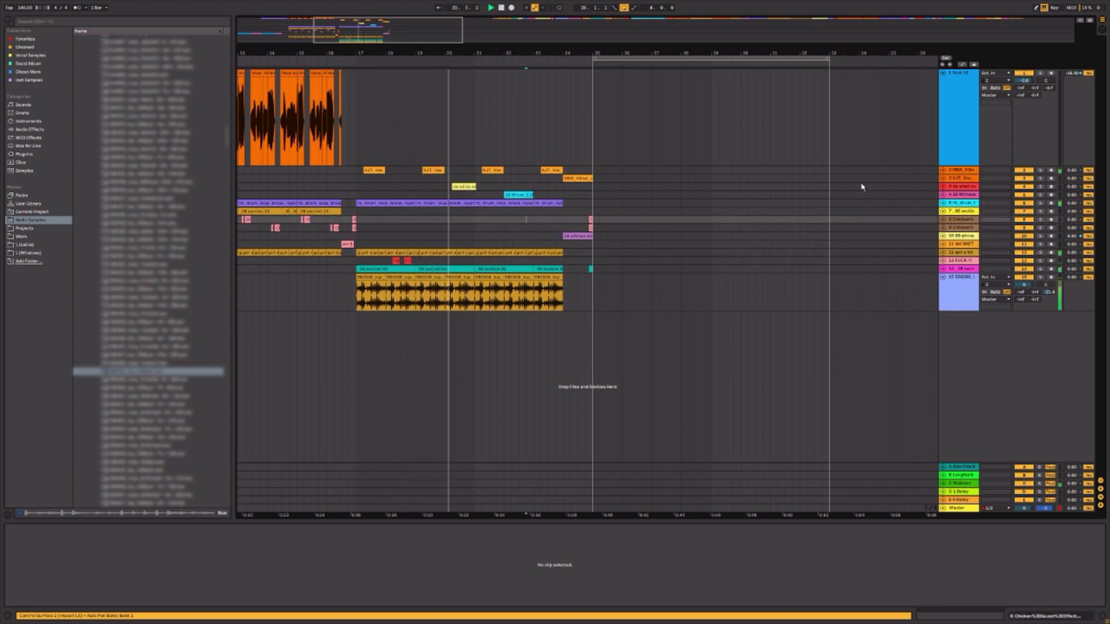
pyautogui.click(965, 170)
pyautogui.click(963, 178)
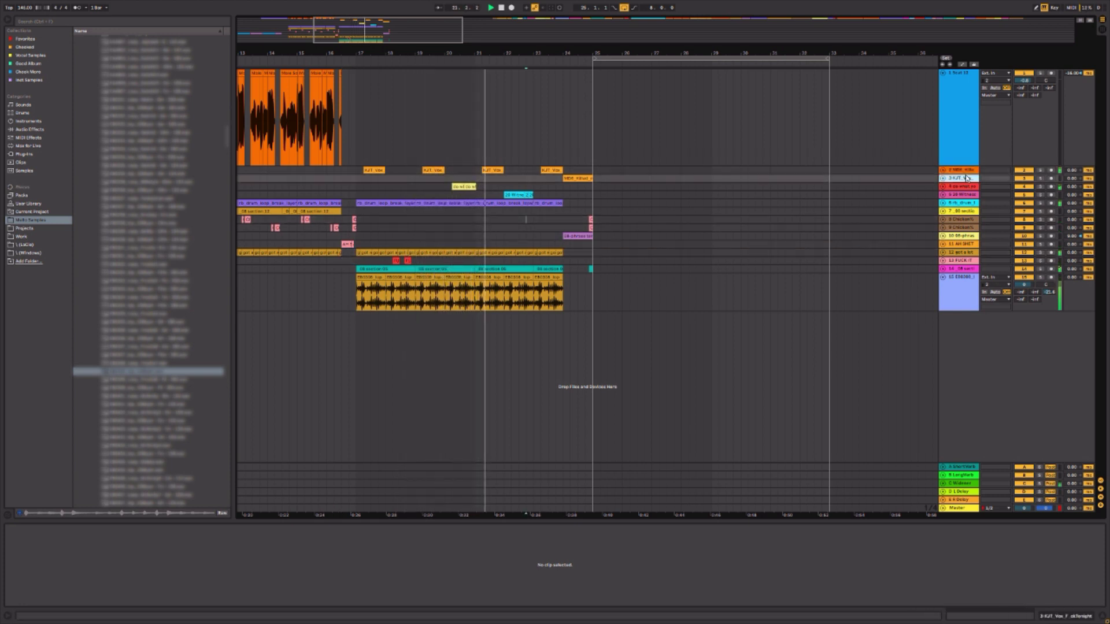
pyautogui.click(960, 171)
pyautogui.click(943, 171)
pyautogui.moveTo(1037, 180); pyautogui.dragTo(1036, 181)
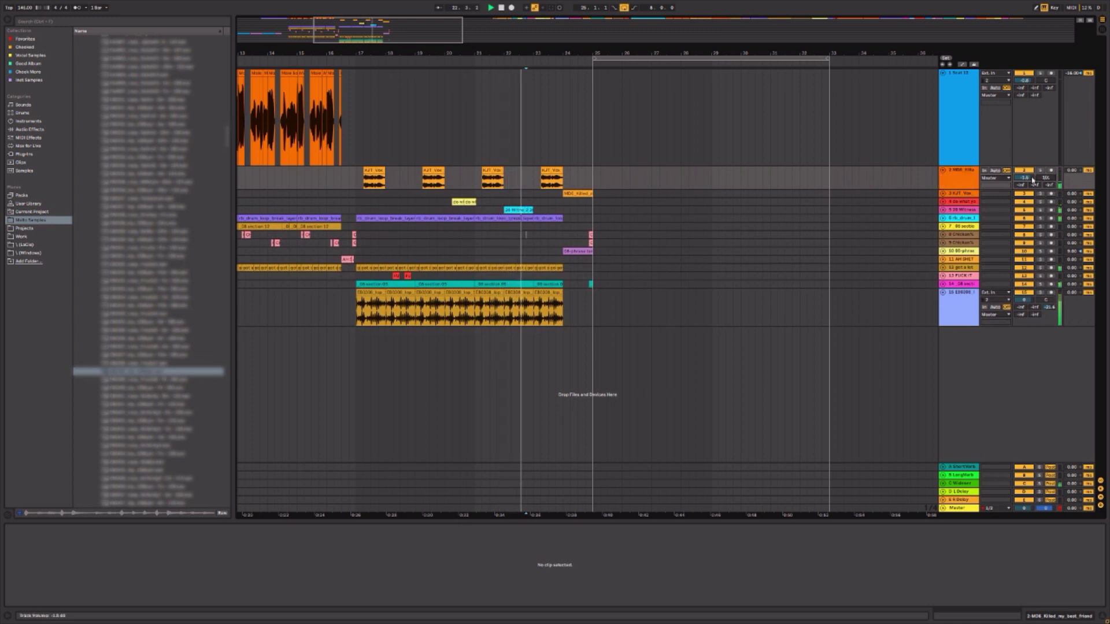
# - Add a new audio track below the last one and paste the copied vocal clips onto it at bar 25
pyautogui.click(604, 197)
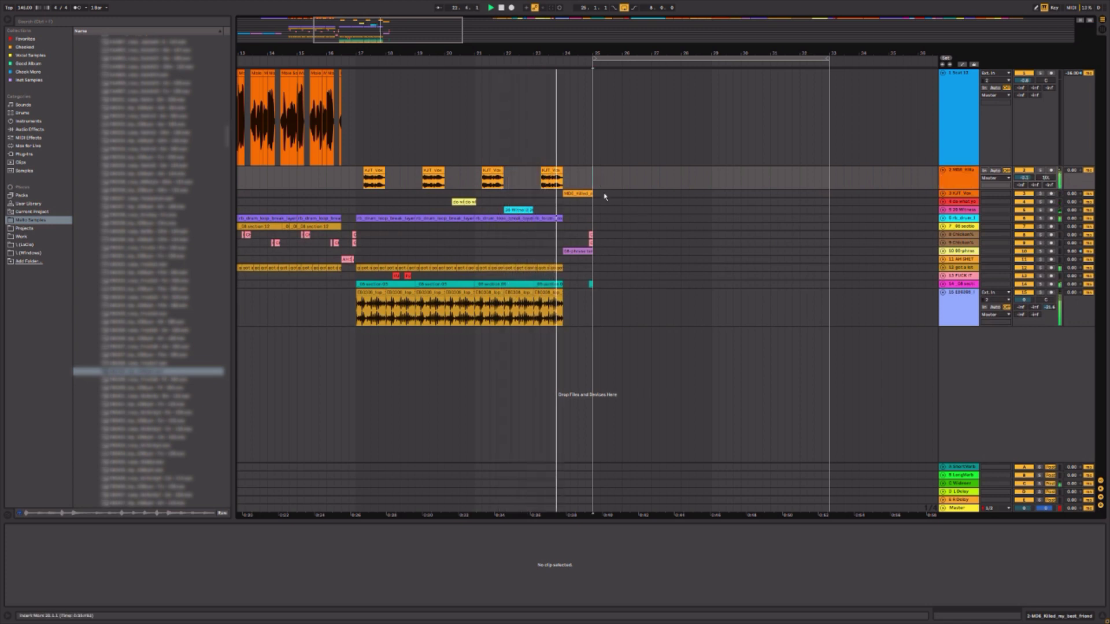
pyautogui.rightClick(957, 376)
pyautogui.click(967, 381)
pyautogui.click(588, 345)
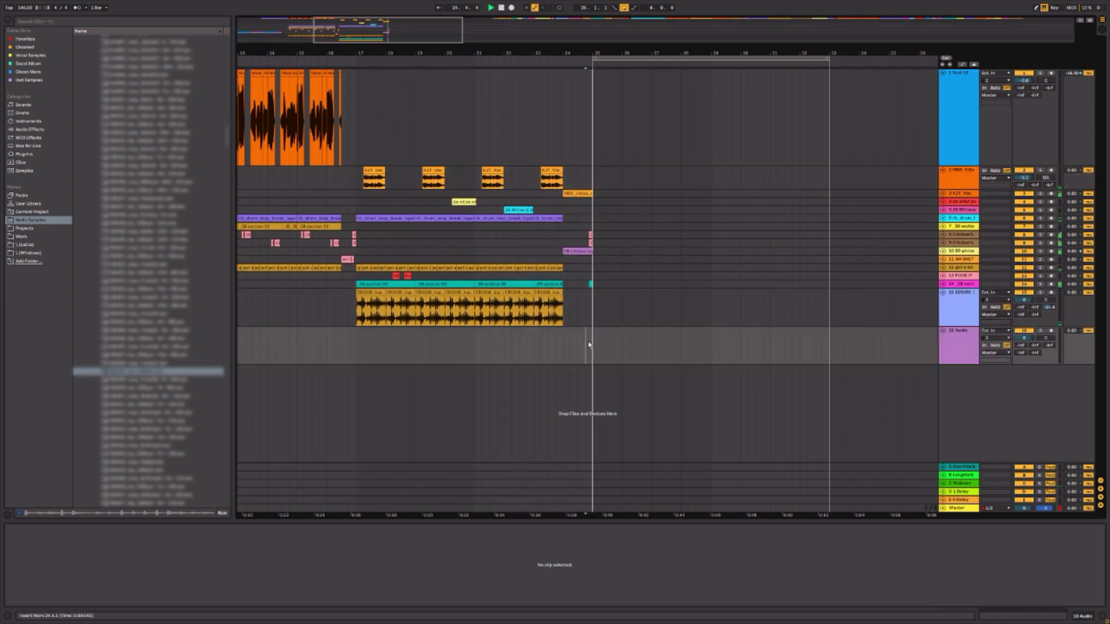
pyautogui.moveTo(593, 347); pyautogui.dragTo(599, 348)
pyautogui.click(595, 348)
pyautogui.press('space')
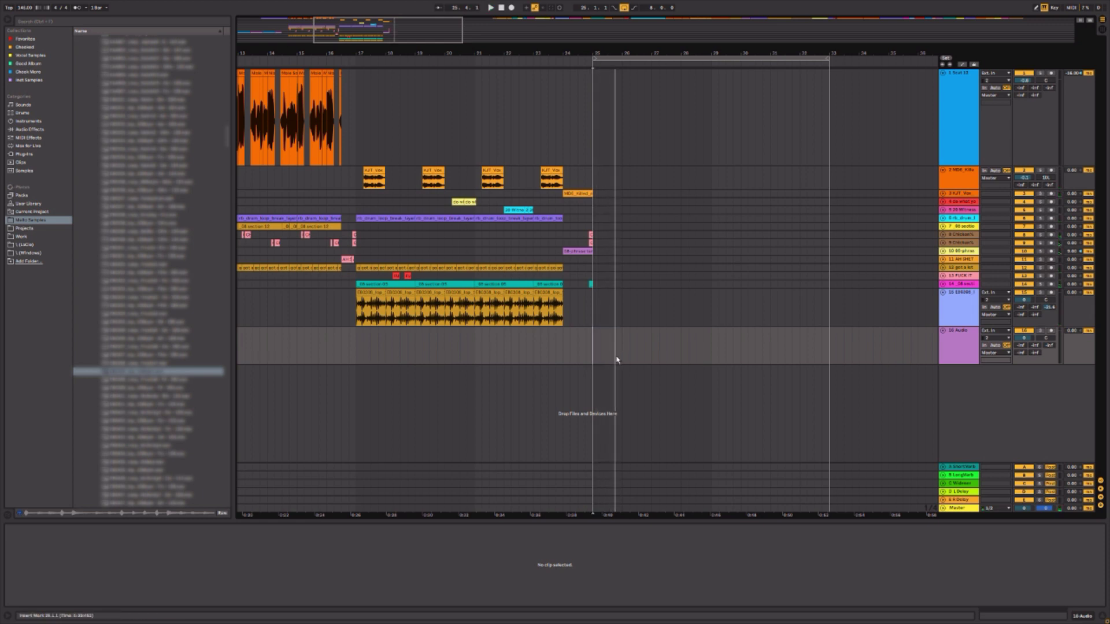
pyautogui.hotkey('ctrl', 'v')
pyautogui.click(560, 360)
pyautogui.moveTo(543, 353); pyautogui.dragTo(475, 359)
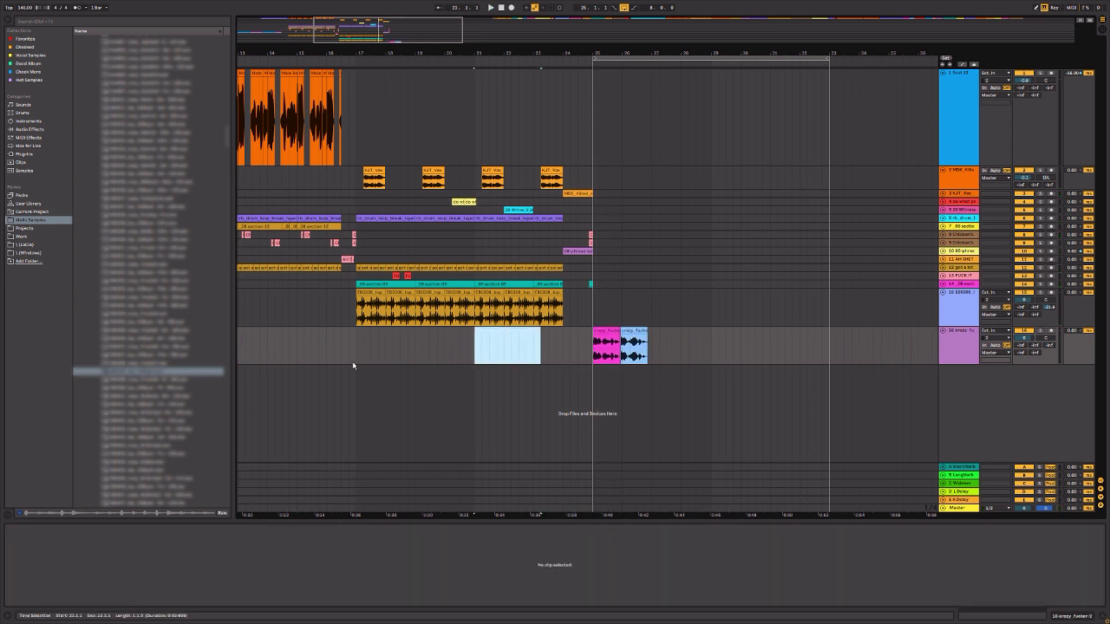
# - Copy a top drum loop clip from bar 17 and place it twice in a row from bar 25
pyautogui.click(369, 293)
pyautogui.hotkey('ctrl', 'c')
pyautogui.click(592, 305)
pyautogui.hotkey('ctrl', 'v')
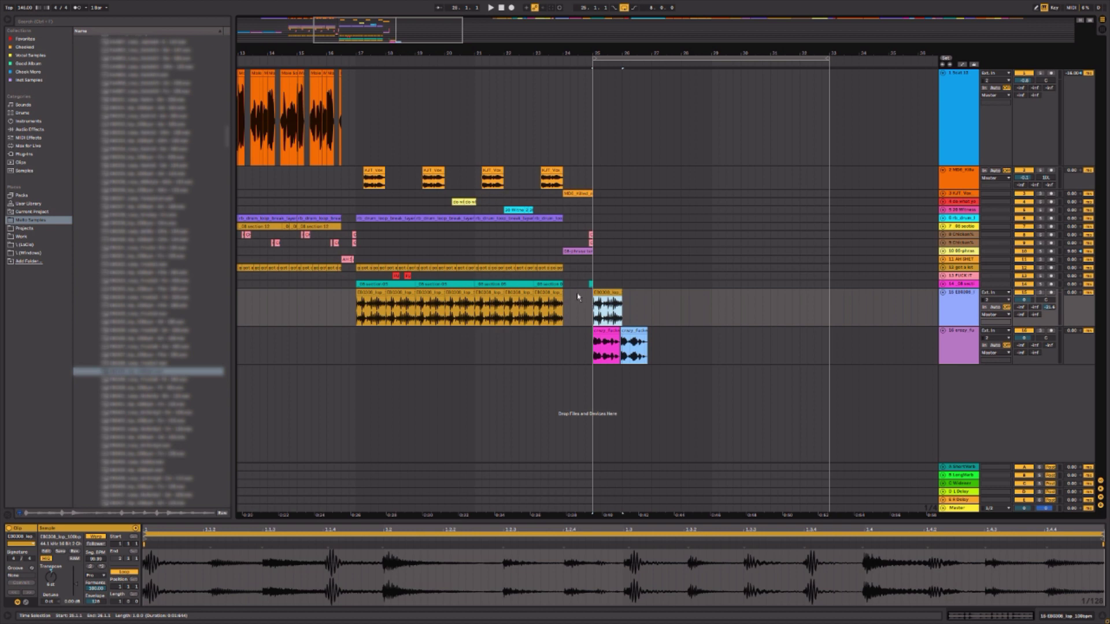
pyautogui.hotkey('ctrl', 'v')
# - Copy the purple drum break loop to bar 25 and shorten the playback loop region to bars 25 to 27
pyautogui.click(393, 219)
pyautogui.hotkey('ctrl', 'c')
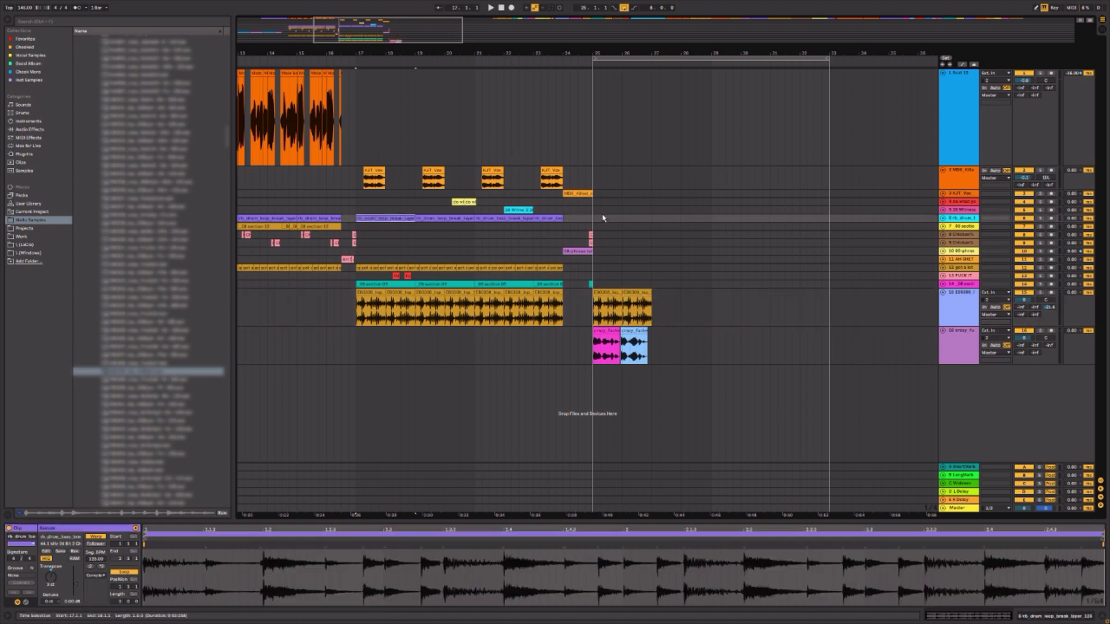
pyautogui.click(594, 218)
pyautogui.hotkey('ctrl', 'v')
pyautogui.press('space')
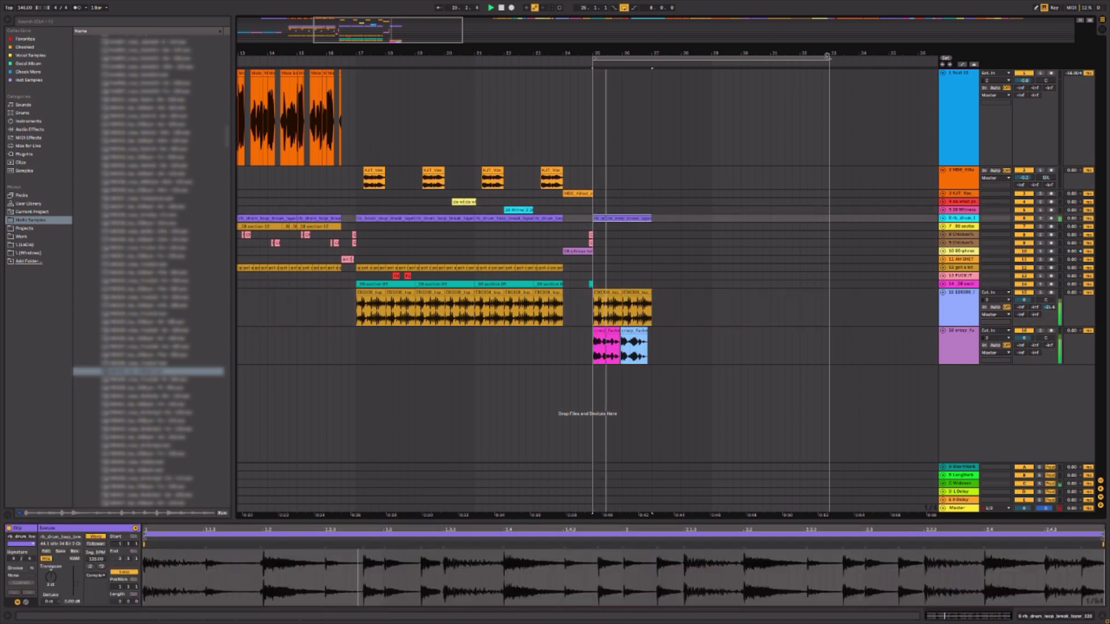
pyautogui.moveTo(827, 58); pyautogui.dragTo(624, 82)
# - Try splitting the pink vocal clip just after beat 25.2 and moving its second part earlier, and undo the edits
pyautogui.click(476, 355)
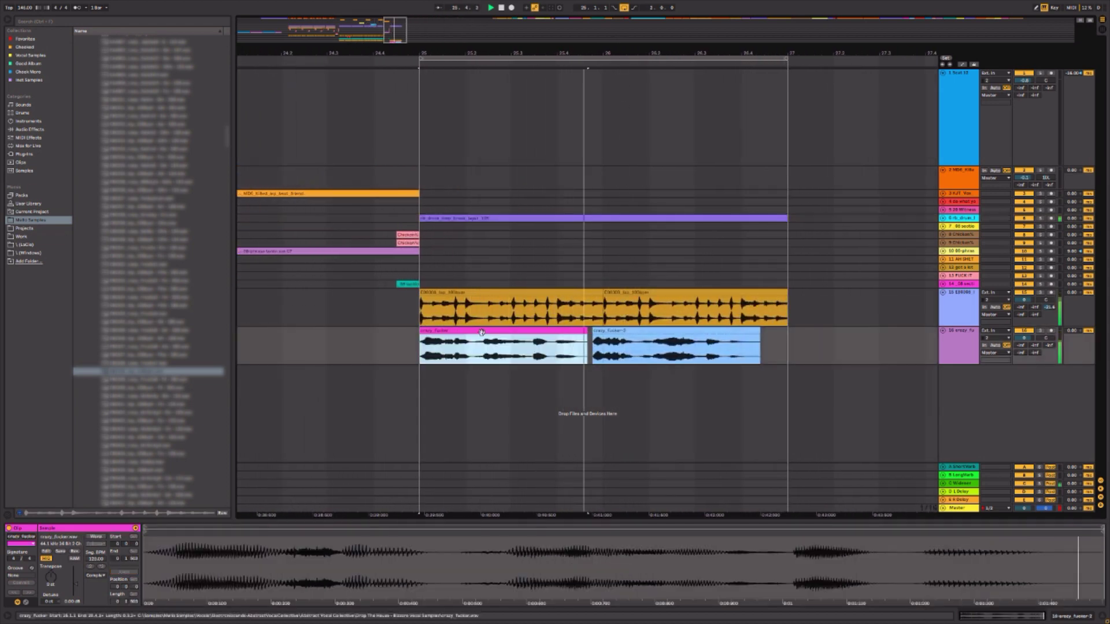
pyautogui.moveTo(472, 354); pyautogui.dragTo(583, 354)
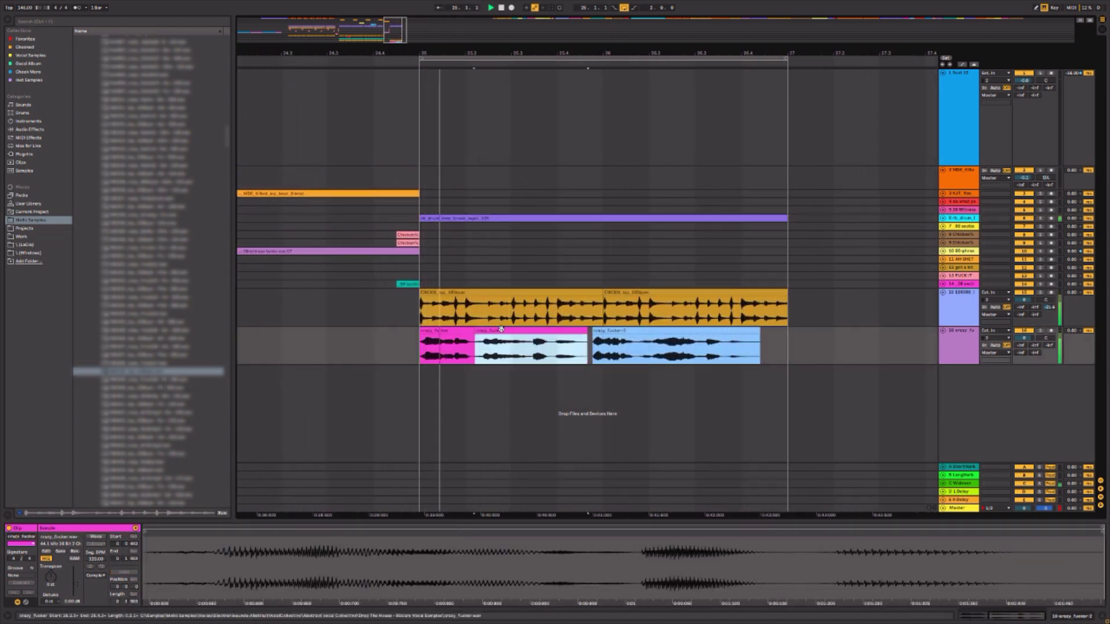
pyautogui.moveTo(490, 331); pyautogui.dragTo(485, 331)
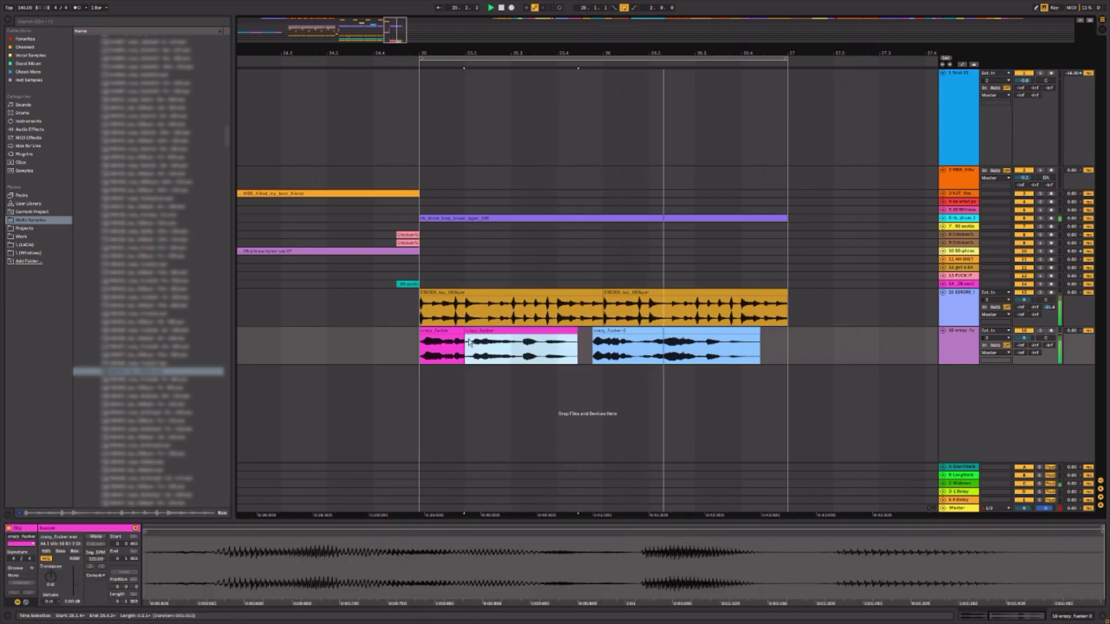
pyautogui.hotkey('ctrl', 'z')
pyautogui.hotkey('ctrl', 'z')
pyautogui.click(455, 333)
pyautogui.hotkey('ctrl', 'z')
# - Turn on warping for the pink vocal clip and lower its segment BPM to tighten the phrase's timing
pyautogui.doubleClick(462, 332)
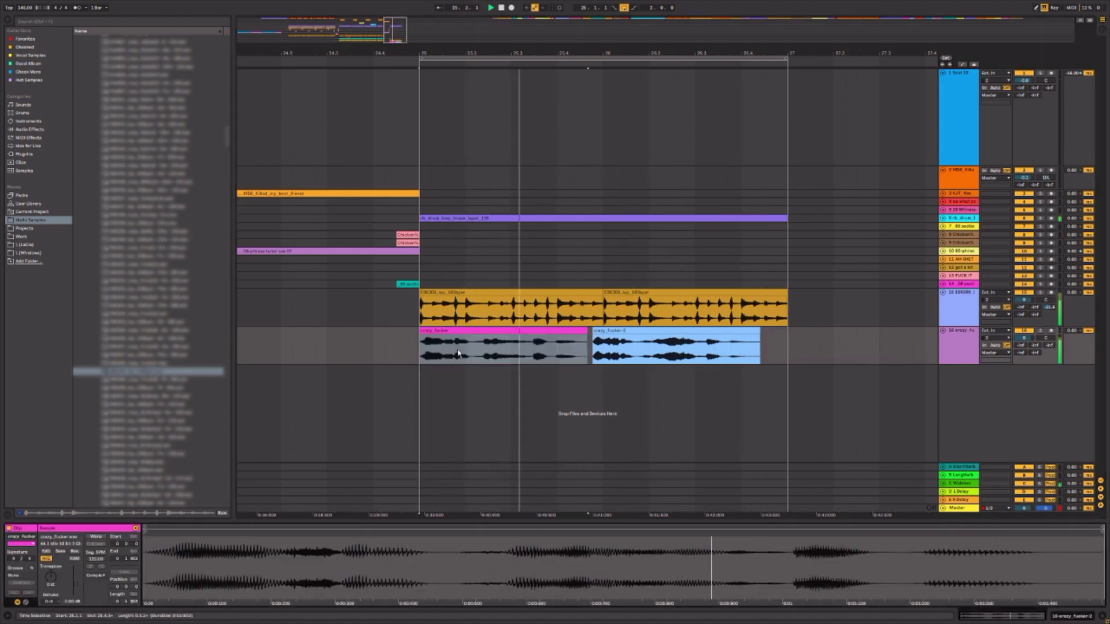
pyautogui.press('space')
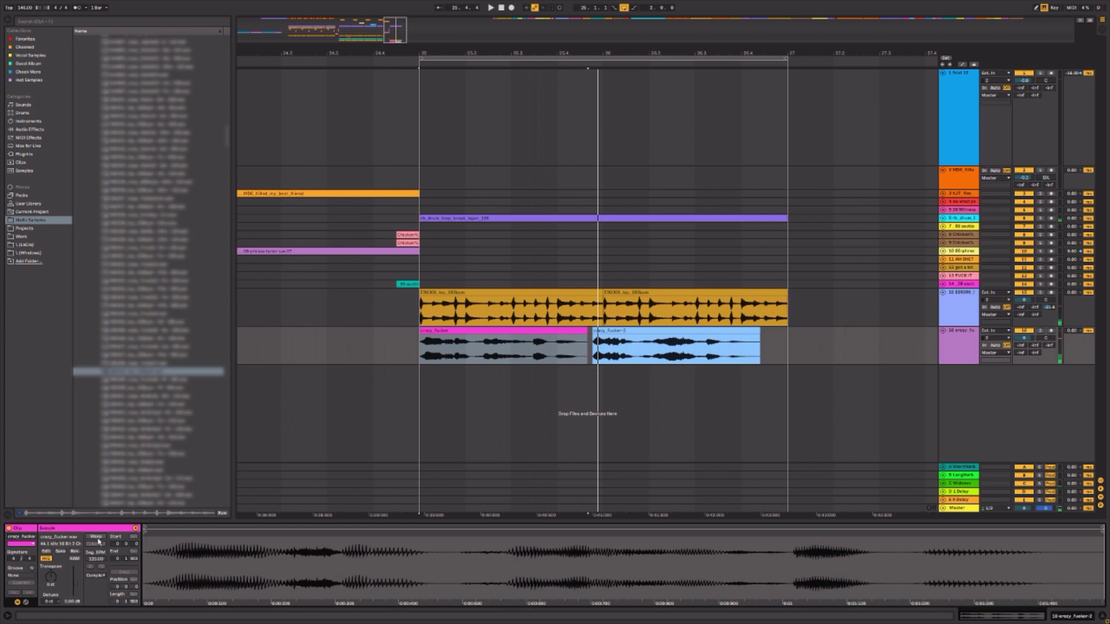
pyautogui.click(96, 538)
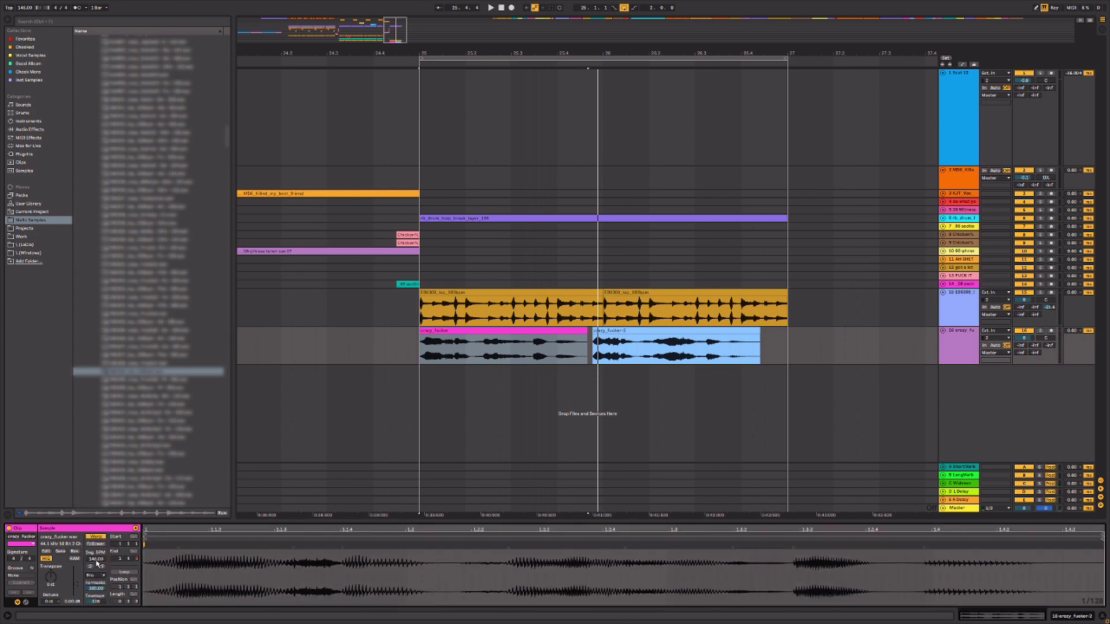
pyautogui.click(91, 566)
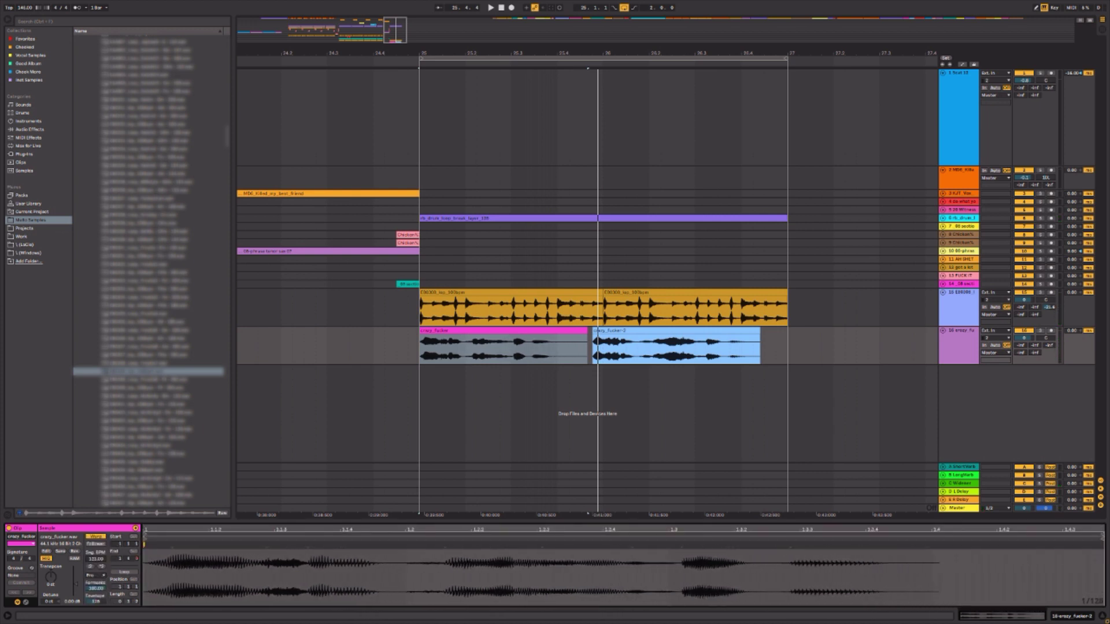
pyautogui.moveTo(96, 559); pyautogui.dragTo(96, 568)
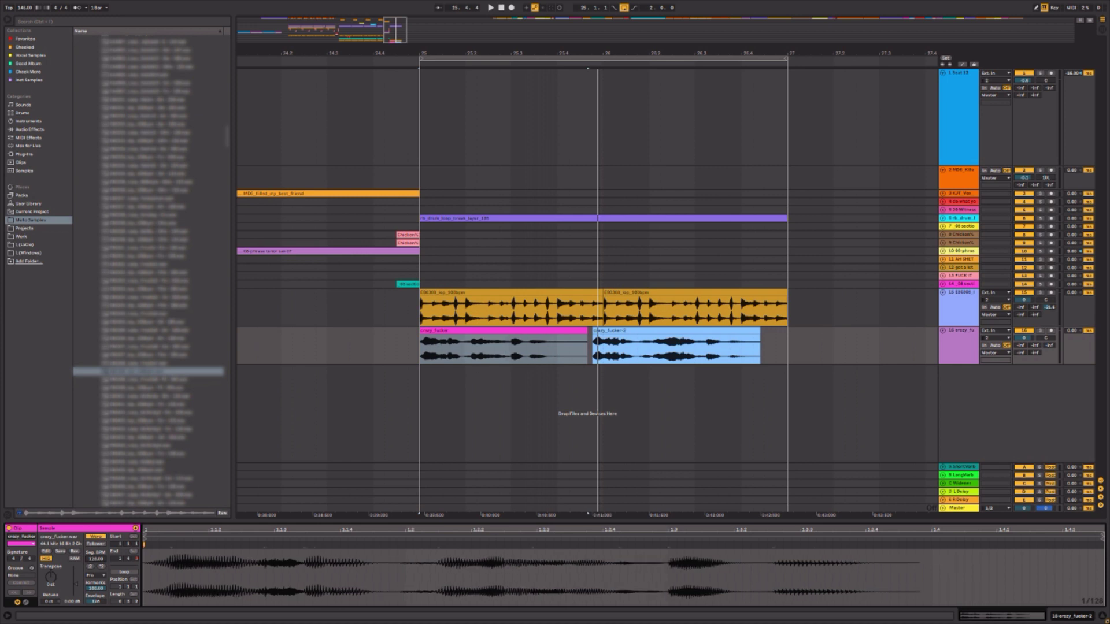
# - Delete the pink vocal clip's section between beats 25.2 and 25.3, and move the blue vocal clip to bar 26
pyautogui.moveTo(465, 361); pyautogui.dragTo(514, 361)
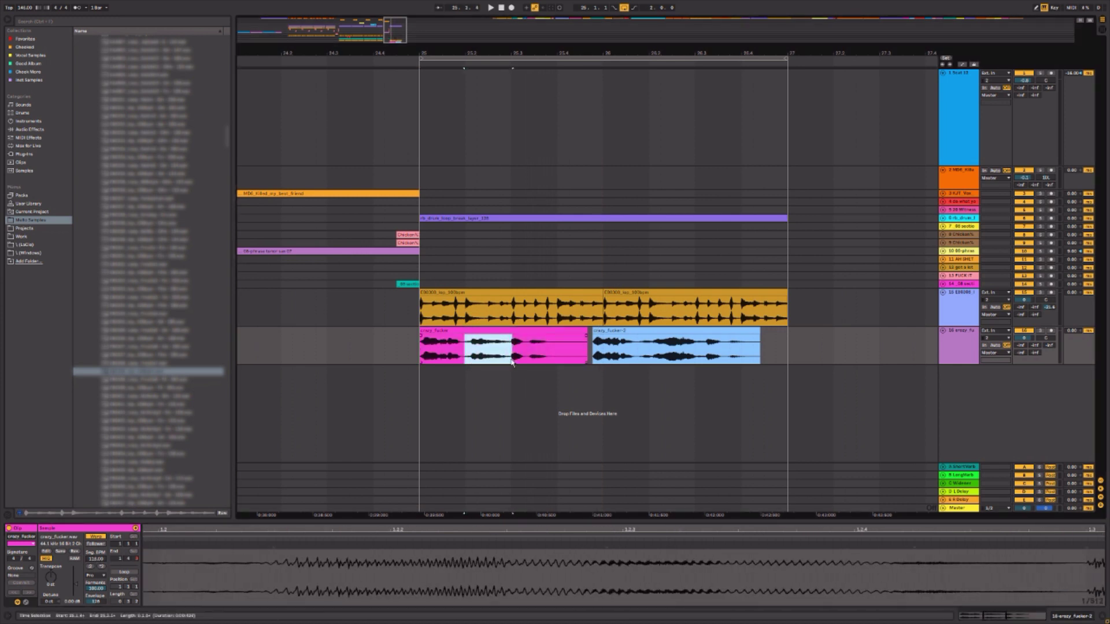
pyautogui.click(511, 359)
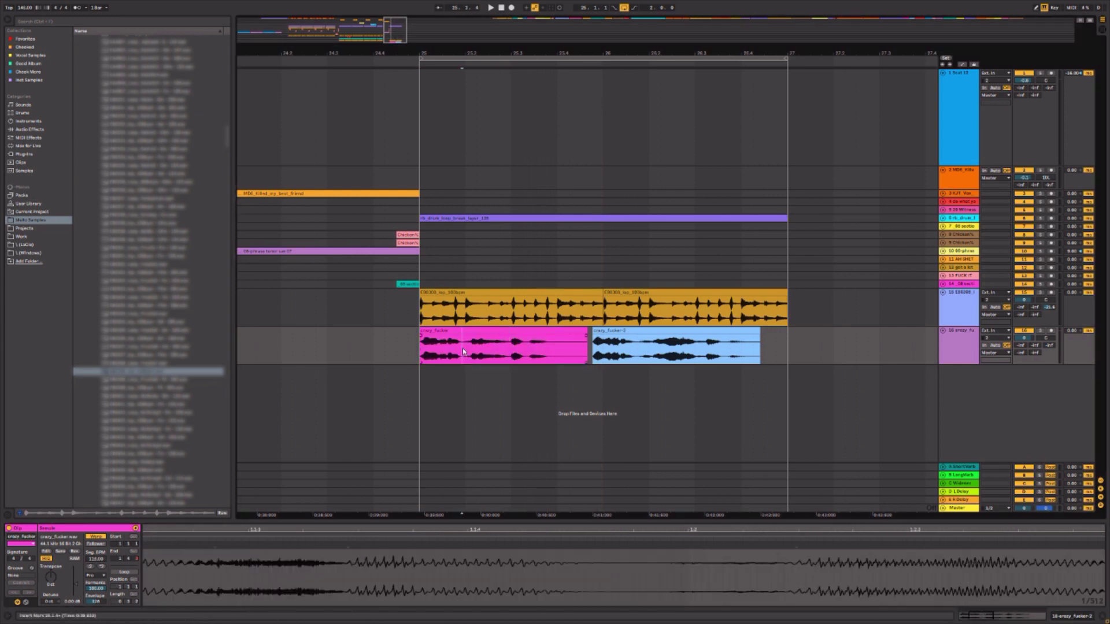
pyautogui.moveTo(464, 347); pyautogui.dragTo(514, 341)
pyautogui.press('Delete')
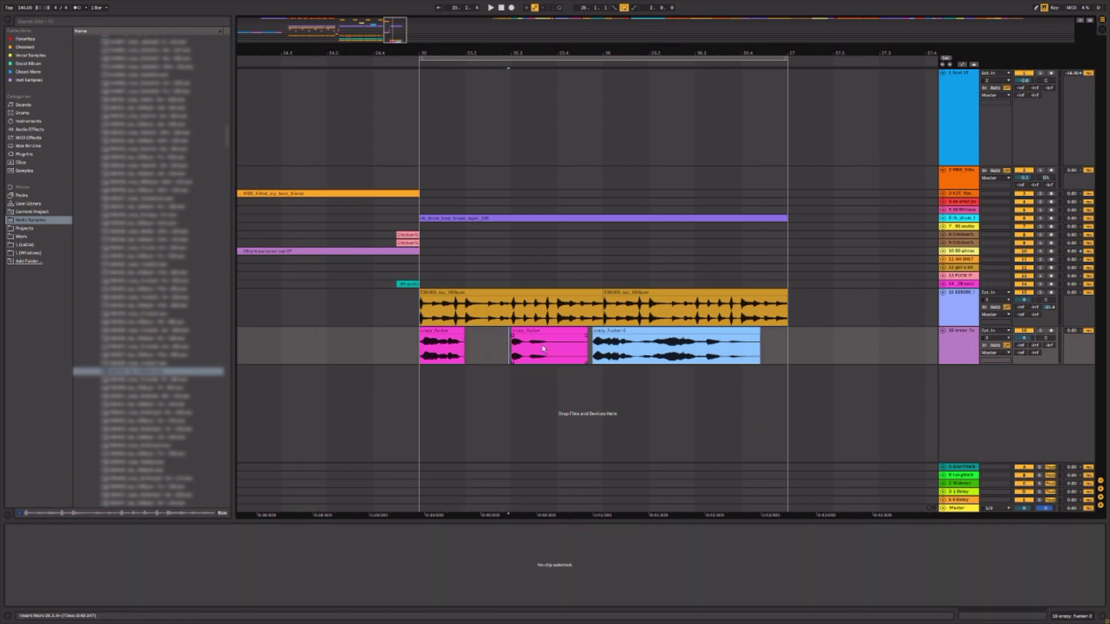
pyautogui.moveTo(622, 328); pyautogui.dragTo(633, 329)
pyautogui.click(310, 361)
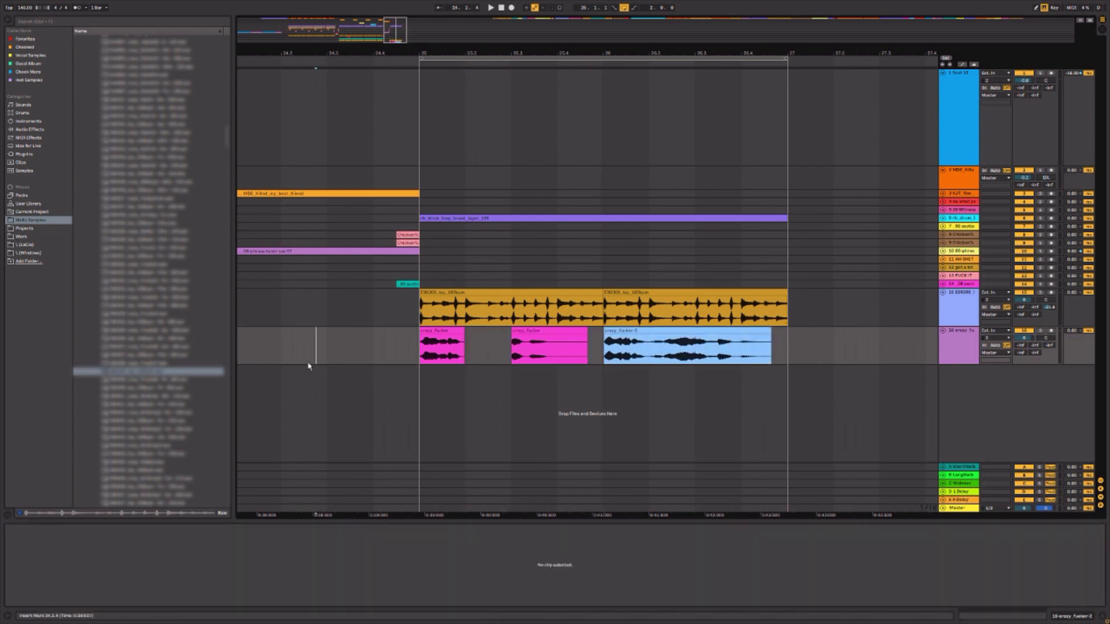
pyautogui.press('space')
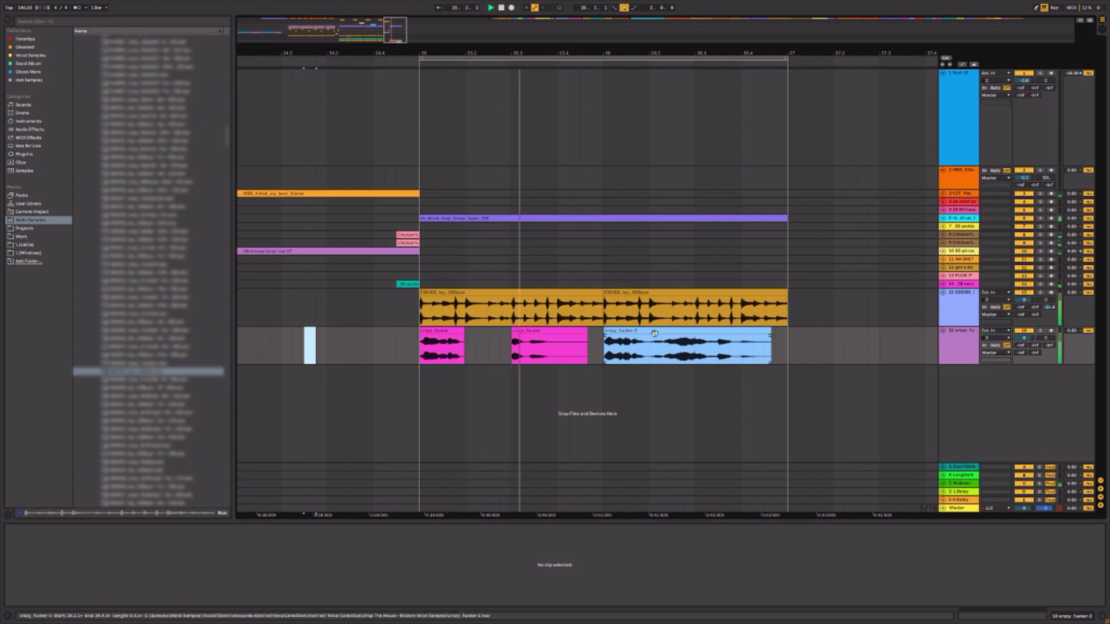
# - Cut the middle word out of the blue vocal clip and place its remaining end part at beat 26.3
pyautogui.click(618, 333)
pyautogui.moveTo(649, 347); pyautogui.dragTo(709, 332)
pyautogui.press('Delete')
pyautogui.click(702, 331)
pyautogui.press('space')
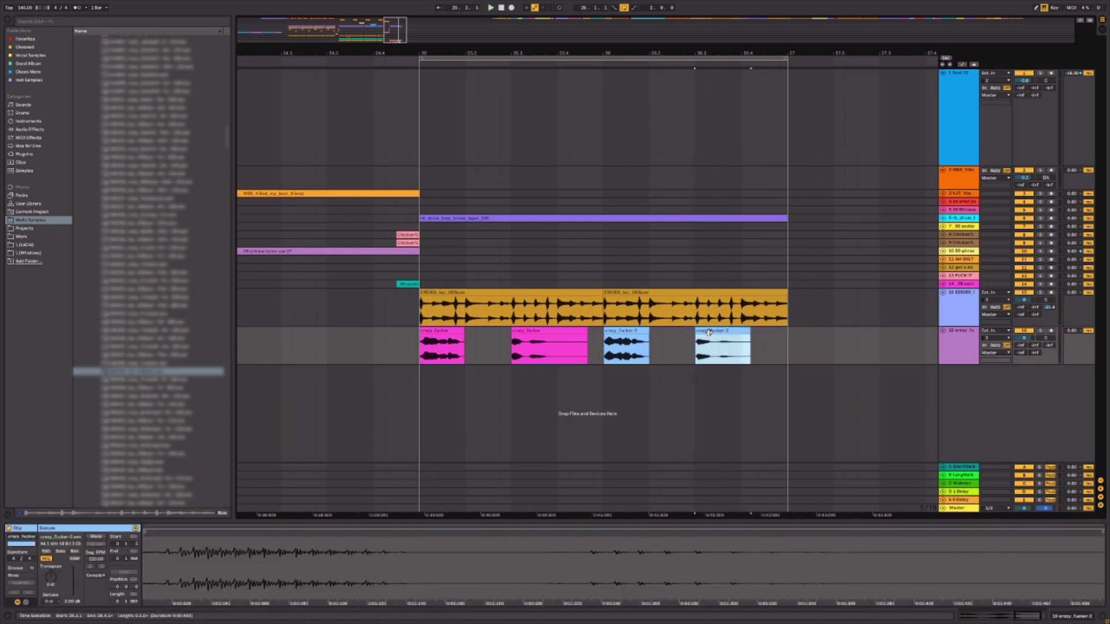
# - Copy the upper chicken sound effect clip into the vocal gap at beat 25.2 and play it back
pyautogui.click(412, 351)
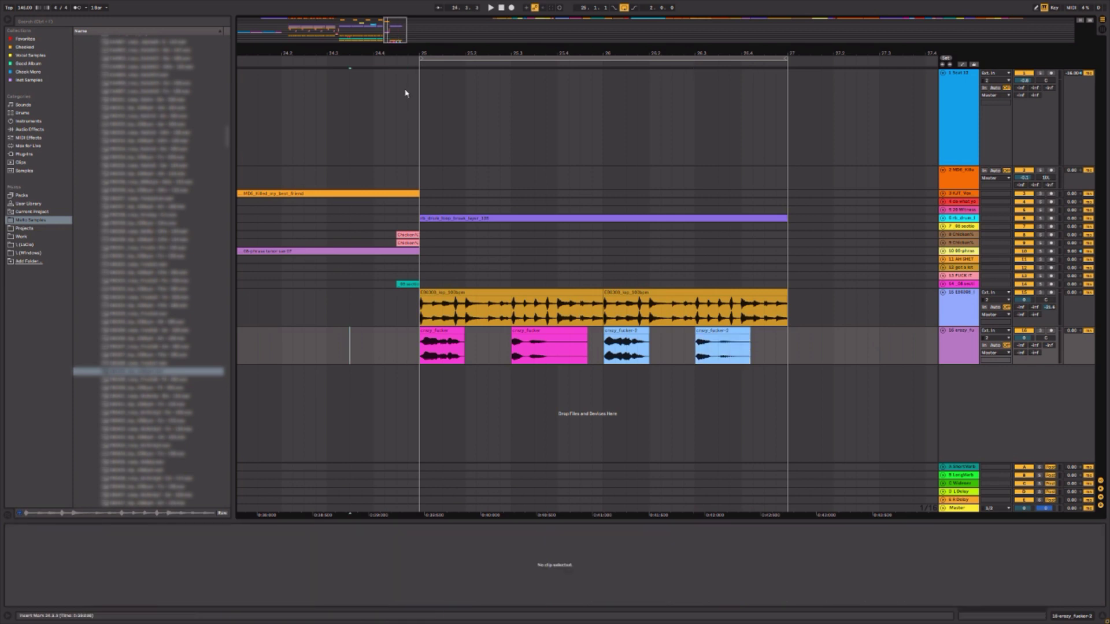
pyautogui.moveTo(428, 47)
pyautogui.mouseDown()
pyautogui.moveTo(427, 28)
pyautogui.moveTo(427, 59)
pyautogui.mouseUp()
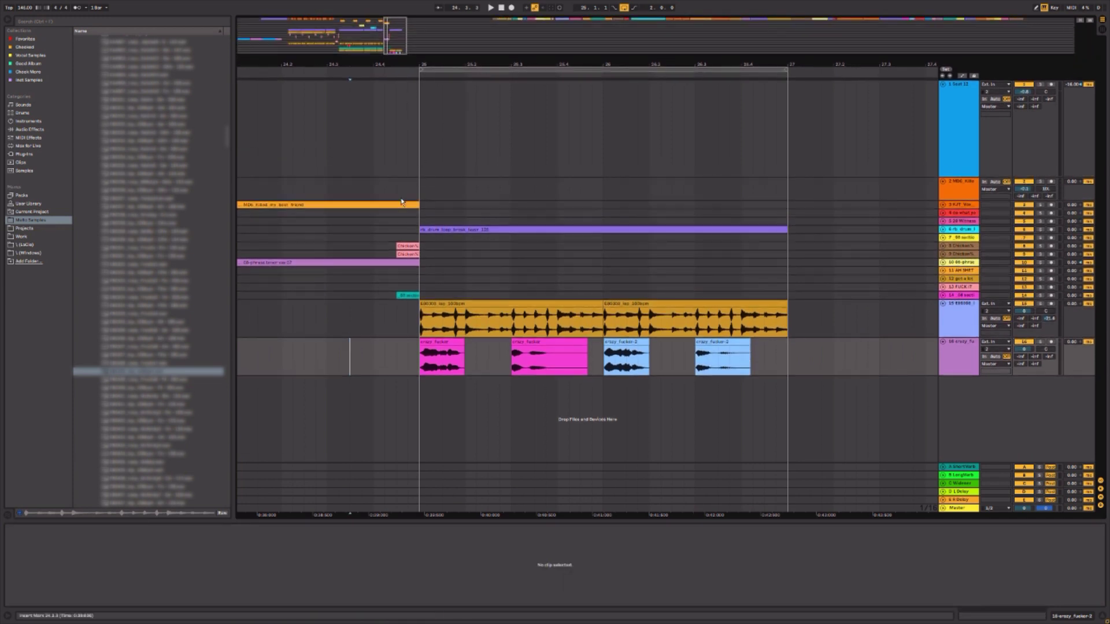
pyautogui.click(414, 246)
pyautogui.click(463, 249)
pyautogui.hotkey('ctrl', 'v')
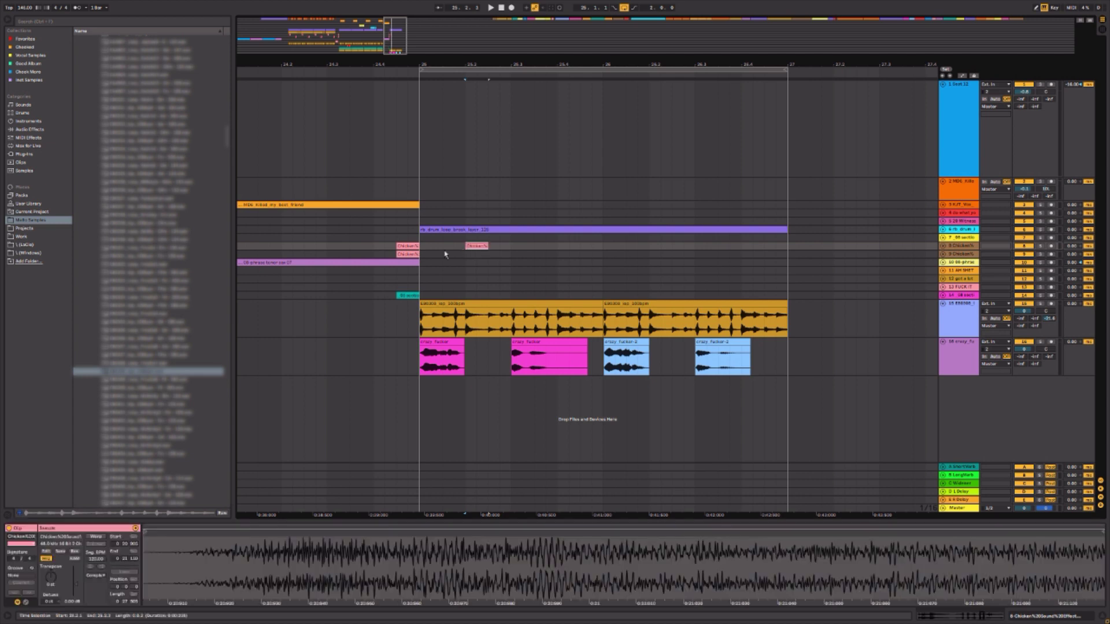
pyautogui.click(374, 248)
pyautogui.press('space')
# - Copy the lower chicken sound effect clip into the vocal gap at beat 26.2
pyautogui.click(407, 255)
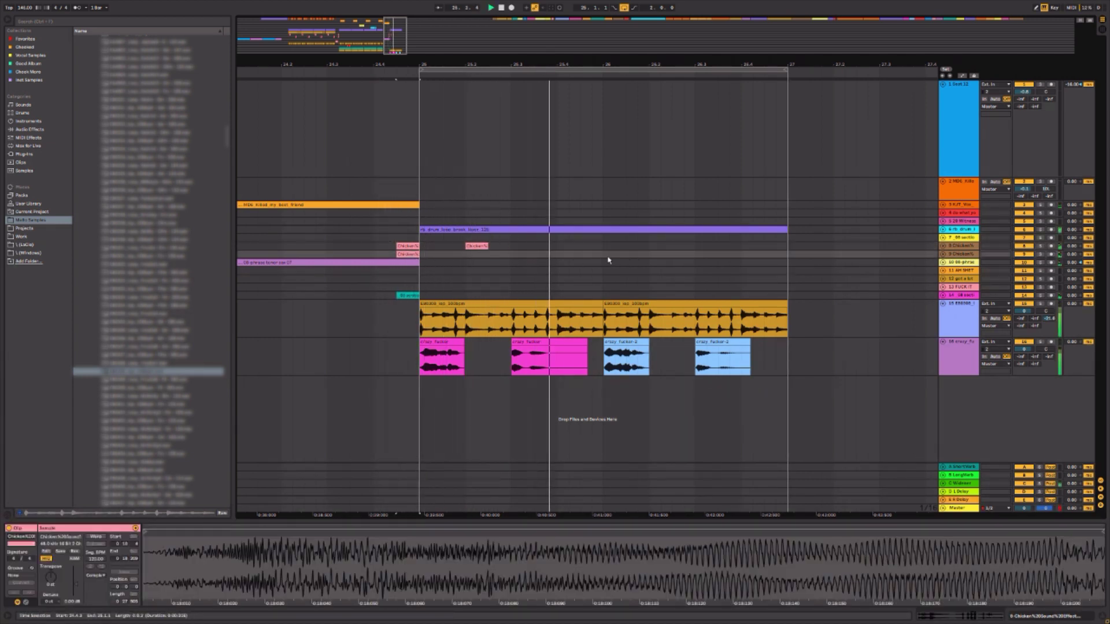
pyautogui.click(651, 257)
pyautogui.hotkey('ctrl', 'v')
pyautogui.click(375, 231)
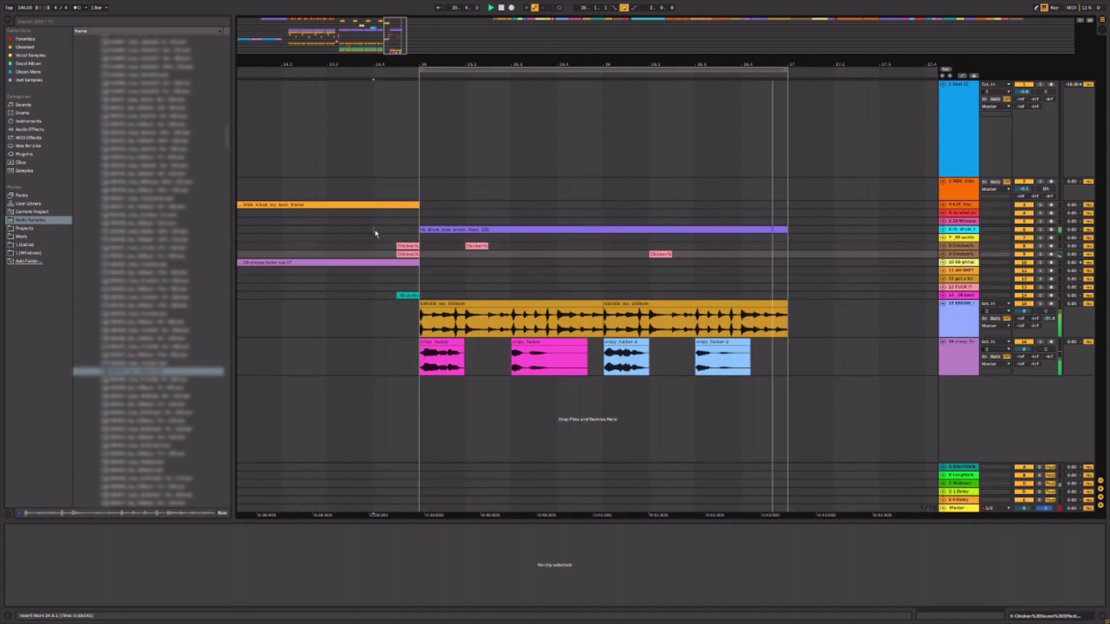
# - Play back the section from bar 25 and audition a series of further samples in the sample folder
pyautogui.click(408, 356)
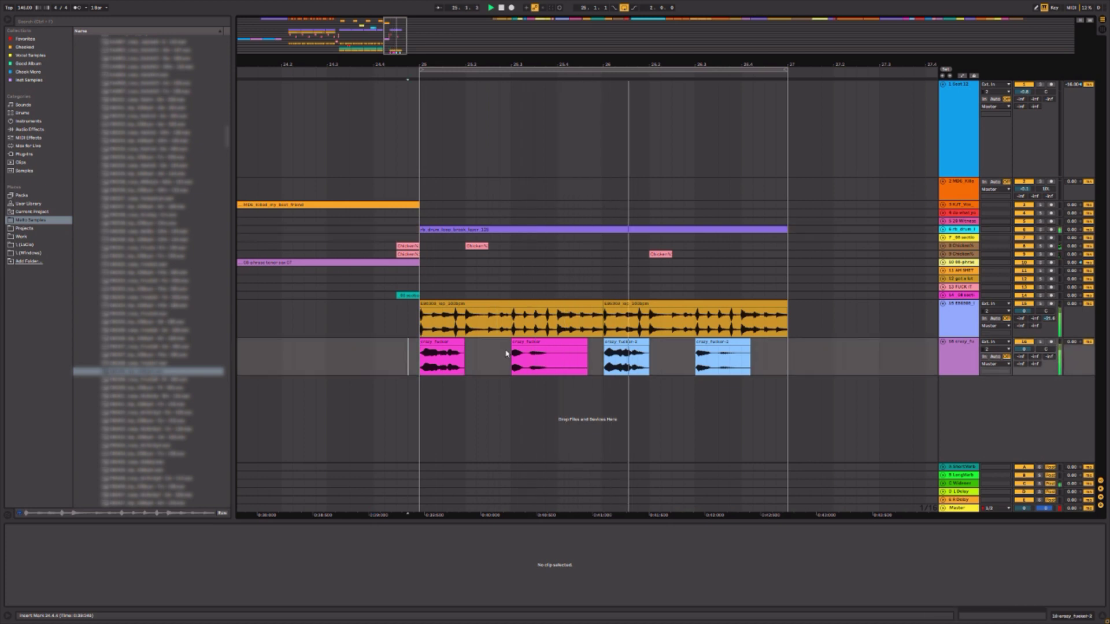
pyautogui.moveTo(506, 354); pyautogui.dragTo(493, 360)
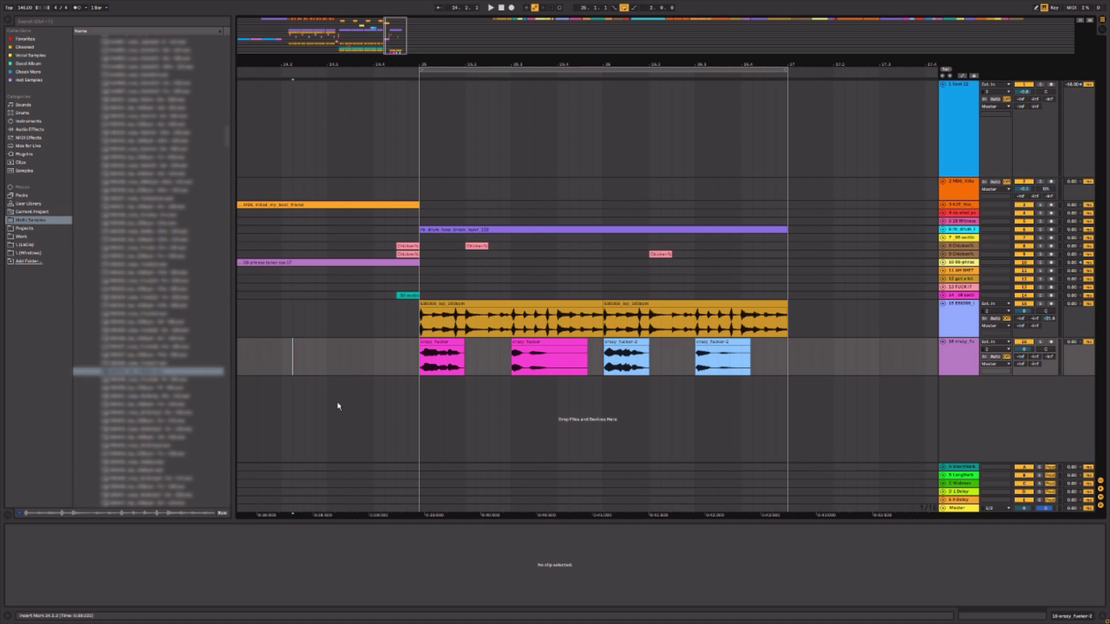
pyautogui.click(193, 429)
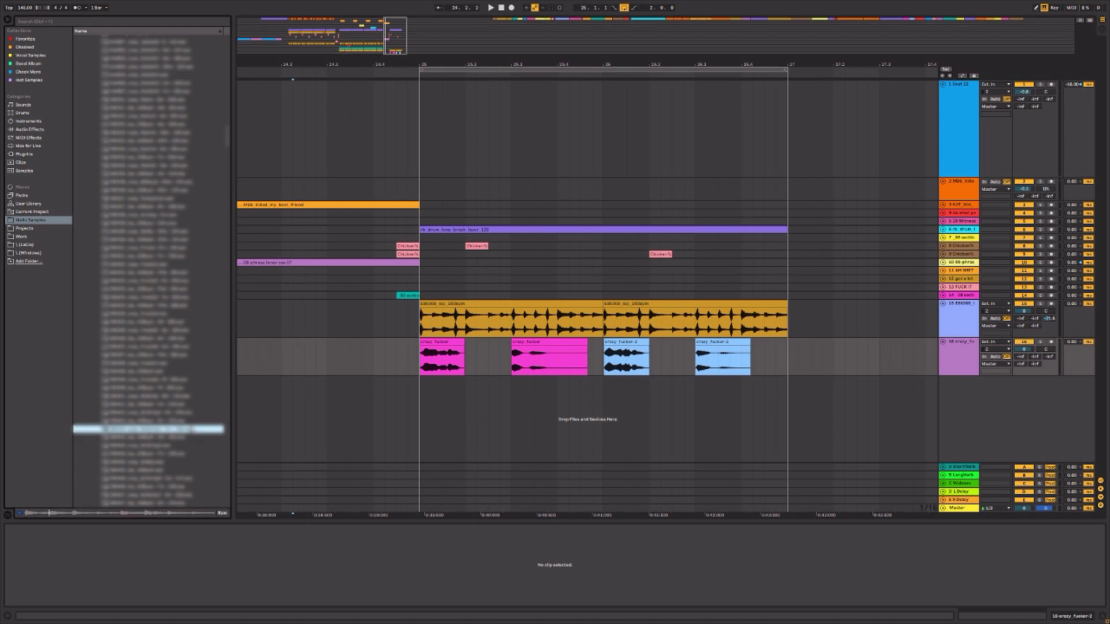
pyautogui.scroll(-3, 203, 438)
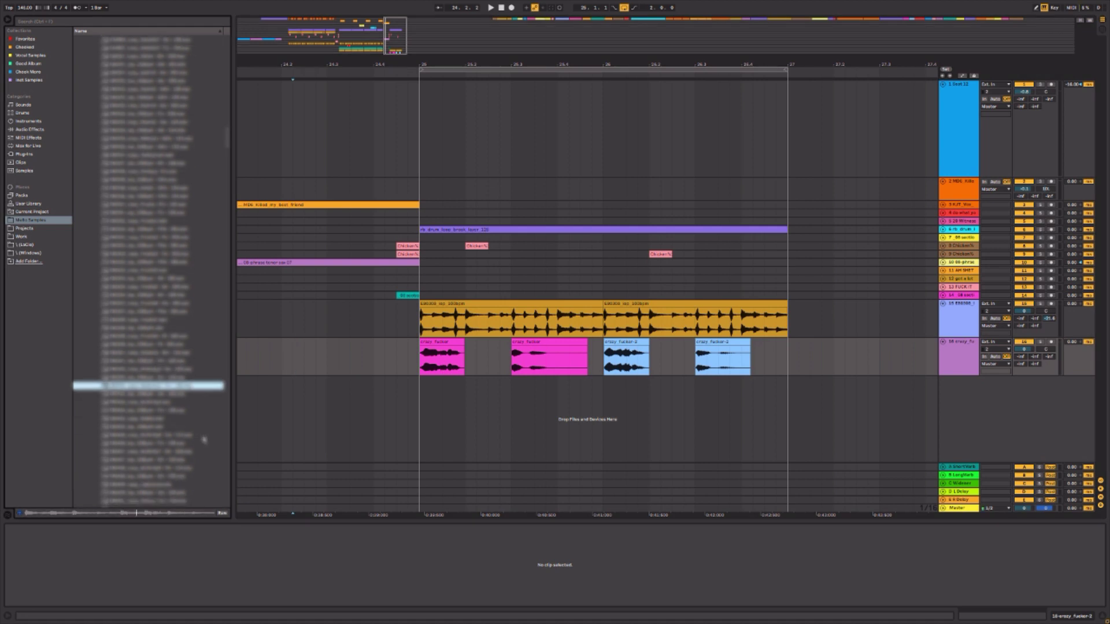
pyautogui.click(178, 410)
pyautogui.scroll(-3, 179, 419)
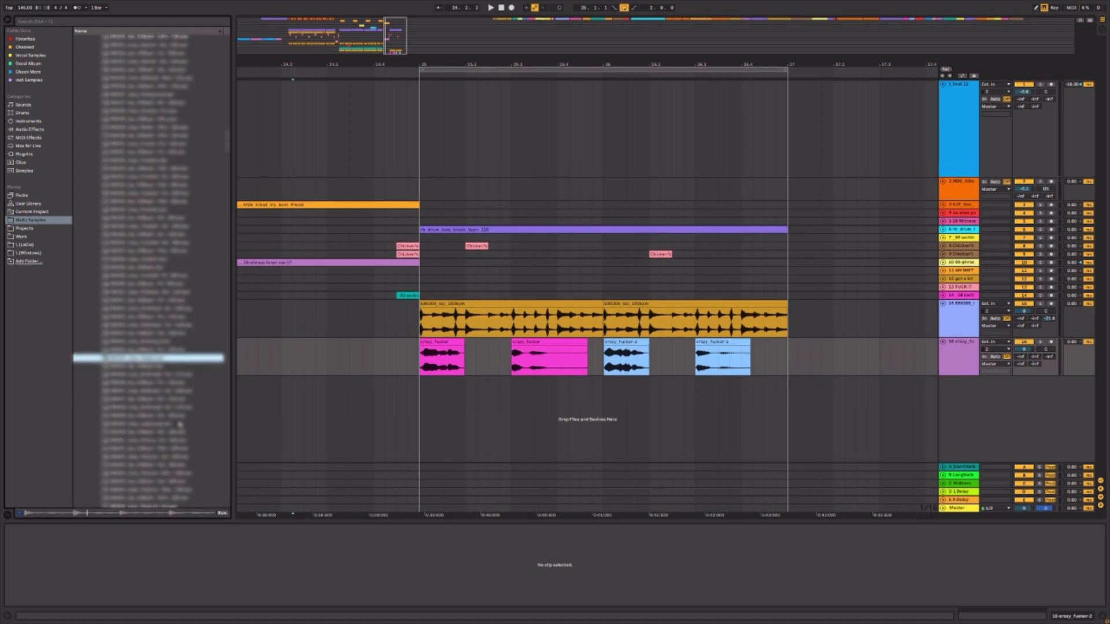
pyautogui.click(182, 424)
pyautogui.scroll(-3, 182, 424)
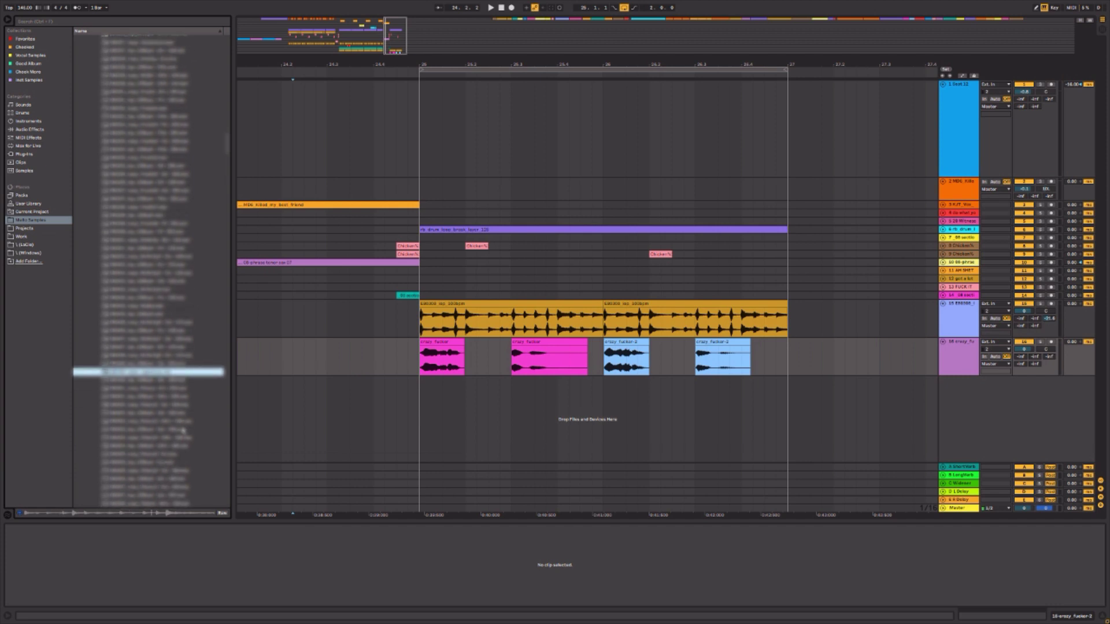
pyautogui.scroll(-3, 182, 431)
pyautogui.click(181, 475)
pyautogui.scroll(-5, 181, 469)
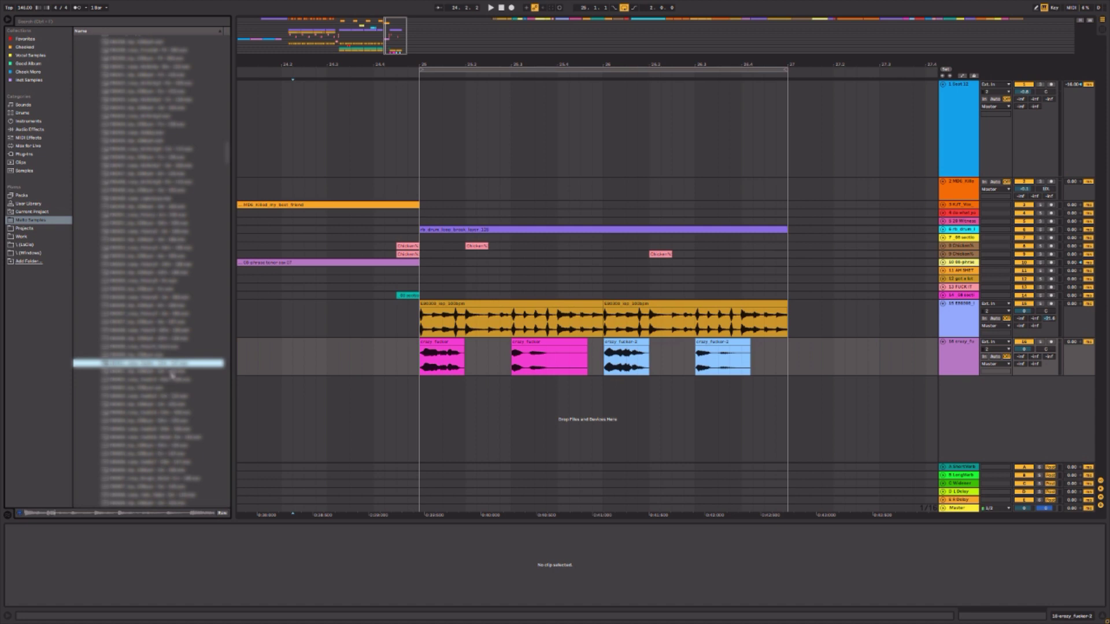
pyautogui.scroll(-5, 173, 382)
pyautogui.click(175, 424)
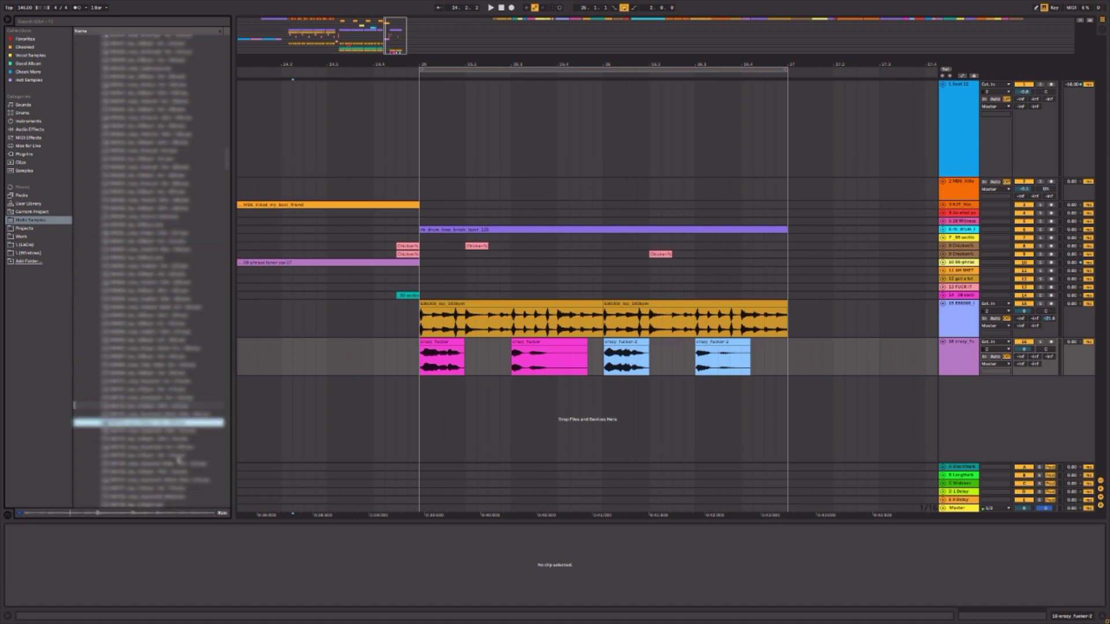
pyautogui.scroll(-3, 178, 461)
pyautogui.click(173, 423)
pyautogui.scroll(-3, 174, 426)
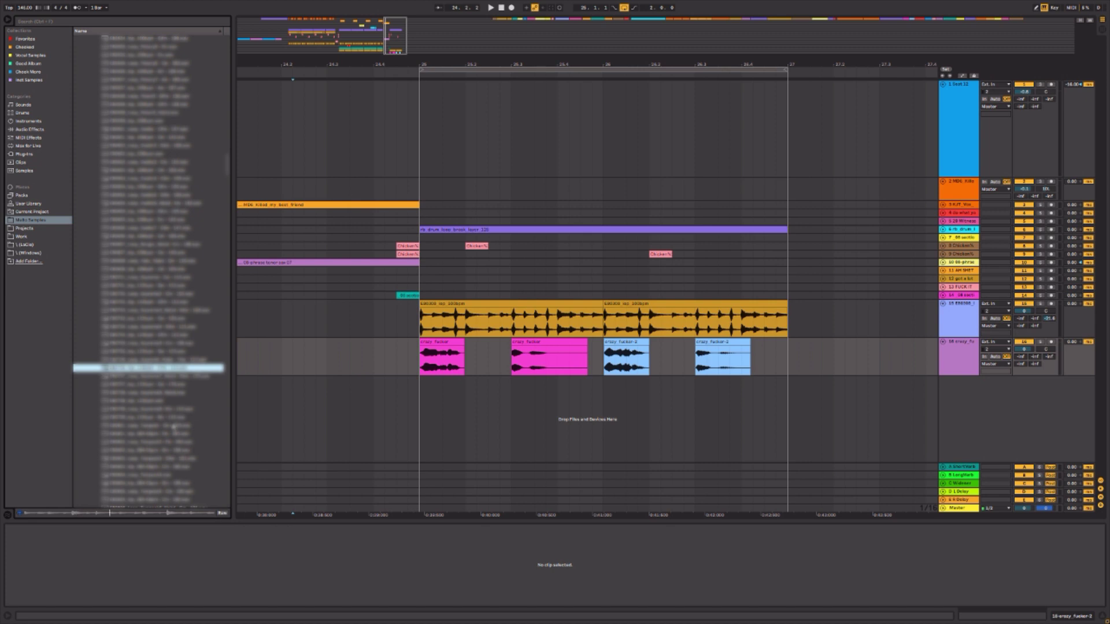
pyautogui.click(173, 427)
pyautogui.scroll(-2, 173, 428)
pyautogui.click(238, 414)
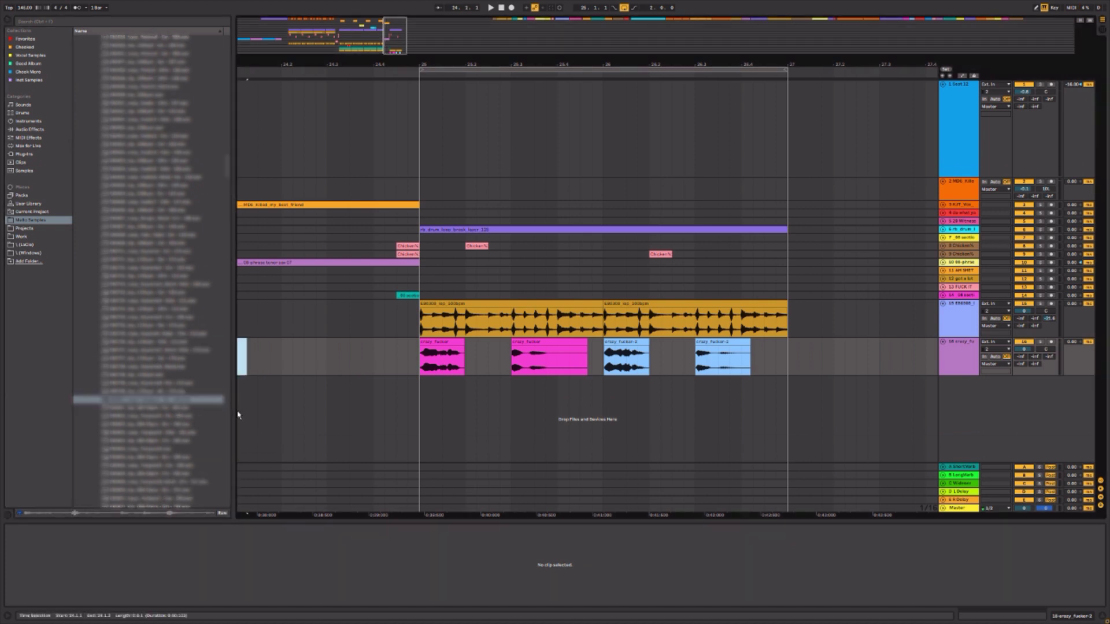
pyautogui.click(174, 399)
pyautogui.scroll(-7, 151, 405)
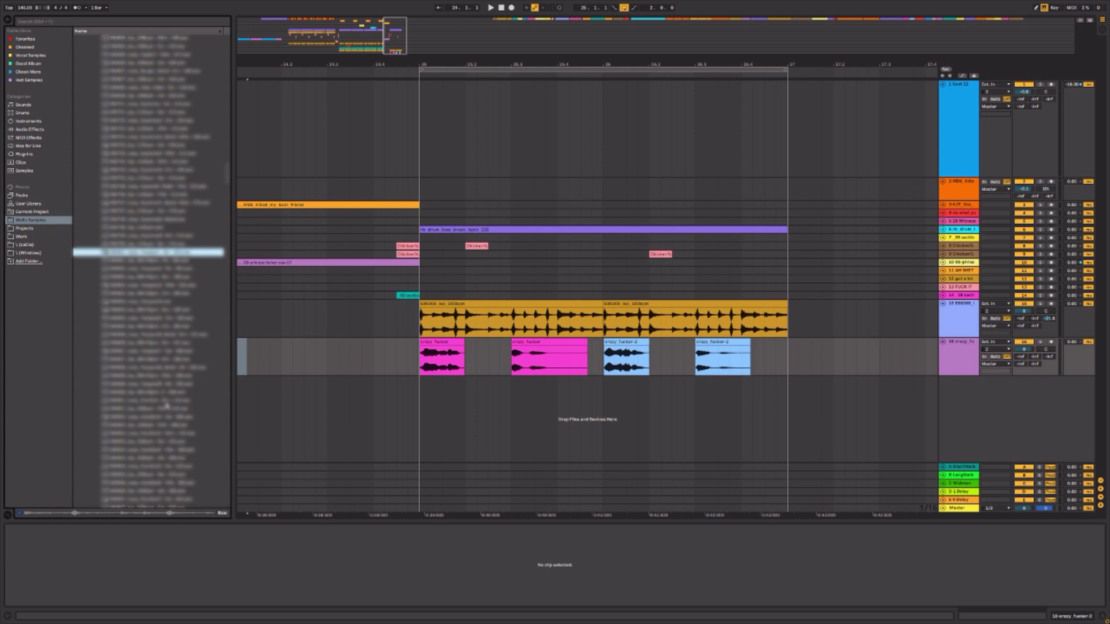
pyautogui.moveTo(143, 404); pyautogui.dragTo(438, 397)
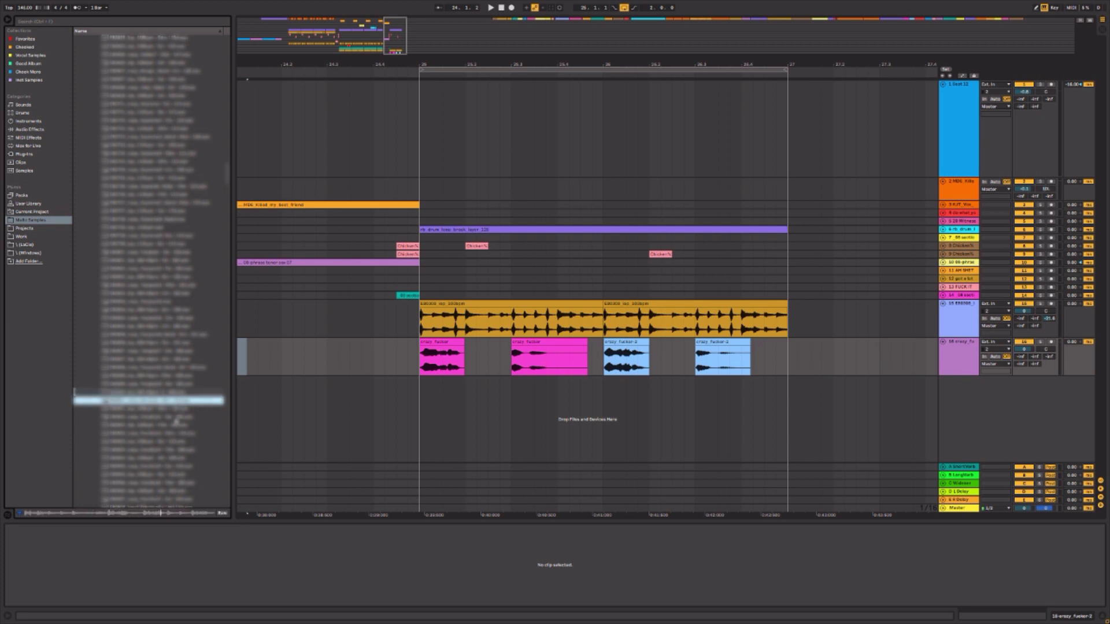
pyautogui.scroll(-1, 176, 421)
pyautogui.click(166, 393)
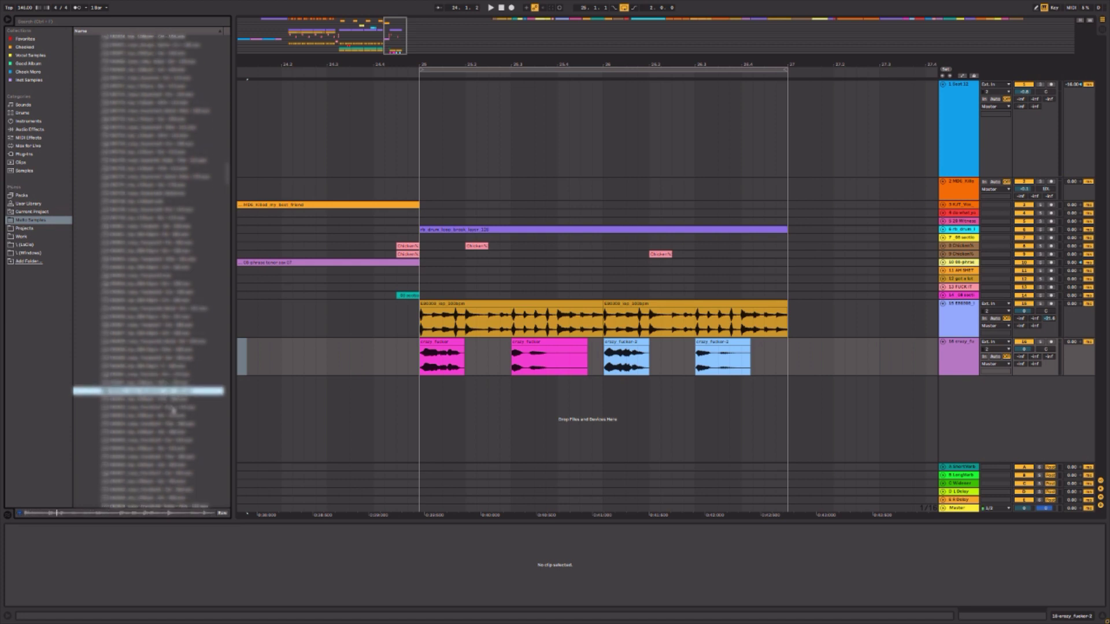
pyautogui.click(174, 409)
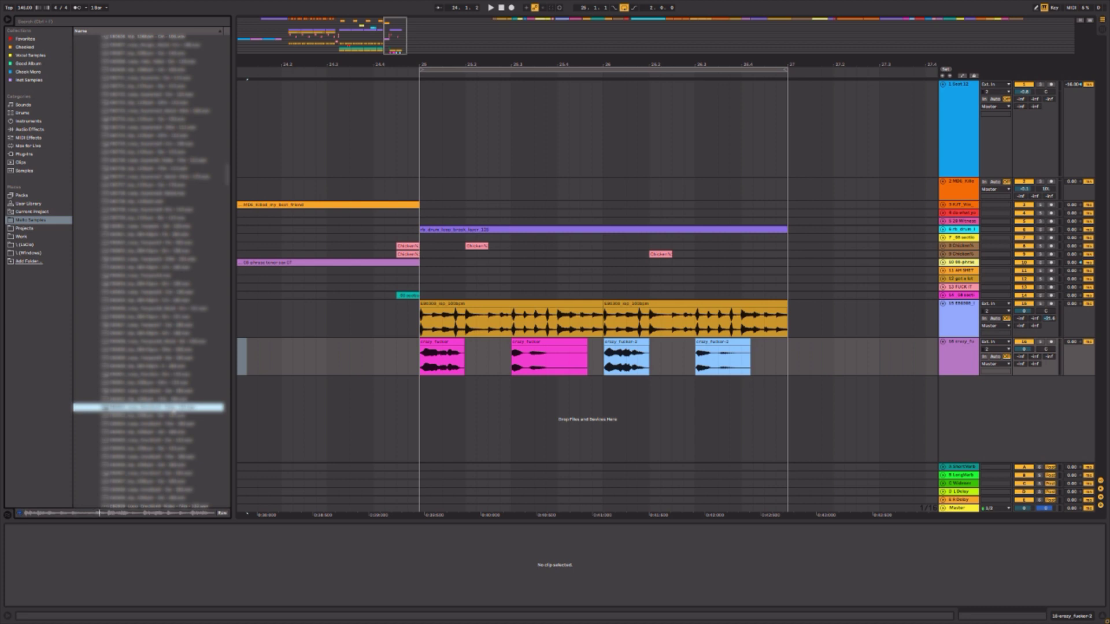
pyautogui.click(173, 427)
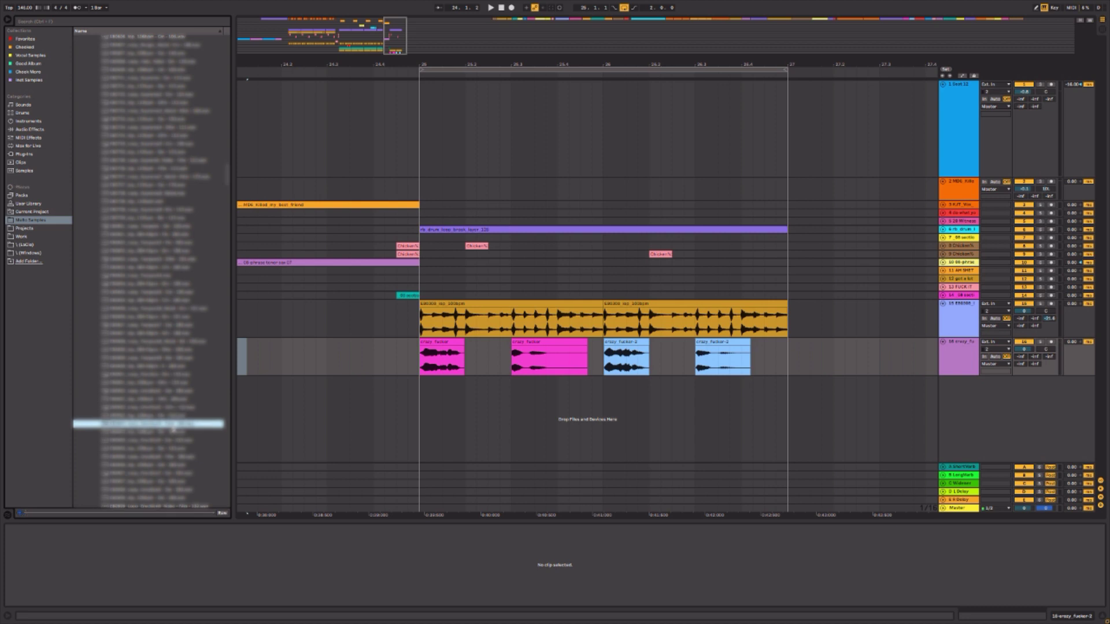
pyautogui.click(180, 441)
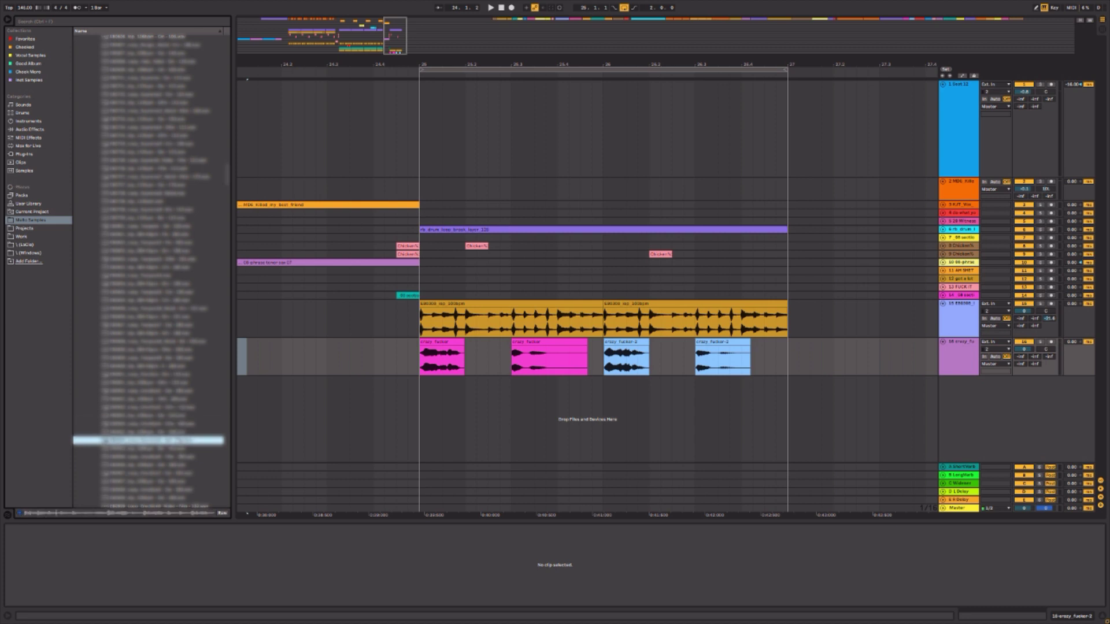
# - Play the section again and audition the "Just play it loud" vocal clip stored near bar 79
pyautogui.click(335, 429)
pyautogui.press('space')
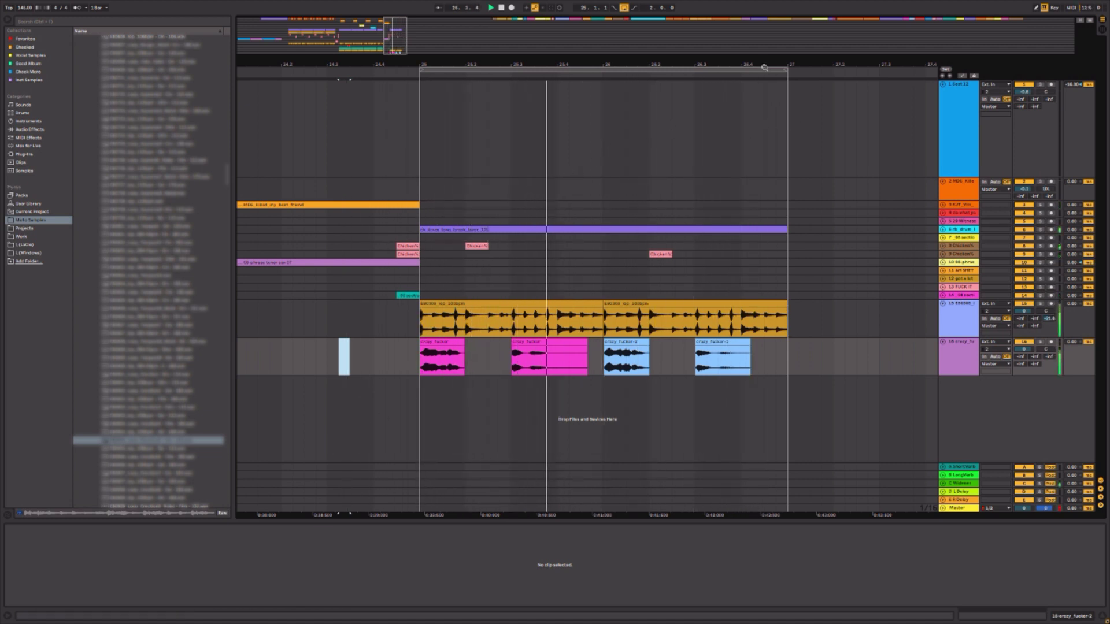
pyautogui.moveTo(763, 66); pyautogui.dragTo(391, 5)
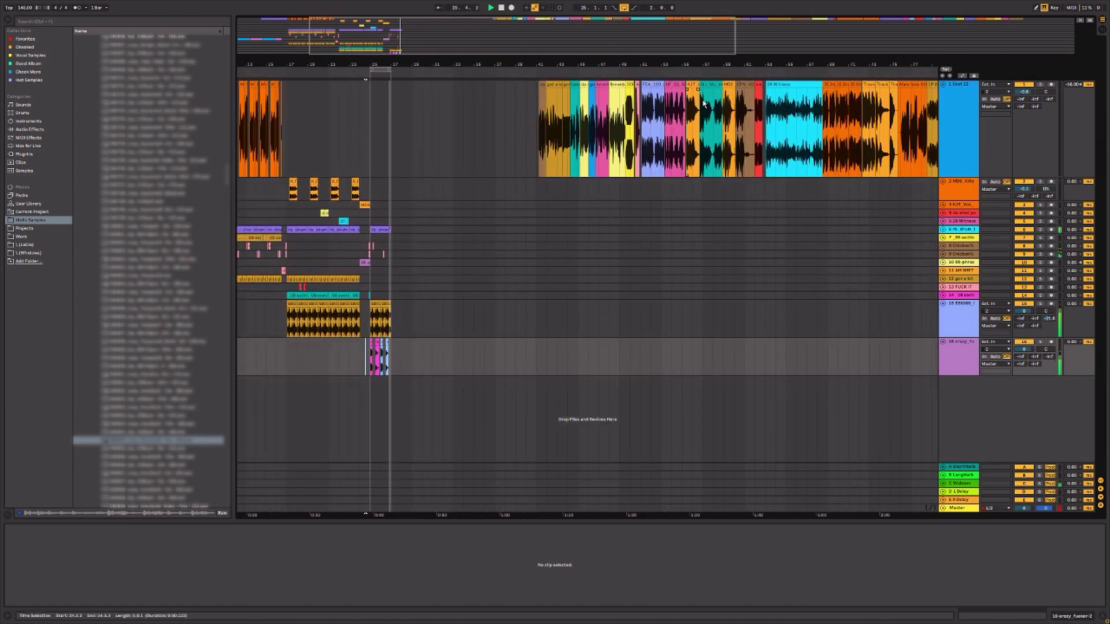
pyautogui.moveTo(745, 65); pyautogui.dragTo(474, 54)
pyautogui.hscroll(5, 474, 54)
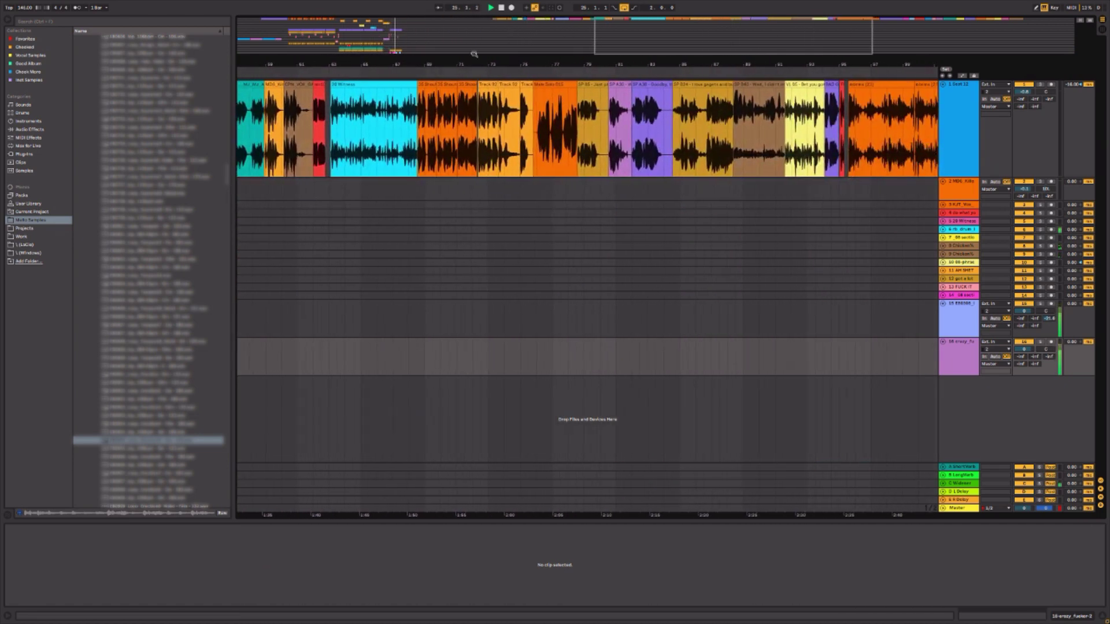
pyautogui.moveTo(557, 64); pyautogui.dragTo(467, 99)
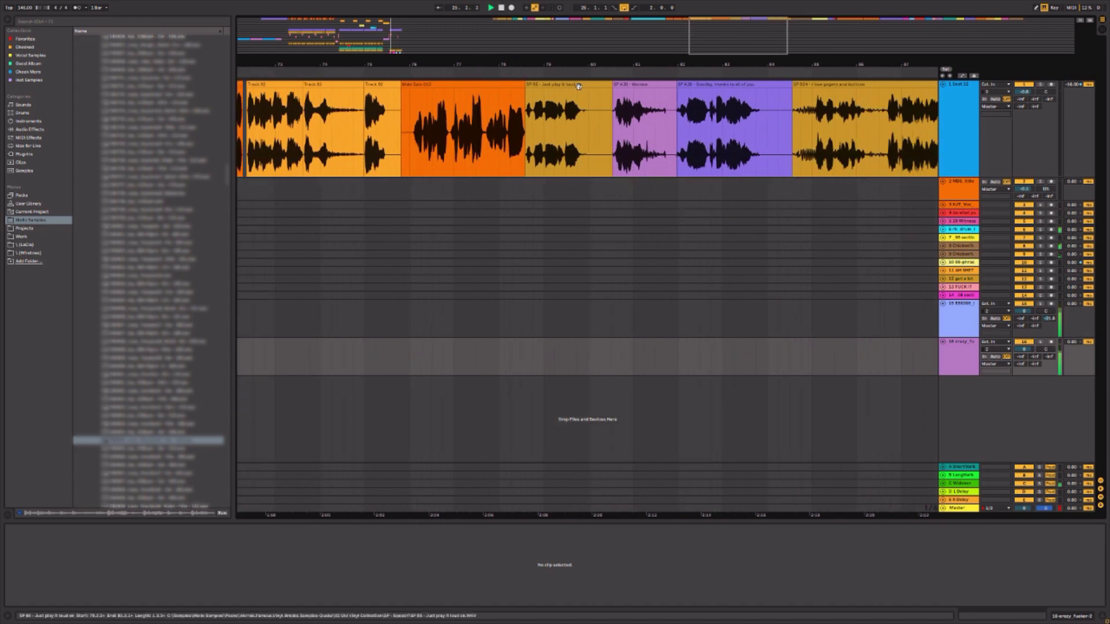
pyautogui.click(577, 83)
pyautogui.press('space')
pyautogui.moveTo(586, 61); pyautogui.dragTo(644, 20)
pyautogui.press('space')
# - Delete the chopped vocal clips and the two chicken sound effect copies from bars 25 and 26
pyautogui.click(437, 353)
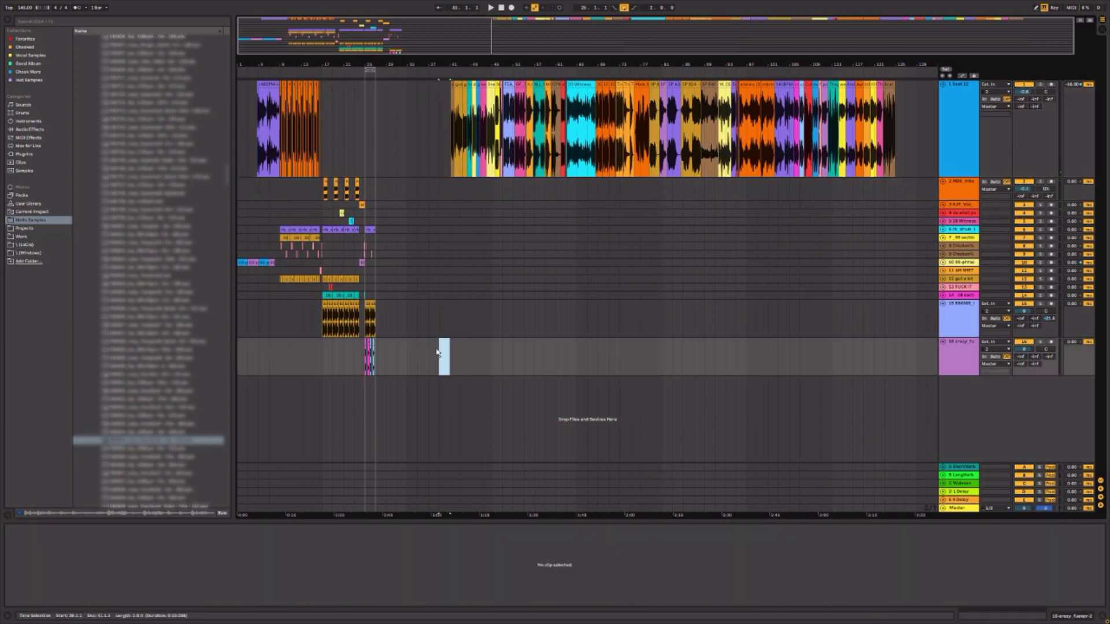
pyautogui.keyDown('shift'); pyautogui.click(351, 354); pyautogui.keyUp('shift')
pyautogui.press('Delete')
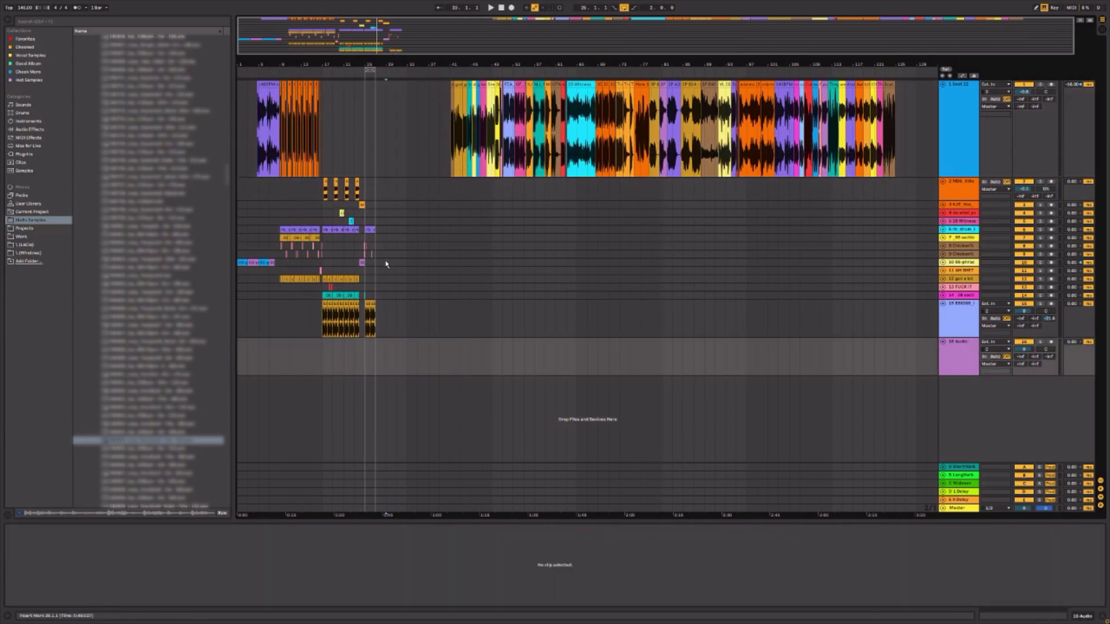
pyautogui.click(384, 262)
pyautogui.moveTo(365, 248); pyautogui.dragTo(365, 248)
pyautogui.press('Delete')
# - Audition the stored vocal clips from about bar 107 onwards and copy the TheyGotThreeChains clip
pyautogui.click(809, 85)
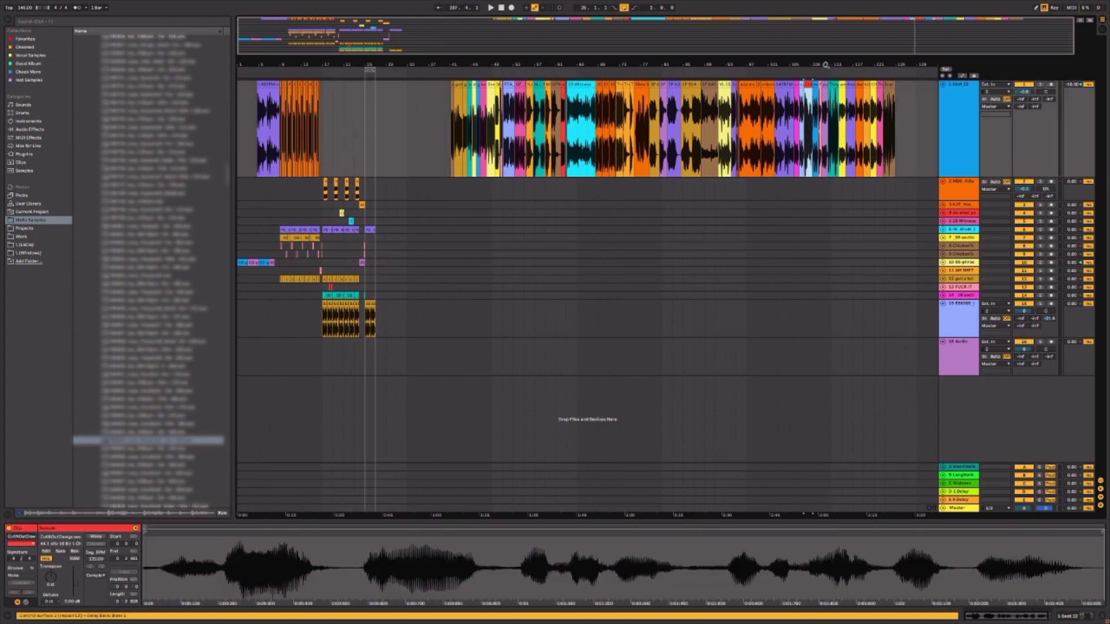
pyautogui.moveTo(826, 65); pyautogui.dragTo(577, 174)
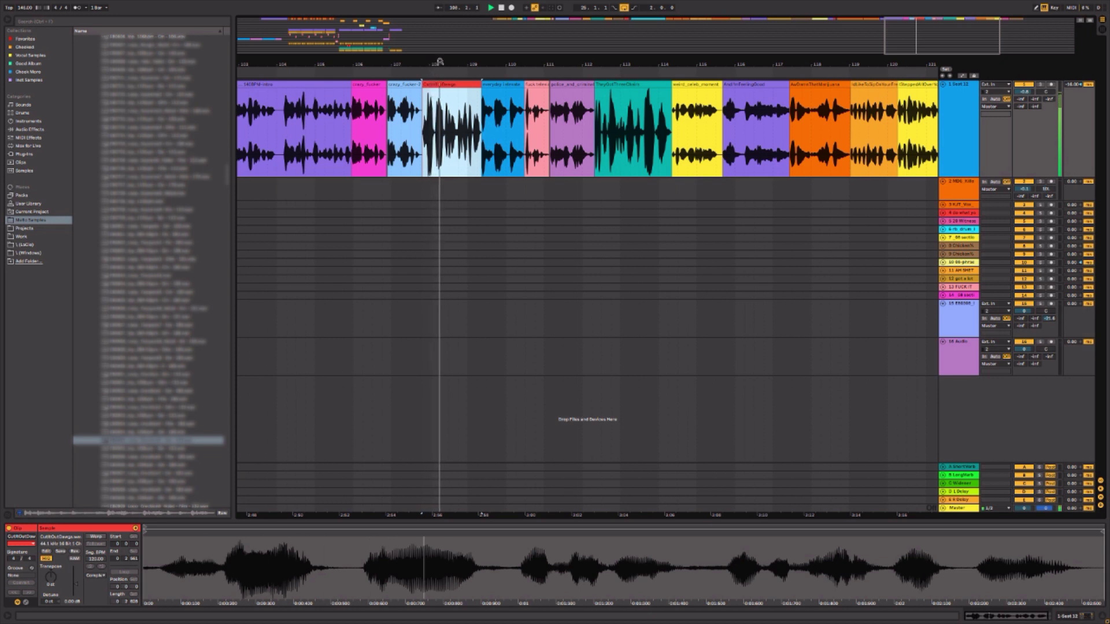
pyautogui.moveTo(433, 73); pyautogui.dragTo(308, 116)
pyautogui.press('space')
pyautogui.click(417, 84)
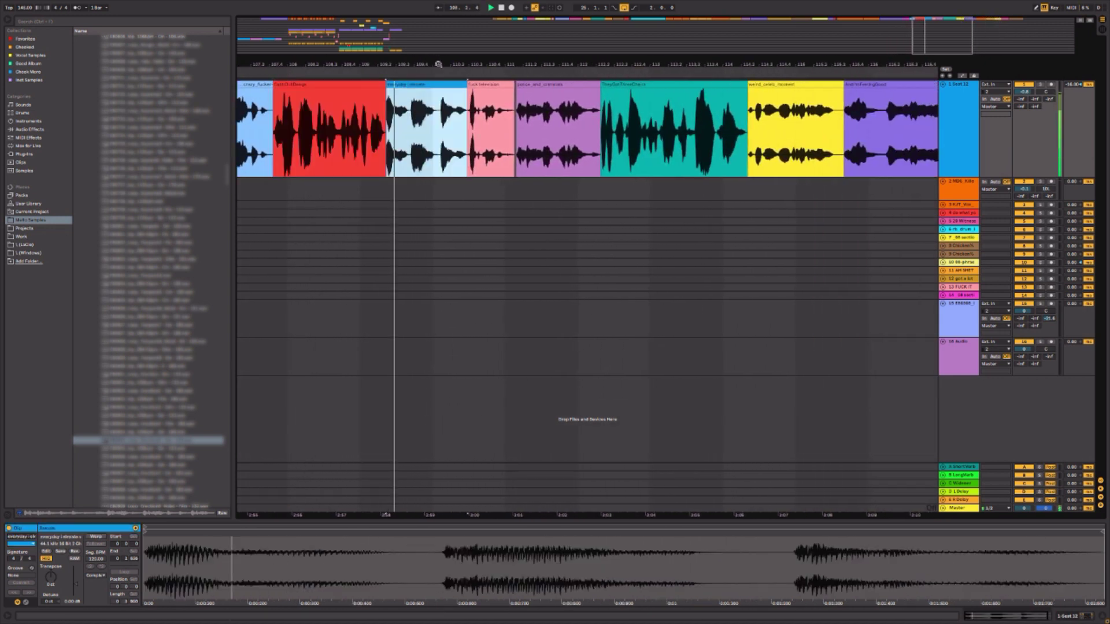
pyautogui.click(555, 84)
pyautogui.click(620, 81)
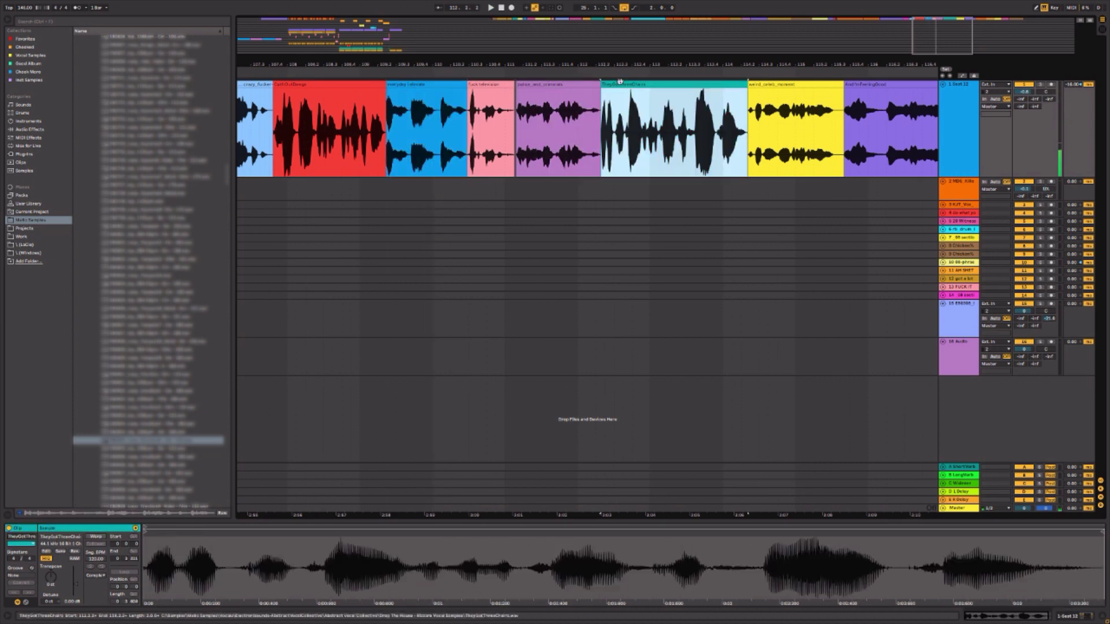
# - Paste the TheyGotThreeChains vocal clip onto the empty audio track at bar 25 and play it back
pyautogui.moveTo(671, 66); pyautogui.dragTo(710, 66)
pyautogui.click(385, 122)
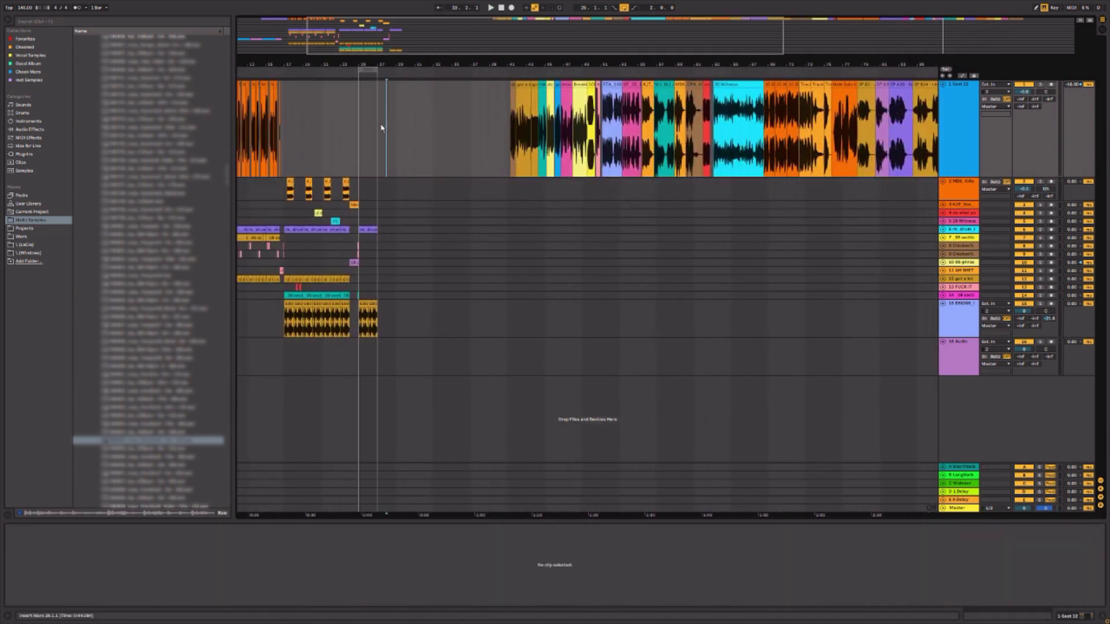
pyautogui.click(408, 356)
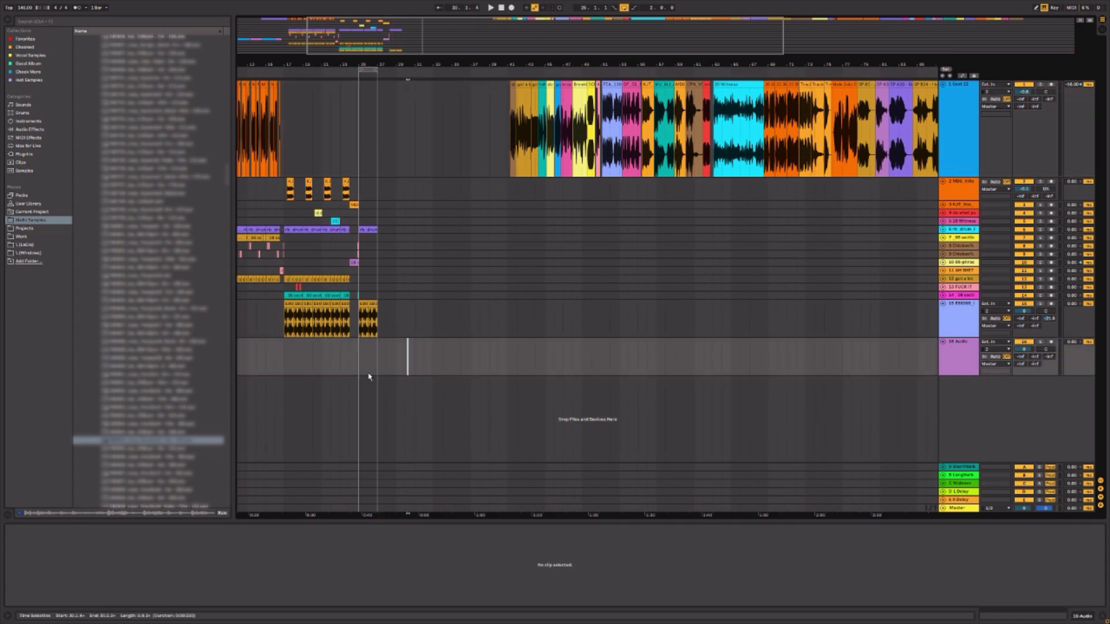
pyautogui.moveTo(341, 64); pyautogui.dragTo(384, 145)
pyautogui.hotkey('ctrl', 'v')
pyautogui.press('space')
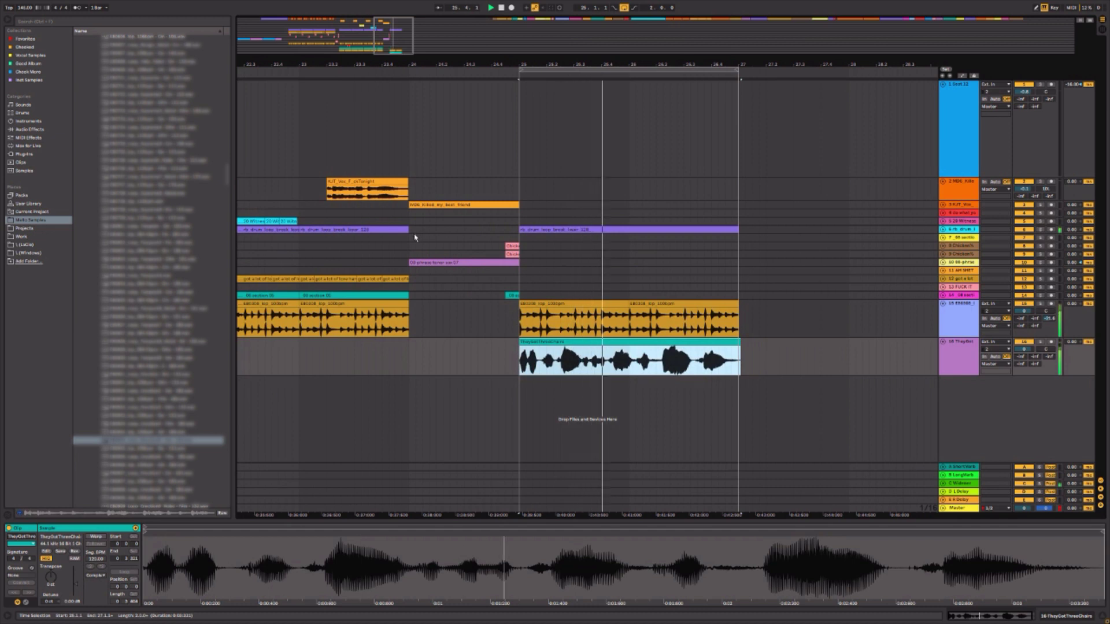
# - Play the arrangement from about bar 22 through the breakdown into the new vocal section
pyautogui.click(511, 375)
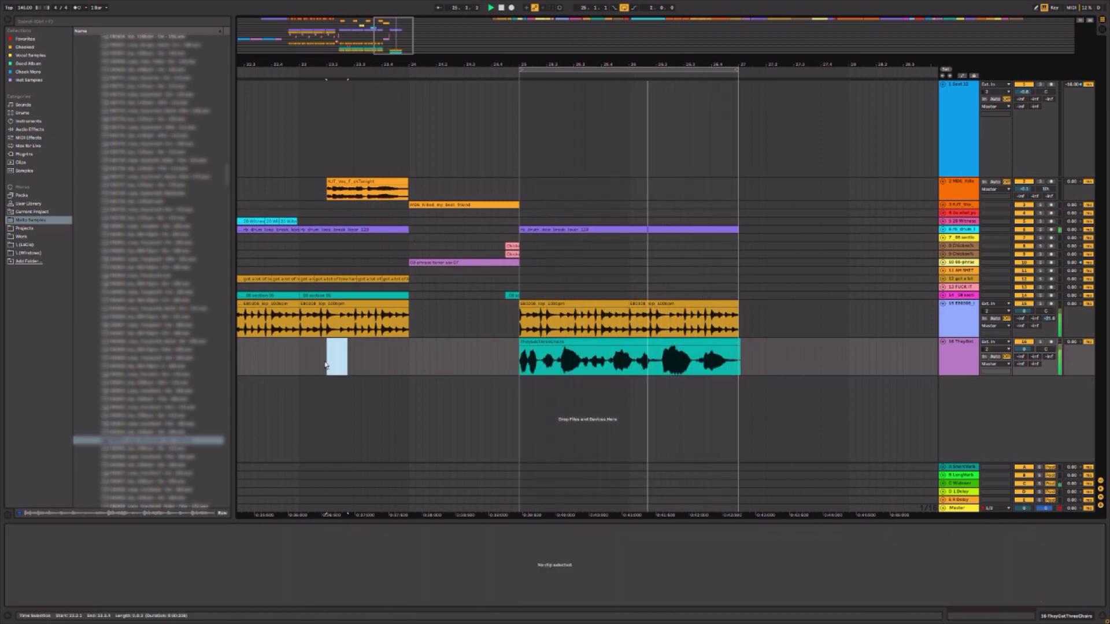
pyautogui.click(259, 360)
pyautogui.press('space')
pyautogui.press('space')
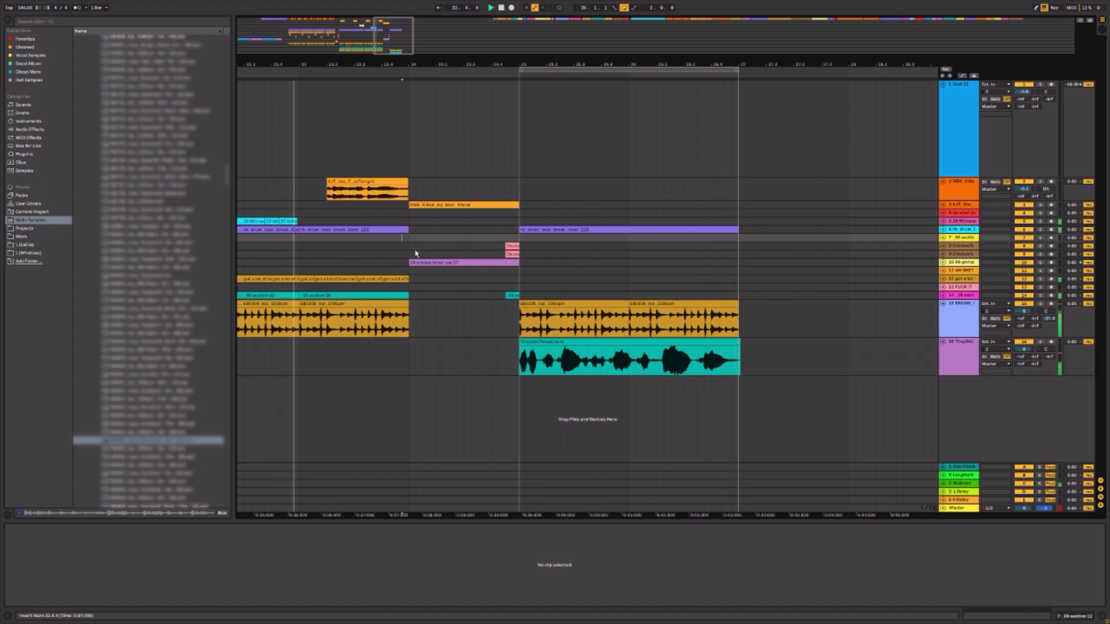
# - Duplicate the tenor sax phrase track and delete the copied clip at bar 24 from the duplicate
pyautogui.click(445, 262)
pyautogui.press('-')
pyautogui.press('-')
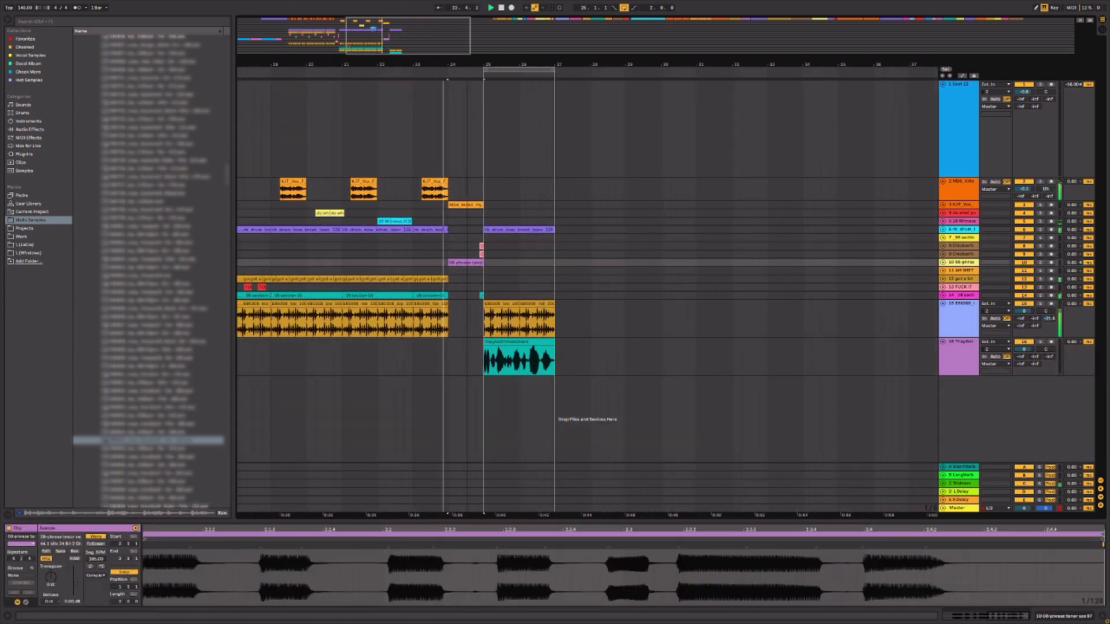
pyautogui.rightClick(968, 263)
pyautogui.click(985, 280)
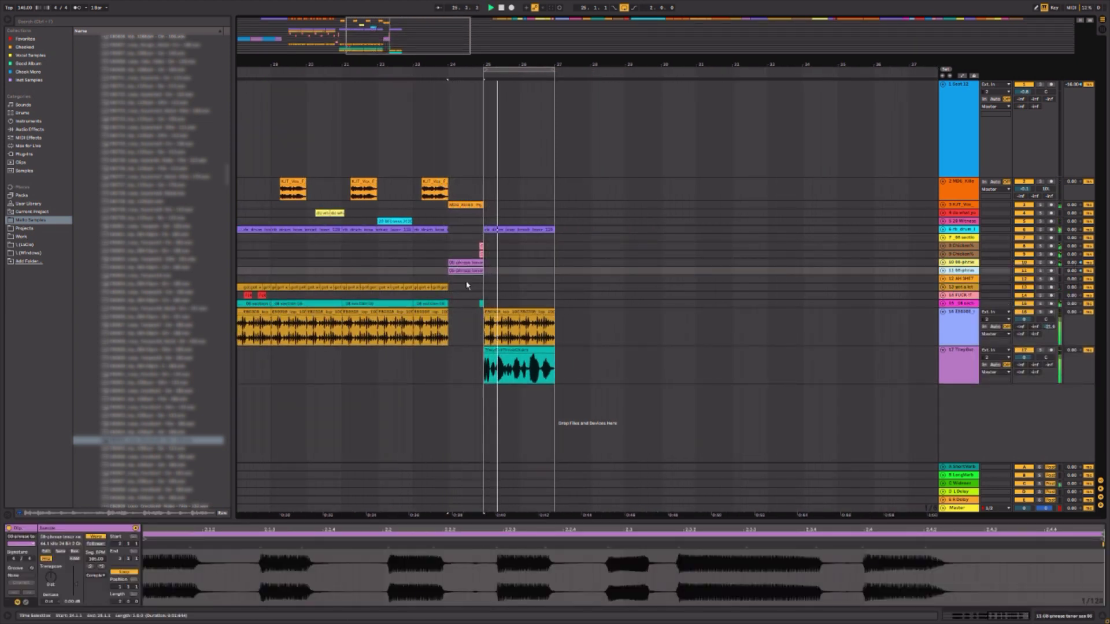
pyautogui.press('Delete')
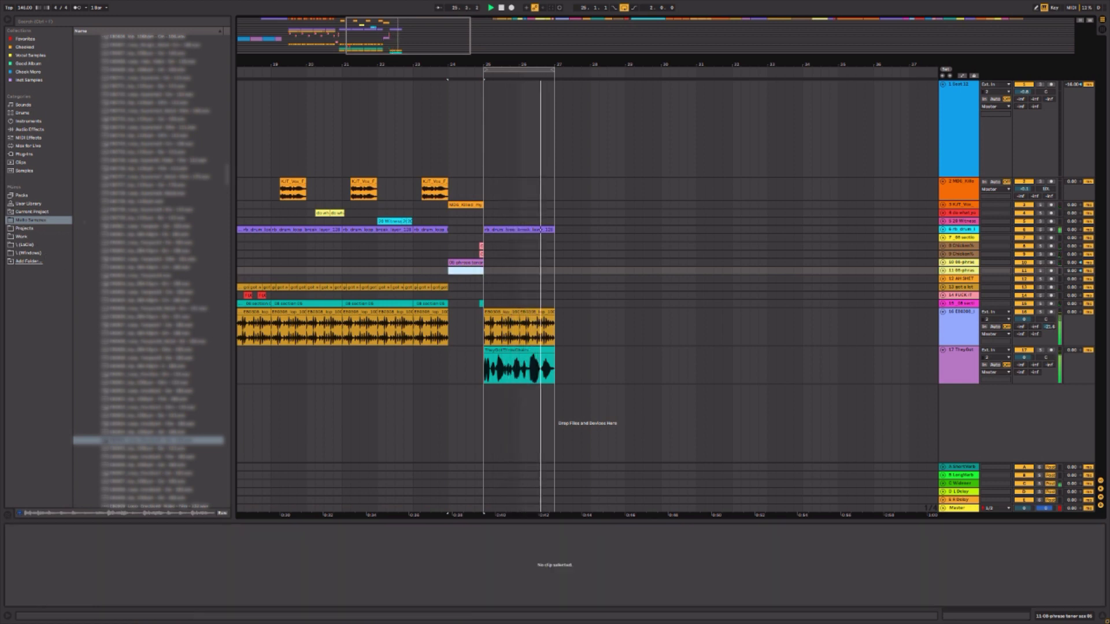
# - Collapse the expanded sample folders and show the bar 24 tenor sax clip's source sample in the browser
pyautogui.scroll(5, 163, 193)
pyautogui.moveTo(226, 173); pyautogui.dragTo(226, 46)
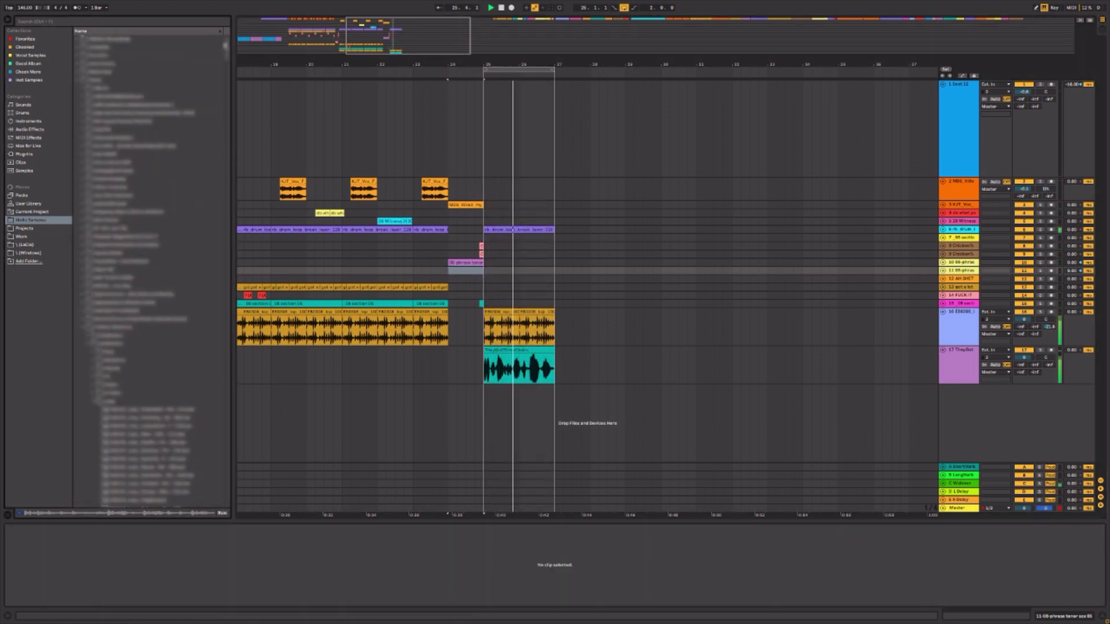
pyautogui.doubleClick(130, 328)
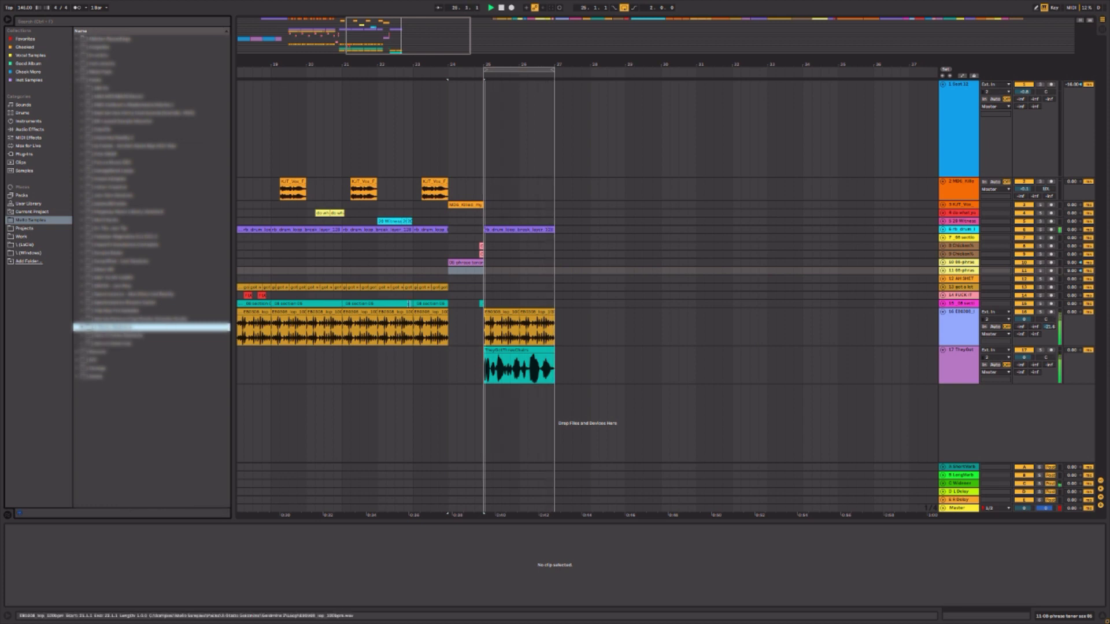
pyautogui.rightClick(470, 263)
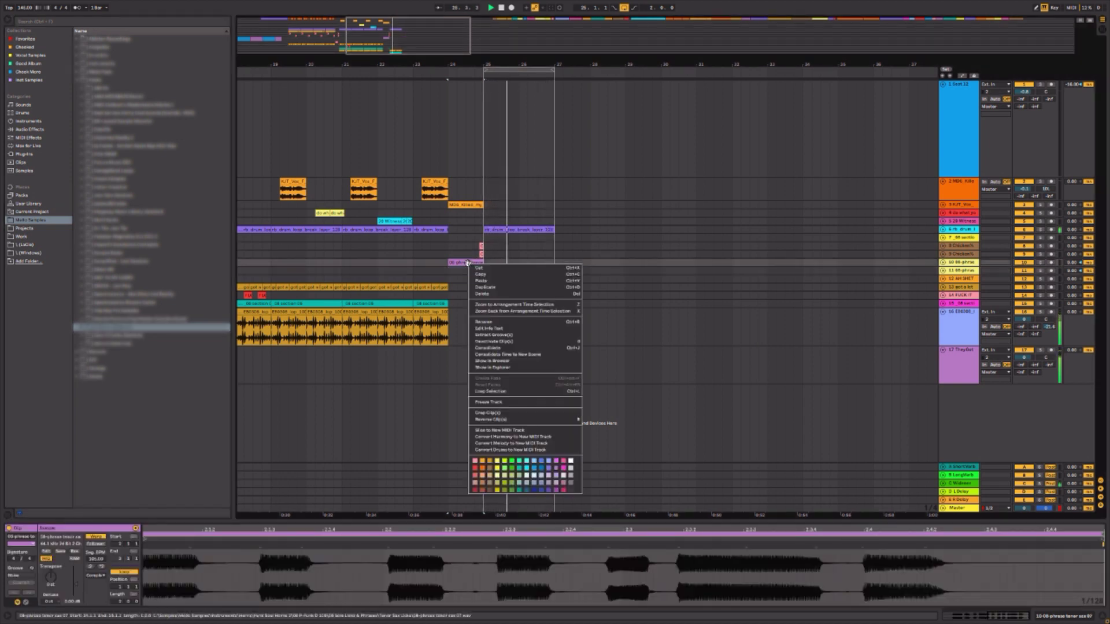
pyautogui.click(504, 365)
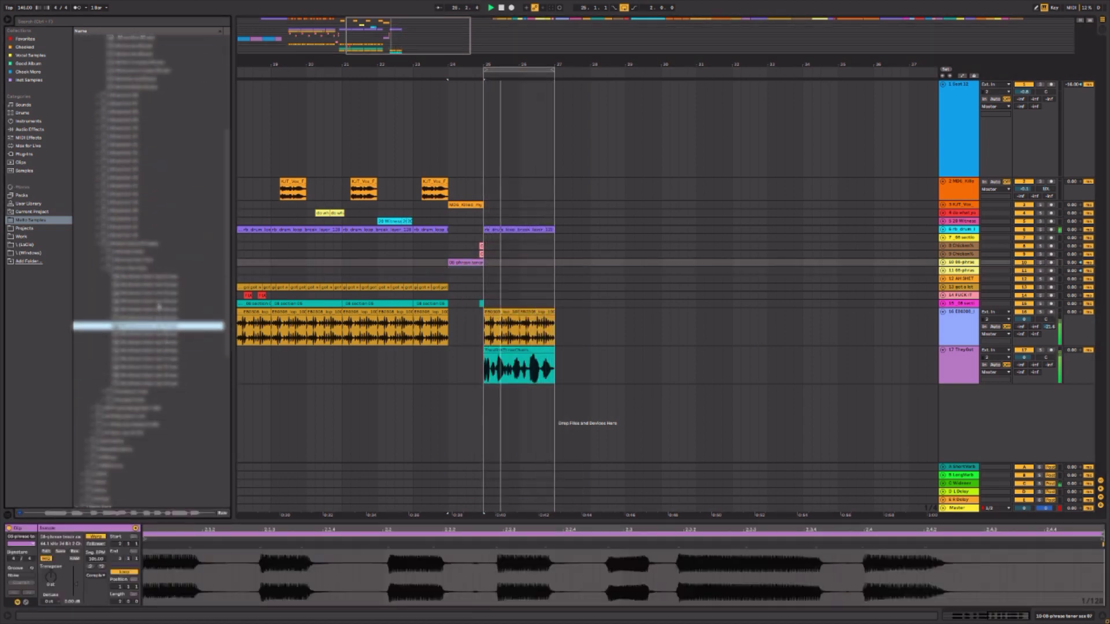
# - Place the tenor sax 01 phrase on a new audio track at bar 25
pyautogui.moveTo(155, 277); pyautogui.dragTo(480, 411)
pyautogui.click(478, 411)
pyautogui.click(484, 410)
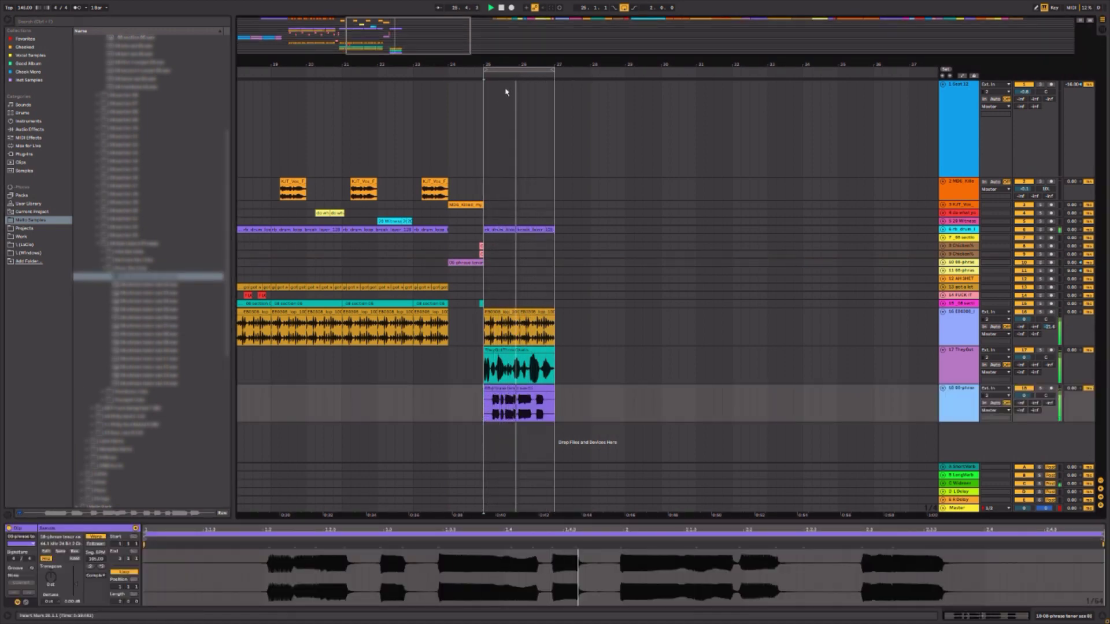
# - Stop playback and replace the tenor sax clip at bar 25 with the tenor sax 02 phrase
pyautogui.moveTo(508, 65); pyautogui.dragTo(506, 104)
pyautogui.press('space')
pyautogui.click(490, 390)
pyautogui.press('Delete')
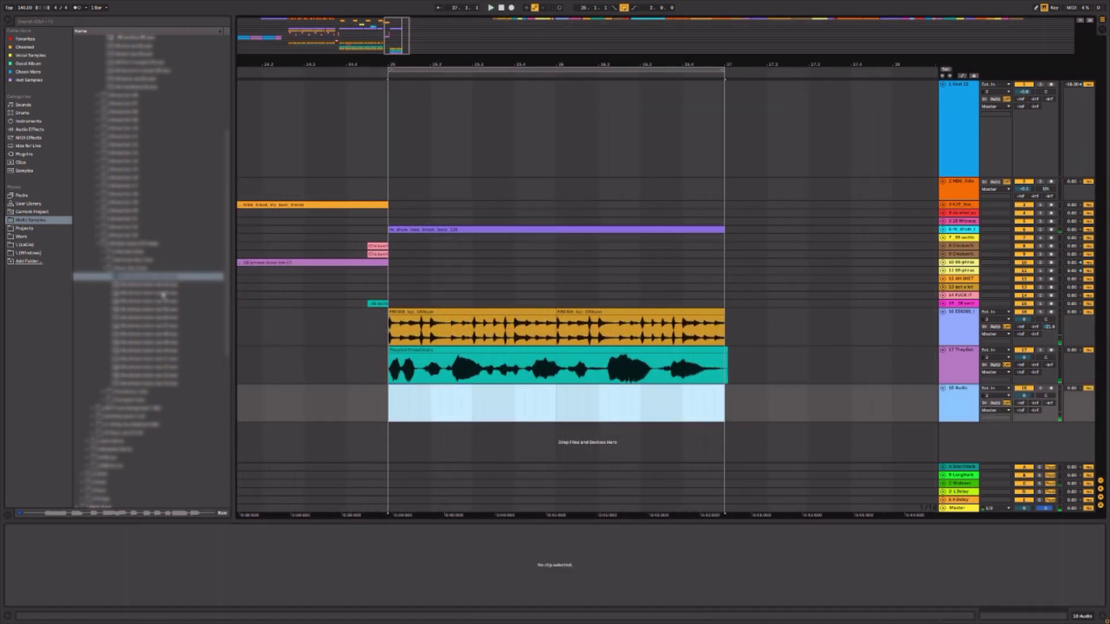
pyautogui.click(166, 287)
pyautogui.hotkey('ctrl', 'z')
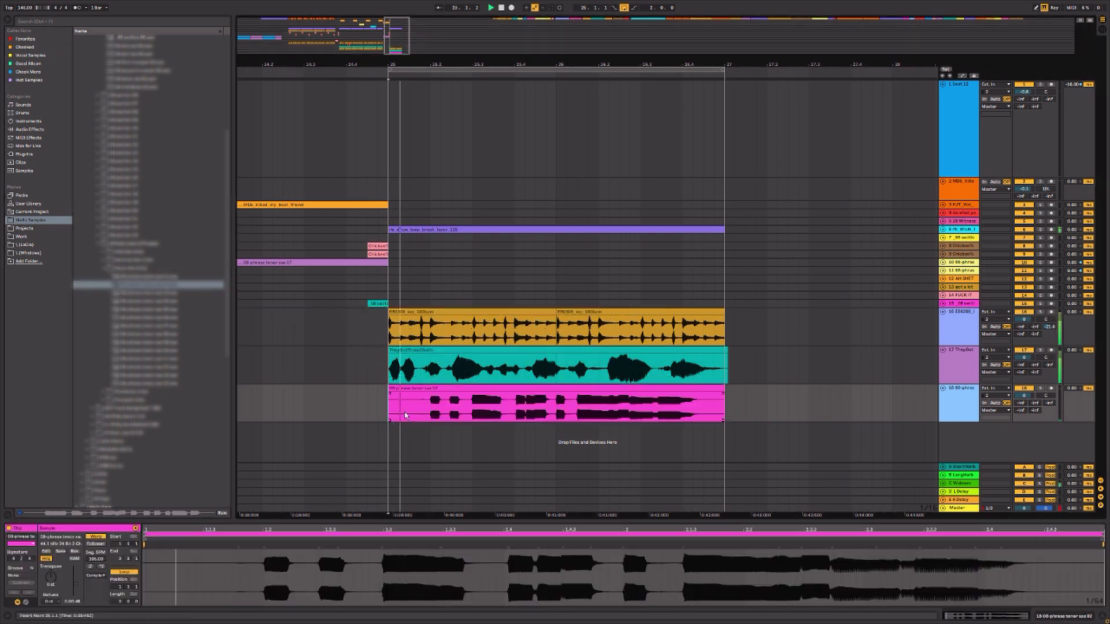
# - Shift the TheyGotThreeChains vocal clip to beat 3 of bar 25 and play it against the sax phrase
pyautogui.moveTo(431, 355); pyautogui.dragTo(515, 355)
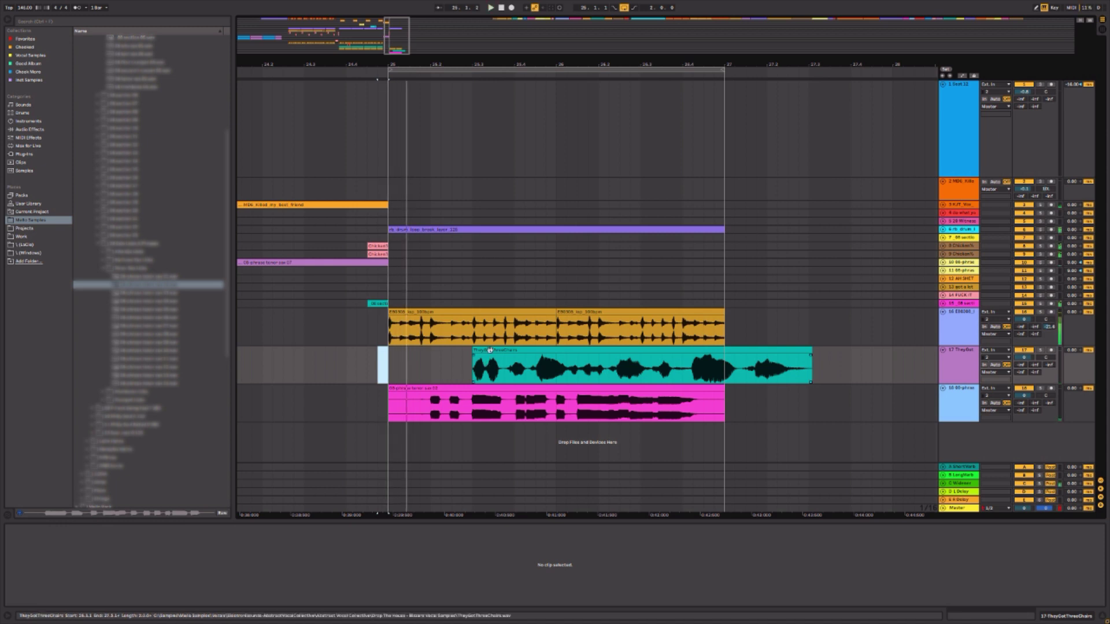
pyautogui.press('space')
pyautogui.press('space')
# - Split the sax clip at beat 2 of bar 25, move the remainder to about the middle of bar 26 on the same track, and play it
pyautogui.click(432, 408)
pyautogui.hotkey('ctrl', 'e')
pyautogui.click(413, 383)
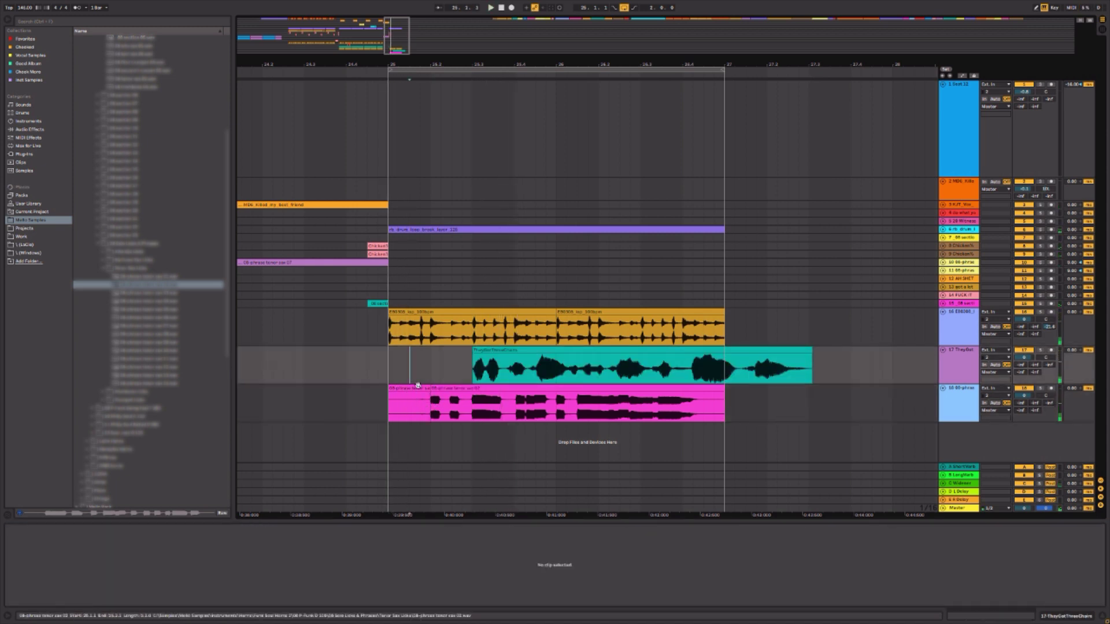
pyautogui.click(418, 388)
pyautogui.press('Delete')
pyautogui.click(454, 387)
pyautogui.moveTo(454, 387); pyautogui.dragTo(566, 402)
pyautogui.click(432, 400)
pyautogui.hotkey('ctrl', 'e')
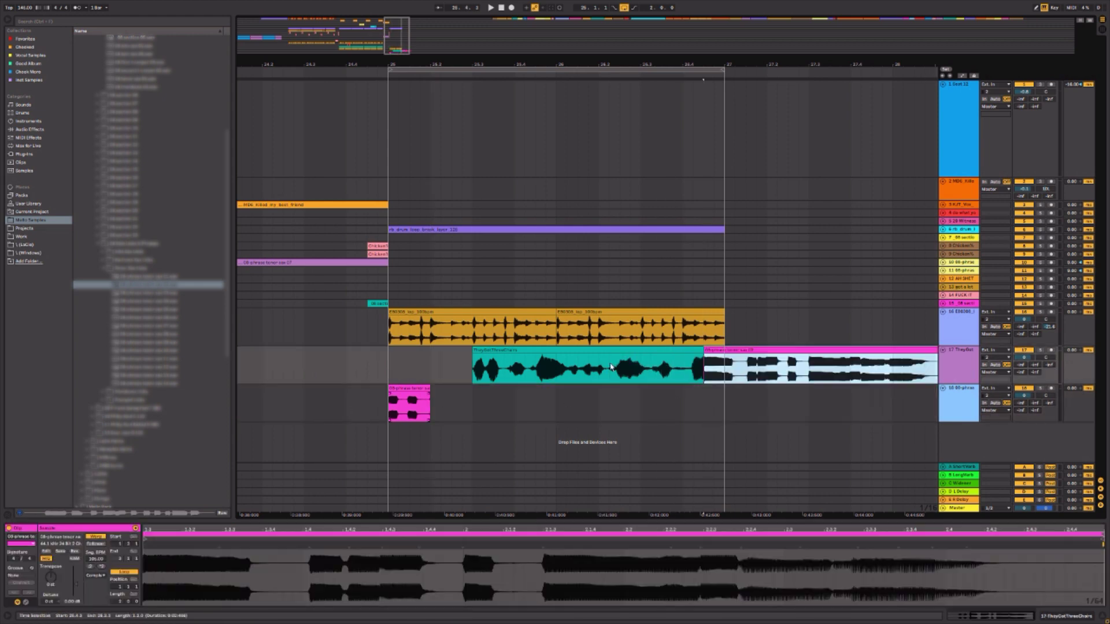
pyautogui.moveTo(611, 366); pyautogui.dragTo(648, 390)
pyautogui.click(348, 404)
pyautogui.press('space')
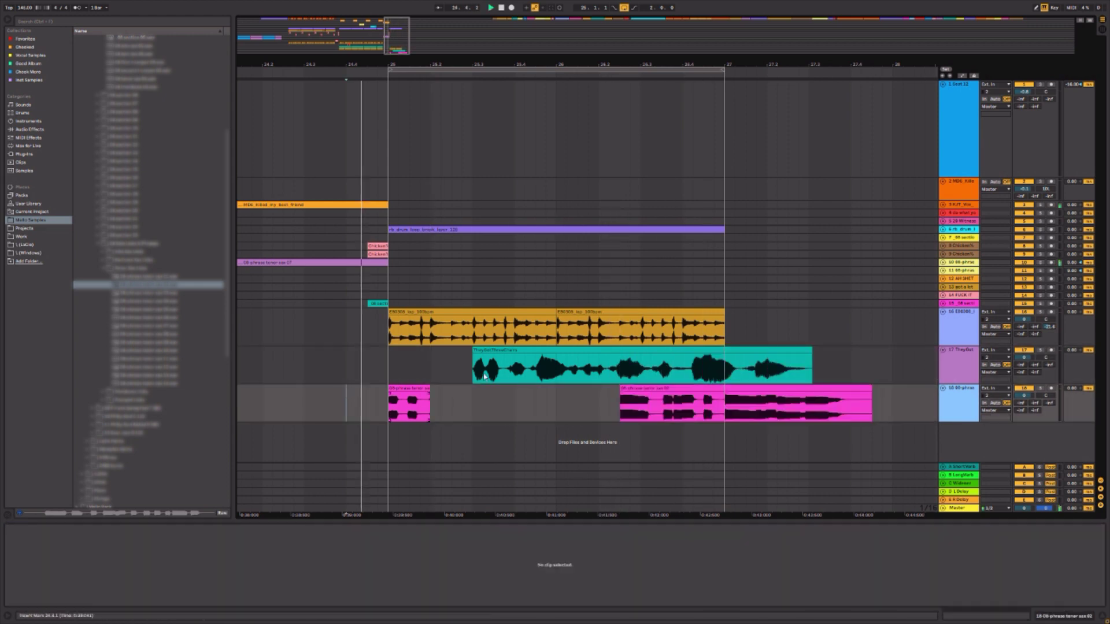
# - Move the vocal to beat 2 of bar 25 and split off its first short piece, leaving a gap before the rest
pyautogui.moveTo(502, 351)
pyautogui.mouseDown()
pyautogui.moveTo(460, 363)
pyautogui.moveTo(506, 352)
pyautogui.mouseUp()
pyautogui.press('space')
pyautogui.press('space')
pyautogui.press('space')
pyautogui.hotkey('ctrl', '4')
pyautogui.click(467, 365)
pyautogui.hotkey('ctrl', 'e')
pyautogui.moveTo(398, 367); pyautogui.dragTo(402, 369)
pyautogui.press('space')
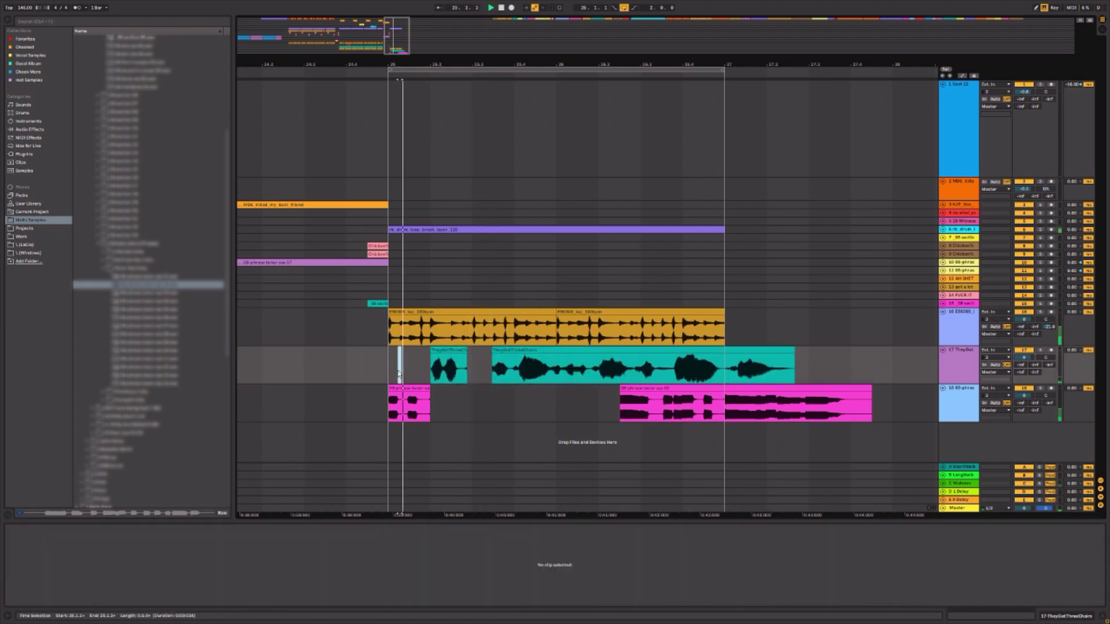
# - Split the remaining vocal into three pieces, spacing them out so the last one starts around bar 27
pyautogui.click(554, 374)
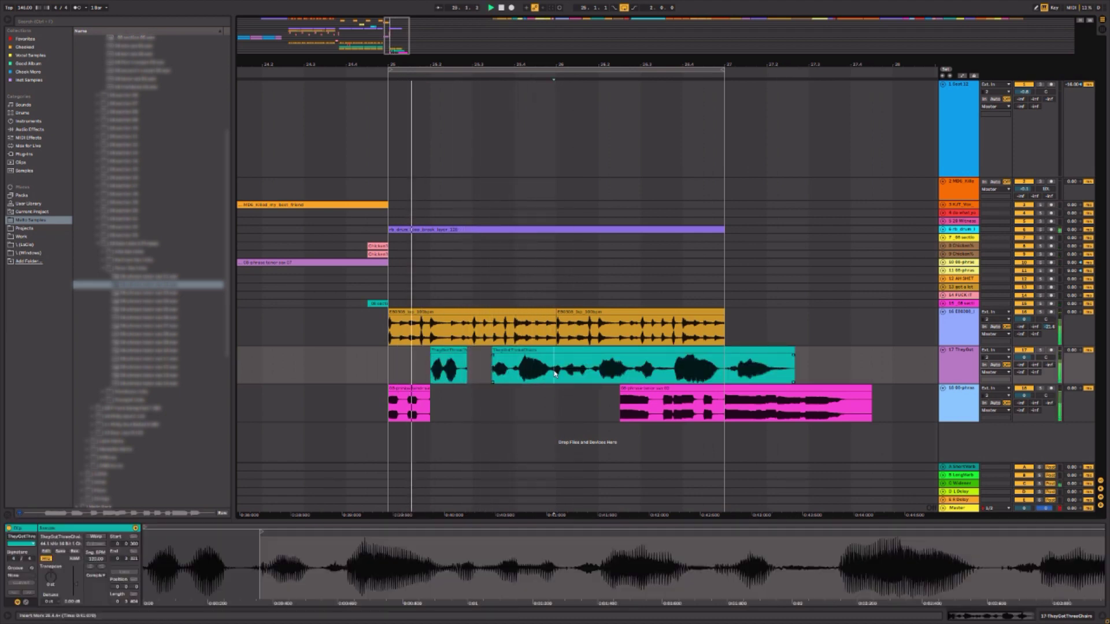
pyautogui.hotkey('ctrl', 'e')
pyautogui.moveTo(570, 359); pyautogui.dragTo(610, 359)
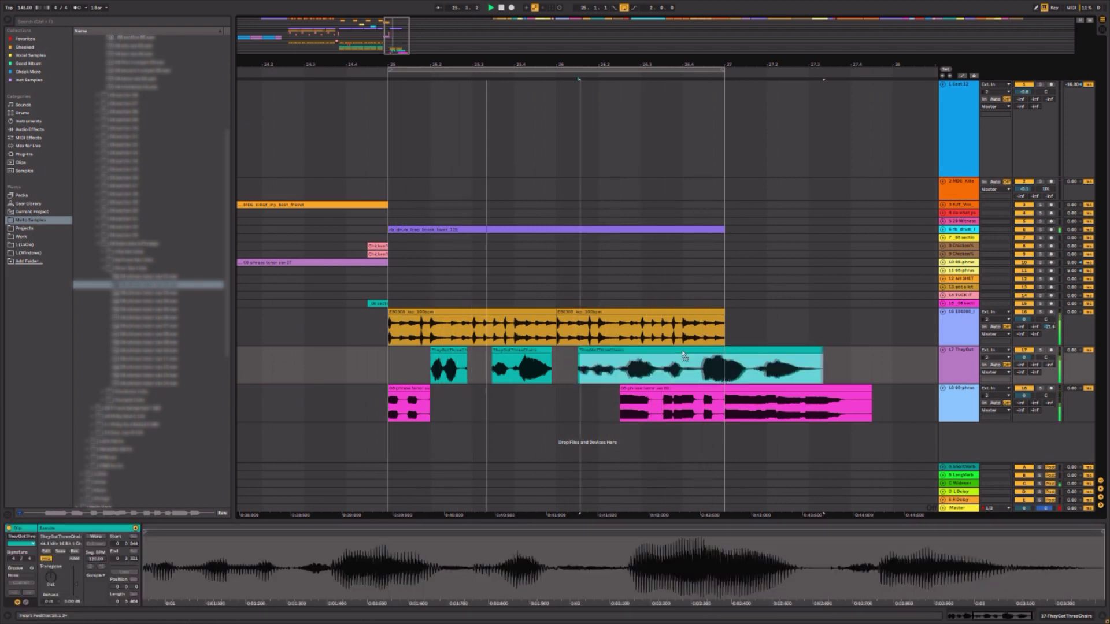
pyautogui.click(662, 375)
pyautogui.hotkey('ctrl', 'e')
pyautogui.moveTo(716, 350); pyautogui.dragTo(788, 350)
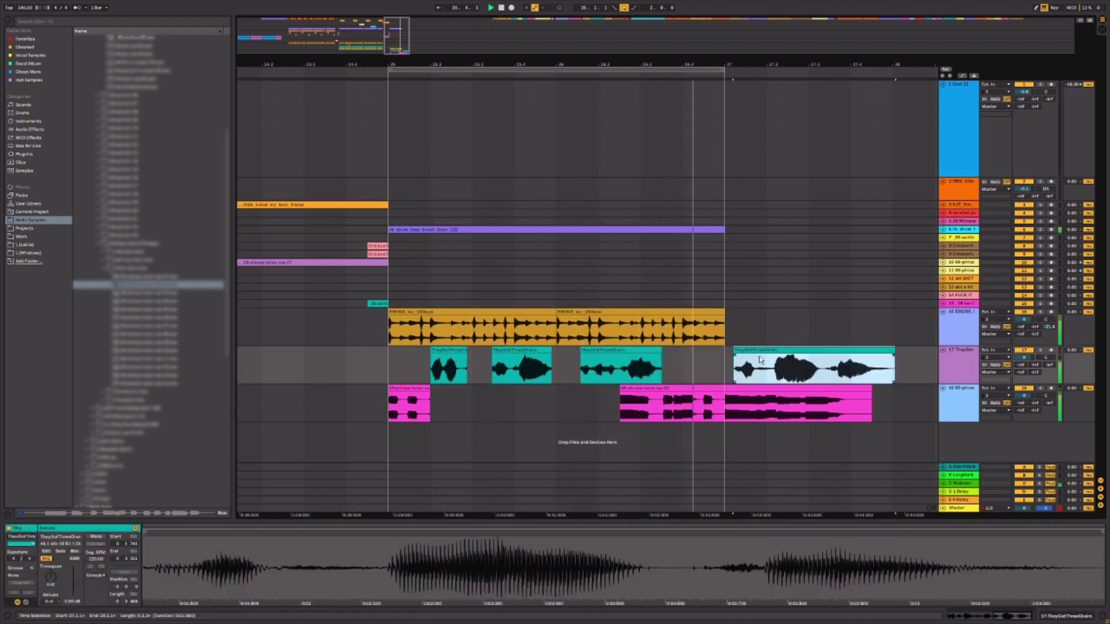
# - Extend the loop region to four bars from bar 25 and duplicate the bar 25–26 drum loops onto bars 27–28
pyautogui.moveTo(717, 65); pyautogui.dragTo(831, 86)
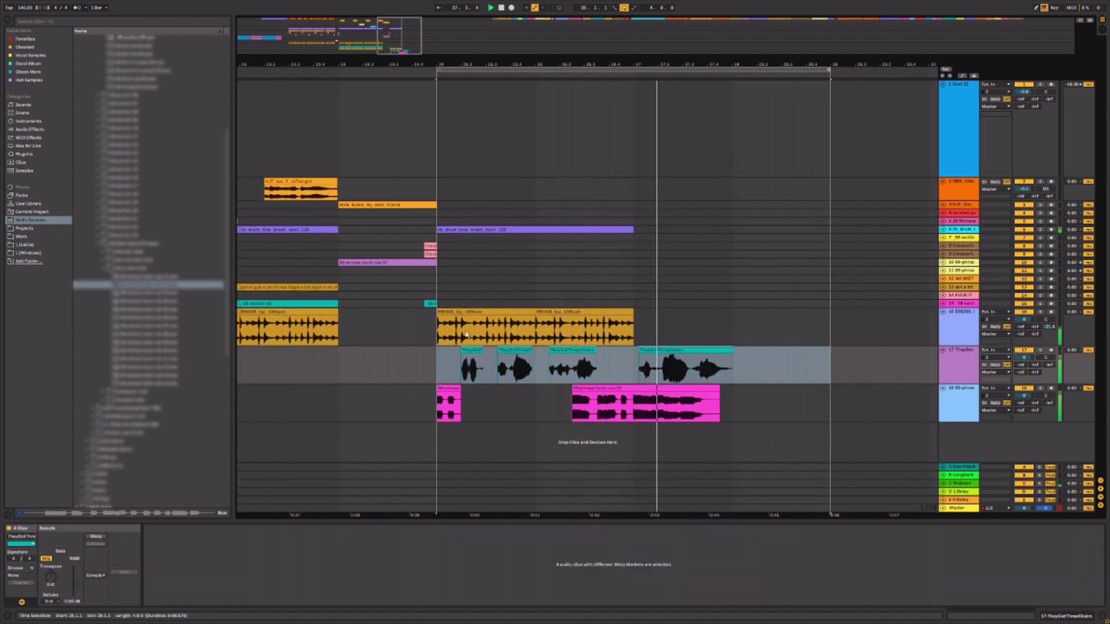
pyautogui.moveTo(438, 332); pyautogui.dragTo(635, 230)
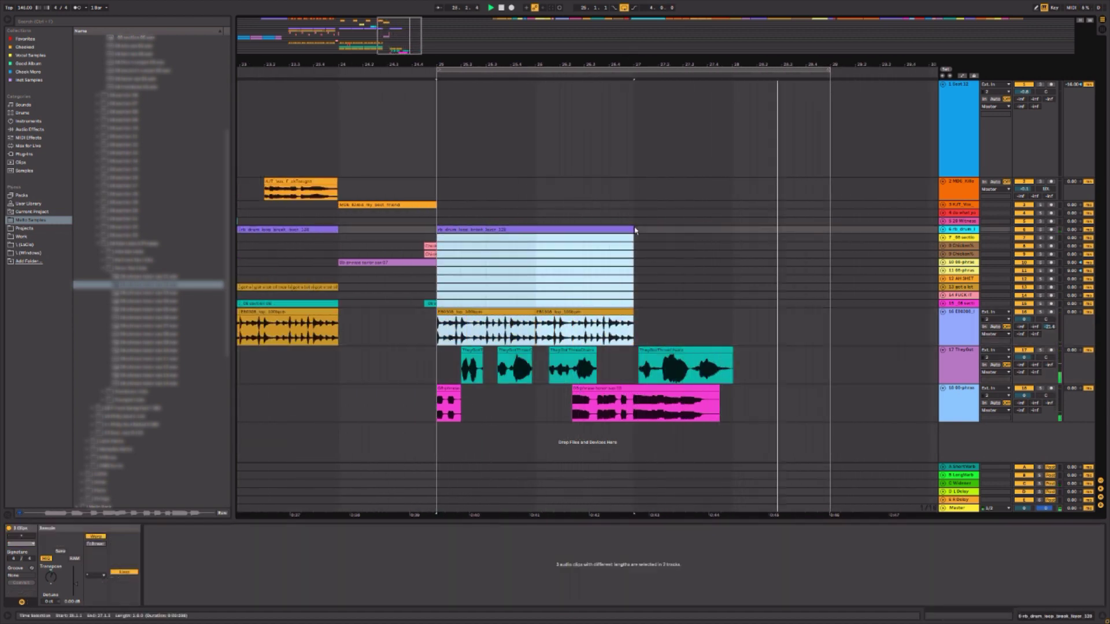
pyautogui.hotkey('ctrl', 'd')
pyautogui.click(379, 328)
pyautogui.click(418, 368)
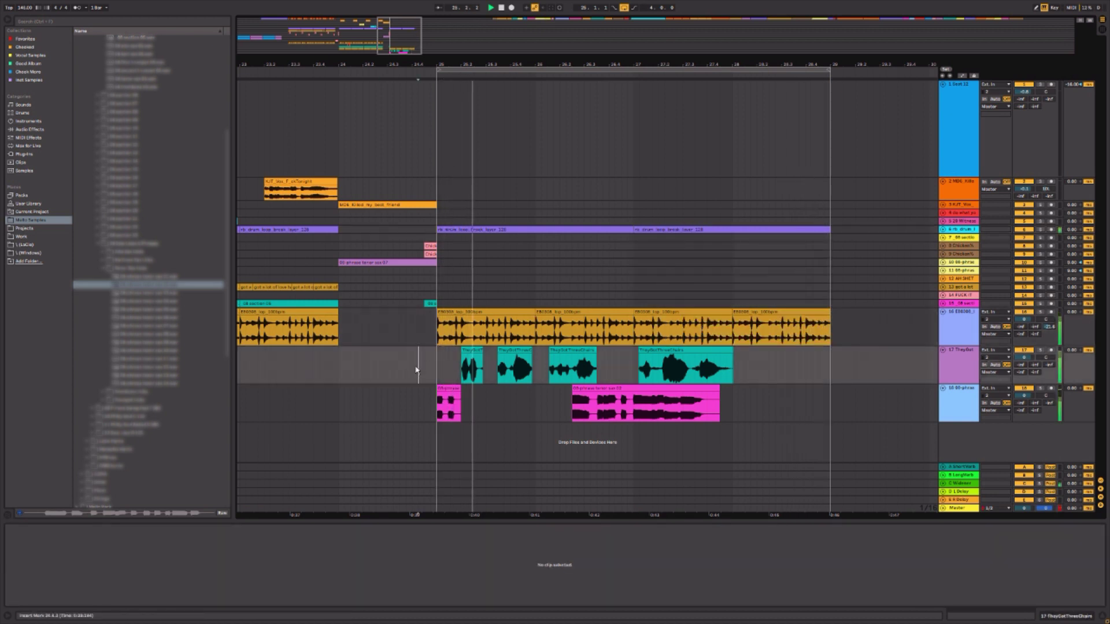
# - Split the second sax clip at bar 27, placing a piece at beat 3 of bar 25 and leaving the tail in bar 27
pyautogui.click(636, 407)
pyautogui.hotkey('ctrl', 'e')
pyautogui.moveTo(647, 388); pyautogui.dragTo(499, 389)
pyautogui.click(689, 406)
pyautogui.hotkey('ctrl', 'e')
pyautogui.hotkey('ctrl', 'z')
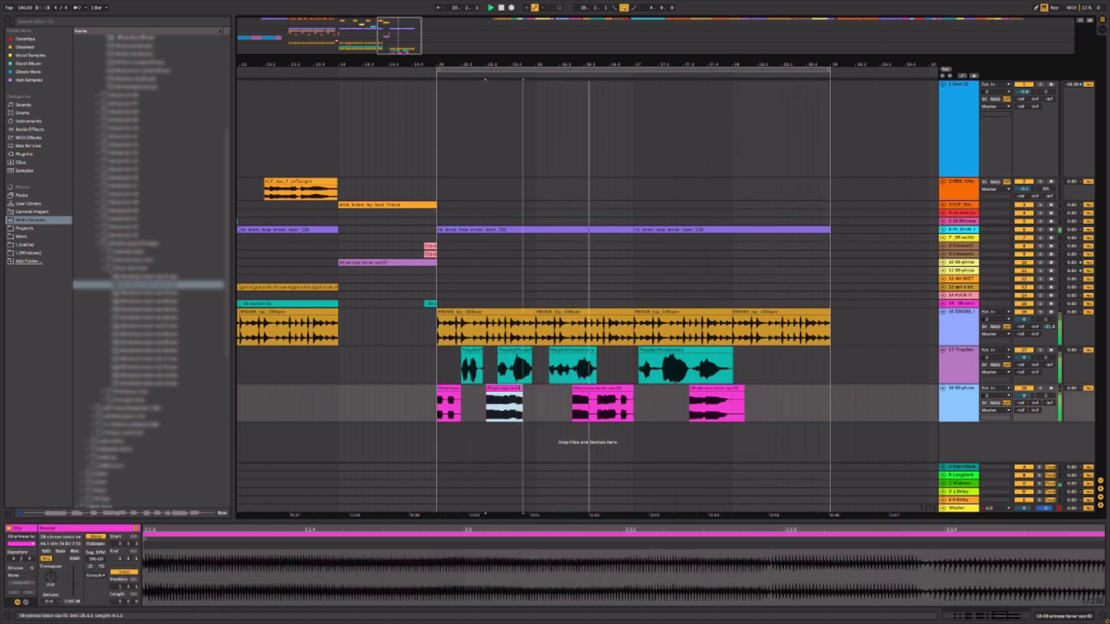
pyautogui.click(382, 398)
# - Split the bar 26 sax clip, move its first note to the start of bar 26, and delete the sax tail in bar 27
pyautogui.click(590, 398)
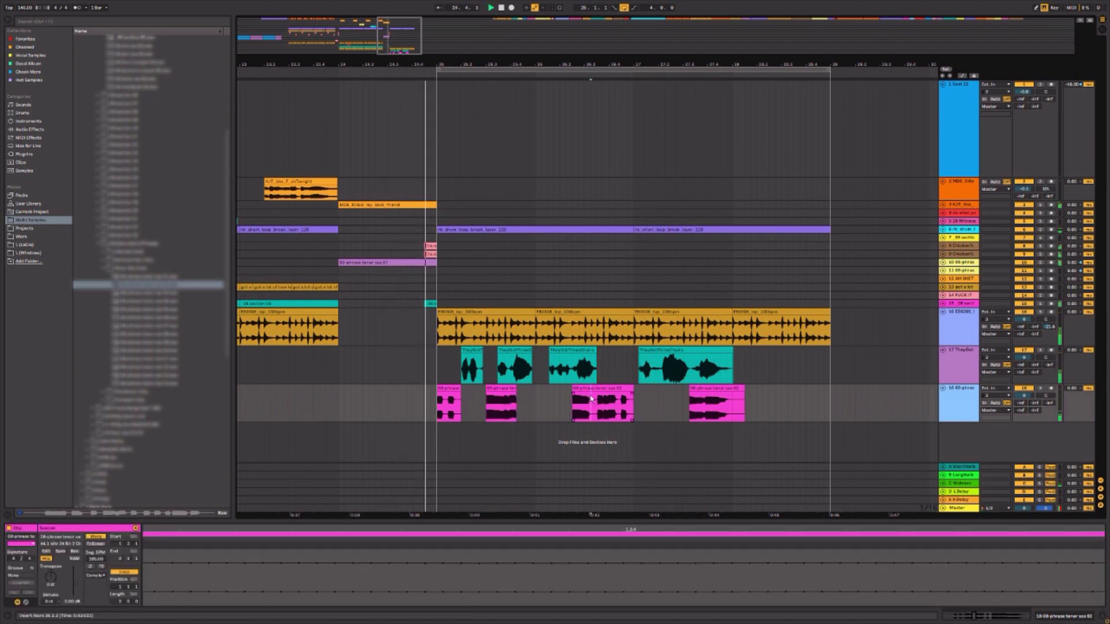
pyautogui.hotkey('ctrl', 'e')
pyautogui.moveTo(580, 390); pyautogui.dragTo(632, 389)
pyautogui.hotkey('ctrl', 'z')
pyautogui.hotkey('ctrl', 'z')
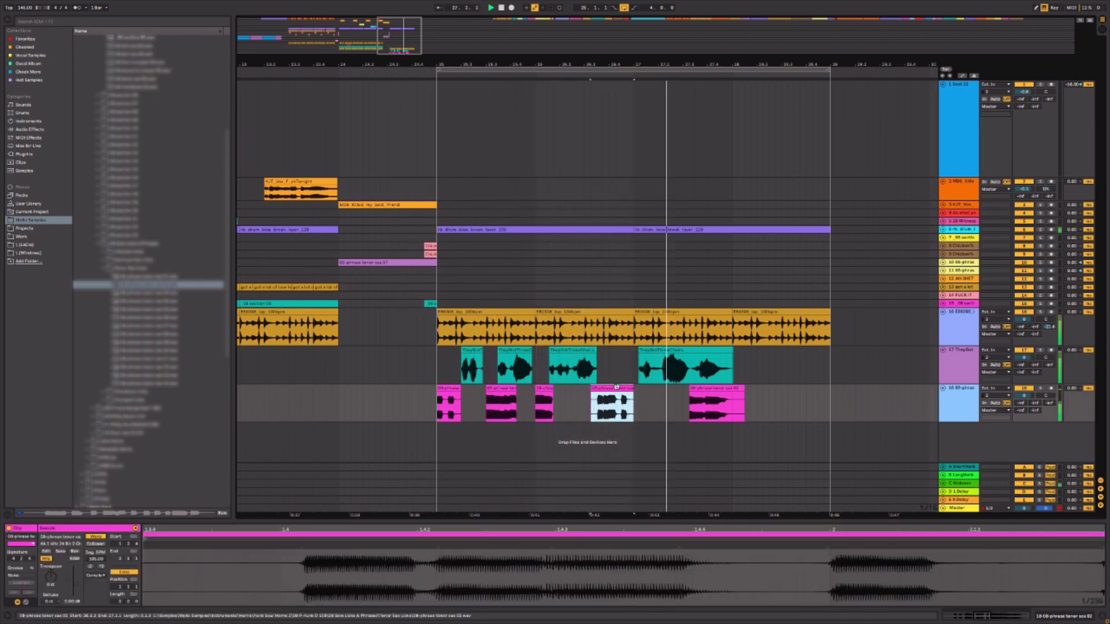
pyautogui.click(702, 389)
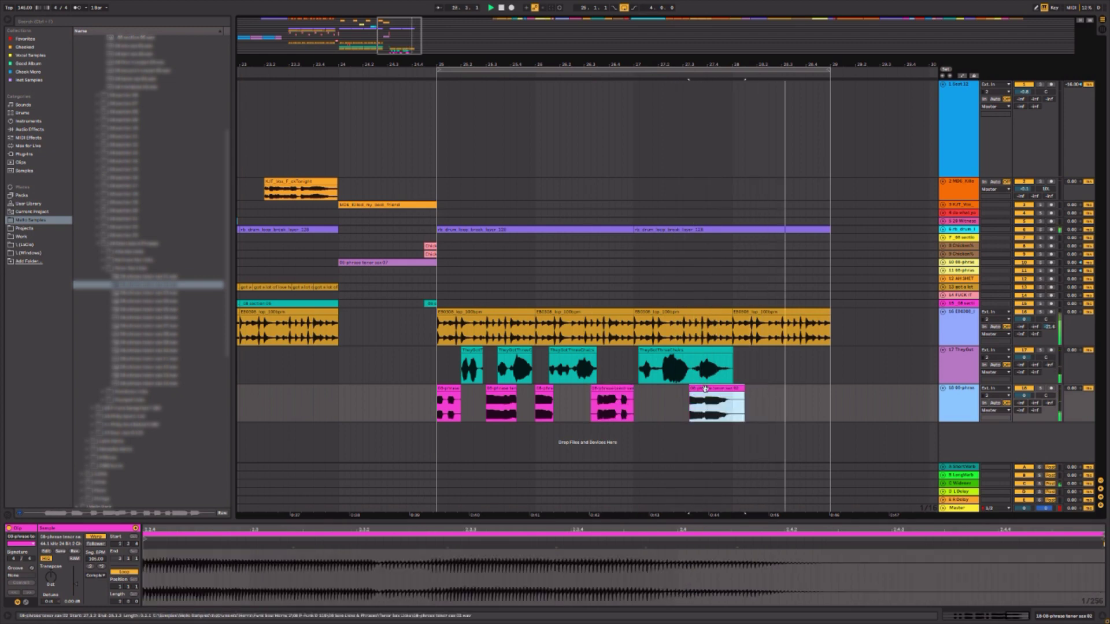
pyautogui.press('Delete')
# - Split the last vocal clip in the middle of bar 27 and tighten its final piece against the preceding one
pyautogui.click(689, 373)
pyautogui.hotkey('ctrl', '4')
pyautogui.click(690, 371)
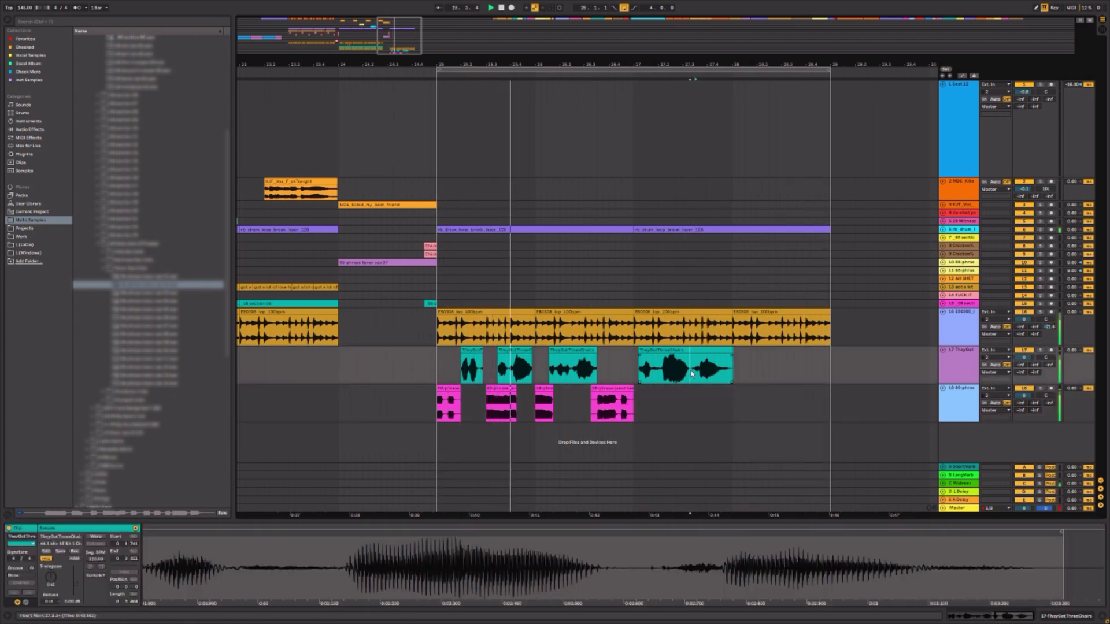
pyautogui.hotkey('ctrl', 'e')
pyautogui.click(711, 351)
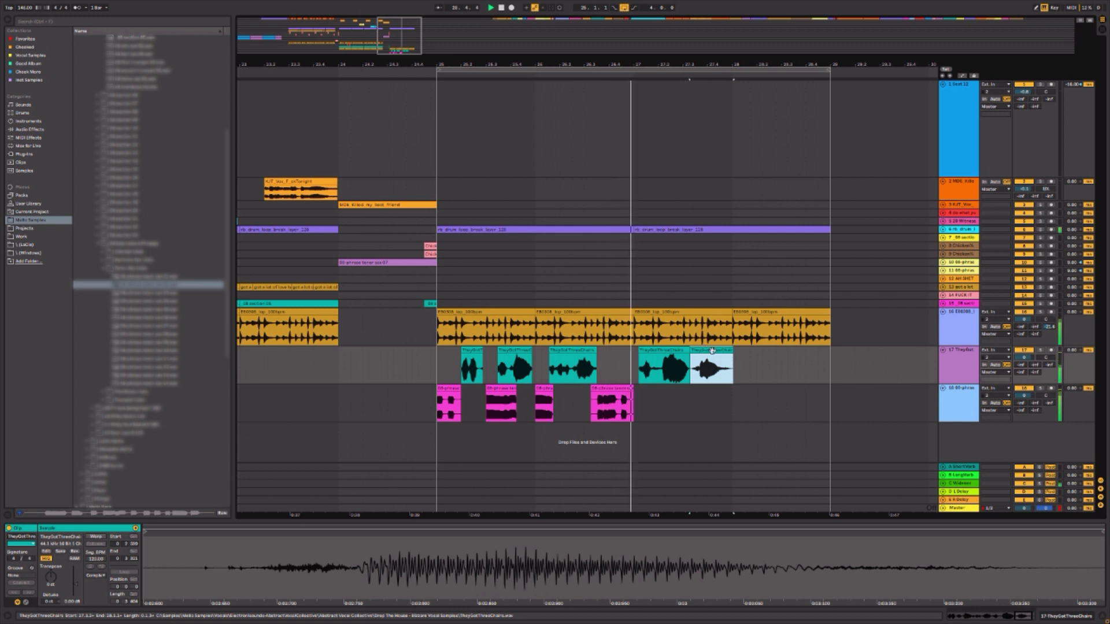
pyautogui.moveTo(732, 350); pyautogui.dragTo(726, 350)
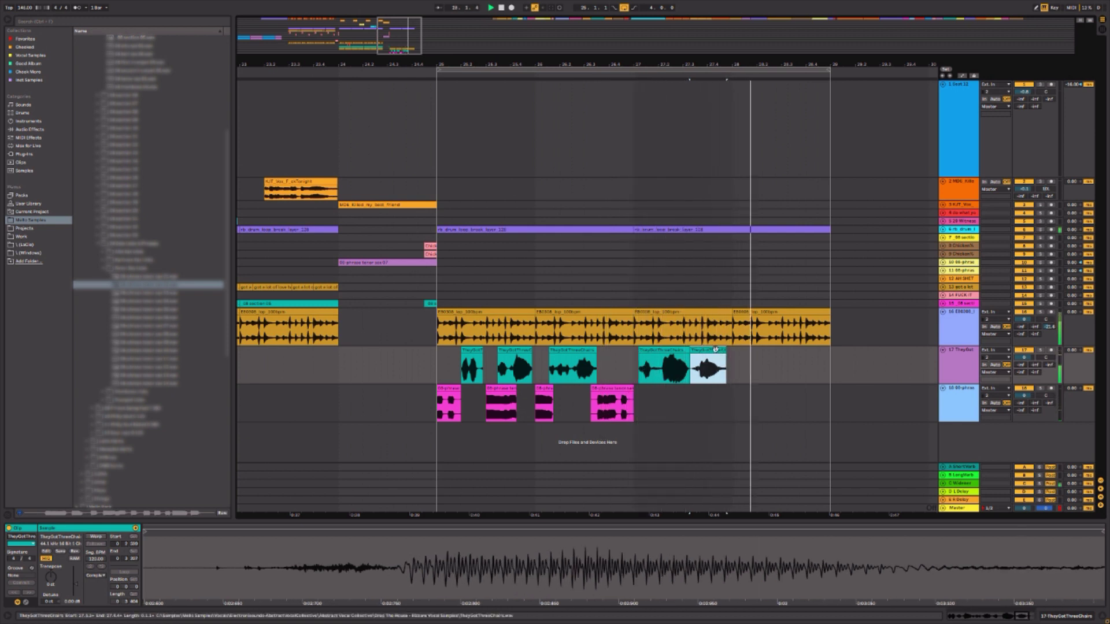
pyautogui.click(689, 355)
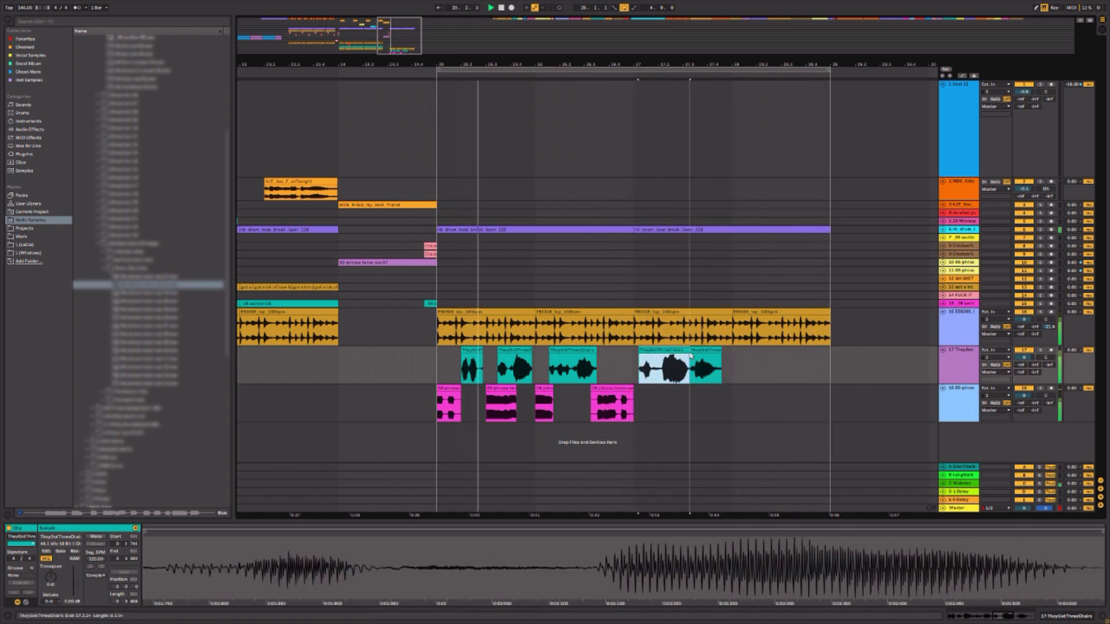
# - Paste a copy of the first short vocal piece at bar 28
pyautogui.click(705, 365)
pyautogui.click(731, 373)
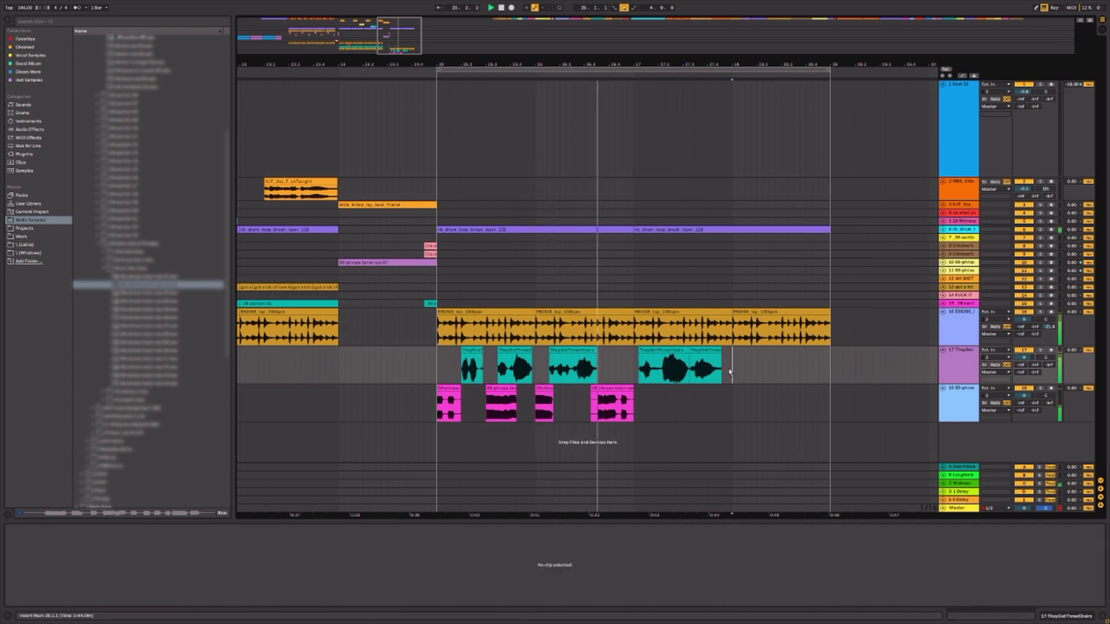
pyautogui.hotkey('ctrl', 'v')
# - Try pasting a copy of the final bar 27 vocal piece directly after the vocal clip at bar 28
pyautogui.click(703, 365)
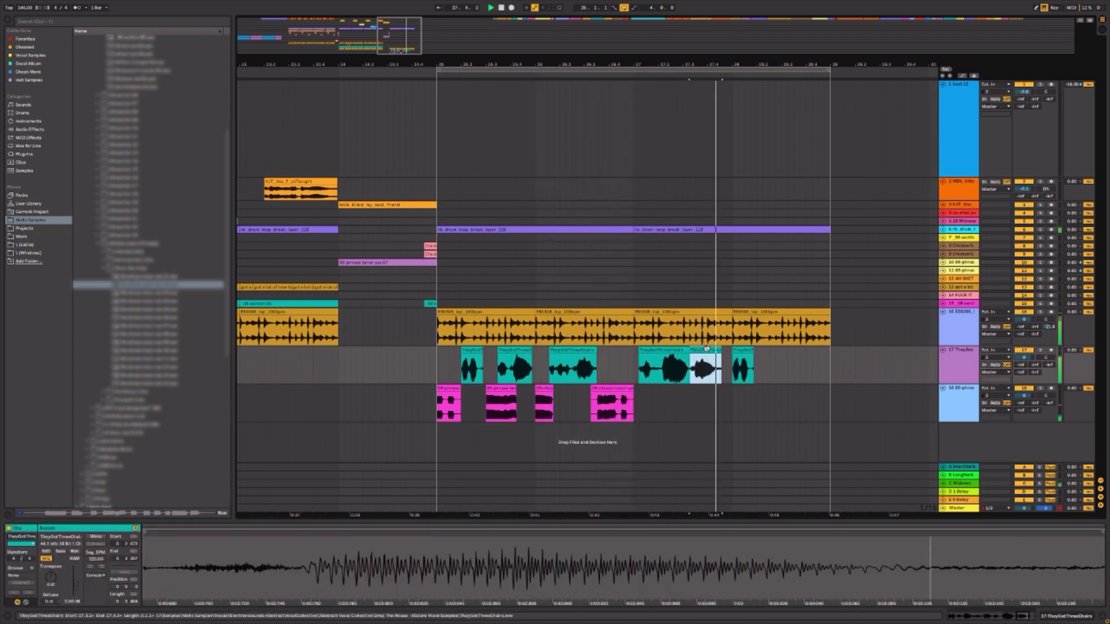
pyautogui.hotkey('ctrl', 'c')
pyautogui.click(751, 373)
pyautogui.hotkey('ctrl', 'v')
pyautogui.hotkey('ctrl', 'z')
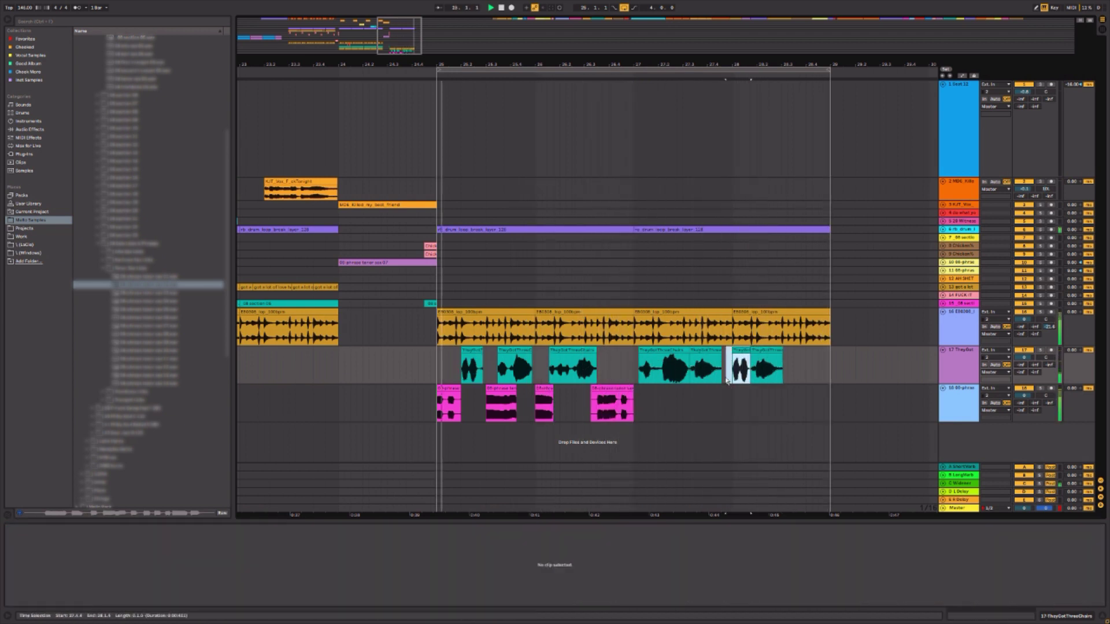
# - Copy the short bar 28 vocal clip to beat 2 of bar 28, and delete any further repeat after it
pyautogui.click(746, 353)
pyautogui.hotkey('ctrl', 'c')
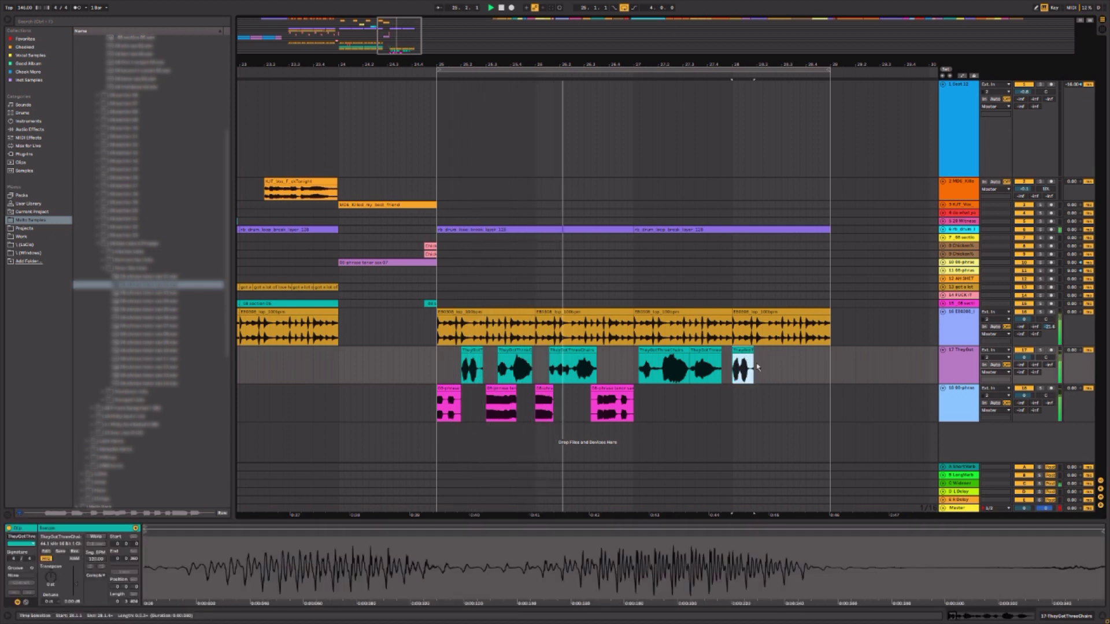
pyautogui.click(758, 371)
pyautogui.hotkey('ctrl', 'v')
pyautogui.click(783, 372)
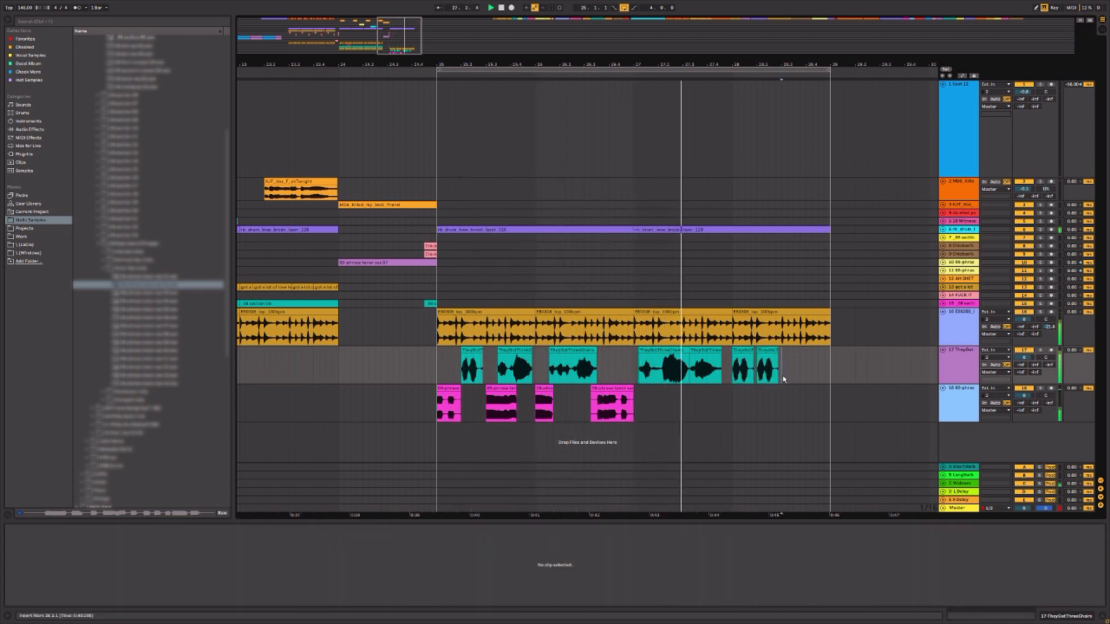
pyautogui.hotkey('ctrl', 'v')
pyautogui.press('Delete')
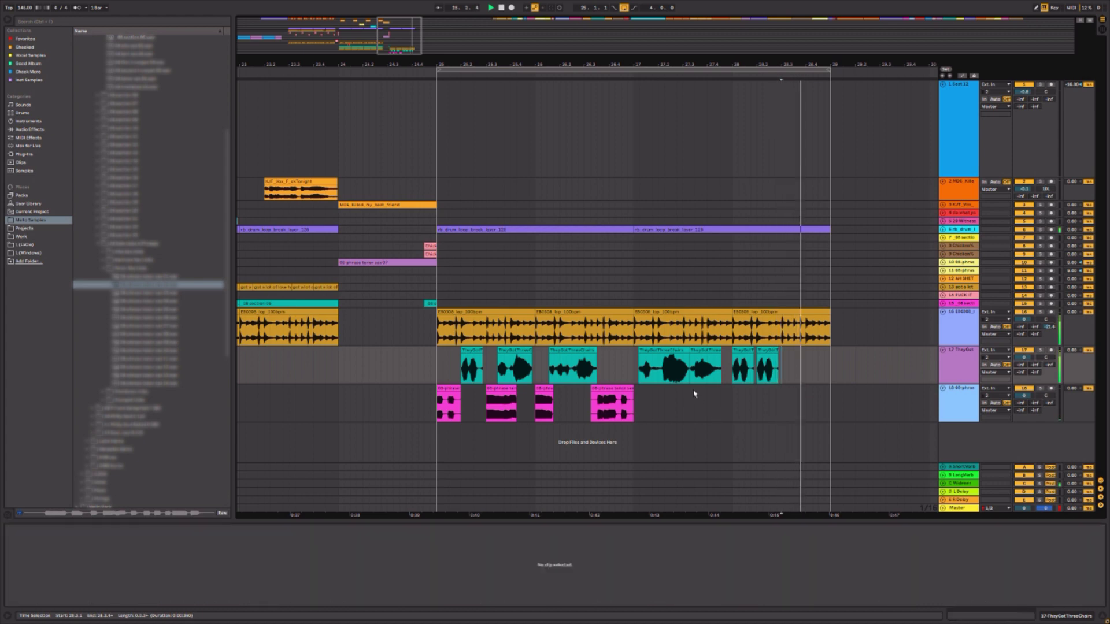
# - Split the bar 27 vocal before its loudest word and paste a copy of that piece at beat 3 of bar 28
pyautogui.click(673, 351)
pyautogui.hotkey('ctrl', '4')
pyautogui.click(663, 368)
pyautogui.hotkey('ctrl', 'e')
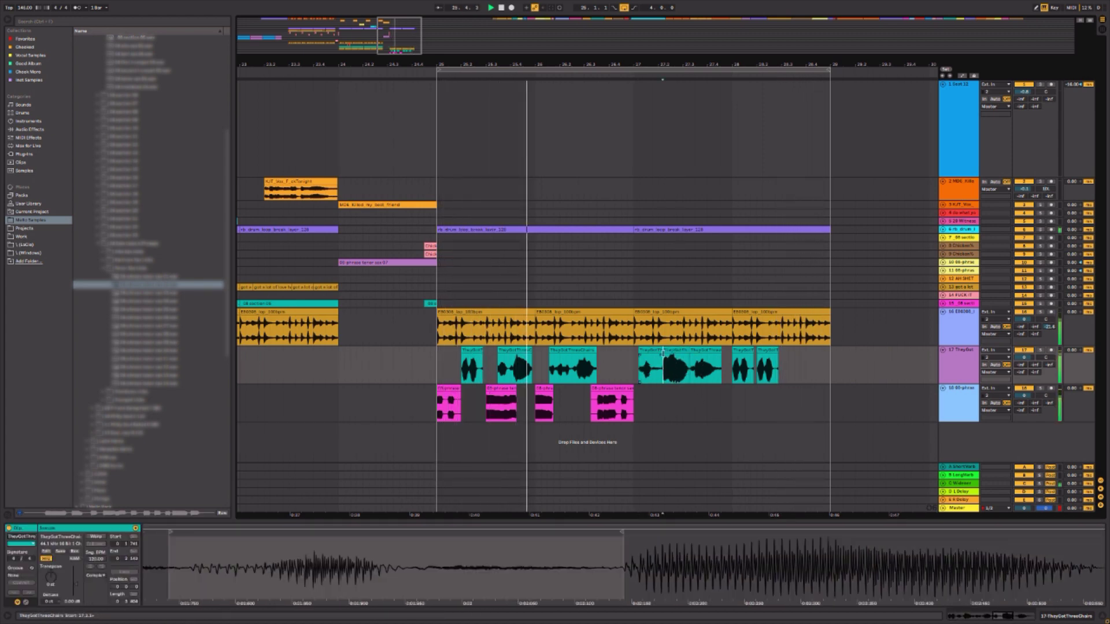
pyautogui.click(673, 350)
pyautogui.hotkey('ctrl', 'c')
pyautogui.click(795, 371)
pyautogui.hotkey('ctrl', '4')
pyautogui.click(781, 374)
pyautogui.hotkey('ctrl', 'v')
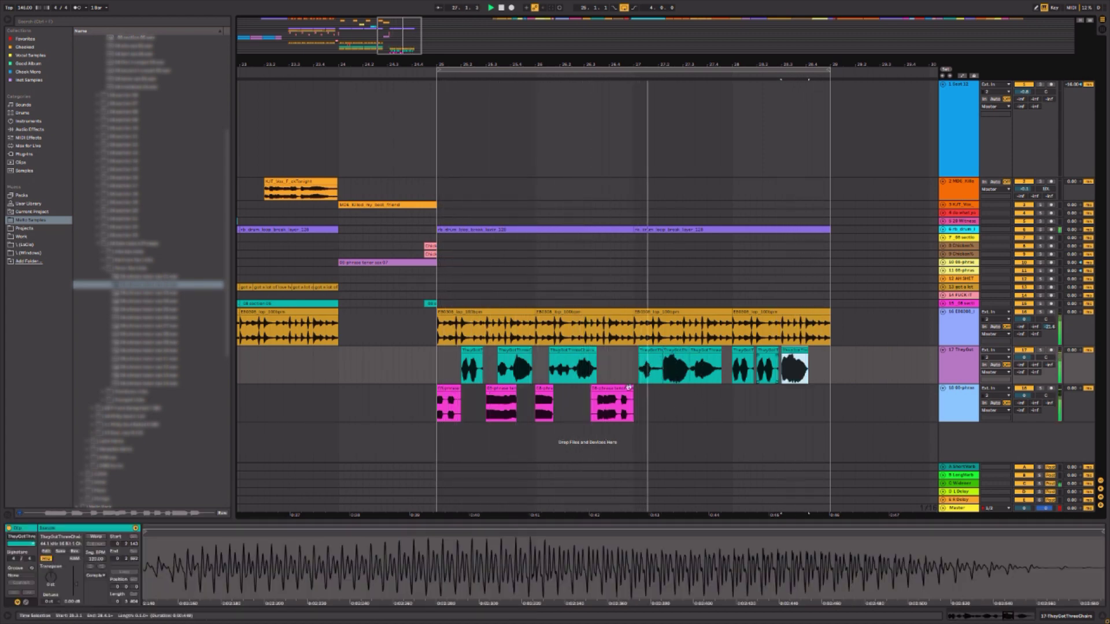
# - Try pasting a copy of the vocal section from beat 4 of bar 25 at beat 4 of bar 28
pyautogui.moveTo(548, 368); pyautogui.dragTo(511, 367)
pyautogui.hotkey('ctrl', 'c')
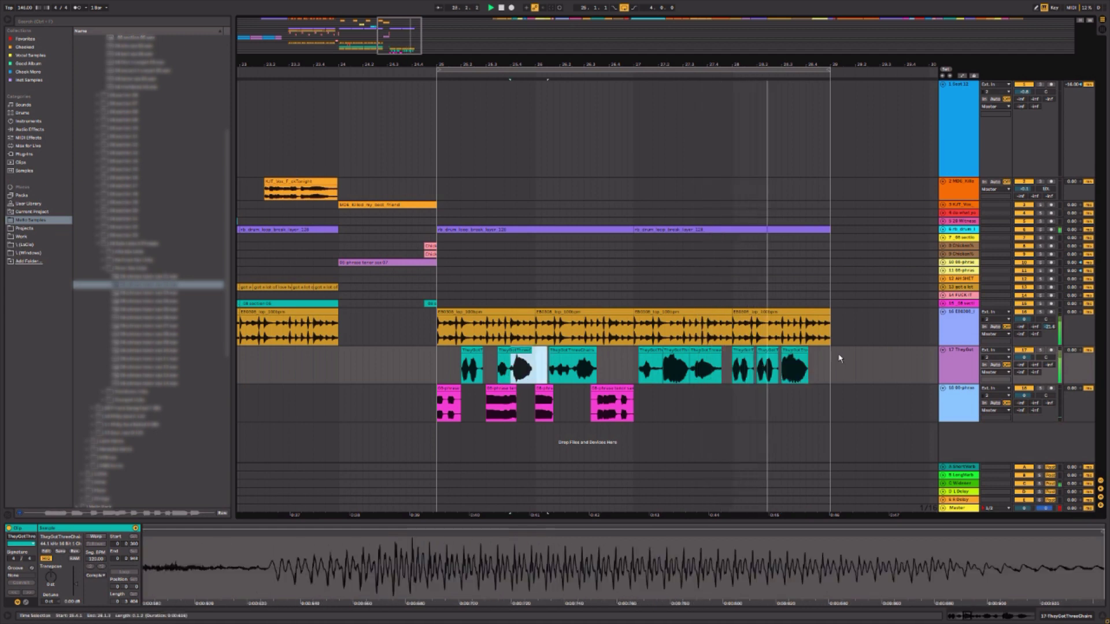
pyautogui.click(805, 373)
pyautogui.hotkey('ctrl', 'v')
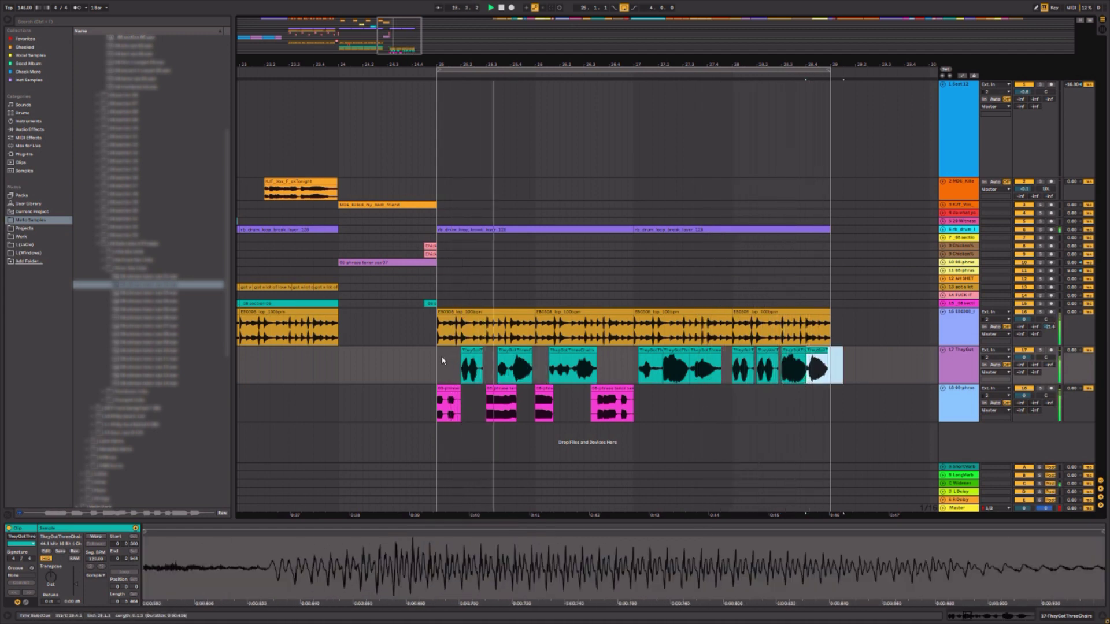
pyautogui.press('Delete')
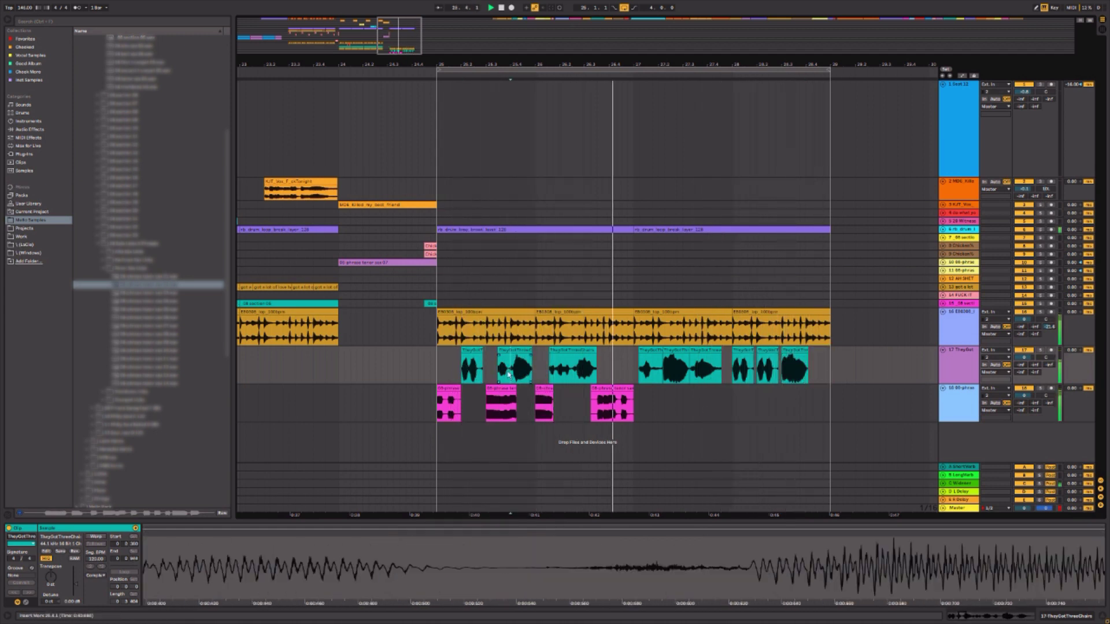
# - Paste a shorter copy of just the loud word from beat 4 of bar 25 at beat 4 of bar 28
pyautogui.moveTo(510, 364); pyautogui.dragTo(536, 365)
pyautogui.hotkey('ctrl', 'c')
pyautogui.click(806, 370)
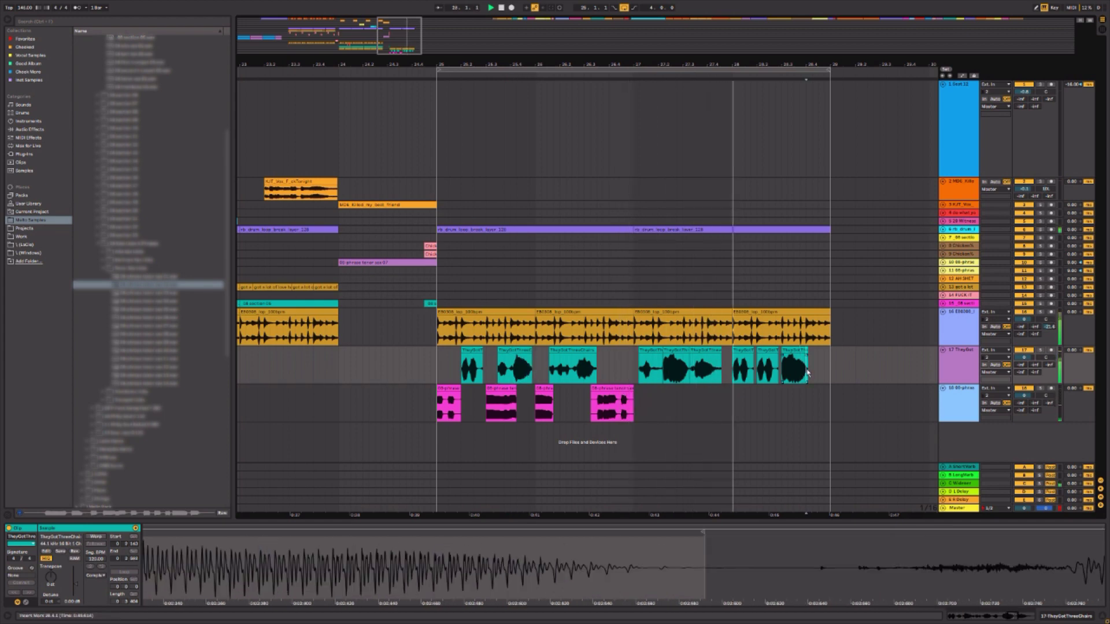
pyautogui.hotkey('ctrl', 'v')
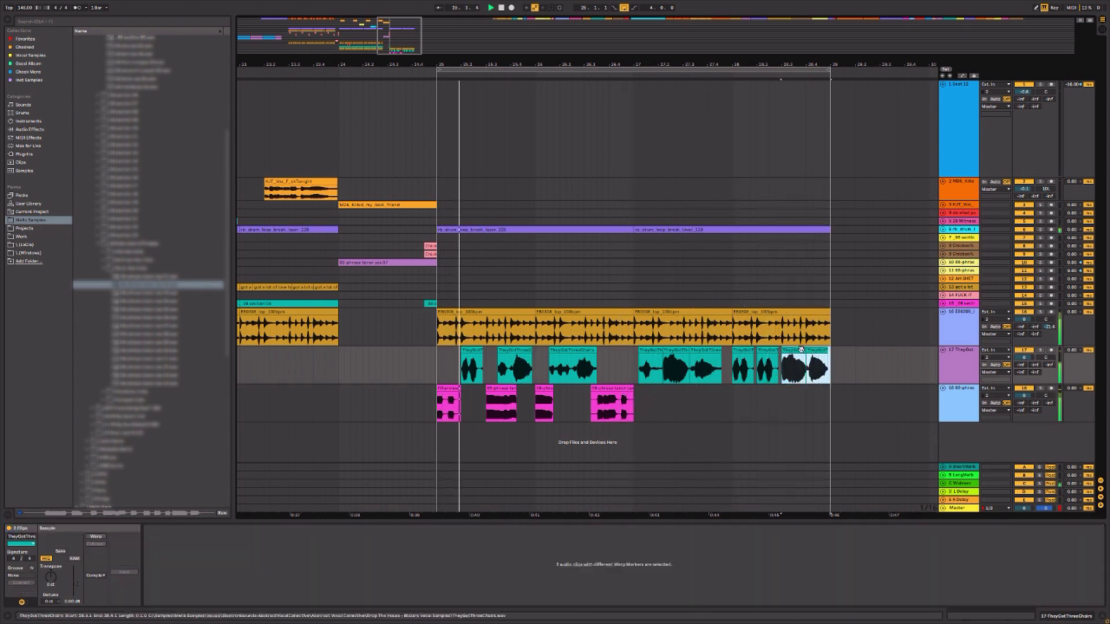
# - Move the loud bar 28 vocal piece from beat 3 to beat 2, and copy the final bar 27 vocal piece to just before beat 4
pyautogui.click(801, 350)
pyautogui.moveTo(801, 350); pyautogui.dragTo(777, 350)
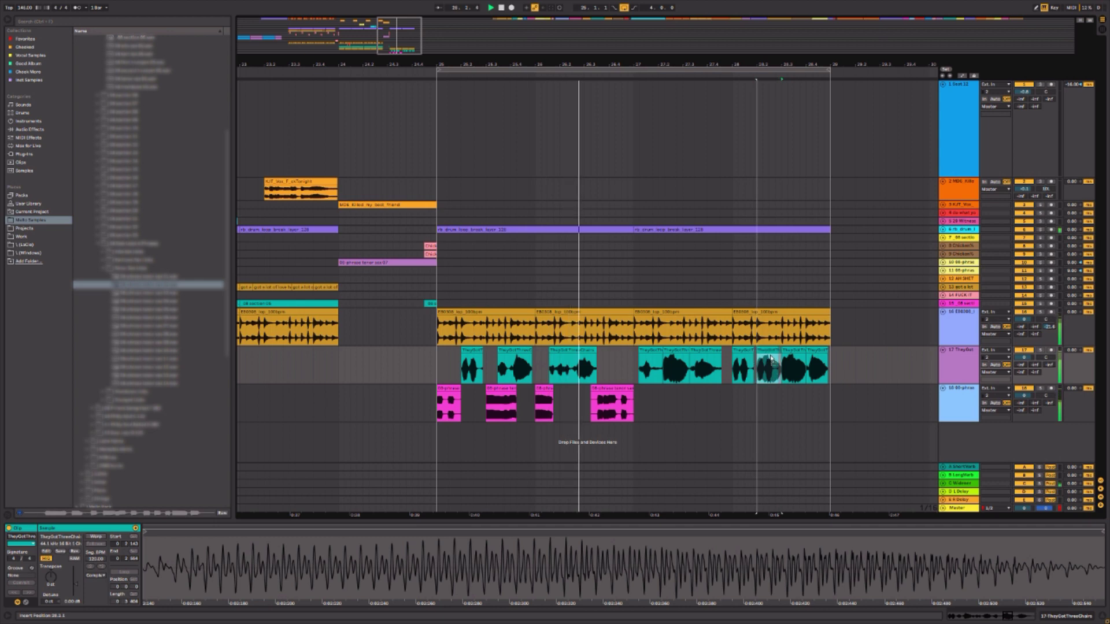
pyautogui.click(707, 349)
pyautogui.moveTo(708, 349); pyautogui.dragTo(824, 350)
pyautogui.hotkey('ctrl', '4')
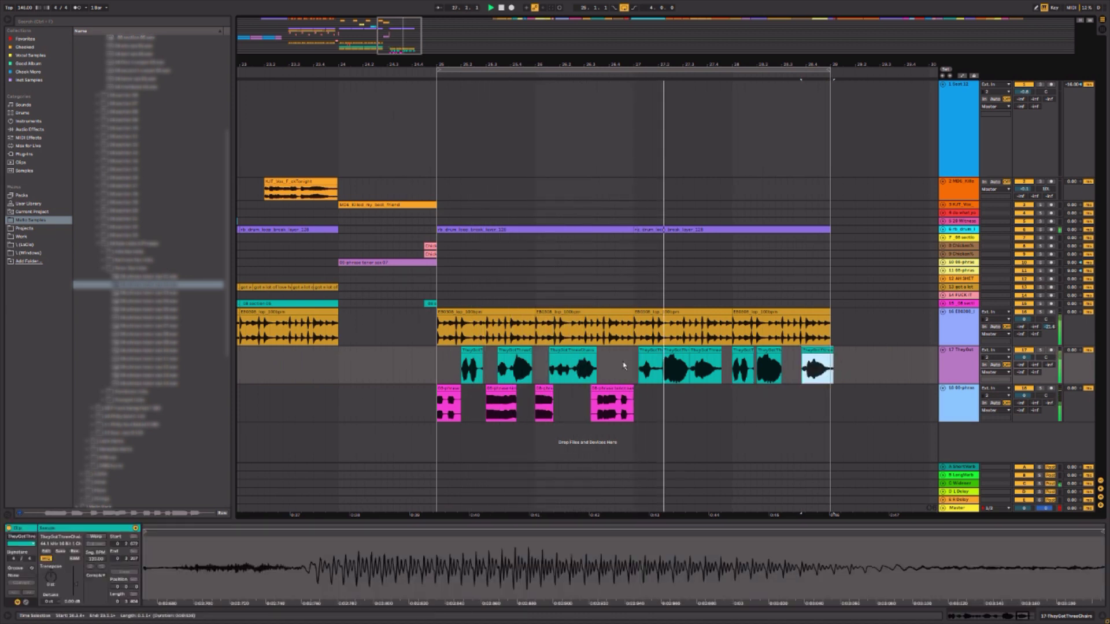
# - Add the next tenor sax phrase sample to the sax track and align its start with bar 27
pyautogui.click(389, 396)
pyautogui.click(367, 356)
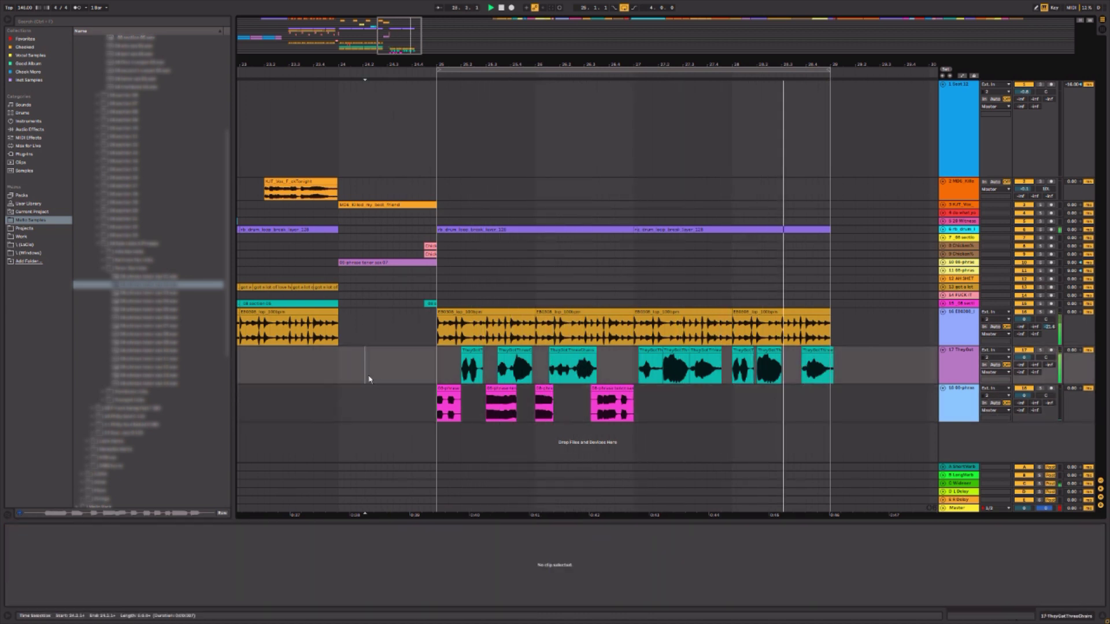
pyautogui.click(348, 379)
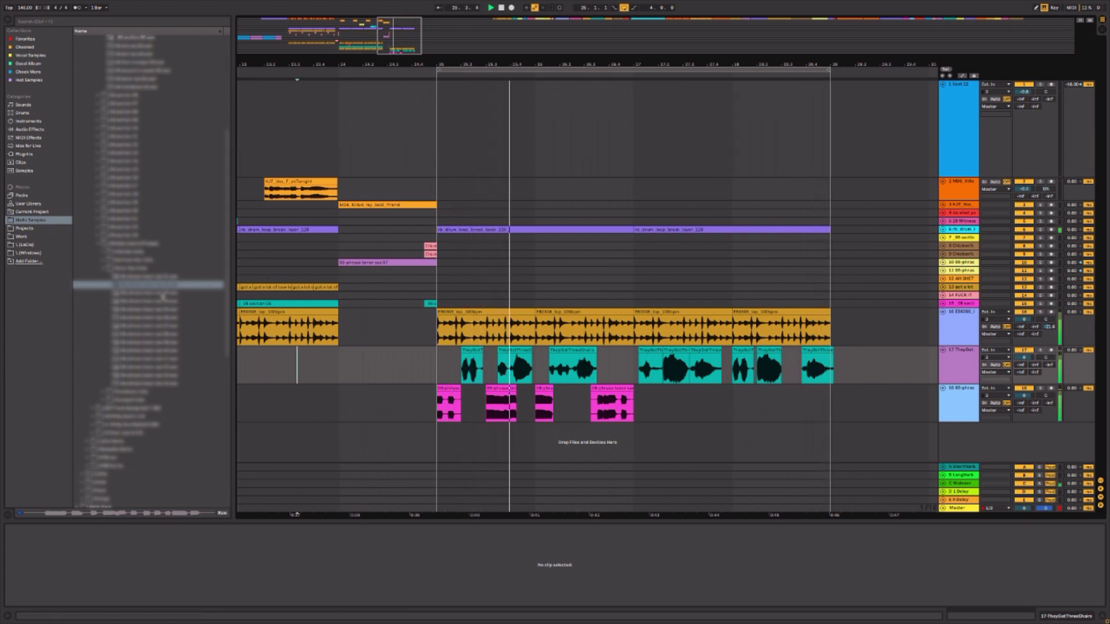
pyautogui.moveTo(148, 293)
pyautogui.mouseDown()
pyautogui.moveTo(460, 316)
pyautogui.moveTo(647, 407)
pyautogui.mouseUp()
pyautogui.click(435, 419)
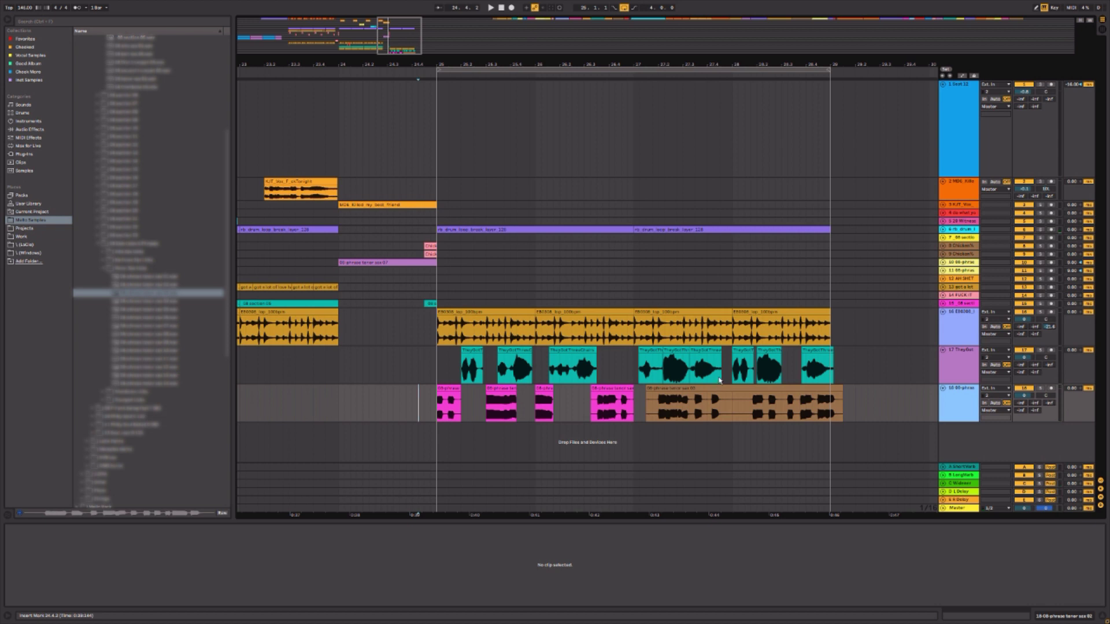
pyautogui.moveTo(685, 389); pyautogui.dragTo(673, 390)
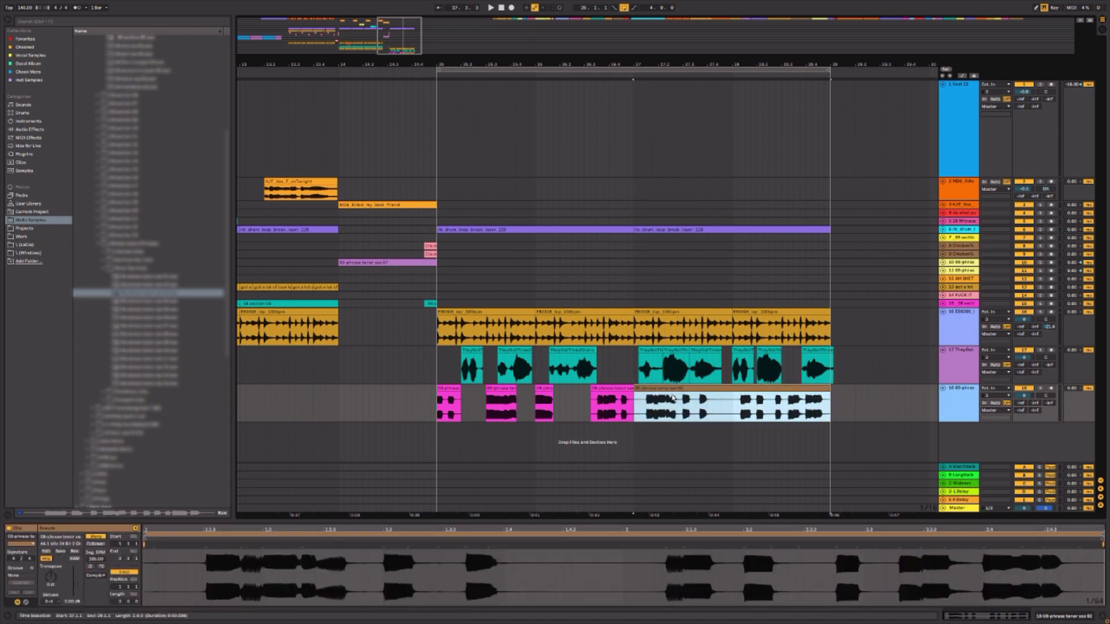
# - Play the section and move the last bar 26 sax phrase one beat earlier
pyautogui.click(368, 405)
pyautogui.press('space')
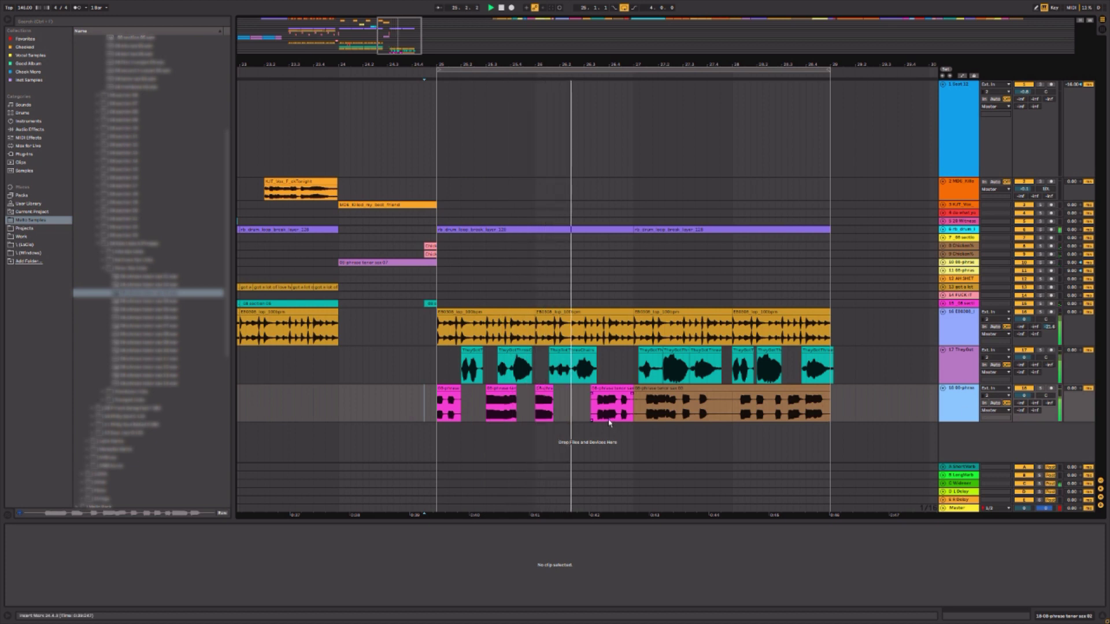
pyautogui.moveTo(605, 400); pyautogui.dragTo(580, 400)
pyautogui.click(540, 410)
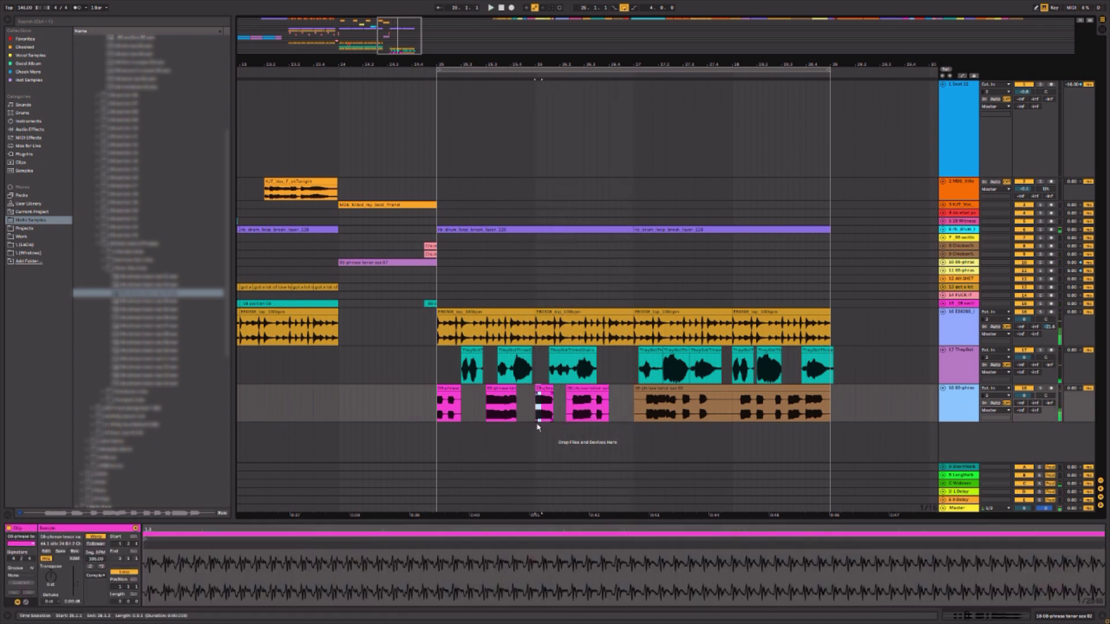
# - Extend the end of the last bar 26 sax phrase by about a sixteenth note and check it in playback
pyautogui.click(579, 413)
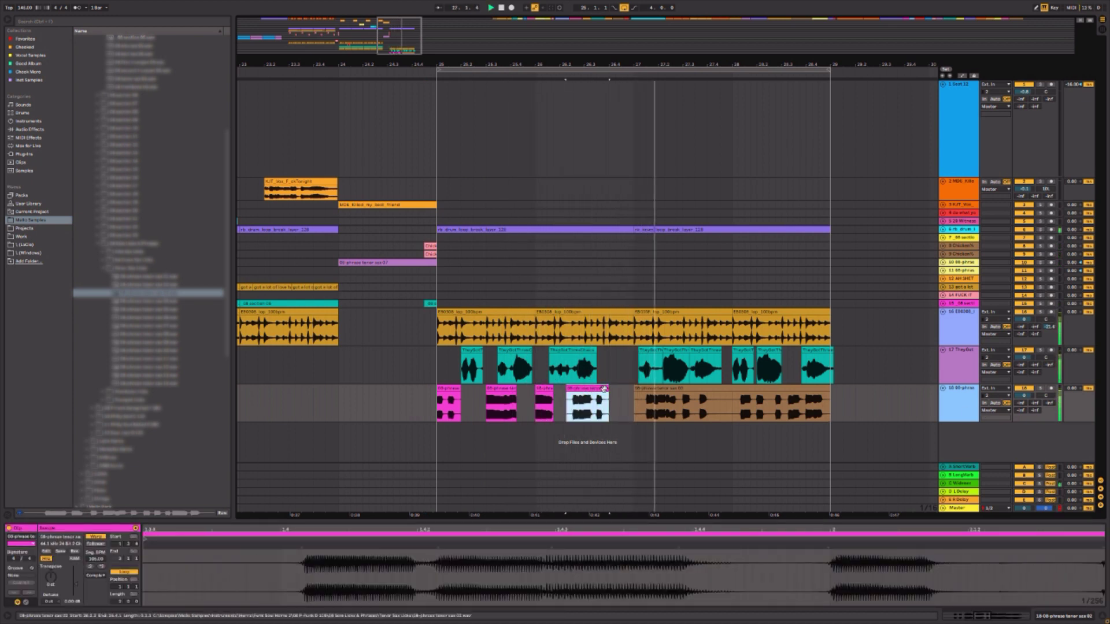
pyautogui.moveTo(579, 413); pyautogui.dragTo(615, 409)
pyautogui.press('space')
pyautogui.press('space')
pyautogui.click(580, 413)
pyautogui.click(610, 409)
# - Trim the silent start of the bar 27 sax phrase and paste a short copy of its opening note at the start of bar 27
pyautogui.click(645, 389)
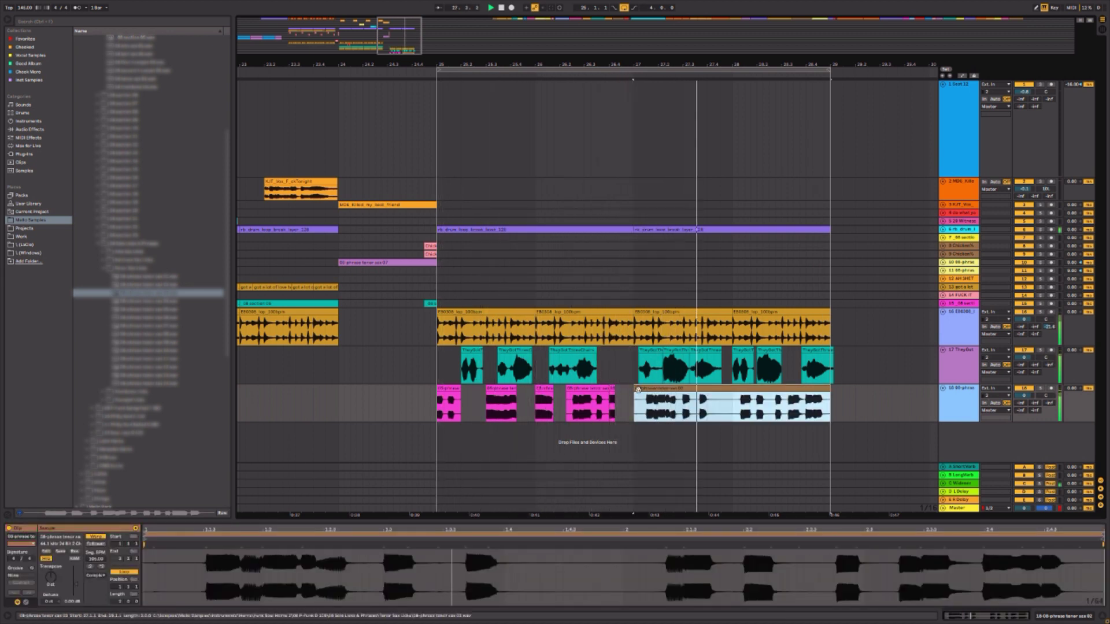
pyautogui.moveTo(637, 389); pyautogui.dragTo(689, 402)
pyautogui.hotkey('ctrl', 'c')
pyautogui.press('space')
pyautogui.click(635, 415)
pyautogui.hotkey('ctrl', 'v')
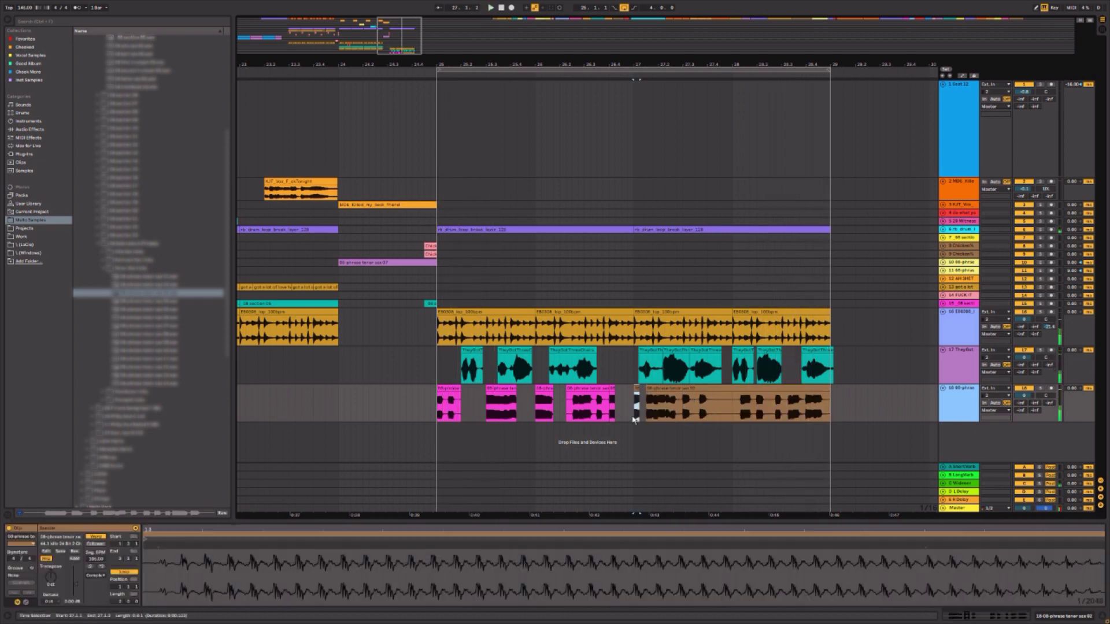
# - Lengthen the short sax note at the start of bar 27 until it nearly reaches the trimmed phrase
pyautogui.click(628, 414)
pyautogui.click(640, 391)
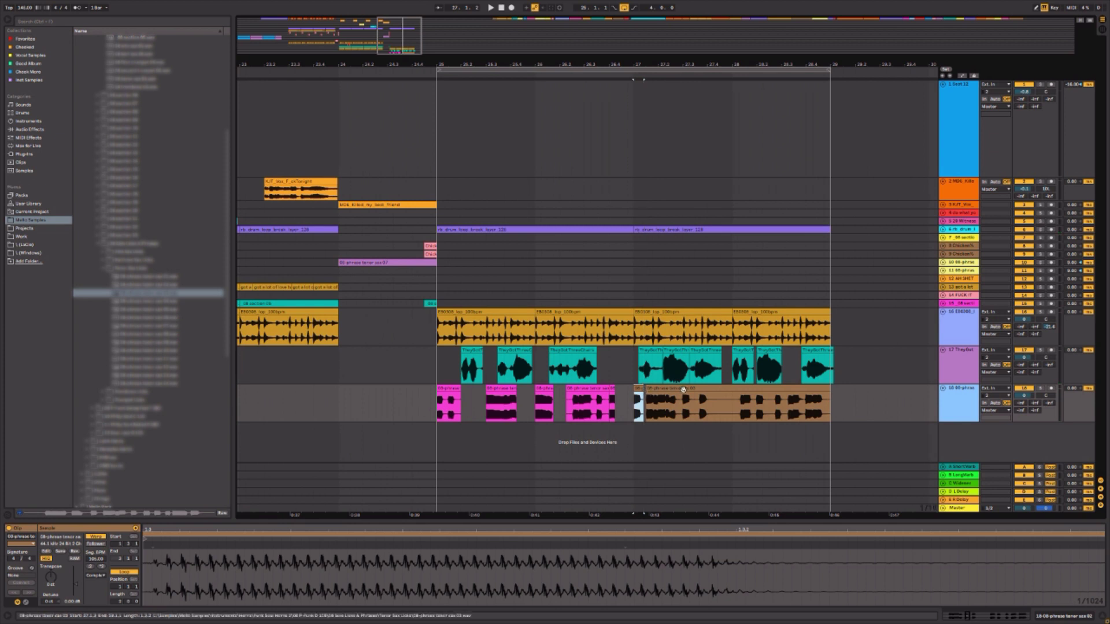
pyautogui.click(640, 417)
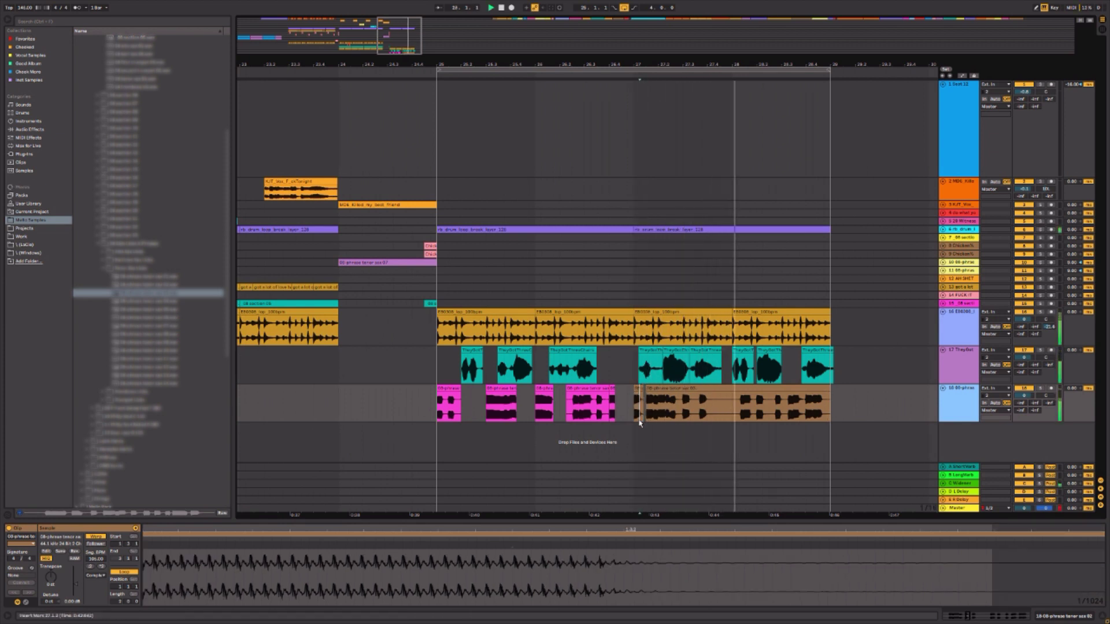
# - Split out the single sax note in the second half of bar 27 as its own clip
pyautogui.hotkey('ctrl', '4')
pyautogui.moveTo(696, 403); pyautogui.dragTo(717, 404)
pyautogui.hotkey('ctrl', 'e')
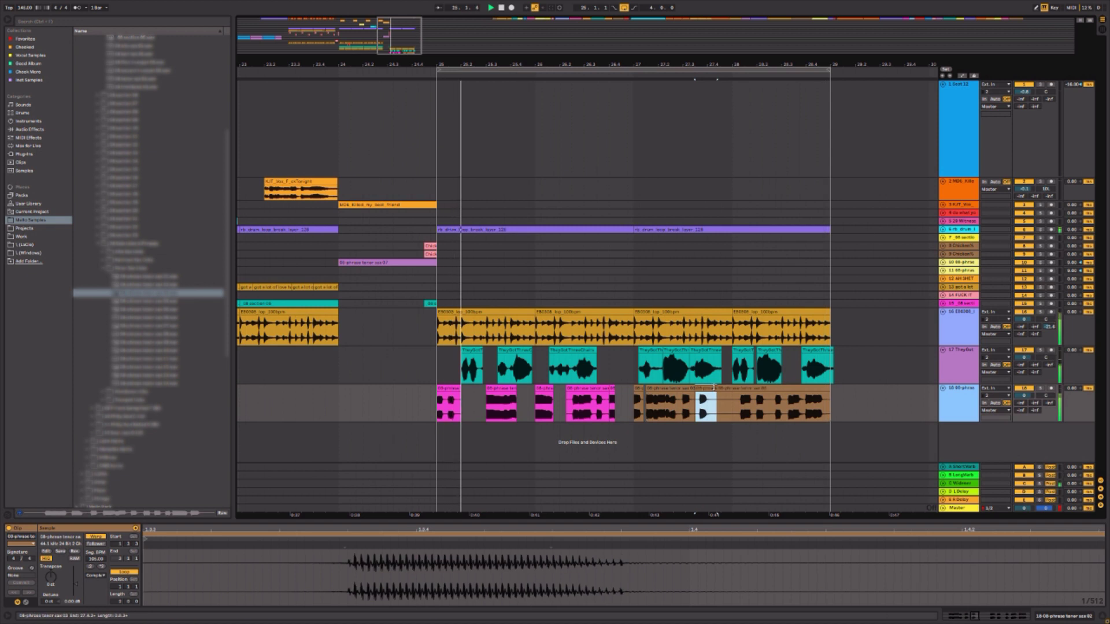
pyautogui.click(698, 403)
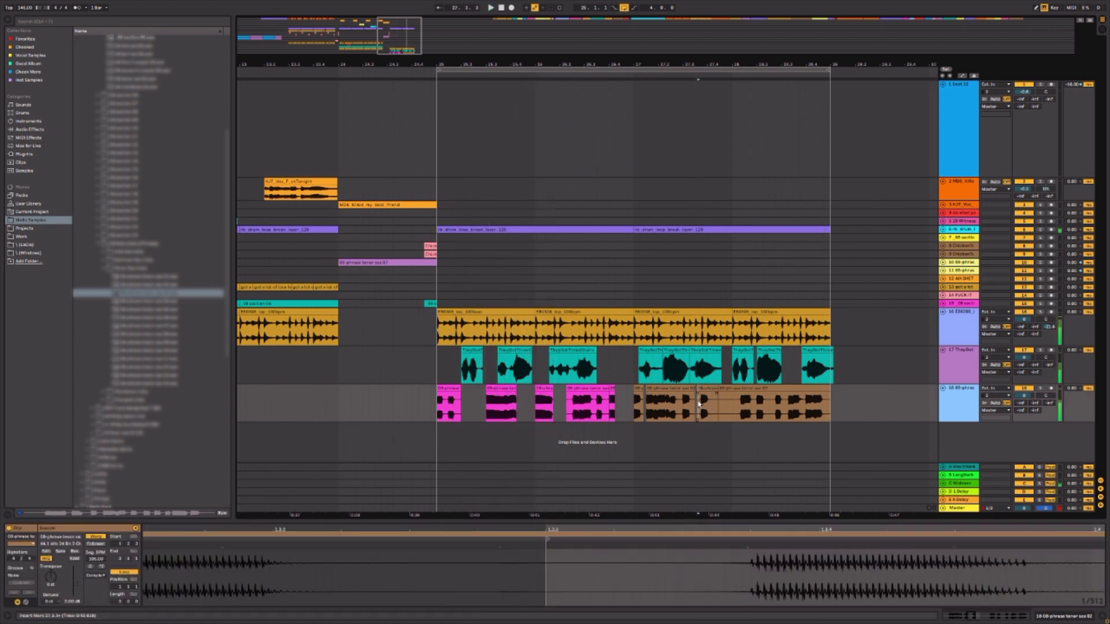
# - Play the arrangement from bar 24 to hear the transition into the layered sax section
pyautogui.click(411, 417)
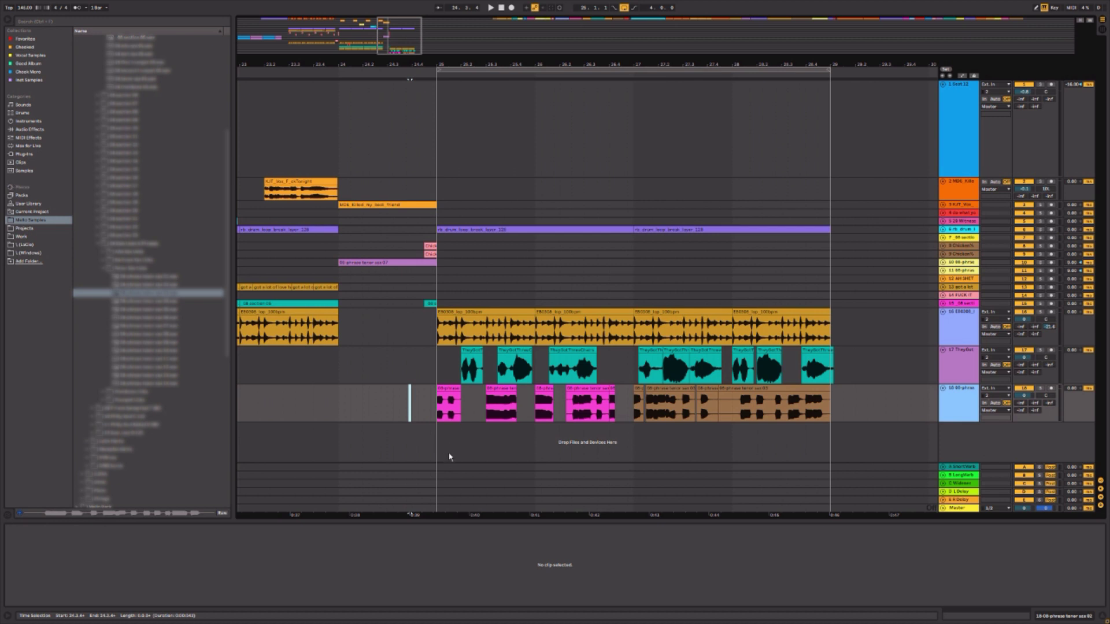
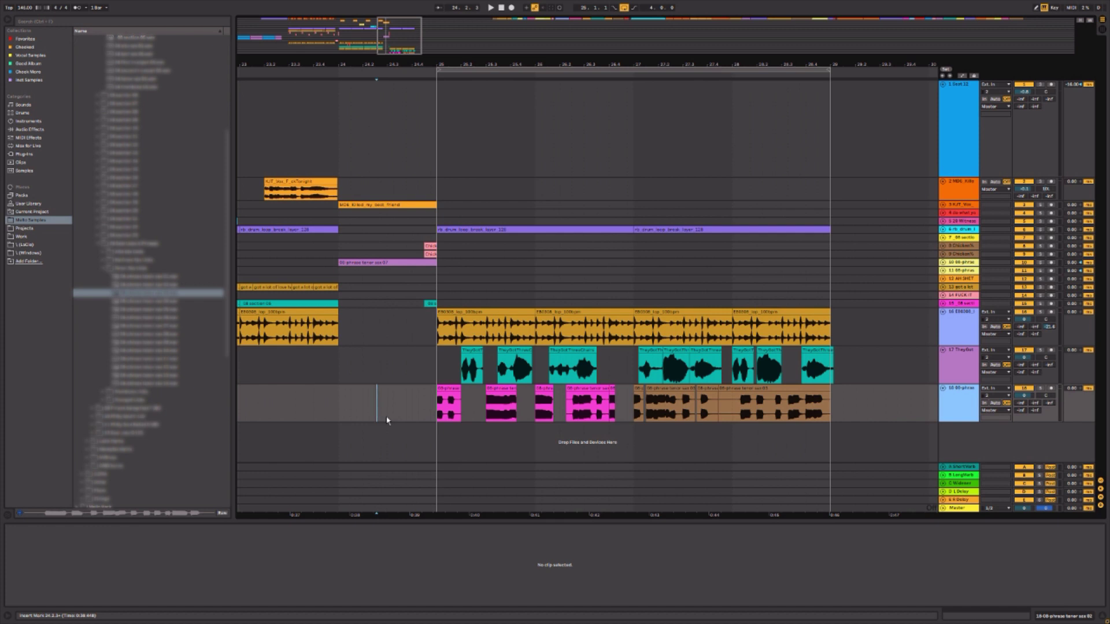
pyautogui.click(414, 375)
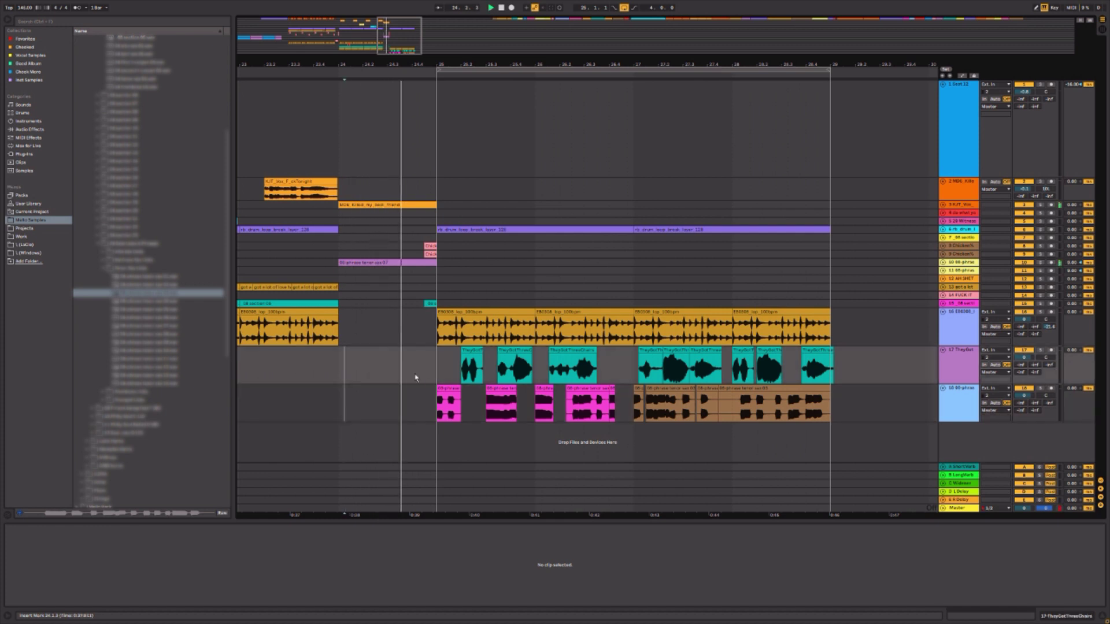
pyautogui.click(432, 399)
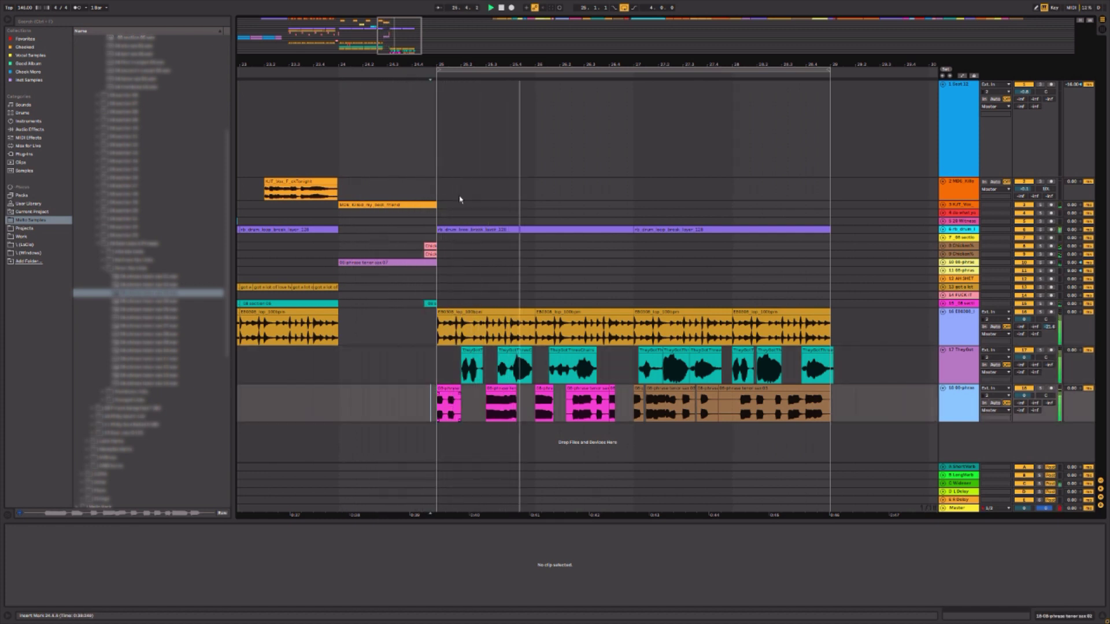
# - Split the first magenta tenor sax clip at bar 25 between its notes and trim the pieces to leave small gaps
pyautogui.moveTo(464, 63); pyautogui.dragTo(457, 76)
pyautogui.click(422, 414)
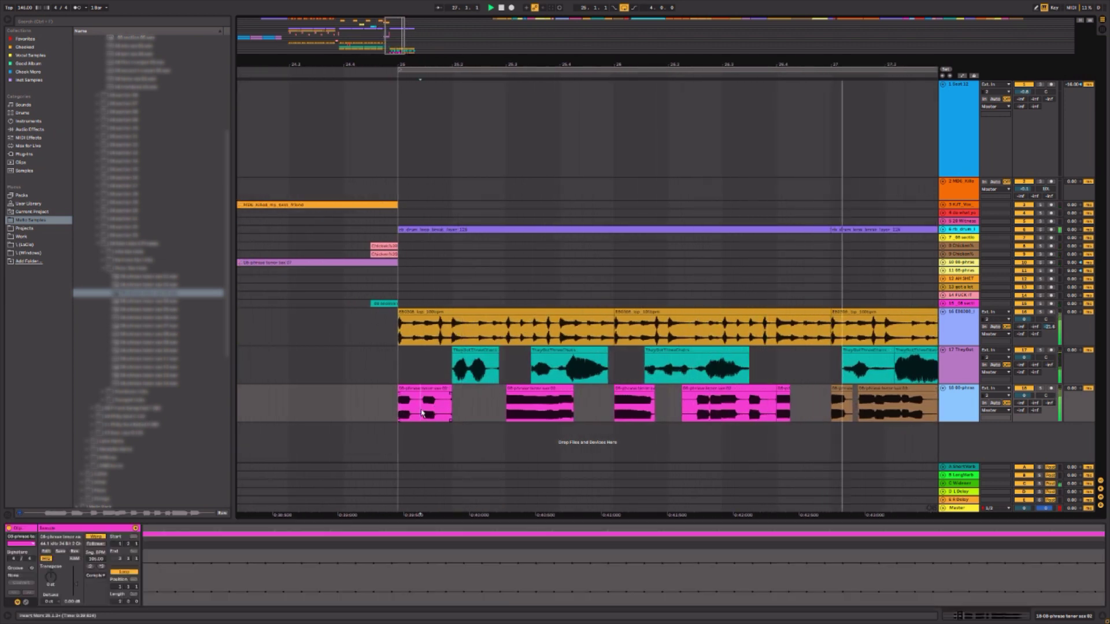
pyautogui.hotkey('ctrl', 'e')
pyautogui.moveTo(431, 388); pyautogui.dragTo(449, 389)
# - Replay the chopped sax section from just before bar 25 and check it against the drum loop
pyautogui.click(369, 405)
pyautogui.click(393, 412)
pyautogui.press('space')
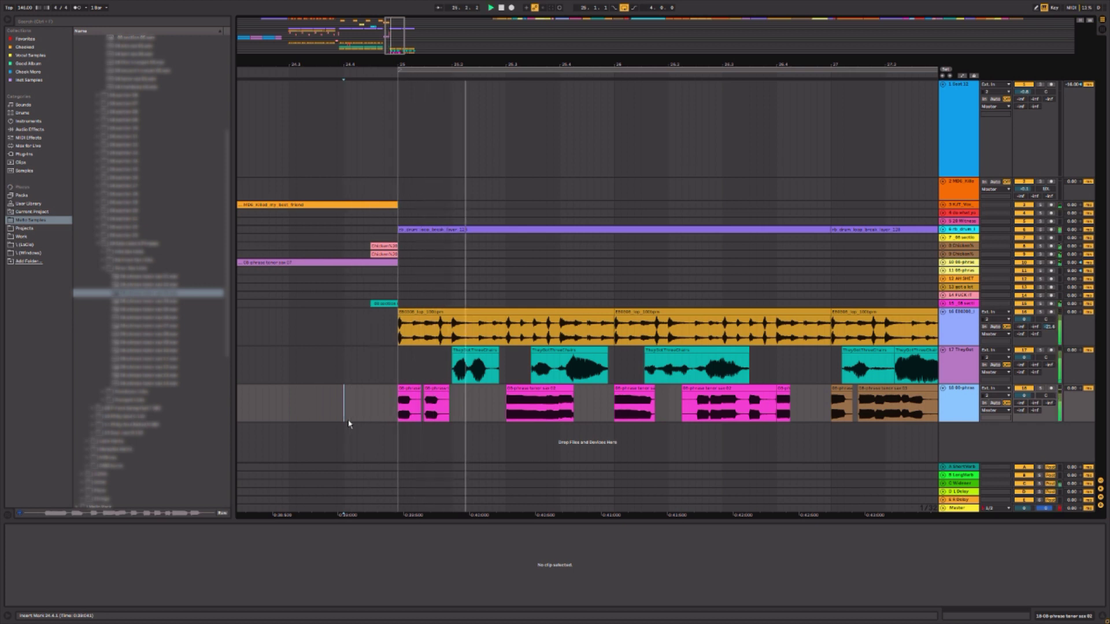
pyautogui.moveTo(429, 64); pyautogui.dragTo(372, 22)
pyautogui.click(534, 413)
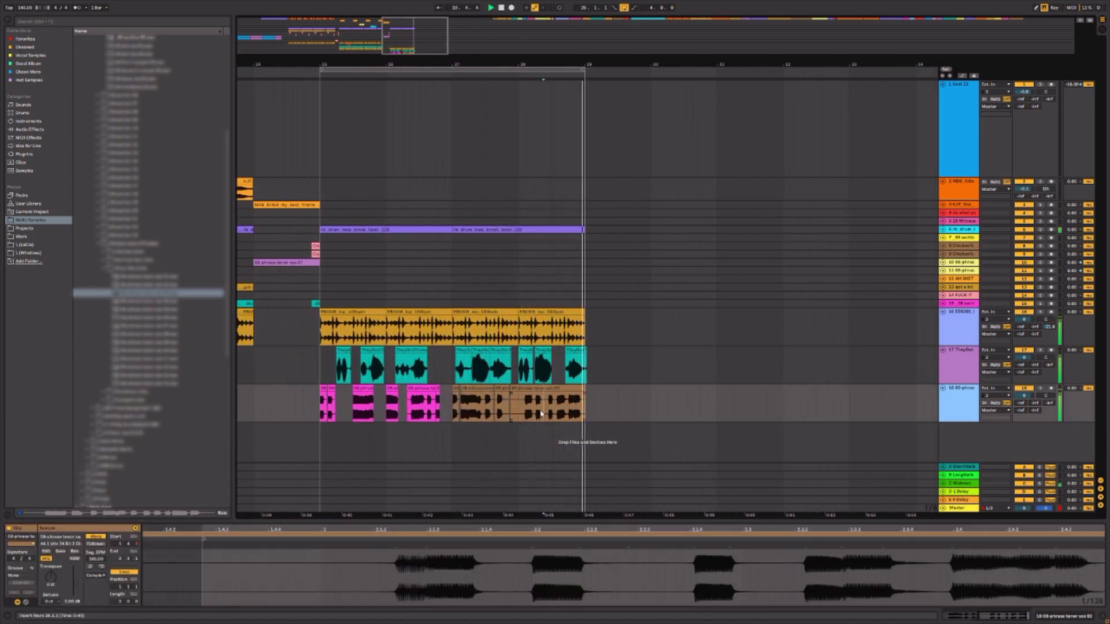
pyautogui.moveTo(469, 414); pyautogui.dragTo(461, 414)
pyautogui.click(312, 417)
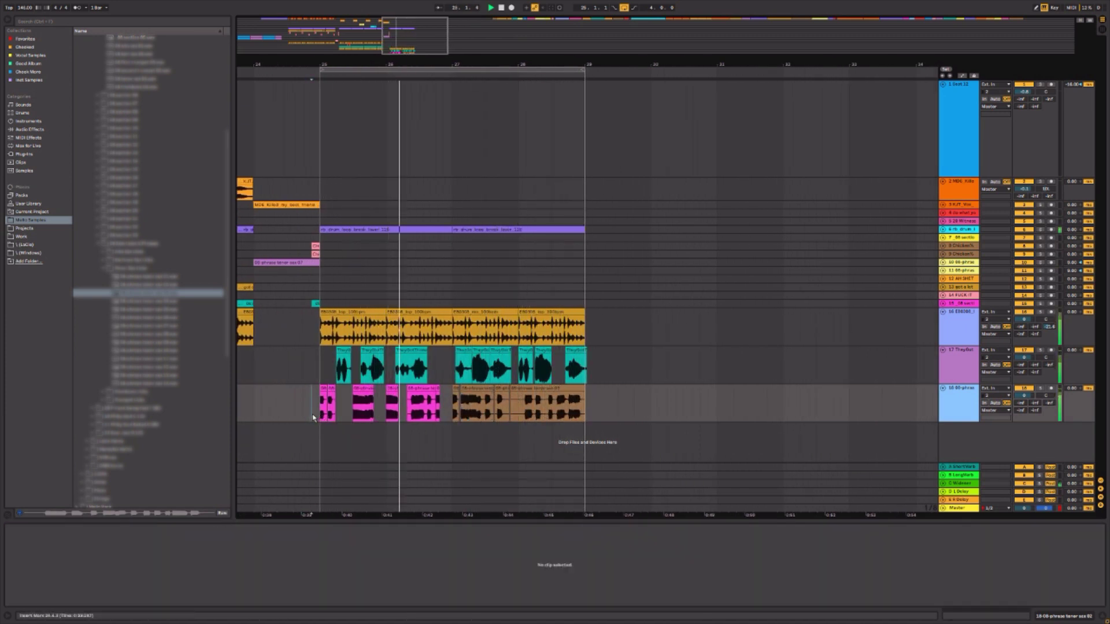
pyautogui.moveTo(348, 65); pyautogui.dragTo(238, 95)
# - Move the short brown sax clip at bar 27 earlier so it leads into the bar as a pickup
pyautogui.click(367, 415)
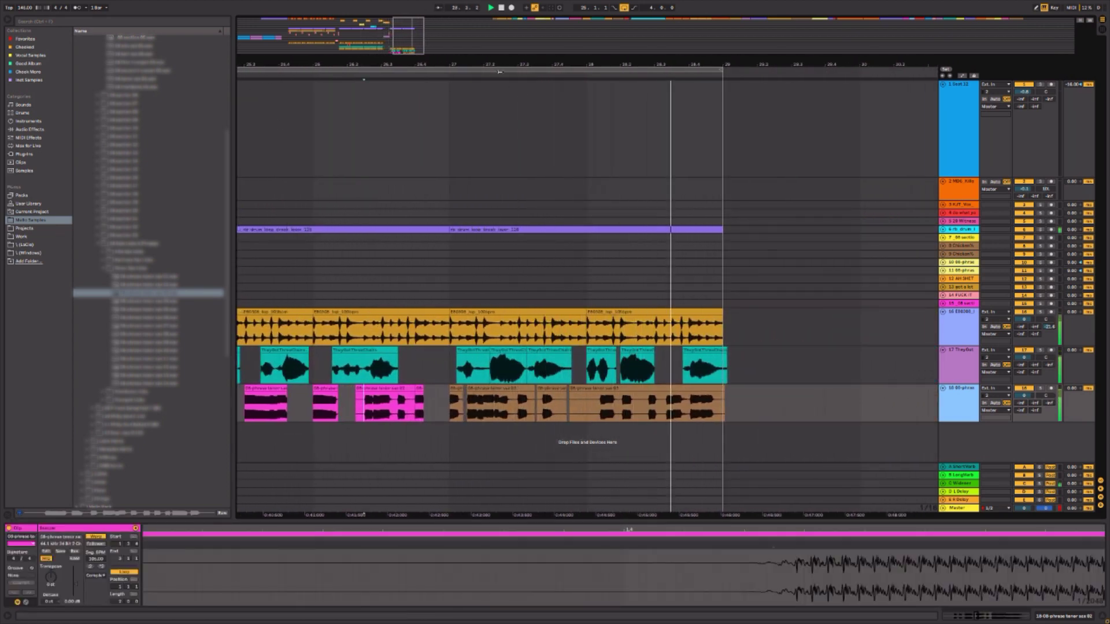
pyautogui.scroll(8, 457, 390)
pyautogui.moveTo(484, 390); pyautogui.dragTo(449, 395)
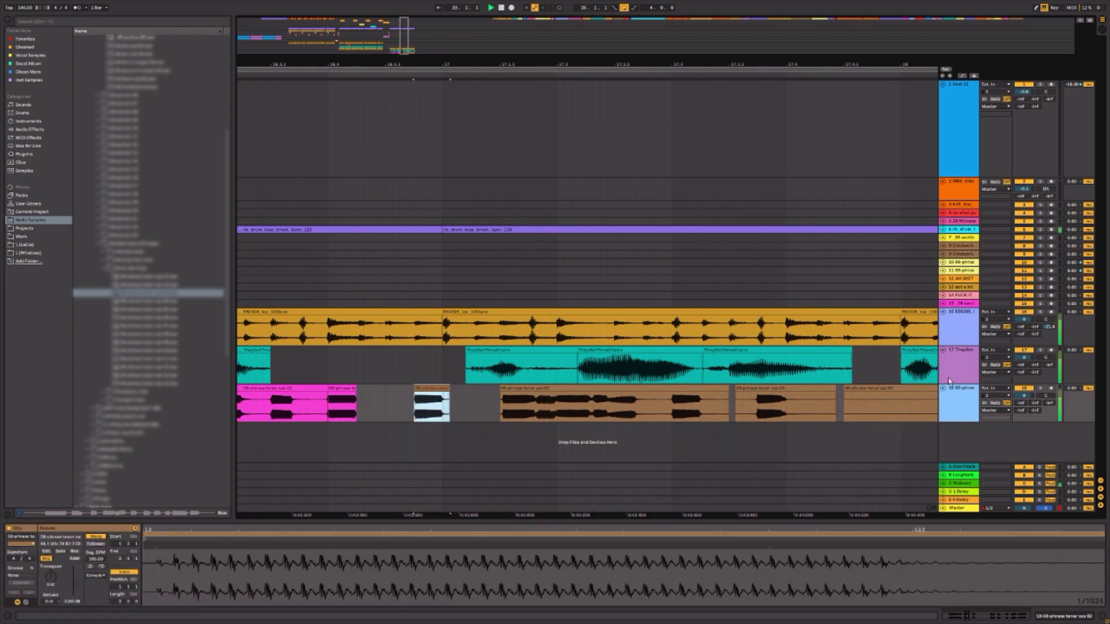
# - Listen through the sax clips up to bar 29 and examine the silent stretches around them
pyautogui.scroll(-5, 450, 396)
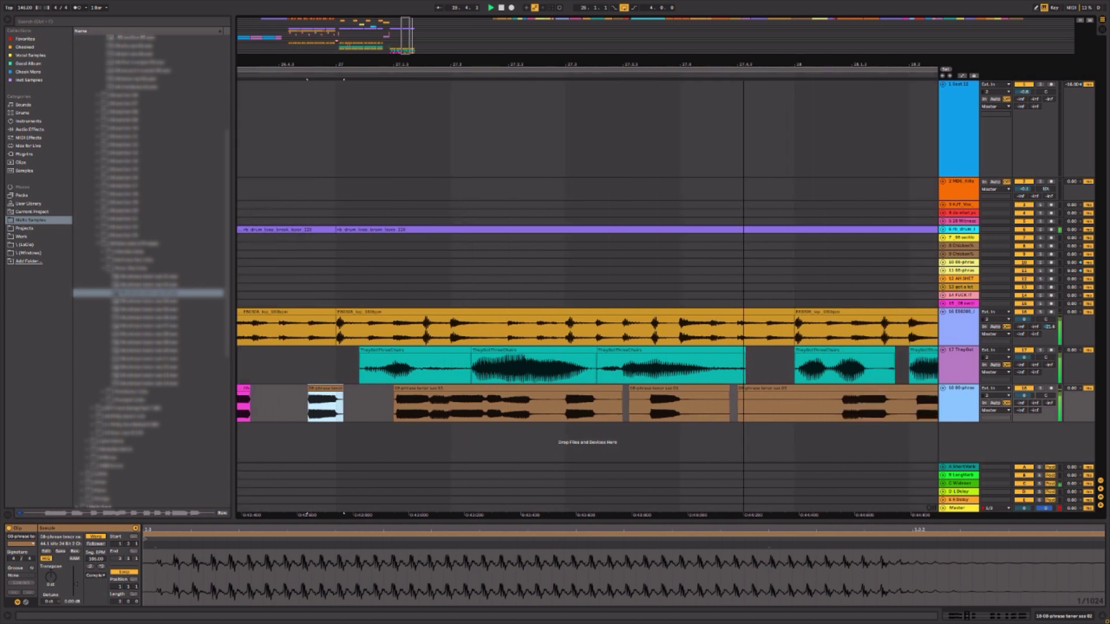
pyautogui.click(658, 413)
pyautogui.click(684, 417)
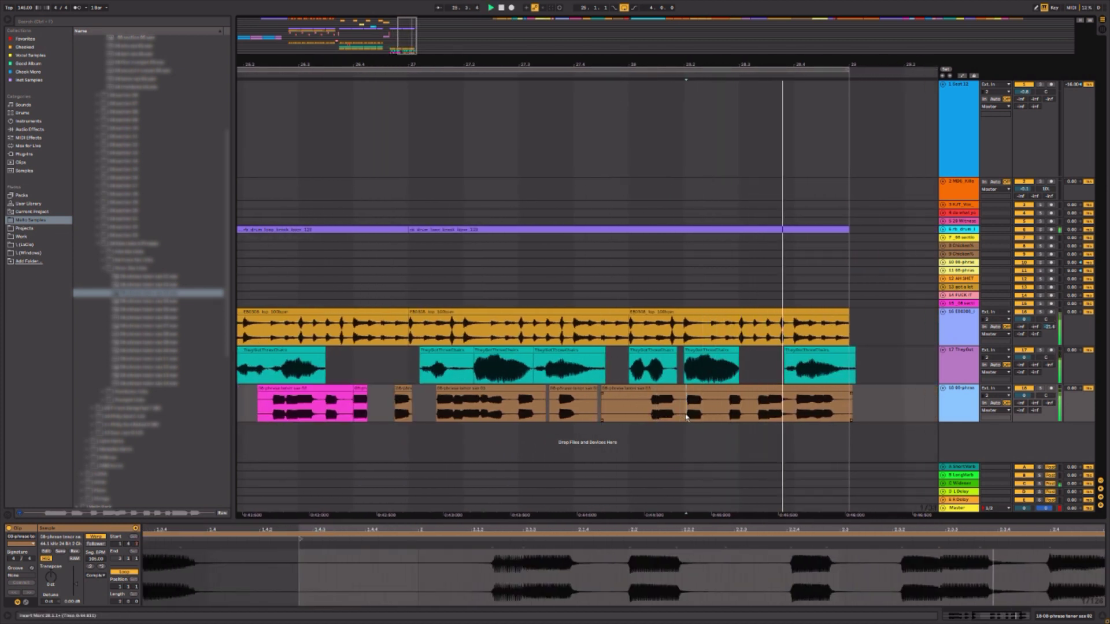
pyautogui.click(794, 418)
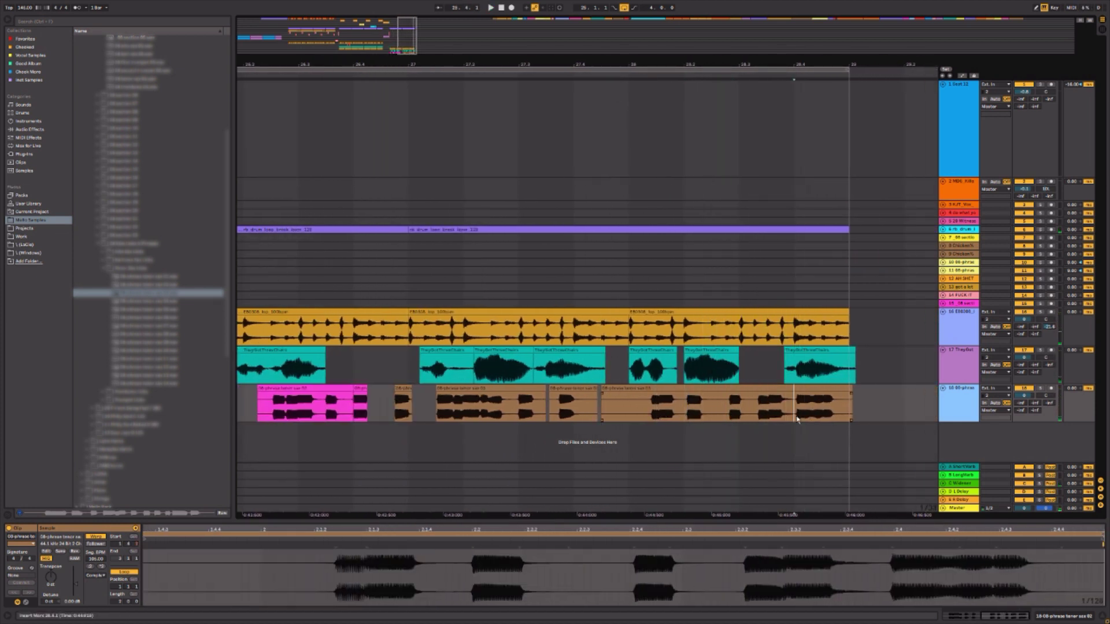
pyautogui.click(435, 399)
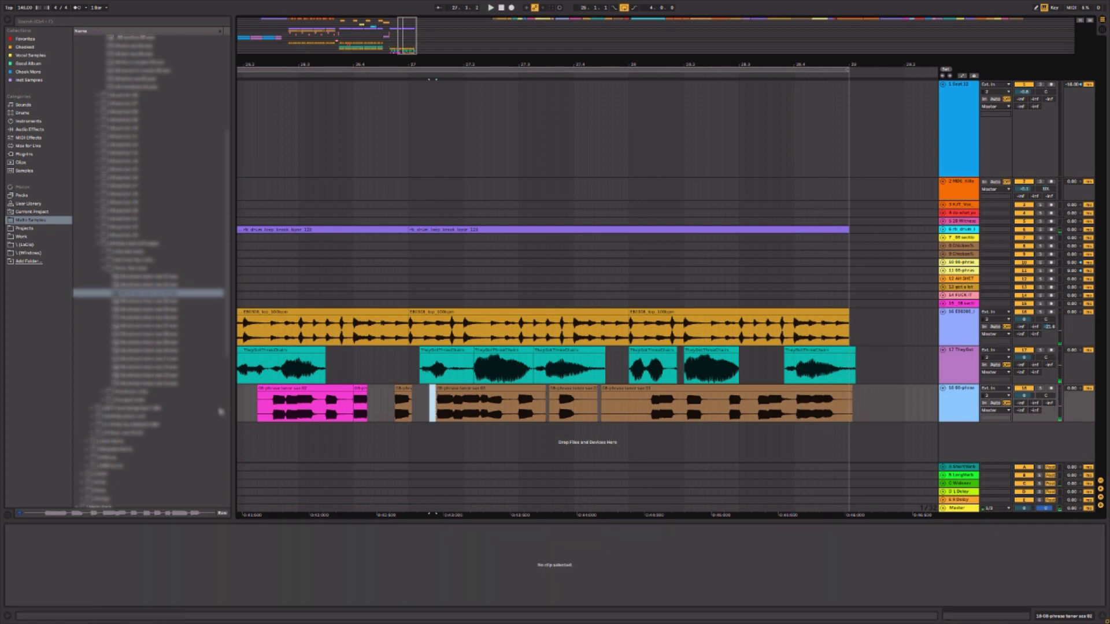
pyautogui.click(249, 410)
pyautogui.click(266, 419)
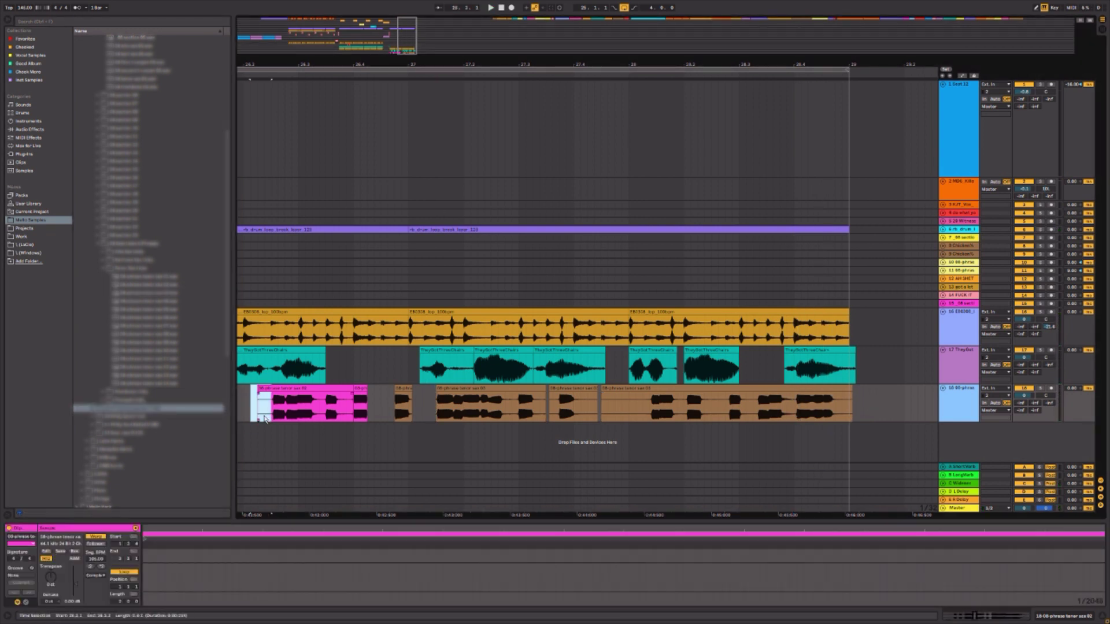
pyautogui.click(258, 410)
pyautogui.moveTo(257, 411); pyautogui.dragTo(267, 411)
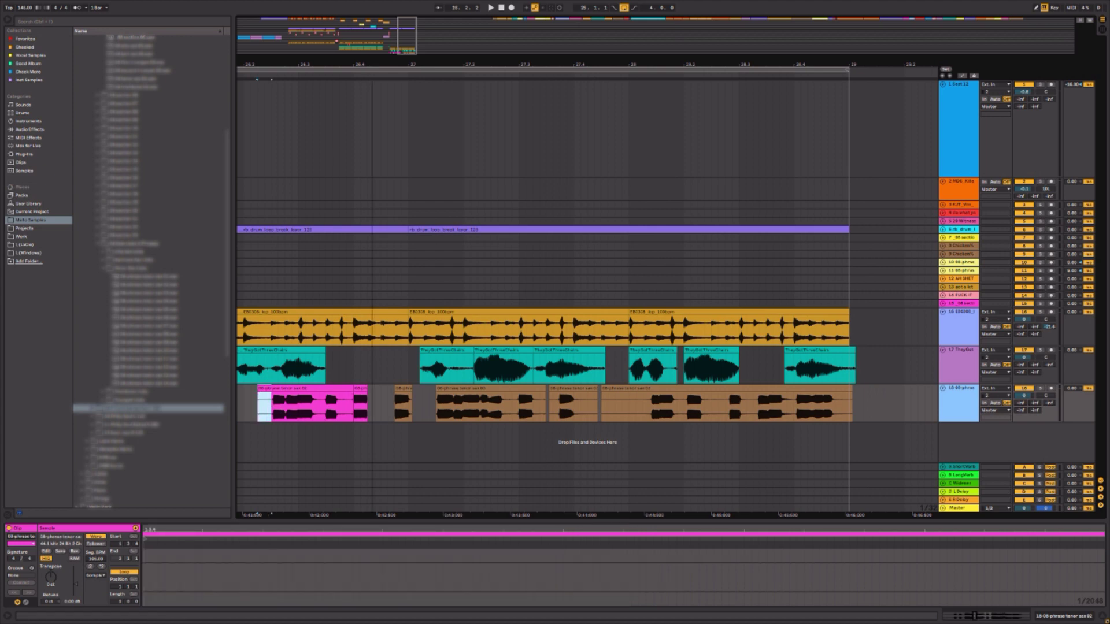
# - Delete the blue and pink tenor sax clips from tracks 10 and 11 in the intro
pyautogui.moveTo(406, 36); pyautogui.dragTo(379, 15)
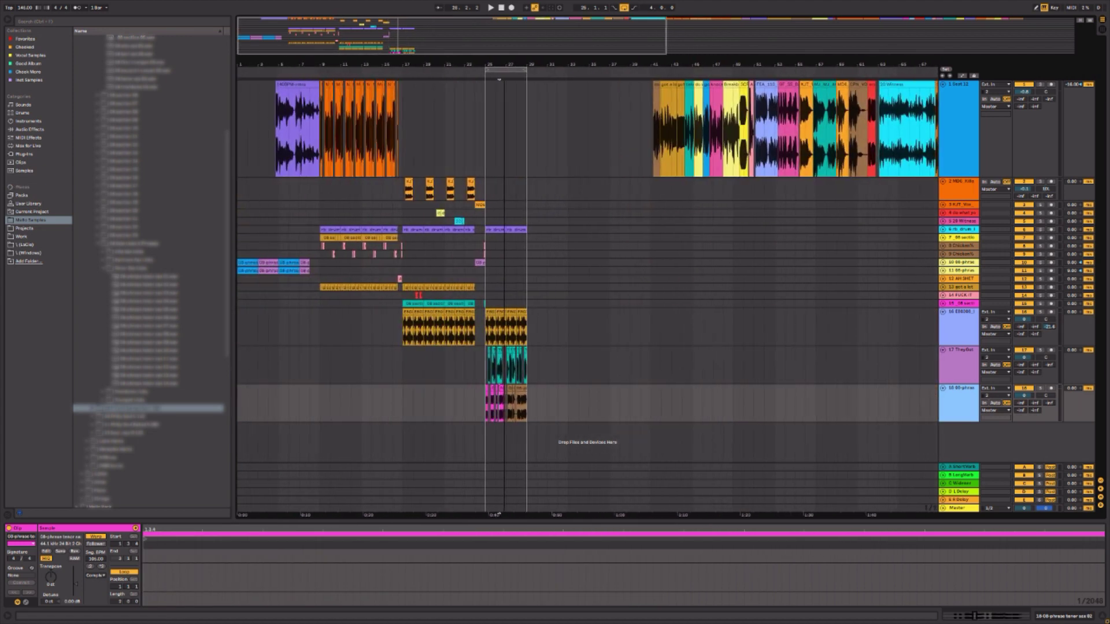
pyautogui.click(320, 325)
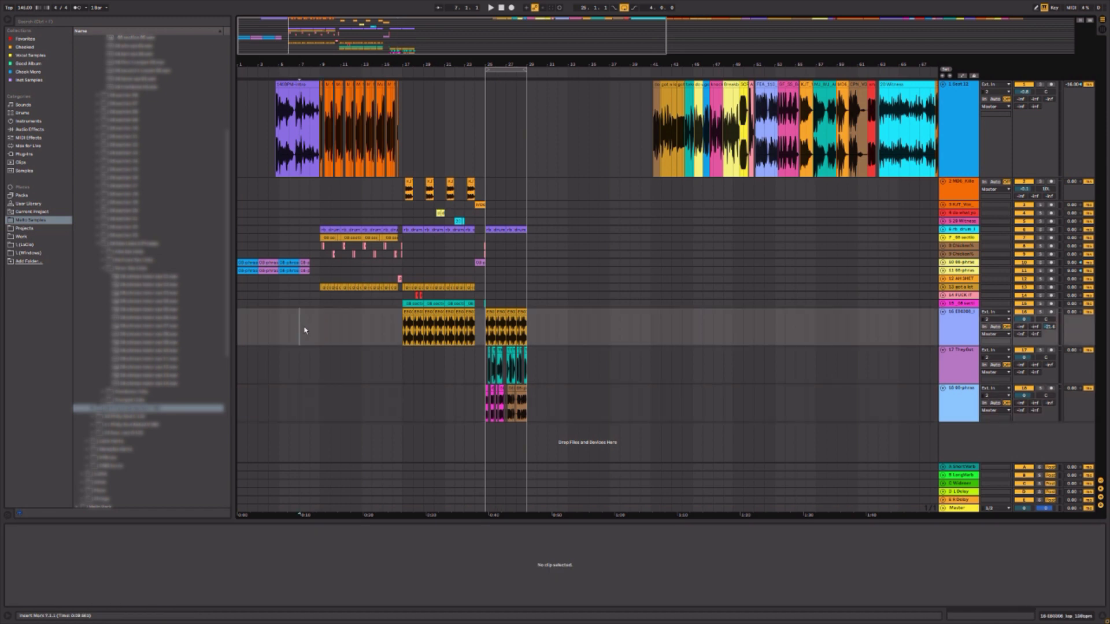
pyautogui.moveTo(316, 272); pyautogui.dragTo(241, 263)
pyautogui.press('Delete')
# - Play the song from the intro and review each section up to the sax part at bar 25
pyautogui.press('space')
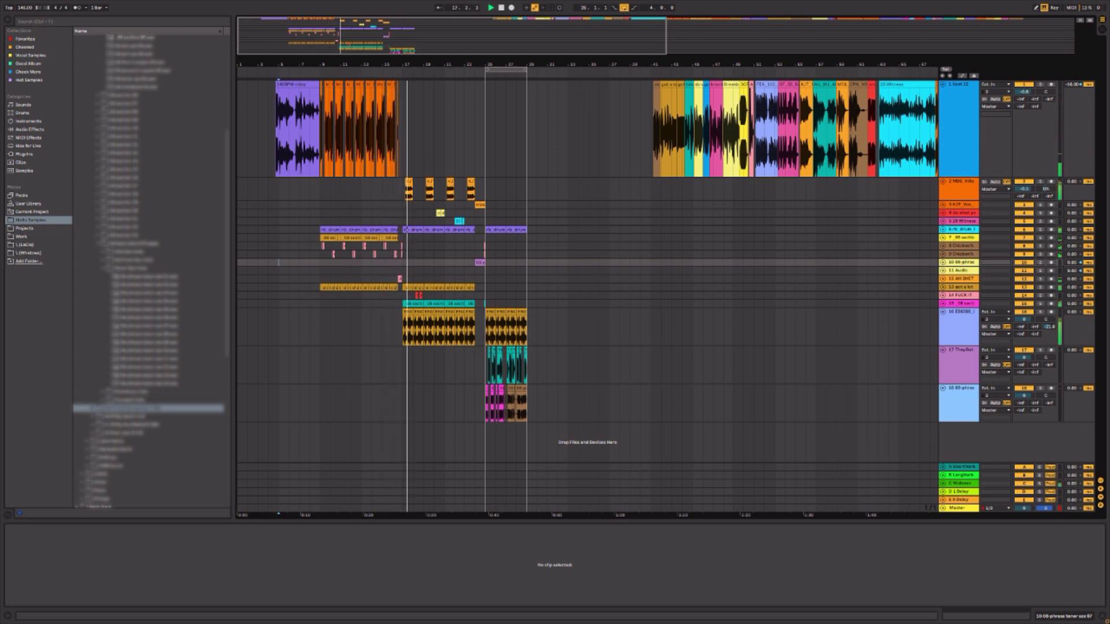
pyautogui.click(403, 254)
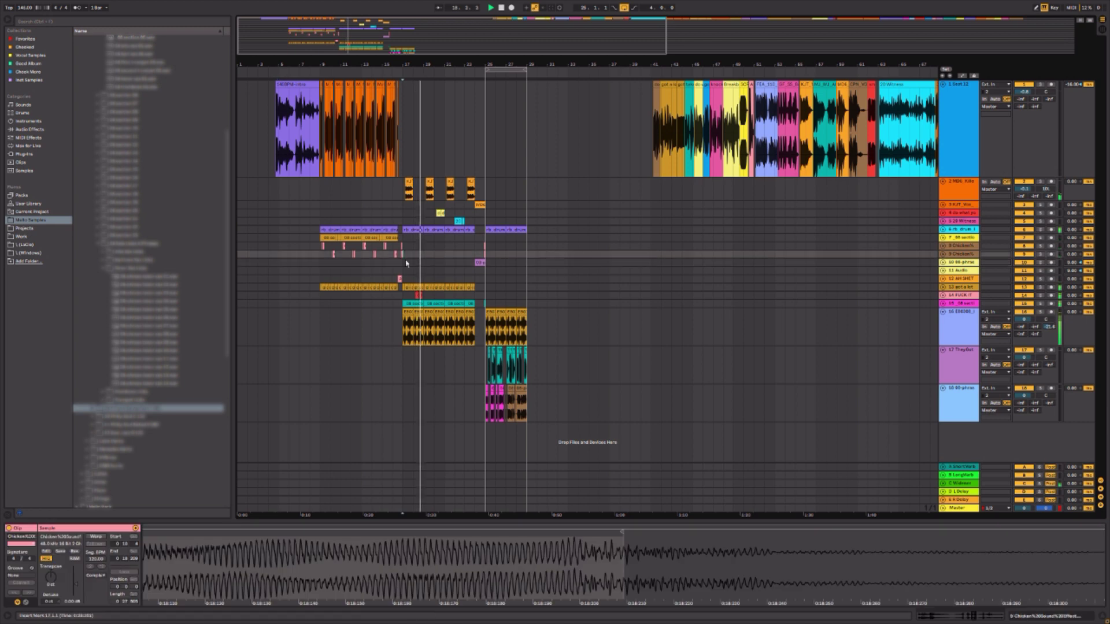
pyautogui.click(415, 263)
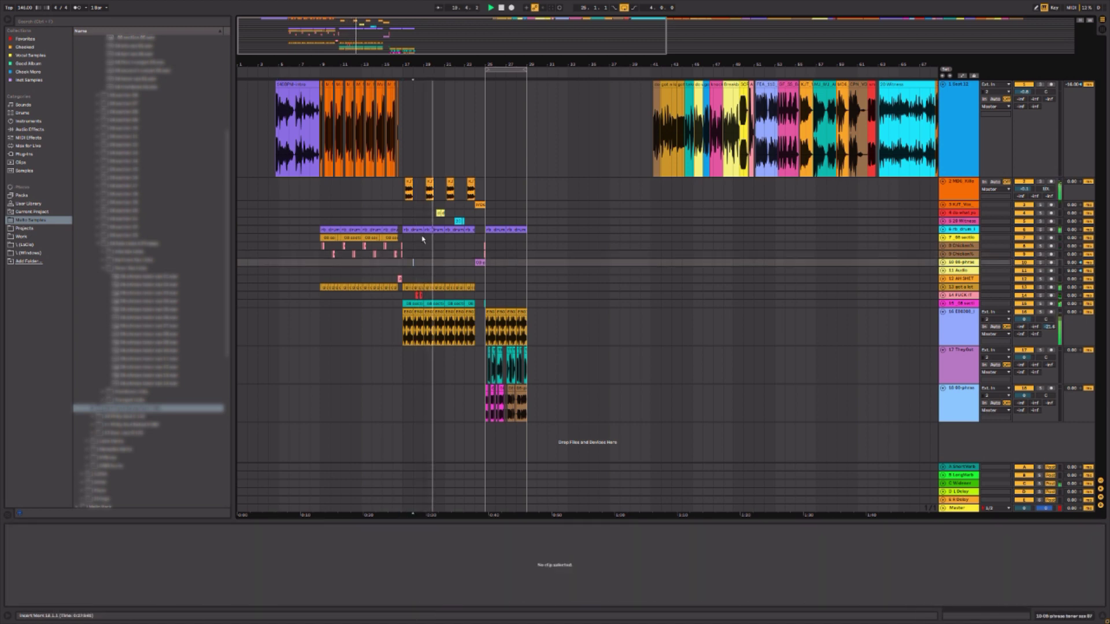
pyautogui.click(480, 262)
pyautogui.click(486, 270)
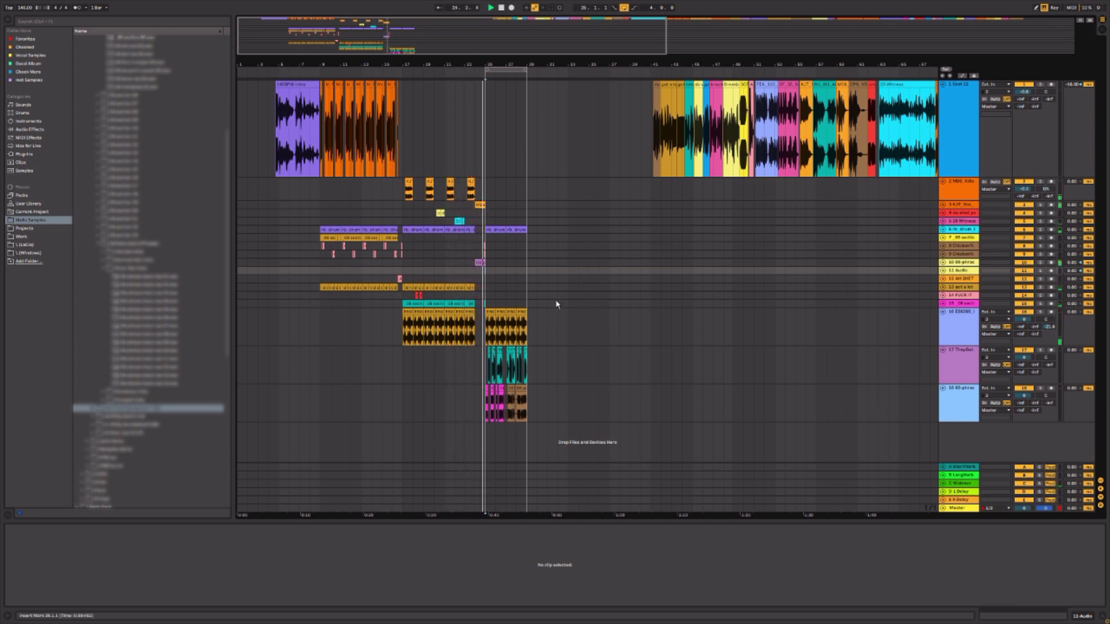
pyautogui.click(495, 297)
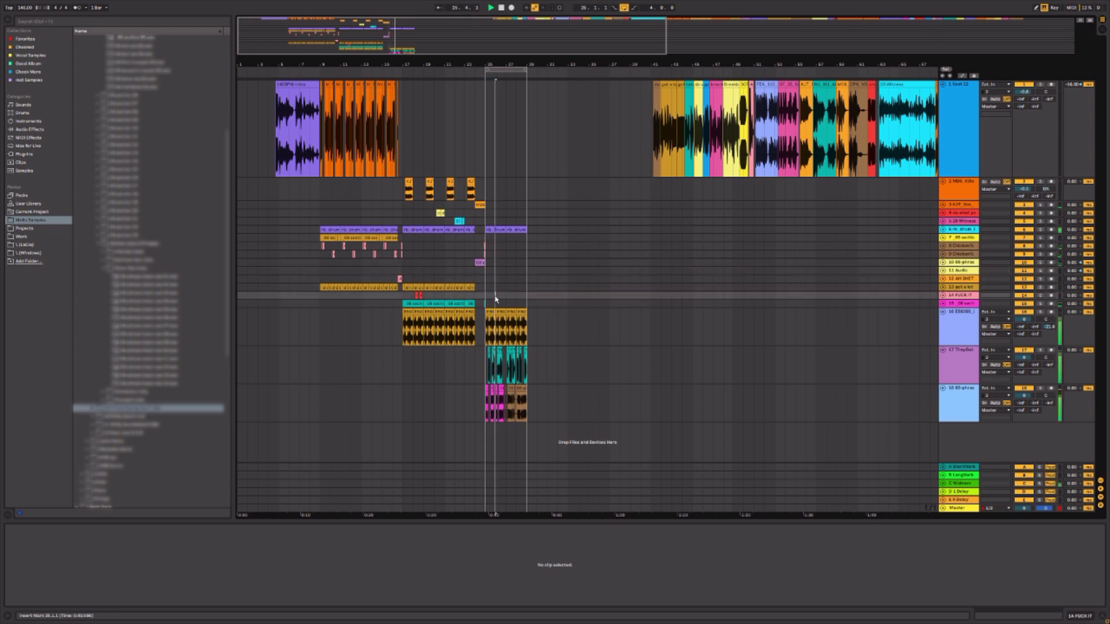
# - Lower the tenor sax track's volume, raise its first send, and pan tracks 17 and 18 off centre
pyautogui.press('z')
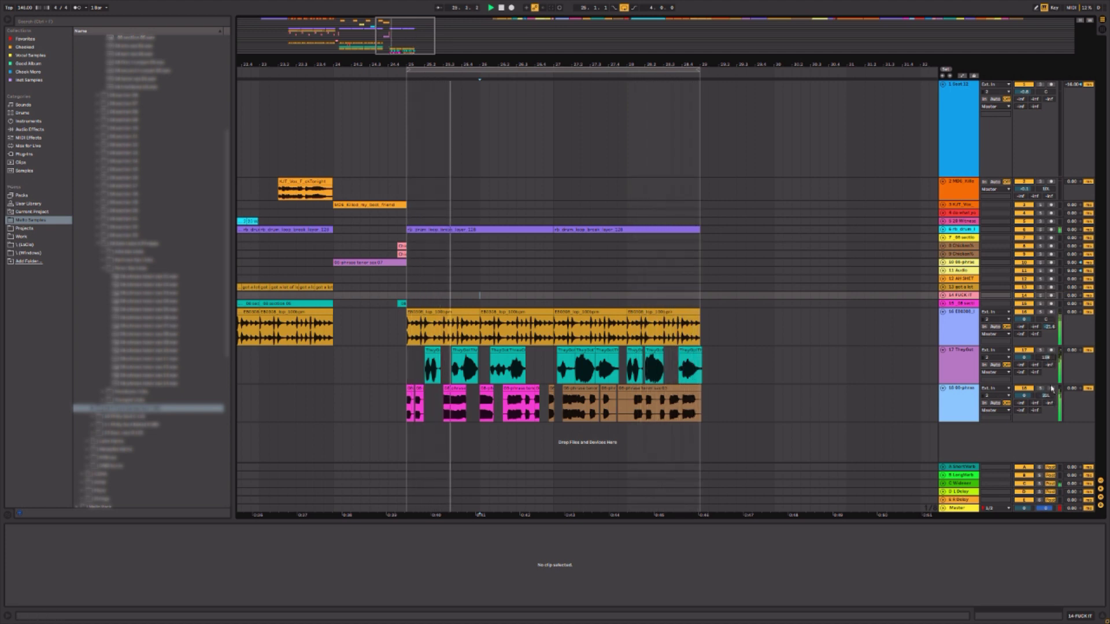
pyautogui.moveTo(1051, 396); pyautogui.dragTo(1024, 402)
pyautogui.moveTo(1046, 358); pyautogui.dragTo(1046, 357)
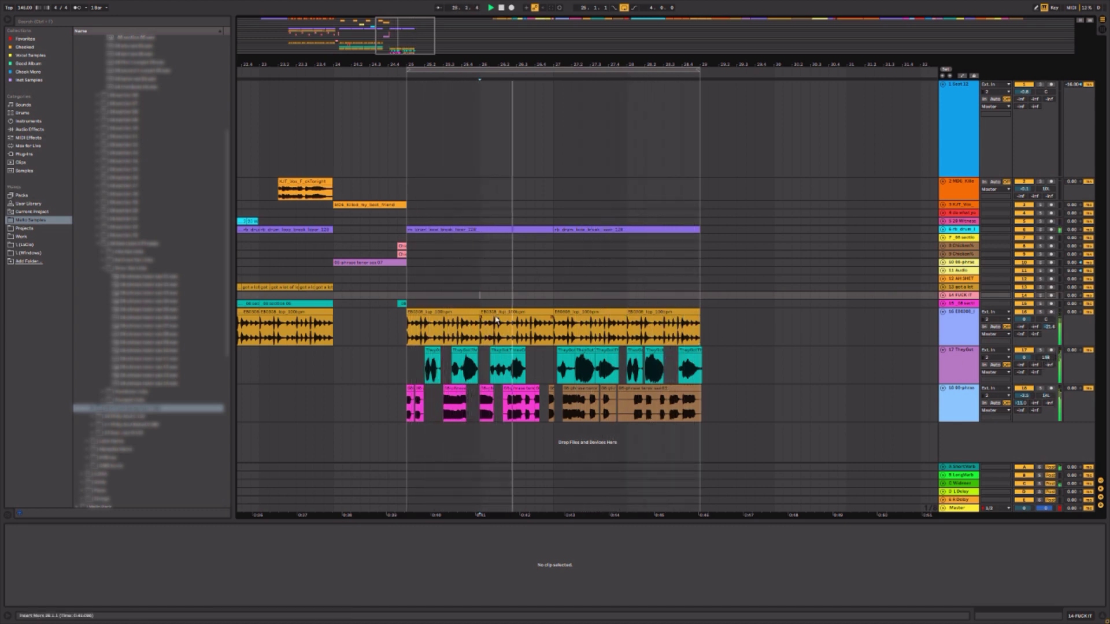
# - Replay the sax and teal sample layers from before bar 25 to check the new mix
pyautogui.moveTo(379, 364); pyautogui.dragTo(374, 375)
pyautogui.click(374, 375)
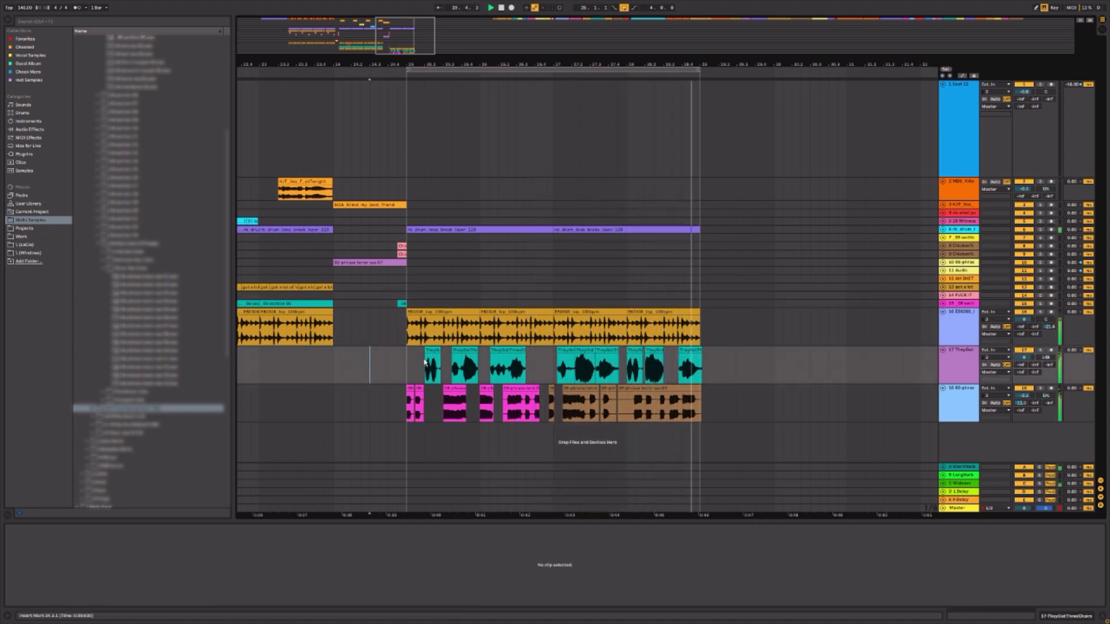
pyautogui.moveTo(704, 63); pyautogui.dragTo(377, 62)
pyautogui.moveTo(632, 60); pyautogui.dragTo(632, 136)
pyautogui.click(377, 213)
pyautogui.press('space')
# - Look through the spare sample clips on the first track from about bar 61 onward
pyautogui.moveTo(703, 61); pyautogui.dragTo(225, 53)
pyautogui.click(320, 87)
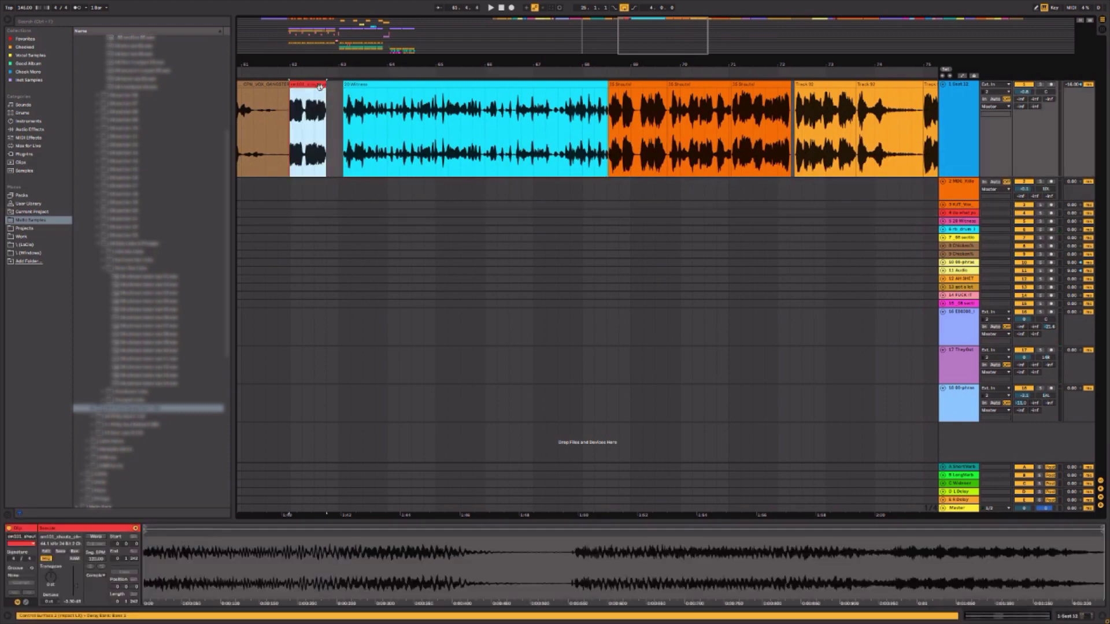
pyautogui.moveTo(925, 63); pyautogui.dragTo(214, 63)
pyautogui.hscroll(5, 587, 289)
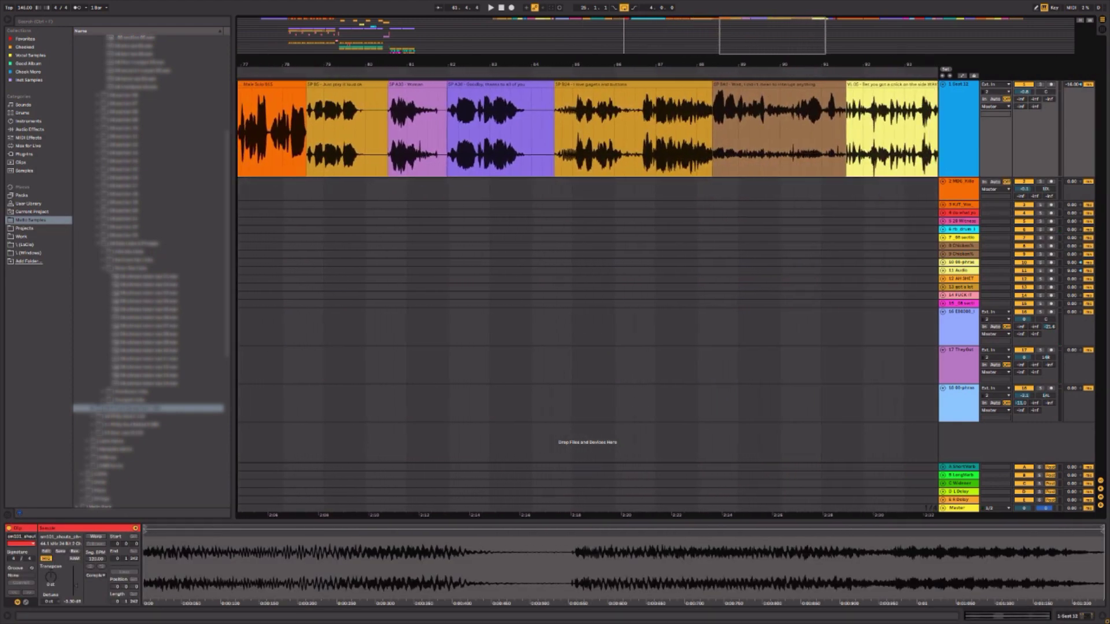
pyautogui.hscroll(8, 587, 290)
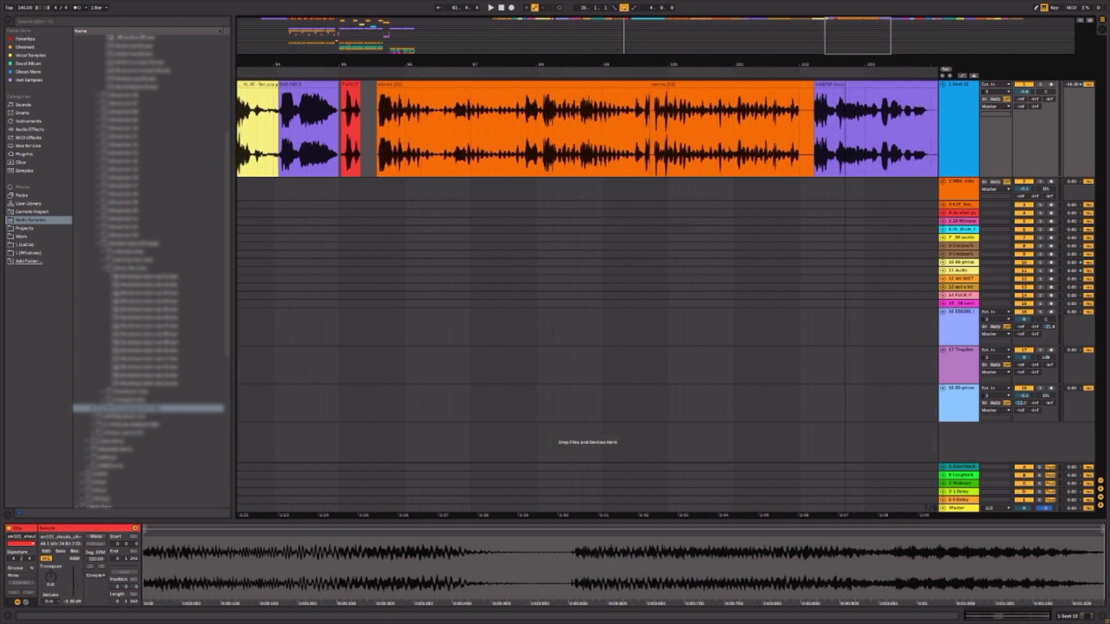
pyautogui.hscroll(10, 587, 289)
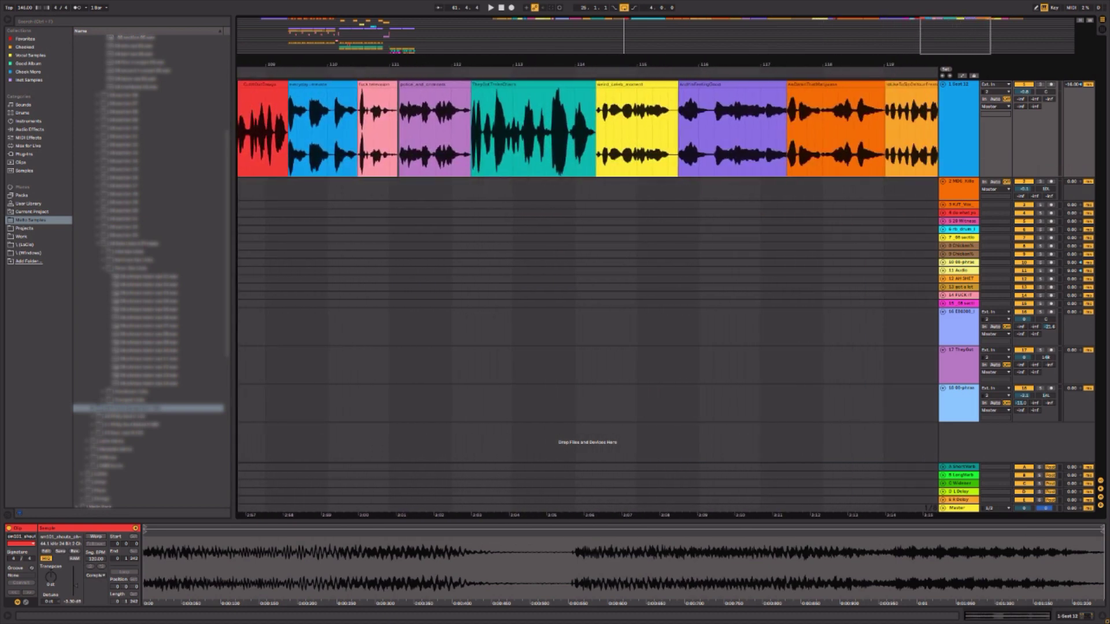
pyautogui.hscroll(6, 587, 289)
pyautogui.scroll(-2, 587, 289)
pyautogui.hscroll(-10, 587, 289)
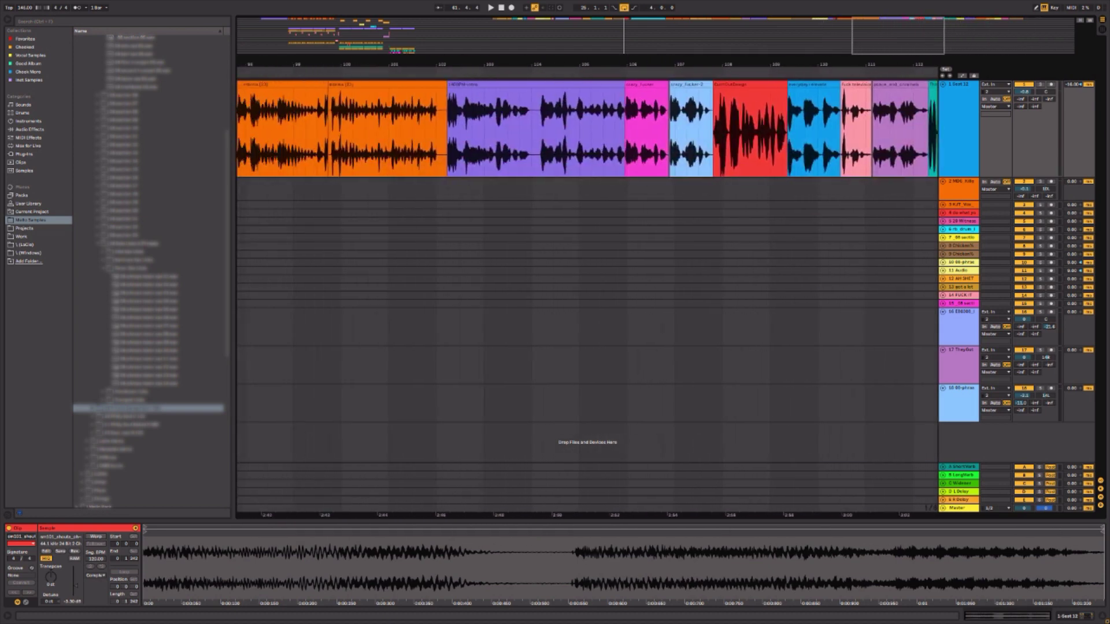
# - Audition the short orange sample clips around bars 70 to 72 on the first track
pyautogui.moveTo(589, 64); pyautogui.dragTo(760, 30)
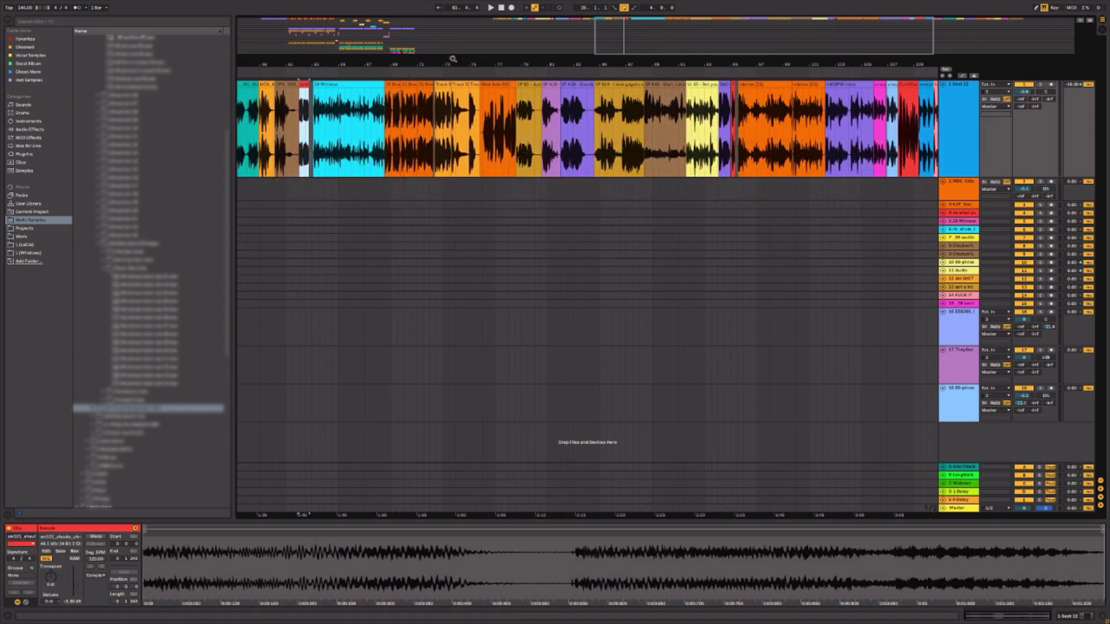
pyautogui.moveTo(453, 59); pyautogui.dragTo(665, 144)
pyautogui.click(498, 85)
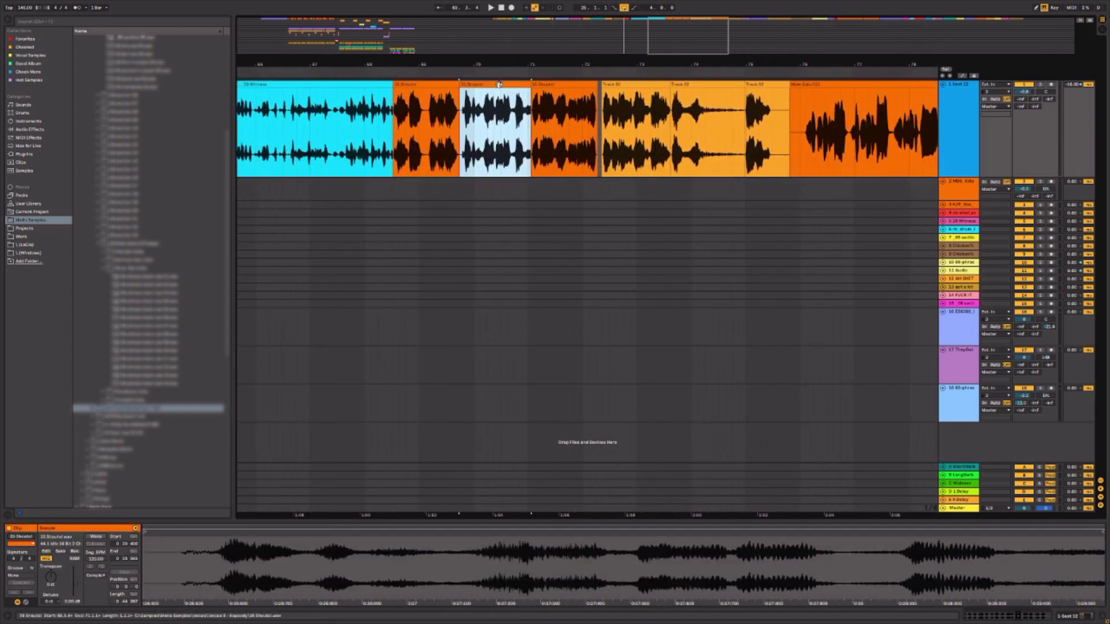
pyautogui.click(558, 85)
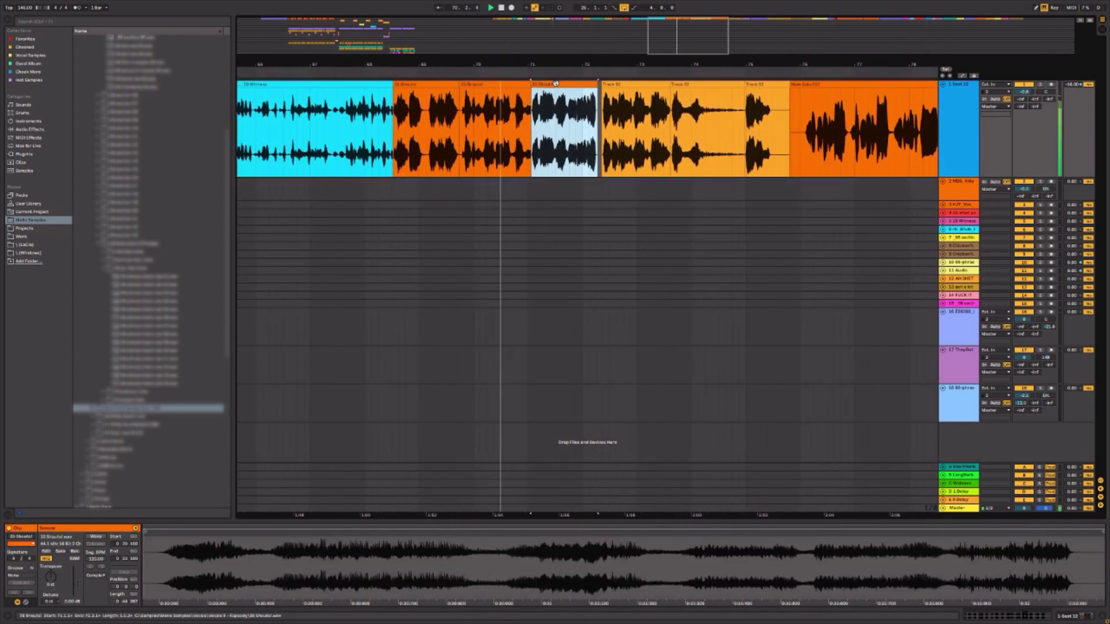
pyautogui.moveTo(580, 64); pyautogui.dragTo(721, 65)
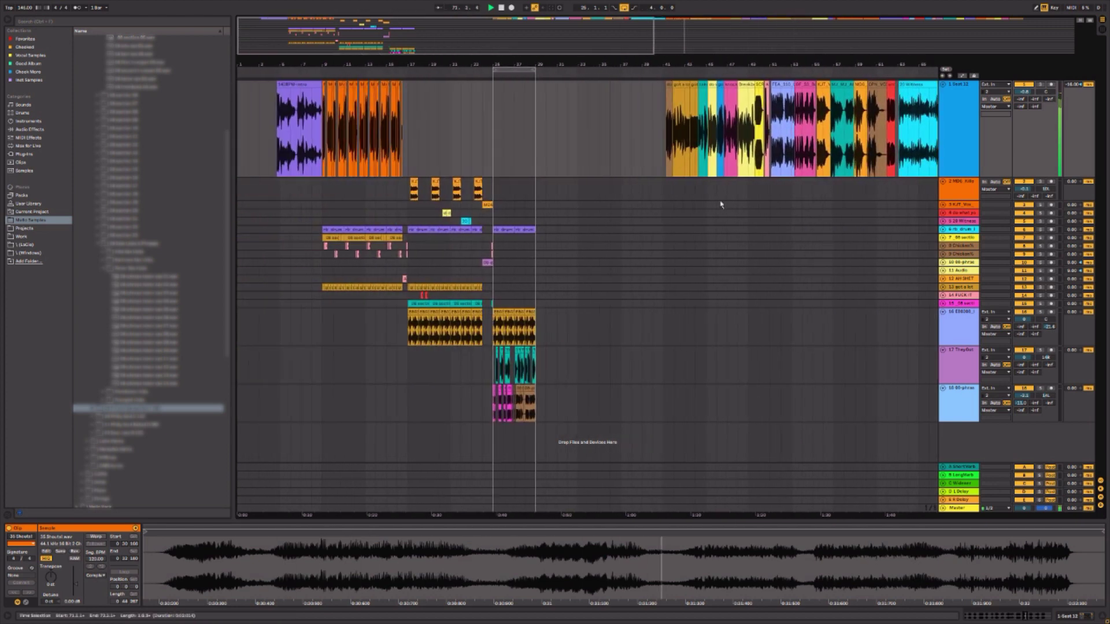
# - Insert a new audio track below track 18 and paste the shout sample onto it at bar 29
pyautogui.scroll(4, 500, 90)
pyautogui.rightClick(980, 441)
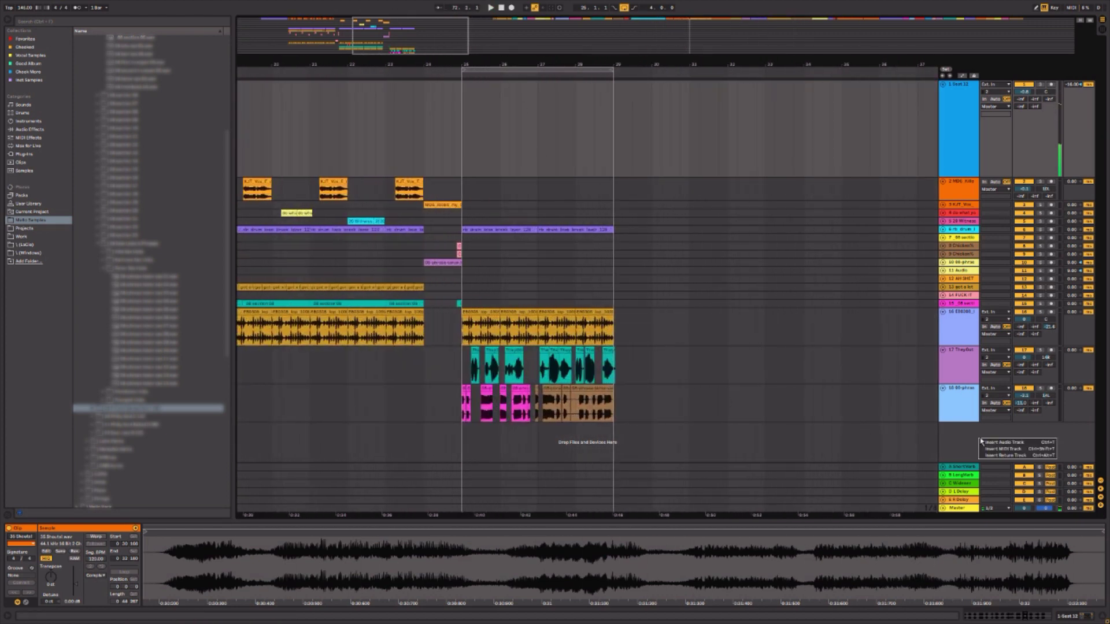
pyautogui.click(985, 442)
pyautogui.hotkey('ctrl', 'v')
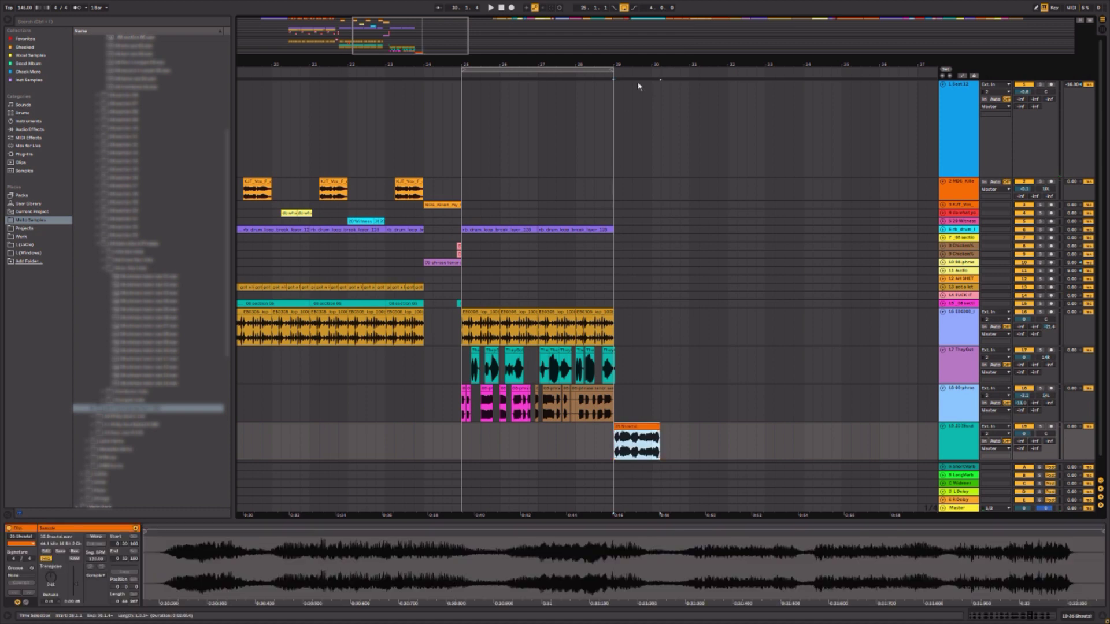
pyautogui.moveTo(628, 64)
pyautogui.mouseDown()
pyautogui.moveTo(596, 201)
pyautogui.moveTo(518, 396)
pyautogui.mouseUp()
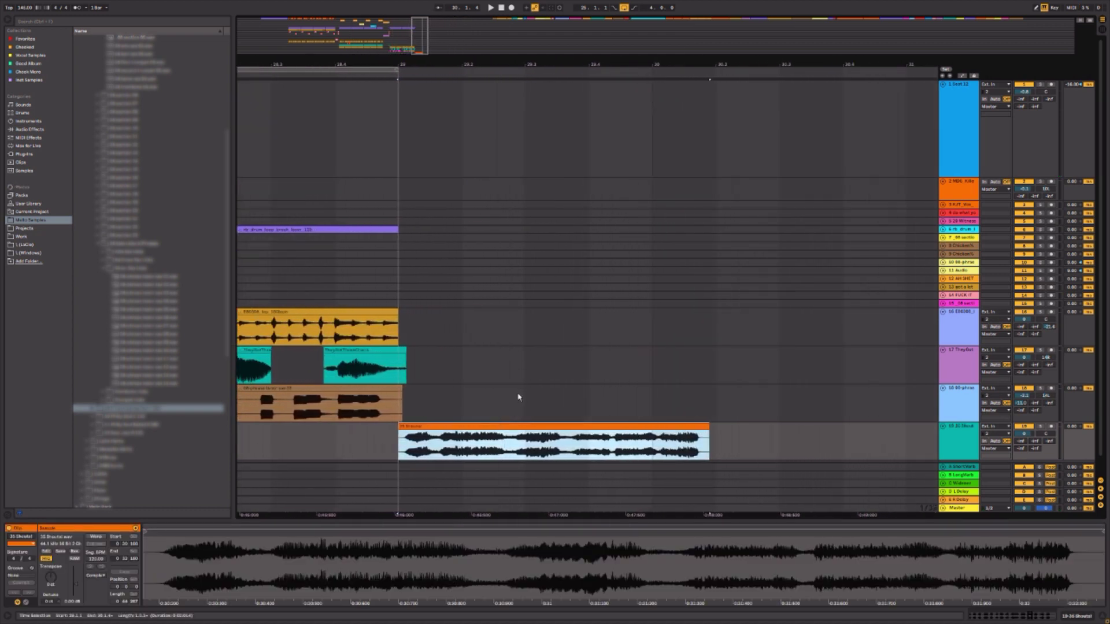
# - Audition the pasted shout clip from two different points along its waveform
pyautogui.click(517, 446)
pyautogui.press('space')
pyautogui.press('space')
pyautogui.click(572, 448)
pyautogui.press('space')
pyautogui.press('space')
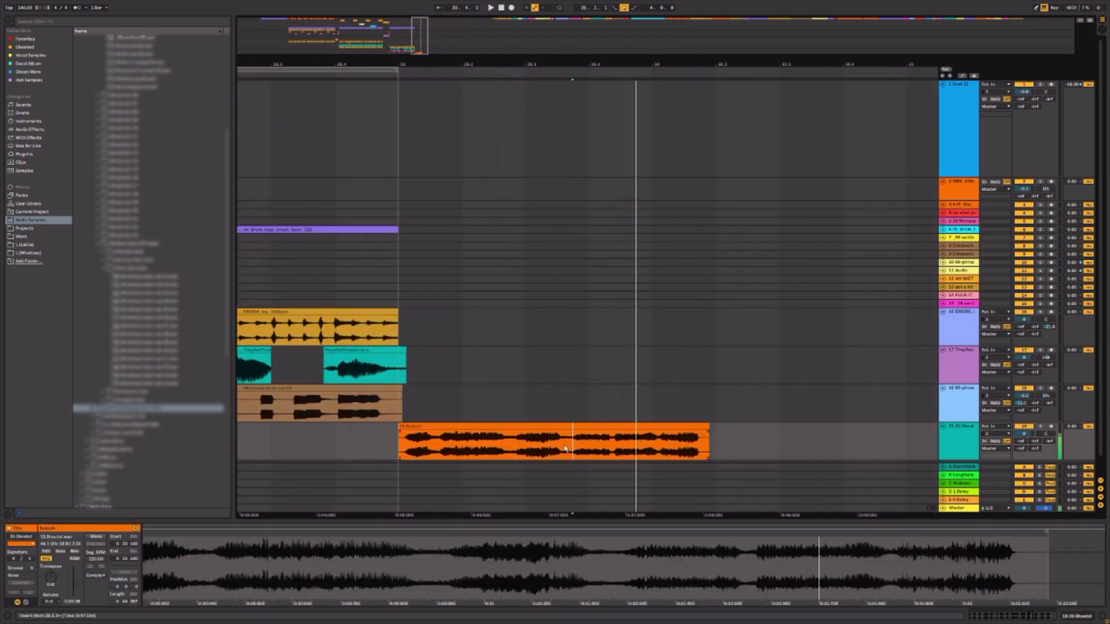
# - Split the shout clip at its second swell and delete the part before the cut
pyautogui.click(513, 448)
pyautogui.hotkey('ctrl', 'e')
pyautogui.click(503, 426)
pyautogui.press('Delete')
# - Split the remaining shout clip into four chops at its quiet points and trim the silent end of the last chop
pyautogui.click(572, 444)
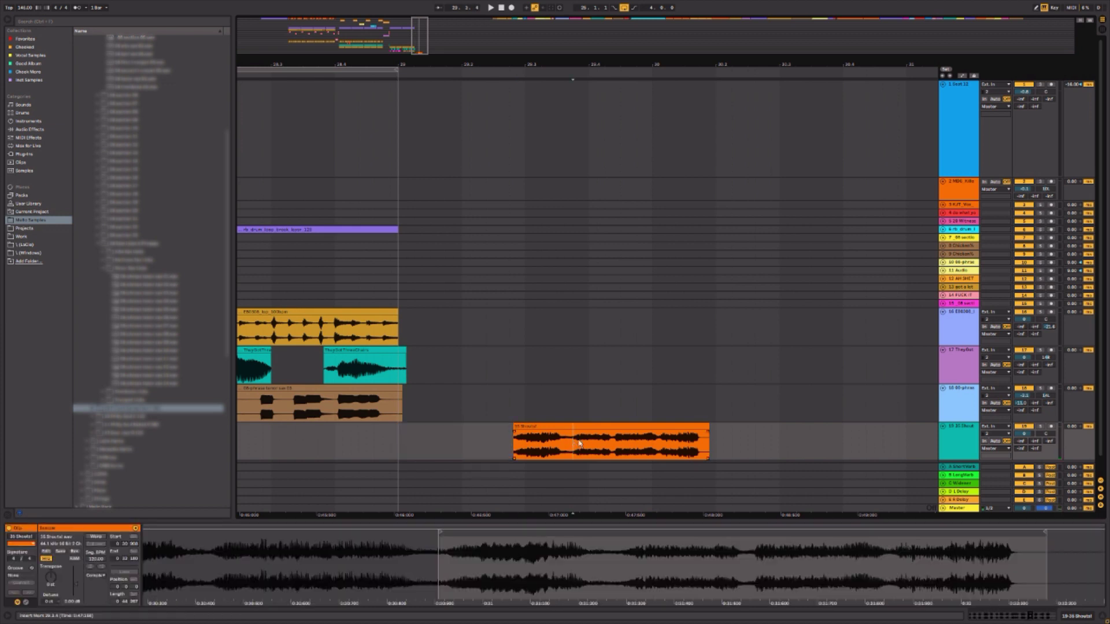
pyautogui.hotkey('ctrl', 'e')
pyautogui.click(615, 444)
pyautogui.hotkey('ctrl', 'e')
pyautogui.click(660, 444)
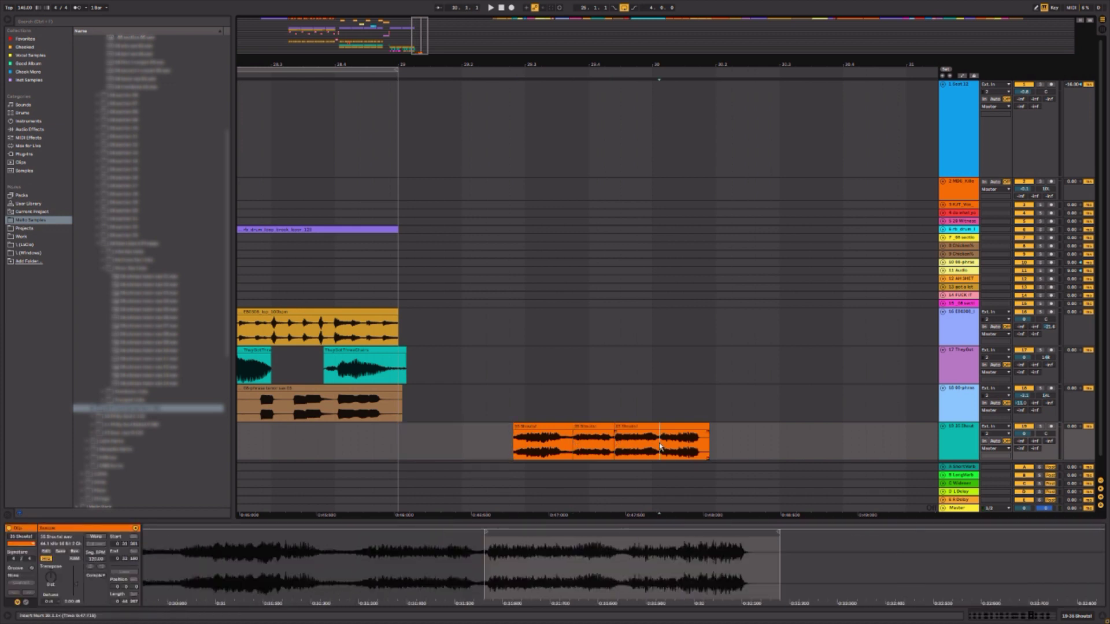
pyautogui.hotkey('ctrl', 'e')
pyautogui.press('space')
pyautogui.moveTo(706, 428); pyautogui.dragTo(700, 428)
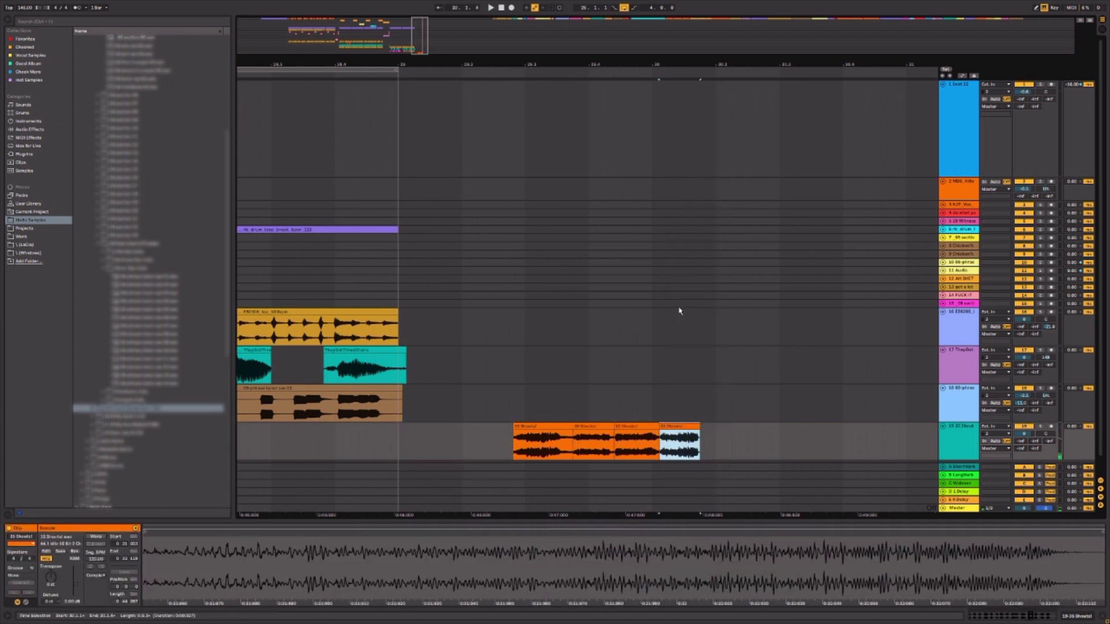
# - Move the first shout chop to just after the start of bar 25 and play it back with the loops
pyautogui.moveTo(676, 65); pyautogui.dragTo(920, 42)
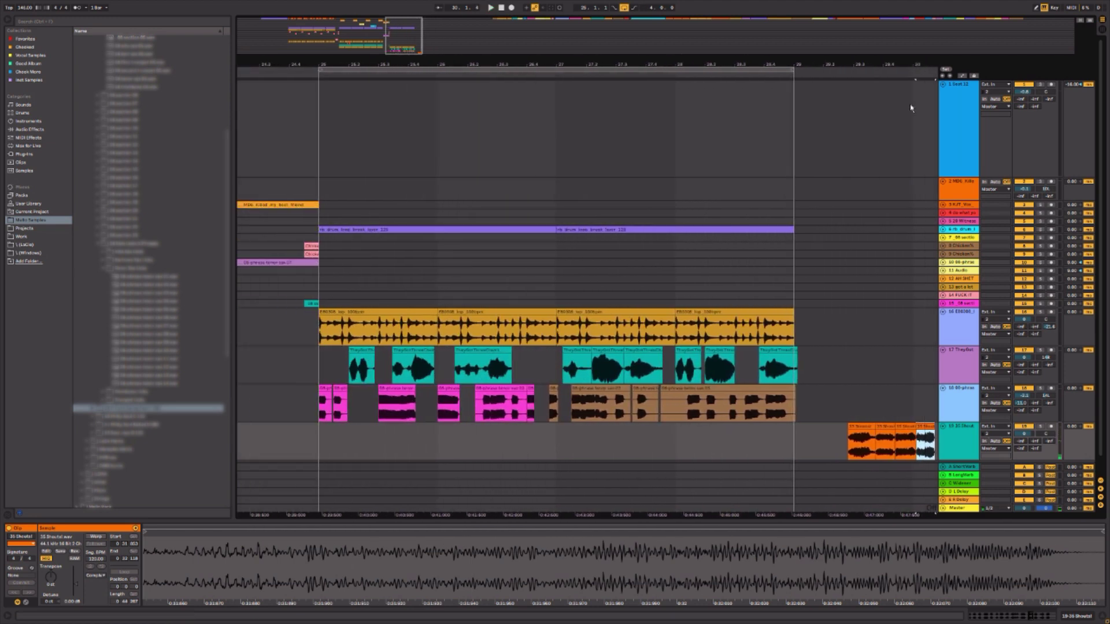
pyautogui.moveTo(861, 428); pyautogui.dragTo(347, 434)
pyautogui.click(296, 445)
pyautogui.press('space')
pyautogui.click(313, 452)
pyautogui.press('space')
pyautogui.click(305, 447)
pyautogui.press('space')
# - Move the second shout chop directly behind the first one in bar 25 and play them in context
pyautogui.moveTo(884, 427); pyautogui.dragTo(364, 431)
pyautogui.click(272, 446)
pyautogui.press('space')
pyautogui.press('space')
pyautogui.click(305, 448)
pyautogui.press('space')
pyautogui.click(350, 442)
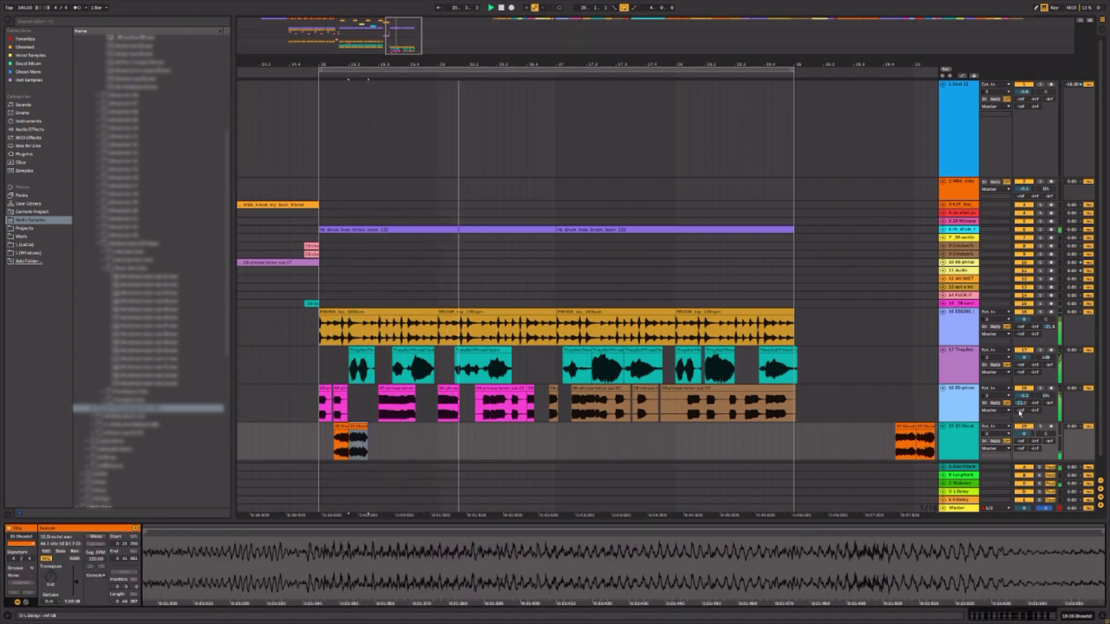
# - Replay the run-up to bar 25 and move the third shout chop to beat 4 of bar 25
pyautogui.click(901, 428)
pyautogui.click(288, 444)
pyautogui.press('space')
pyautogui.press('space')
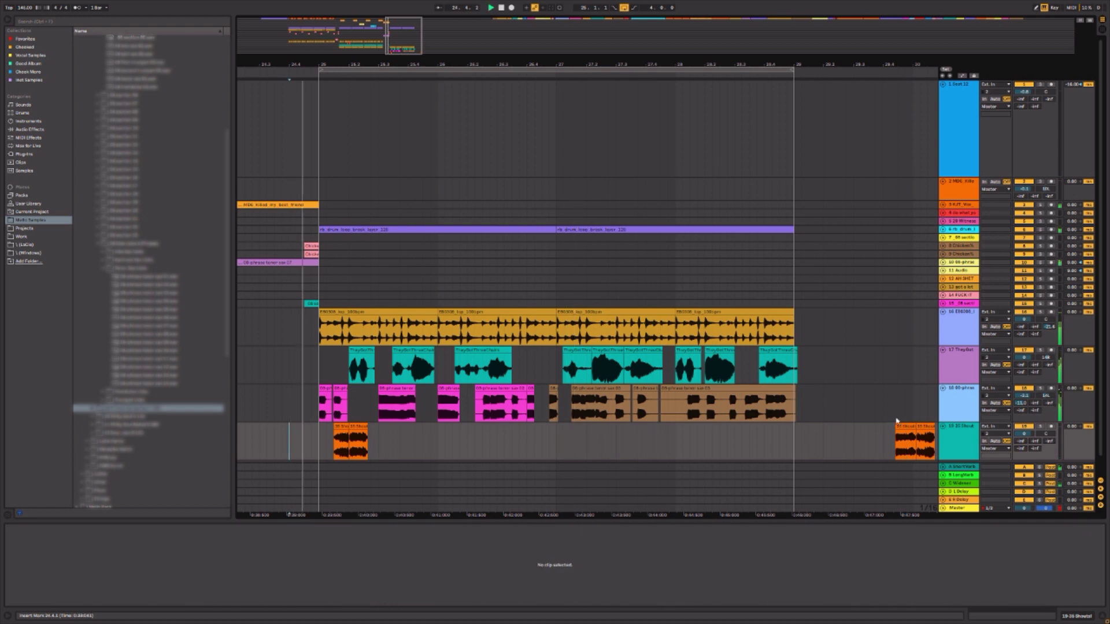
pyautogui.moveTo(907, 428); pyautogui.dragTo(420, 429)
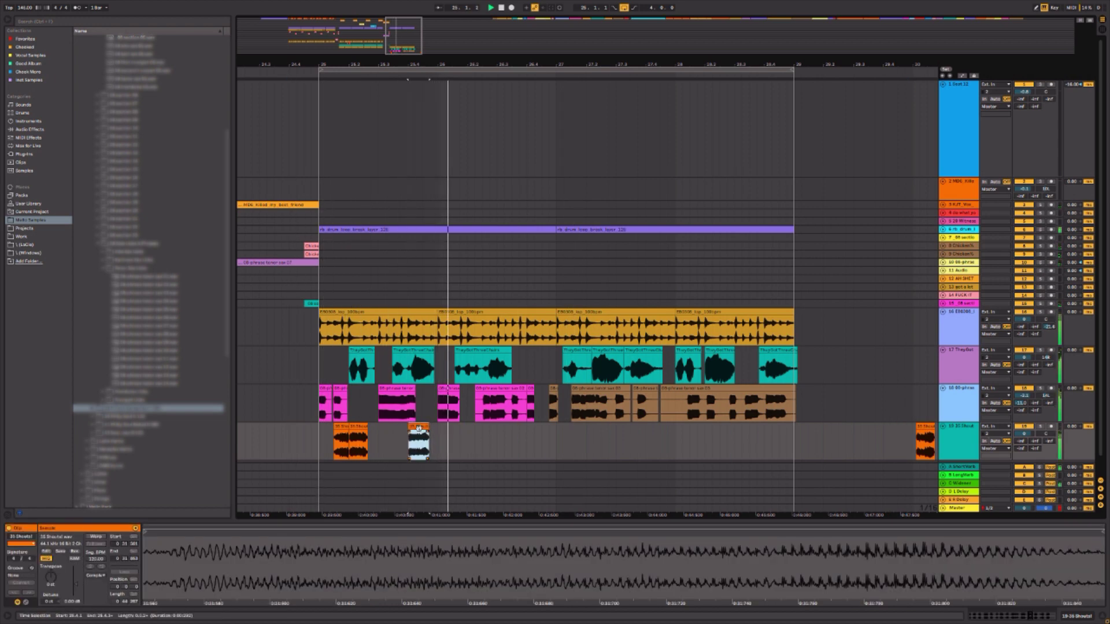
pyautogui.click(514, 444)
pyautogui.hotkey('ctrl', 'v')
pyautogui.hotkey('ctrl', 'z')
# - Paste a copy of the beat 4 shout chop in the second half of bar 26 and raise the shout track's third send
pyautogui.click(419, 428)
pyautogui.moveTo(297, 444); pyautogui.dragTo(304, 444)
pyautogui.press('space')
pyautogui.press('space')
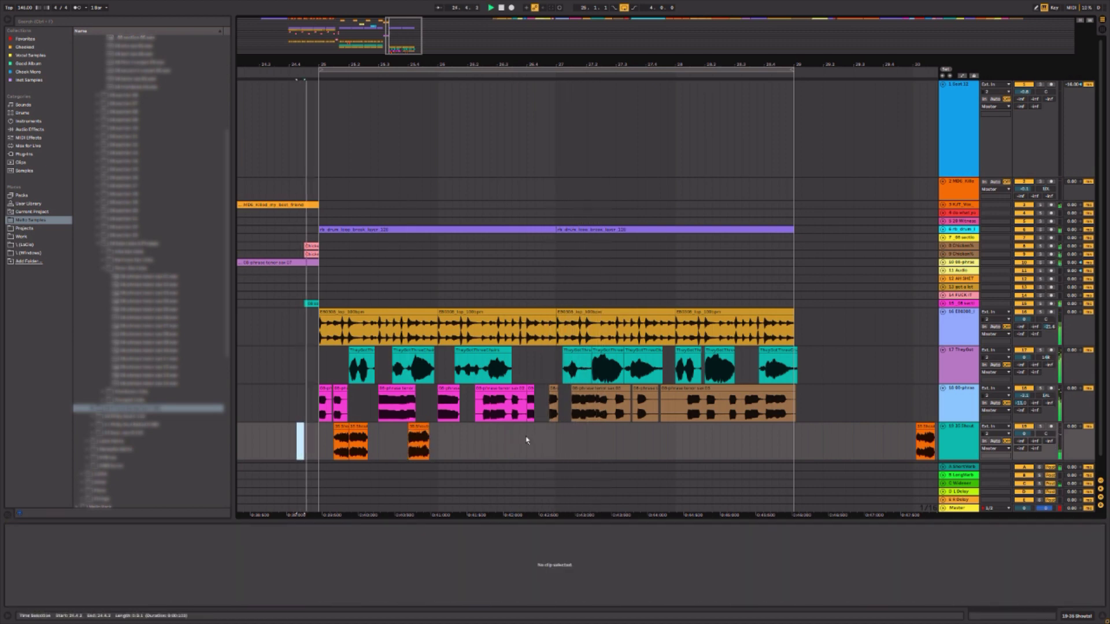
pyautogui.click(526, 441)
pyautogui.hotkey('ctrl', 'v')
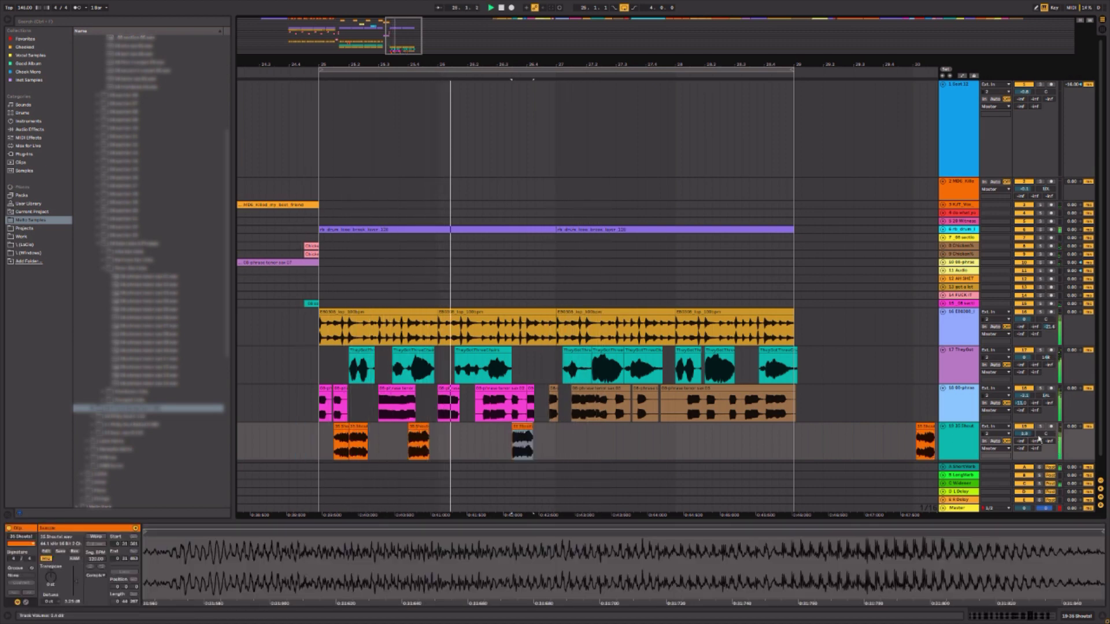
pyautogui.moveTo(1039, 440); pyautogui.dragTo(1049, 444)
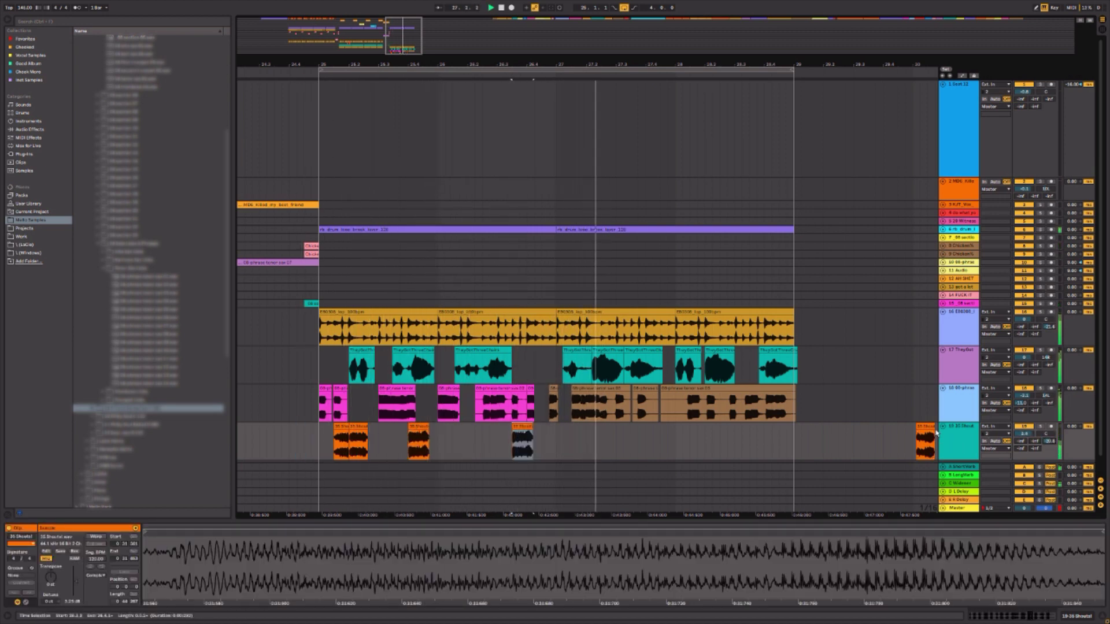
# - Move the last shout chop to around beat 2 of bar 27 and paste a copy at beat 2 of bar 28
pyautogui.moveTo(926, 427); pyautogui.dragTo(611, 438)
pyautogui.click(709, 436)
pyautogui.hotkey('ctrl', 'v')
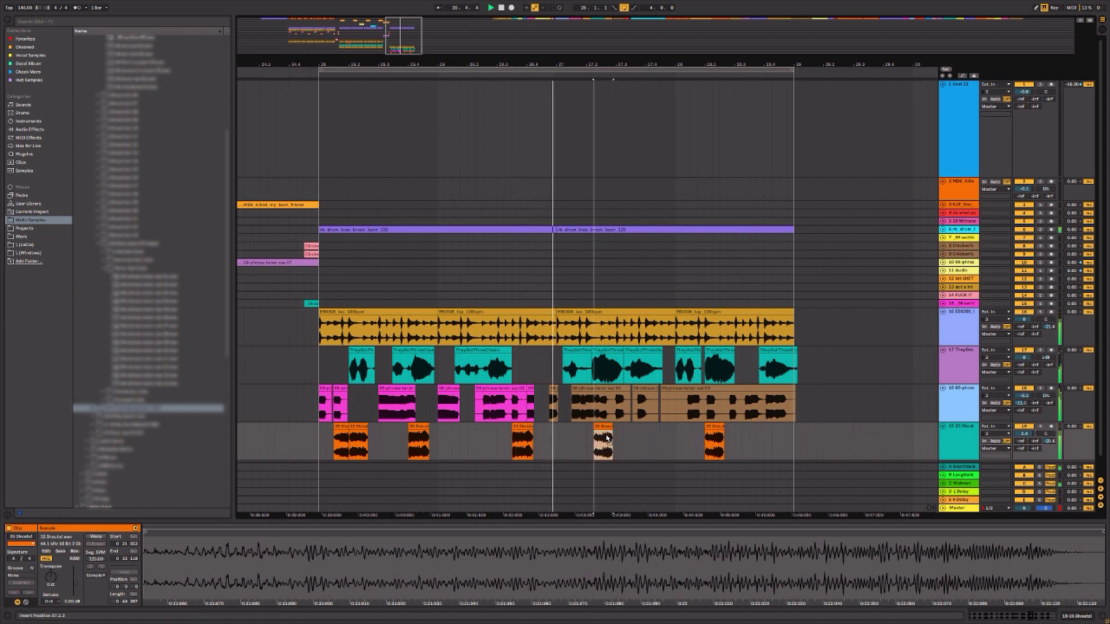
# - Toggle grid snapping and nudge the shout chop in bar 27 slightly earlier
pyautogui.doubleClick(610, 442)
pyautogui.hotkey('ctrl', '4')
pyautogui.click(605, 420)
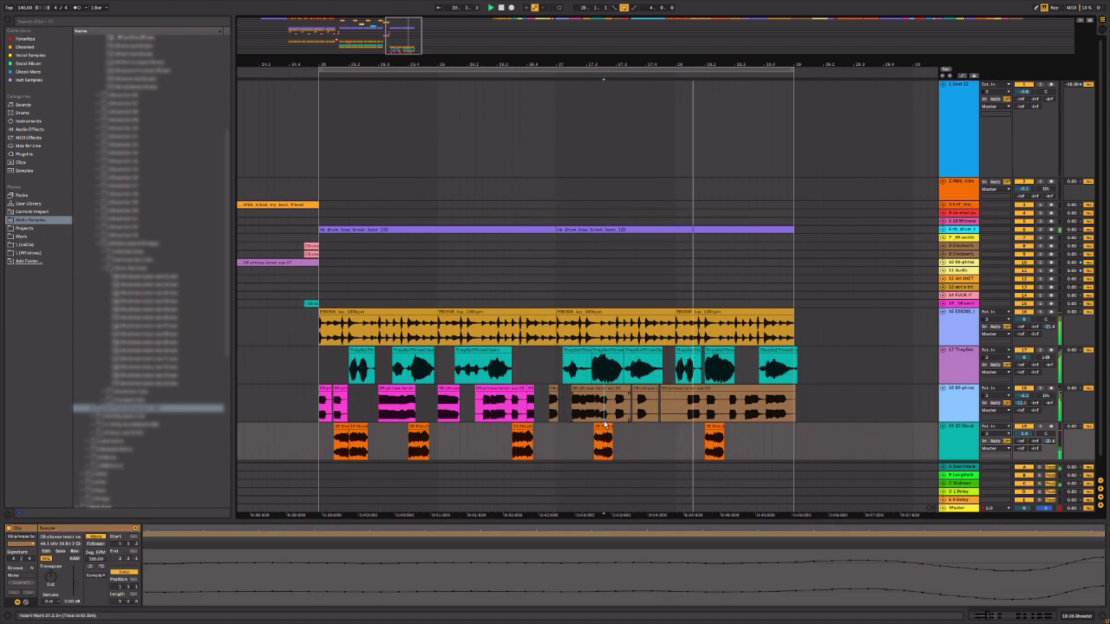
pyautogui.moveTo(604, 427); pyautogui.dragTo(601, 430)
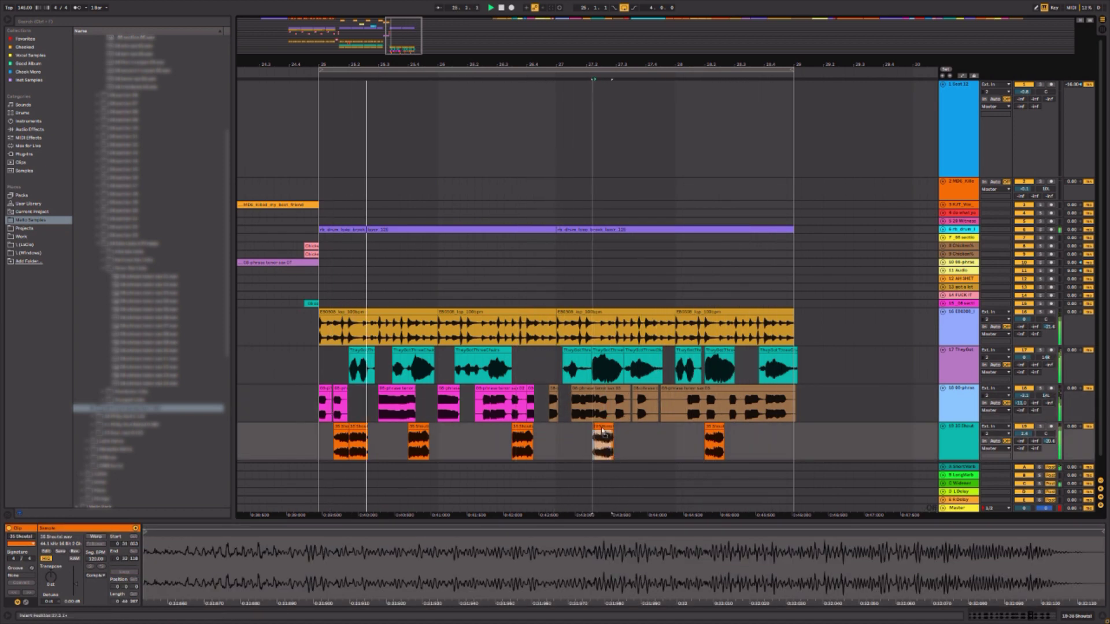
# - Regroup the shout chops in the second half of bar 26 and delete the chop left at beat 4 of bar 25
pyautogui.click(341, 428)
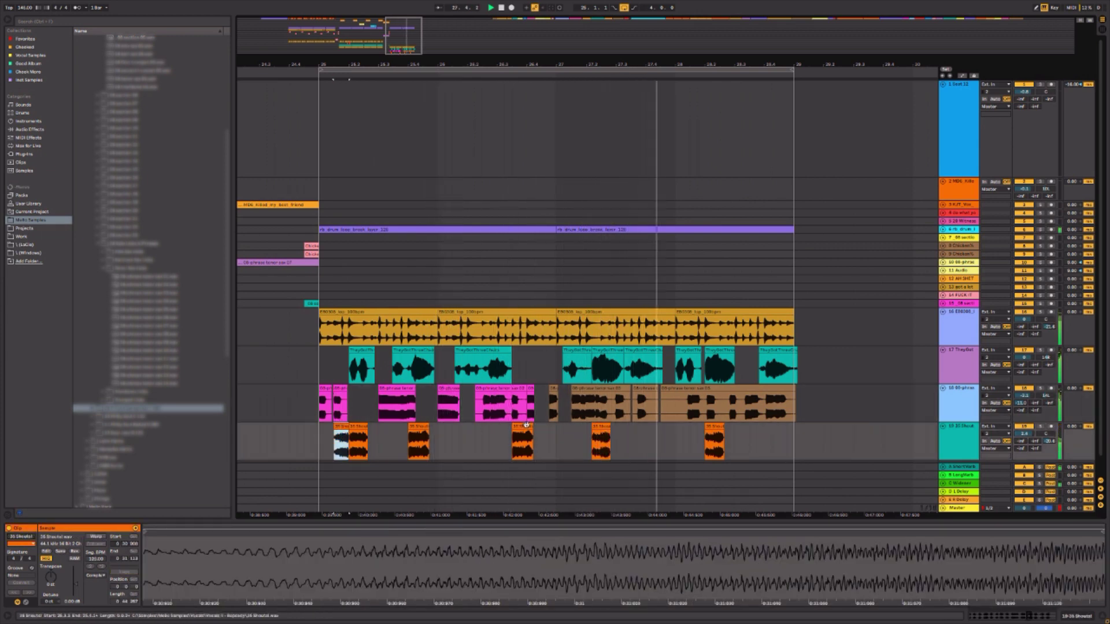
pyautogui.moveTo(342, 423); pyautogui.dragTo(535, 435)
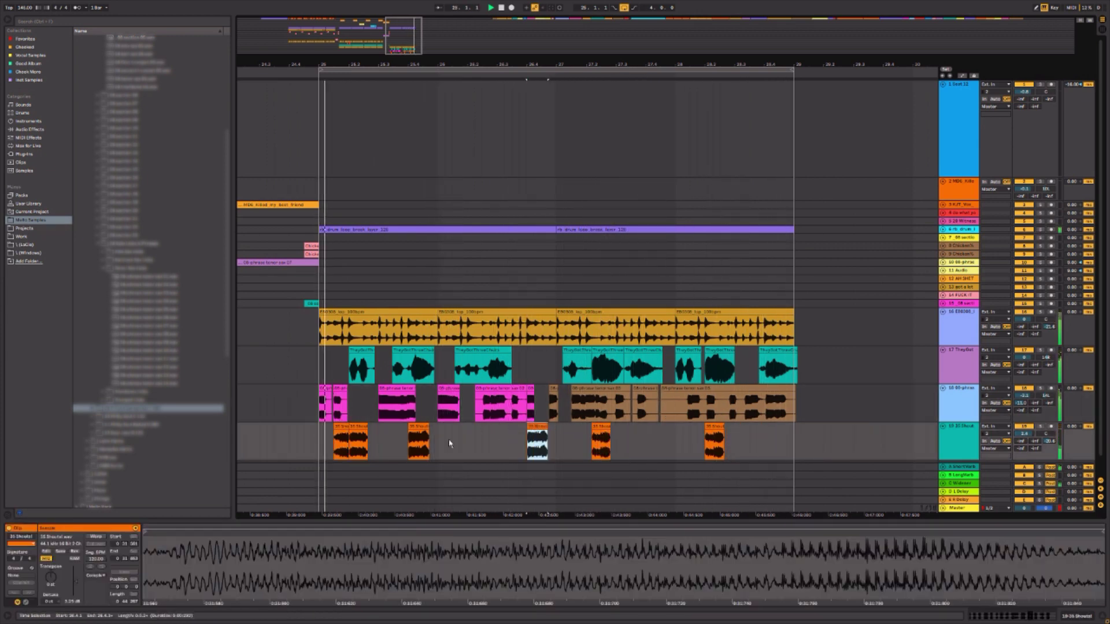
pyautogui.moveTo(340, 427); pyautogui.dragTo(511, 436)
pyautogui.moveTo(442, 447); pyautogui.dragTo(395, 448)
pyautogui.press('Delete')
pyautogui.click(401, 454)
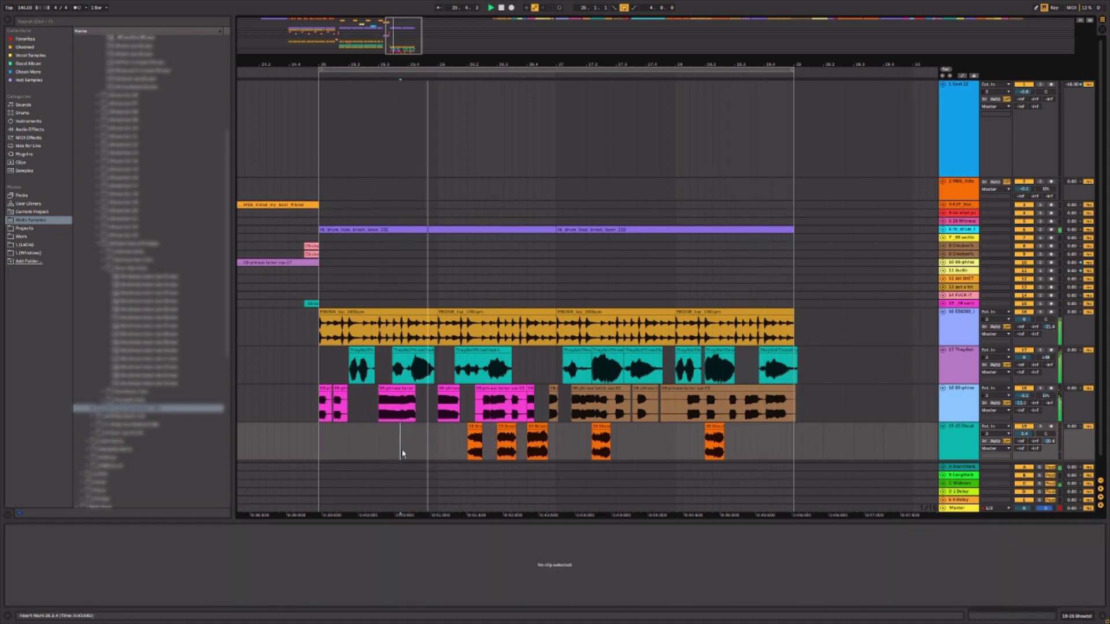
# - Line up the three shout chops in bar 26 back to back from about beat 3
pyautogui.click(505, 429)
pyautogui.click(516, 435)
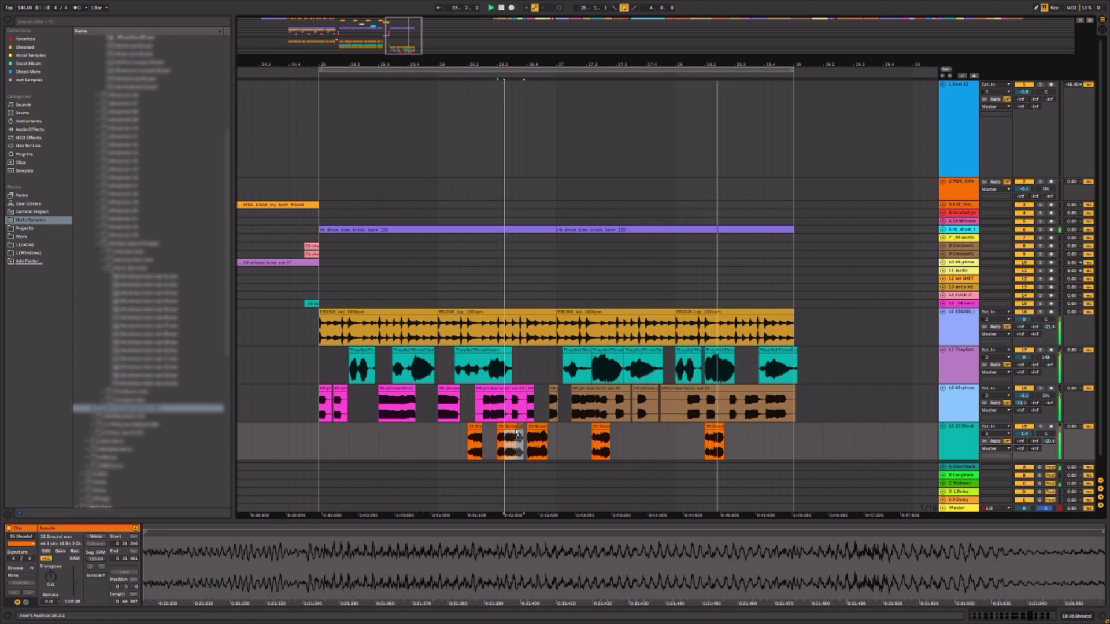
pyautogui.moveTo(517, 434); pyautogui.dragTo(527, 427)
pyautogui.hotkey('ctrl', 'z')
pyautogui.press('space')
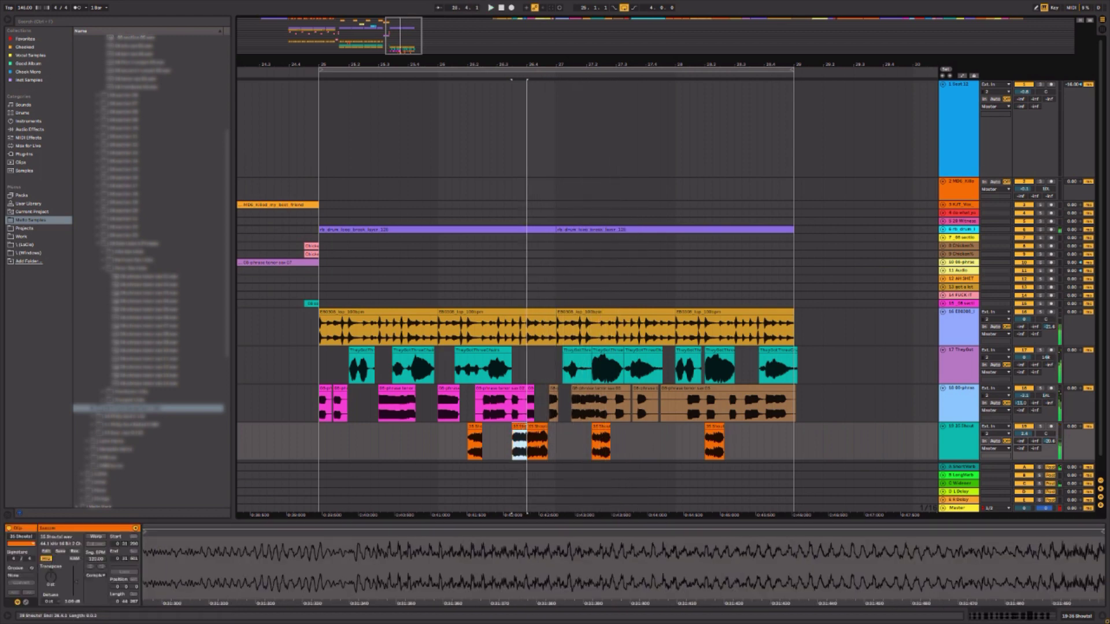
pyautogui.moveTo(475, 427); pyautogui.dragTo(509, 427)
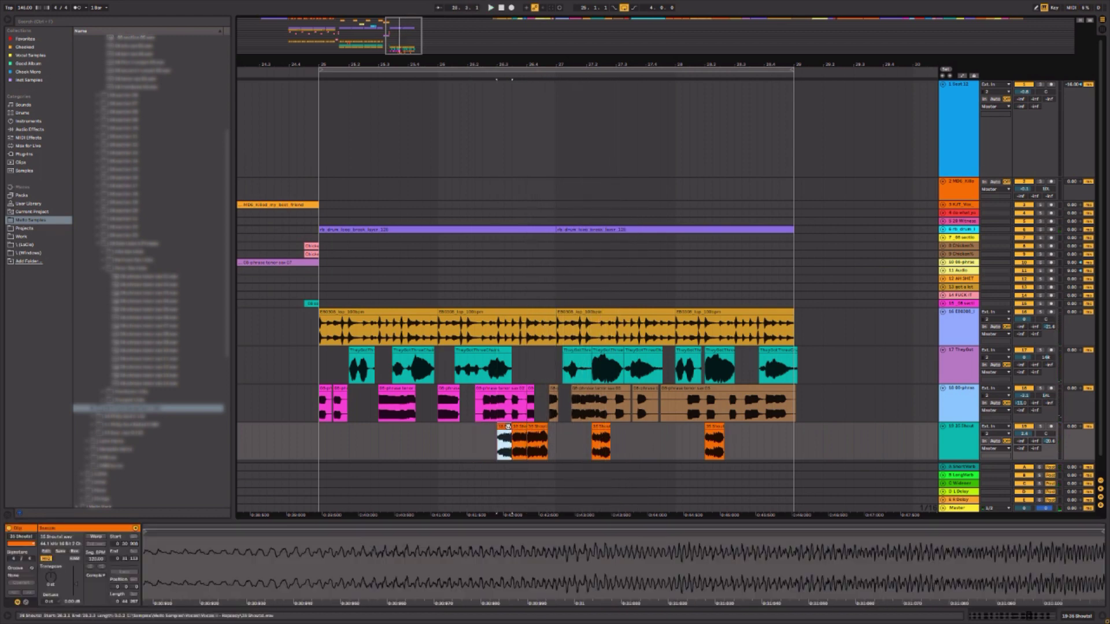
# - Play the section from just before bar 25 to check the rearranged shout chops against the other layers
pyautogui.click(473, 443)
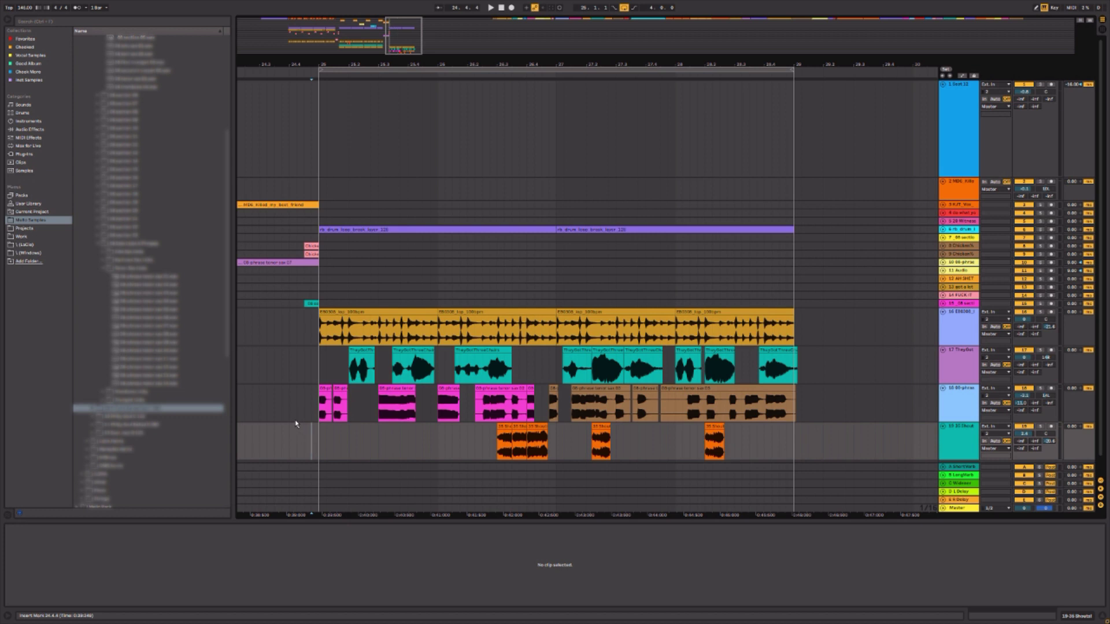
pyautogui.click(586, 442)
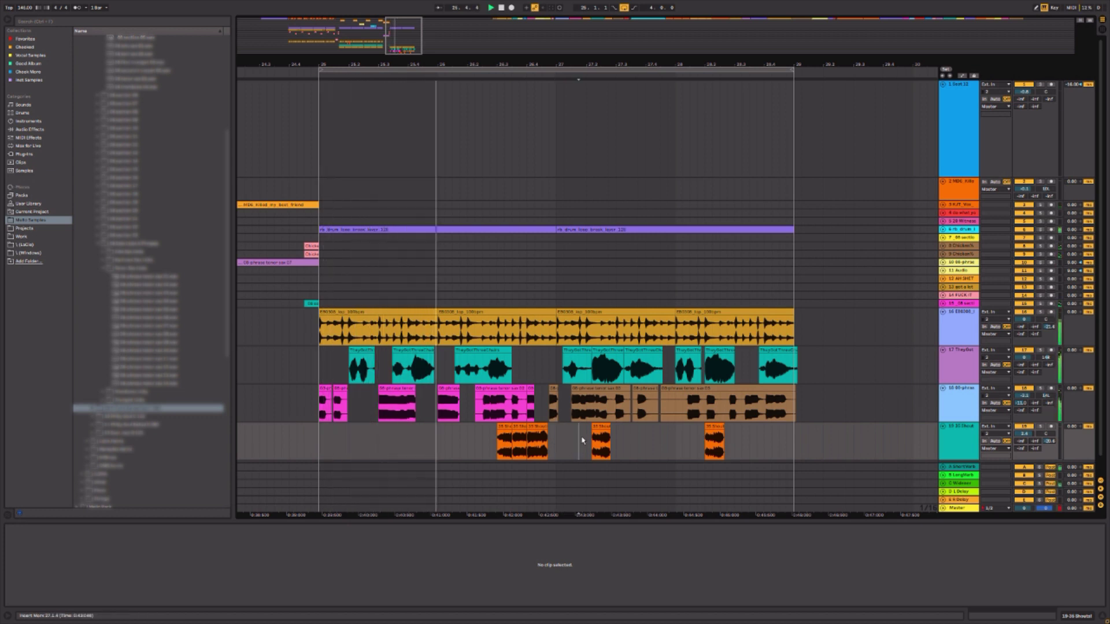
pyautogui.moveTo(603, 41); pyautogui.dragTo(425, 99)
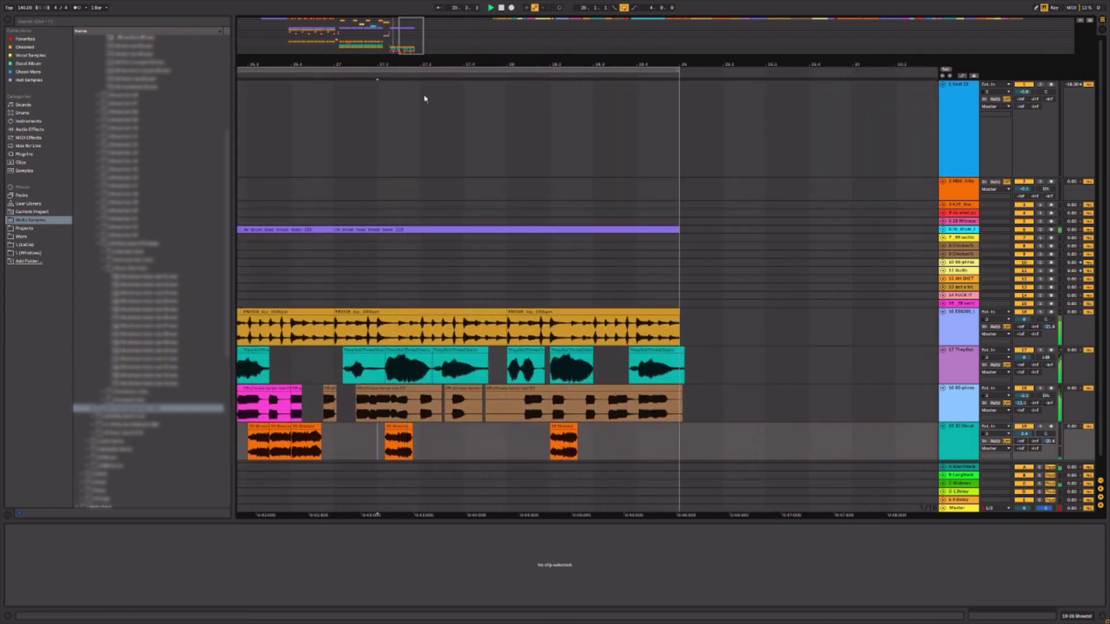
pyautogui.moveTo(493, 67); pyautogui.dragTo(529, 51)
pyautogui.scroll(-1, 496, 248)
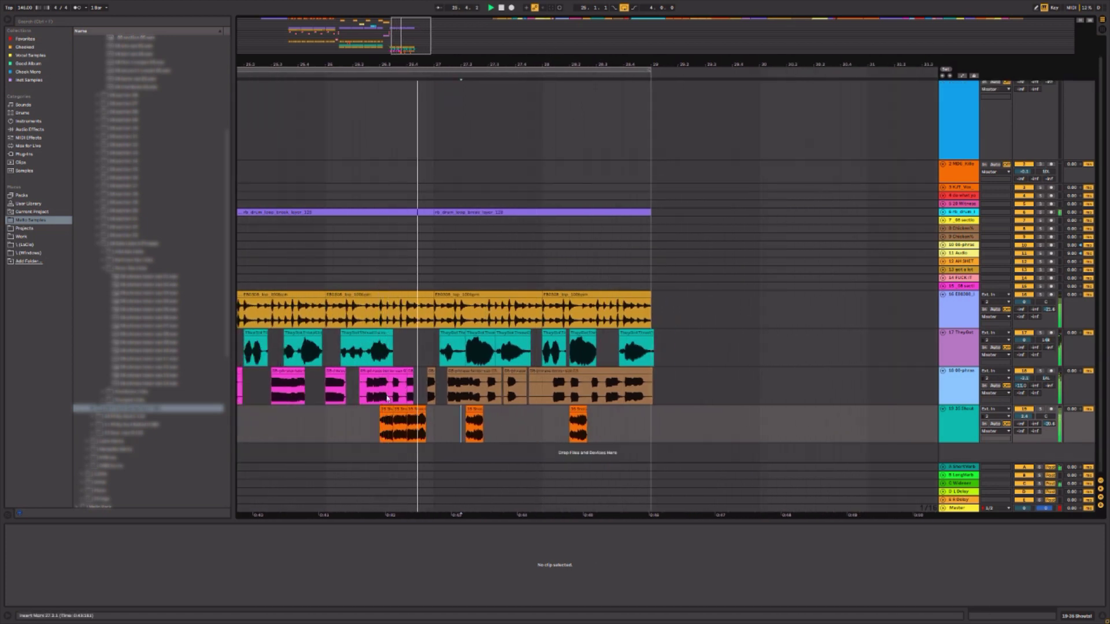
pyautogui.press('space')
# - Browse through the sample library folders for another sound to add to the section
pyautogui.scroll(-1, 172, 444)
pyautogui.scroll(-10, 173, 444)
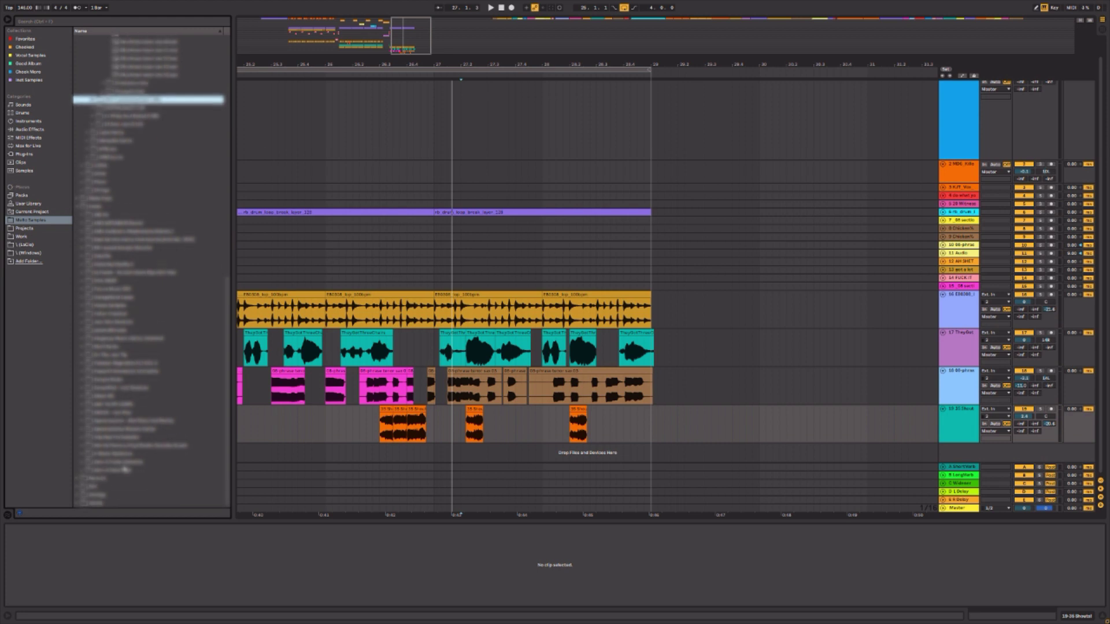
pyautogui.doubleClick(113, 504)
pyautogui.scroll(-2, 107, 411)
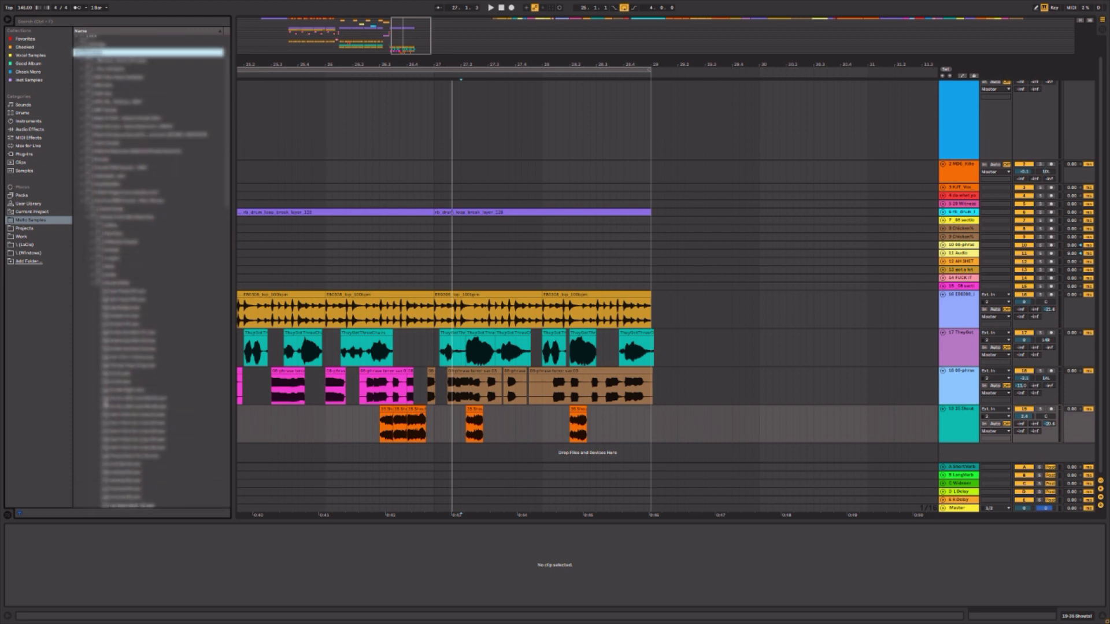
pyautogui.scroll(7, 128, 222)
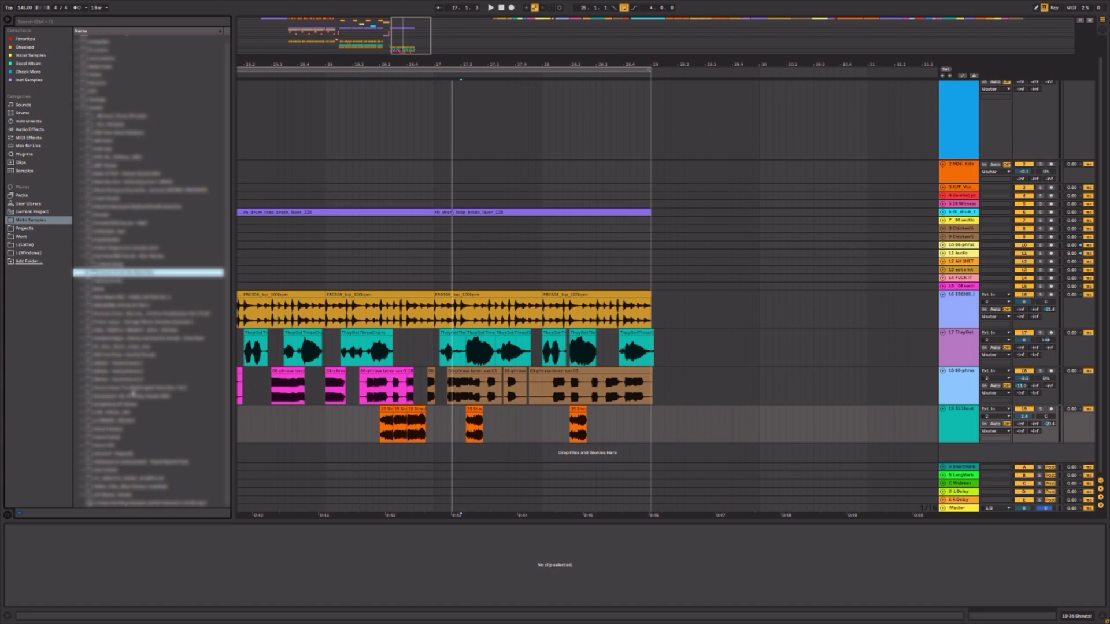
# - Open another sample folder, look through its long file list and preview a sample near its end
pyautogui.click(132, 391)
pyautogui.click(134, 387)
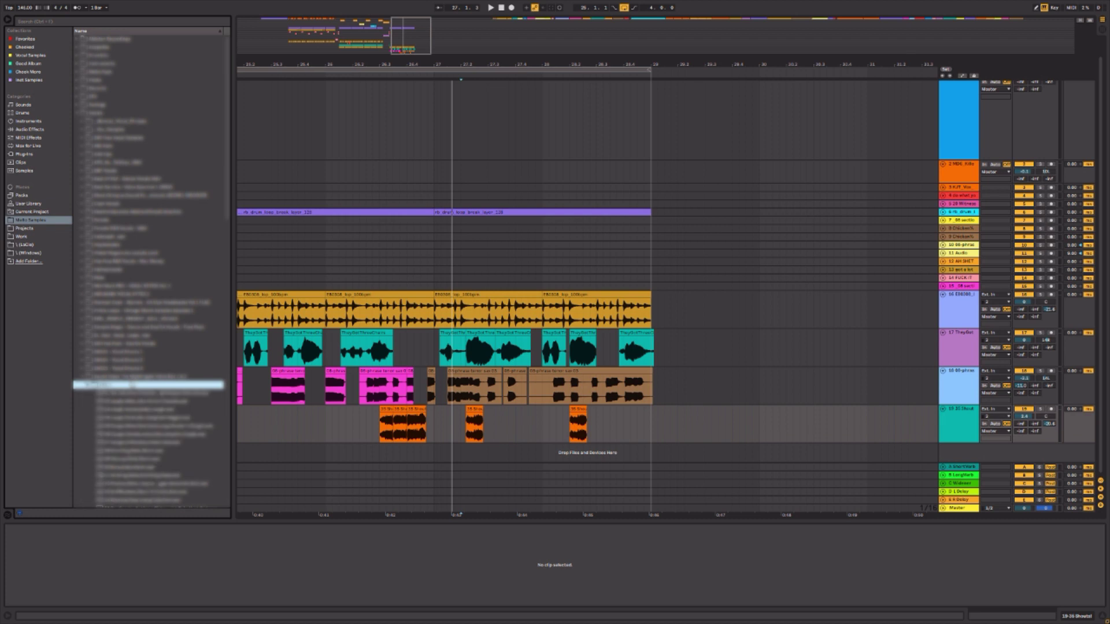
pyautogui.scroll(-5, 135, 385)
pyautogui.scroll(-10, 149, 376)
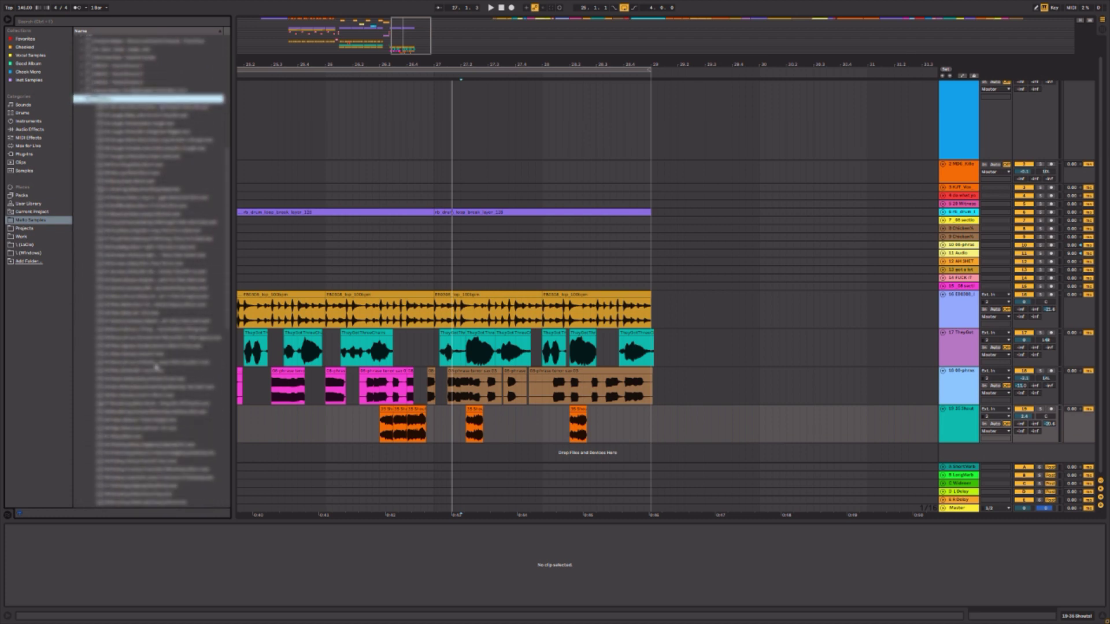
pyautogui.scroll(-10, 162, 367)
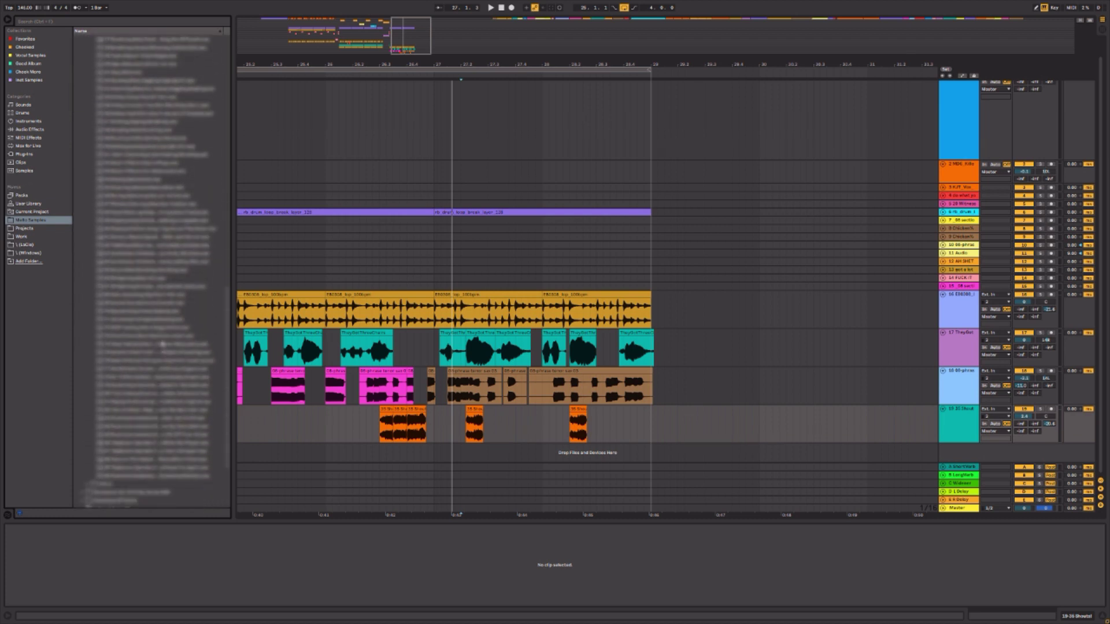
pyautogui.click(113, 411)
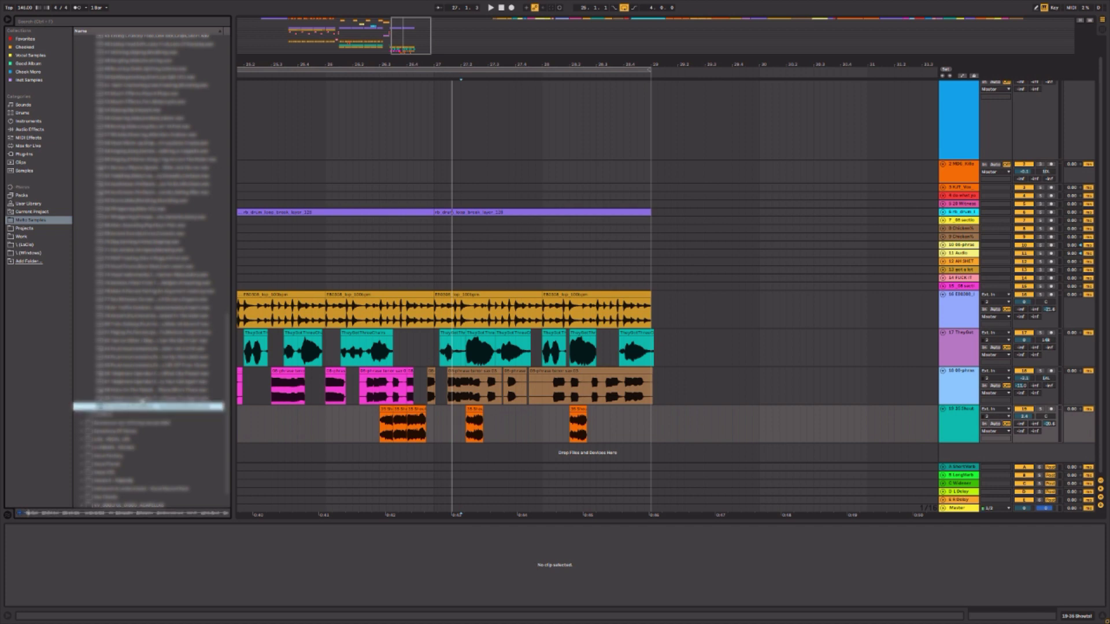
pyautogui.click(97, 415)
pyautogui.scroll(-5, 105, 420)
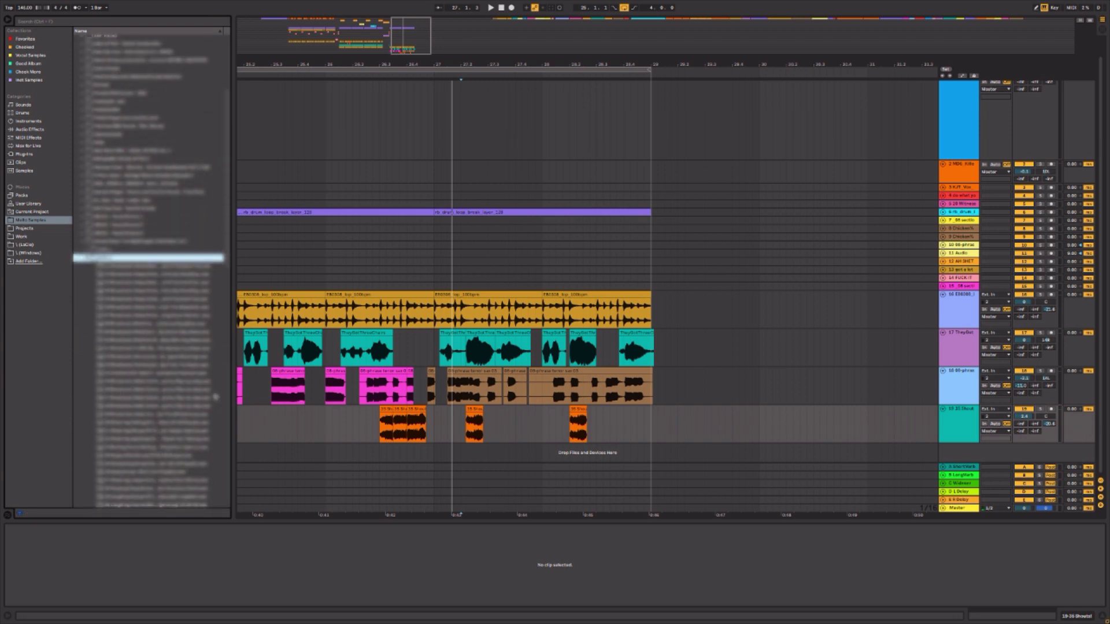
# - Widen the browser to show the full file names and look through the opened sample folder down to its end
pyautogui.moveTo(233, 383); pyautogui.dragTo(425, 384)
pyautogui.scroll(-5, 261, 405)
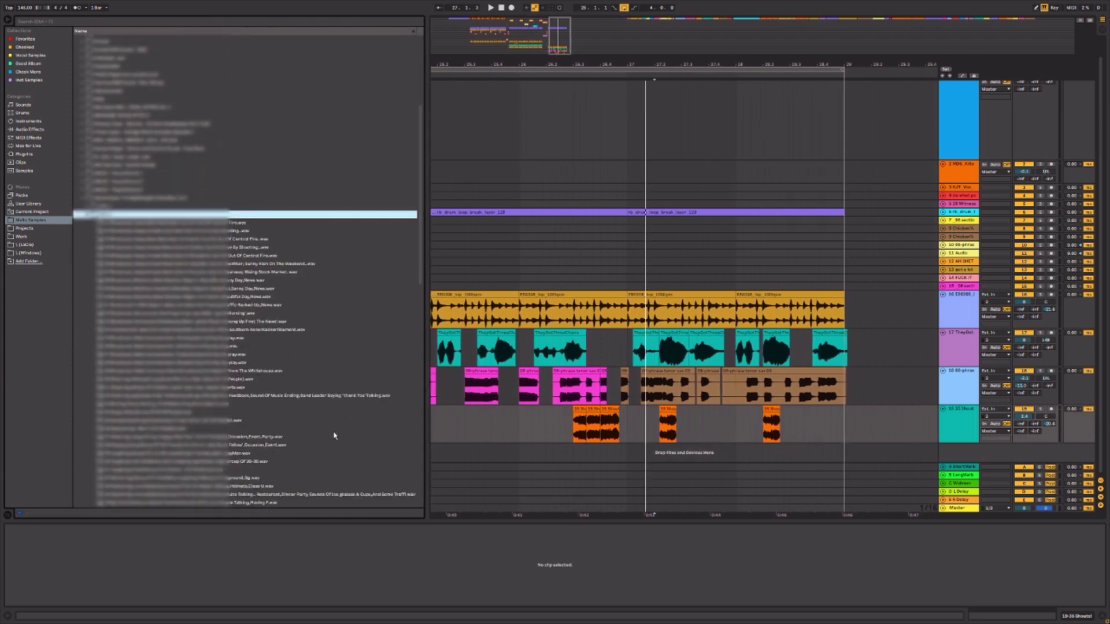
pyautogui.scroll(-14, 263, 416)
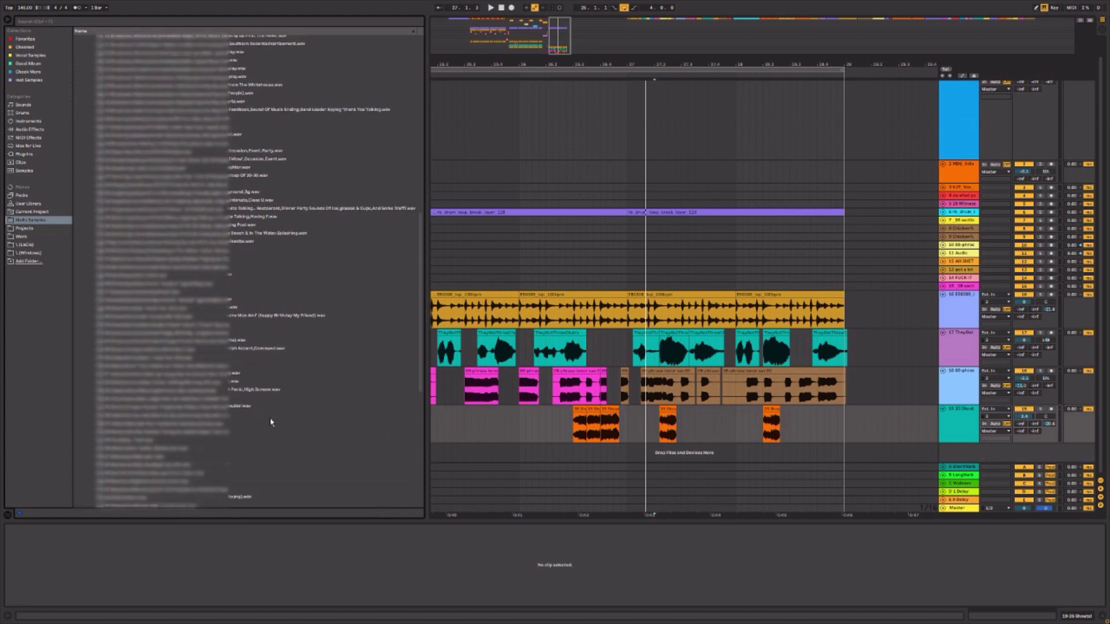
pyautogui.scroll(-2, 270, 430)
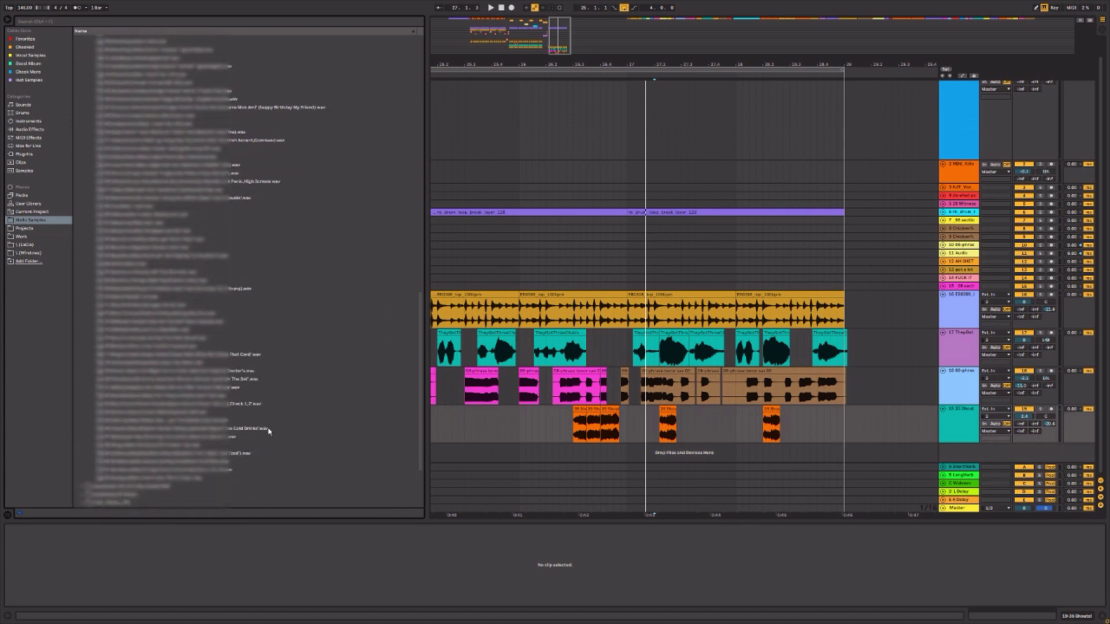
# - Preview the last few samples in the folder and place the male voice counting numbers sample on a new audio track early in bar 28
pyautogui.click(195, 471)
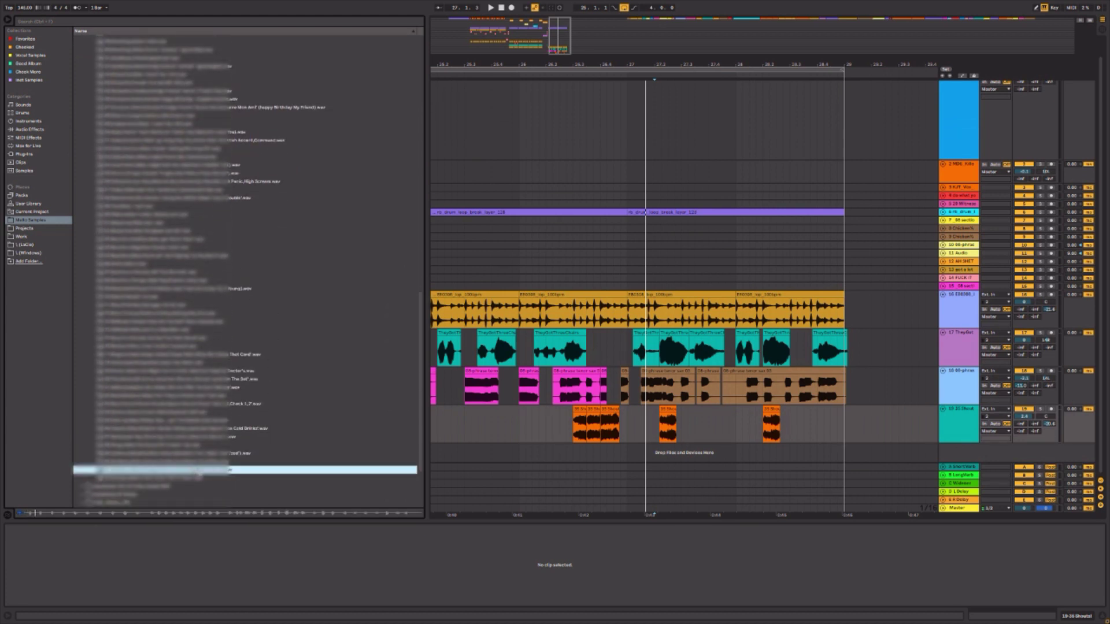
pyautogui.press('Down')
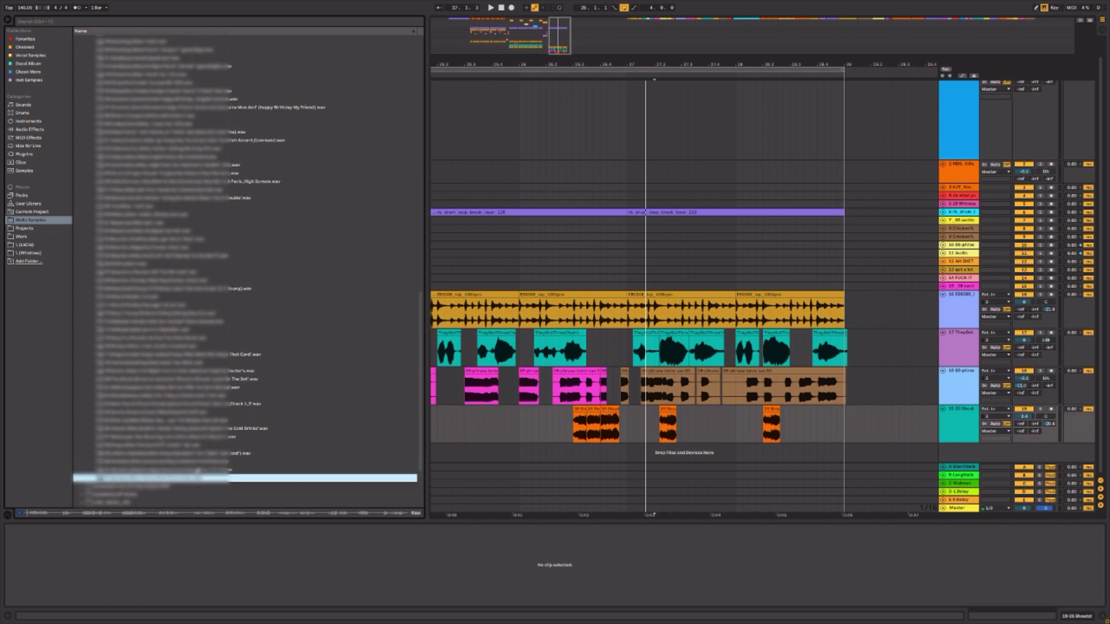
pyautogui.press('Up')
pyautogui.press('Up')
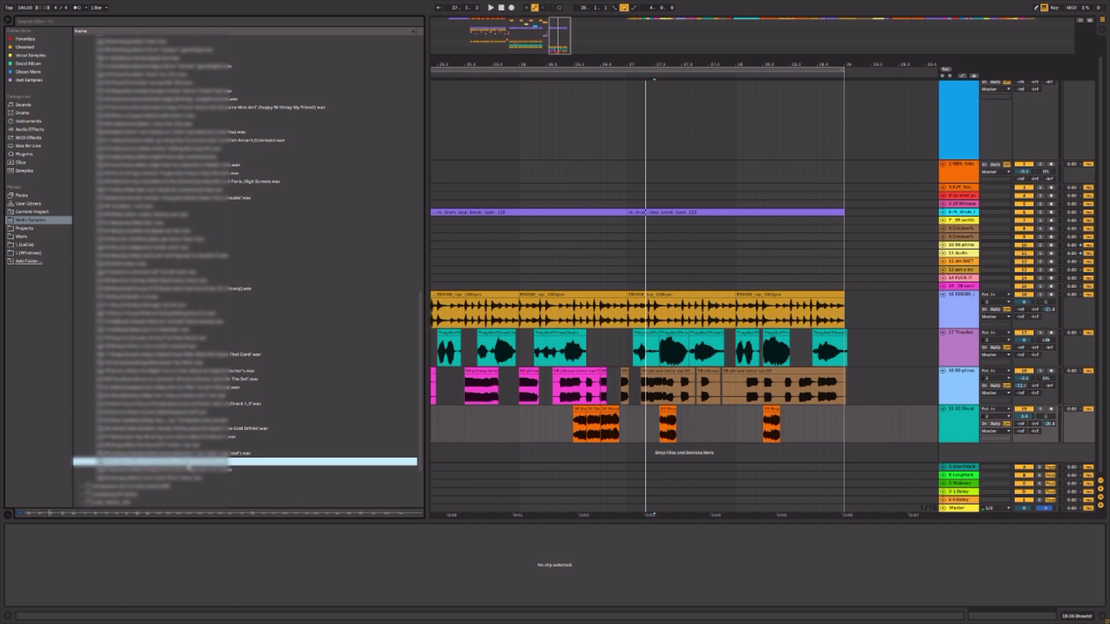
pyautogui.moveTo(190, 466)
pyautogui.mouseDown()
pyautogui.moveTo(664, 504)
pyautogui.moveTo(758, 464)
pyautogui.mouseUp()
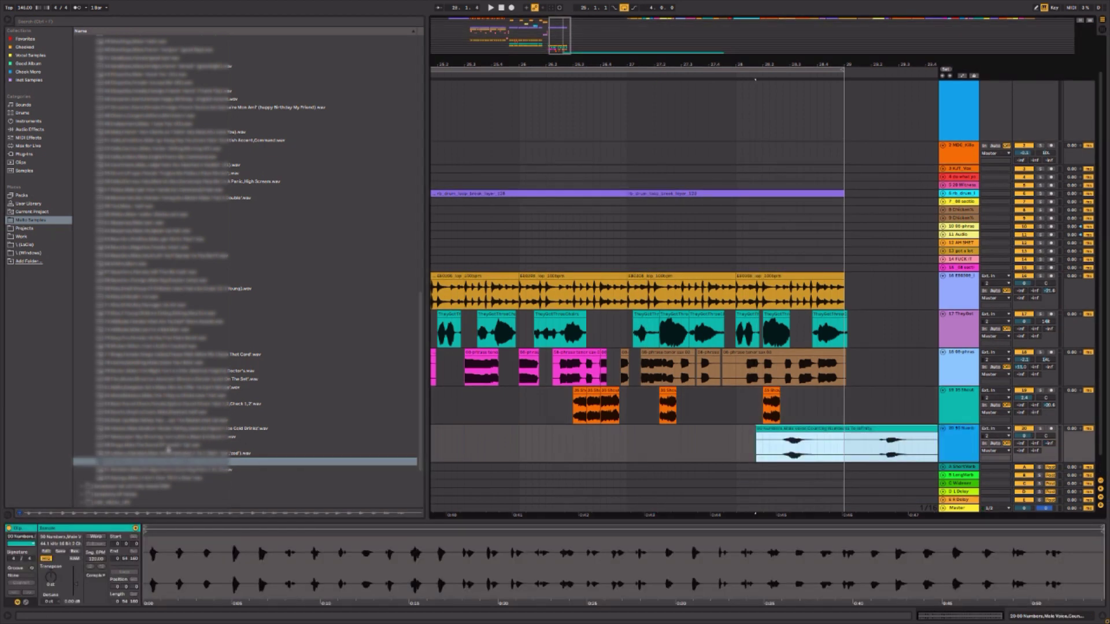
# - Preview two more samples higher up in the same folder and look back through its long file list
pyautogui.click(172, 446)
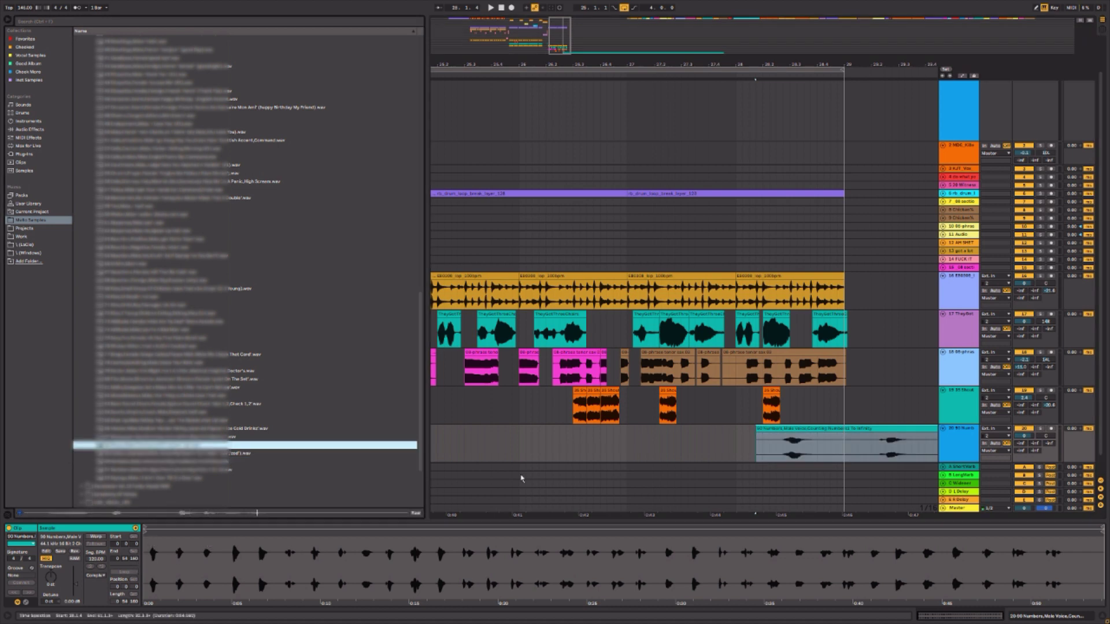
pyautogui.scroll(-1, 548, 464)
pyautogui.click(688, 457)
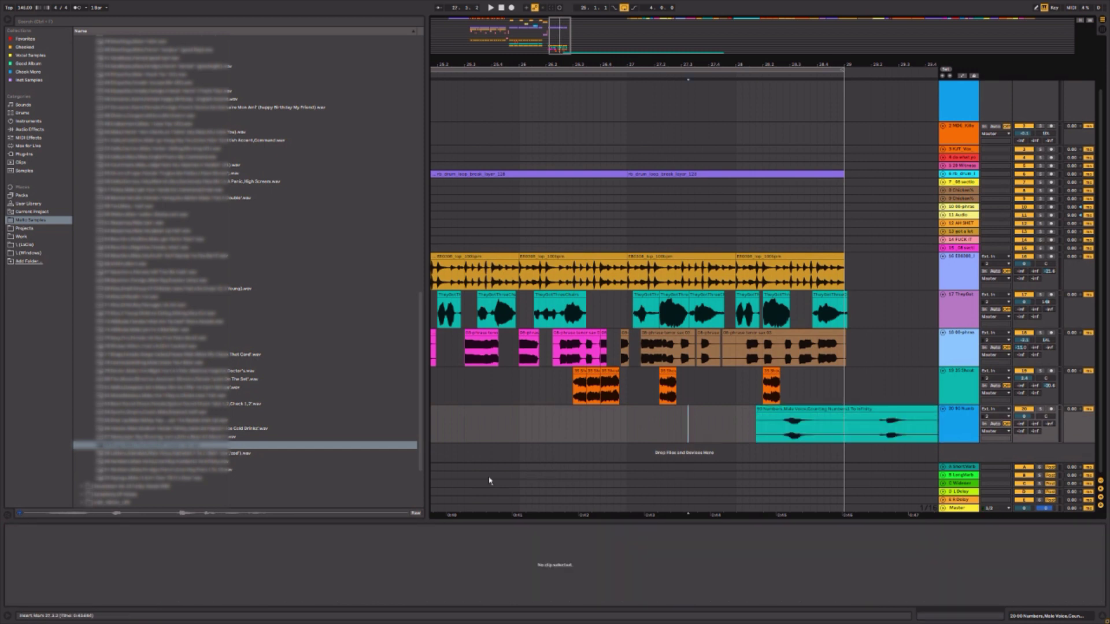
pyautogui.click(191, 361)
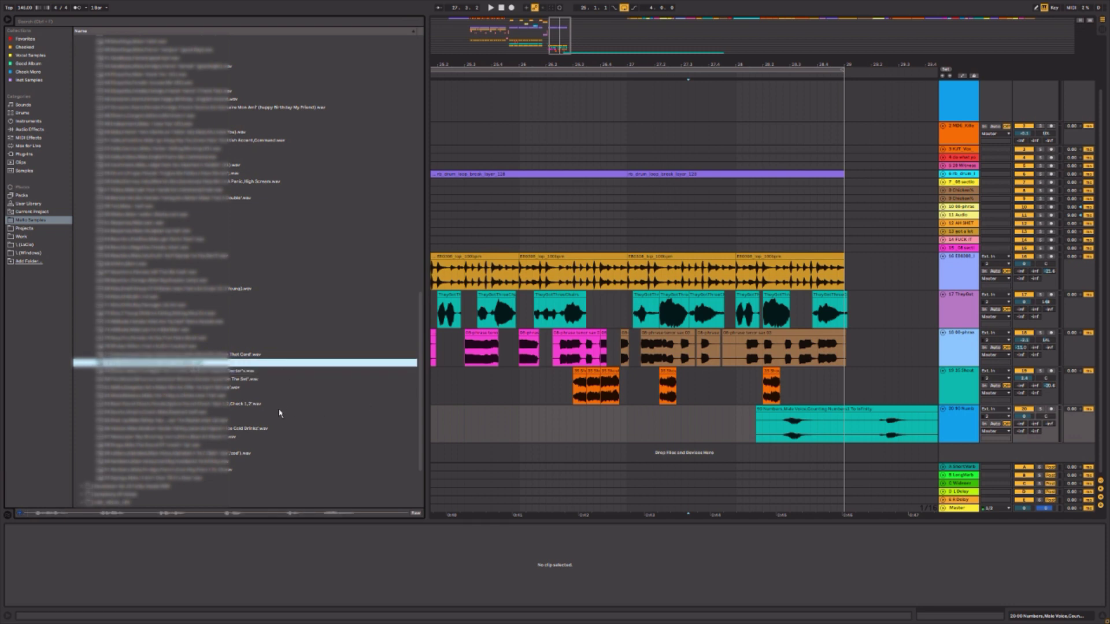
pyautogui.scroll(10, 271, 437)
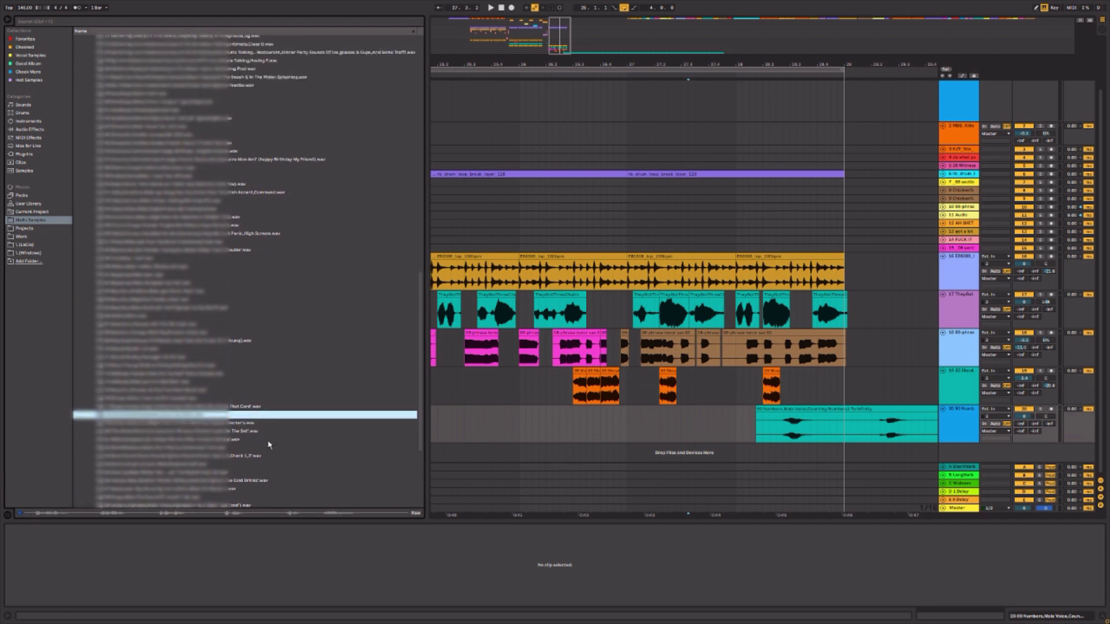
pyautogui.scroll(5, 272, 446)
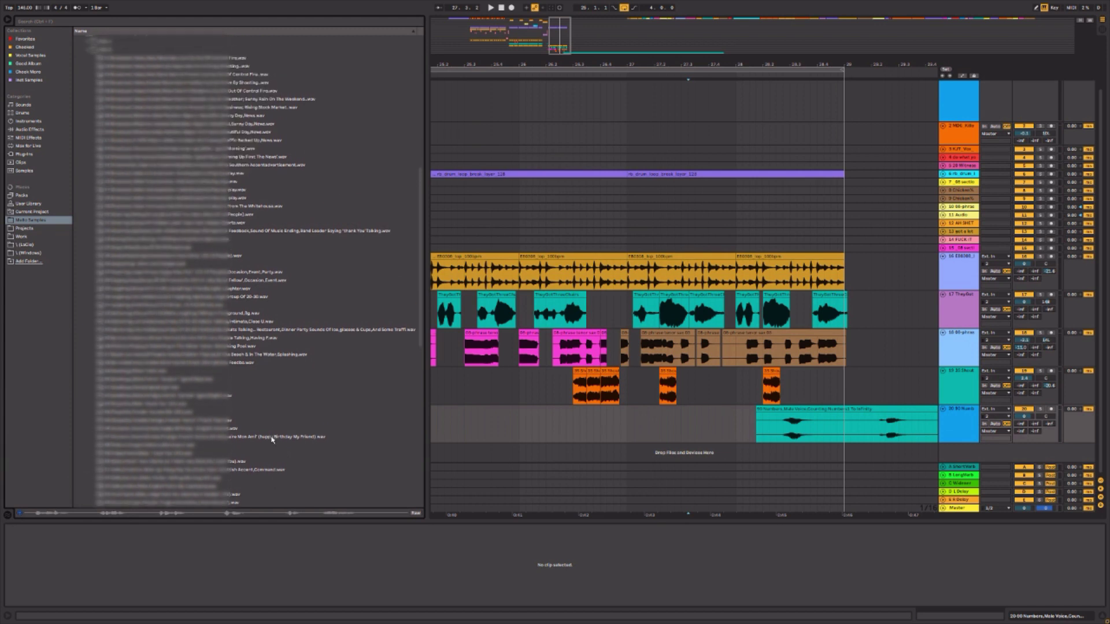
pyautogui.scroll(1, 272, 440)
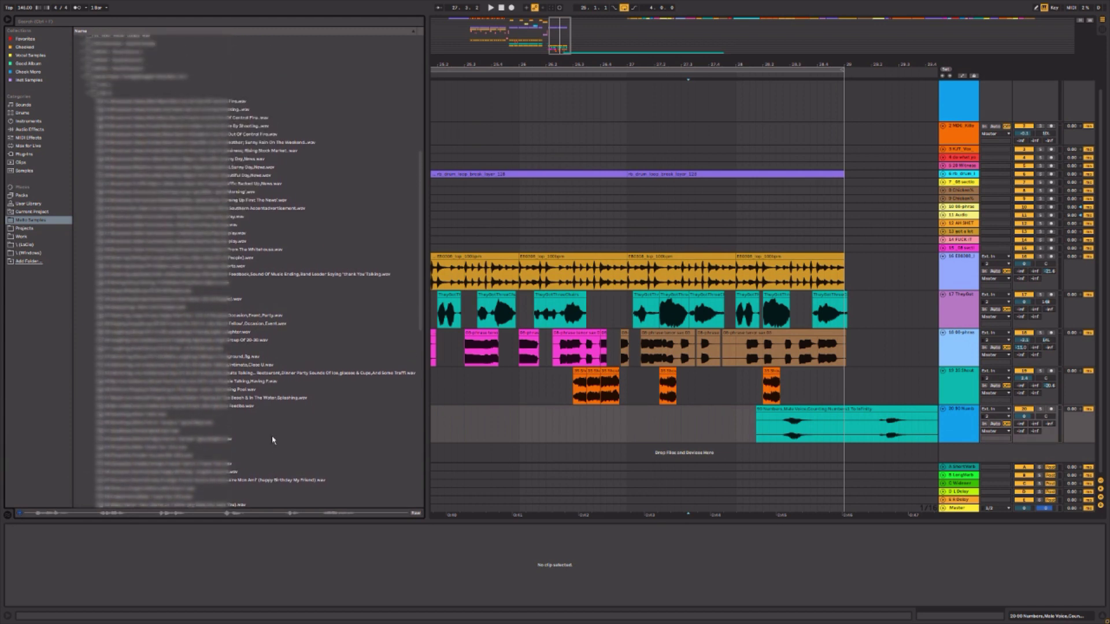
pyautogui.scroll(-5, 274, 442)
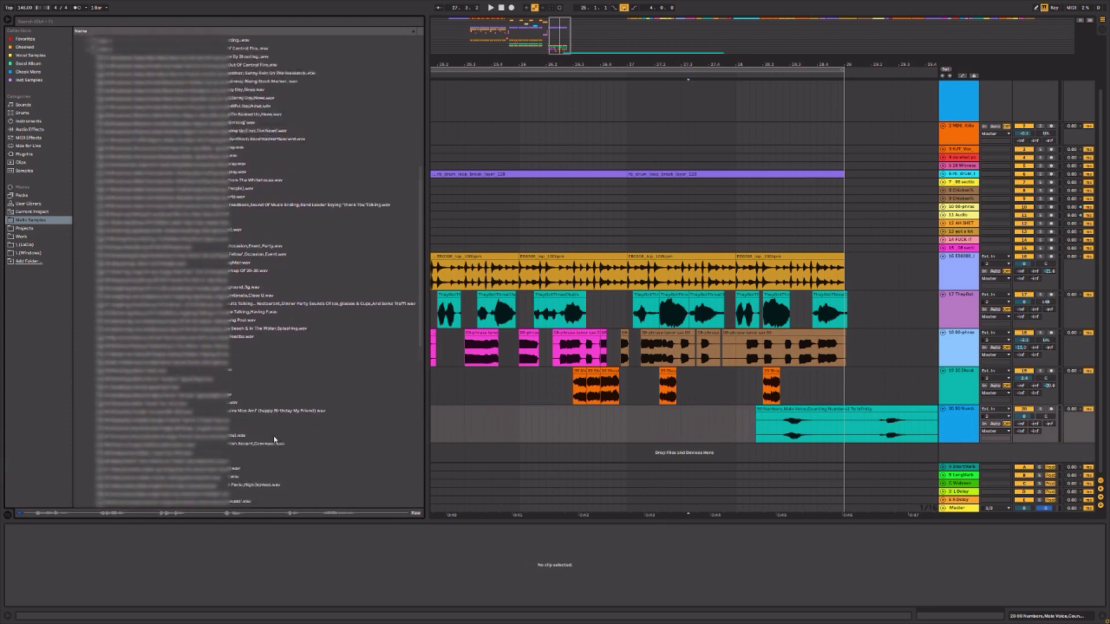
pyautogui.scroll(5, 286, 472)
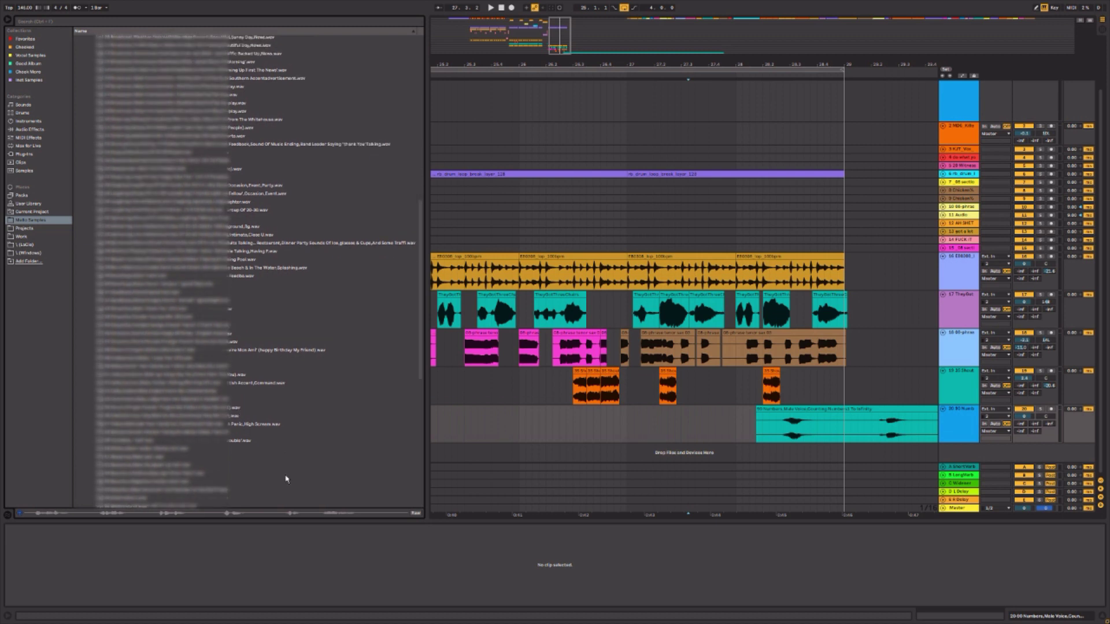
# - Switch to the neighbouring sample folder, look through its file list and preview a sample in its lower half
pyautogui.scroll(4, 320, 439)
pyautogui.click(111, 165)
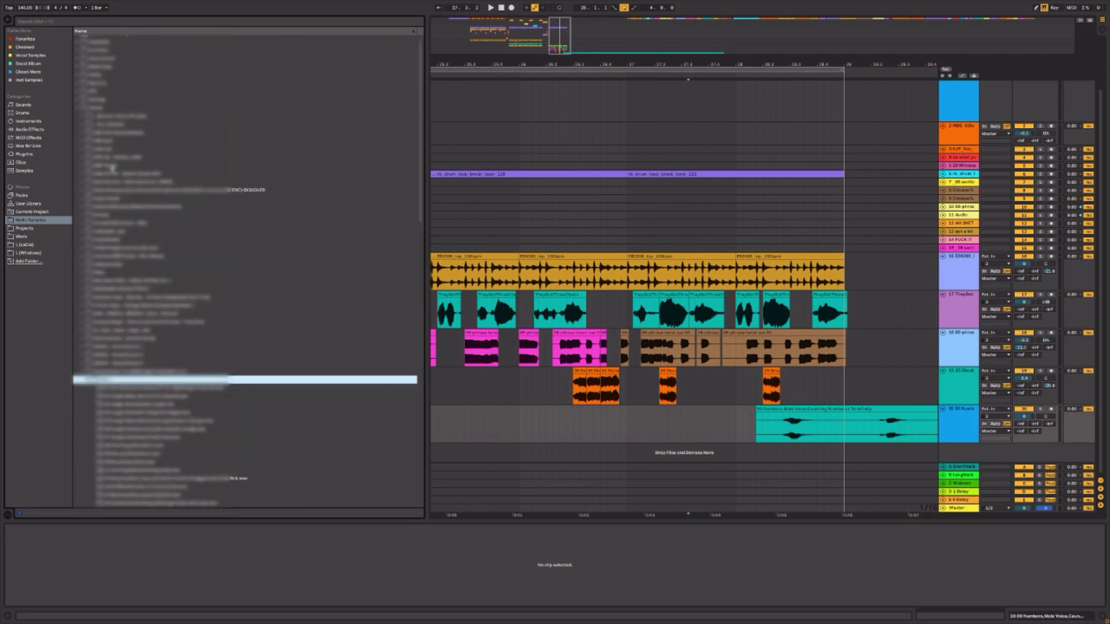
pyautogui.scroll(-9, 122, 197)
pyautogui.scroll(-13, 135, 284)
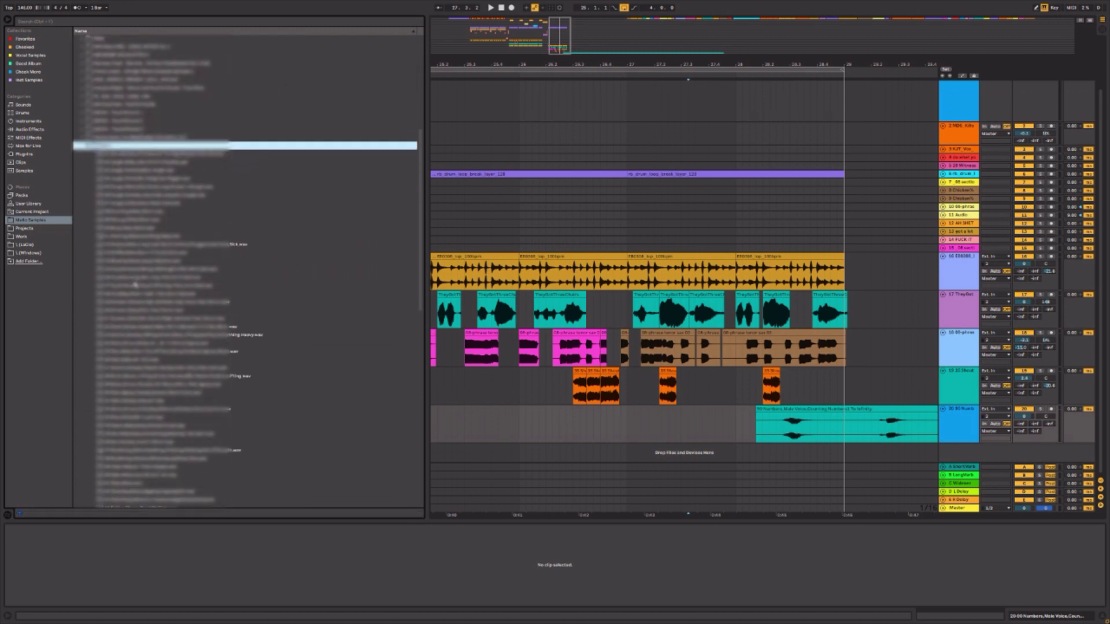
pyautogui.scroll(-10, 135, 284)
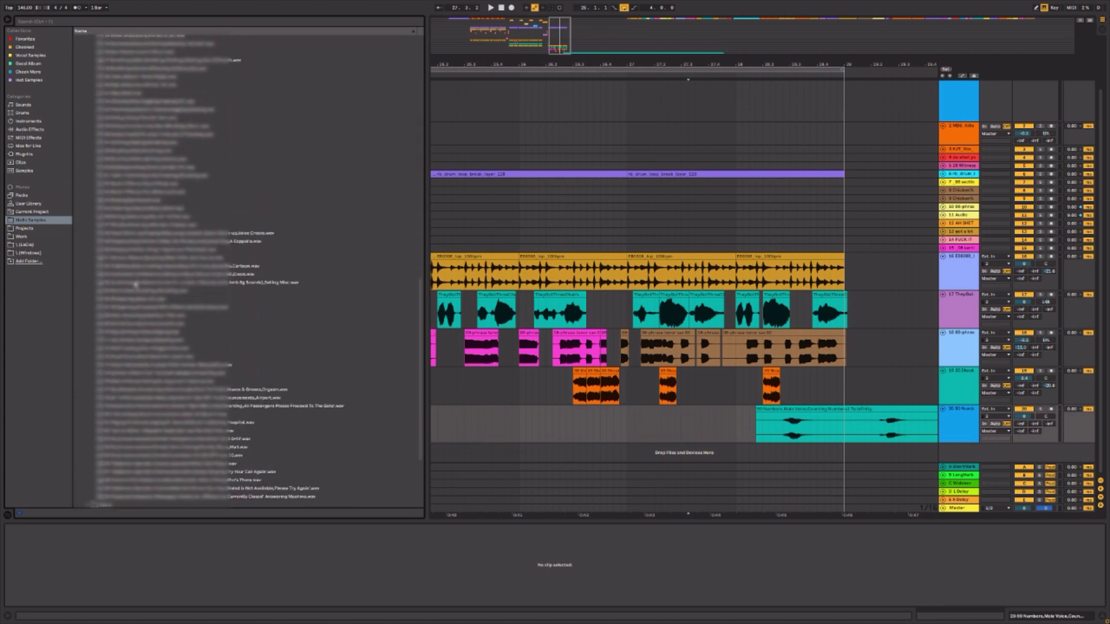
pyautogui.scroll(1, 135, 293)
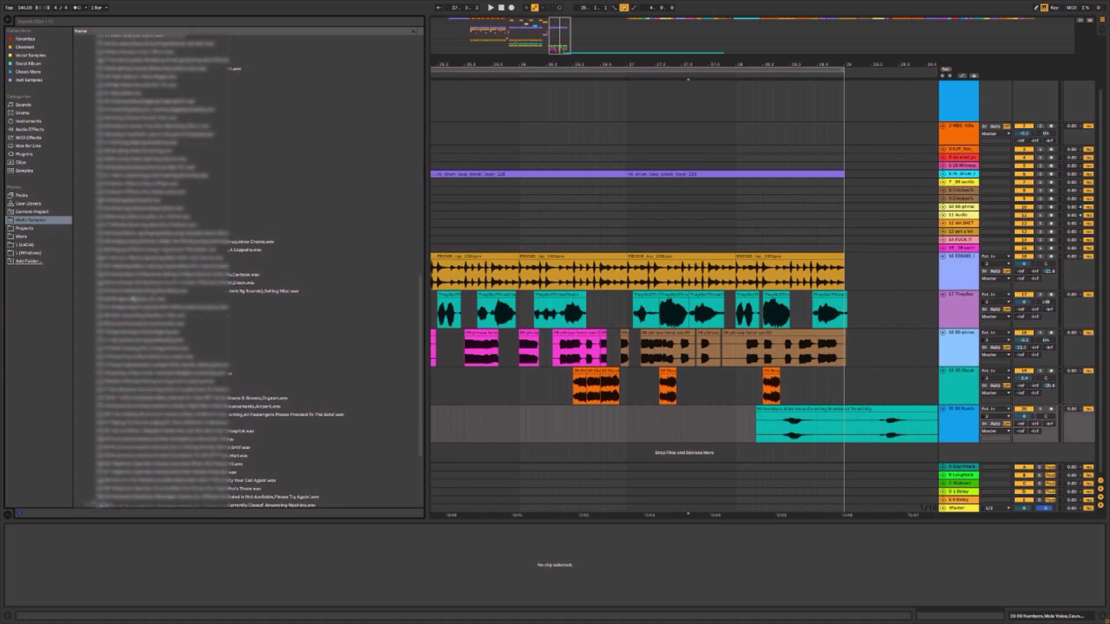
pyautogui.scroll(-1, 134, 300)
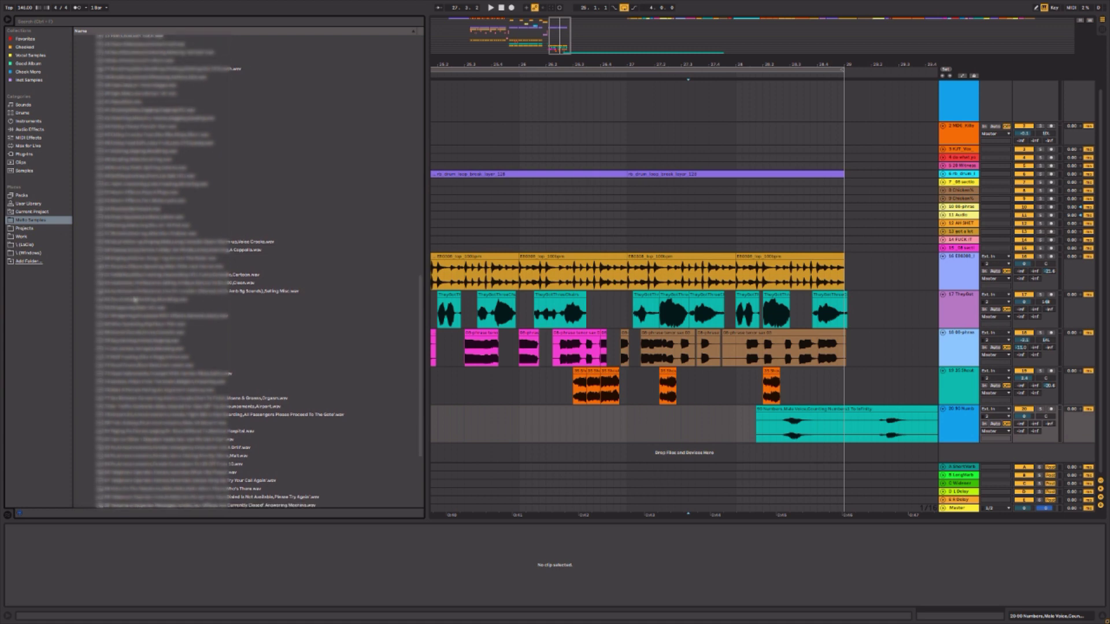
pyautogui.click(147, 284)
pyautogui.click(157, 291)
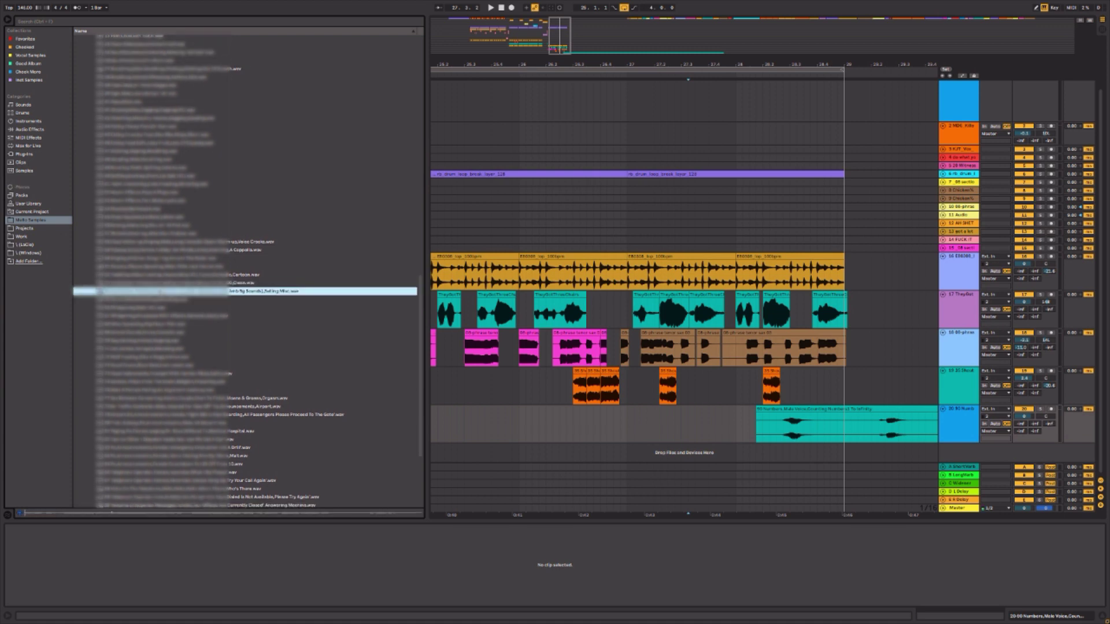
pyautogui.click(519, 222)
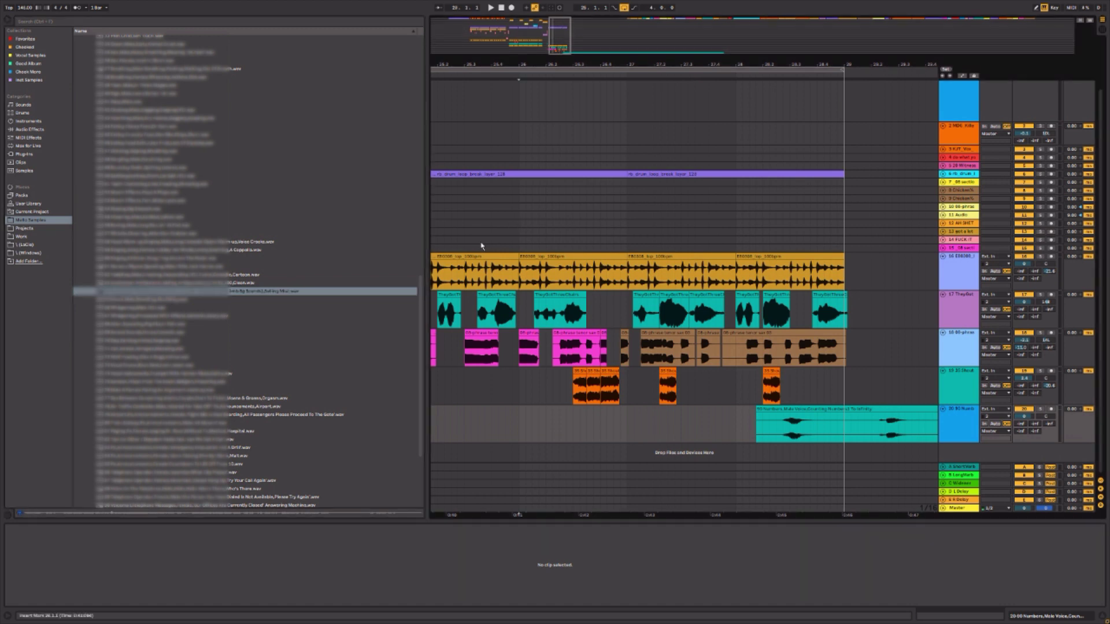
pyautogui.click(318, 291)
# - Return to the folder that follows and search its long file list for another voice sample
pyautogui.scroll(-6, 312, 295)
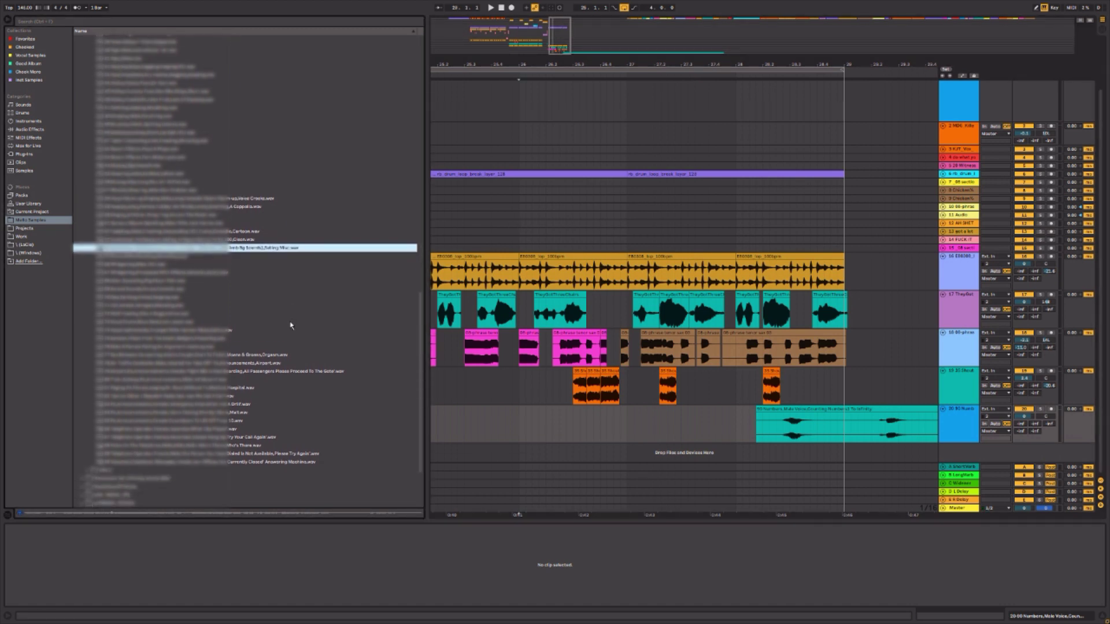
pyautogui.scroll(-3, 285, 335)
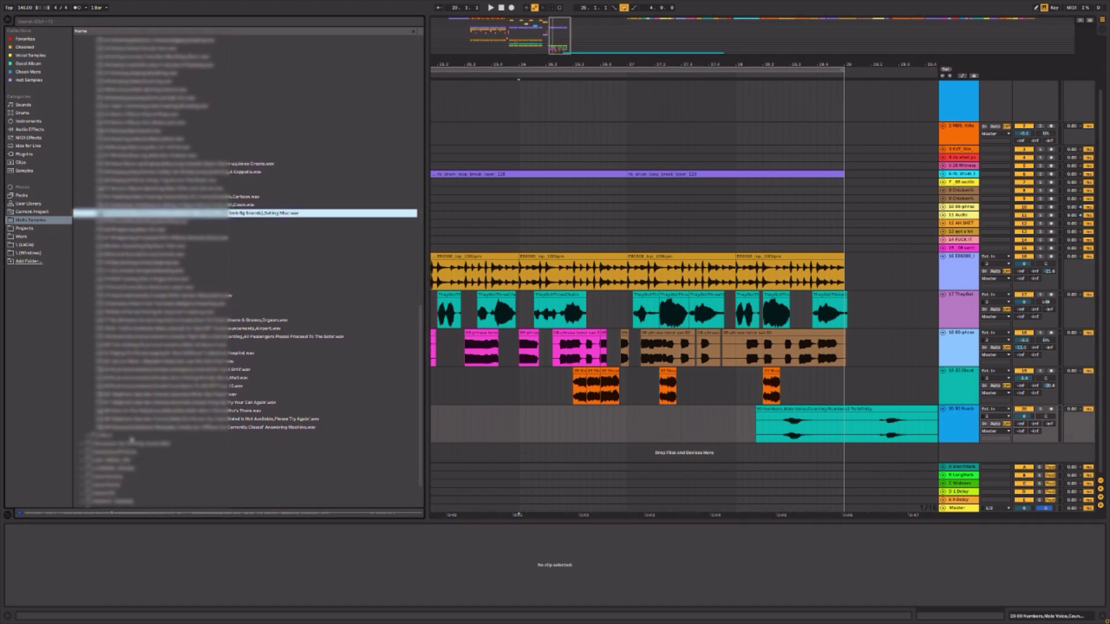
pyautogui.click(120, 436)
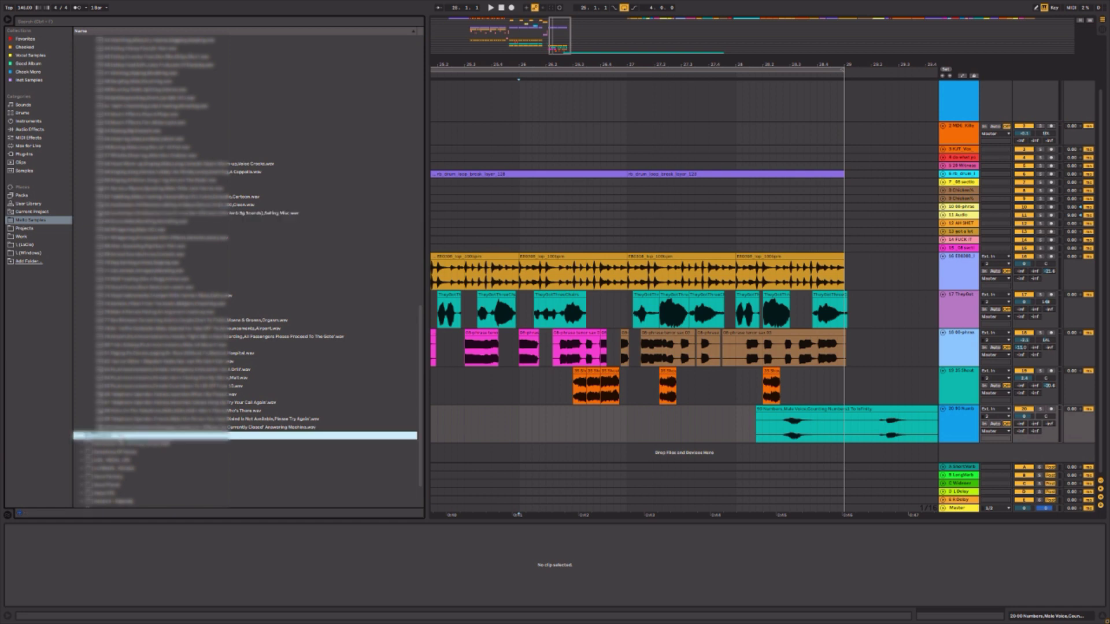
pyautogui.click(119, 436)
pyautogui.scroll(-20, 123, 436)
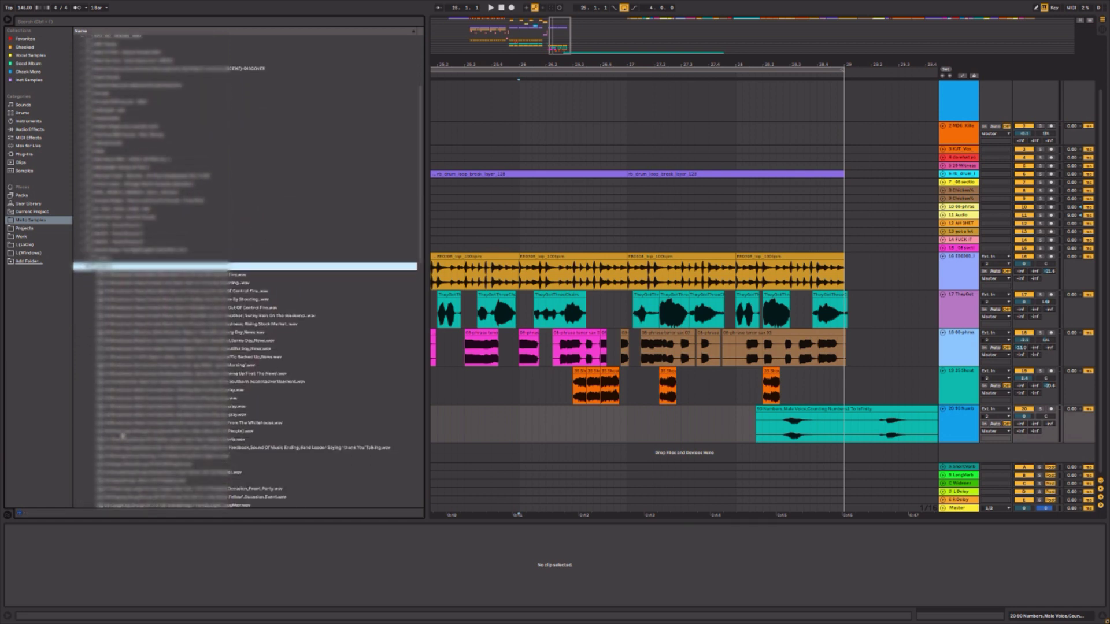
pyautogui.scroll(-16, 122, 436)
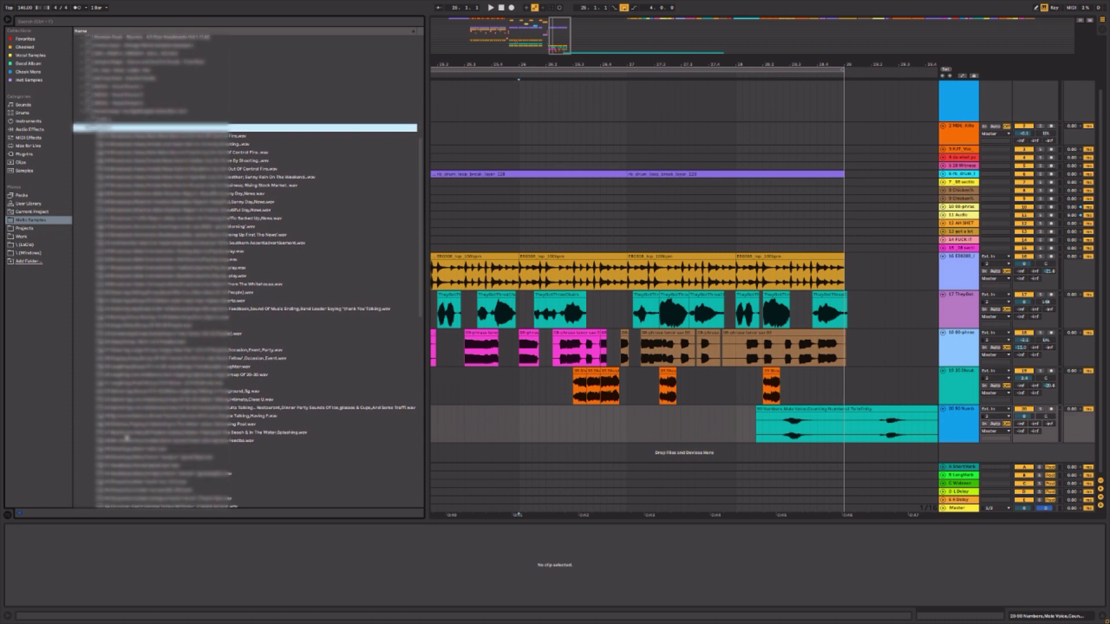
pyautogui.scroll(-12, 127, 438)
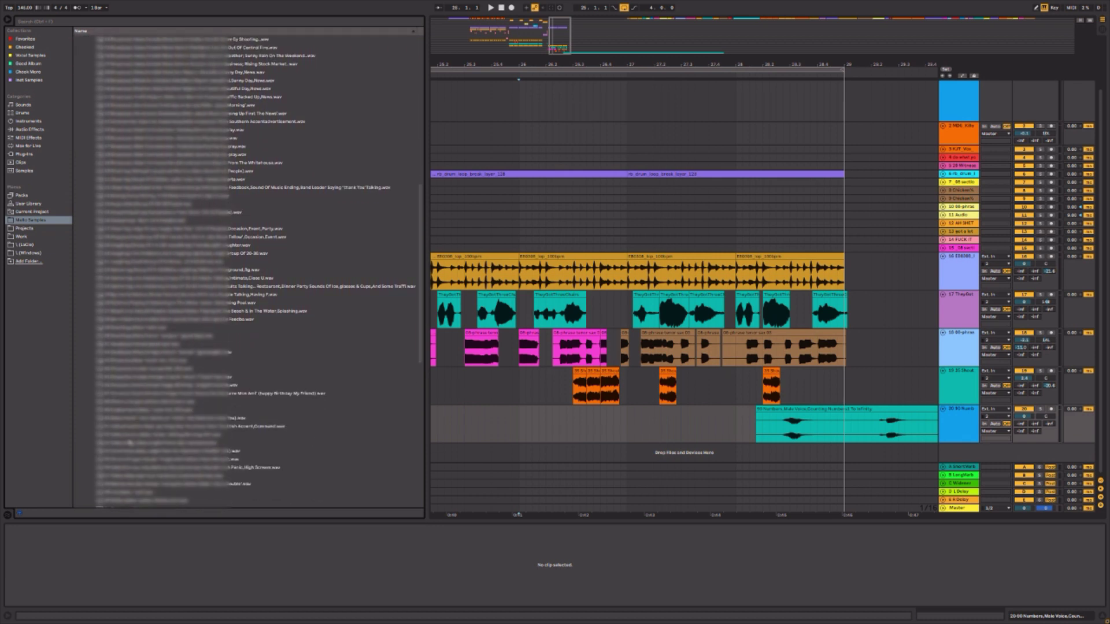
pyautogui.scroll(-9, 131, 443)
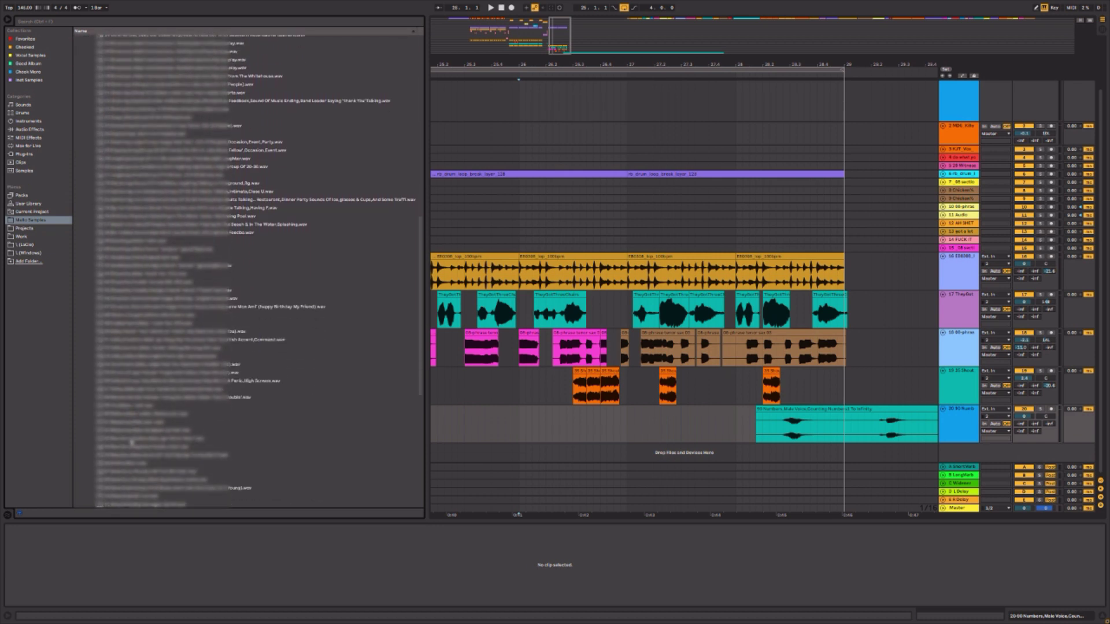
pyautogui.scroll(-9, 134, 443)
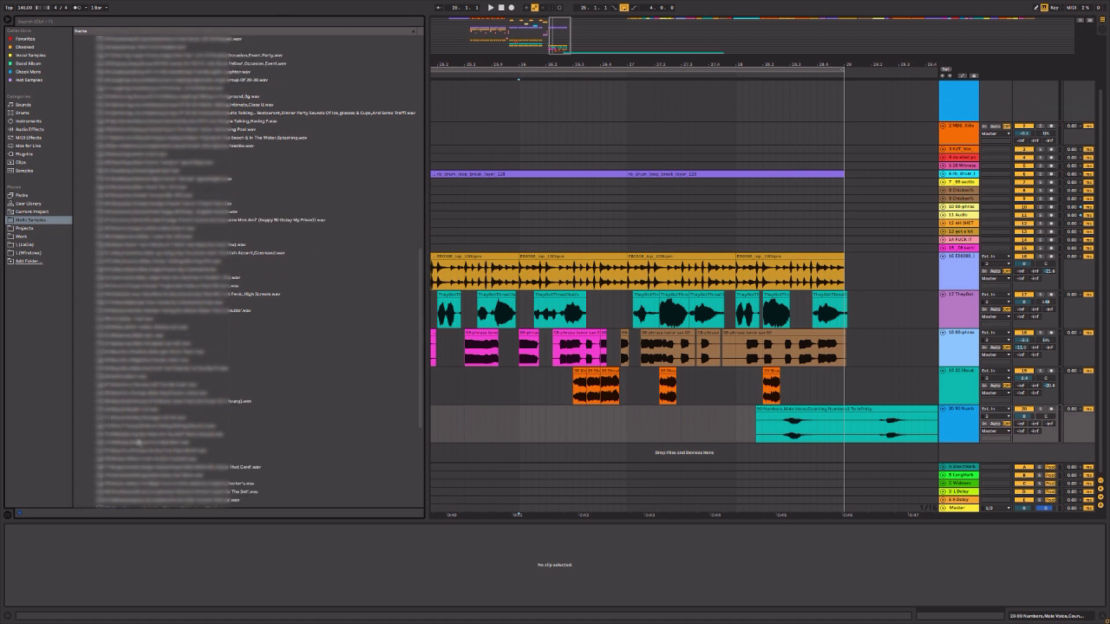
# - Preview two adjacent samples in the lower part of the folder and check the remaining files down to its end
pyautogui.click(166, 476)
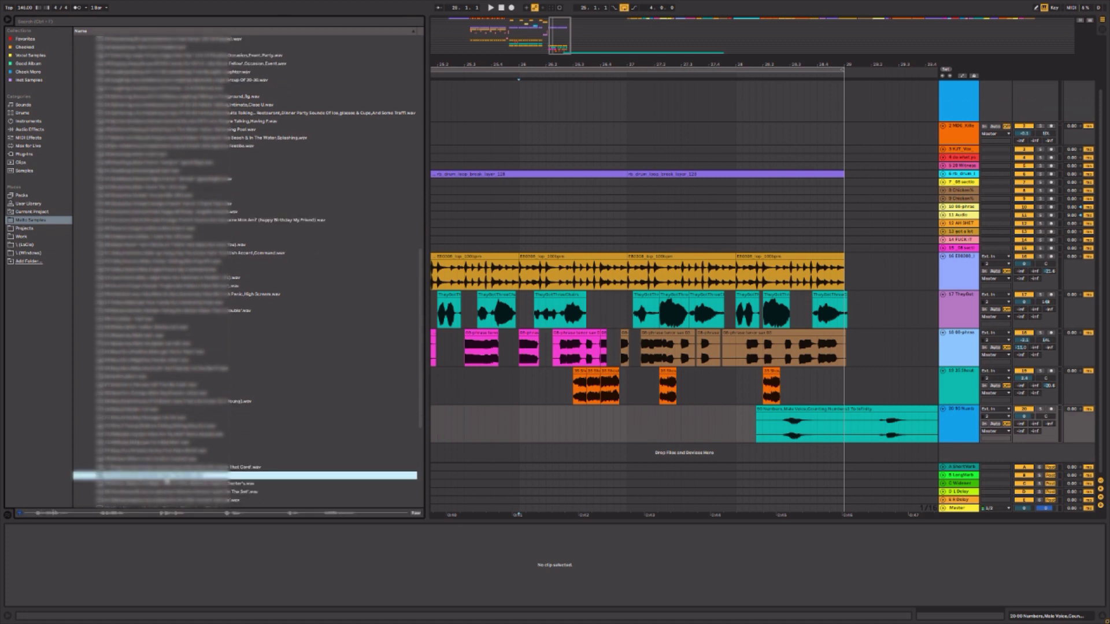
pyautogui.press('Up')
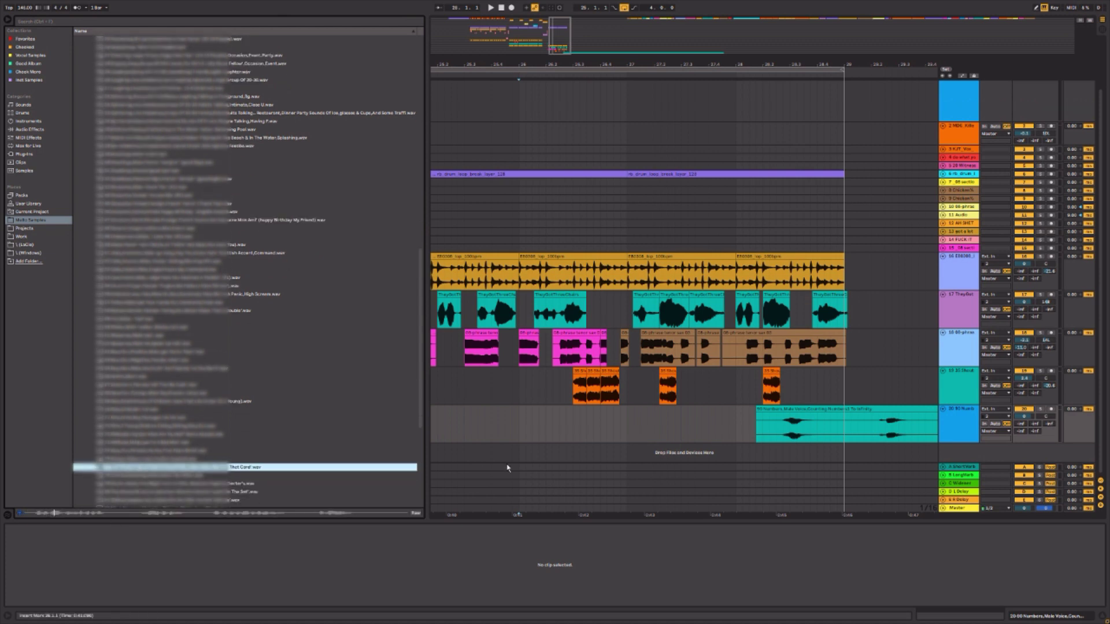
pyautogui.scroll(-5, 311, 465)
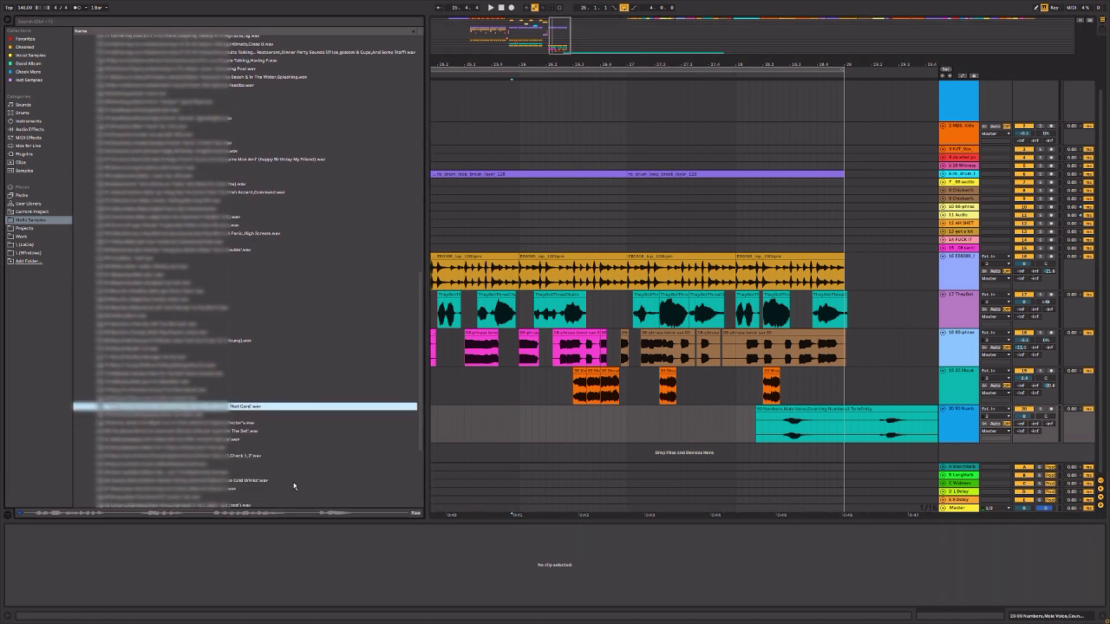
pyautogui.scroll(-1, 295, 485)
pyautogui.scroll(-2, 279, 490)
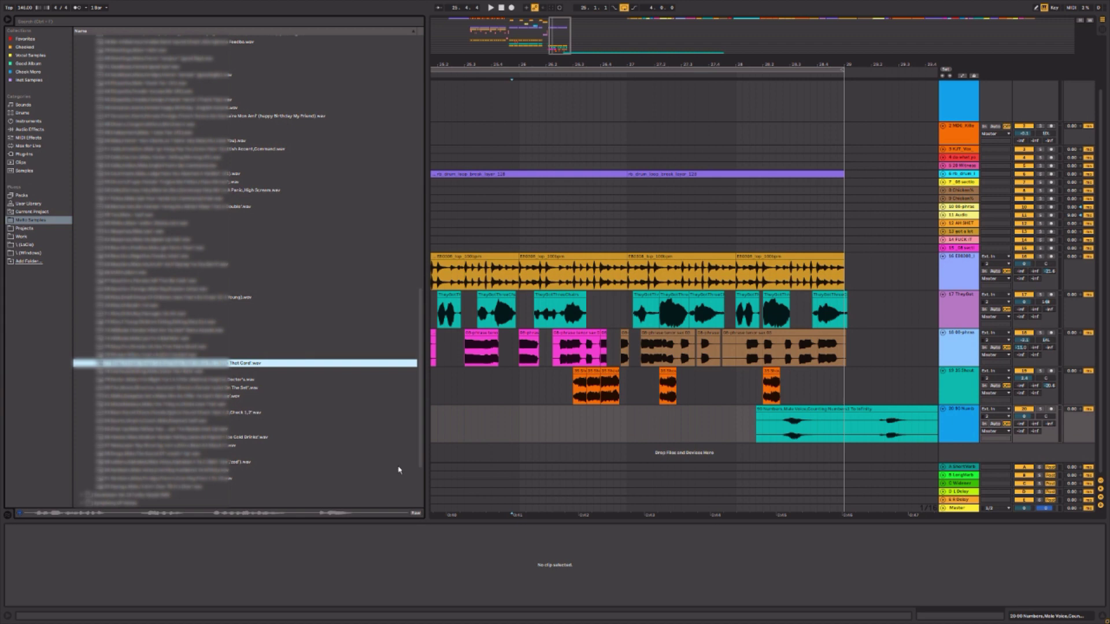
pyautogui.scroll(-5, 203, 499)
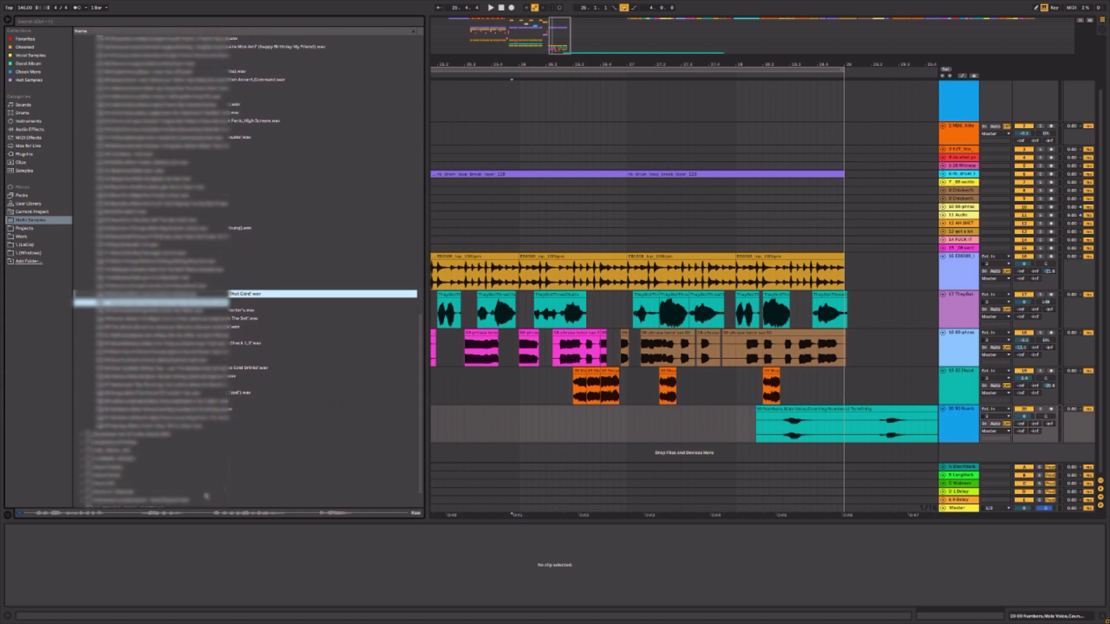
# - Listen to the loop with the counting voice sample, and play the voice clip from about bar 31 to check its numbers
pyautogui.click(446, 434)
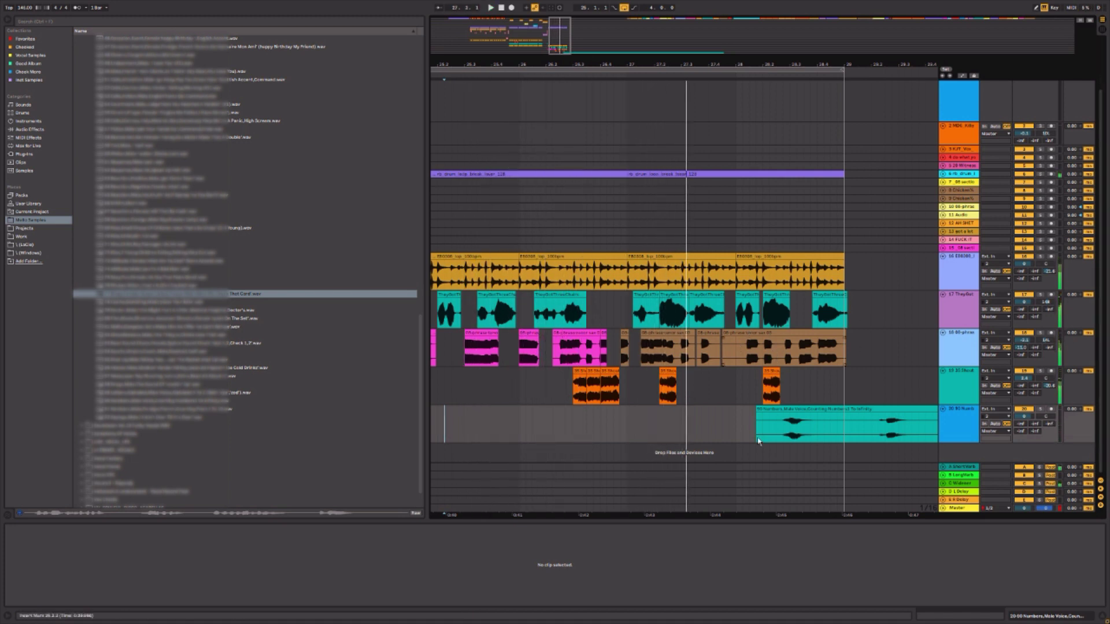
pyautogui.click(854, 408)
pyautogui.moveTo(900, 65)
pyautogui.mouseDown()
pyautogui.moveTo(657, 29)
pyautogui.moveTo(650, 14)
pyautogui.mouseUp()
pyautogui.click(688, 431)
pyautogui.press('space')
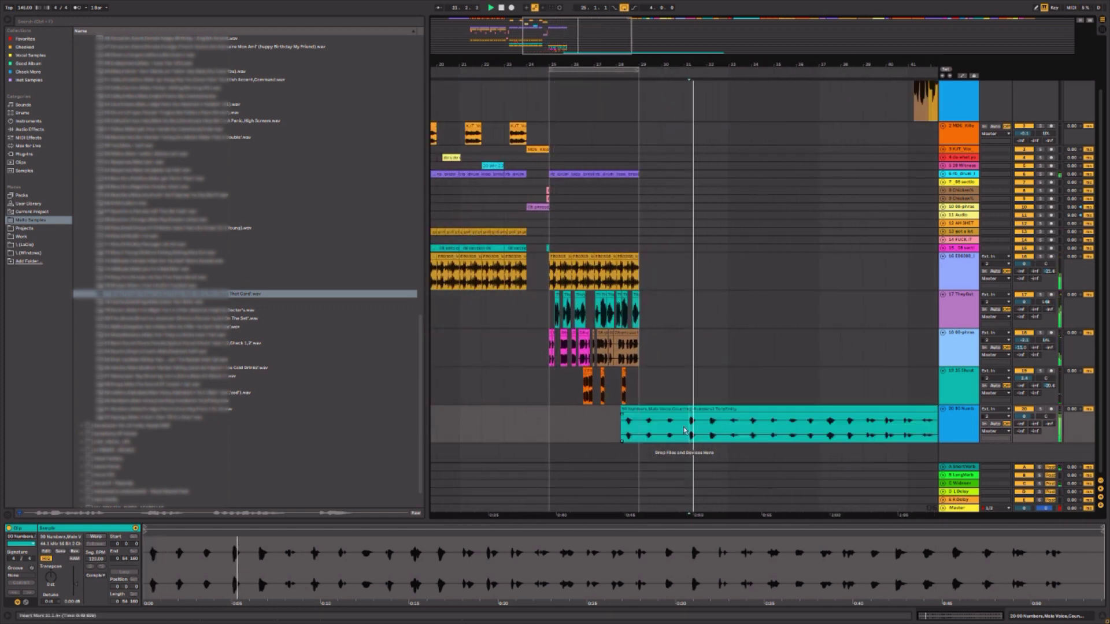
# - Delete the part of the counting voice clip before about bar 31 and move the remainder back to start just after bar 27.2
pyautogui.moveTo(688, 431); pyautogui.dragTo(599, 428)
pyautogui.press('Delete')
pyautogui.moveTo(705, 409); pyautogui.dragTo(614, 422)
pyautogui.click(573, 429)
pyautogui.press('space')
pyautogui.press('space')
pyautogui.moveTo(610, 64); pyautogui.dragTo(611, 152)
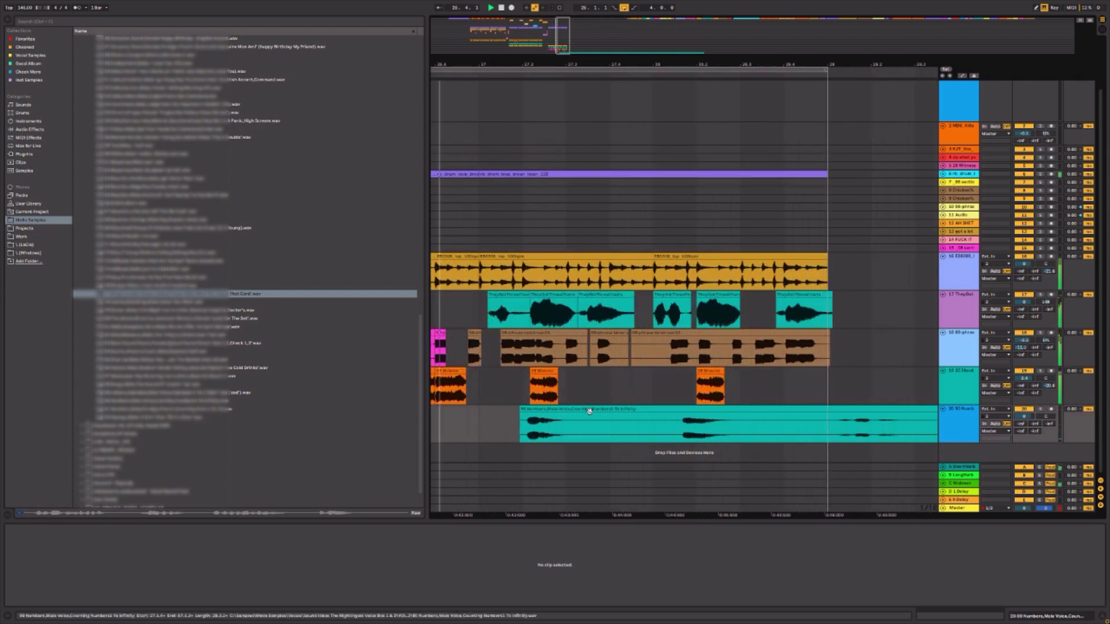
pyautogui.moveTo(589, 409); pyautogui.dragTo(597, 416)
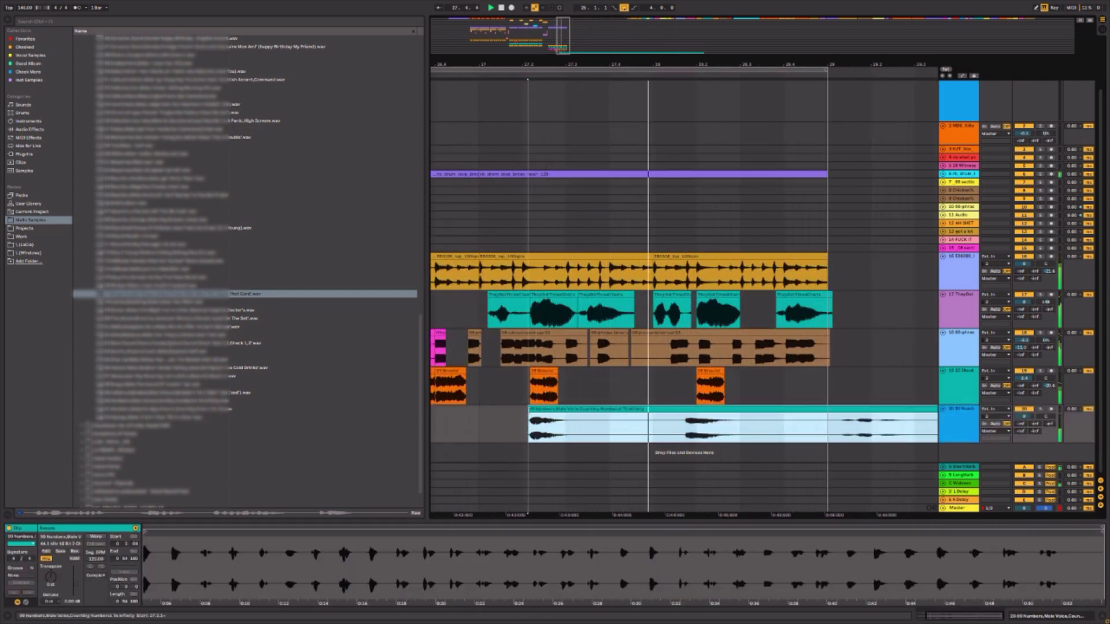
# - Delete the two shout clips after bar 27, and split the counting voice clip so its second number starts at bar 28.2
pyautogui.moveTo(491, 385); pyautogui.dragTo(801, 387)
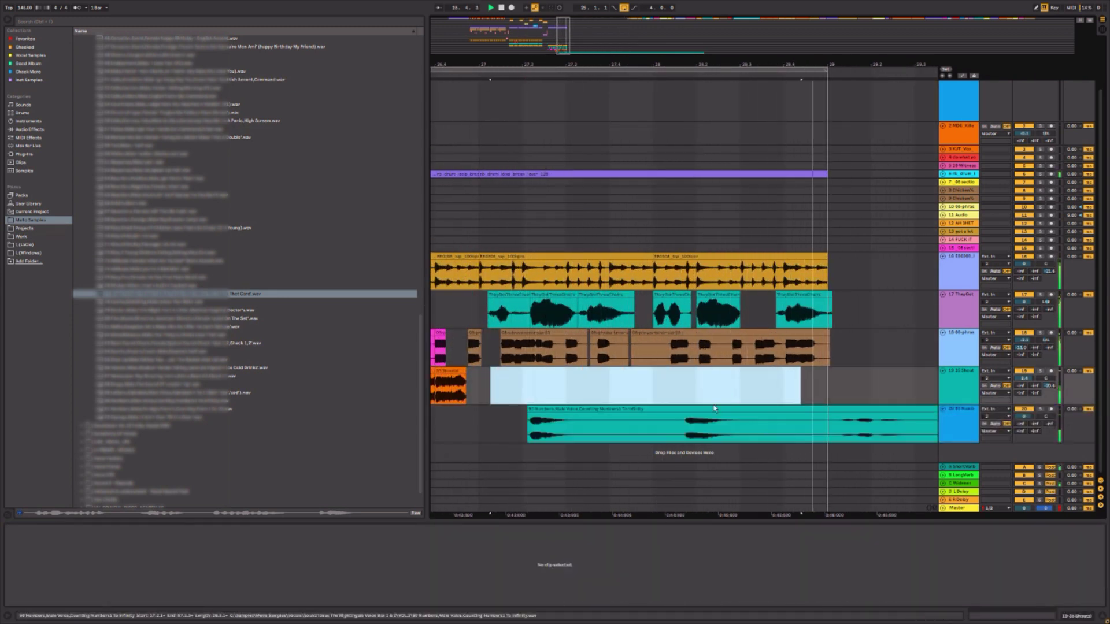
pyautogui.click(687, 432)
pyautogui.click(688, 426)
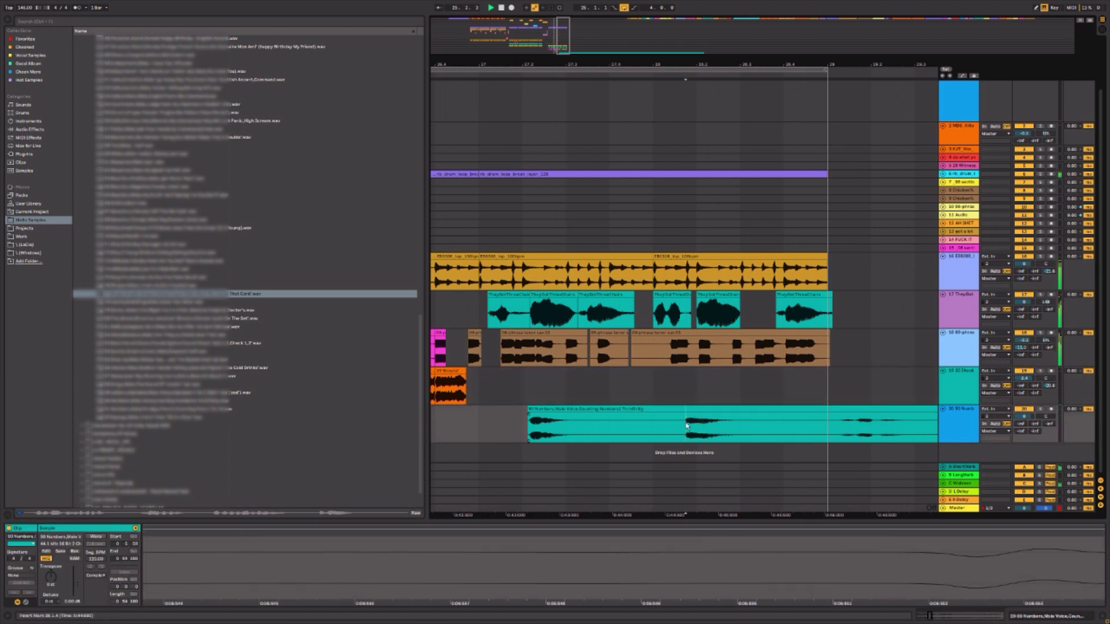
pyautogui.hotkey('ctrl', 'e')
pyautogui.moveTo(698, 409); pyautogui.dragTo(497, 426)
pyautogui.press('Delete')
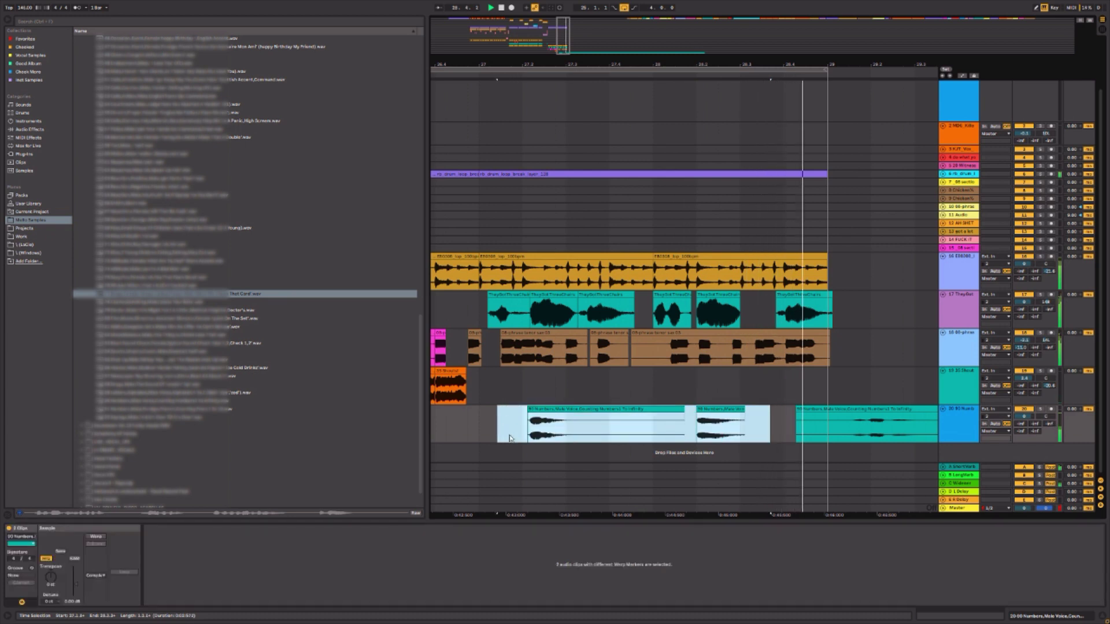
# - Set the transposition of the selected counting voice clips to 1 st and listen to their track in solo
pyautogui.moveTo(52, 577); pyautogui.dragTo(52, 567)
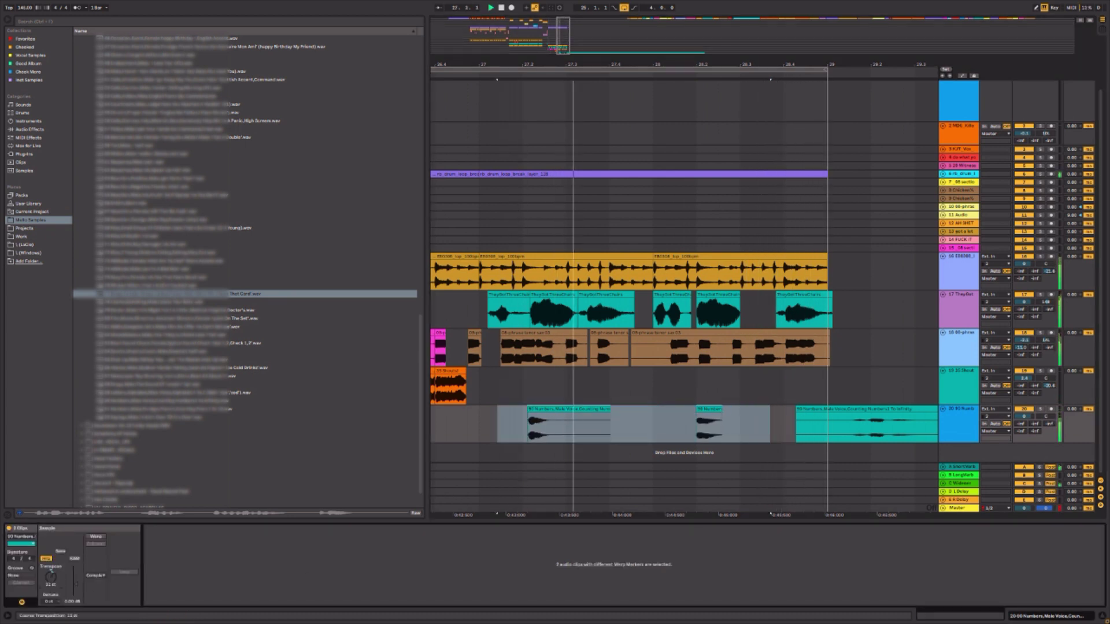
pyautogui.press('space')
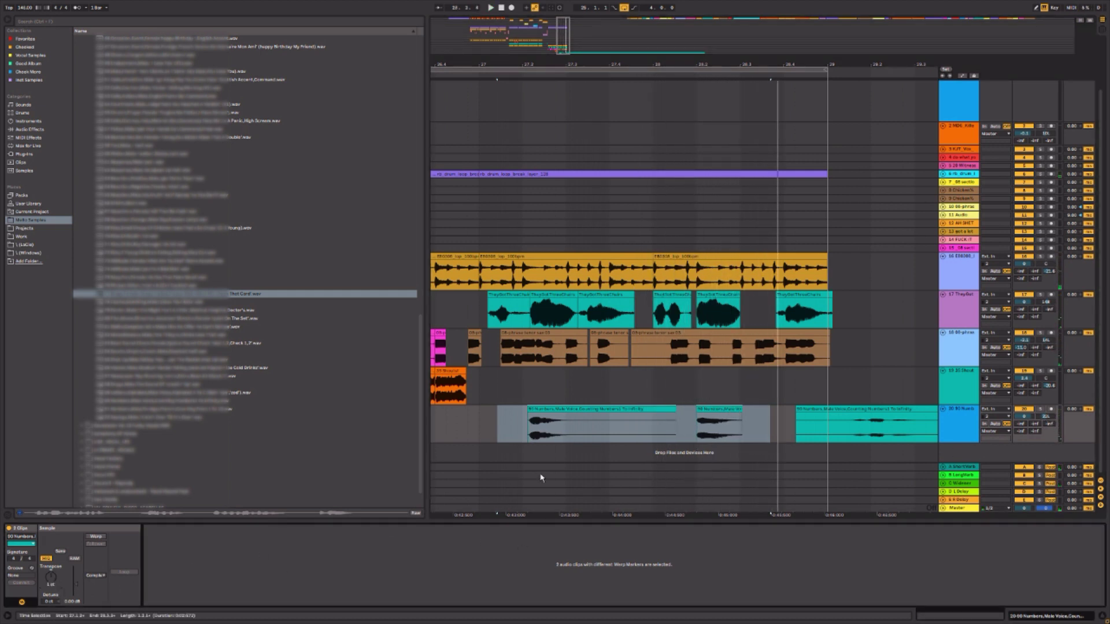
pyautogui.click(496, 434)
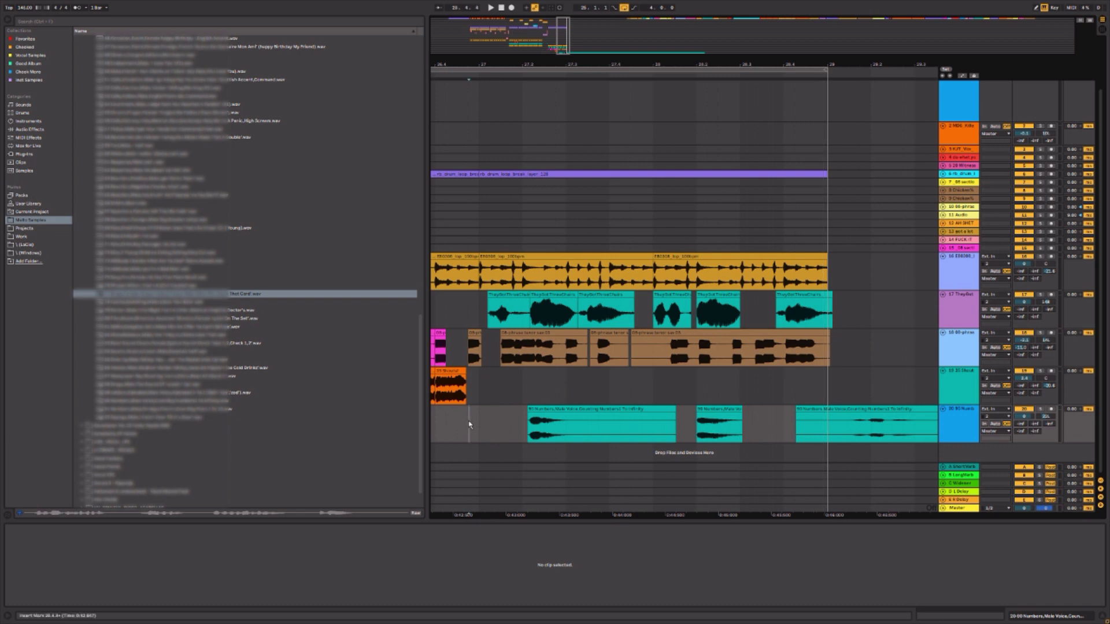
pyautogui.click(543, 373)
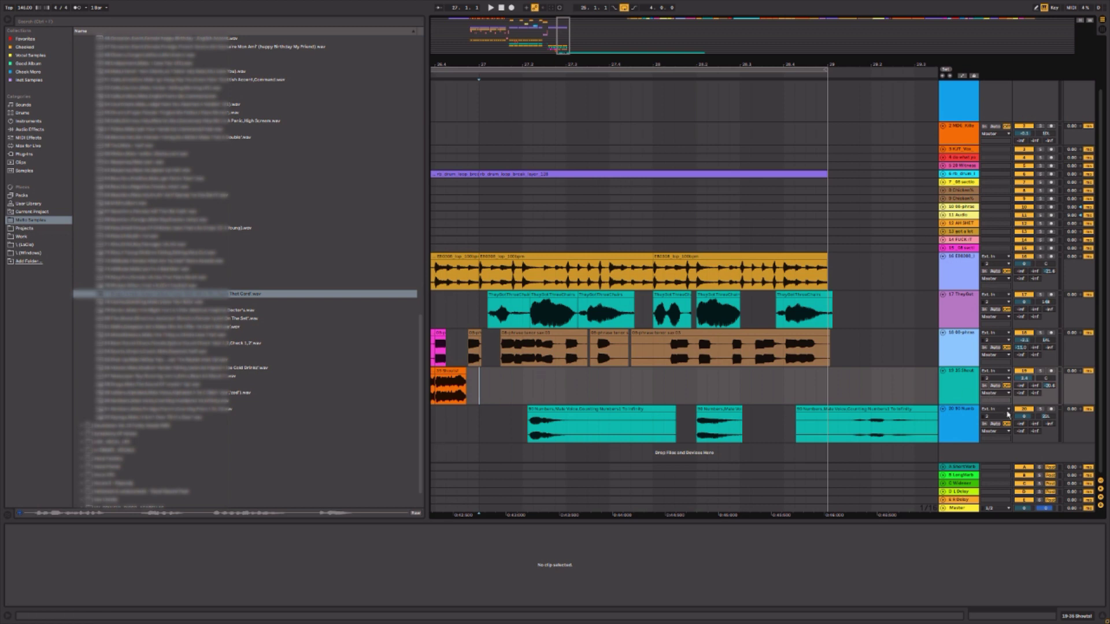
pyautogui.click(1039, 410)
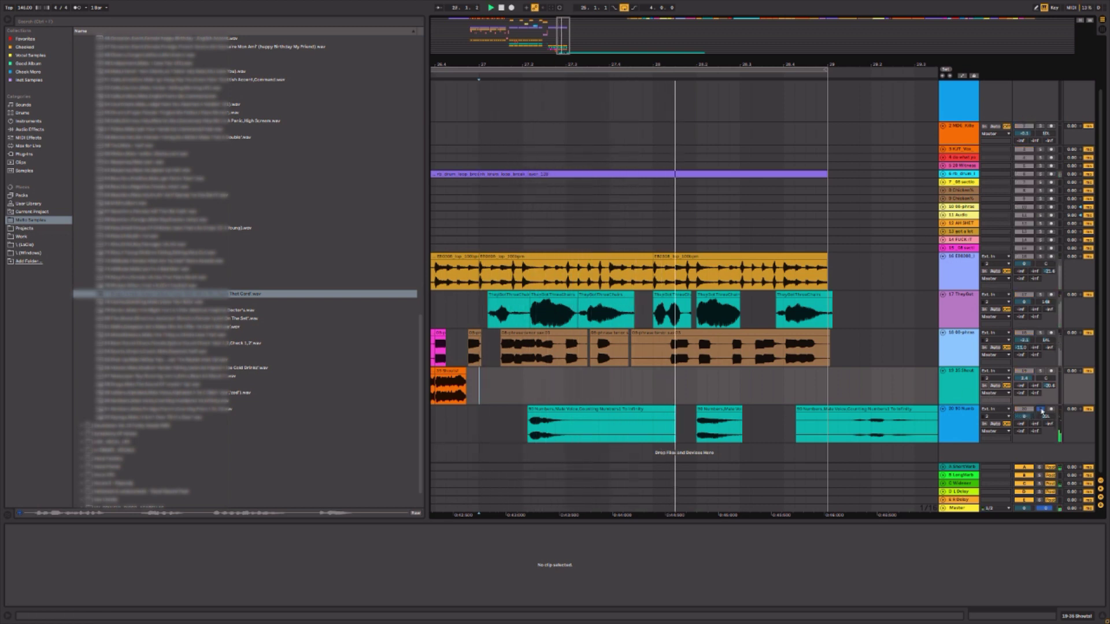
pyautogui.press('space')
pyautogui.click(1039, 410)
# - Replace the second number clip at bar 28.2 with a copy of the first counting voice clip
pyautogui.click(723, 410)
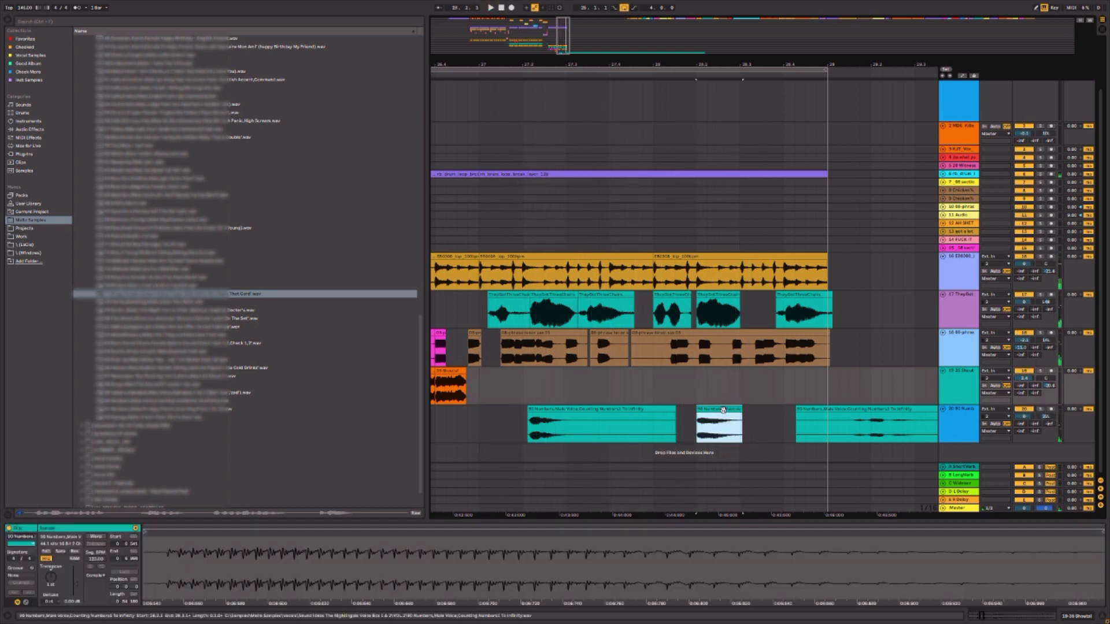
pyautogui.press('Delete')
pyautogui.click(674, 411)
pyautogui.click(703, 427)
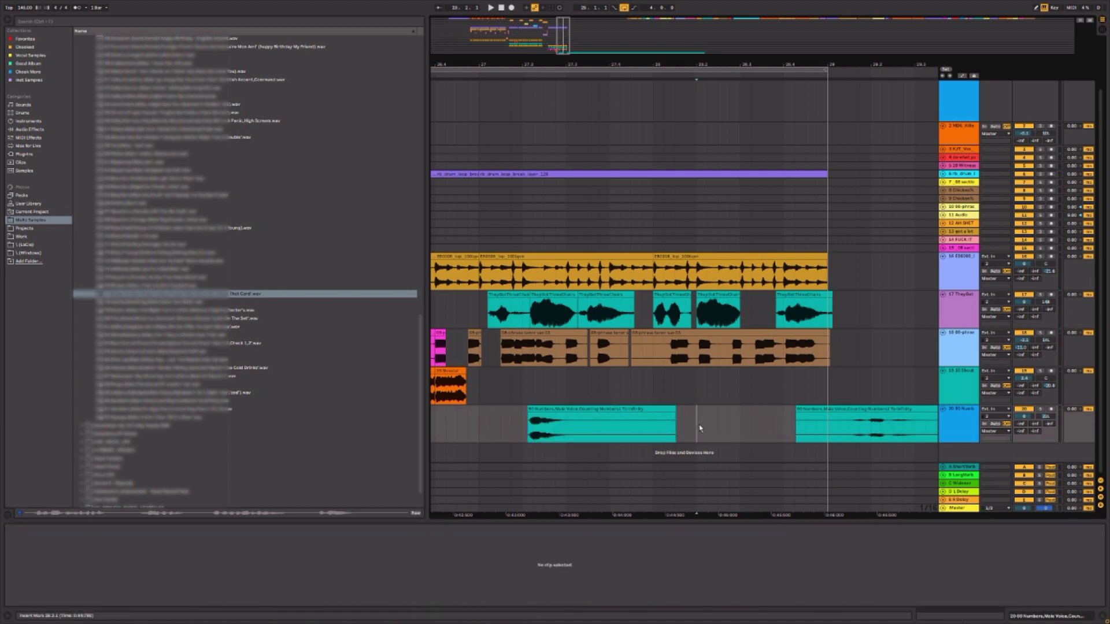
pyautogui.hotkey('ctrl', 'v')
# - Play the section from just before bar 27 with the counting voice track and track 17 soloed together
pyautogui.click(480, 425)
pyautogui.press('space')
pyautogui.click(1040, 409)
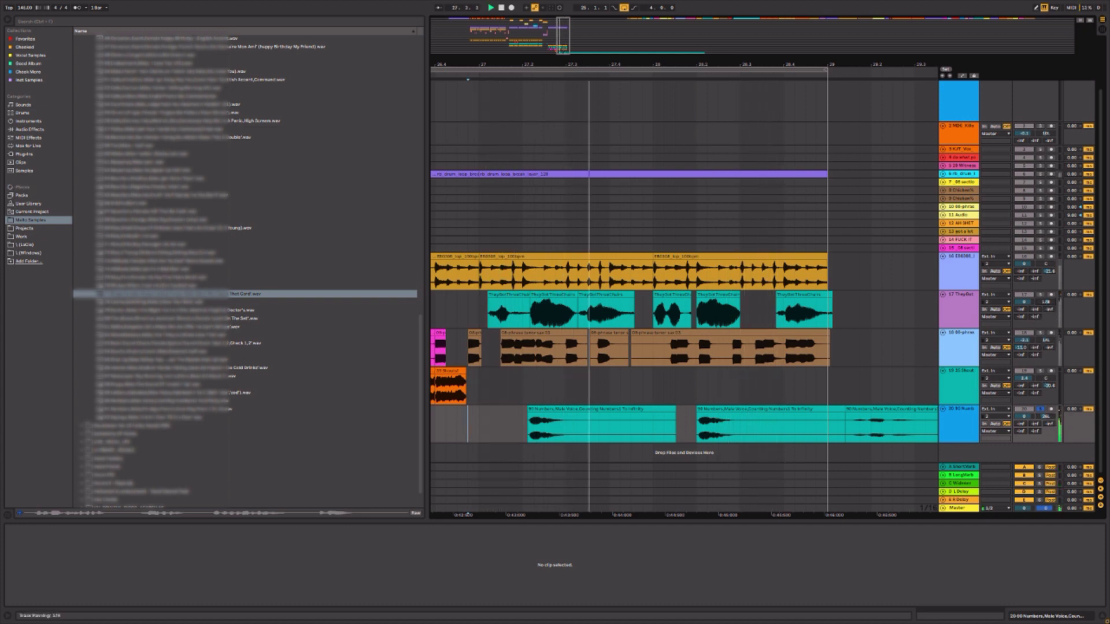
pyautogui.keyDown('ctrl'); pyautogui.click(1040, 295); pyautogui.keyUp('ctrl')
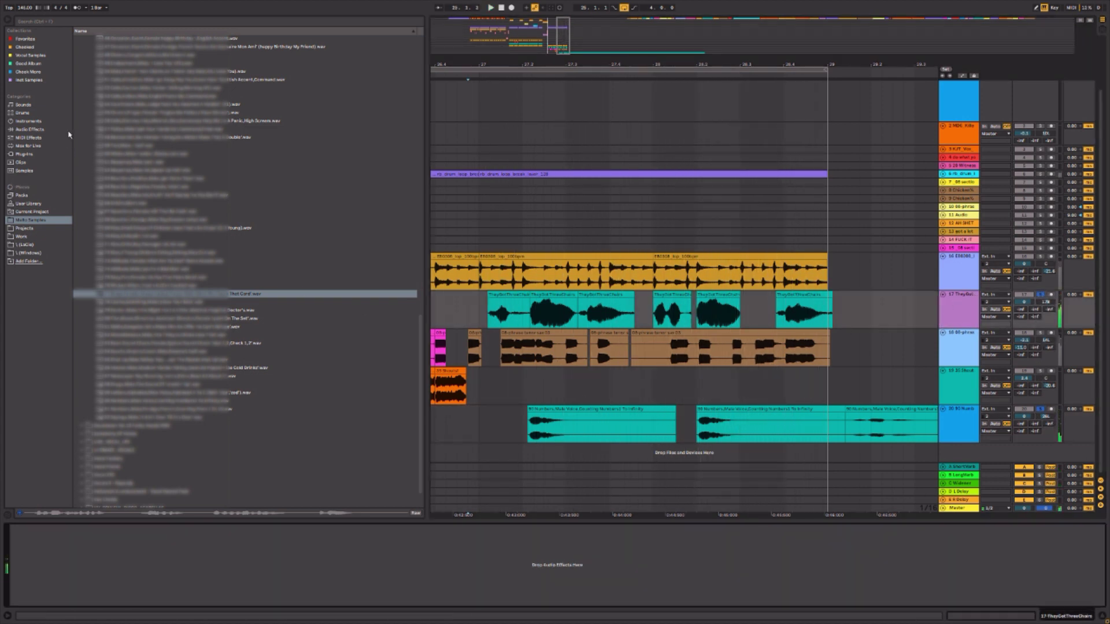
# - Add an Auto Filter to track 17, switch it to high-pass and adjust it to a low cutoff with reduced resonance
pyautogui.click(44, 130)
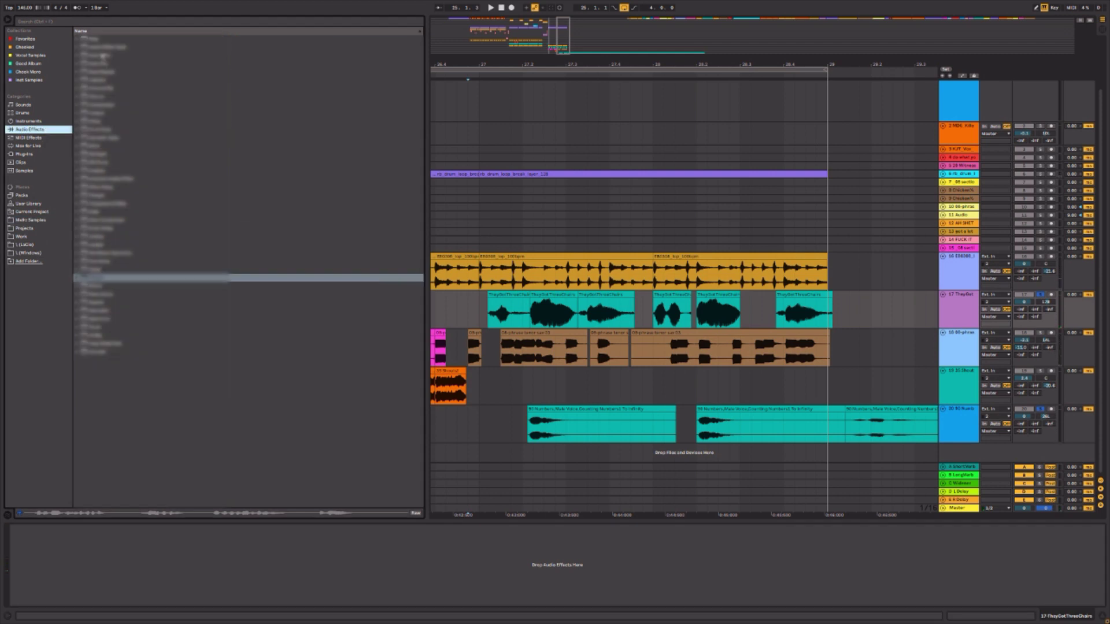
pyautogui.click(102, 56)
pyautogui.moveTo(493, 315); pyautogui.dragTo(493, 317)
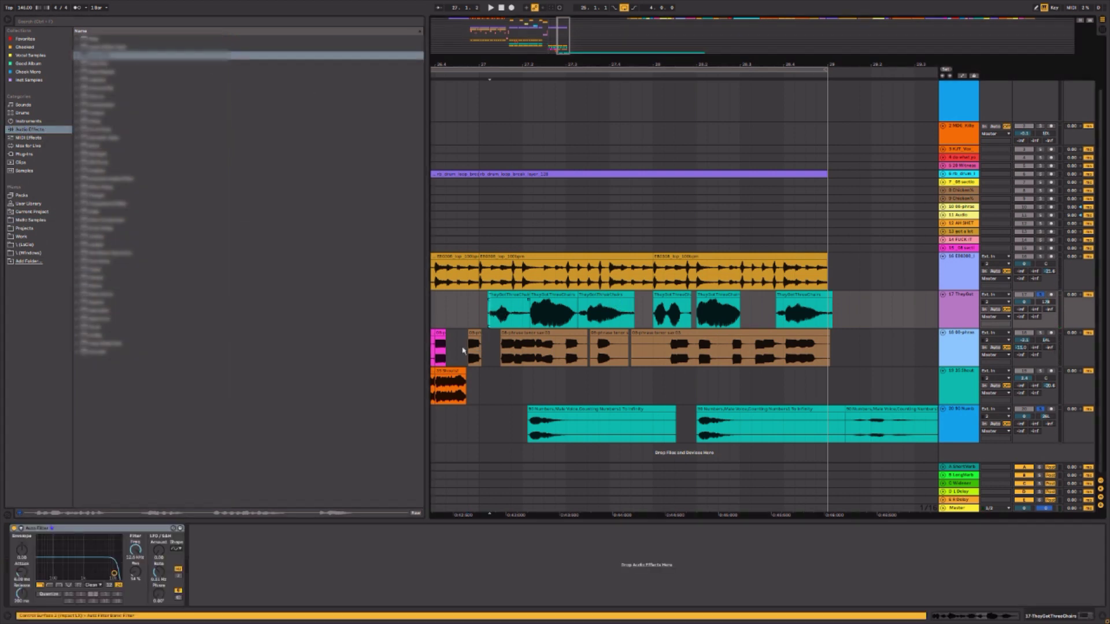
pyautogui.click(49, 586)
pyautogui.press('space')
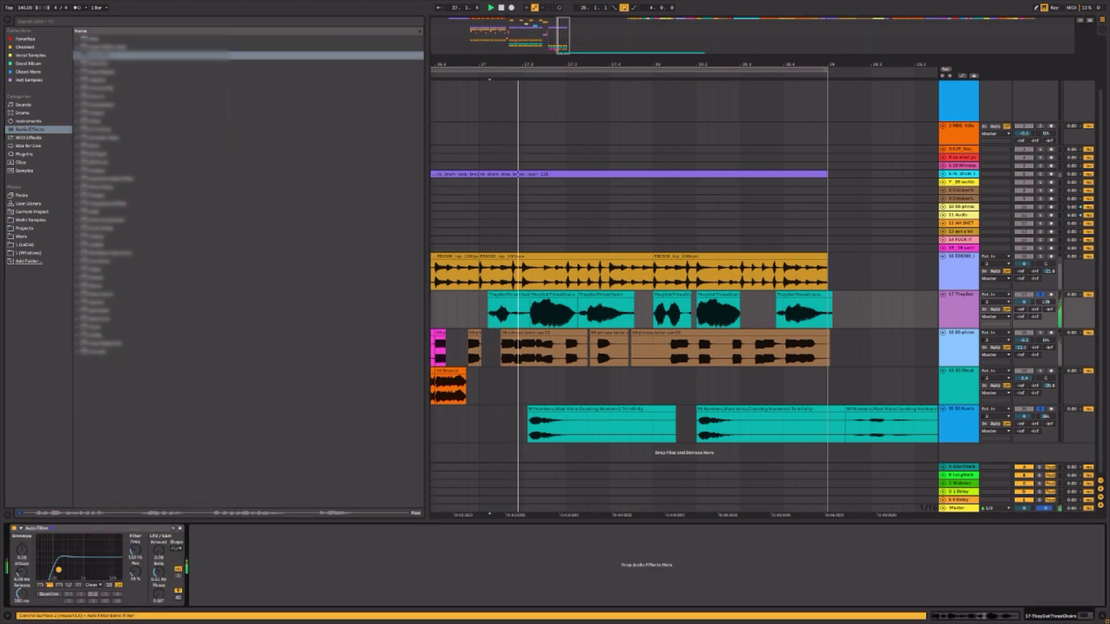
pyautogui.moveTo(72, 571); pyautogui.dragTo(58, 575)
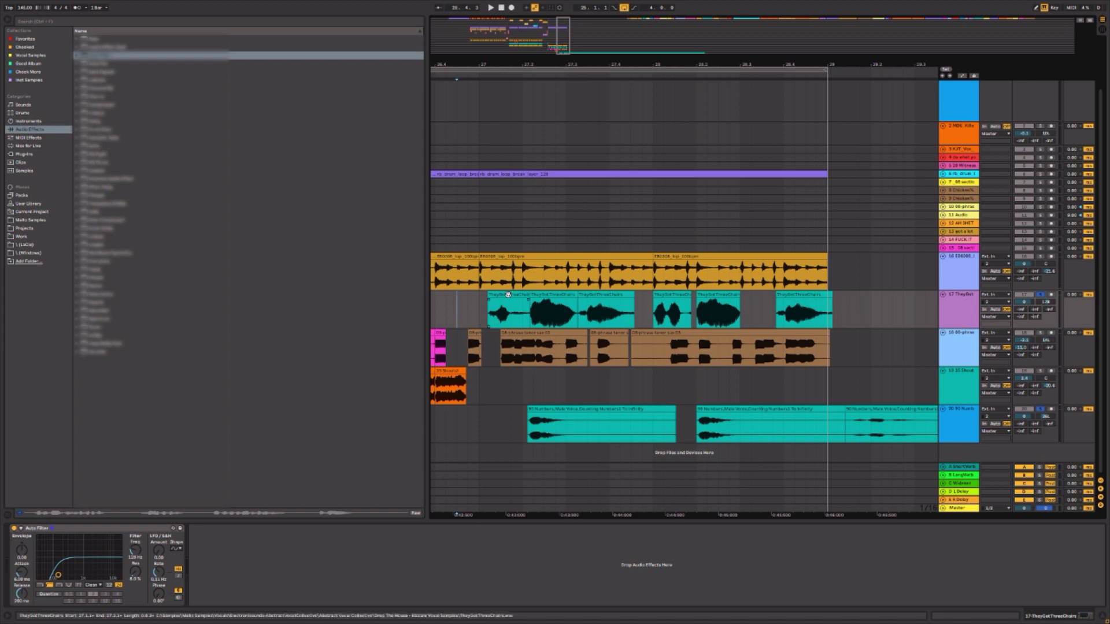
# - Copy the first TheyGotThreeChairs clip after bar 27 to empty space beyond bar 33 and extend both ends to reveal more of the sample
pyautogui.click(509, 294)
pyautogui.click(512, 295)
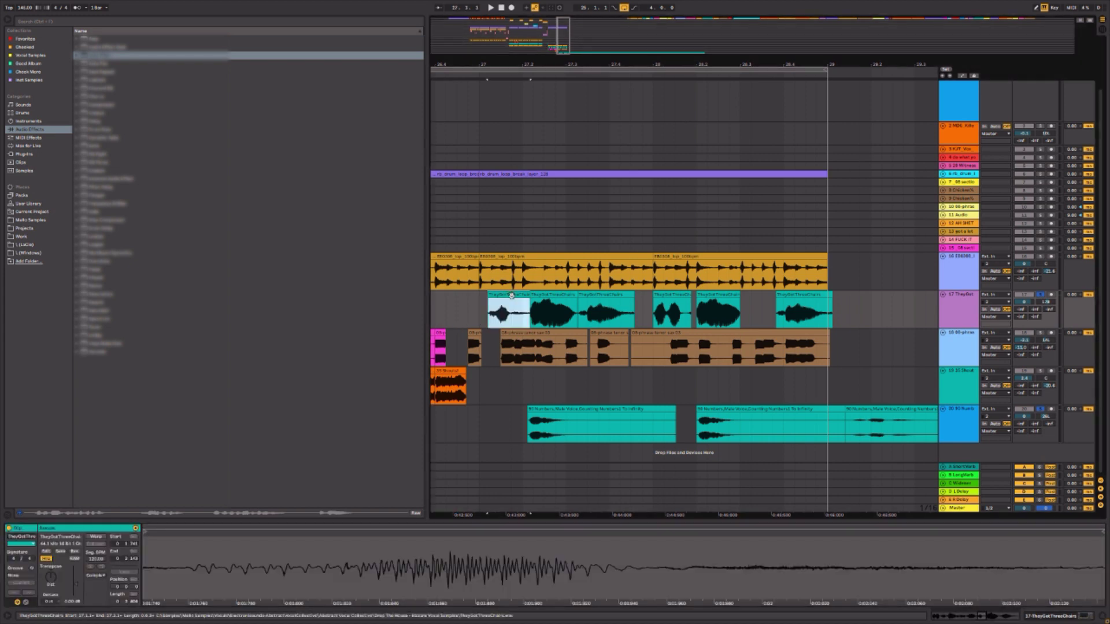
pyautogui.click(464, 321)
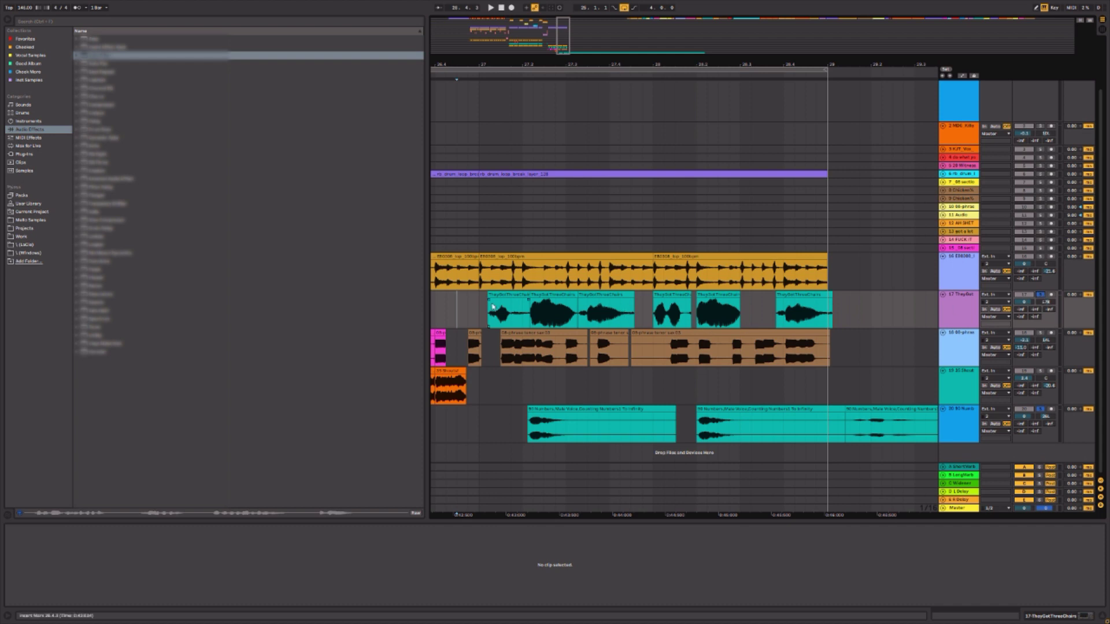
pyautogui.click(507, 294)
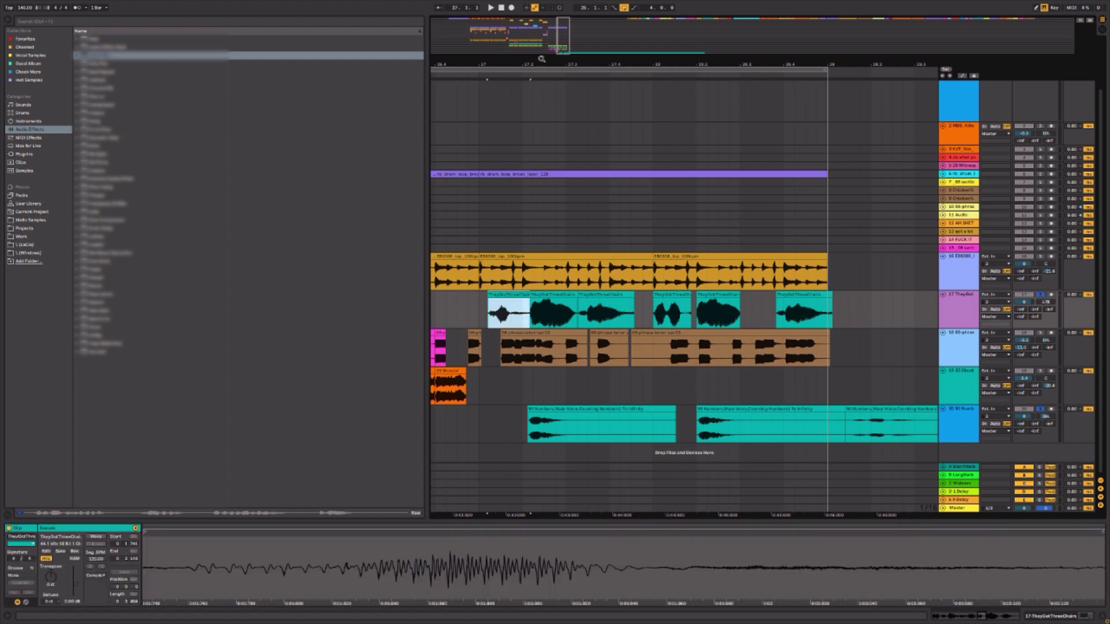
pyautogui.moveTo(542, 59); pyautogui.dragTo(538, 24)
pyautogui.click(714, 302)
pyautogui.hotkey('ctrl', 'v')
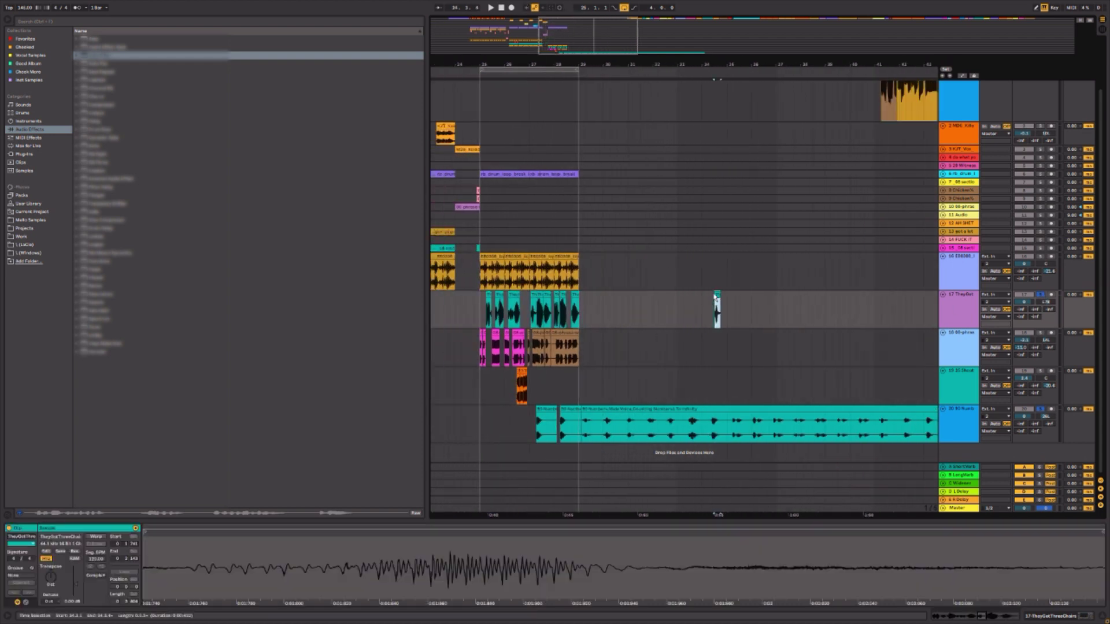
pyautogui.moveTo(714, 292); pyautogui.dragTo(598, 294)
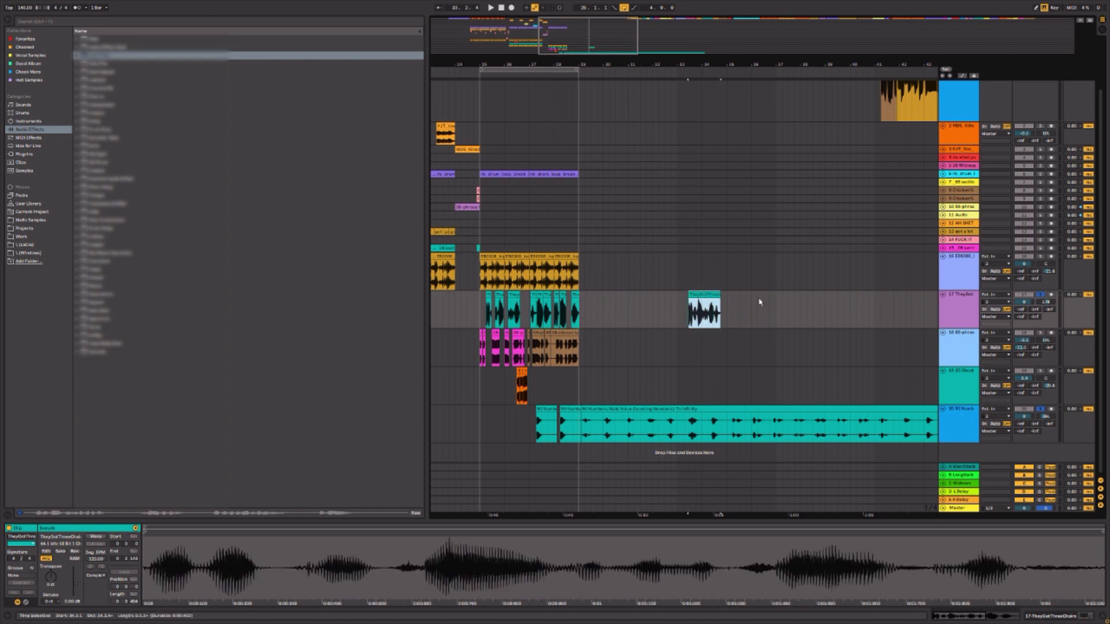
pyautogui.moveTo(719, 294); pyautogui.dragTo(739, 294)
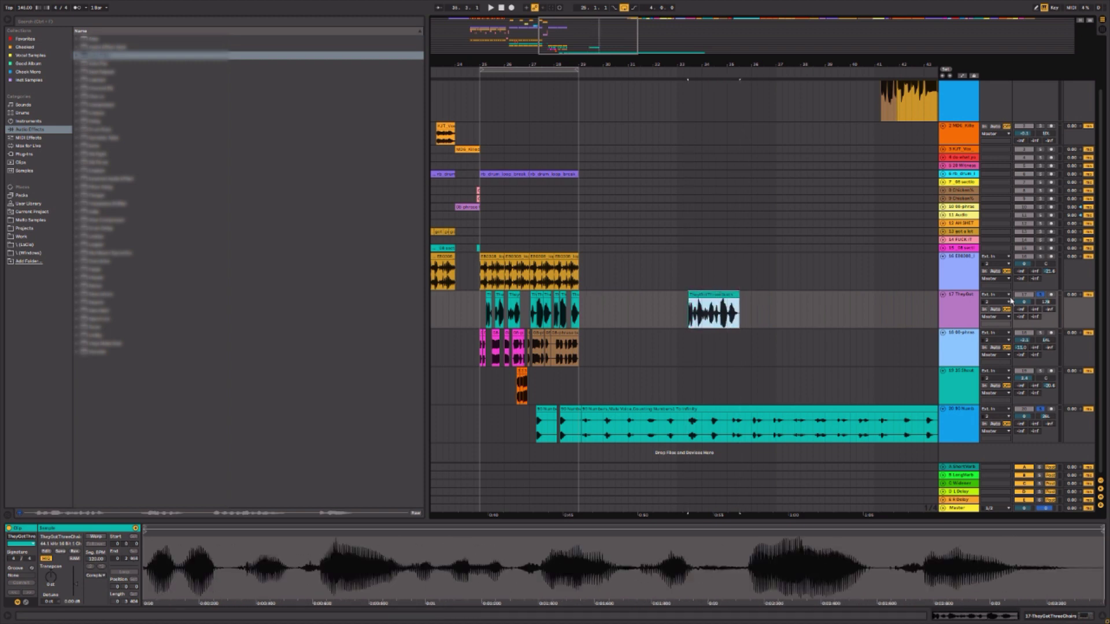
# - Audition the extended TheyGotThreeChairs copy in solo, undo its last extension and delete the copy
pyautogui.click(1041, 296)
pyautogui.press('space')
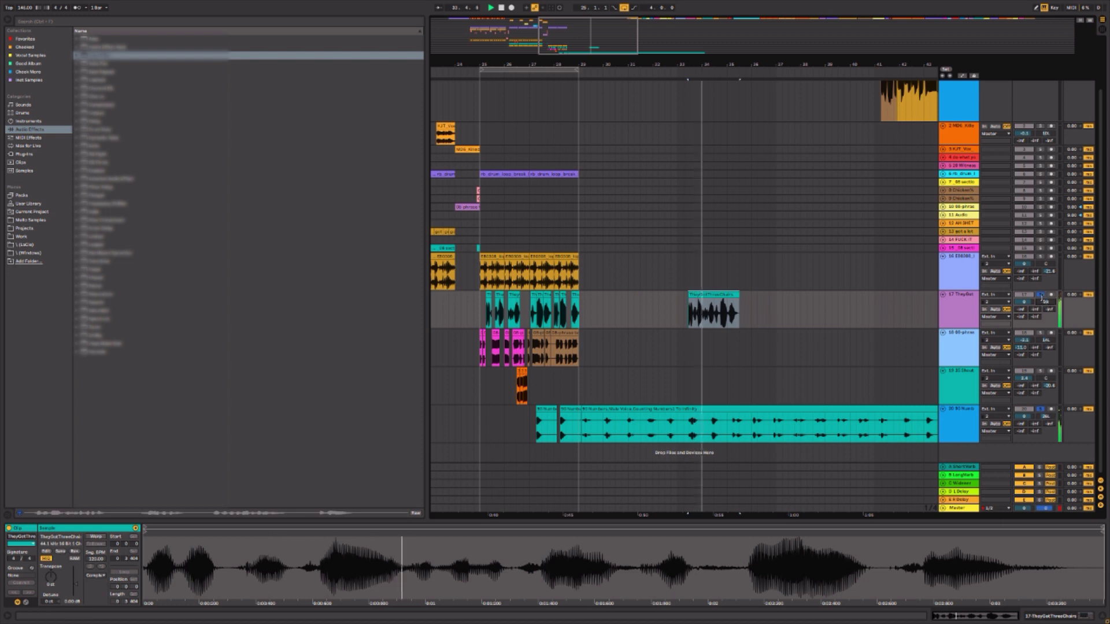
pyautogui.click(1041, 295)
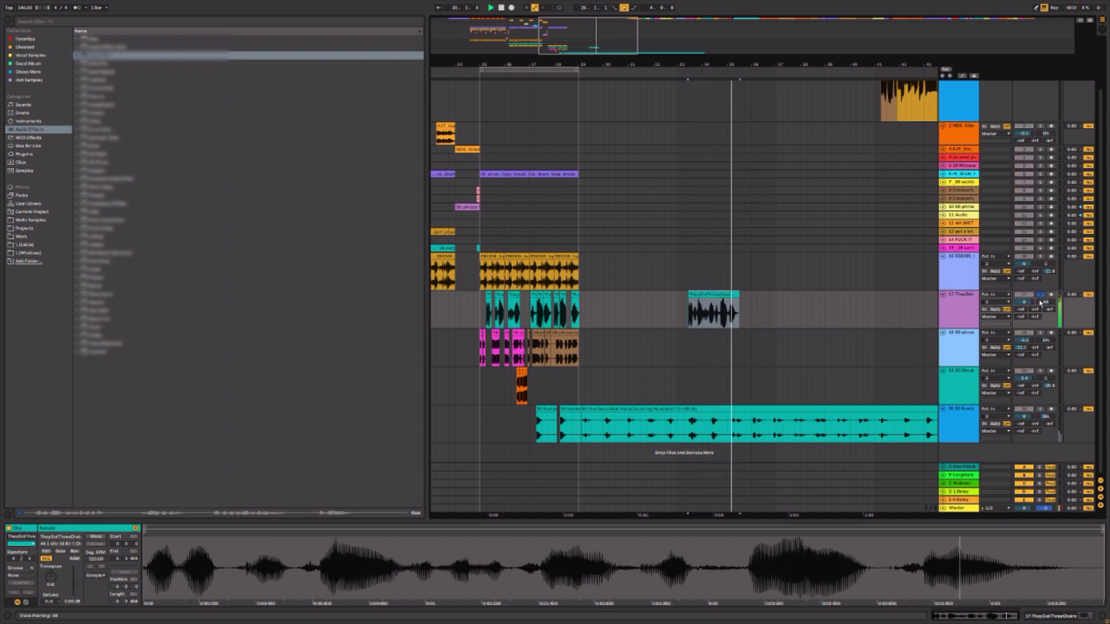
pyautogui.hotkey('ctrl', 'z')
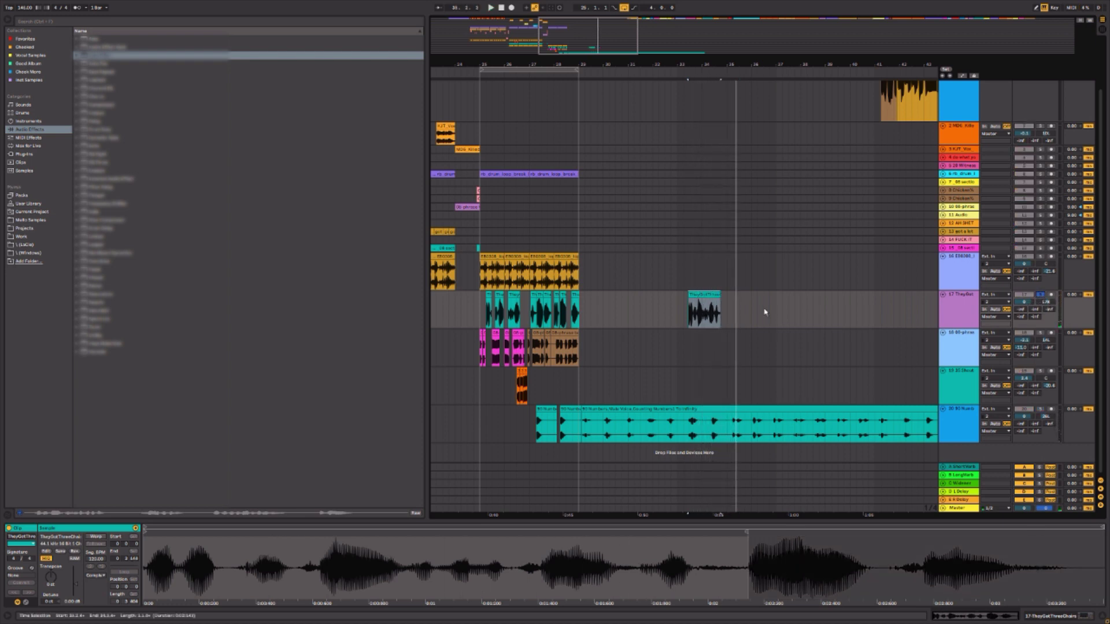
pyautogui.press('Delete')
# - Play the full mix from bar 25, shorten the second number clip and delete the rest of the counting voice after it
pyautogui.click(485, 358)
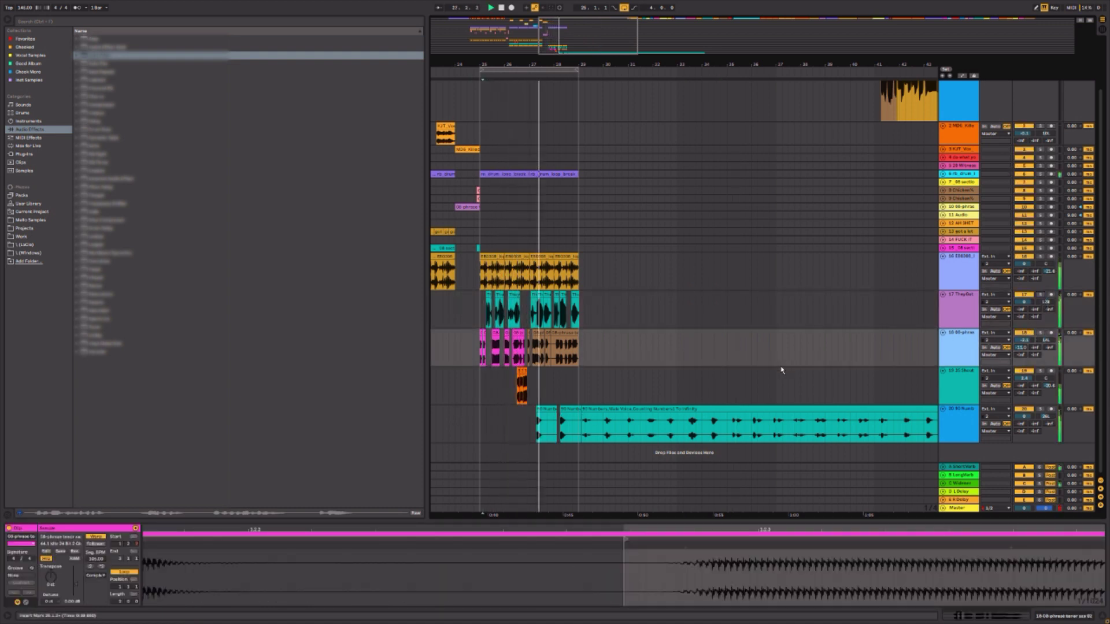
pyautogui.scroll(3, 548, 243)
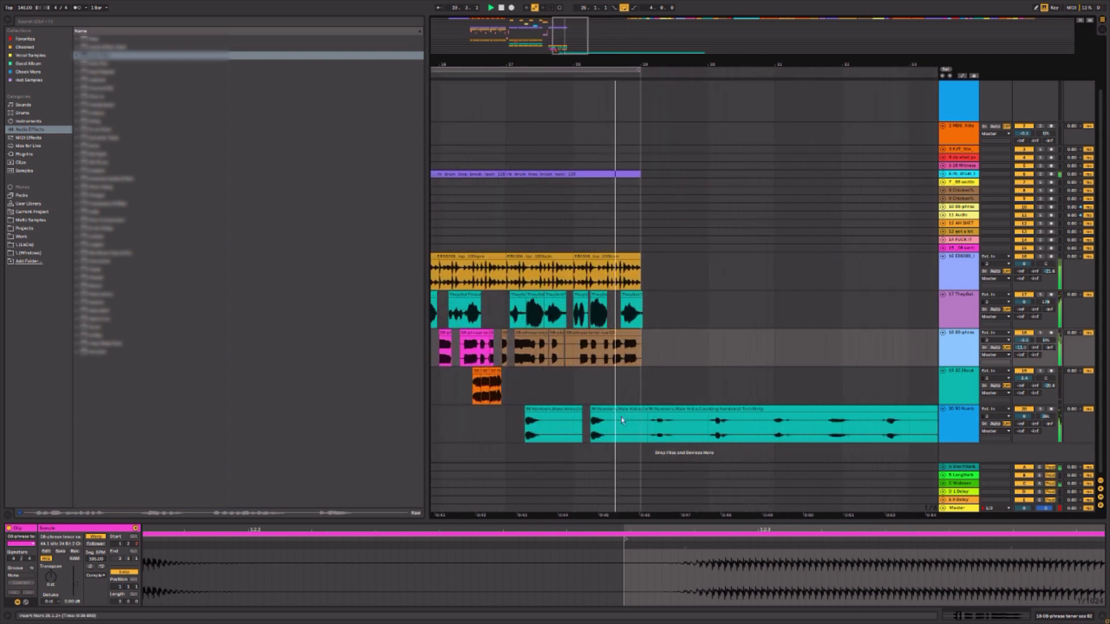
pyautogui.click(612, 433)
pyautogui.moveTo(613, 433); pyautogui.dragTo(684, 421)
pyautogui.press('Delete')
pyautogui.click(699, 409)
pyautogui.press('Delete')
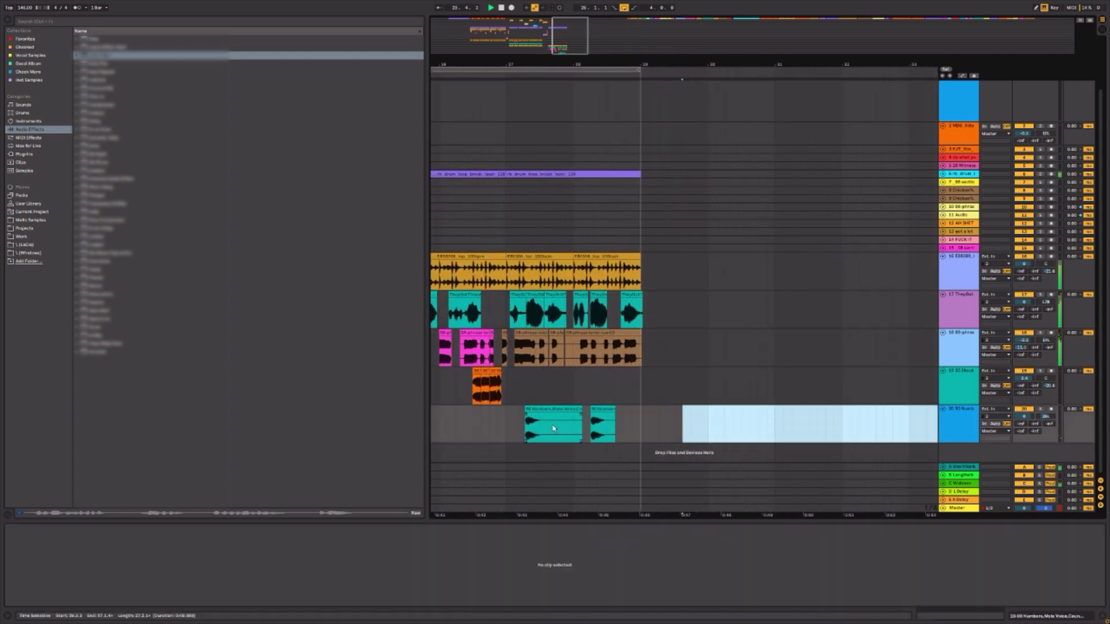
# - Trim the tail of the first number clip, leaving only its spoken number
pyautogui.moveTo(550, 427); pyautogui.dragTo(565, 428)
pyautogui.press('Delete')
pyautogui.click(573, 410)
pyautogui.press('Delete')
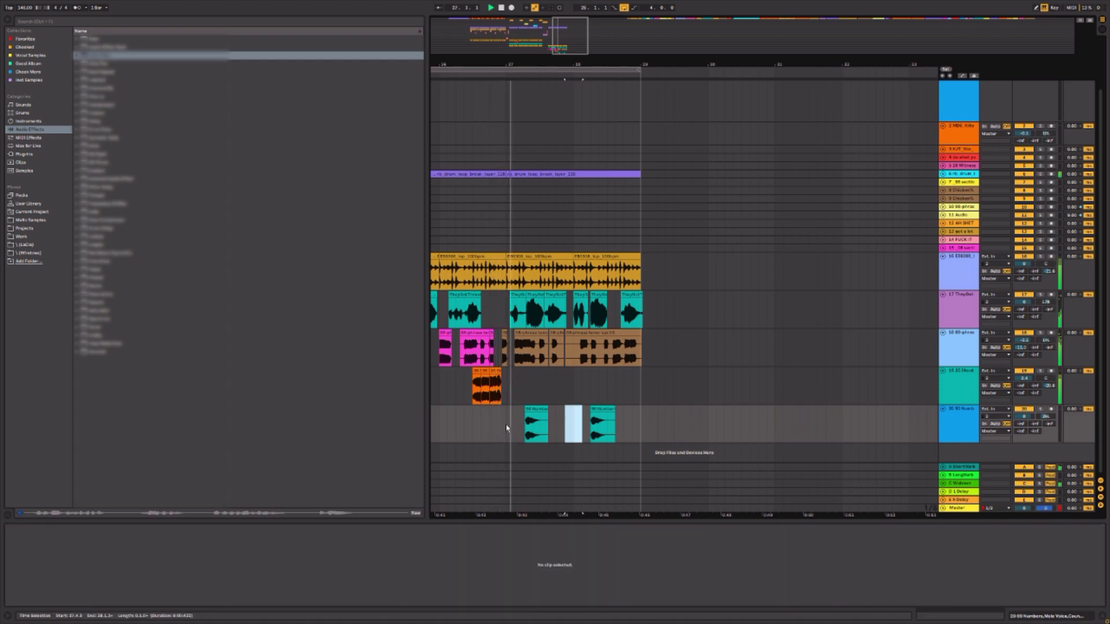
# - Play the arrangement from bar 21 to hear how it leads into the section at bars 25 to 29
pyautogui.click(464, 417)
pyautogui.moveTo(484, 65); pyautogui.dragTo(735, 49)
pyautogui.press('-')
pyautogui.press('-')
pyautogui.click(596, 318)
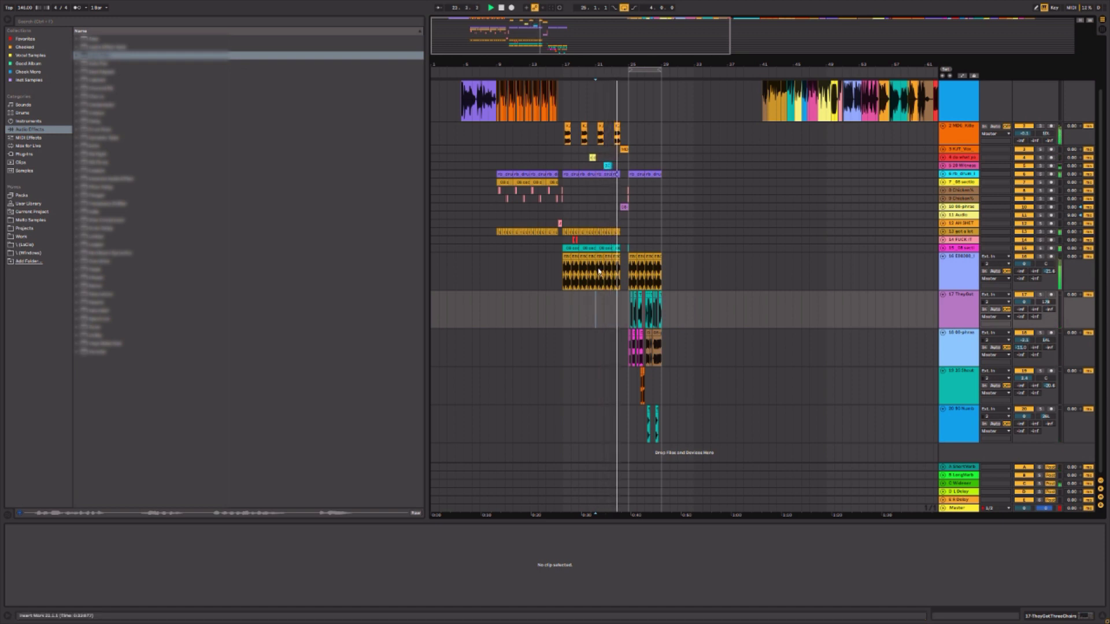
pyautogui.moveTo(660, 64); pyautogui.dragTo(662, 88)
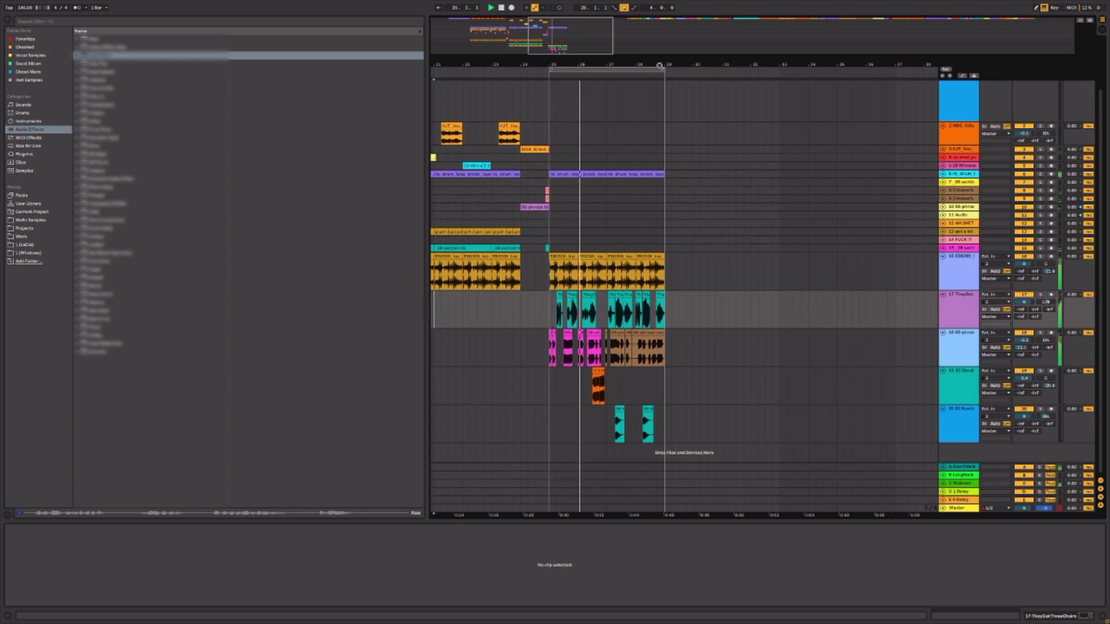
# - Duplicate all clips in bars 25 to 29 directly after themselves and extend the loop range to bar 33
pyautogui.moveTo(549, 422); pyautogui.dragTo(671, 182)
pyautogui.hotkey('ctrl', 'd')
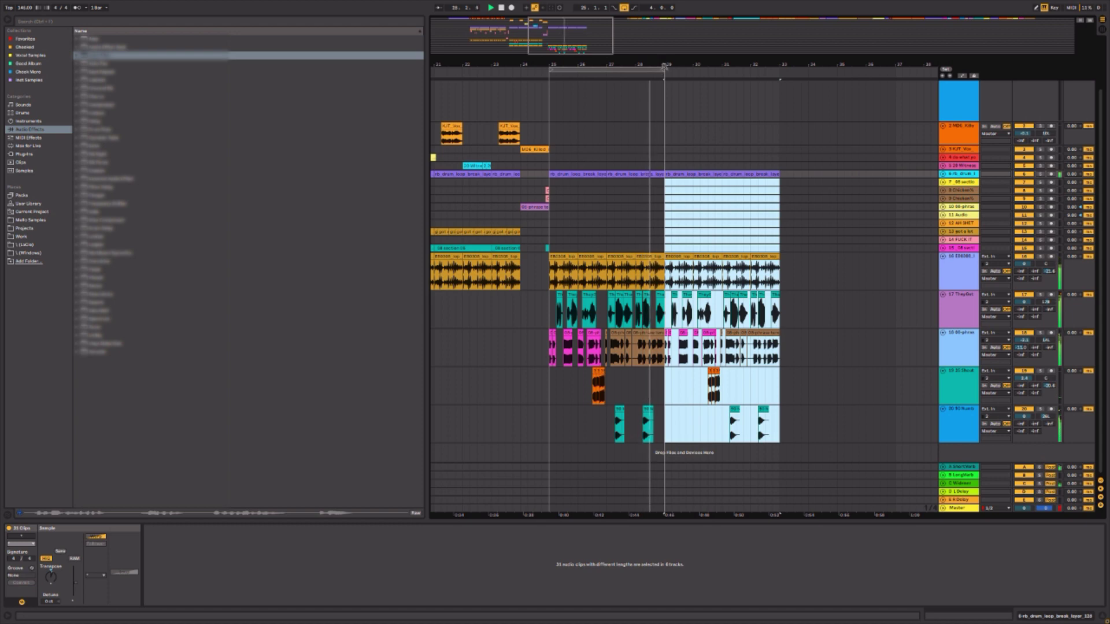
pyautogui.moveTo(776, 67); pyautogui.dragTo(751, 98)
pyautogui.click(647, 354)
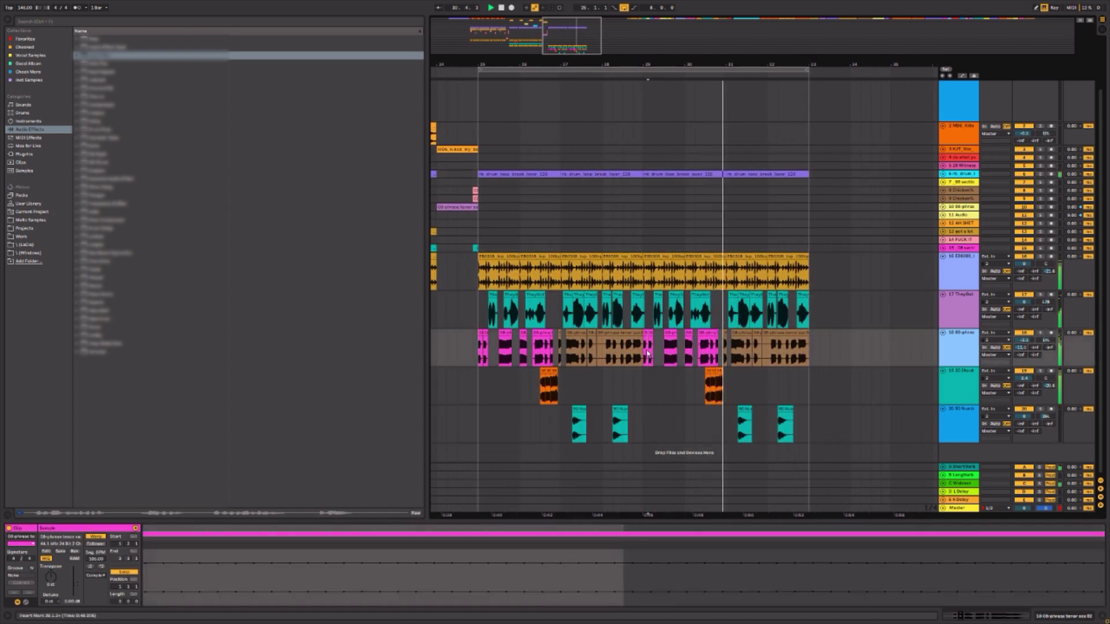
# - Delete the copied sax clips from bar 29 onward and place the tenor sax 04 phrase at bar 29
pyautogui.moveTo(645, 352); pyautogui.dragTo(854, 340)
pyautogui.press('Delete')
pyautogui.rightClick(629, 334)
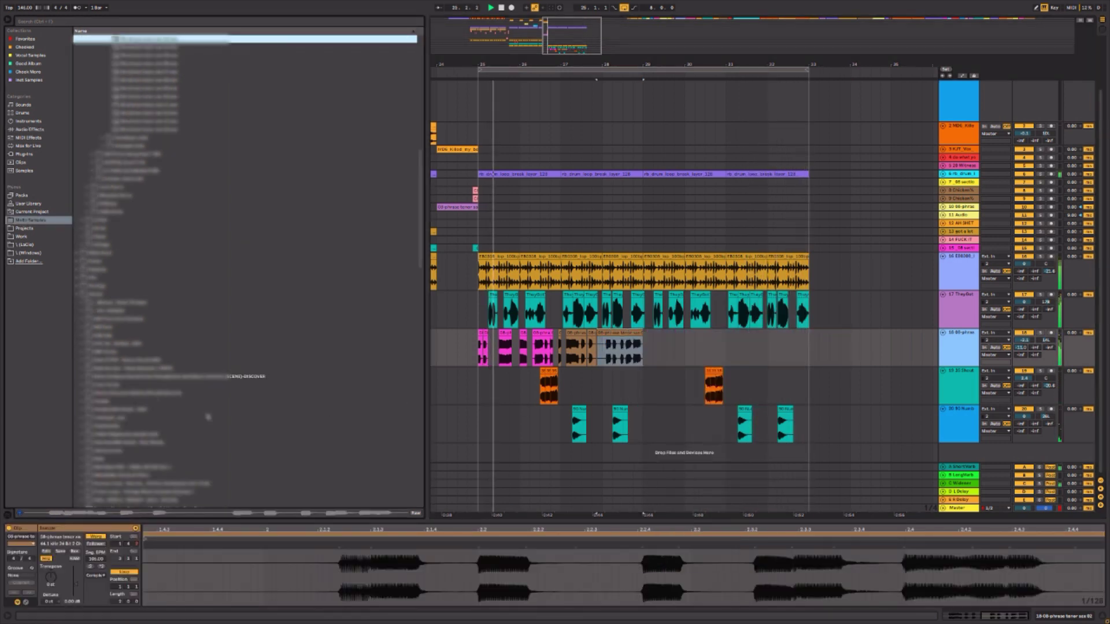
pyautogui.scroll(1, 180, 73)
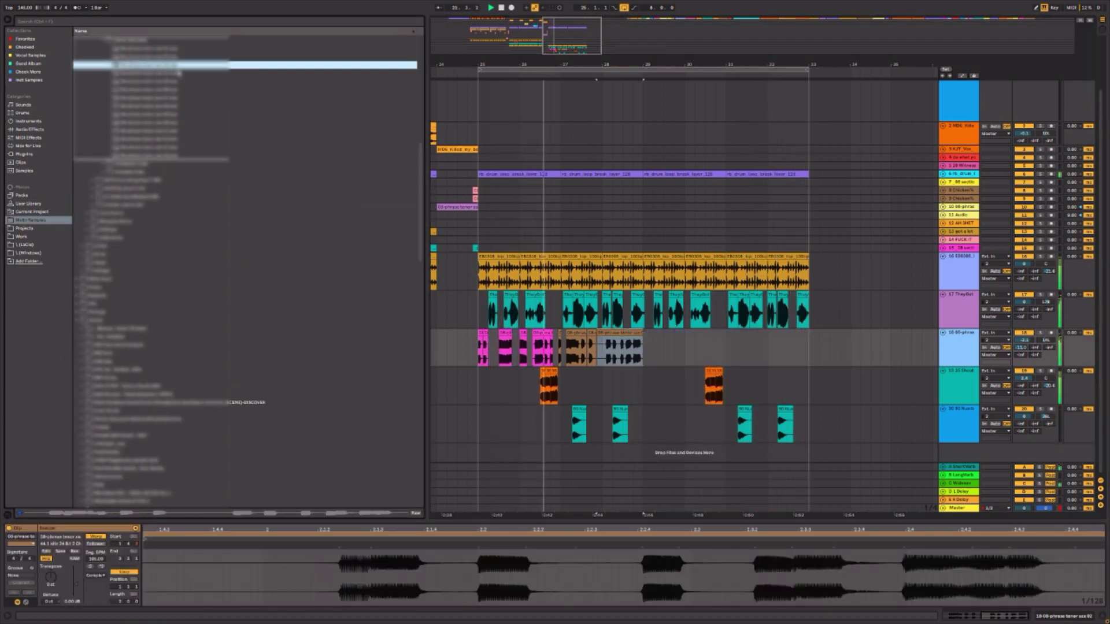
pyautogui.press('Delete')
pyautogui.press('Escape')
pyautogui.moveTo(254, 73); pyautogui.dragTo(642, 350)
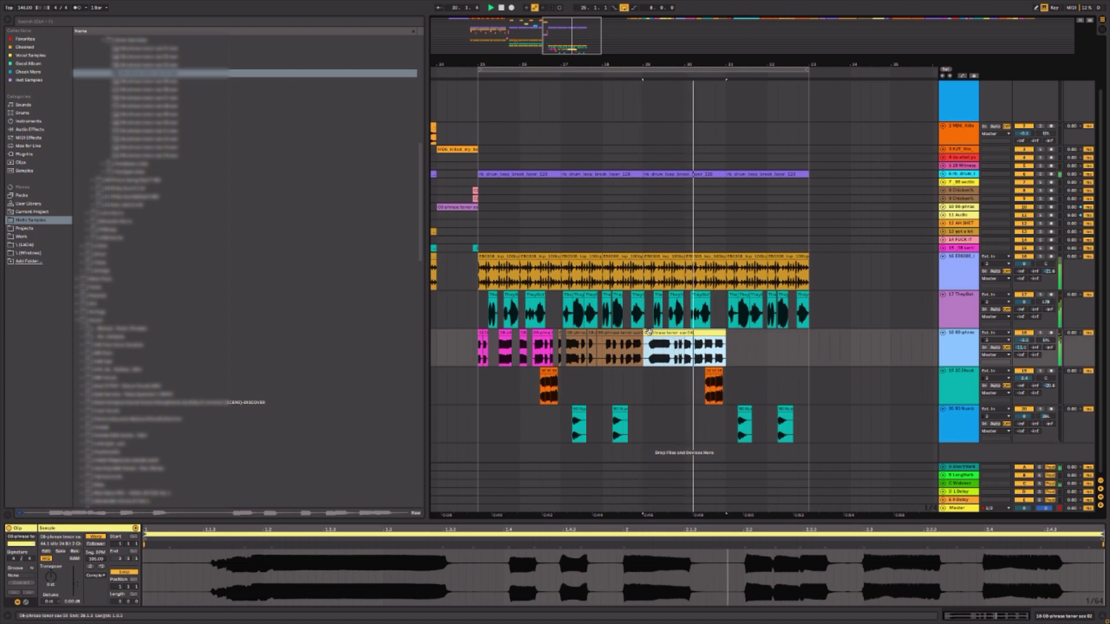
# - Trim the silent start of the tenor sax 04 clip and align its first note with bar 29 while playing
pyautogui.scroll(5, 719, 267)
pyautogui.click(490, 347)
pyautogui.press('space')
pyautogui.press('space')
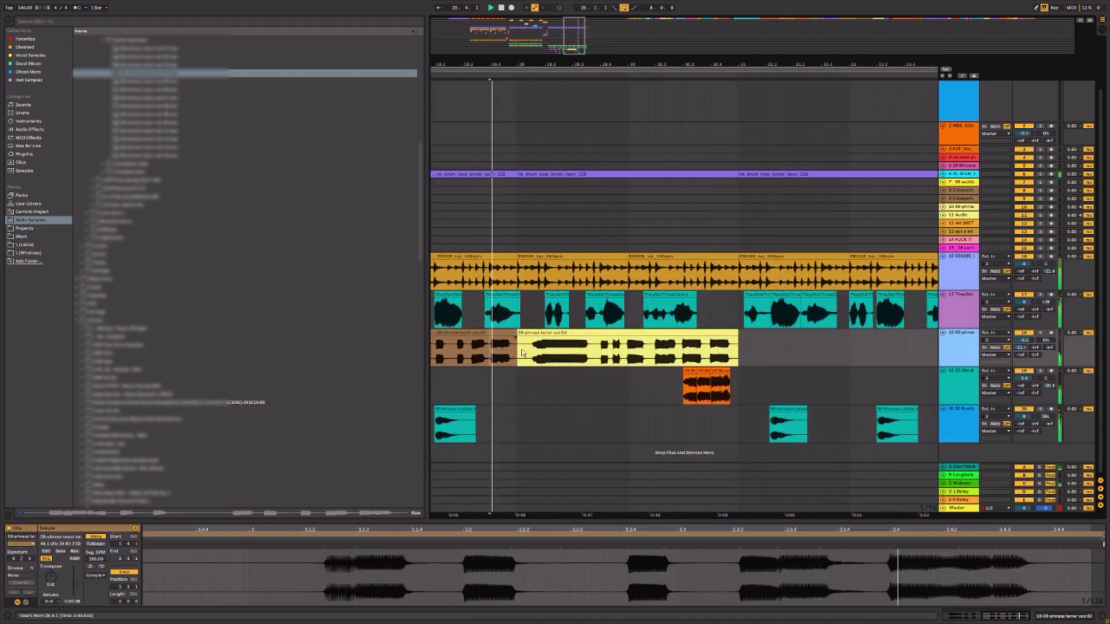
pyautogui.moveTo(518, 333); pyautogui.dragTo(577, 344)
pyautogui.press('space')
pyautogui.press('space')
pyautogui.click(574, 332)
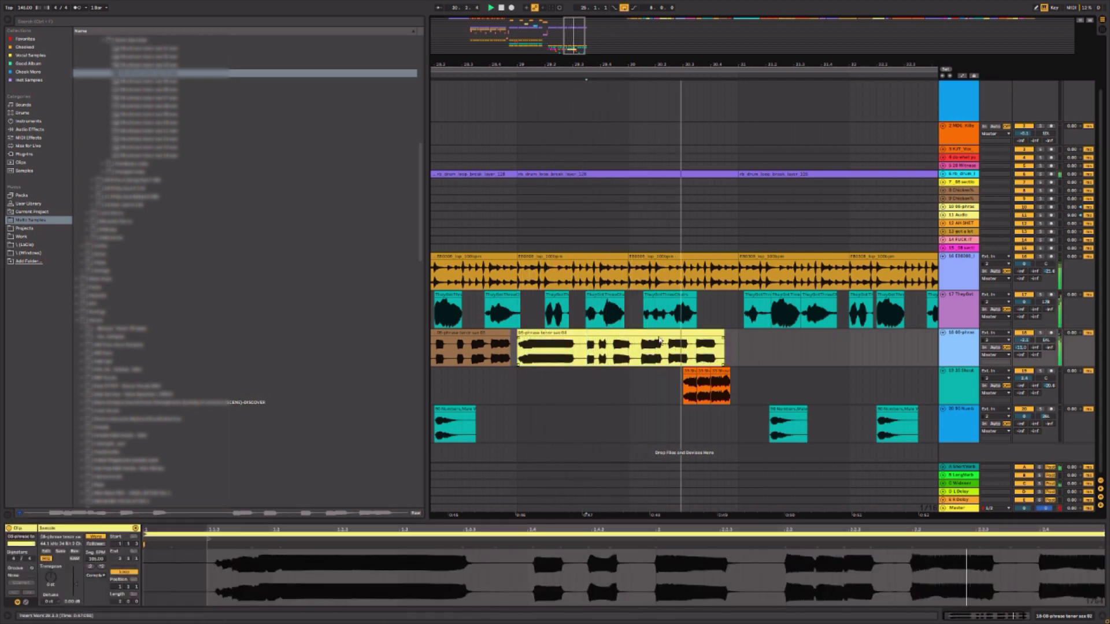
# - Split the tenor sax 04 clip before its last notes in bar 30 and delete everything after the cut
pyautogui.click(642, 353)
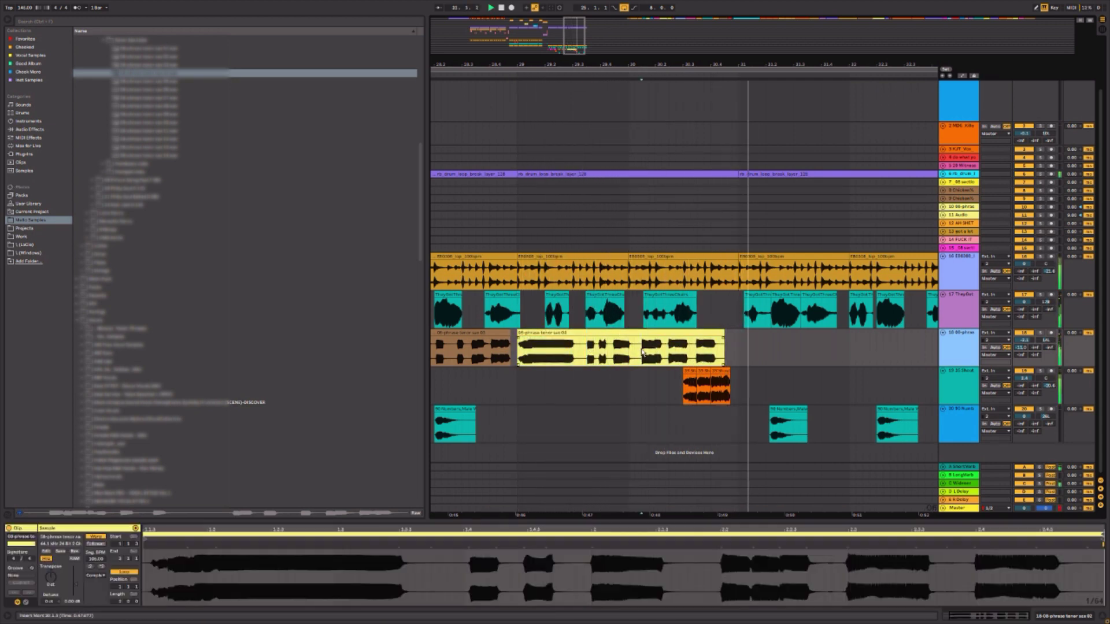
pyautogui.click(694, 346)
pyautogui.hotkey('ctrl', 'e')
pyautogui.moveTo(706, 335); pyautogui.dragTo(931, 337)
pyautogui.press('space')
pyautogui.press('space')
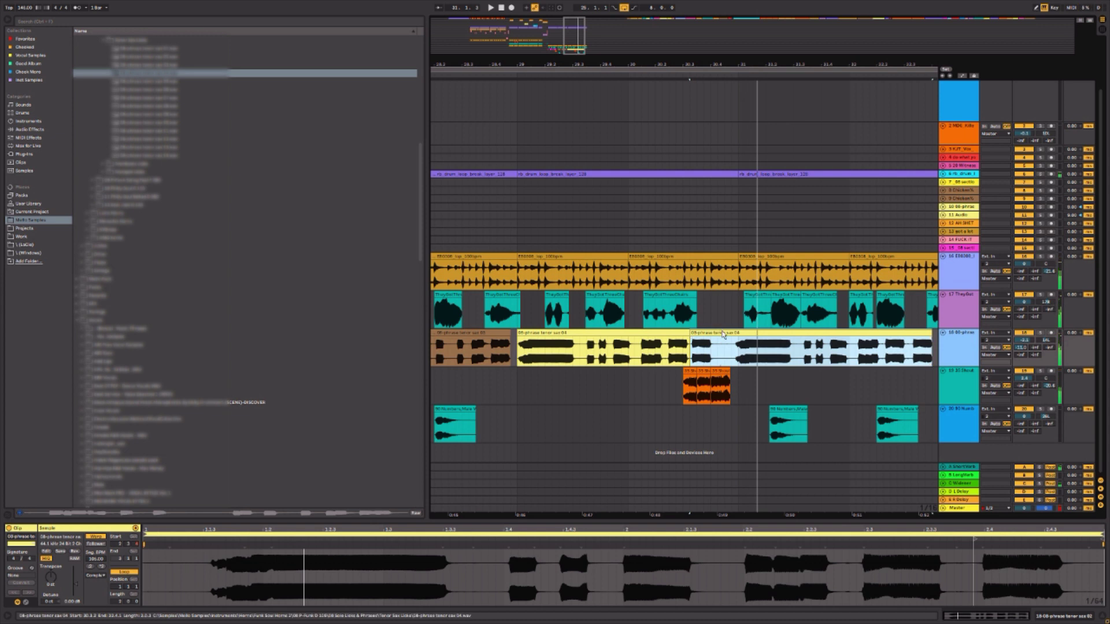
pyautogui.press('Delete')
pyautogui.click(645, 345)
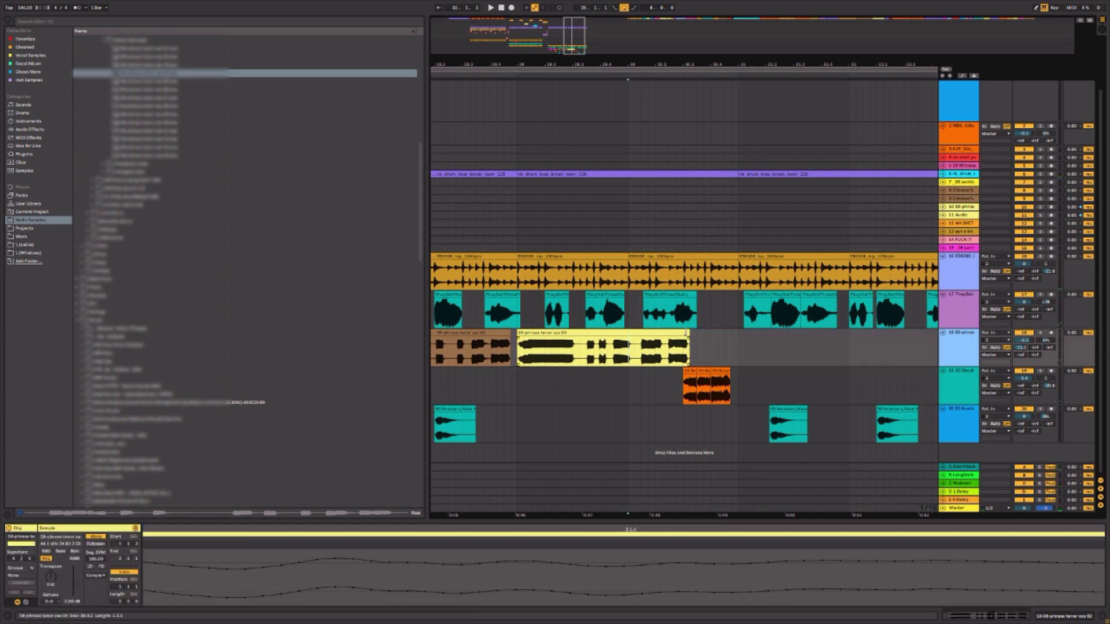
pyautogui.click(688, 339)
# - Place the tenor sax 05 phrase just after the sax 04 clip and cut away its silent start
pyautogui.scroll(3, 148, 295)
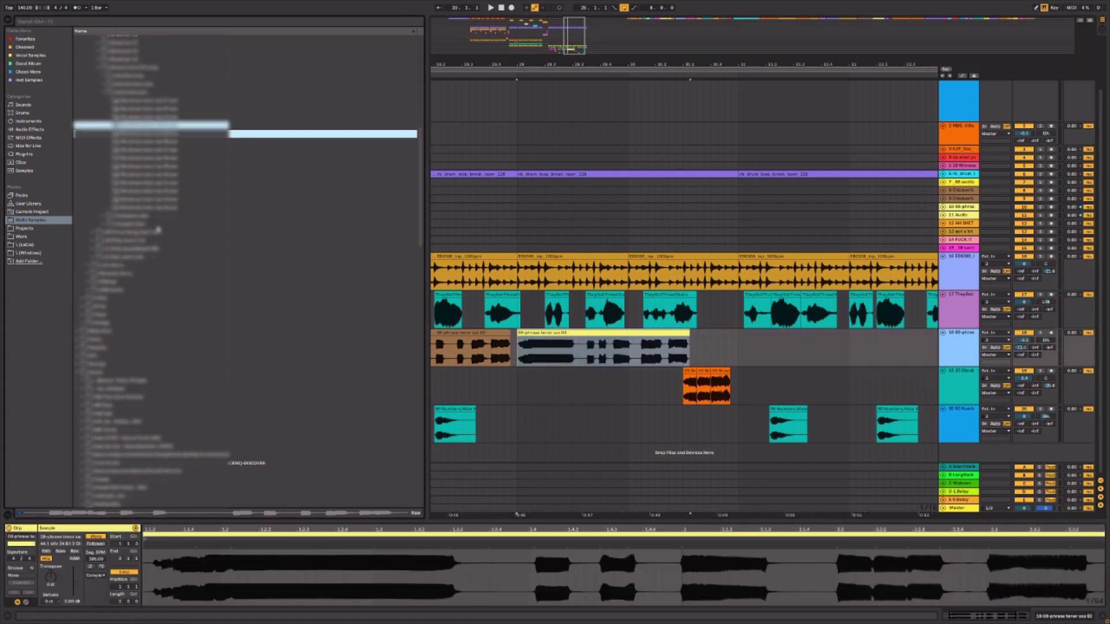
pyautogui.moveTo(164, 143); pyautogui.dragTo(723, 333)
pyautogui.click(726, 350)
pyautogui.hotkey('ctrl', 'e')
pyautogui.press('space')
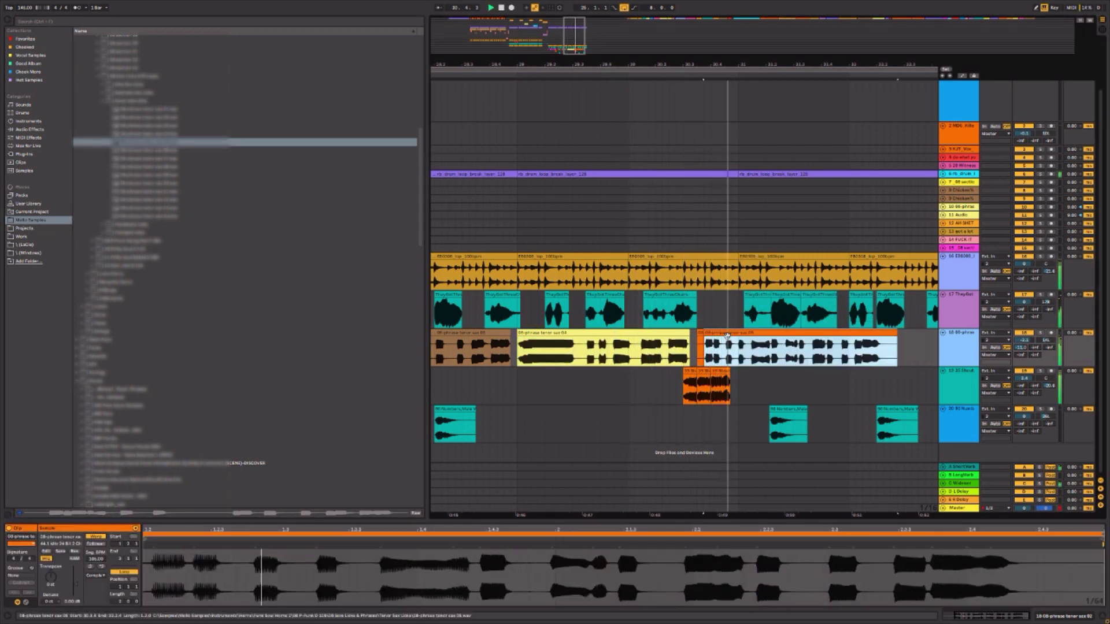
pyautogui.click(700, 334)
pyautogui.press('Delete')
# - Cut off the opening notes of the sax 05 clip, move the remainder to 30.3.1 and play the transition
pyautogui.click(709, 335)
pyautogui.press('space')
pyautogui.moveTo(709, 335)
pyautogui.mouseDown()
pyautogui.moveTo(756, 337)
pyautogui.moveTo(695, 345)
pyautogui.mouseUp()
pyautogui.click(745, 349)
pyautogui.hotkey('ctrl', 'e')
pyautogui.click(739, 333)
pyautogui.press('Delete')
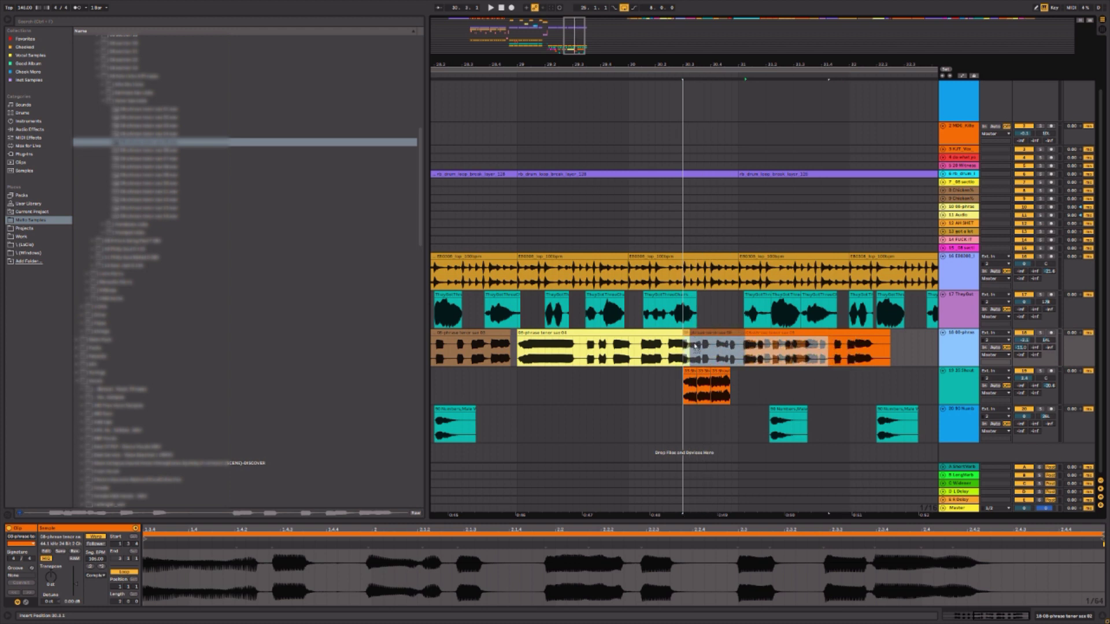
pyautogui.moveTo(696, 346); pyautogui.dragTo(695, 347)
pyautogui.click(612, 362)
pyautogui.click(593, 360)
pyautogui.press('space')
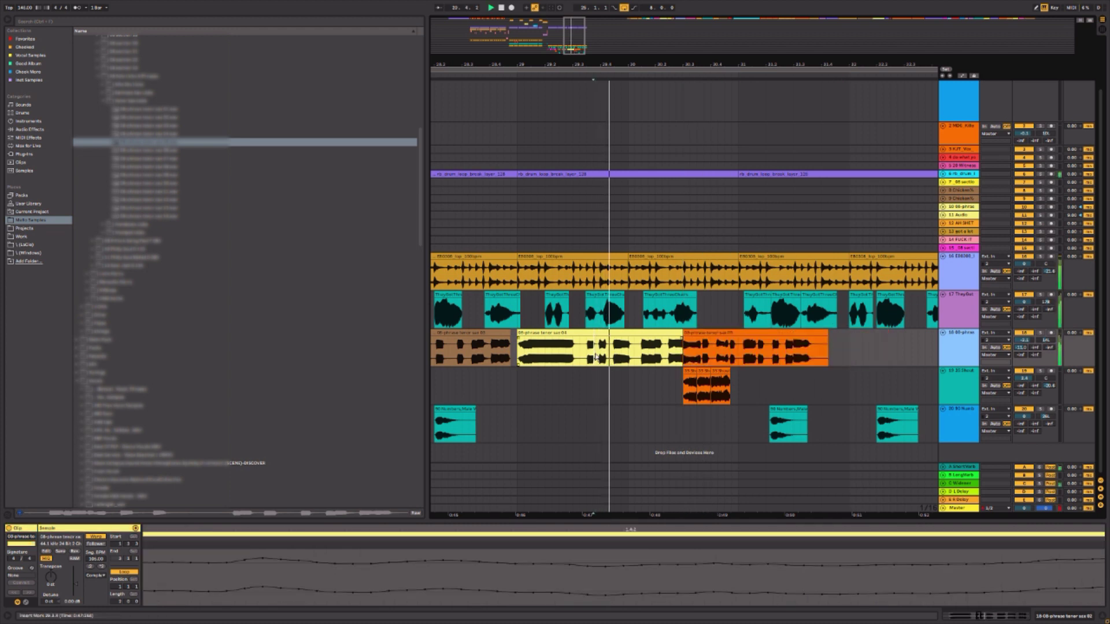
# - Split the tenor sax 05 clip and move its later part earlier to tighten the phrase, checking it in playback
pyautogui.click(744, 349)
pyautogui.hotkey('ctrl', 'e')
pyautogui.moveTo(756, 334)
pyautogui.mouseDown()
pyautogui.moveTo(723, 345)
pyautogui.moveTo(788, 356)
pyautogui.mouseUp()
pyautogui.click(664, 361)
pyautogui.press('space')
pyautogui.press('space')
# - Duplicate the short tenor sax 05 figure at the start of bar 31 directly after itself and play it back
pyautogui.hotkey('ctrl', 'd')
pyautogui.hotkey('ctrl', 'z')
pyautogui.press('space')
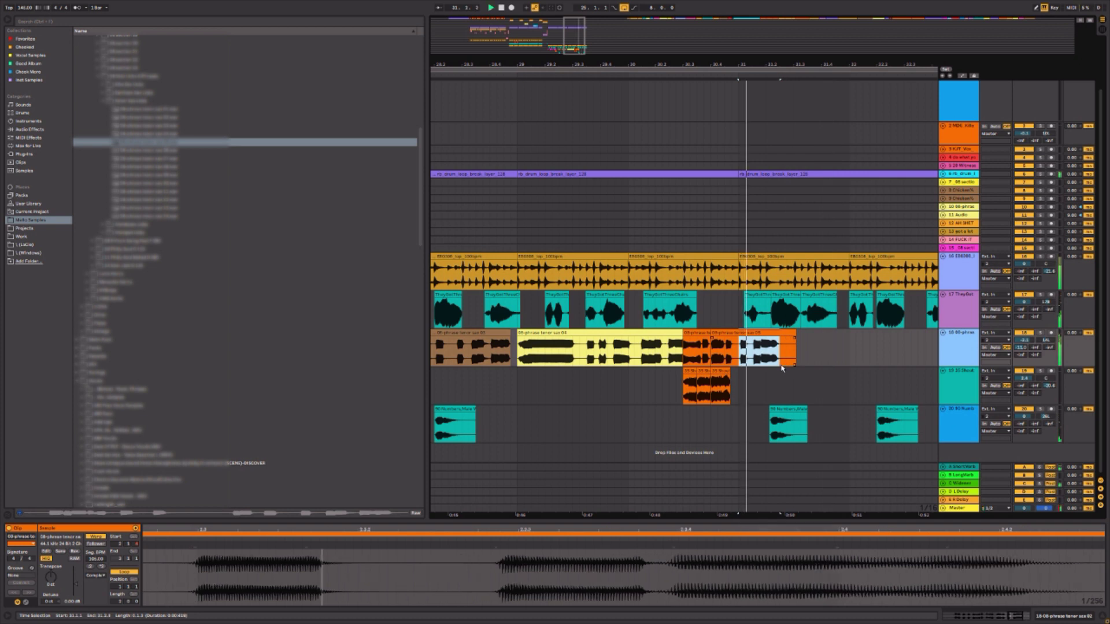
pyautogui.hotkey('ctrl', 'd')
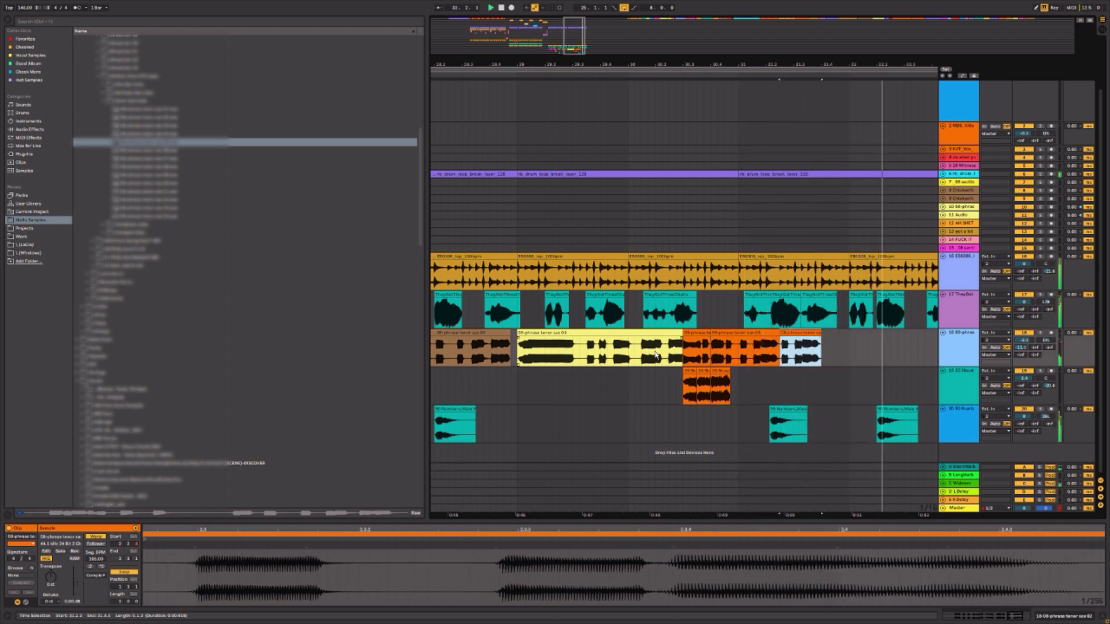
pyautogui.click(651, 349)
# - Try the next tenor sax phrase from the sample list near bar 32 in the mix and remove it
pyautogui.moveTo(145, 151)
pyautogui.mouseDown()
pyautogui.moveTo(349, 181)
pyautogui.moveTo(843, 348)
pyautogui.mouseUp()
pyautogui.click(836, 352)
pyautogui.press('space')
pyautogui.press('space')
pyautogui.moveTo(882, 60); pyautogui.dragTo(653, 43)
pyautogui.press('space')
pyautogui.moveTo(653, 329); pyautogui.dragTo(661, 335)
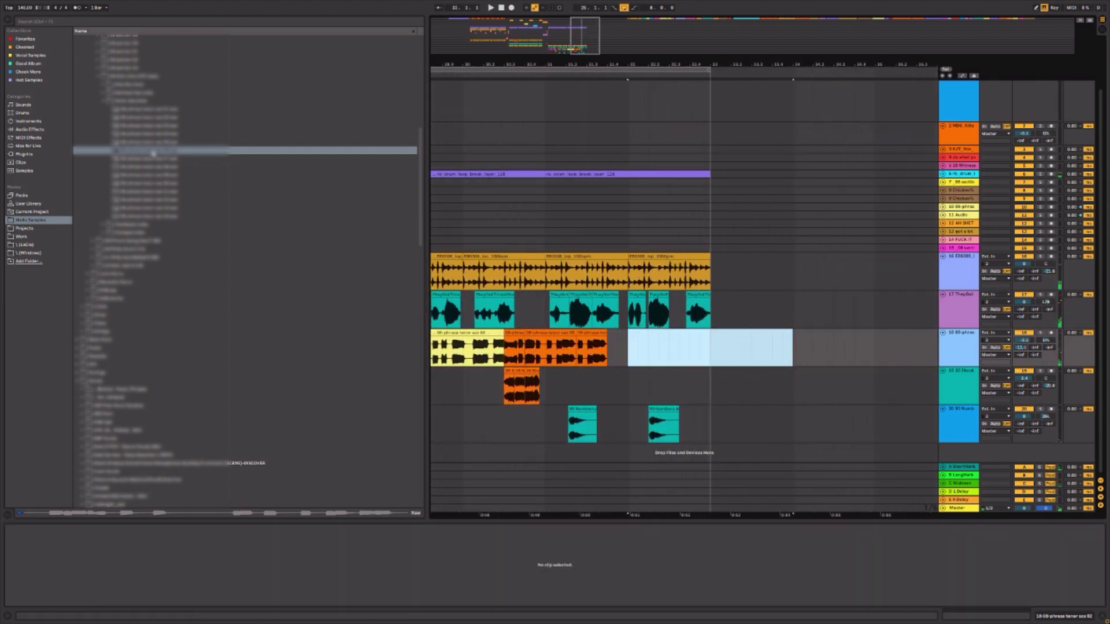
# - Place the tenor sax 07 phrase at bar 32 and trim its silent start so the first note lands on the bar
pyautogui.moveTo(161, 158); pyautogui.dragTo(644, 350)
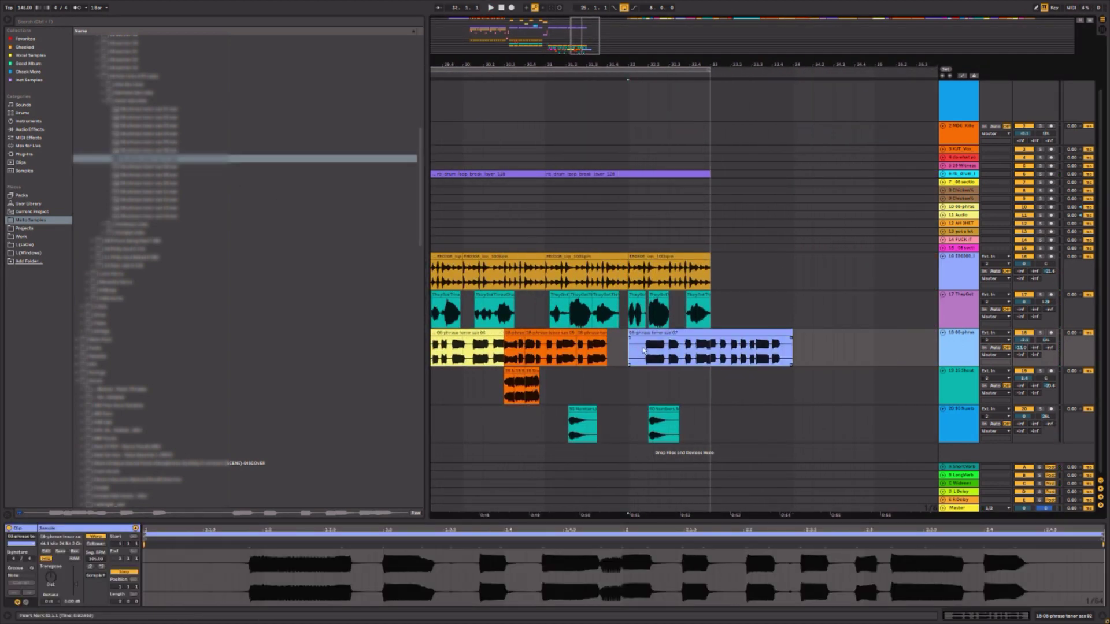
pyautogui.click(654, 330)
pyautogui.press('space')
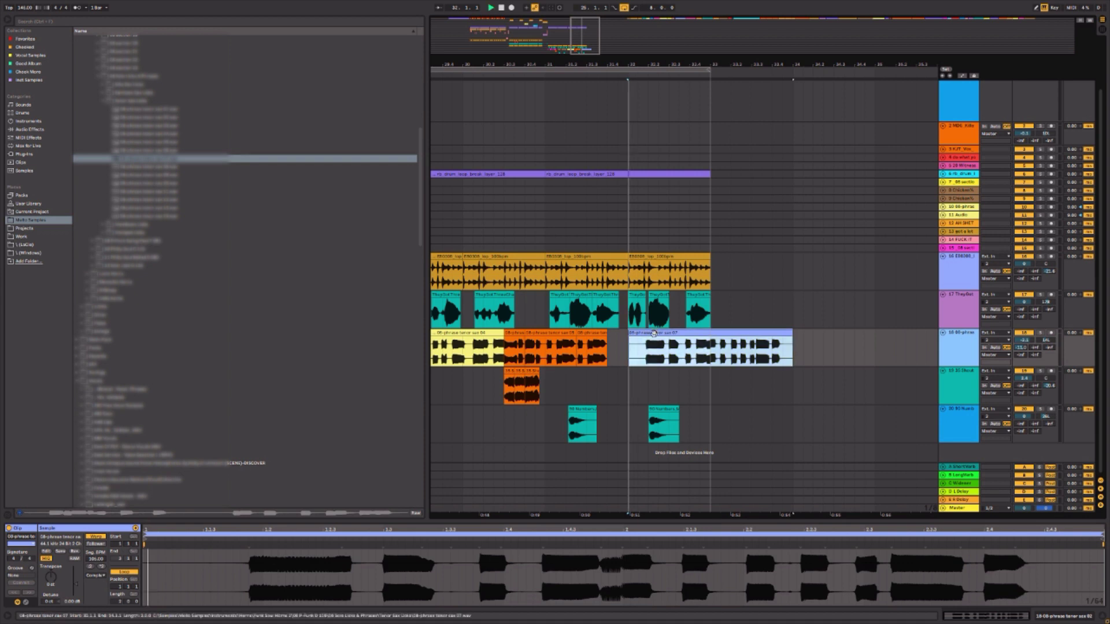
pyautogui.hotkey('ctrl', '4')
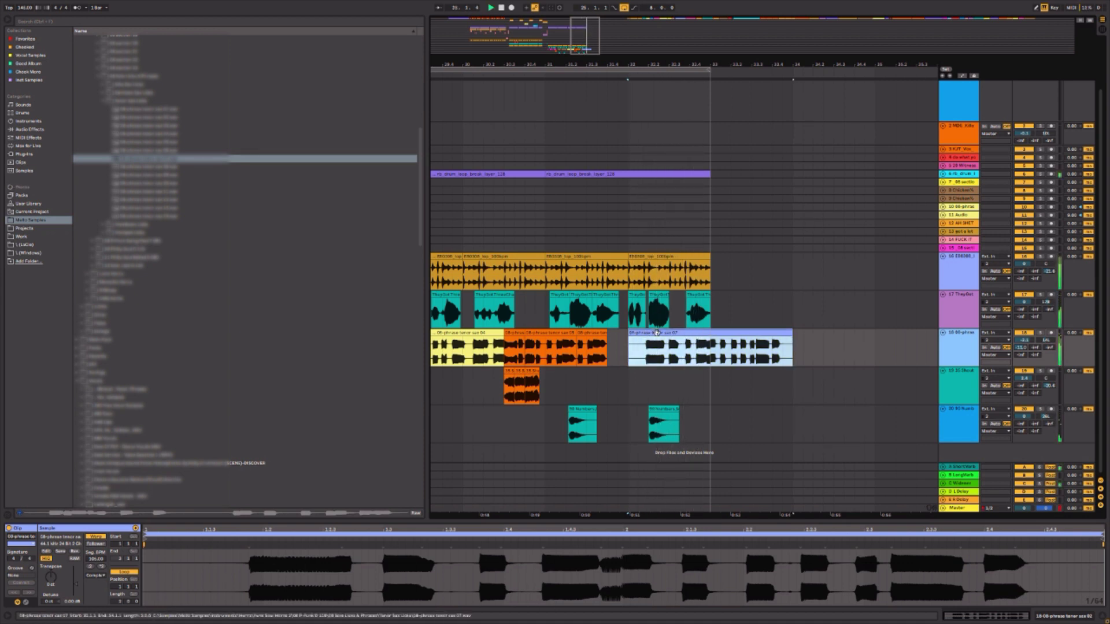
pyautogui.moveTo(640, 333)
pyautogui.mouseDown()
pyautogui.moveTo(649, 333)
pyautogui.moveTo(620, 334)
pyautogui.moveTo(640, 334)
pyautogui.mouseUp()
pyautogui.click(590, 357)
pyautogui.press('space')
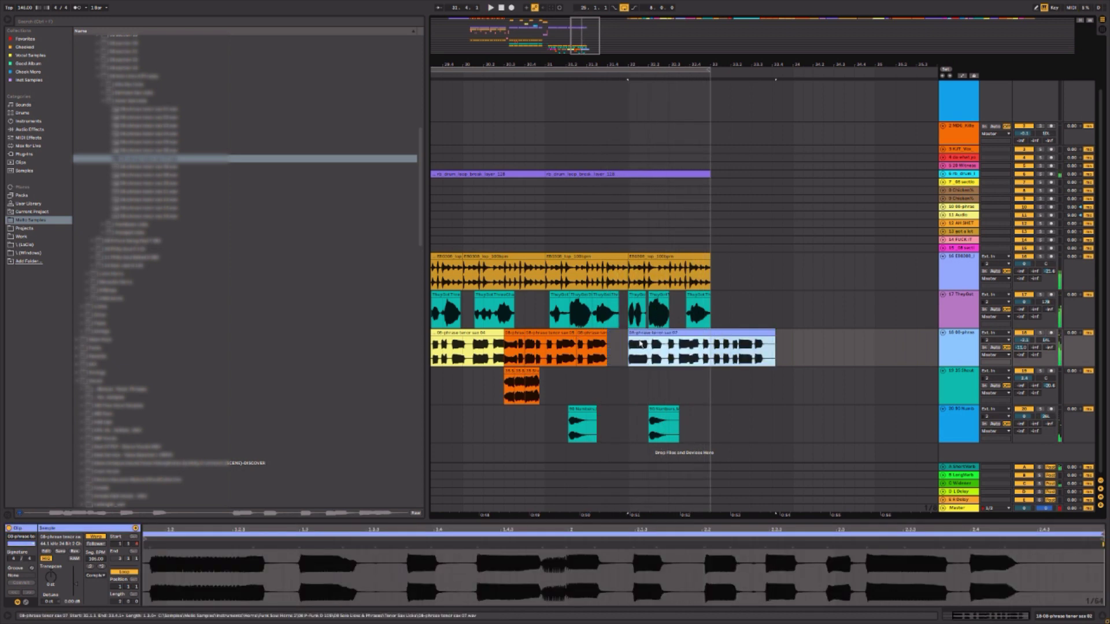
# - Play from bar 31 and move the tenor sax 07 clip earlier to follow directly after the sax 05 clips
pyautogui.click(608, 352)
pyautogui.press('space')
pyautogui.click(584, 351)
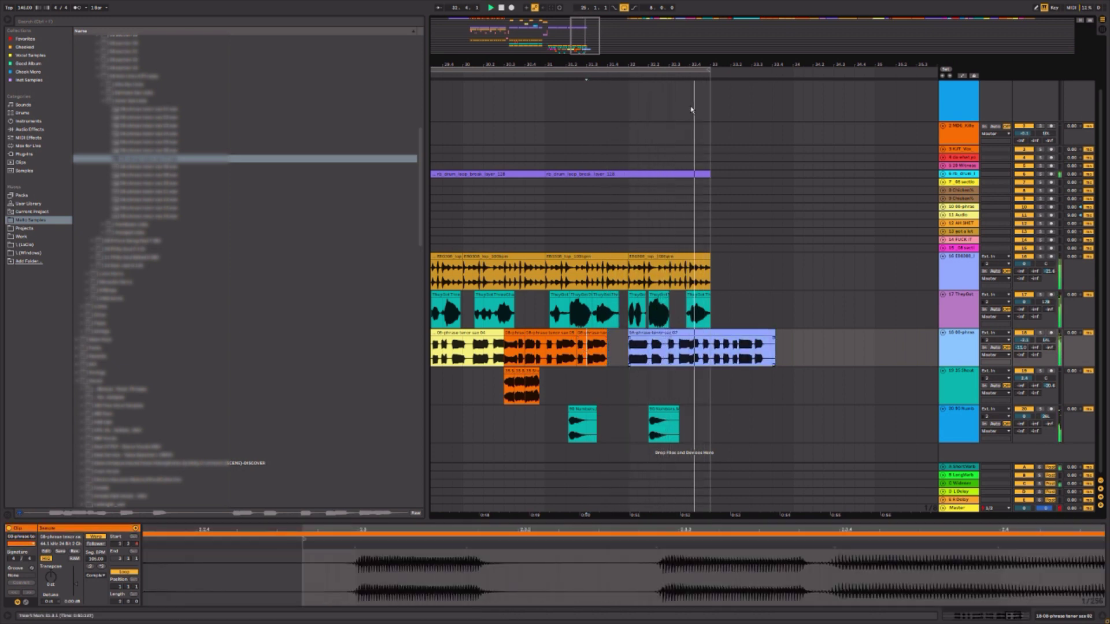
pyautogui.moveTo(686, 67); pyautogui.dragTo(712, 96)
pyautogui.click(465, 356)
pyautogui.press('space')
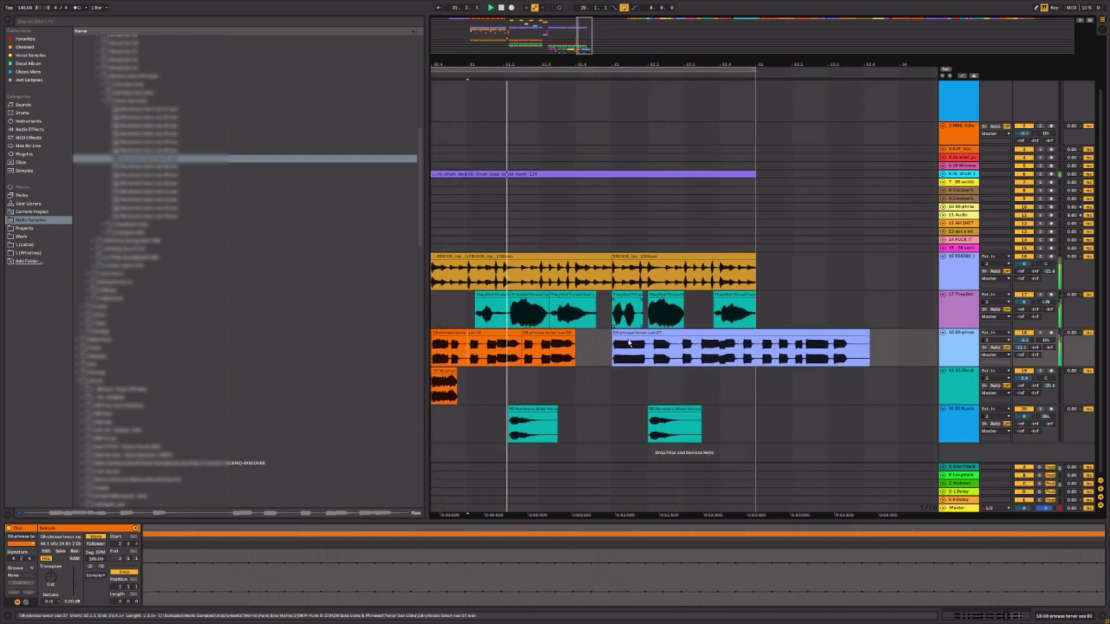
pyautogui.moveTo(616, 333); pyautogui.dragTo(608, 332)
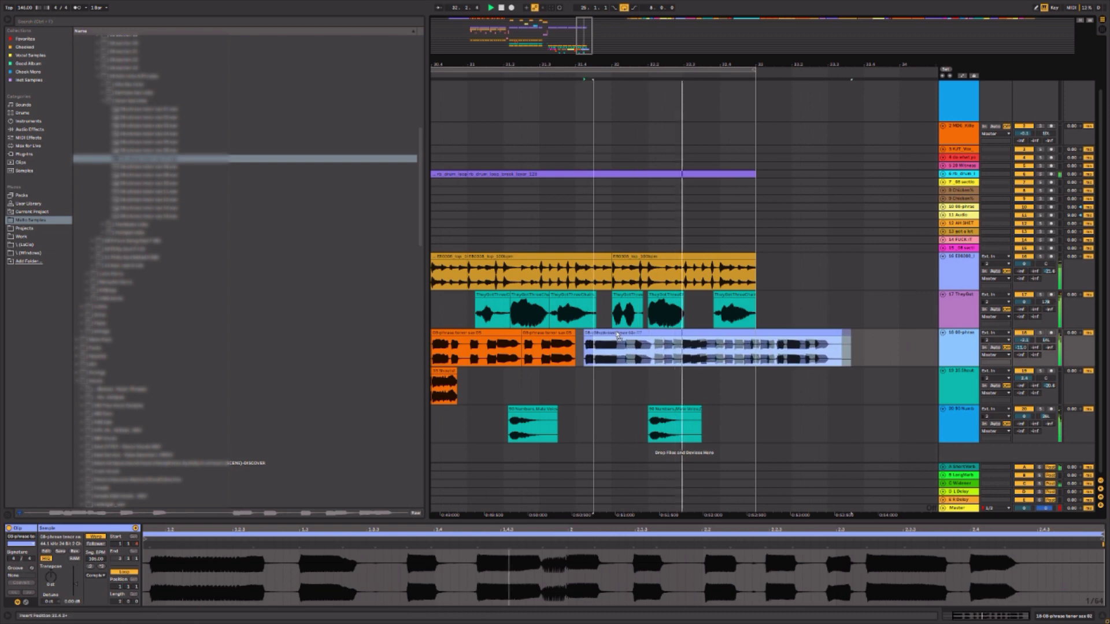
pyautogui.click(566, 348)
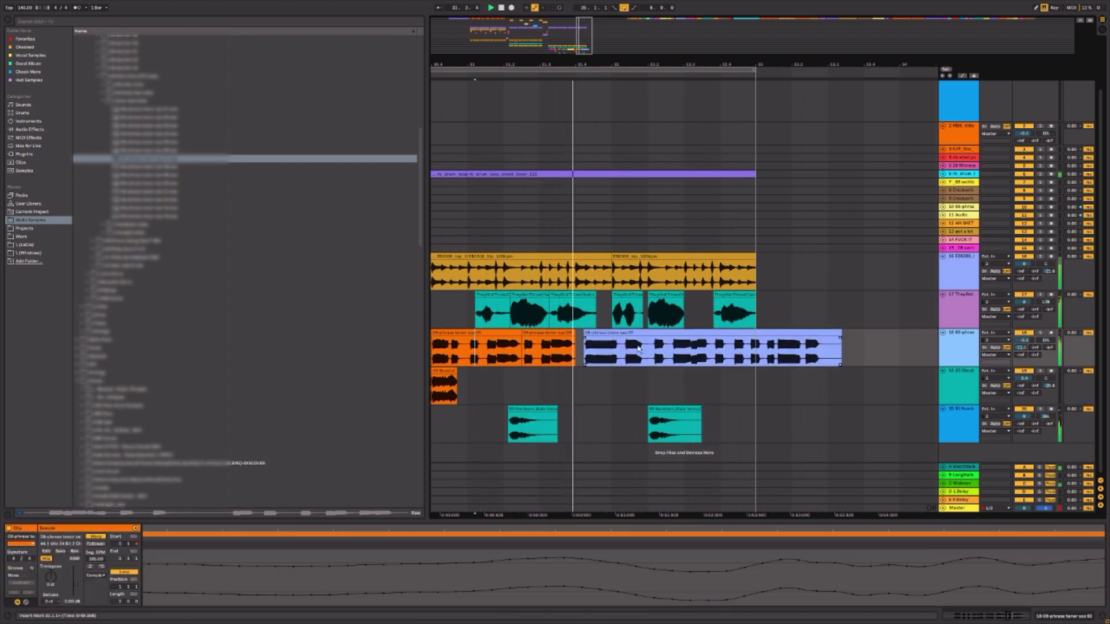
pyautogui.moveTo(600, 342); pyautogui.dragTo(642, 333)
# - Split the tenor sax 07 clip after its first note and align the remaining part with bar 32
pyautogui.click(619, 351)
pyautogui.hotkey('ctrl', 'e')
pyautogui.hotkey('ctrl', '4')
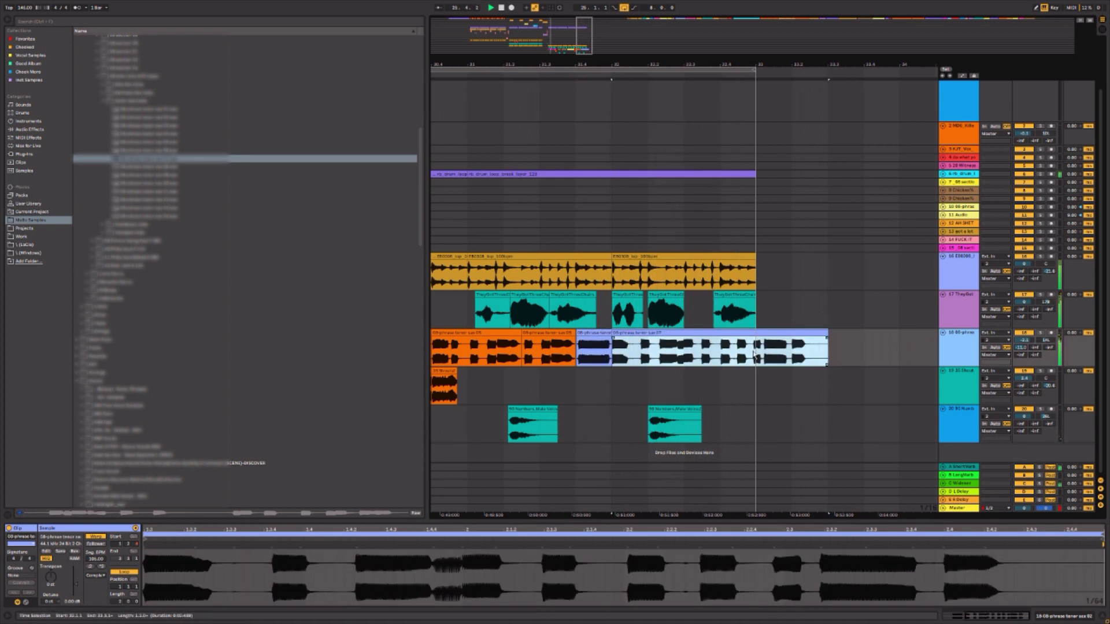
# - Split the longer tenor sax 07 part, remove its middle notes and move the final part earlier in bar 32
pyautogui.click(721, 356)
pyautogui.hotkey('ctrl', 'e')
pyautogui.hotkey('ctrl', '4')
pyautogui.moveTo(727, 334); pyautogui.dragTo(684, 342)
pyautogui.hotkey('ctrl', '4')
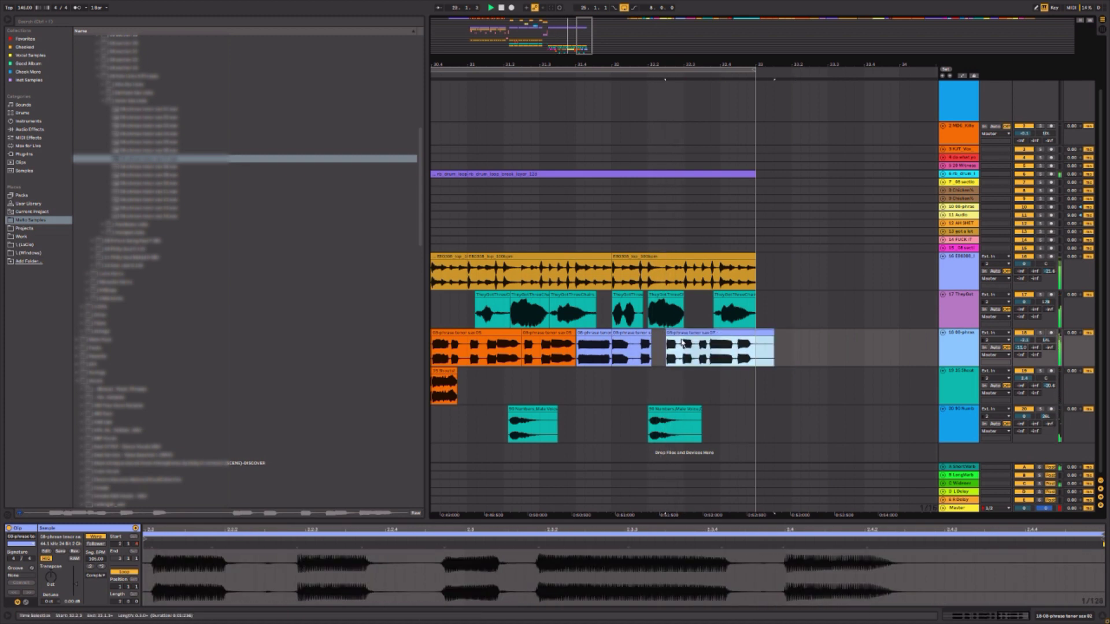
# - Trim the opening note off the final tenor sax 07 piece and close the gap to the preceding piece
pyautogui.click(574, 365)
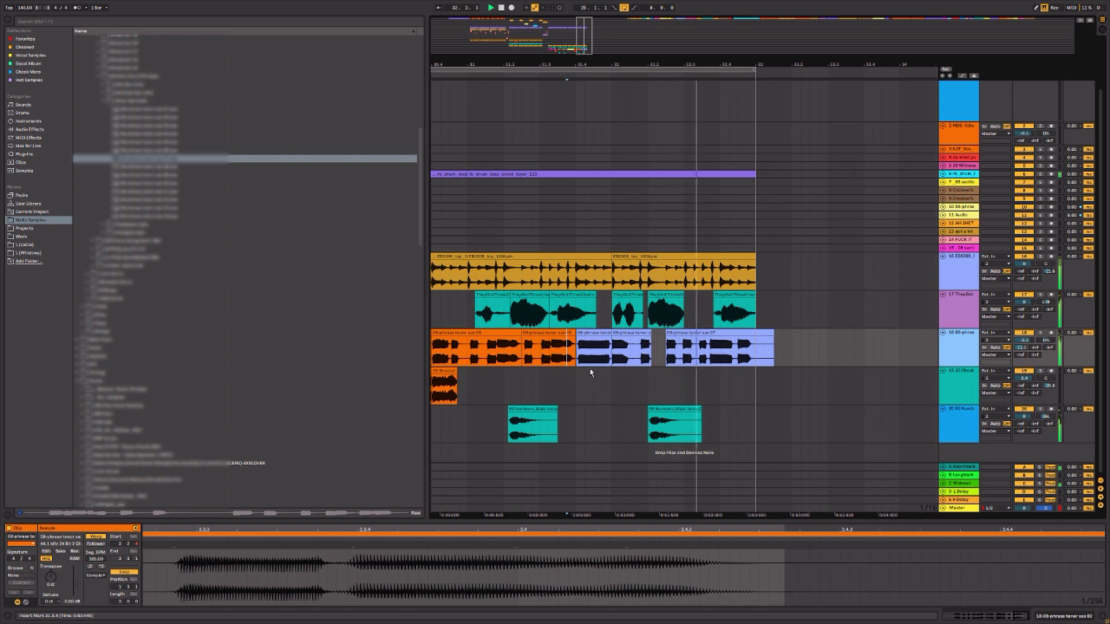
pyautogui.click(585, 343)
pyautogui.moveTo(667, 333)
pyautogui.mouseDown()
pyautogui.moveTo(702, 333)
pyautogui.moveTo(696, 347)
pyautogui.moveTo(743, 343)
pyautogui.moveTo(683, 351)
pyautogui.mouseUp()
pyautogui.click(475, 345)
pyautogui.press('space')
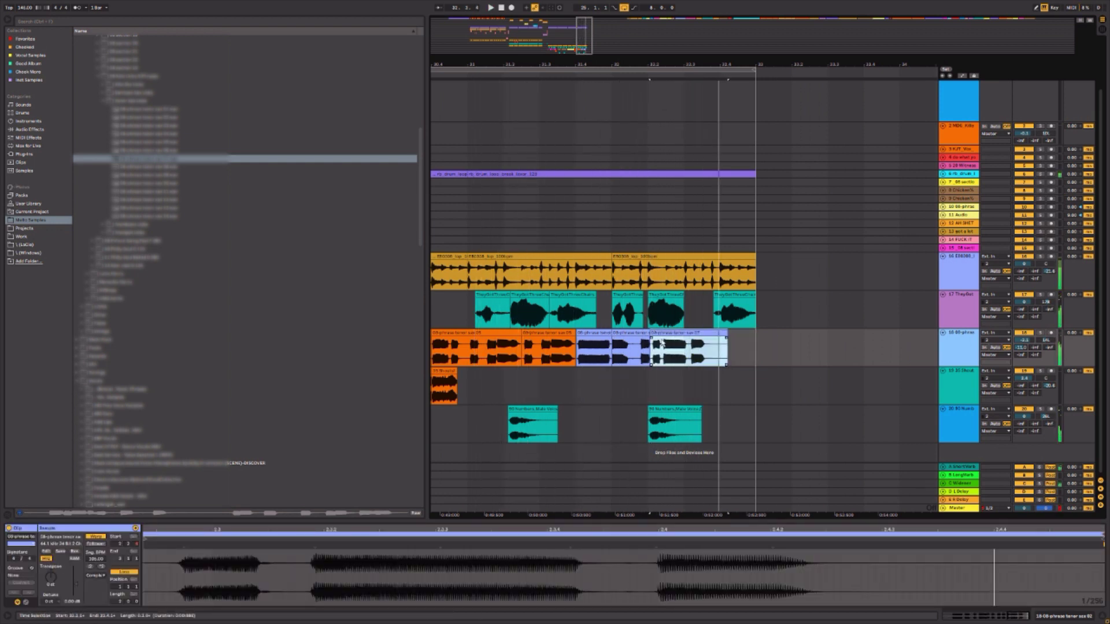
pyautogui.click(656, 341)
pyautogui.click(654, 342)
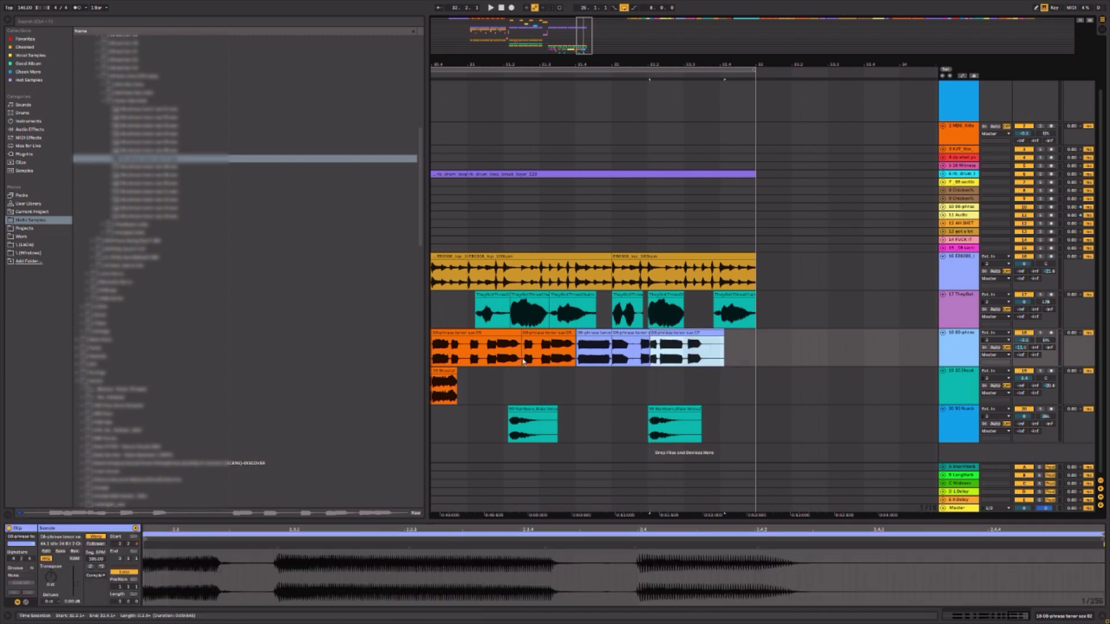
# - Move the last TheyGotThreeChairs clip against the preceding one and split off the final sax note, shifting it slightly earlier
pyautogui.moveTo(739, 302); pyautogui.dragTo(699, 294)
pyautogui.press('space')
pyautogui.click(631, 354)
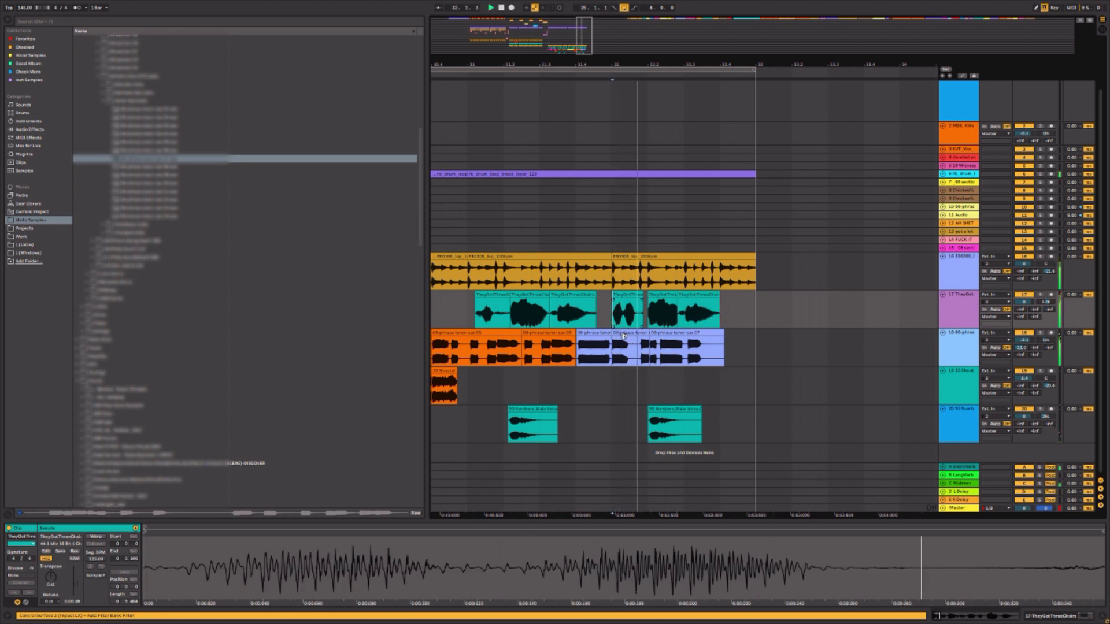
pyautogui.click(696, 334)
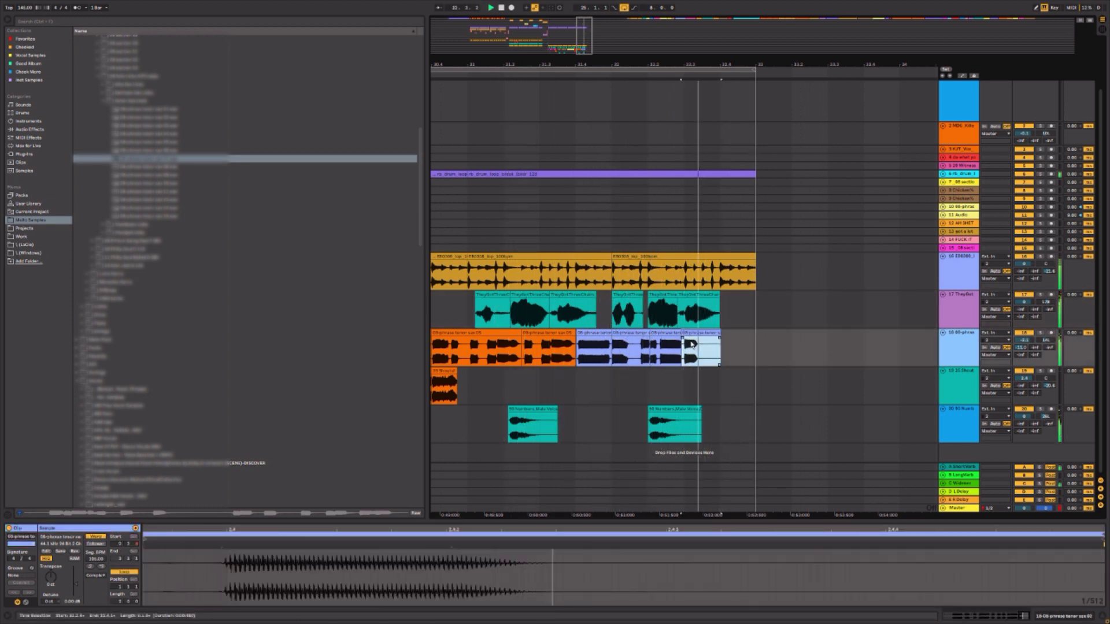
# - Play from bar 31 and cut both drum loops from the second beat of bar 32 to their end
pyautogui.click(502, 354)
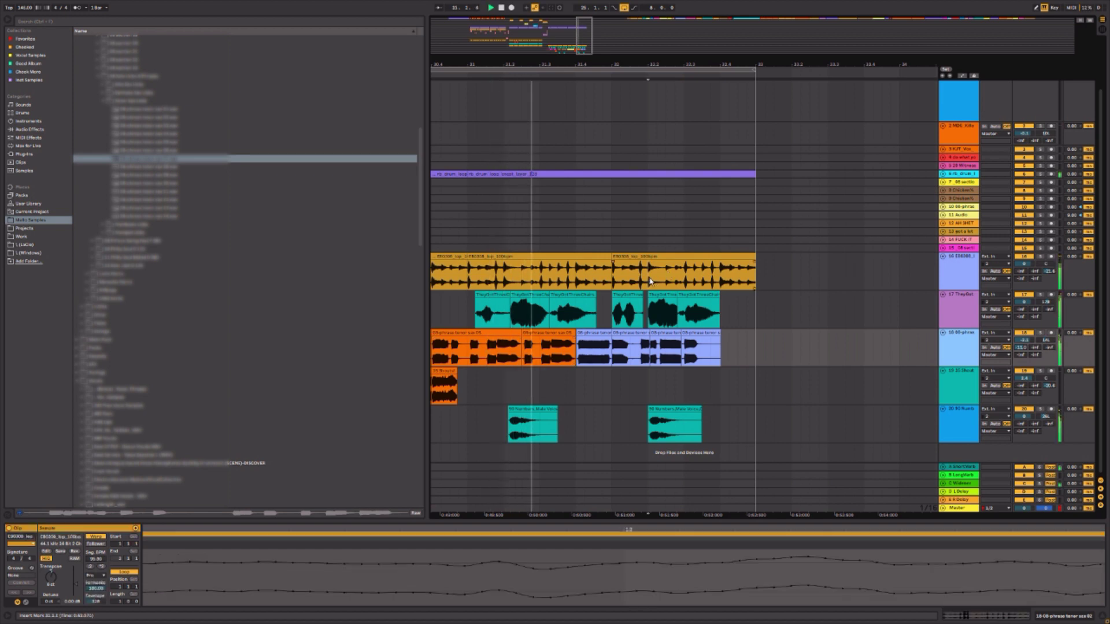
pyautogui.moveTo(648, 287); pyautogui.dragTo(782, 125)
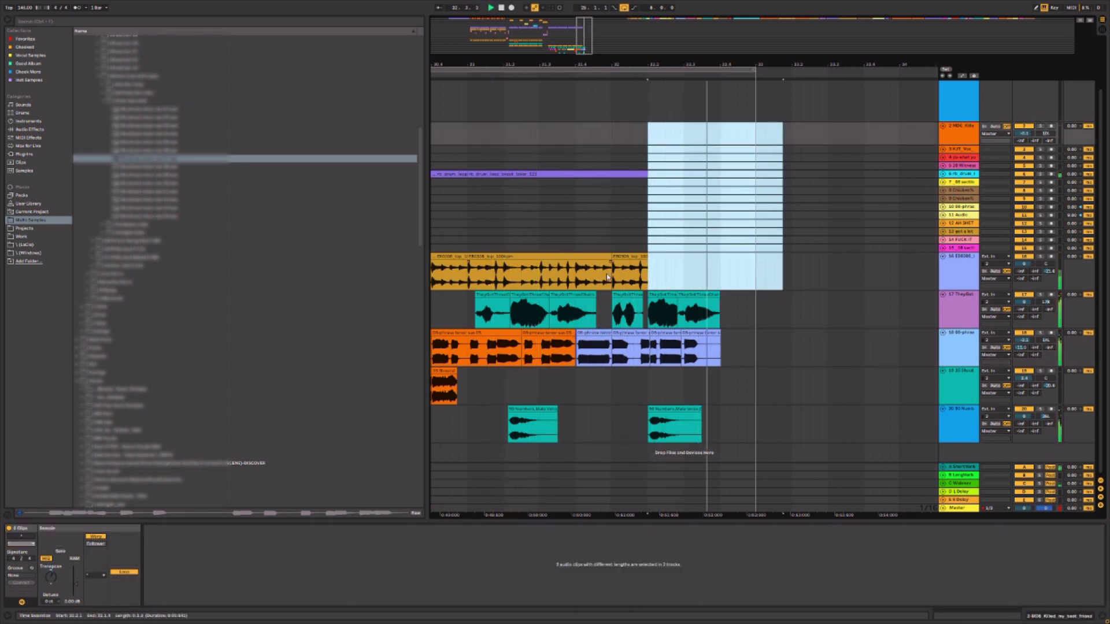
pyautogui.click(513, 224)
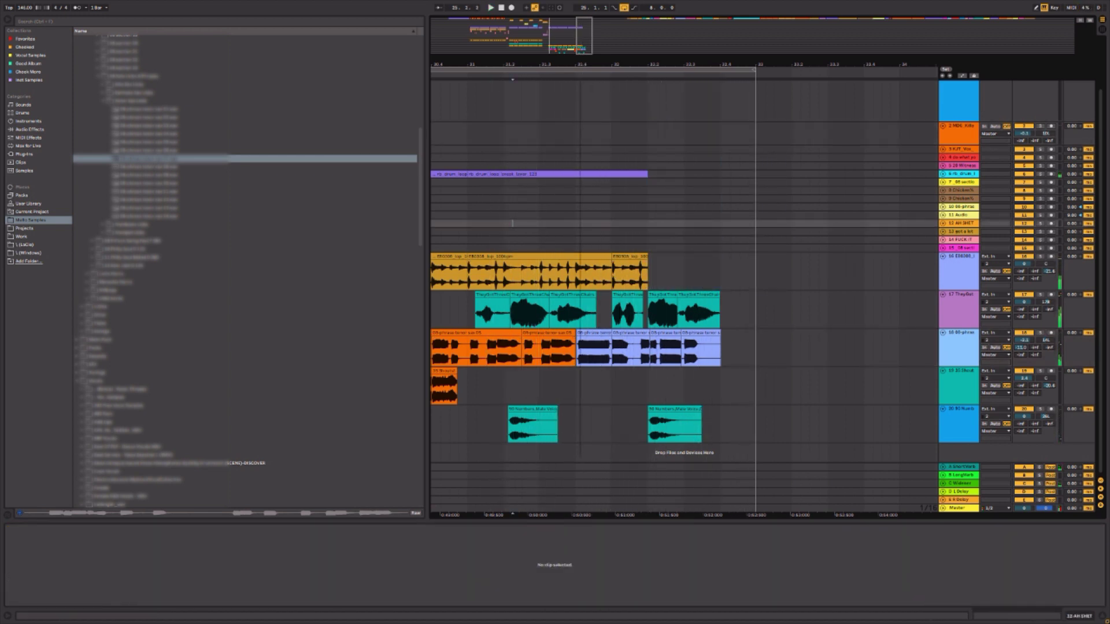
pyautogui.press('space')
pyautogui.moveTo(579, 64); pyautogui.dragTo(686, 64)
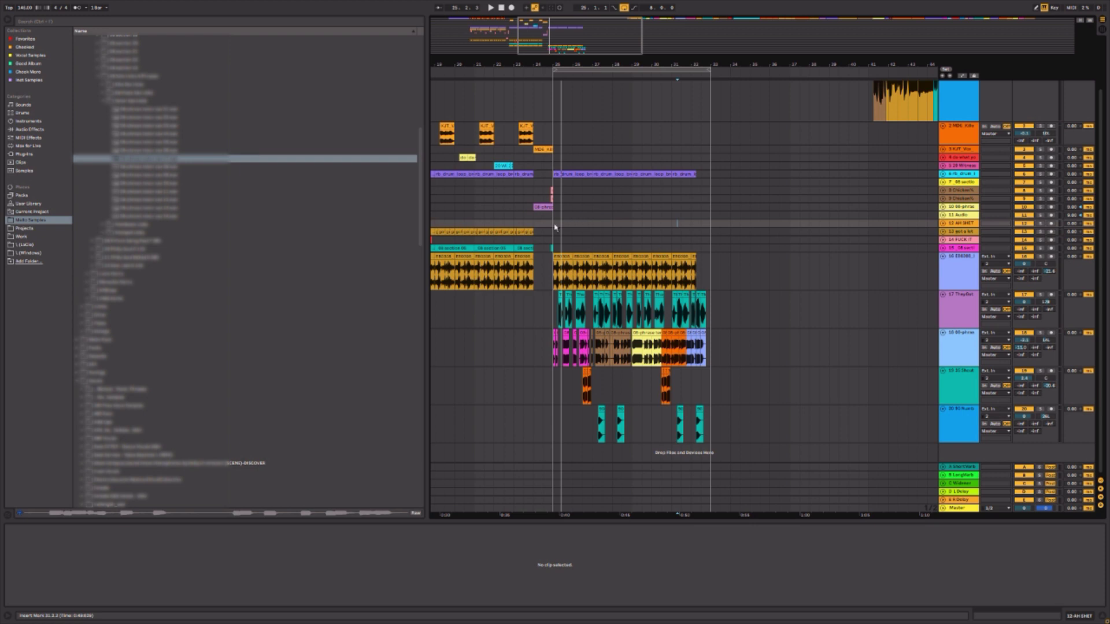
pyautogui.moveTo(543, 272); pyautogui.dragTo(538, 280)
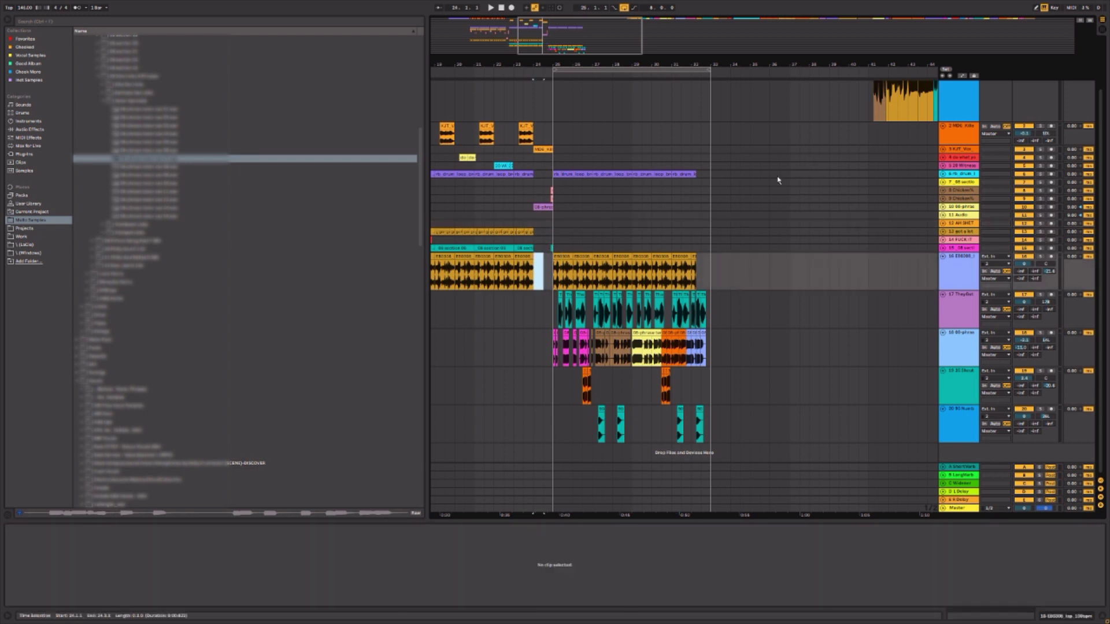
pyautogui.press('F11')
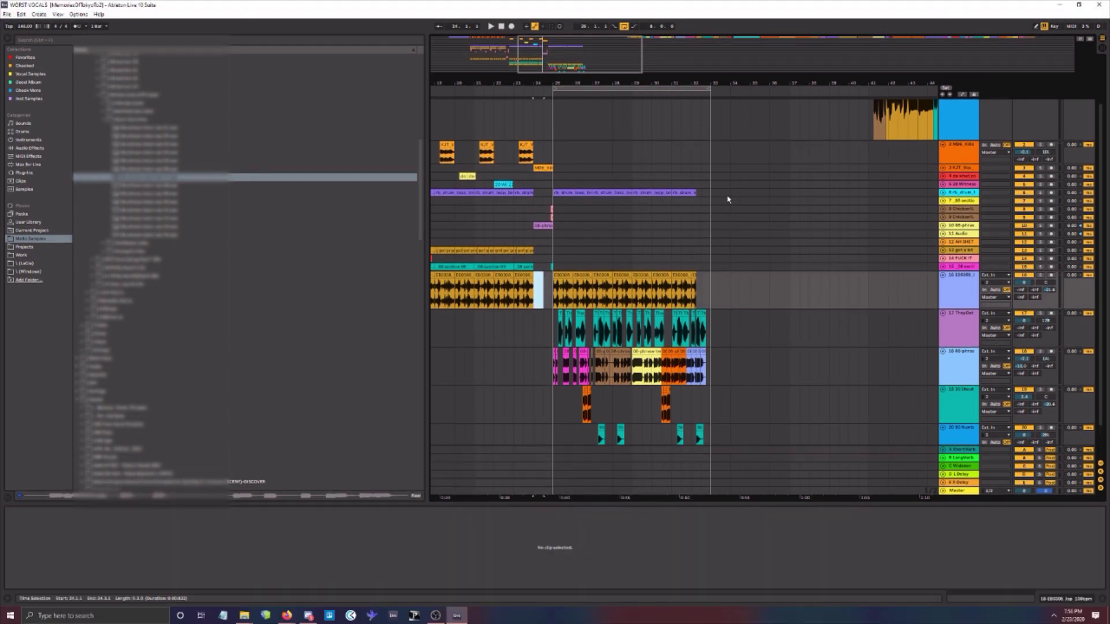
pyautogui.press('F11')
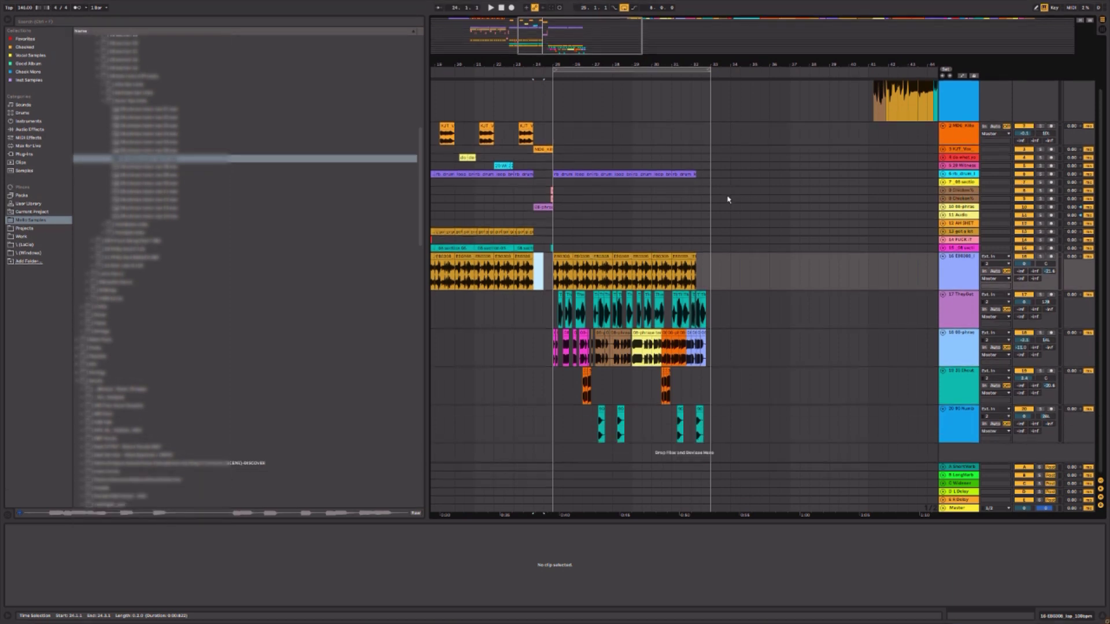
pyautogui.click(476, 336)
pyautogui.moveTo(486, 64)
pyautogui.mouseDown()
pyautogui.moveTo(822, 64)
pyautogui.moveTo(652, 65)
pyautogui.mouseUp()
pyautogui.scroll(2, 602, 145)
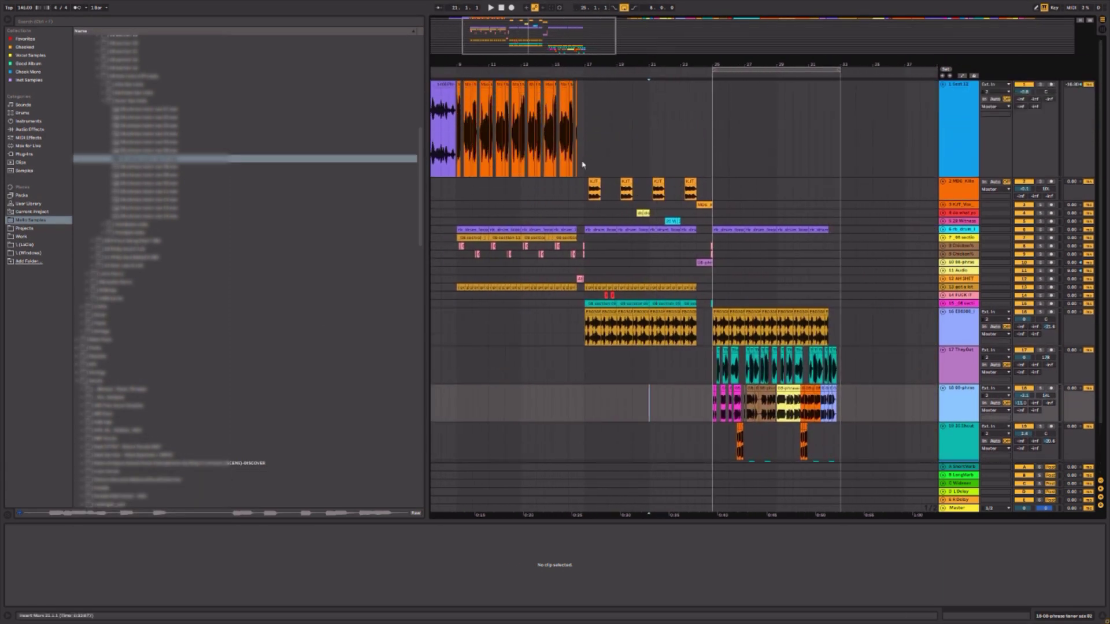
pyautogui.click(454, 199)
pyautogui.moveTo(460, 60); pyautogui.dragTo(567, 74)
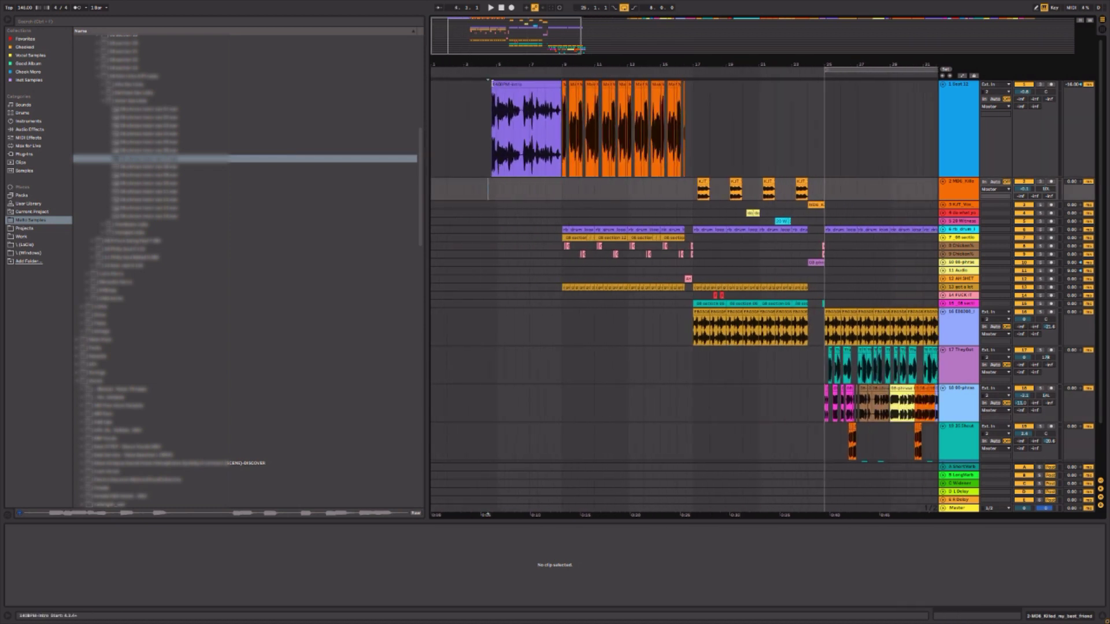
pyautogui.click(493, 84)
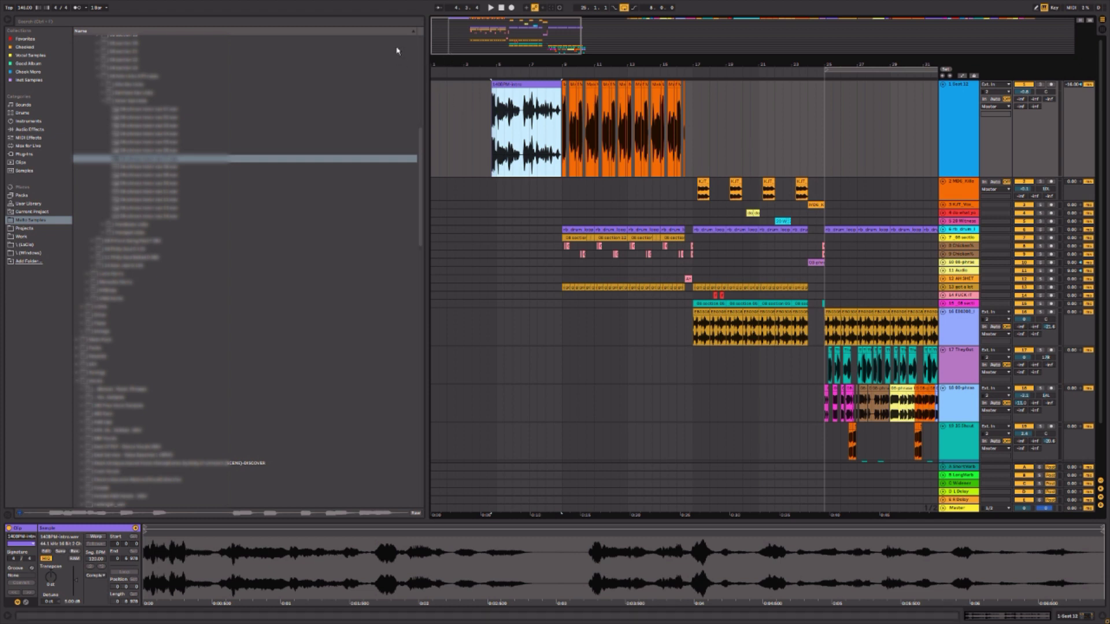
pyautogui.moveTo(544, 66); pyautogui.dragTo(596, 197)
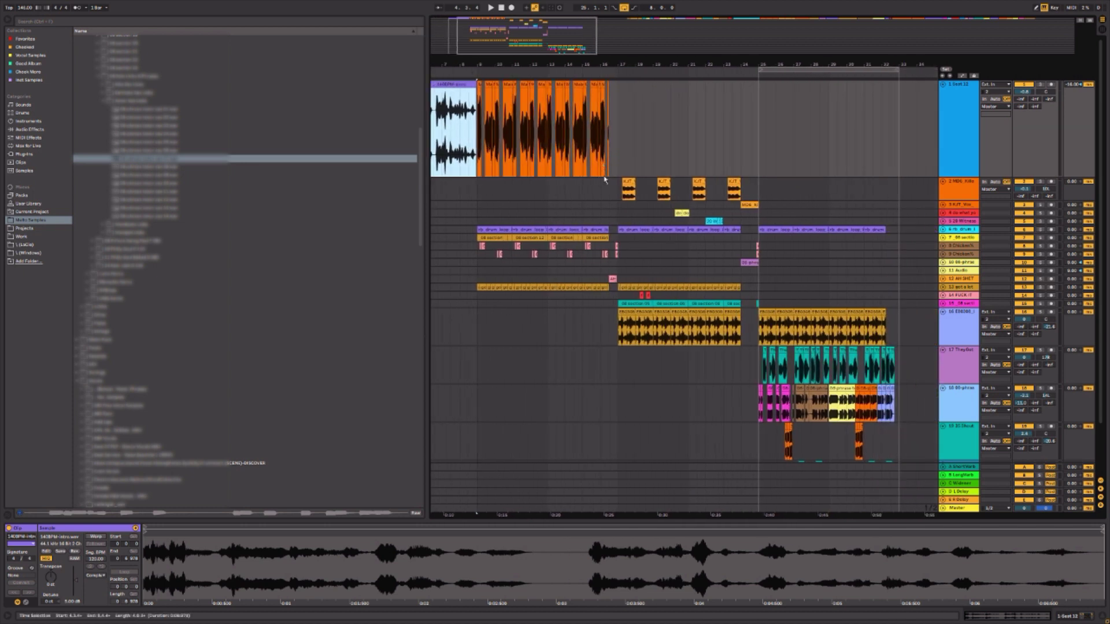
# - Play the arrangement from bar 15 into the section starting at bar 25, and replay it from bar 28
pyautogui.click(596, 198)
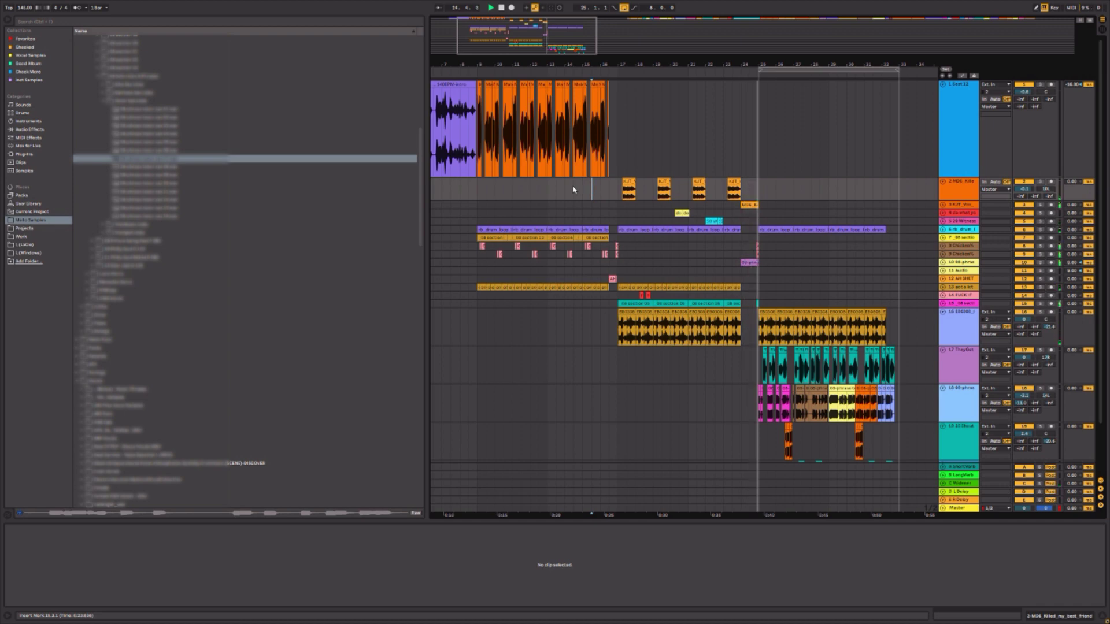
pyautogui.scroll(-3, 868, 229)
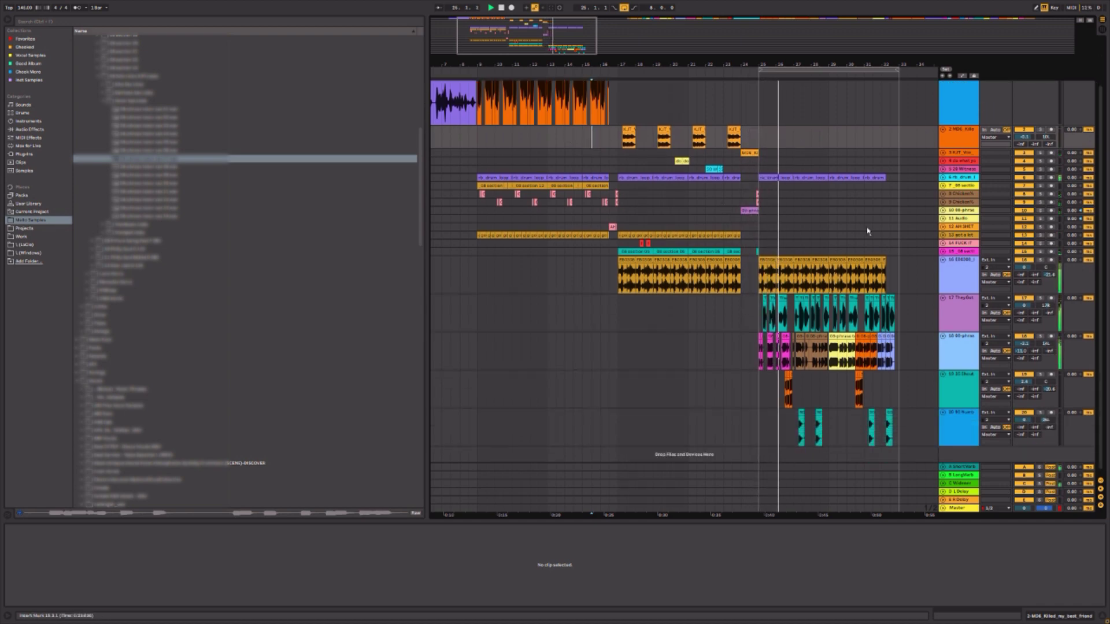
pyautogui.moveTo(870, 63); pyautogui.dragTo(805, 61)
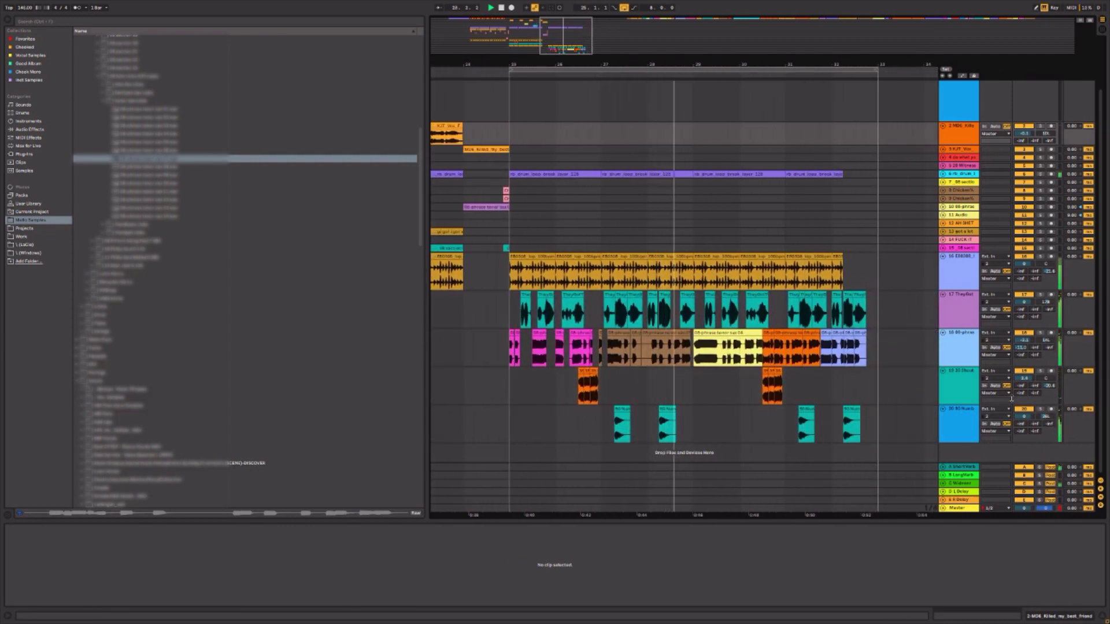
pyautogui.click(715, 432)
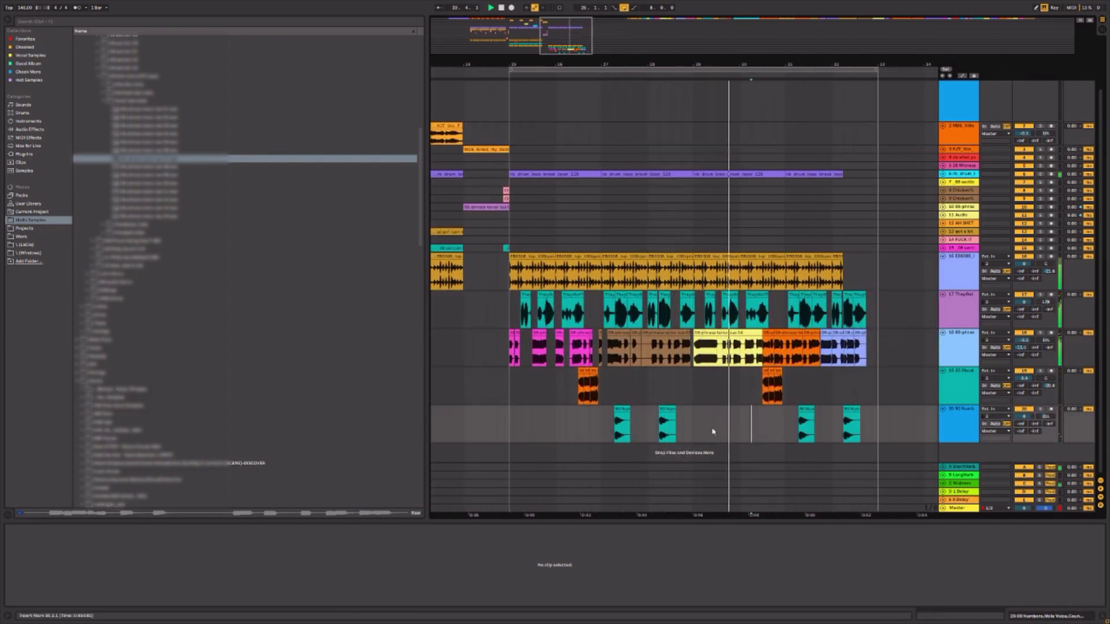
pyautogui.moveTo(648, 381); pyautogui.dragTo(659, 380)
pyautogui.press('space')
pyautogui.press('space')
pyautogui.moveTo(724, 65); pyautogui.dragTo(724, 104)
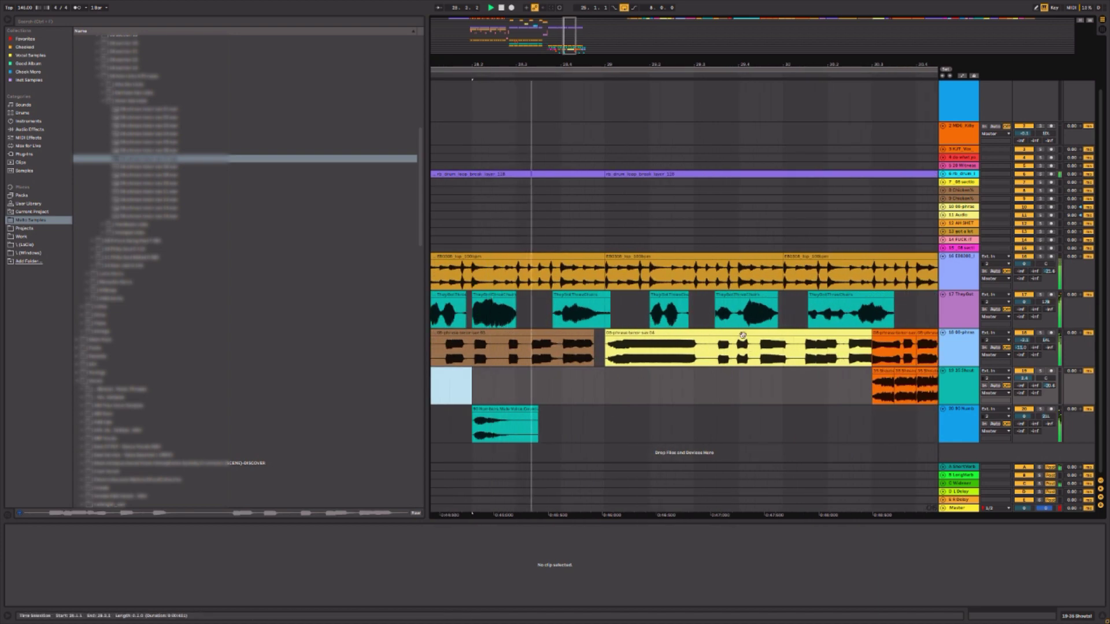
# - Split the TheyGotThreeChairs clip in the second half of bar 29 and shift both pieces slightly earlier
pyautogui.click(741, 312)
pyautogui.hotkey('ctrl', 'e')
pyautogui.moveTo(731, 296)
pyautogui.mouseDown()
pyautogui.moveTo(705, 304)
pyautogui.moveTo(754, 296)
pyautogui.moveTo(735, 307)
pyautogui.mouseUp()
pyautogui.click(582, 310)
pyautogui.press('space')
pyautogui.press('space')
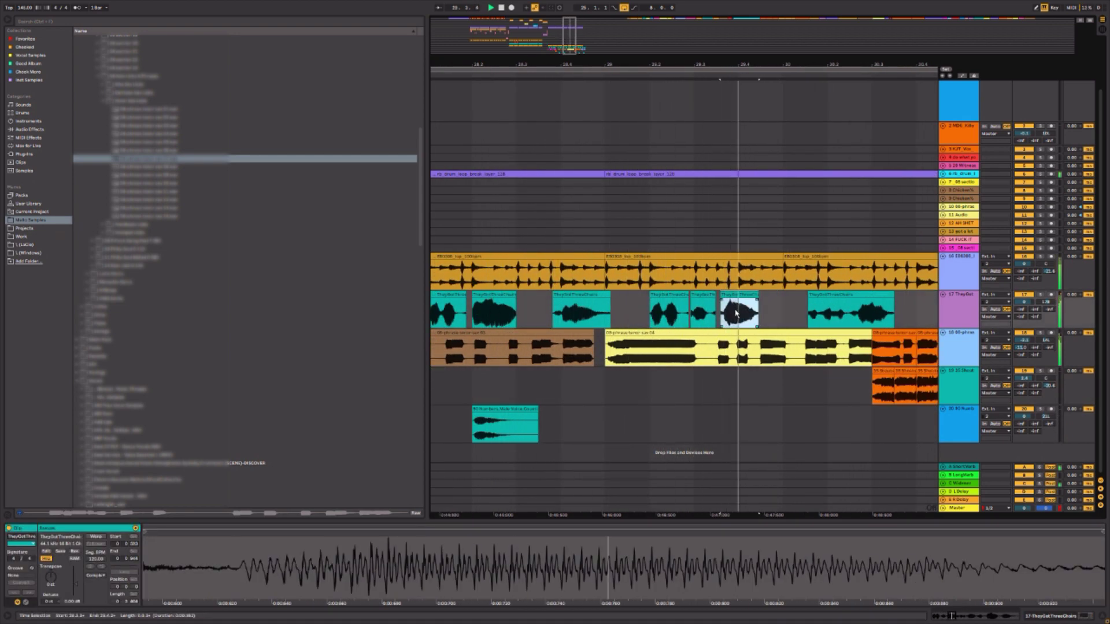
# - Fine-tune the timing of the split clip's second piece within bar 29 and replay from the start of bar 29
pyautogui.click(544, 309)
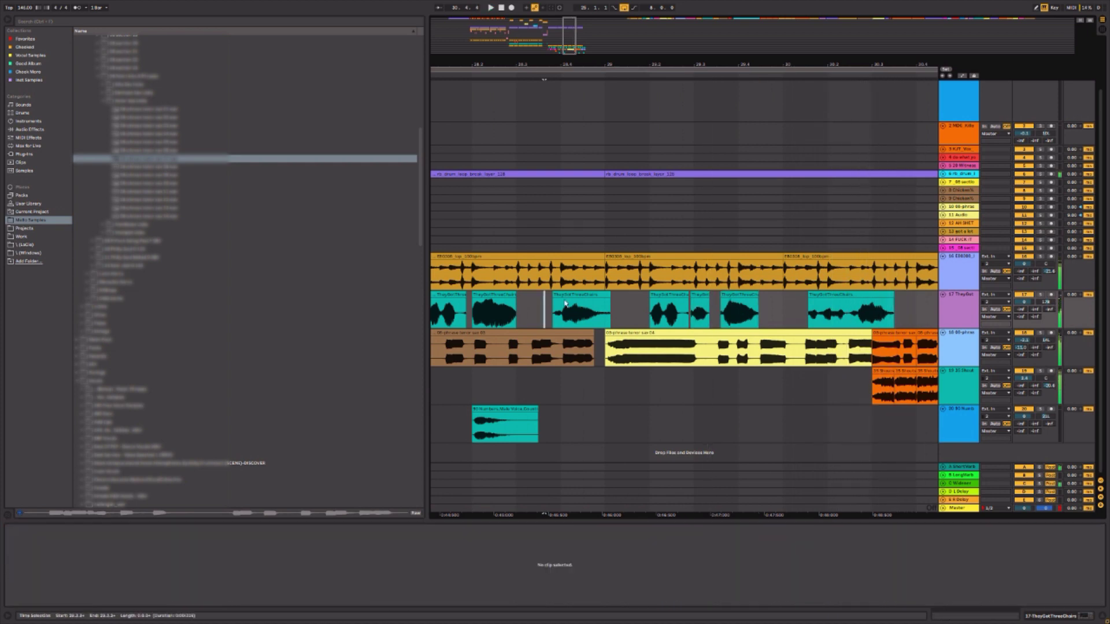
pyautogui.click(724, 296)
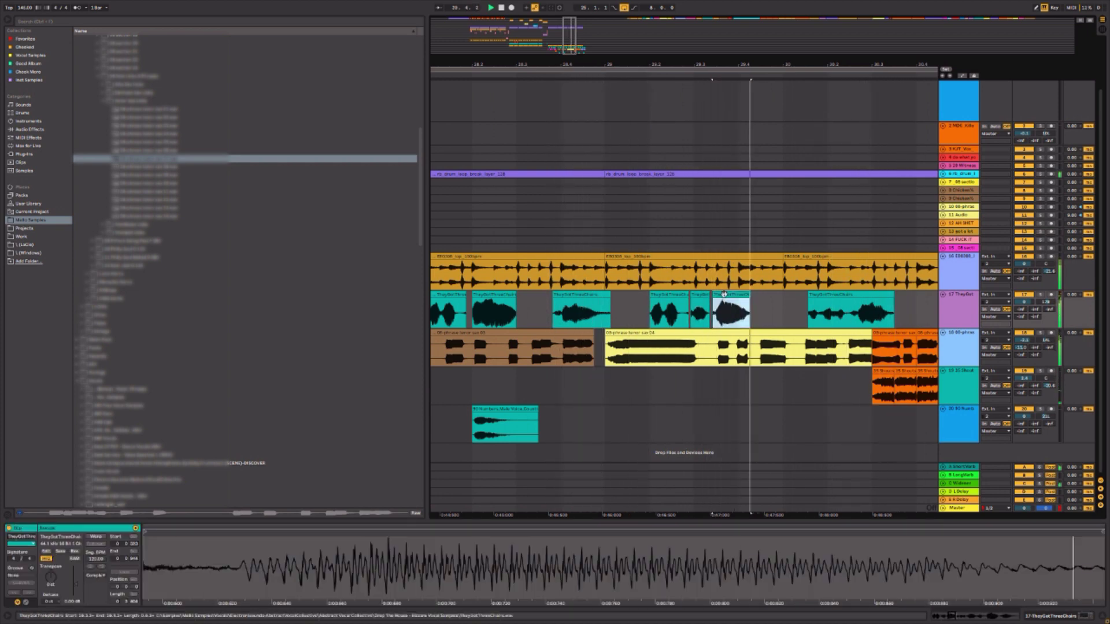
pyautogui.moveTo(724, 294); pyautogui.dragTo(735, 295)
pyautogui.click(616, 309)
pyautogui.press('space')
pyautogui.press('space')
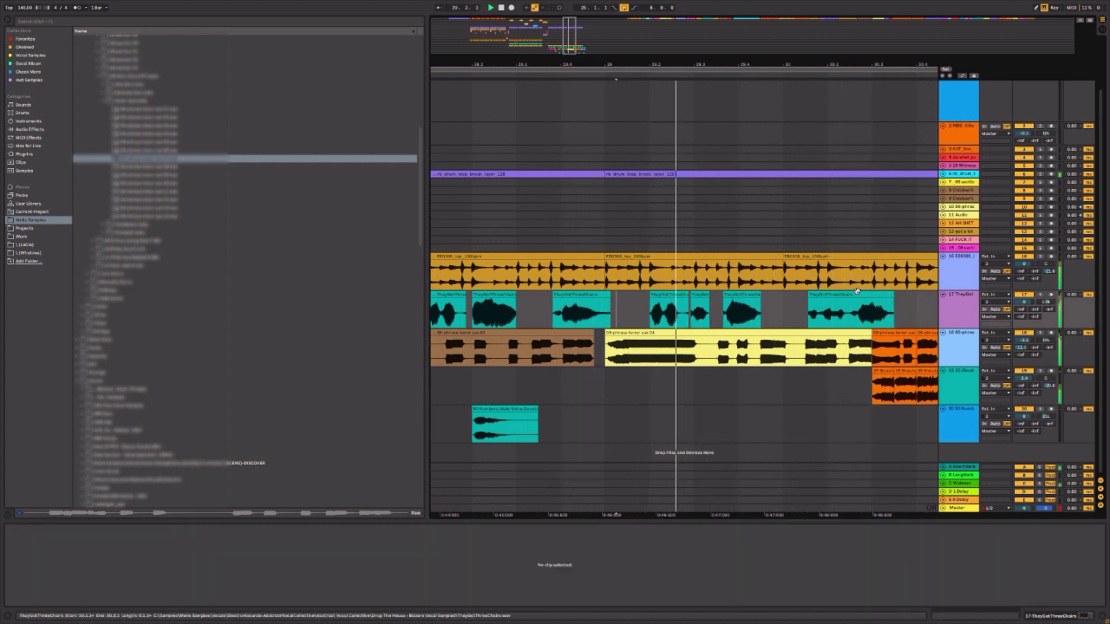
# - Move the following TheyGotThreeChairs clip earlier to begin just before bar 30 and duplicate it directly after itself
pyautogui.moveTo(858, 290); pyautogui.dragTo(820, 304)
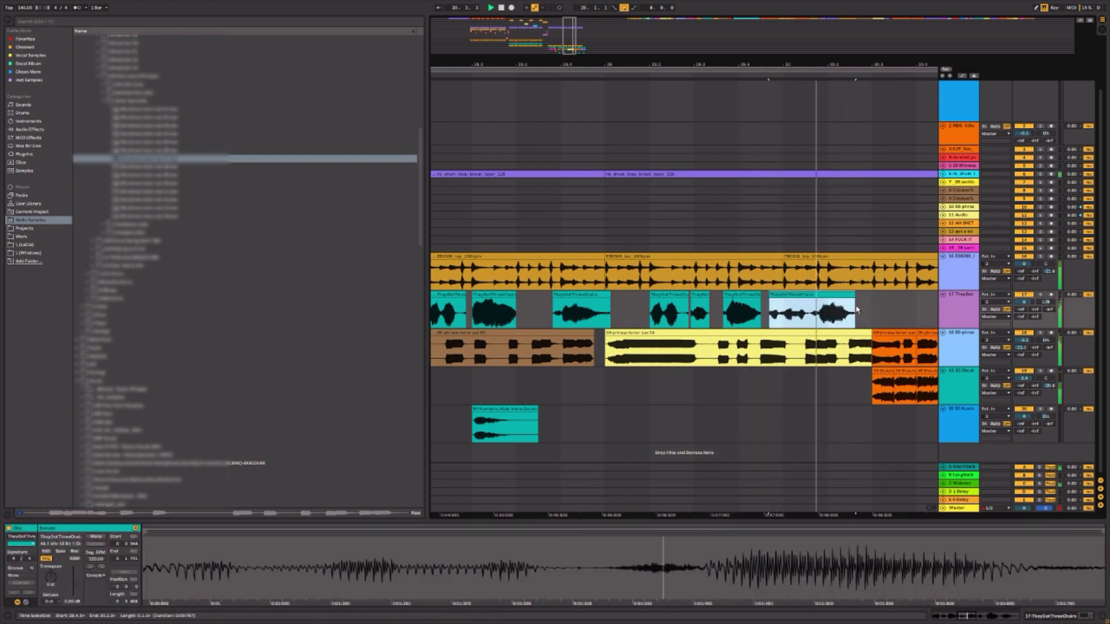
pyautogui.hotkey('ctrl', 'd')
pyautogui.click(448, 315)
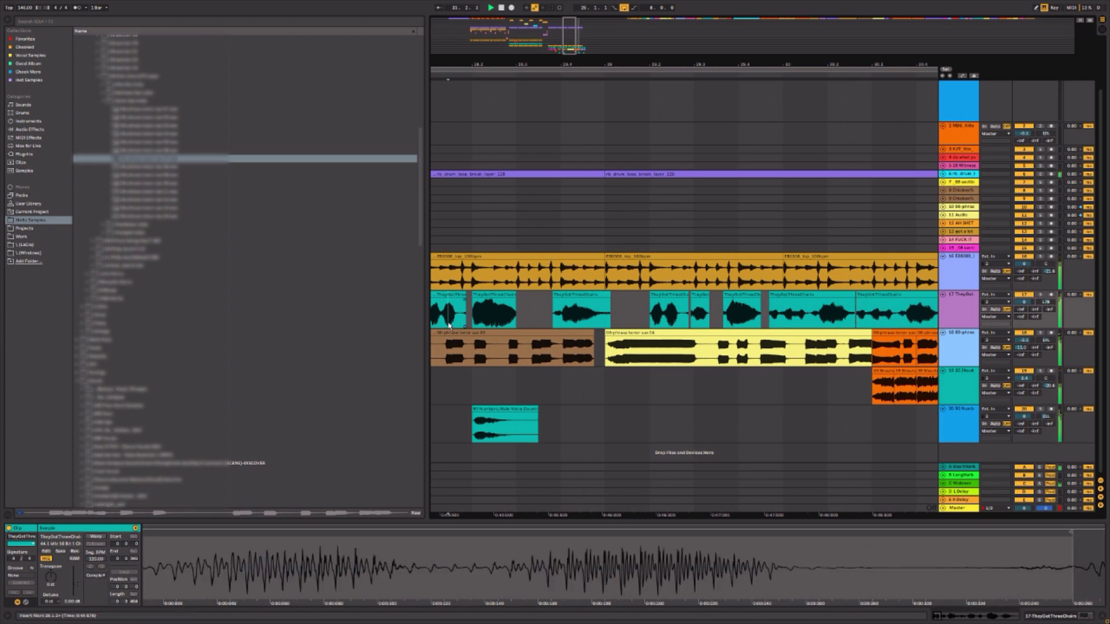
# - Select all TheyGotThreeChairs clips from bar 25 to bar 34 and raise their clip gain slightly
pyautogui.moveTo(703, 65)
pyautogui.mouseDown()
pyautogui.moveTo(702, 18)
pyautogui.moveTo(702, 32)
pyautogui.mouseUp()
pyautogui.click(577, 317)
pyautogui.moveTo(594, 316); pyautogui.dragTo(800, 316)
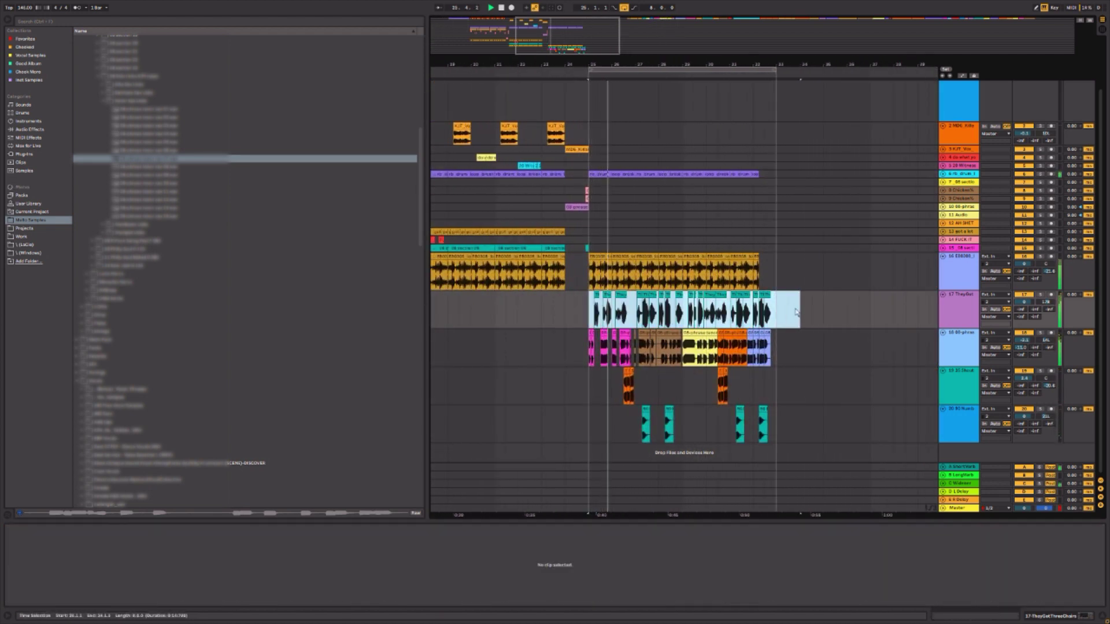
pyautogui.moveTo(63, 583); pyautogui.dragTo(63, 579)
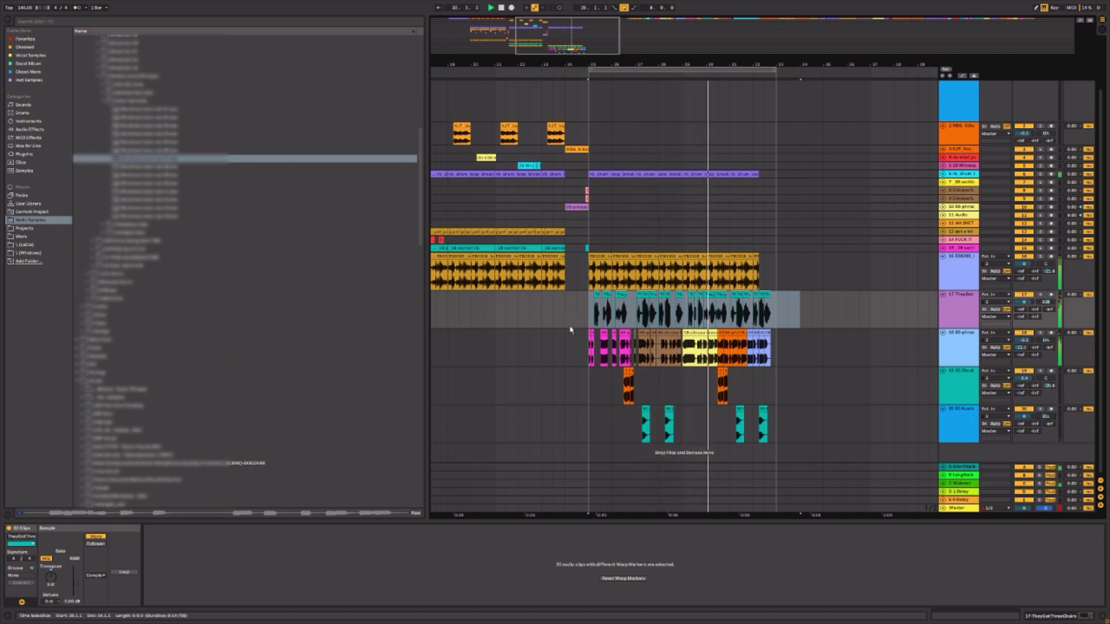
pyautogui.click(664, 325)
pyautogui.click(576, 308)
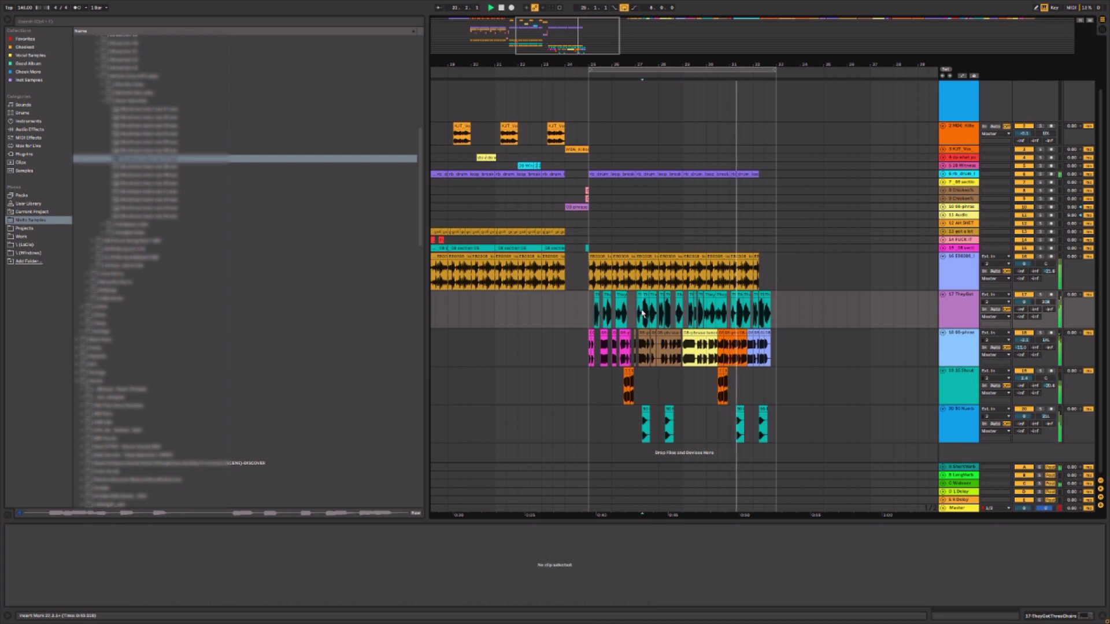
# - Play from just before bar 25 and set the tenor sax track's volume to -3.1 dB
pyautogui.click(574, 358)
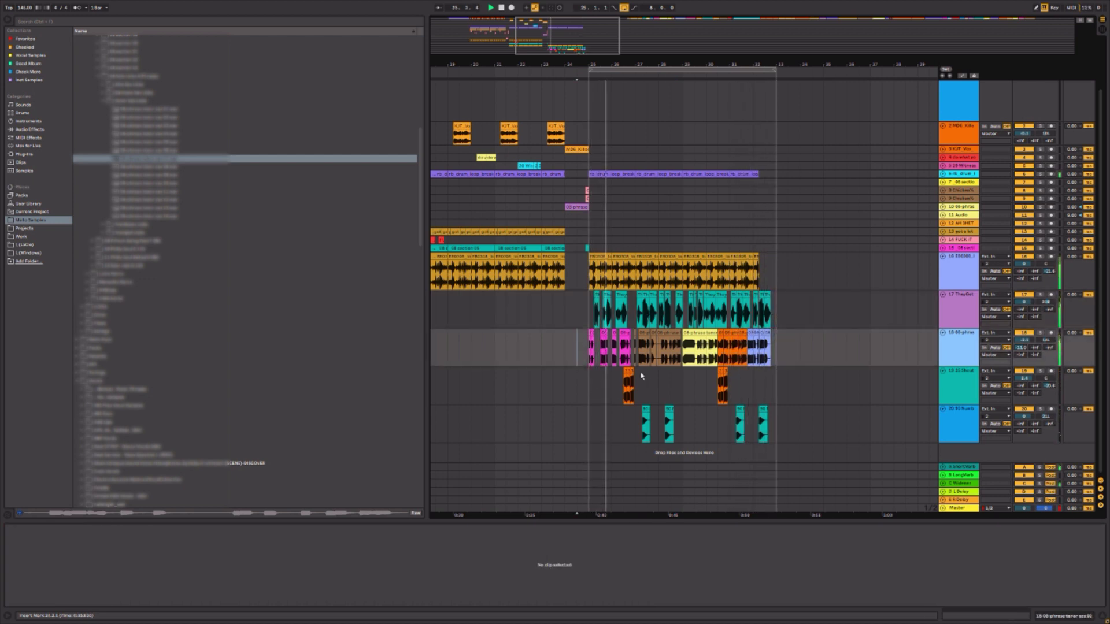
pyautogui.click(1029, 338)
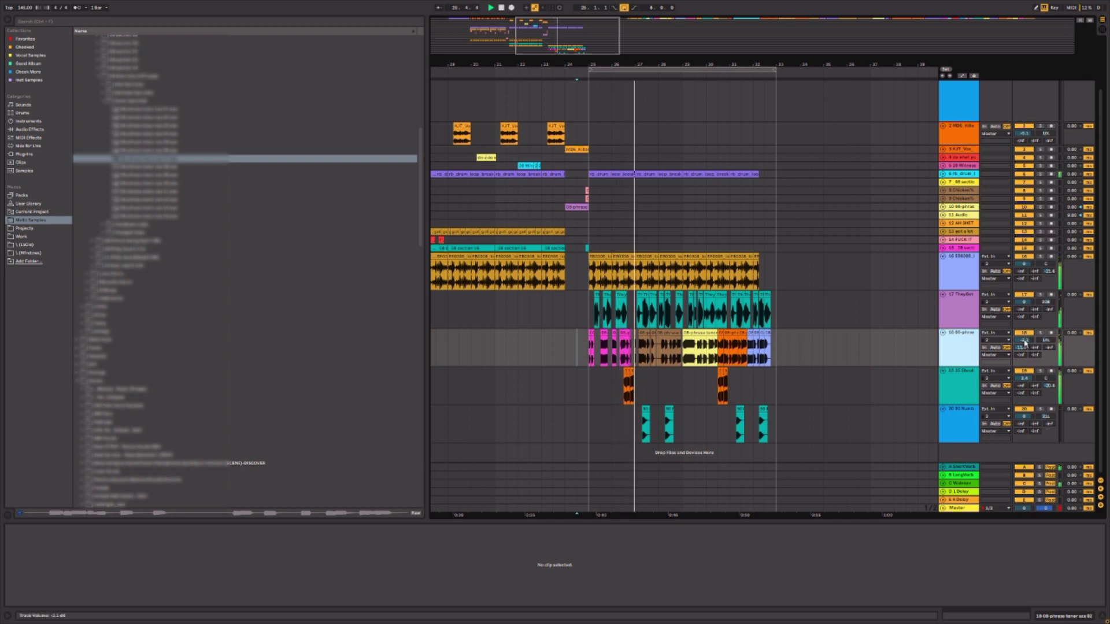
pyautogui.press('space')
pyautogui.press('space')
pyautogui.click(604, 356)
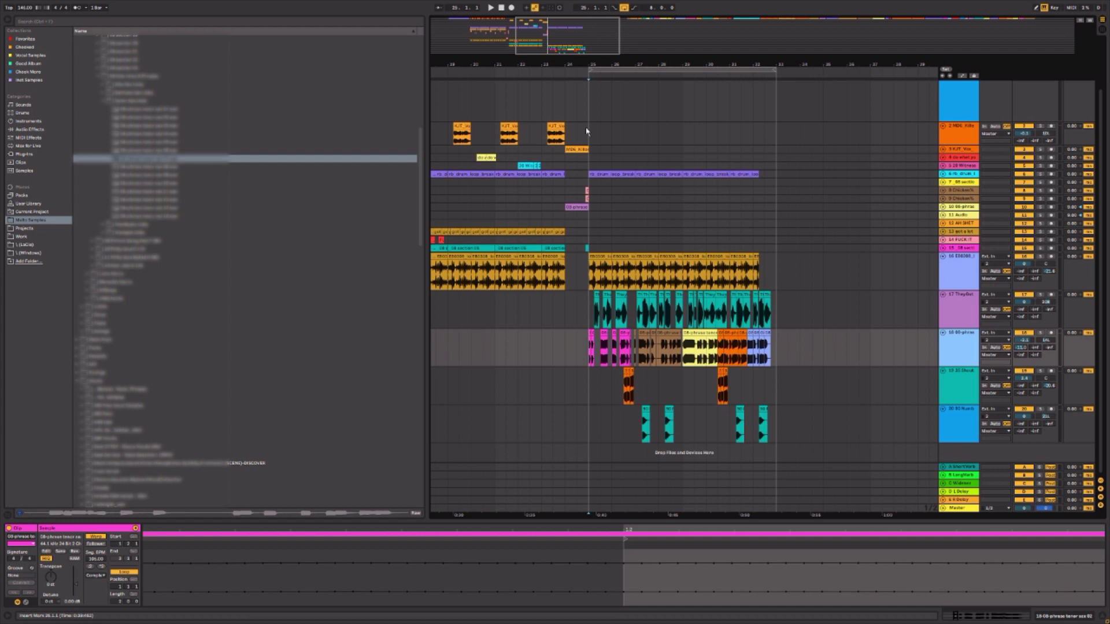
# - Extend the loop to span bars 9 to 33 and play the arrangement from just before bar 9
pyautogui.moveTo(596, 60); pyautogui.dragTo(682, 35)
pyautogui.scroll(3, 681, 72)
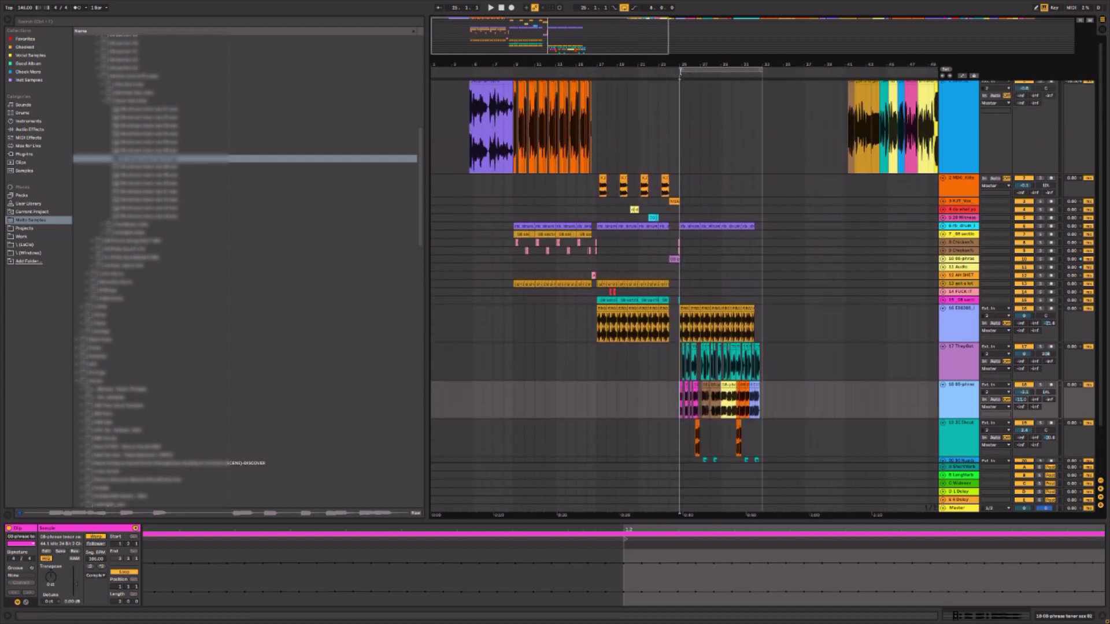
pyautogui.scroll(-1, 682, 101)
pyautogui.scroll(1, 682, 103)
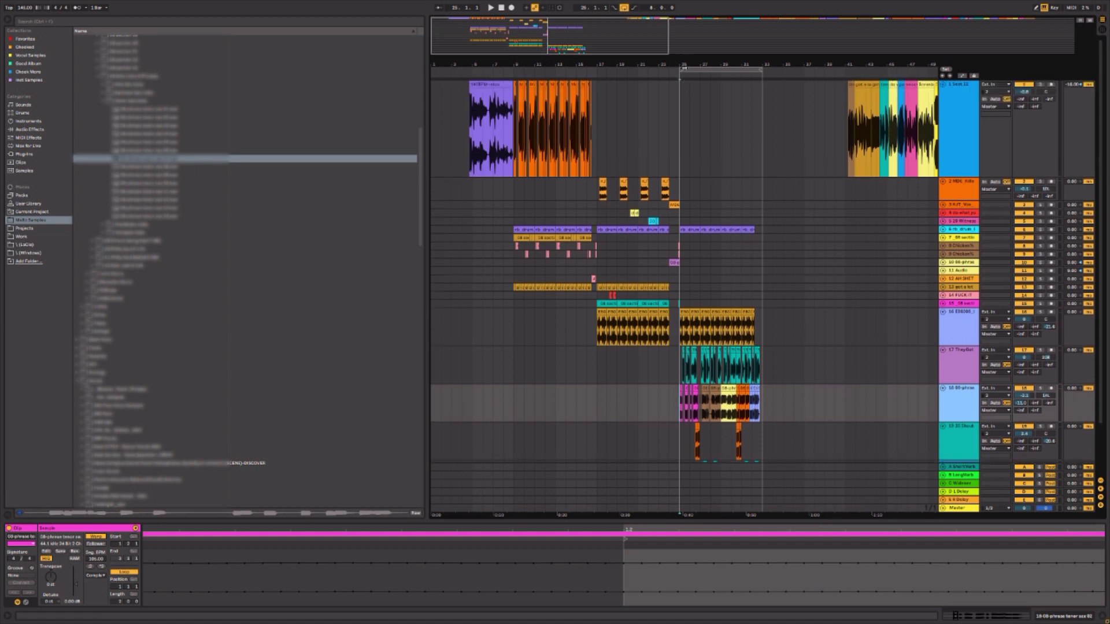
pyautogui.moveTo(682, 68); pyautogui.dragTo(513, 68)
pyautogui.click(508, 194)
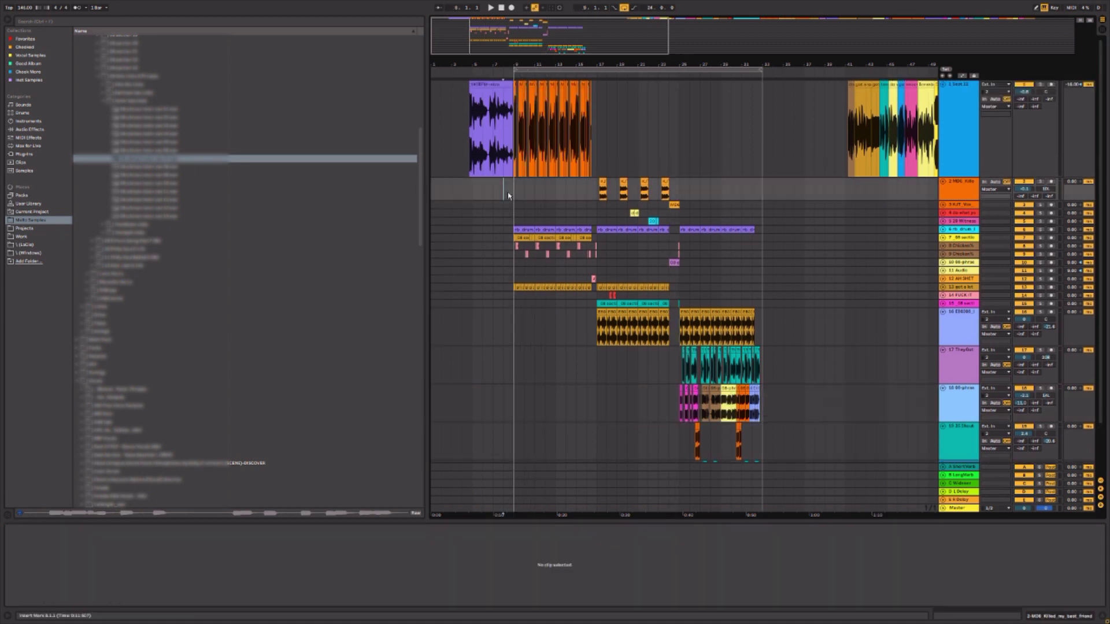
pyautogui.press('space')
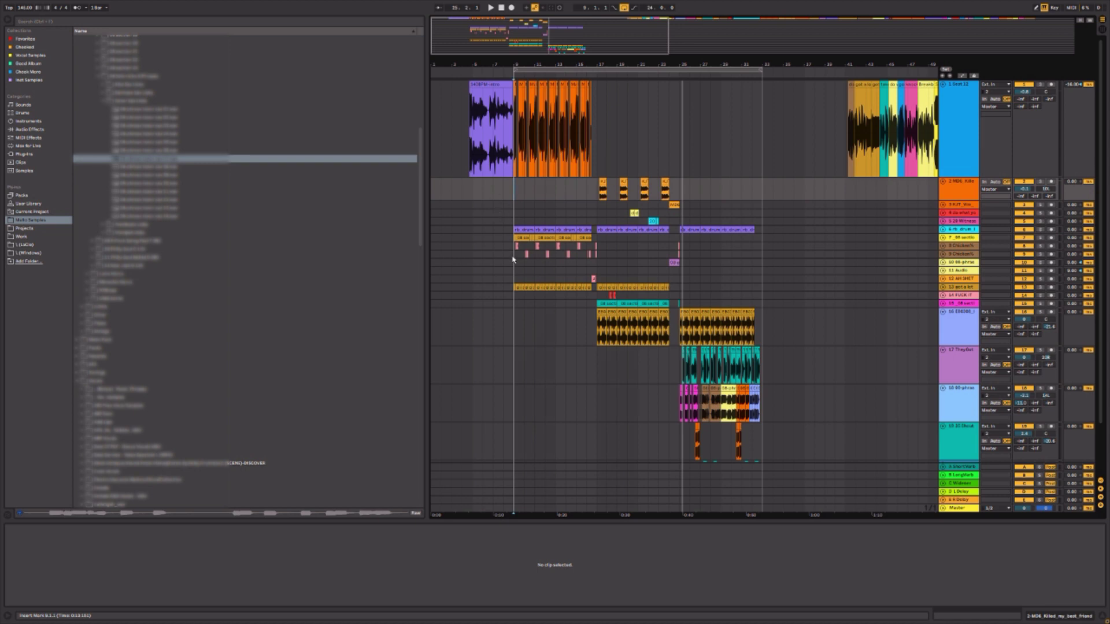
# - Copy all tracks' clips from bar 9 to bar 17 and paste them at bar 33
pyautogui.moveTo(511, 261); pyautogui.dragTo(504, 265)
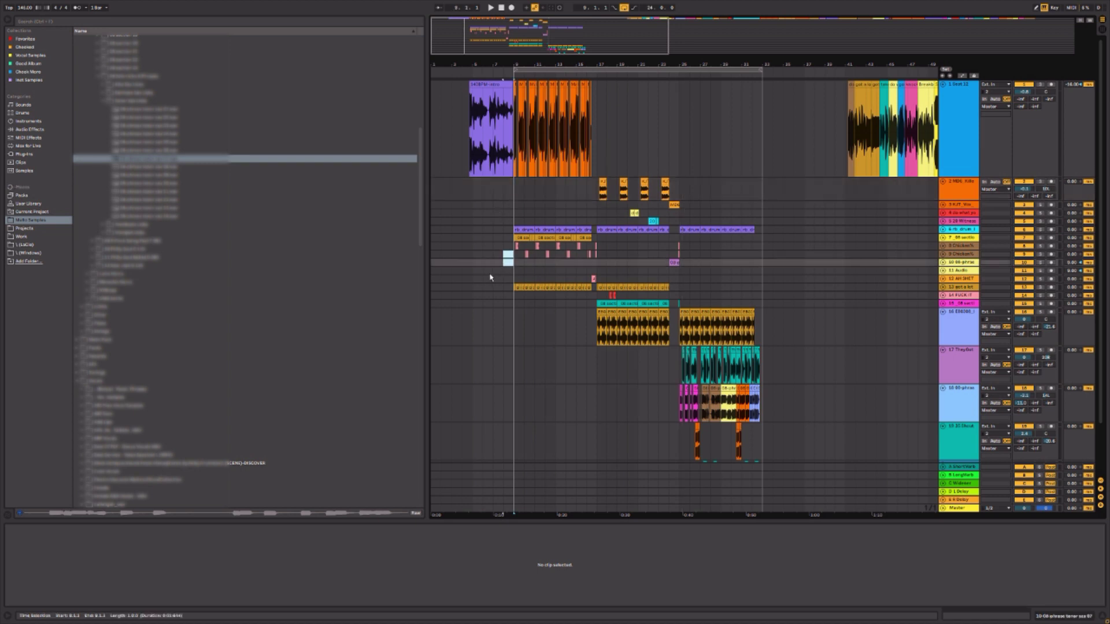
pyautogui.click(521, 271)
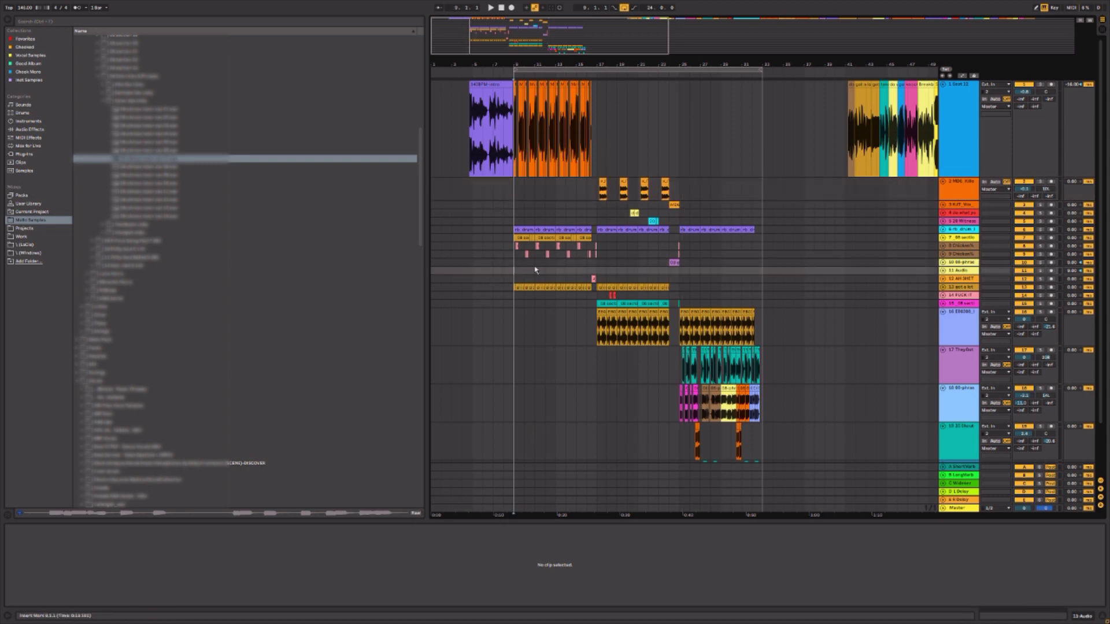
pyautogui.scroll(-3, 867, 307)
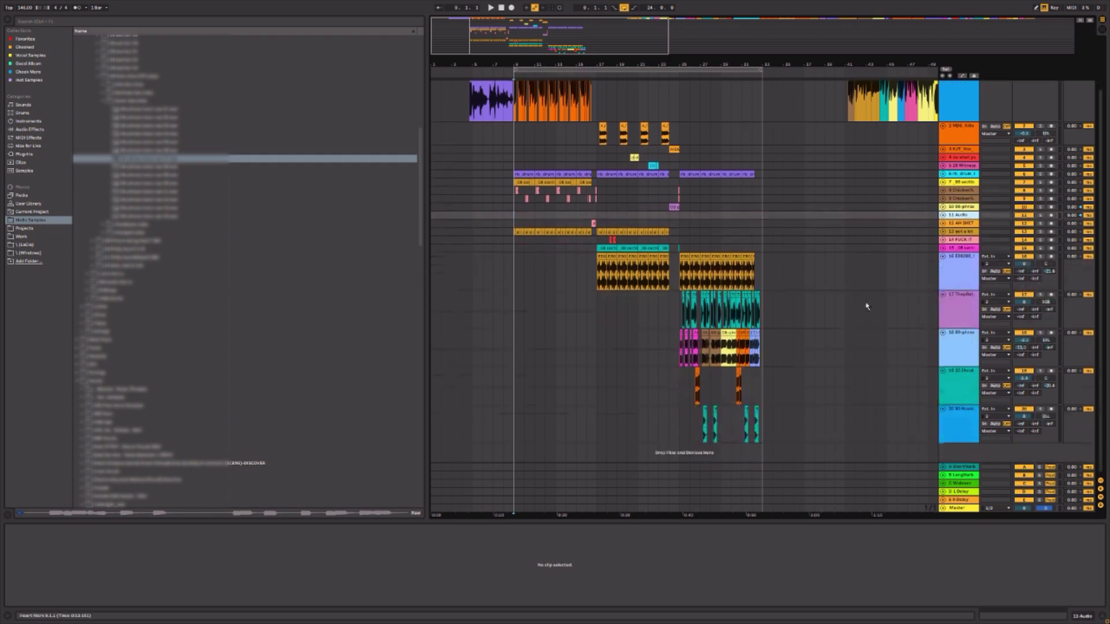
pyautogui.click(653, 324)
pyautogui.moveTo(597, 275); pyautogui.dragTo(514, 20)
pyautogui.hotkey('ctrl', 'c')
pyautogui.click(764, 100)
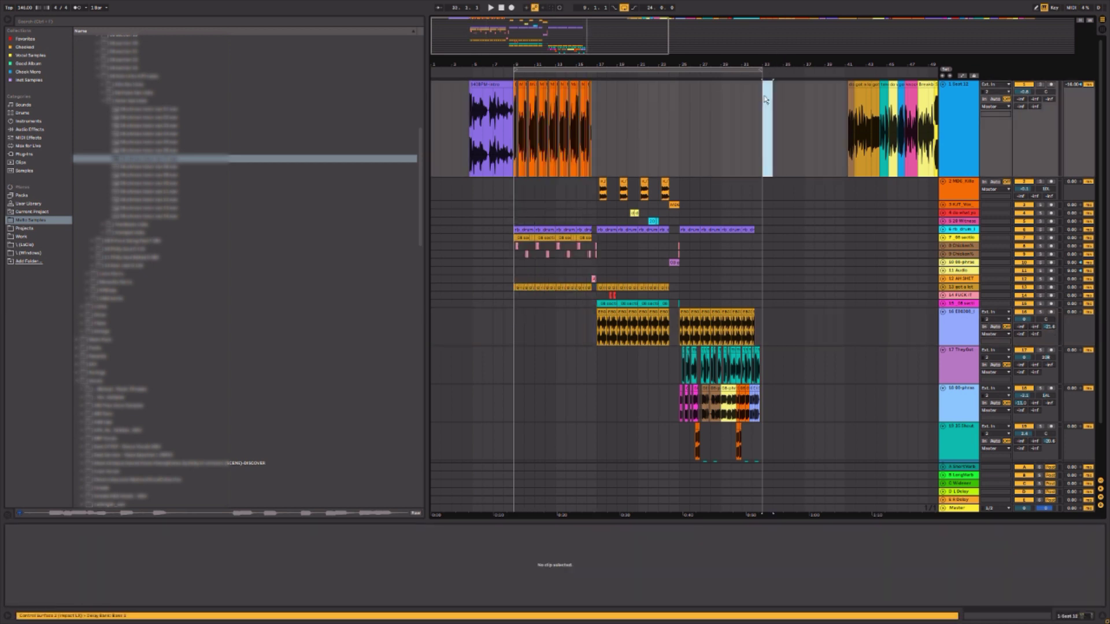
pyautogui.hotkey('ctrl', 'v')
# - Turn off looping and play from bar 31 into the pasted section at bar 33
pyautogui.click(743, 122)
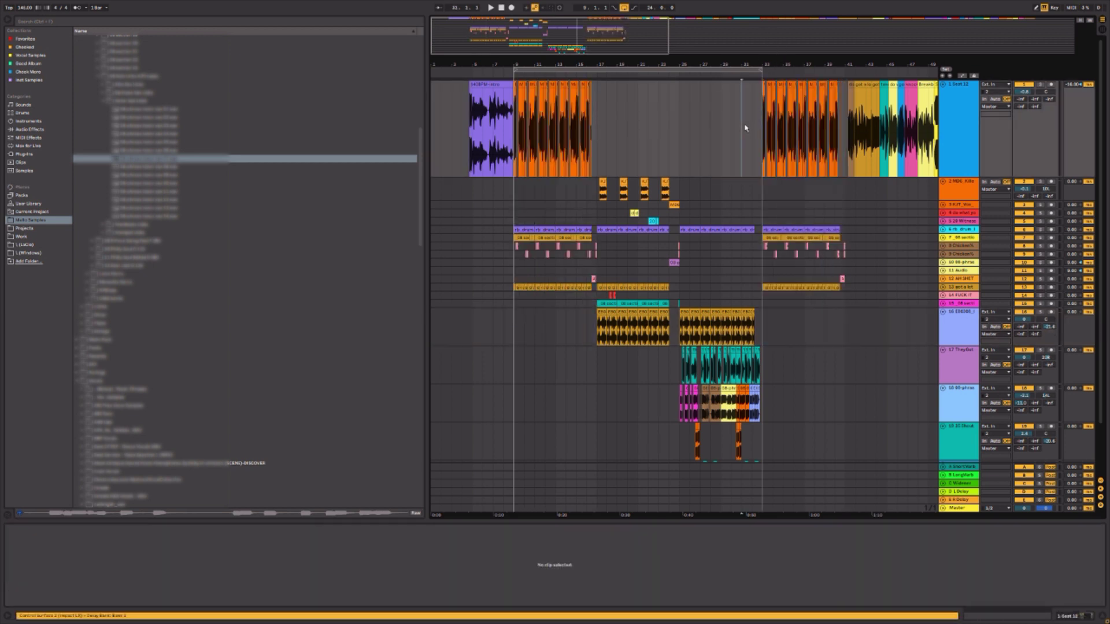
pyautogui.click(623, 9)
pyautogui.press('space')
pyautogui.moveTo(796, 61); pyautogui.dragTo(523, 18)
pyautogui.click(587, 85)
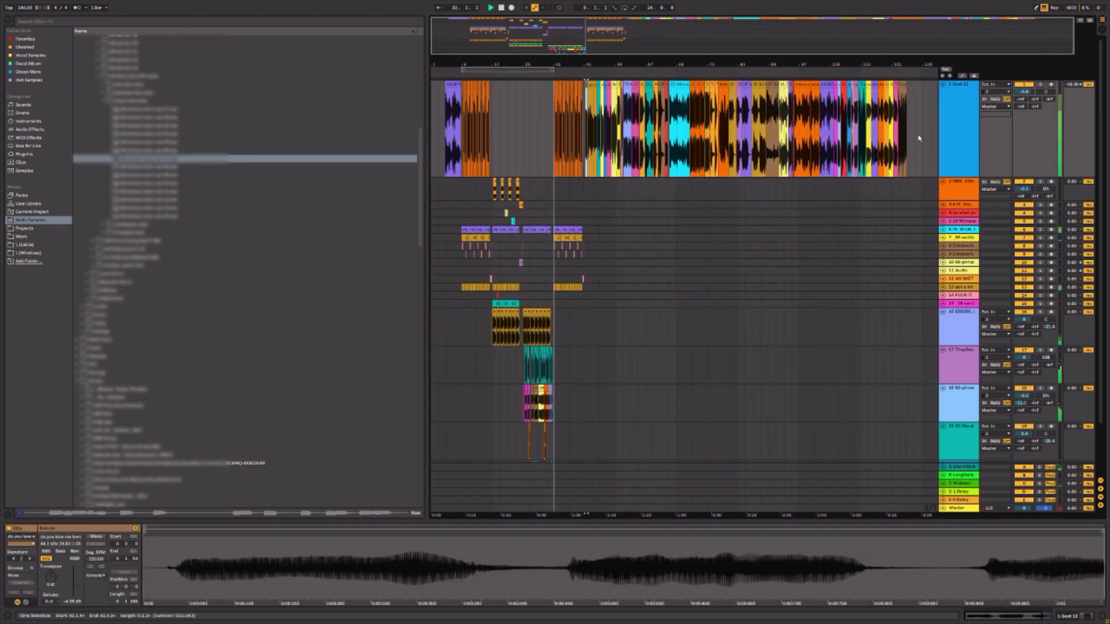
# - Move all the leftover sample clips after the pasted section on the first track further along, to start around bar 47
pyautogui.keyDown('shift'); pyautogui.click(941, 122); pyautogui.keyUp('shift')
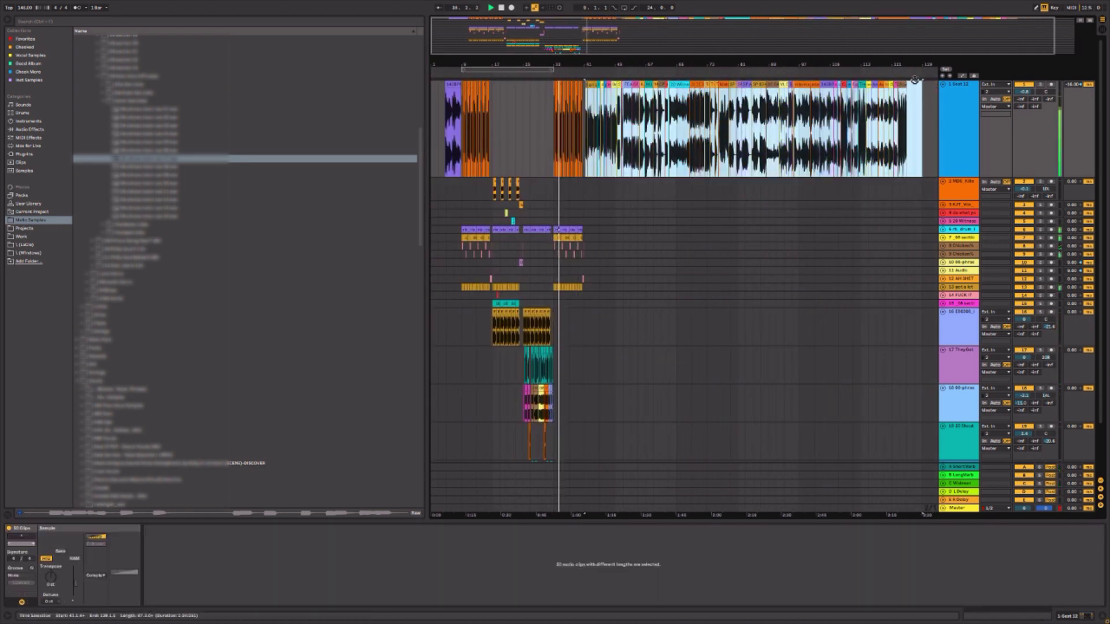
pyautogui.moveTo(925, 88); pyautogui.dragTo(925, 88)
pyautogui.press('space')
# - Play the section pasted at bar 33 and listen to the repeated orange sax clips, stopping around bar 39
pyautogui.moveTo(553, 59); pyautogui.dragTo(489, 151)
pyautogui.click(487, 151)
pyautogui.click(647, 85)
pyautogui.moveTo(645, 85)
pyautogui.mouseDown()
pyautogui.moveTo(506, 87)
pyautogui.moveTo(527, 17)
pyautogui.moveTo(632, 14)
pyautogui.moveTo(629, 69)
pyautogui.moveTo(567, 51)
pyautogui.mouseUp()
pyautogui.press('space')
pyautogui.click(443, 129)
pyautogui.click(671, 188)
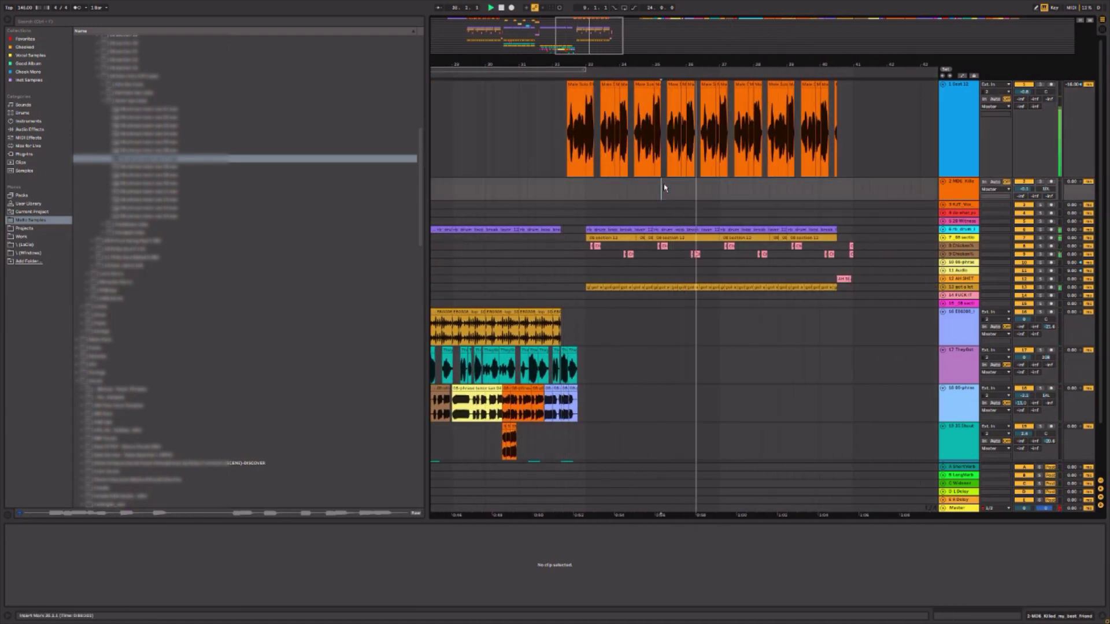
pyautogui.click(695, 187)
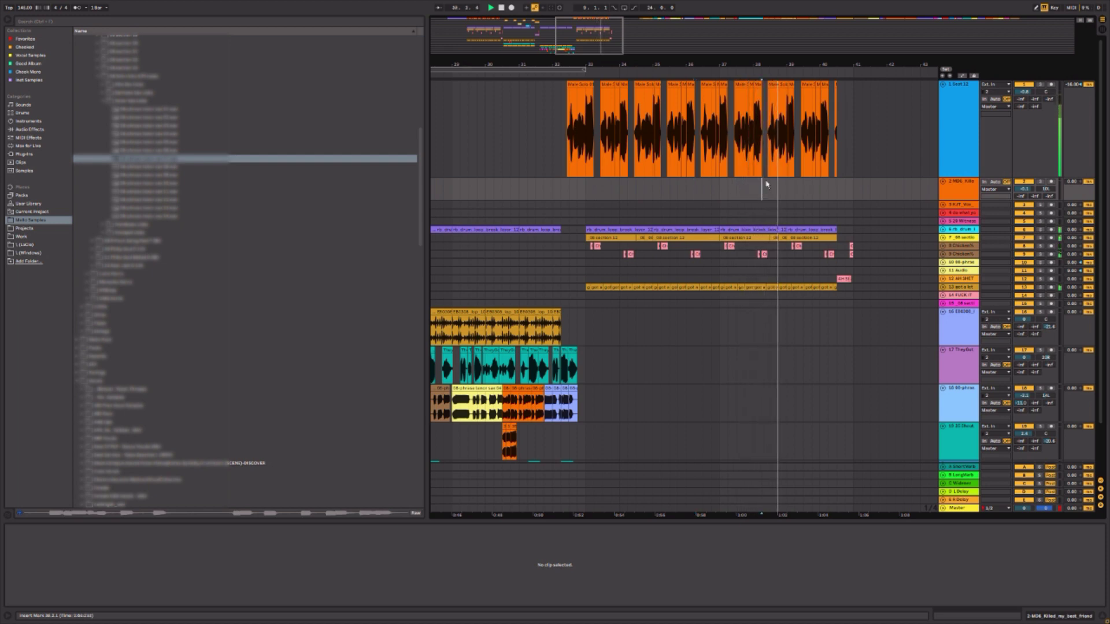
pyautogui.moveTo(761, 182); pyautogui.dragTo(790, 135)
pyautogui.press('space')
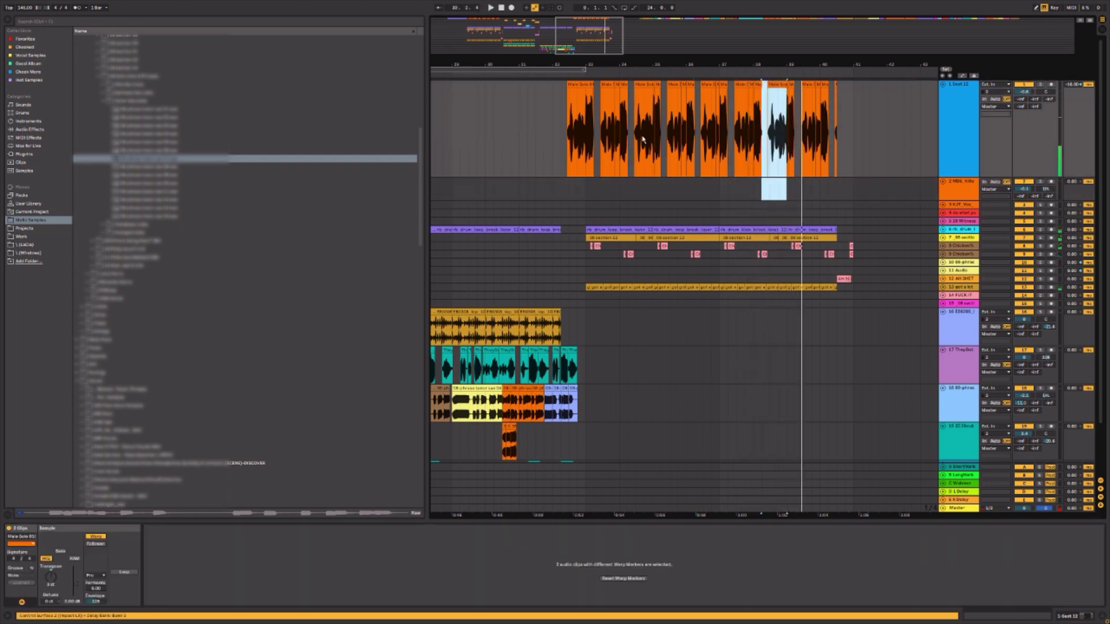
# - Try removing the part of the first track's orange clips that precedes bar 33, and undo it
pyautogui.moveTo(556, 114); pyautogui.dragTo(586, 115)
pyautogui.press('Delete')
pyautogui.click(562, 113)
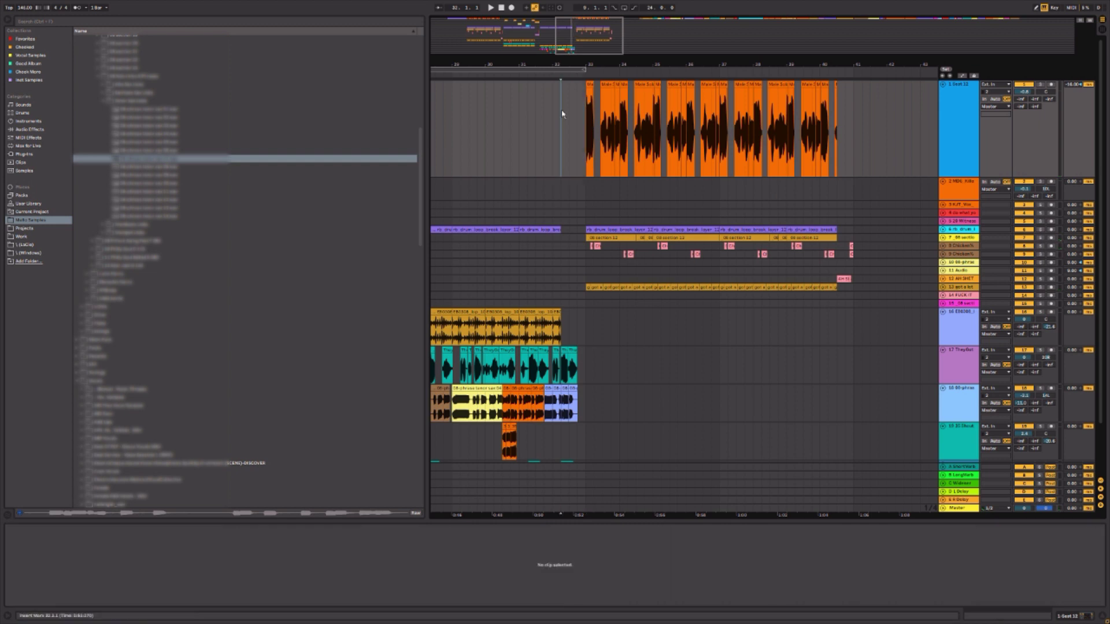
pyautogui.hotkey('ctrl', 'z')
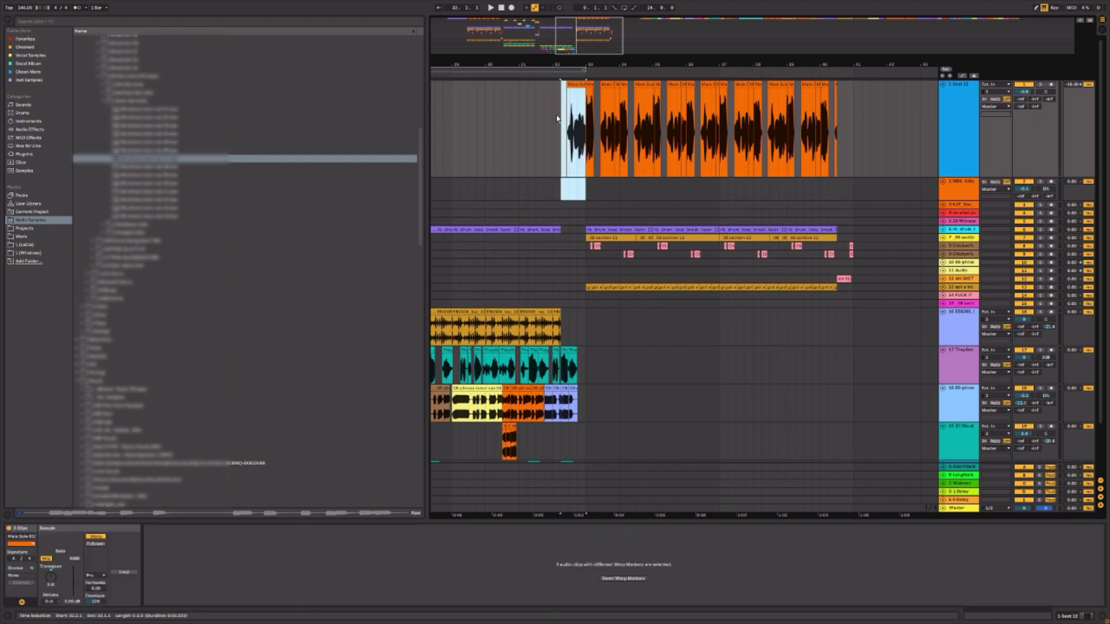
# - Replay the transition into the pasted section from just before bar 33
pyautogui.click(573, 112)
pyautogui.click(560, 103)
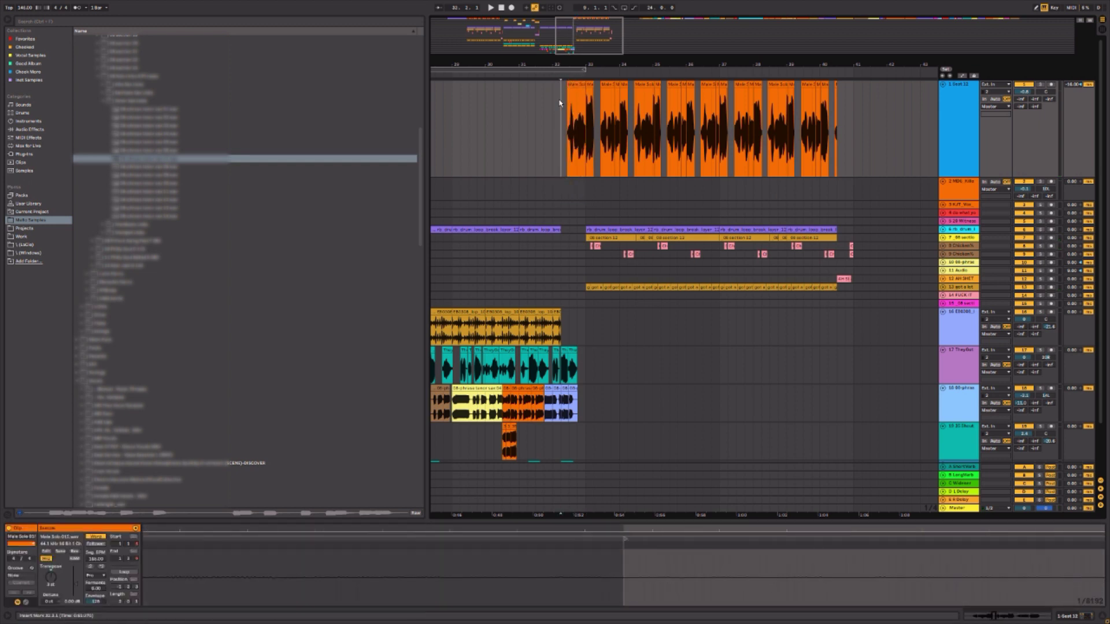
pyautogui.moveTo(554, 99); pyautogui.dragTo(563, 104)
pyautogui.click(559, 114)
pyautogui.press('space')
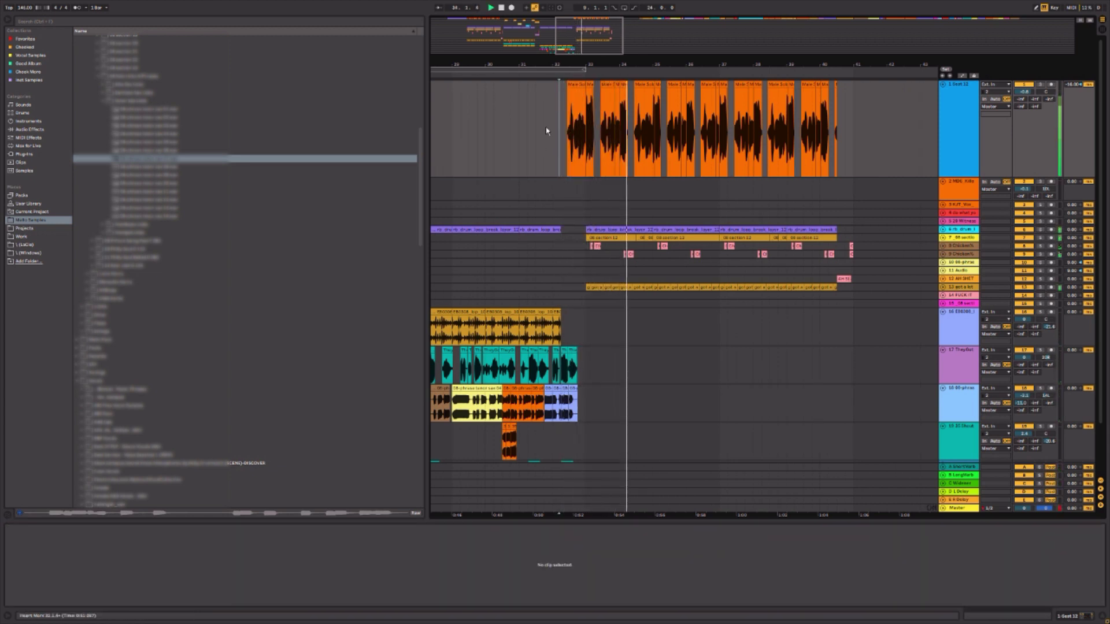
# - Insert an audio track below the first track and move all the leftover sample clips onto it
pyautogui.moveTo(563, 63); pyautogui.dragTo(606, 26)
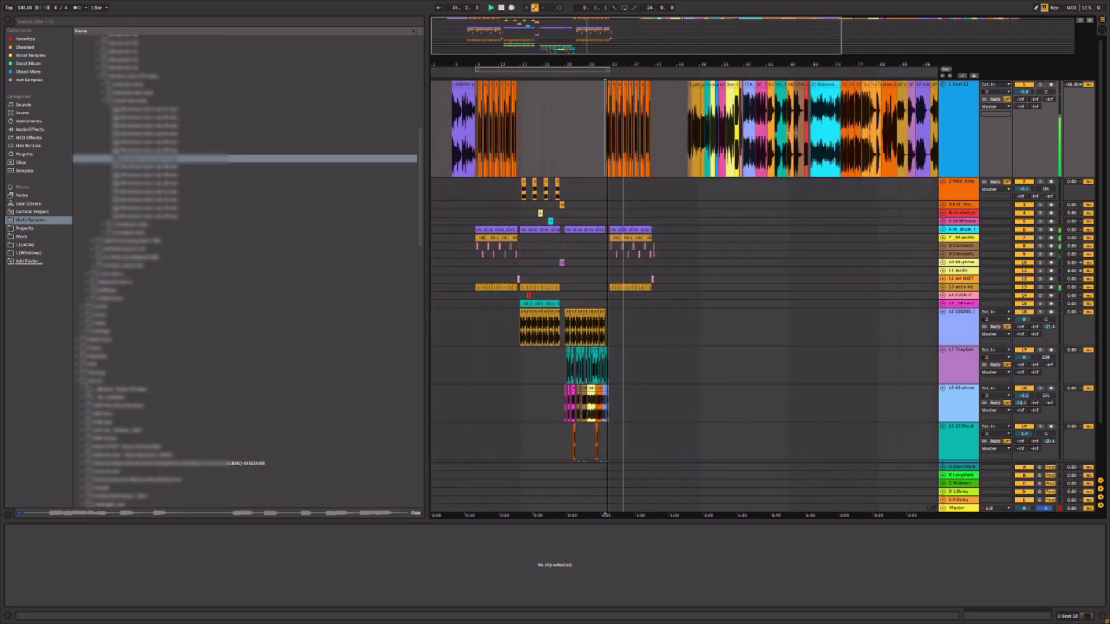
pyautogui.press('-')
pyautogui.rightClick(965, 116)
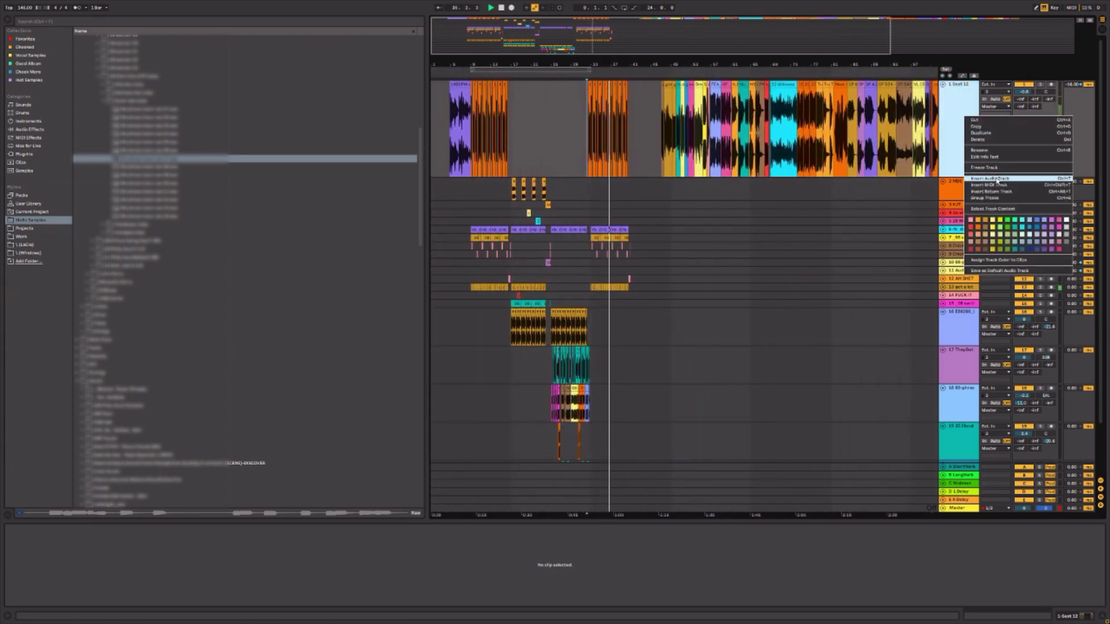
pyautogui.click(999, 180)
pyautogui.press('-')
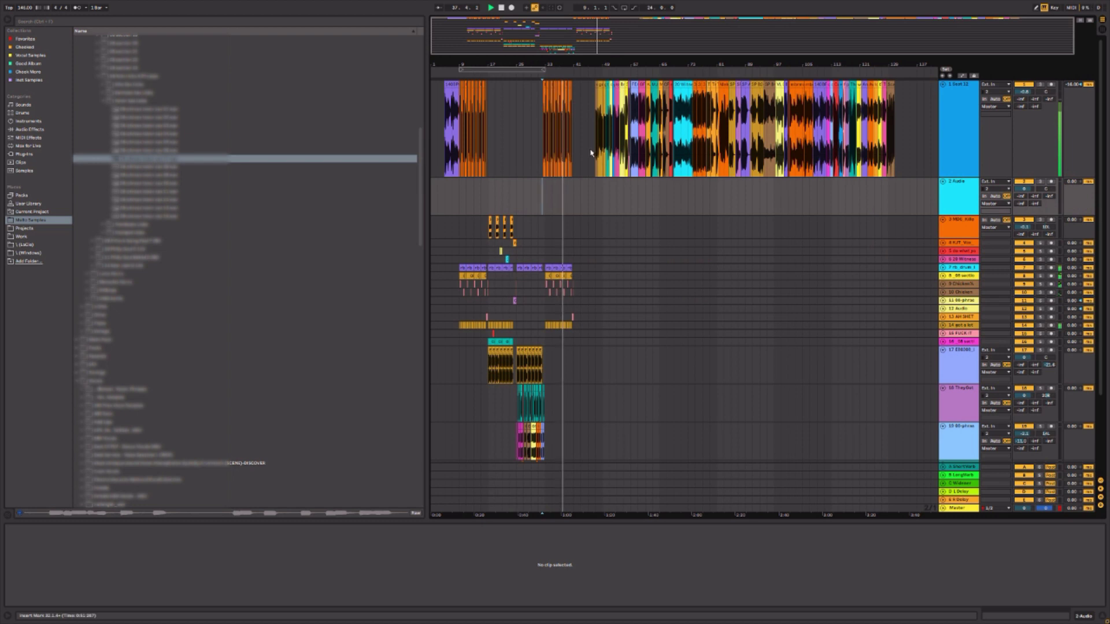
pyautogui.moveTo(591, 153); pyautogui.dragTo(894, 196)
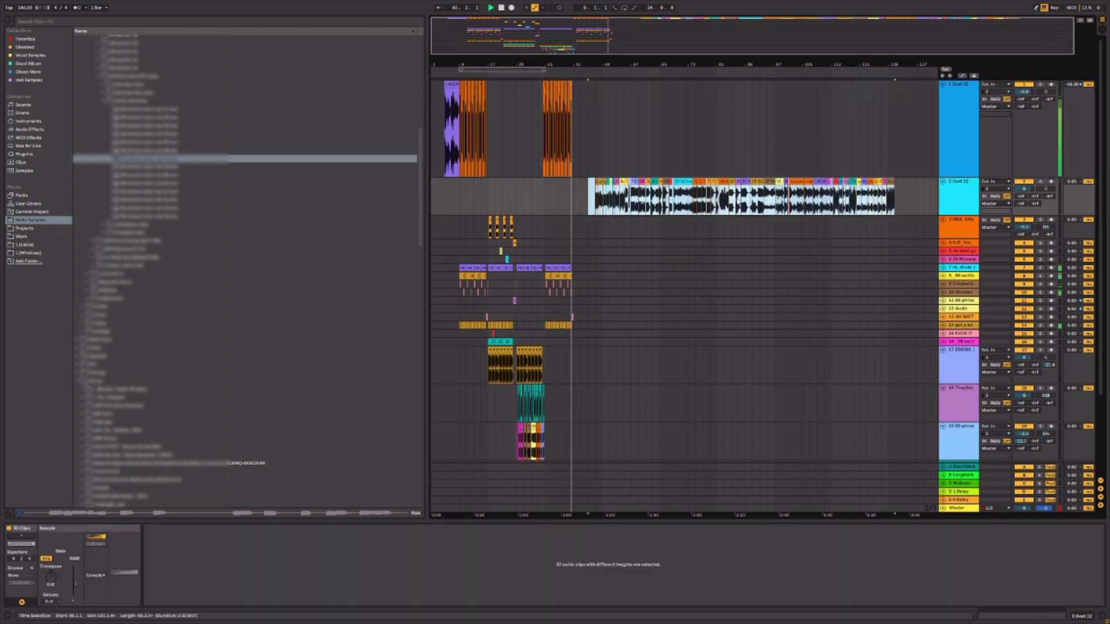
pyautogui.click(446, 187)
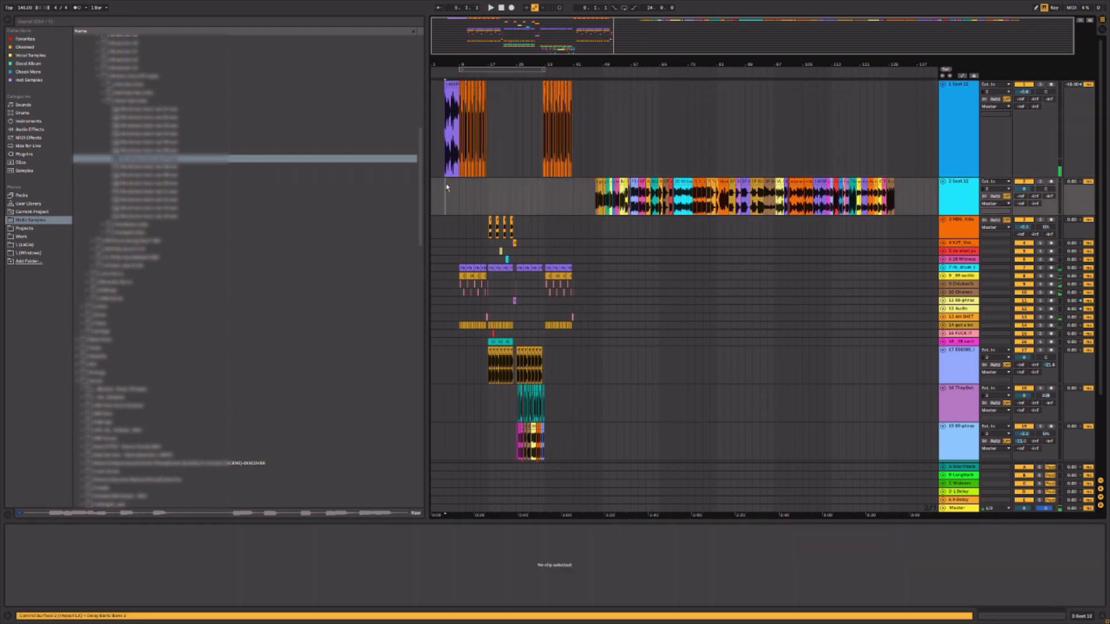
# - Narrow the browser so the arrangement takes up more of the window
pyautogui.scroll(5, 477, 120)
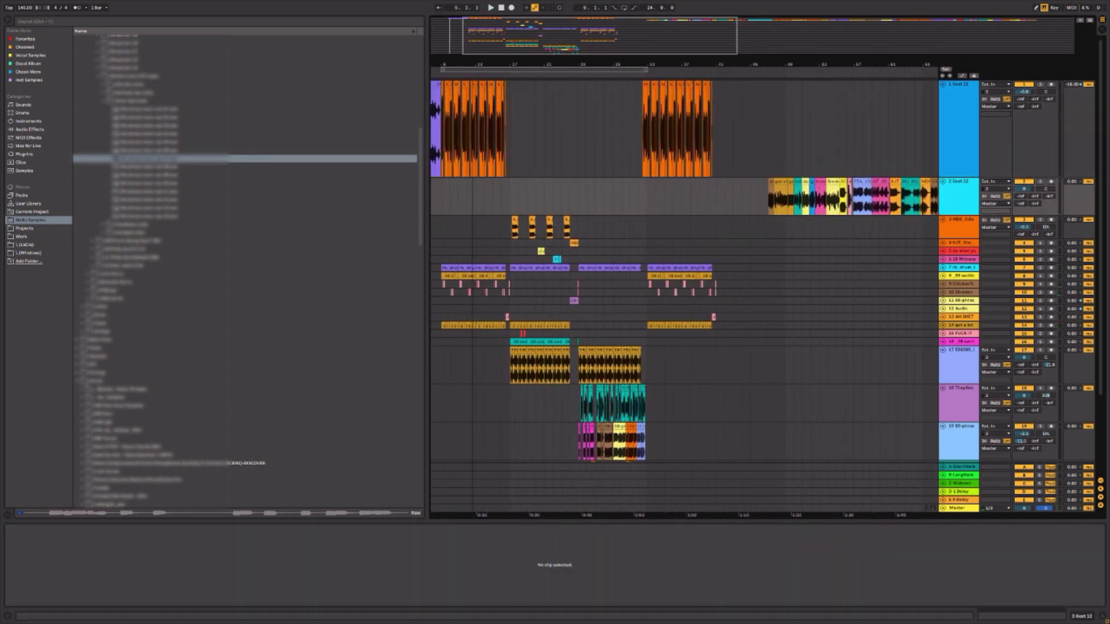
pyautogui.hscroll(-1, 477, 120)
pyautogui.moveTo(427, 212); pyautogui.dragTo(232, 222)
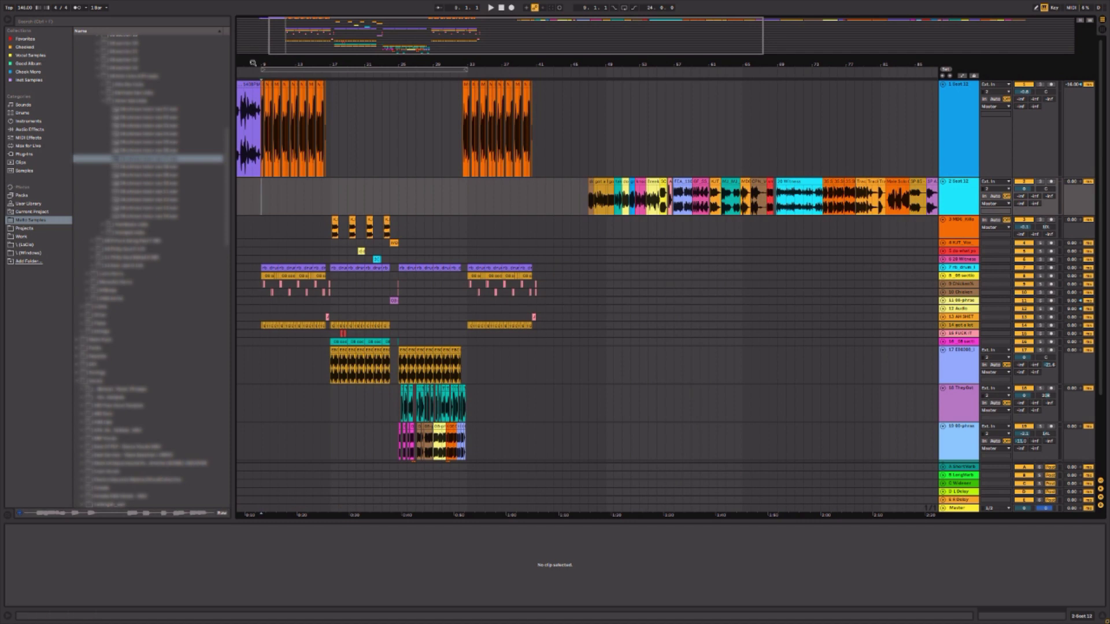
pyautogui.moveTo(252, 62); pyautogui.dragTo(292, 66)
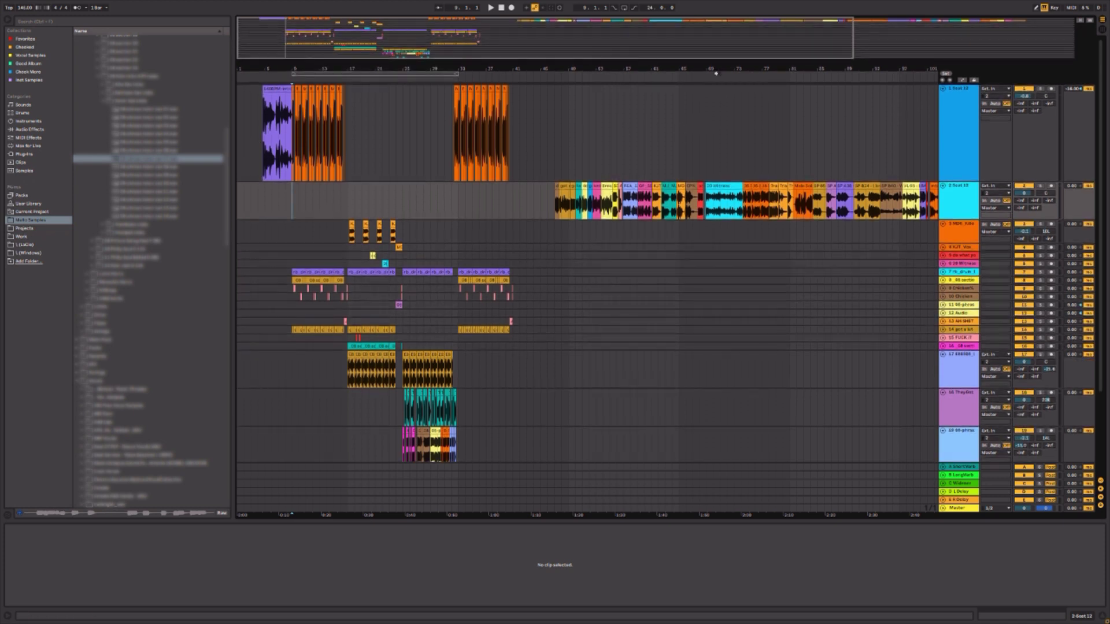
# - Examine the spare sax and voice clips on the second track between about bars 81 and 99
pyautogui.click(802, 188)
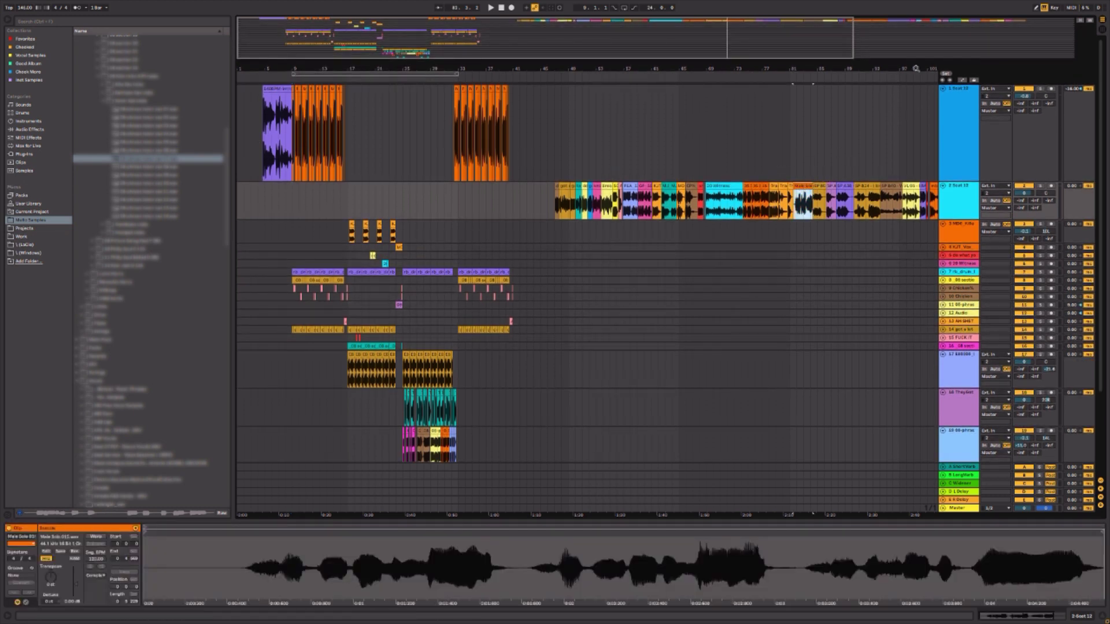
pyautogui.moveTo(916, 68); pyautogui.dragTo(796, 155)
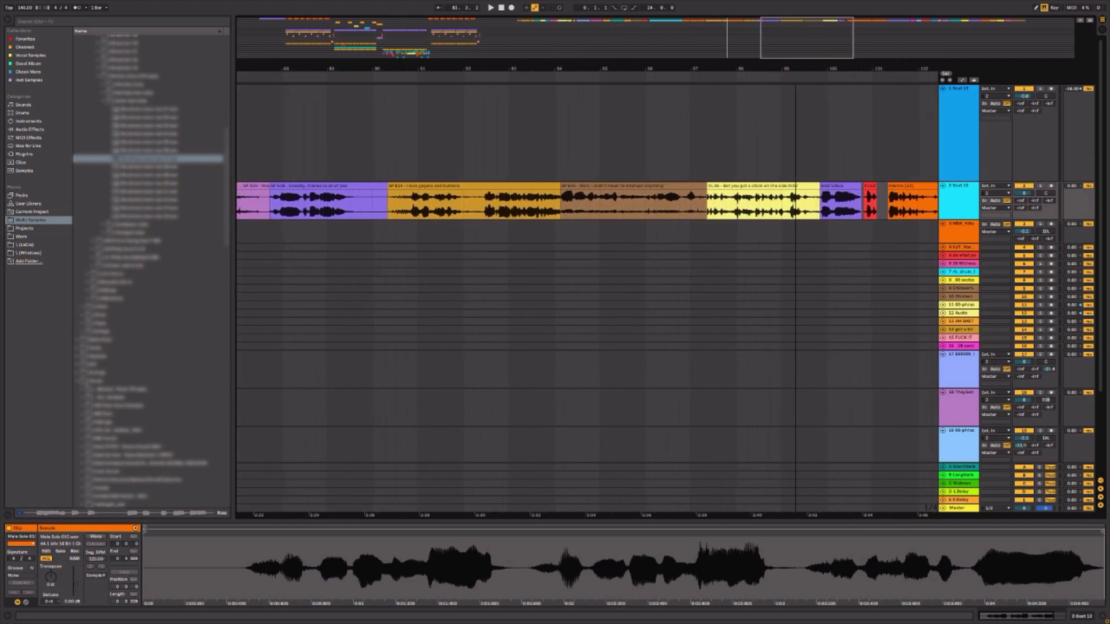
pyautogui.hscroll(-5, 779, 184)
pyautogui.click(780, 184)
pyautogui.click(627, 206)
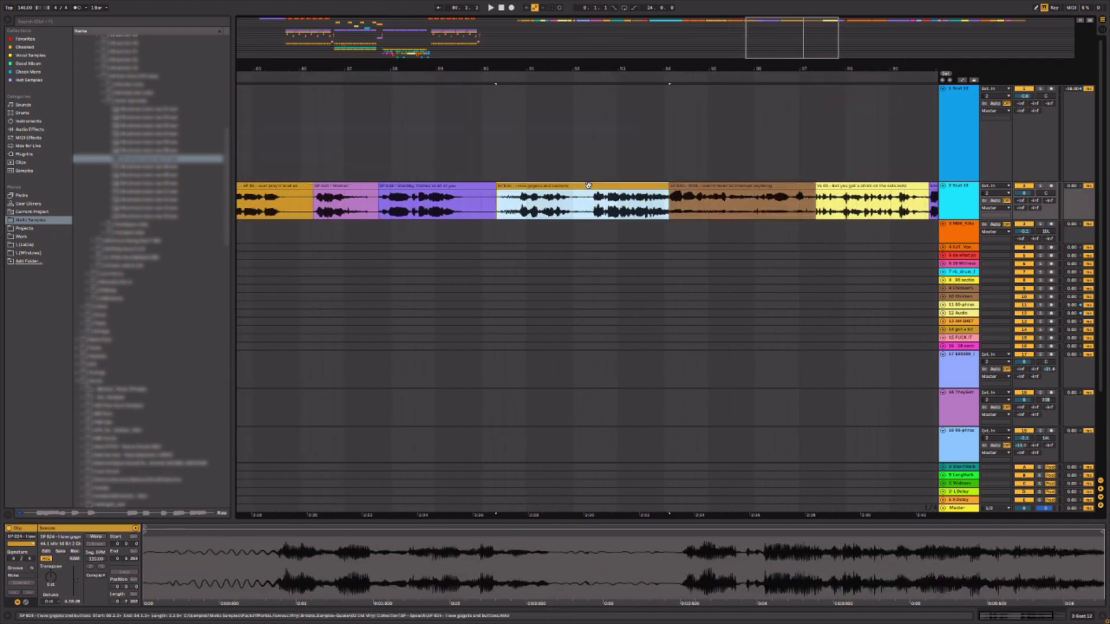
pyautogui.click(419, 186)
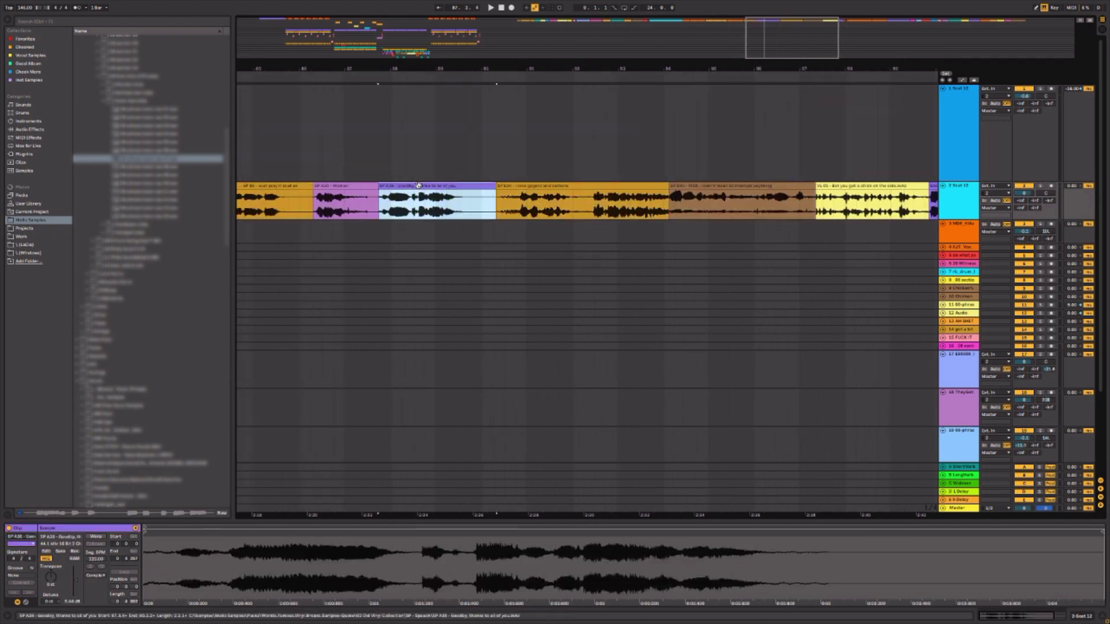
pyautogui.moveTo(569, 70); pyautogui.dragTo(924, 64)
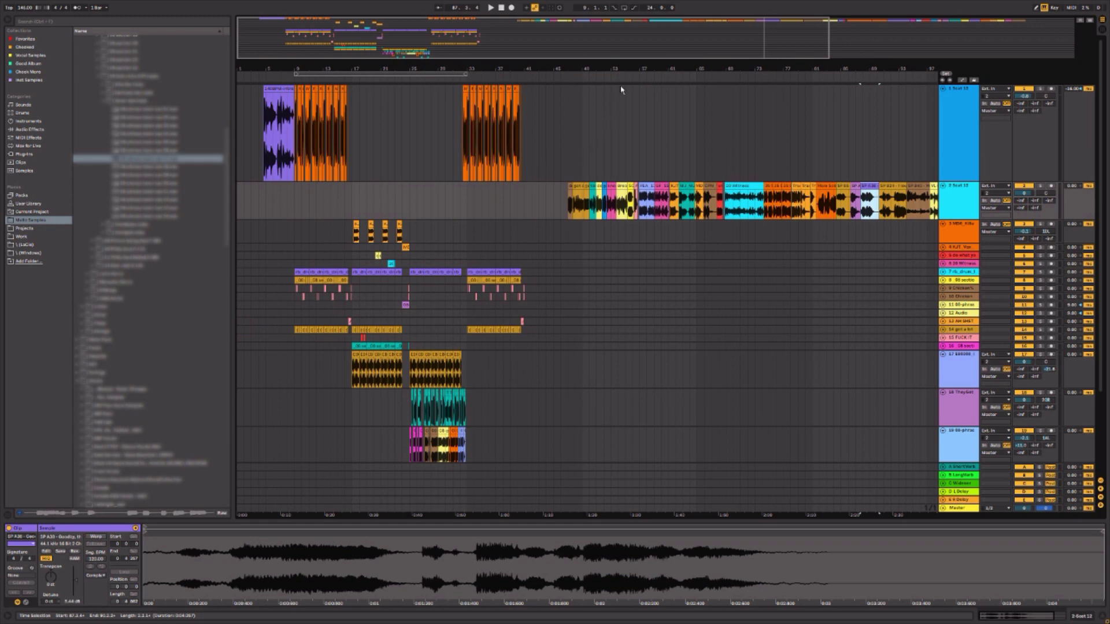
# - Copy the yellow voice sample near bar 53 to bar 42 on the second track and play it
pyautogui.moveTo(622, 69); pyautogui.dragTo(622, 106)
pyautogui.click(624, 184)
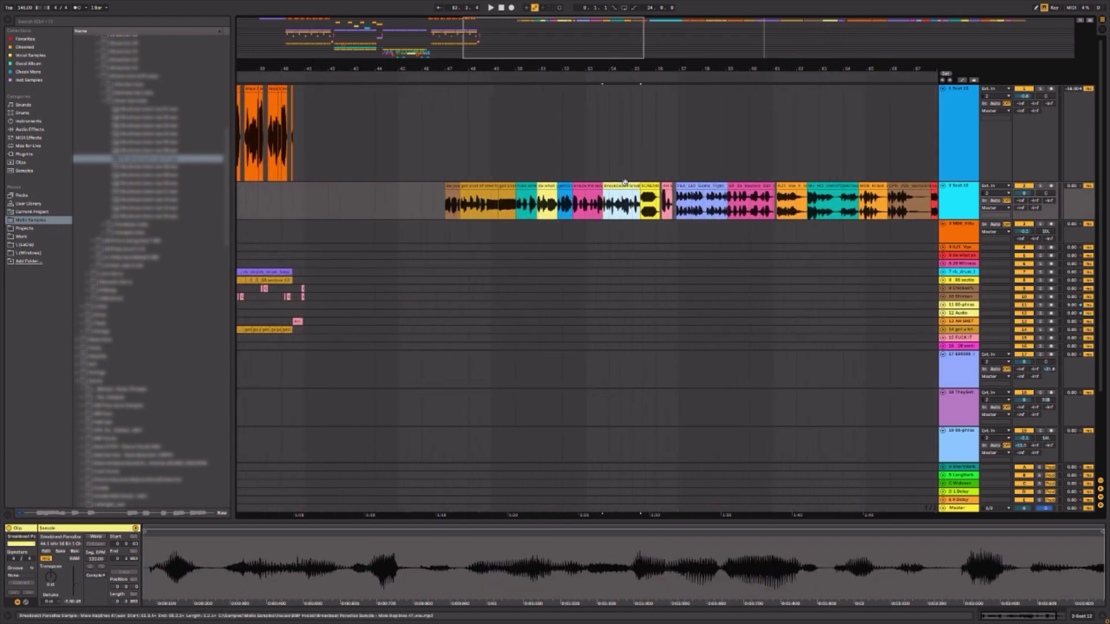
pyautogui.click(327, 197)
pyautogui.hotkey('ctrl', 'v')
pyautogui.press('space')
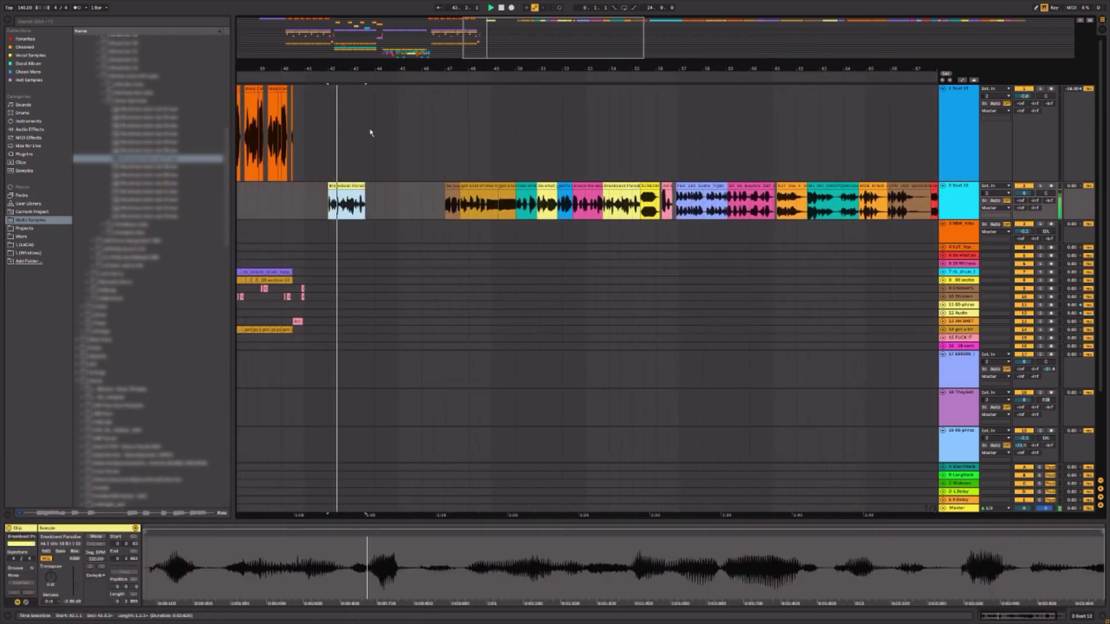
pyautogui.moveTo(354, 71); pyautogui.dragTo(550, 68)
pyautogui.press('space')
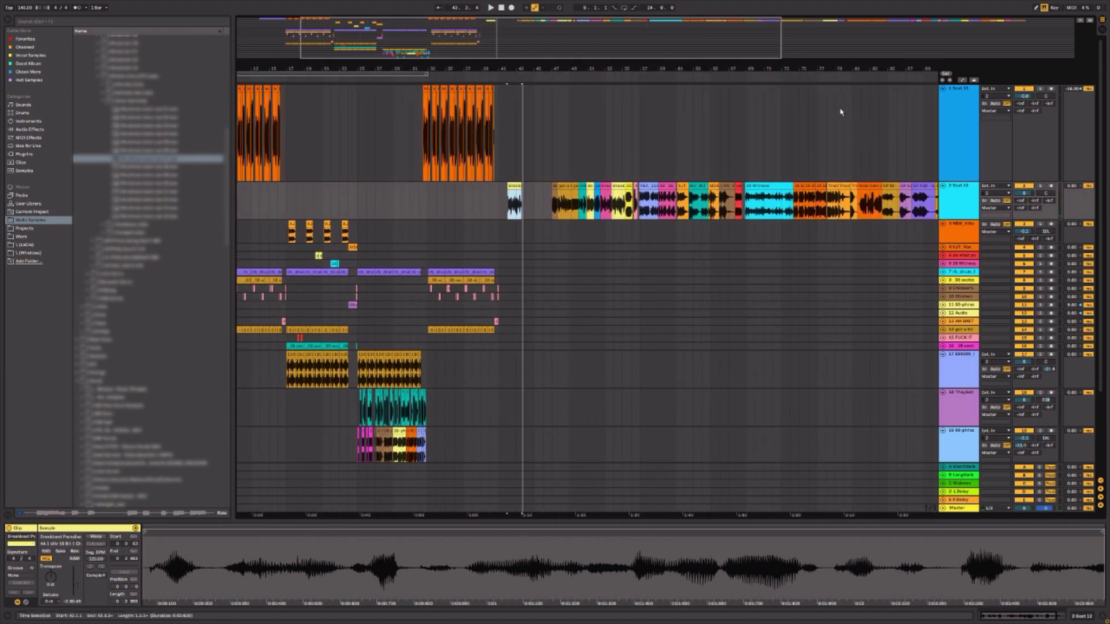
# - Move all clips on the second track later, to start around bar 63, keeping them on that track
pyautogui.moveTo(873, 69); pyautogui.dragTo(729, 68)
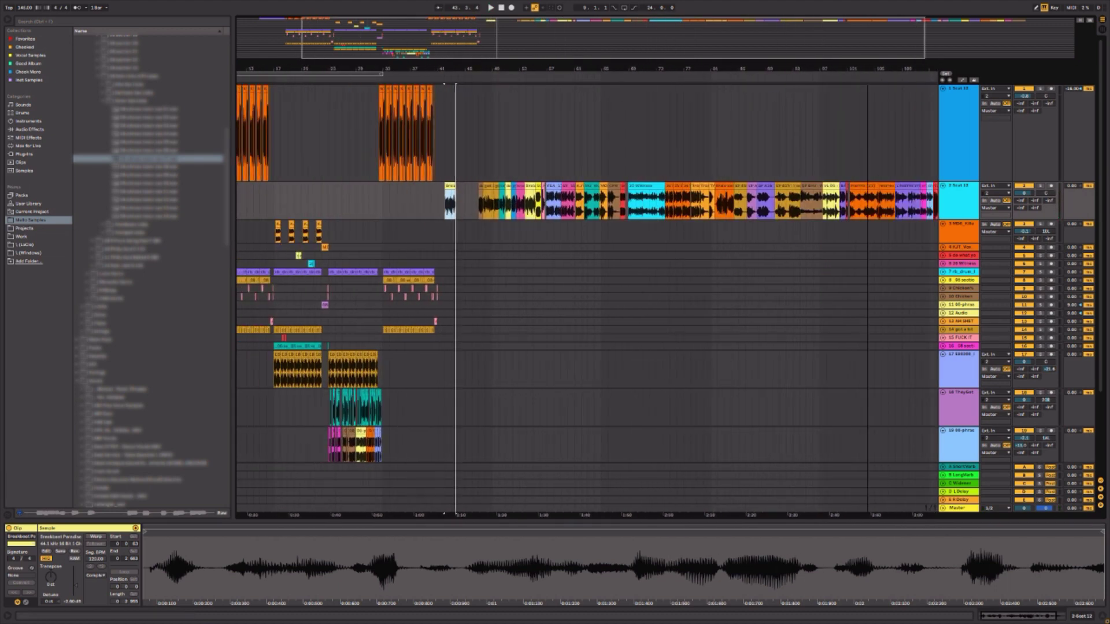
pyautogui.moveTo(868, 69); pyautogui.dragTo(868, 49)
pyautogui.keyDown('shift'); pyautogui.click(910, 205); pyautogui.keyUp('shift')
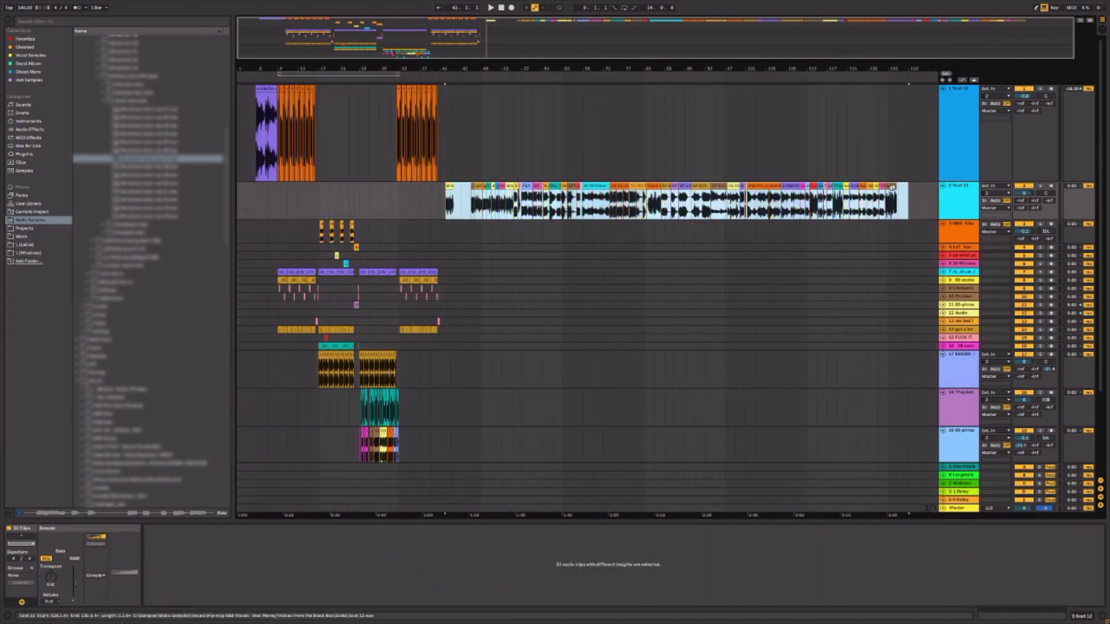
pyautogui.moveTo(893, 187); pyautogui.dragTo(936, 184)
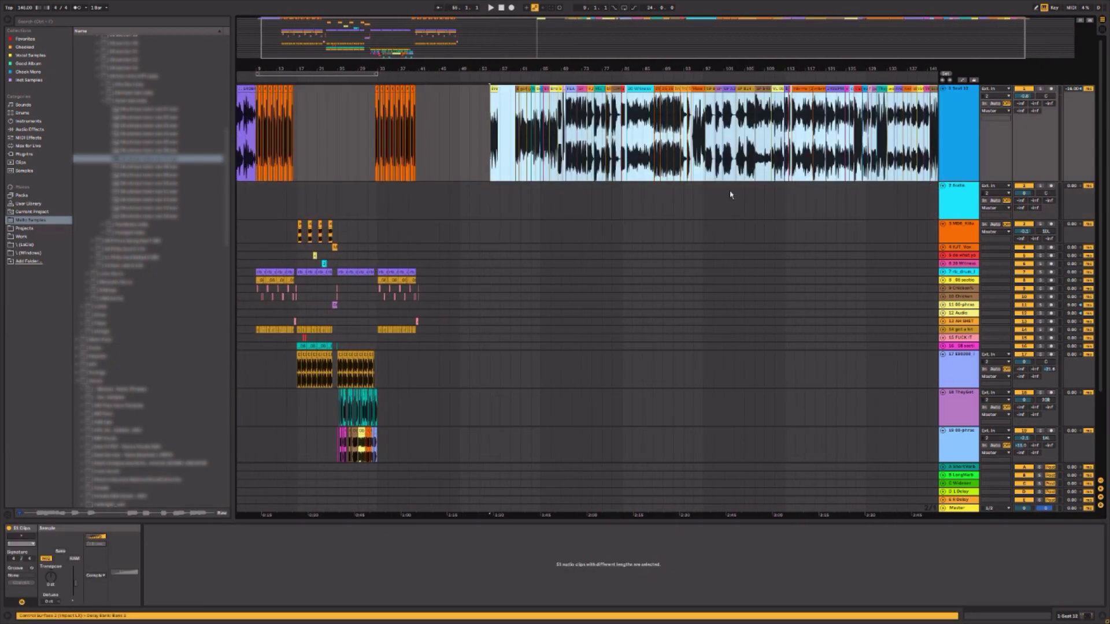
pyautogui.hotkey('ctrl', 'z')
pyautogui.moveTo(487, 186); pyautogui.dragTo(595, 188)
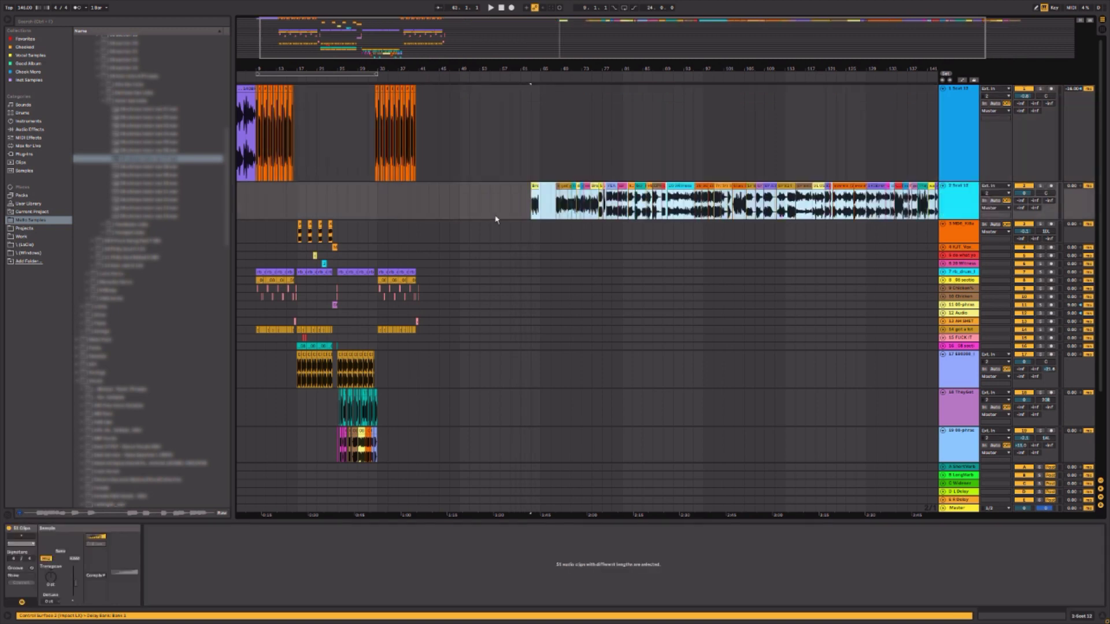
# - Play the arrangement from bar 9 and reduce the first track's height
pyautogui.click(359, 228)
pyautogui.click(370, 209)
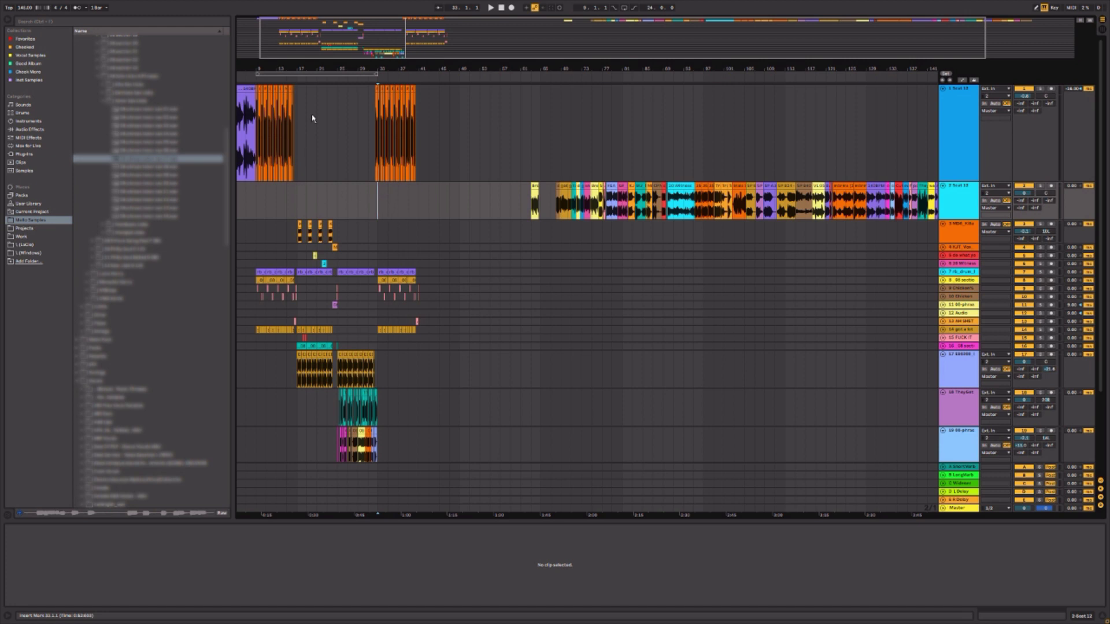
pyautogui.press('+')
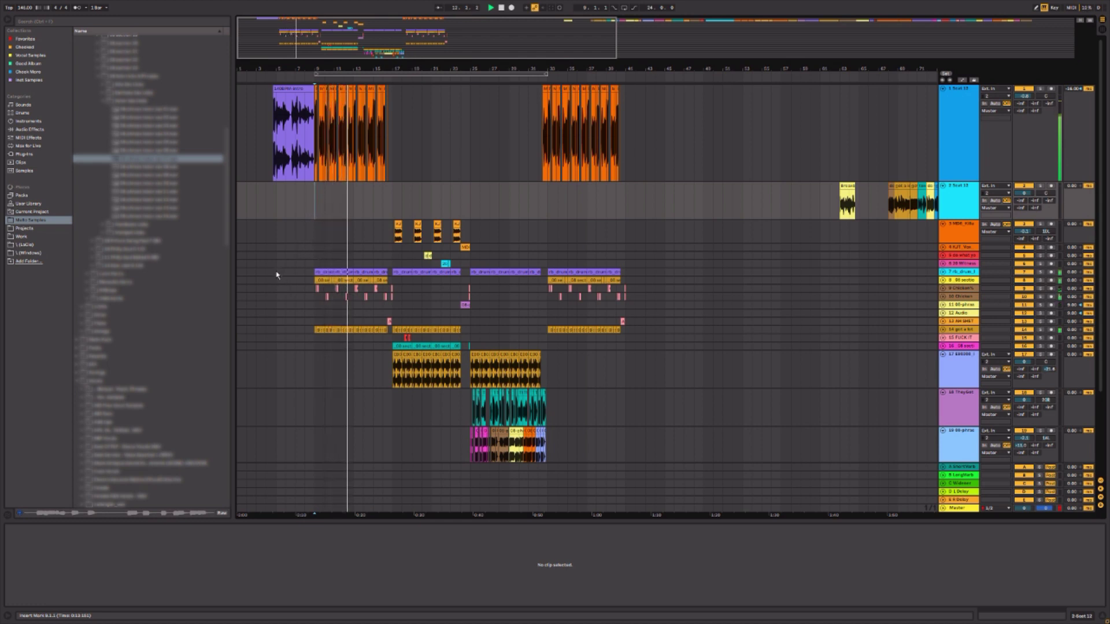
pyautogui.scroll(-2, 729, 227)
pyautogui.moveTo(966, 177); pyautogui.dragTo(977, 88)
pyautogui.scroll(2, 967, 163)
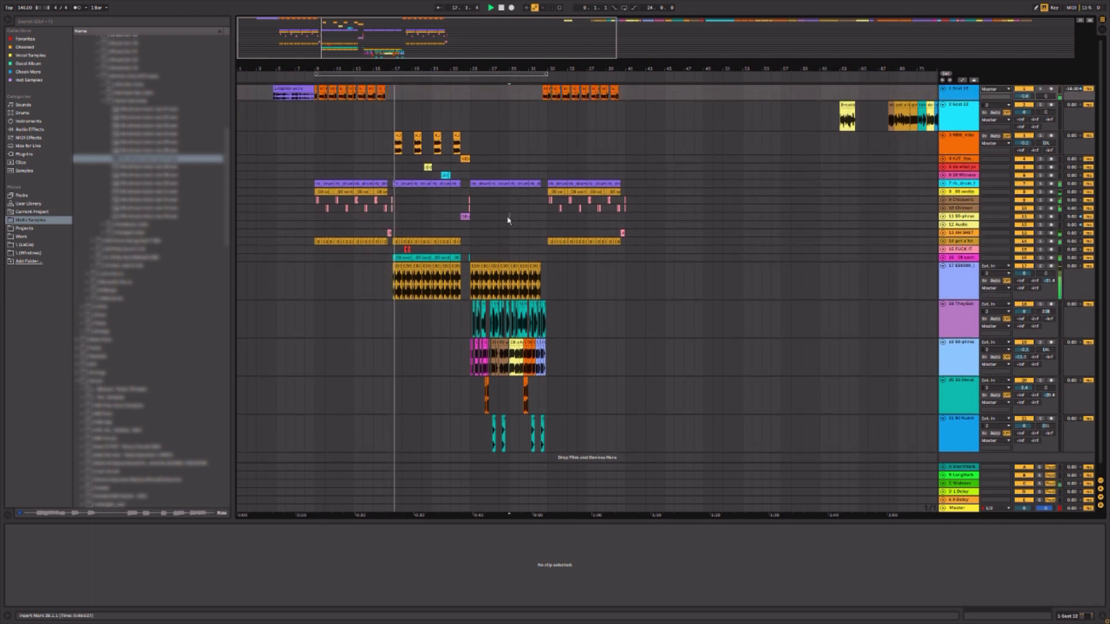
# - Enlarge track 16 with the teal section loops and adjust its volume while the arrangement plays
pyautogui.click(508, 217)
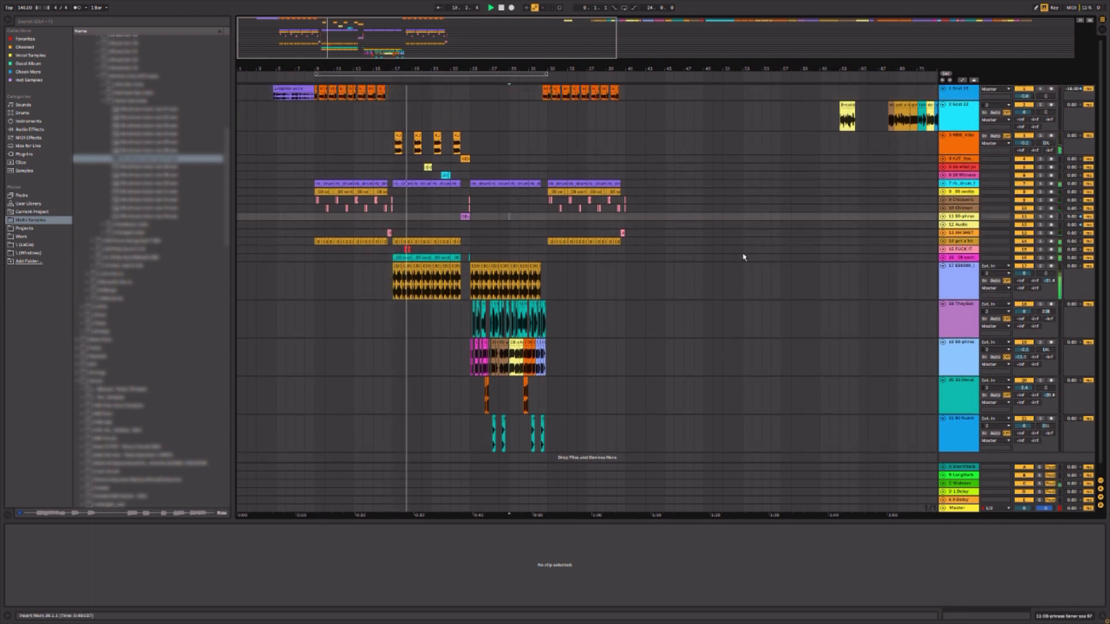
pyautogui.moveTo(972, 262); pyautogui.dragTo(971, 284)
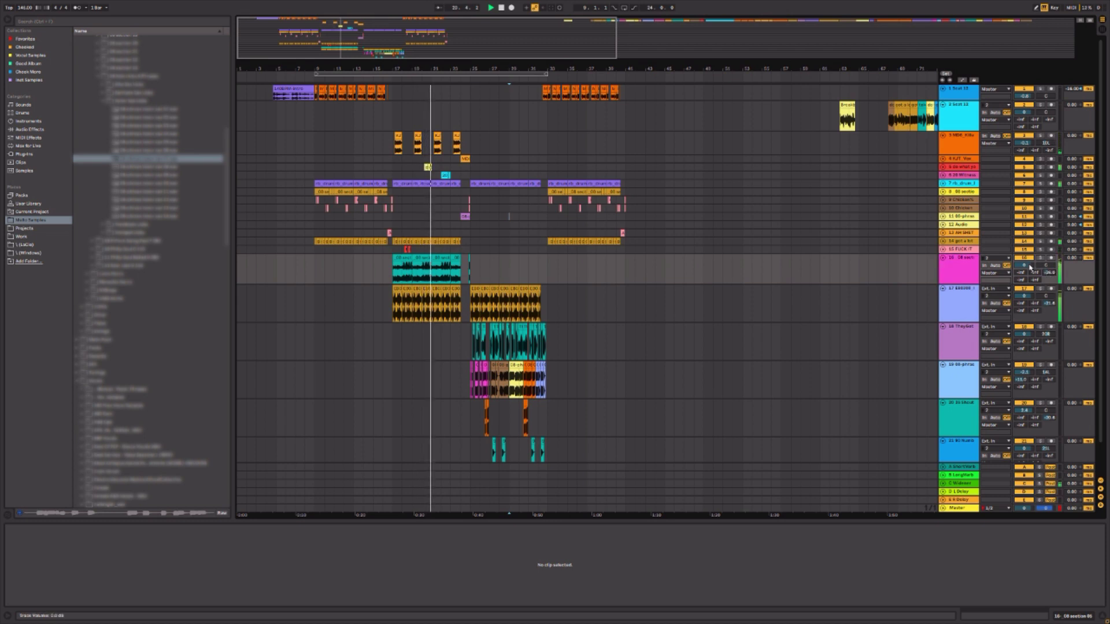
pyautogui.moveTo(1024, 265); pyautogui.dragTo(1022, 261)
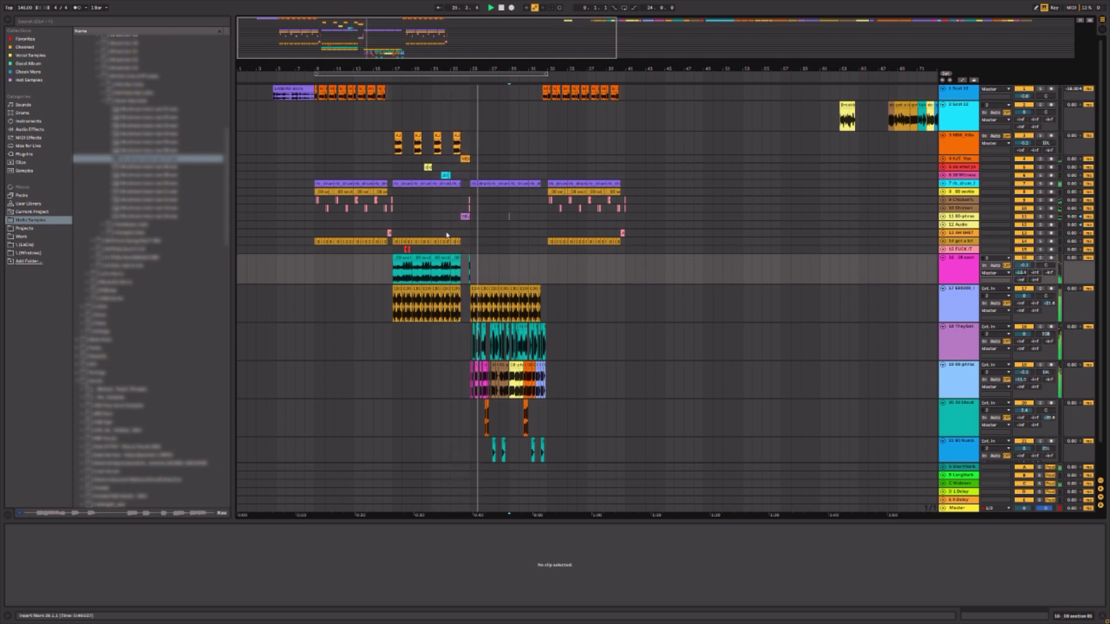
pyautogui.click(461, 225)
pyautogui.scroll(-1, 830, 335)
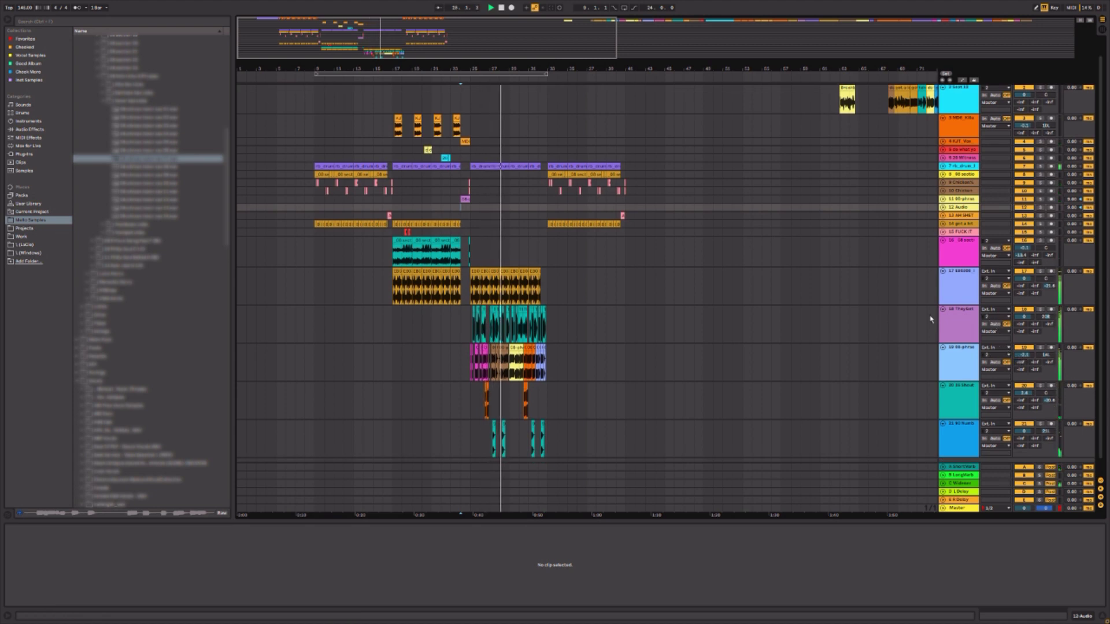
# - Reveal the source sample of track 16's teal section clip in the browser while the arrangement plays
pyautogui.scroll(-1, 450, 332)
pyautogui.click(469, 347)
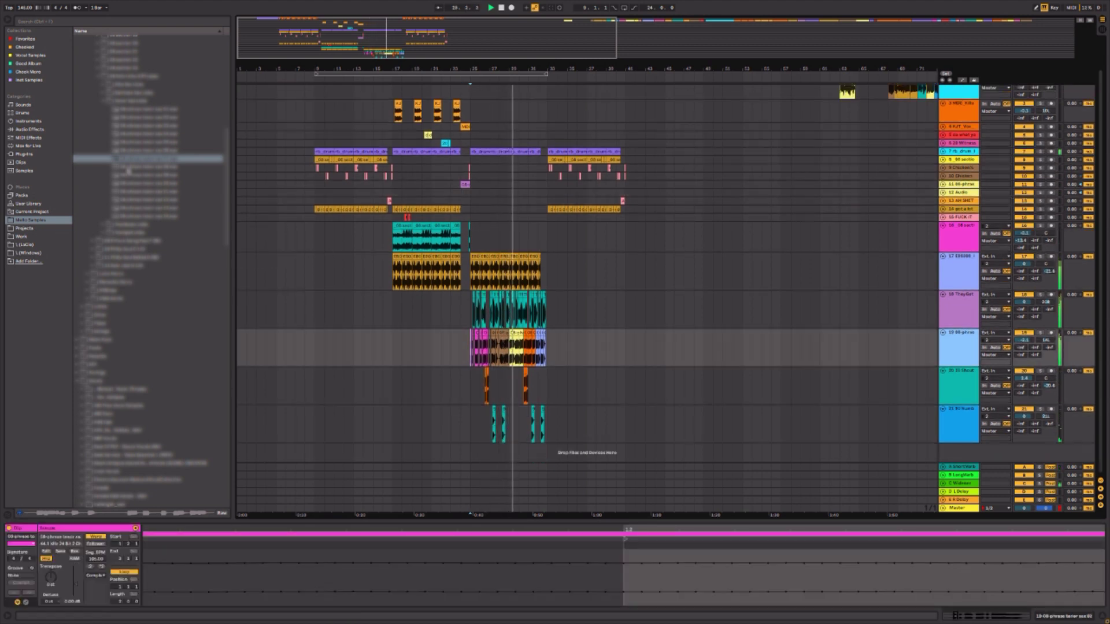
pyautogui.scroll(2, 440, 277)
pyautogui.rightClick(438, 267)
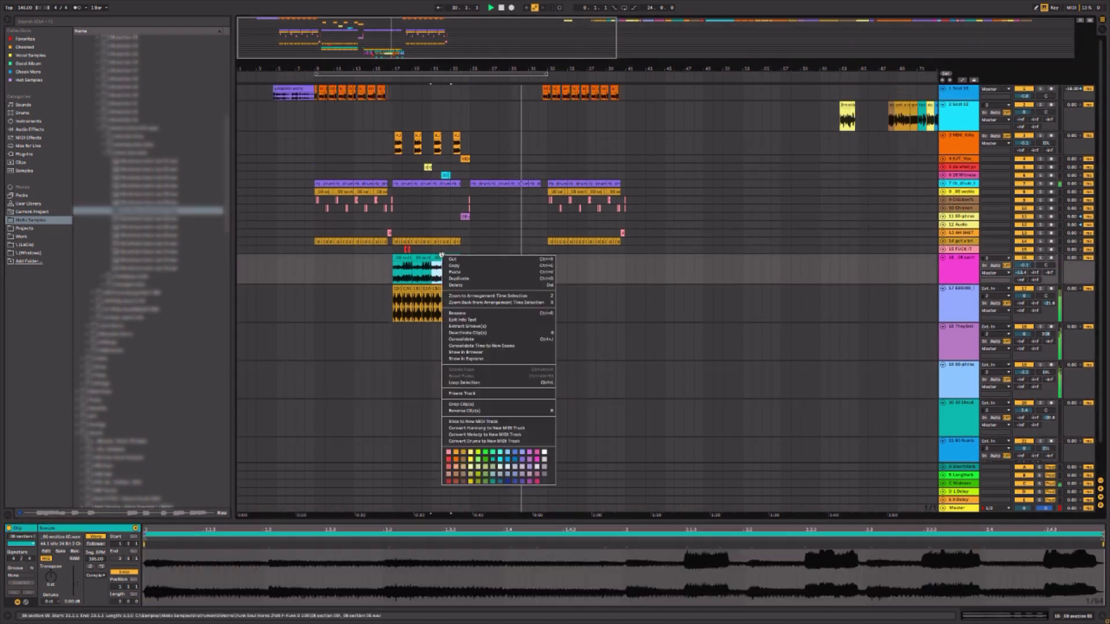
pyautogui.click(463, 342)
pyautogui.scroll(5, 127, 266)
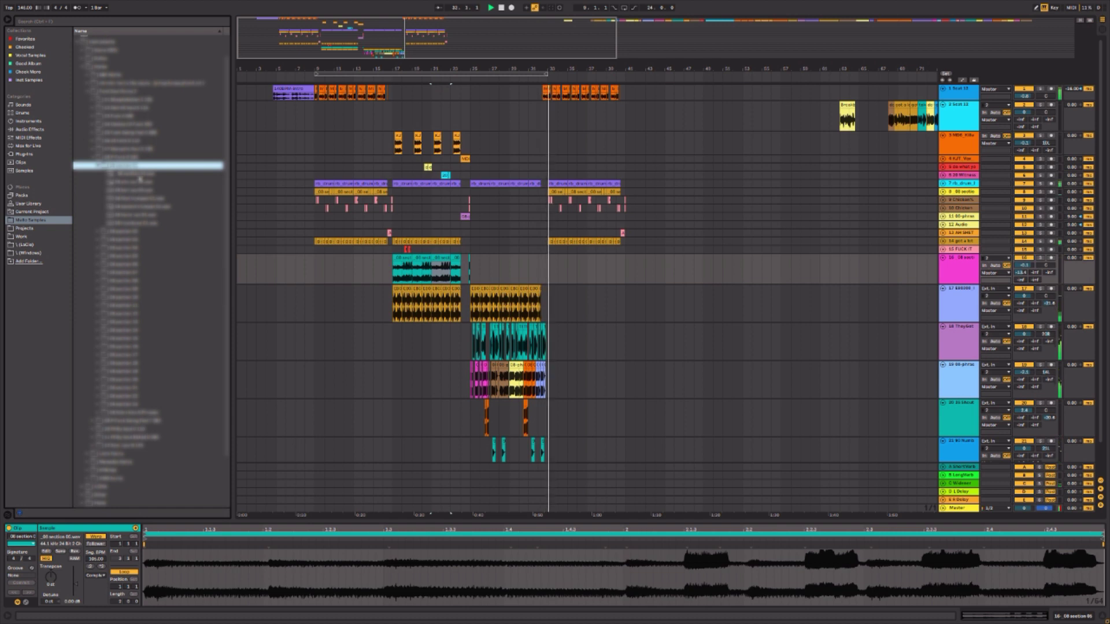
# - Stop playback and audition the neighbouring section samples in the browser
pyautogui.click(140, 183)
pyautogui.press('Up')
pyautogui.press('space')
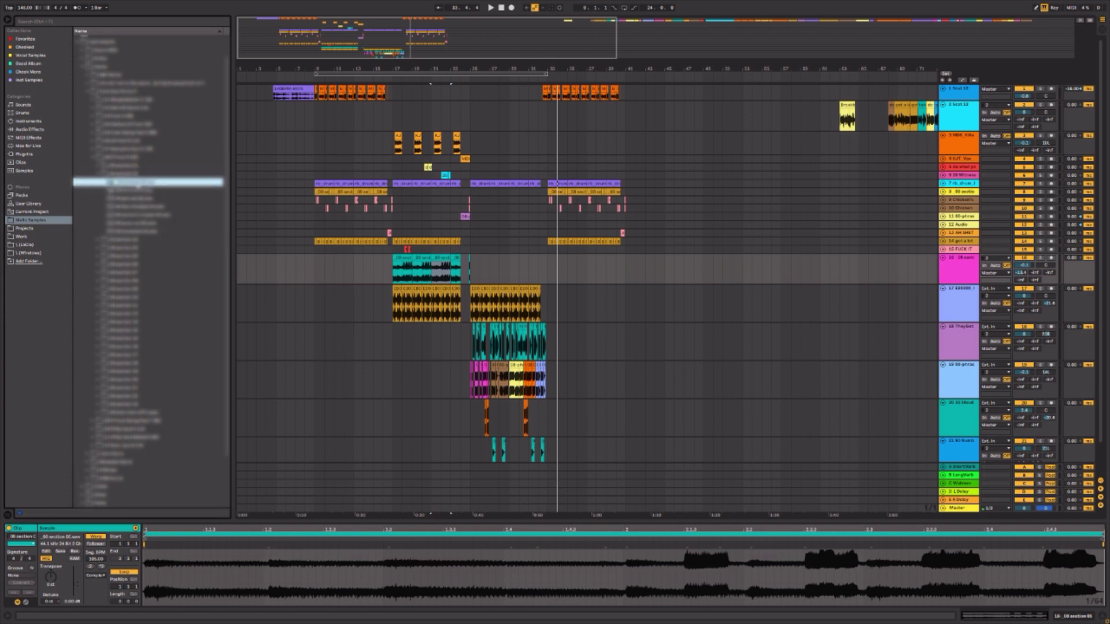
pyautogui.scroll(-1, 144, 203)
pyautogui.click(145, 221)
pyautogui.press('Down')
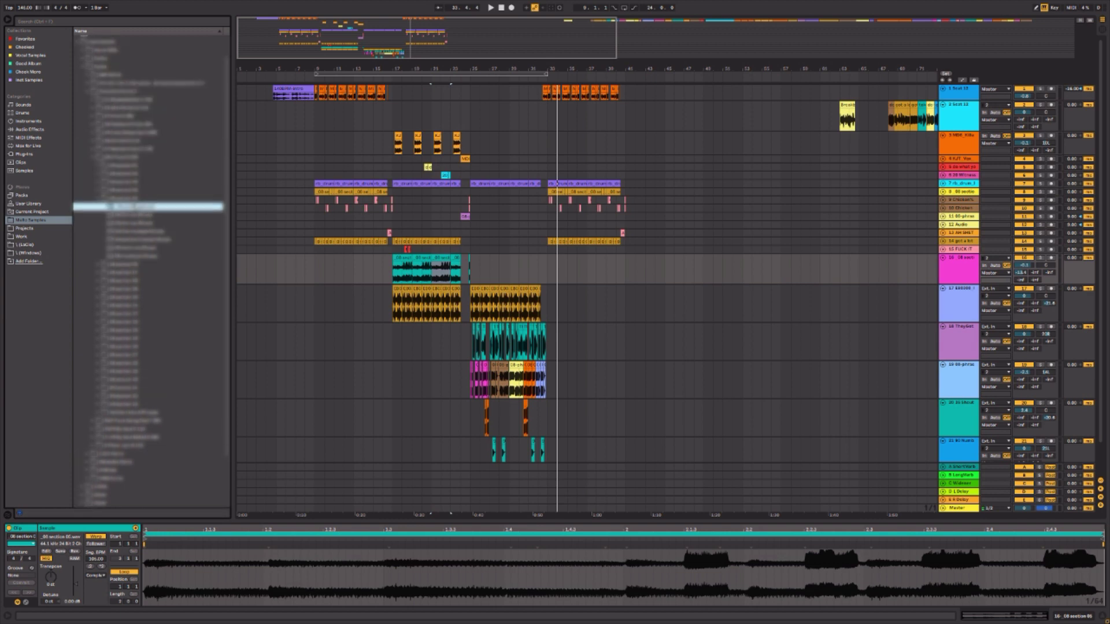
pyautogui.click(135, 182)
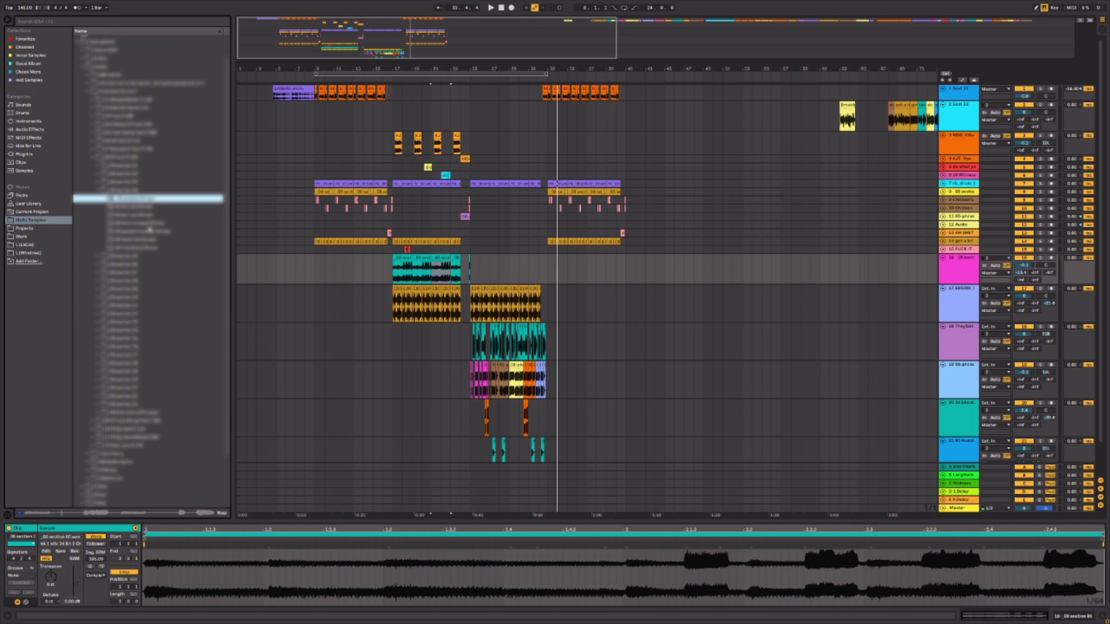
# - Add the chosen section sample at bar 25 on a new track below track 21 and play it
pyautogui.scroll(-2, 491, 347)
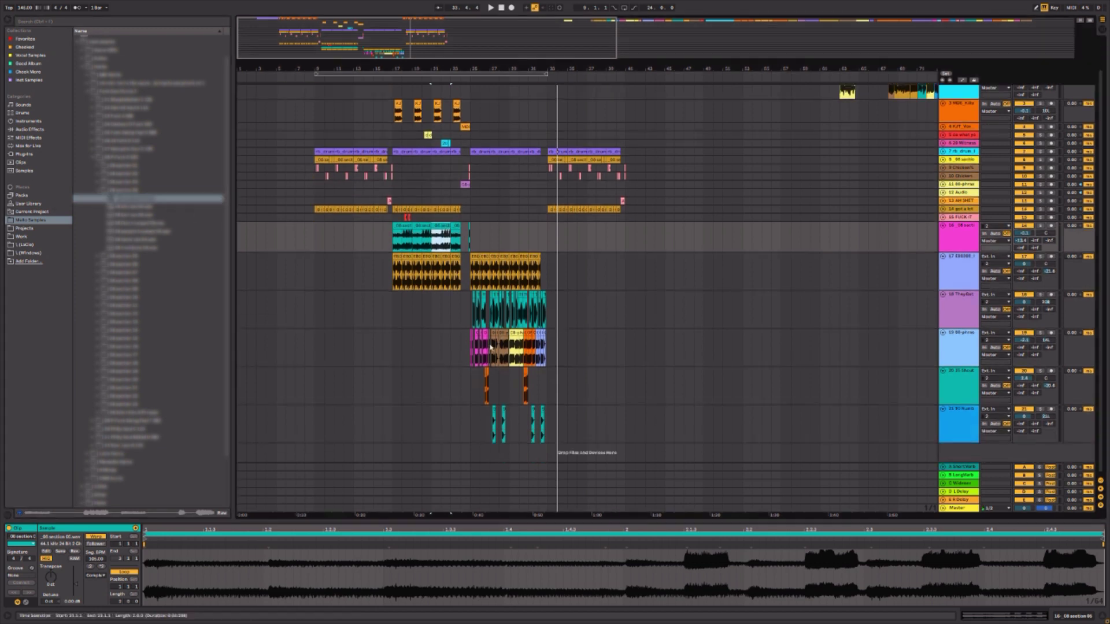
pyautogui.click(440, 420)
pyautogui.moveTo(132, 198); pyautogui.dragTo(469, 453)
pyautogui.press('space')
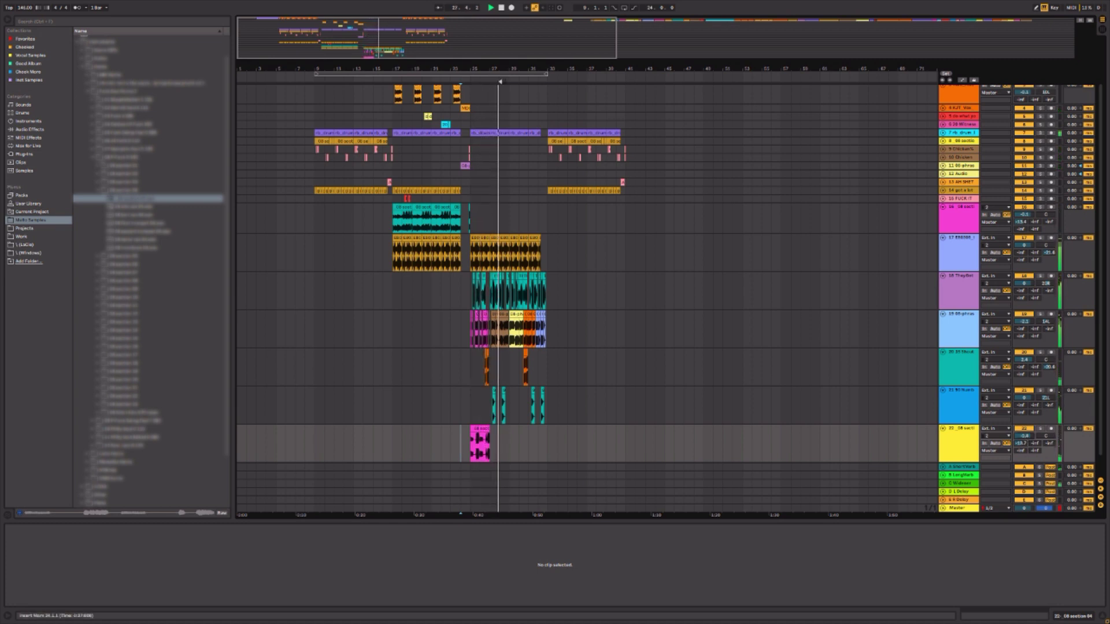
# - Cut the pink section clip on track 22 into short hits at bars 25 and 26, and repeat them up to bar 33
pyautogui.moveTo(499, 68); pyautogui.dragTo(499, 151)
pyautogui.click(409, 429)
pyautogui.press('space')
pyautogui.press('space')
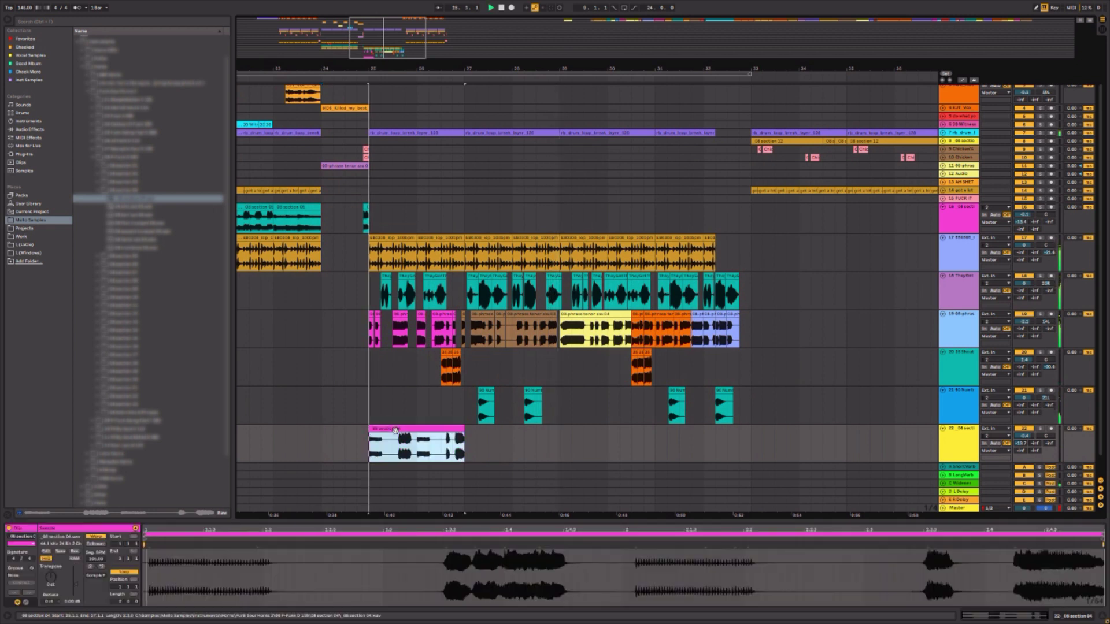
pyautogui.moveTo(393, 445)
pyautogui.mouseDown()
pyautogui.moveTo(464, 444)
pyautogui.moveTo(371, 445)
pyautogui.mouseUp()
pyautogui.press('Delete')
pyautogui.click(446, 444)
pyautogui.press('Delete')
pyautogui.hotkey('ctrl', 'd')
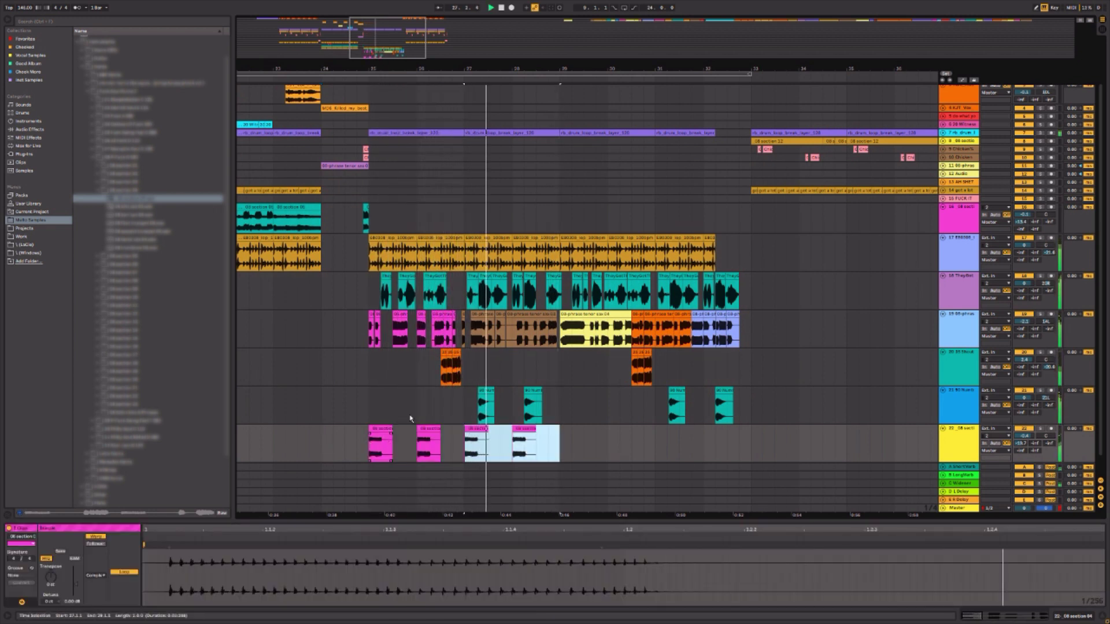
pyautogui.hotkey('ctrl', 'd')
pyautogui.hotkey('ctrl', 'd')
# - Raise the volume of track 22 with the pink section chops
pyautogui.click(548, 440)
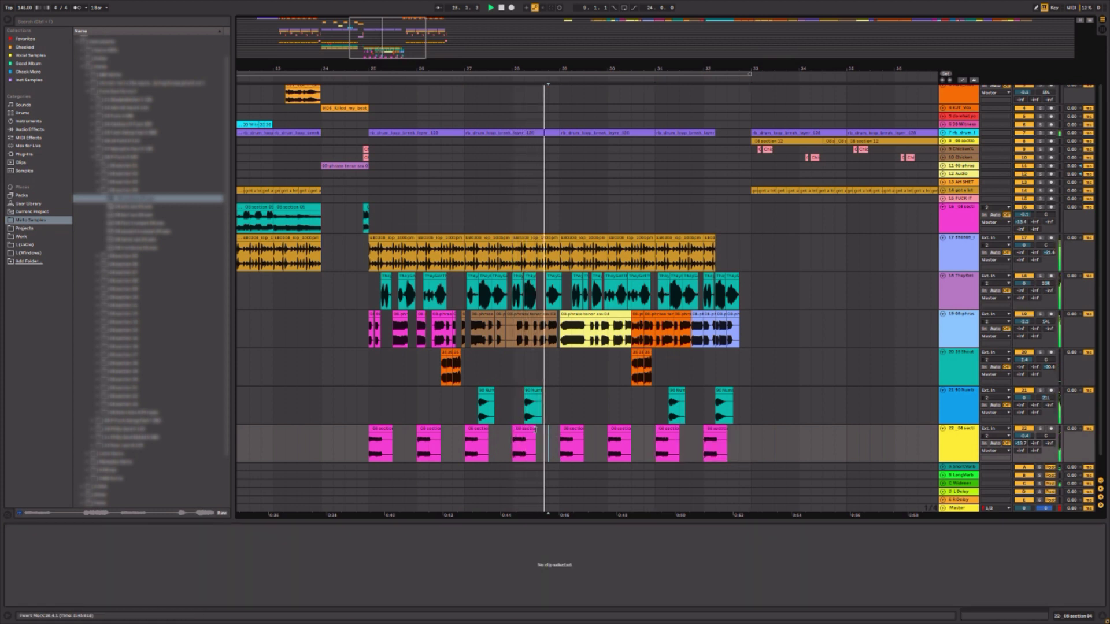
pyautogui.click(525, 429)
pyautogui.moveTo(1025, 436); pyautogui.dragTo(1025, 424)
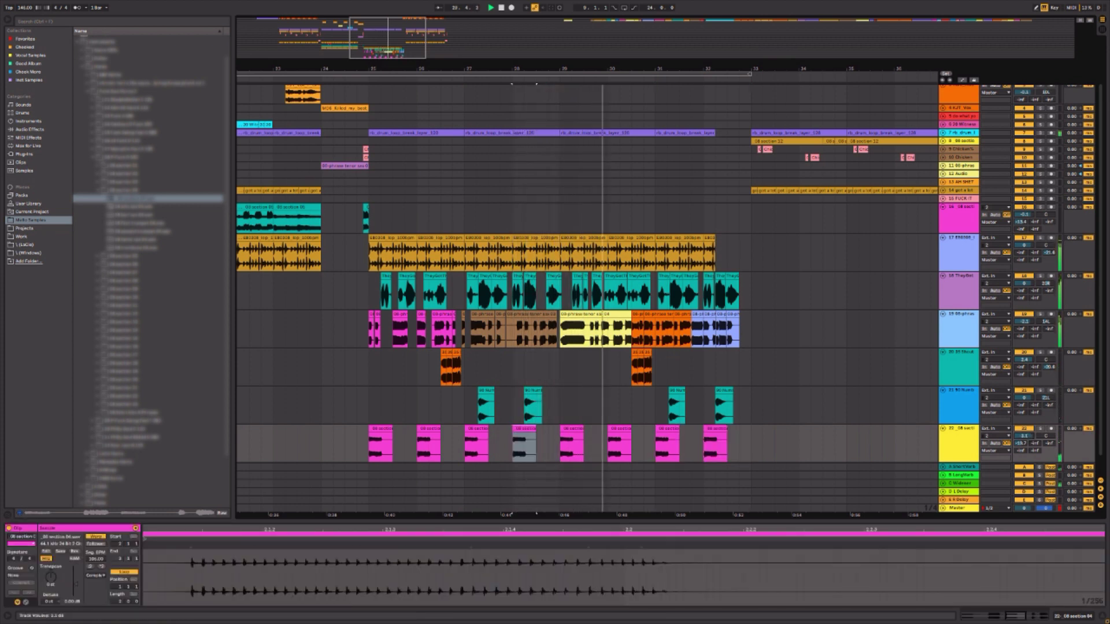
# - Paste a copy of the first pink chop partway through bar 25 on track 22 and shorten its end
pyautogui.click(389, 429)
pyautogui.hotkey('ctrl', 'c')
pyautogui.click(382, 443)
pyautogui.hotkey('ctrl', 'v')
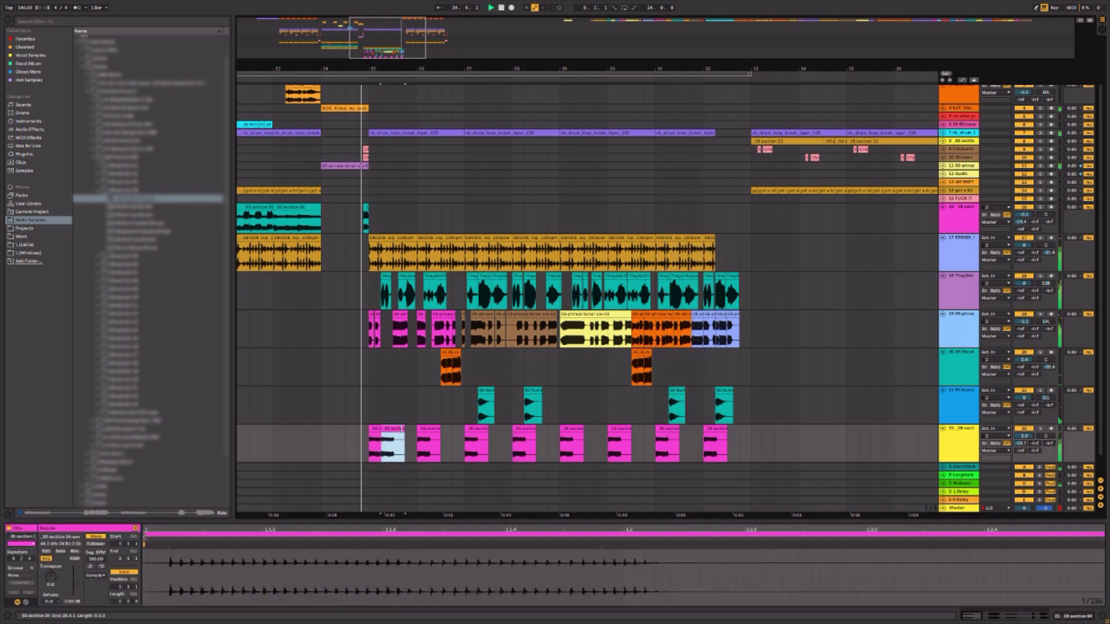
pyautogui.moveTo(405, 431); pyautogui.dragTo(387, 431)
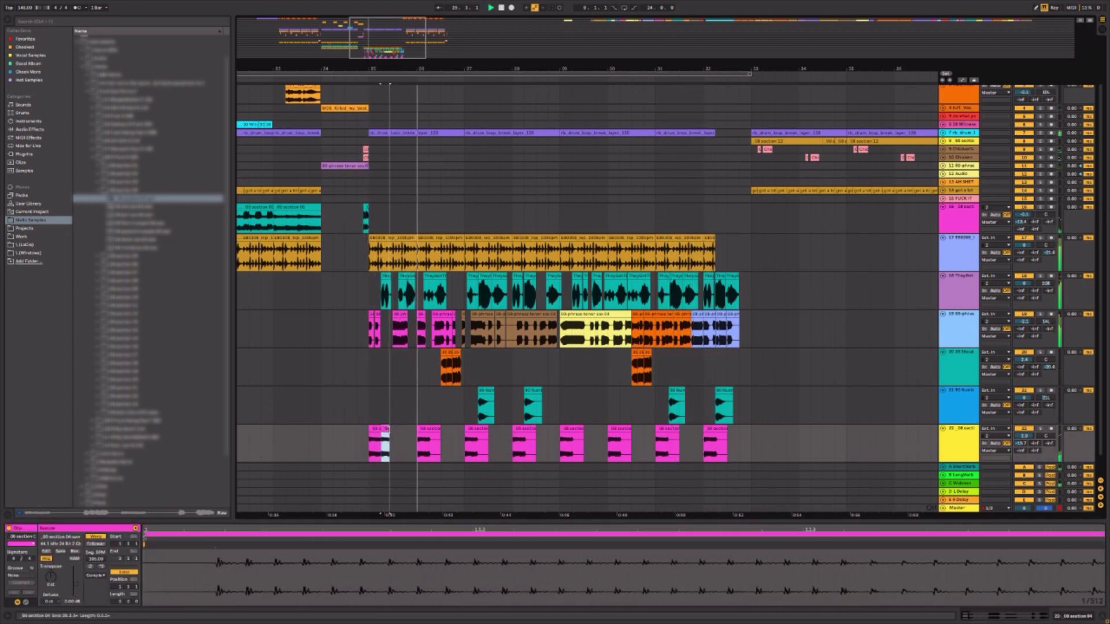
# - Repeat the edited two-bar pink pattern from bar 25 through to bar 33 on track 22
pyautogui.moveTo(468, 443); pyautogui.dragTo(370, 442)
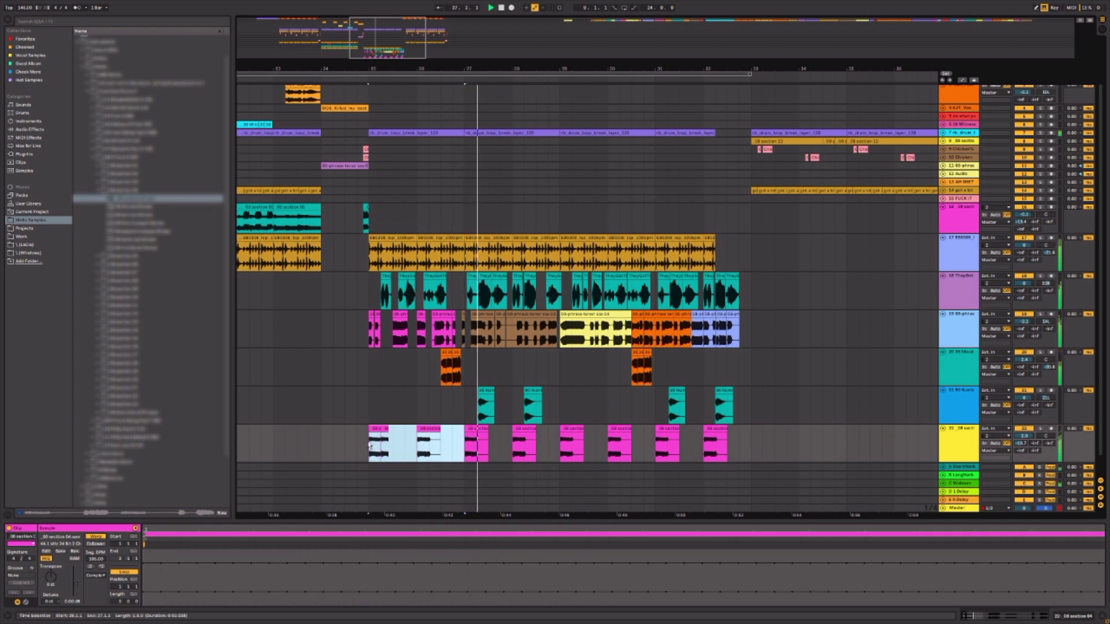
pyautogui.hotkey('ctrl', 'd')
pyautogui.hotkey('ctrl', 'd')
pyautogui.hotkey('ctrl', 'd')
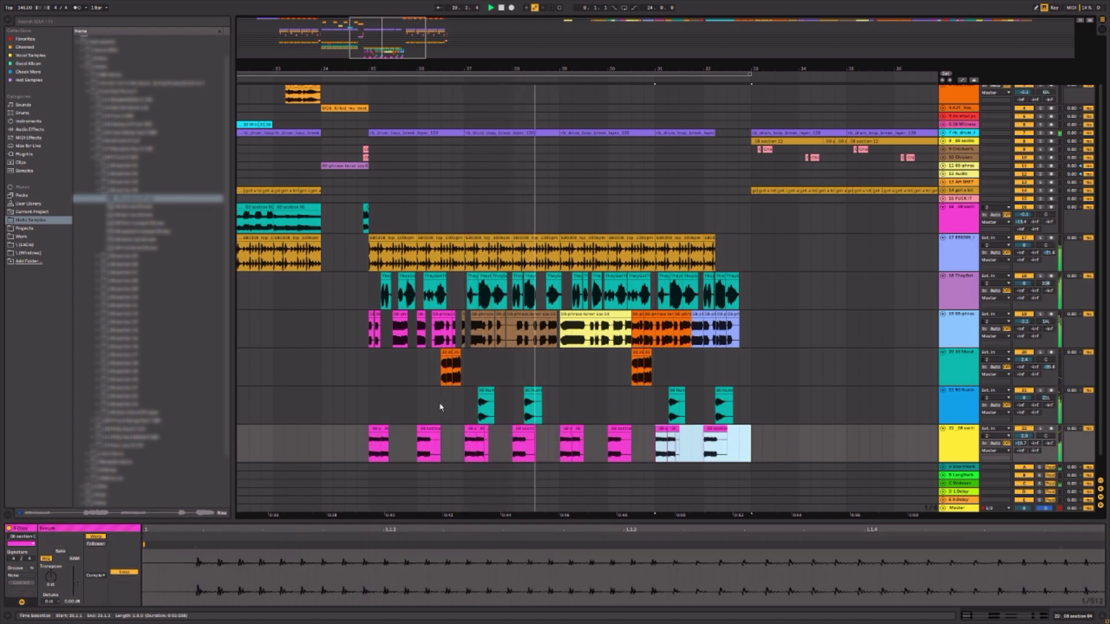
# - Duplicate the pink chop at bar 28 to fill the gap before bar 29 on track 22
pyautogui.click(524, 442)
pyautogui.hotkey('ctrl', 'd')
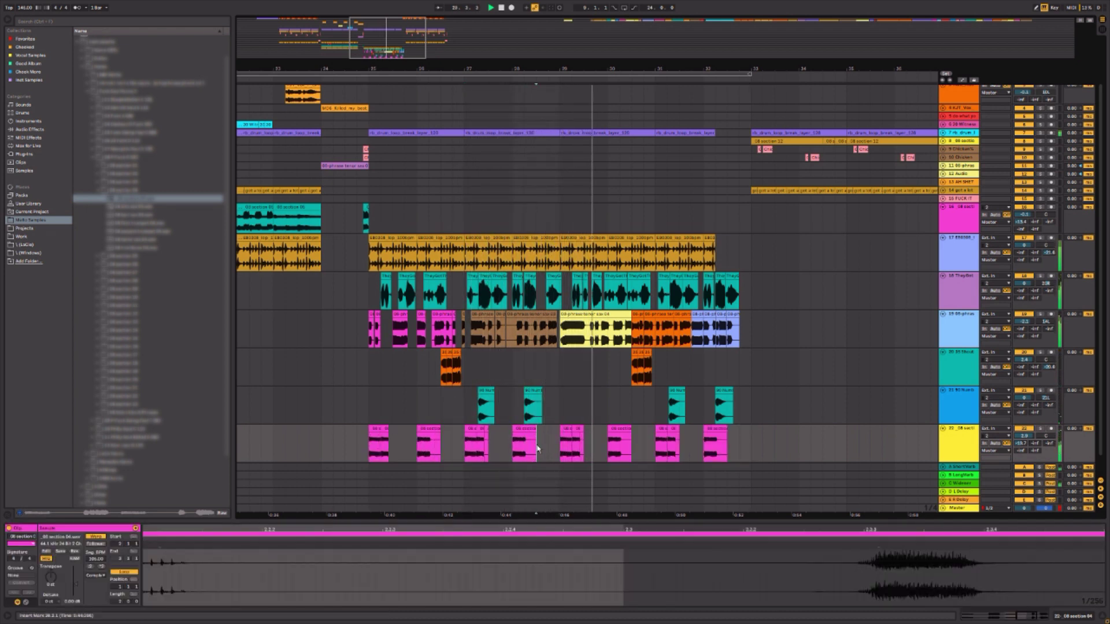
pyautogui.click(727, 456)
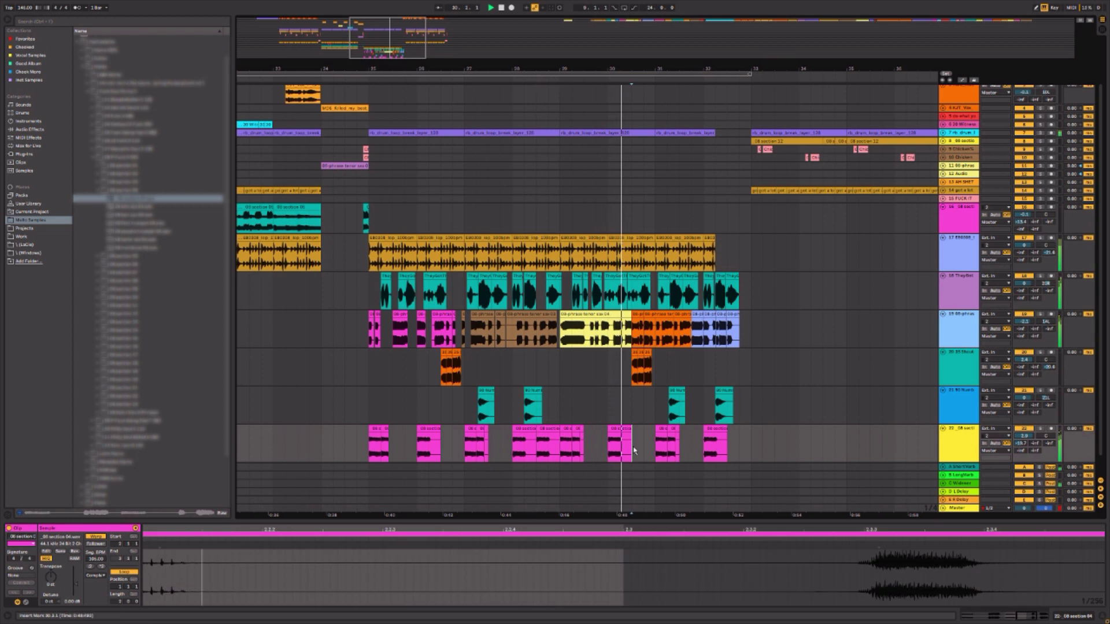
pyautogui.click(715, 448)
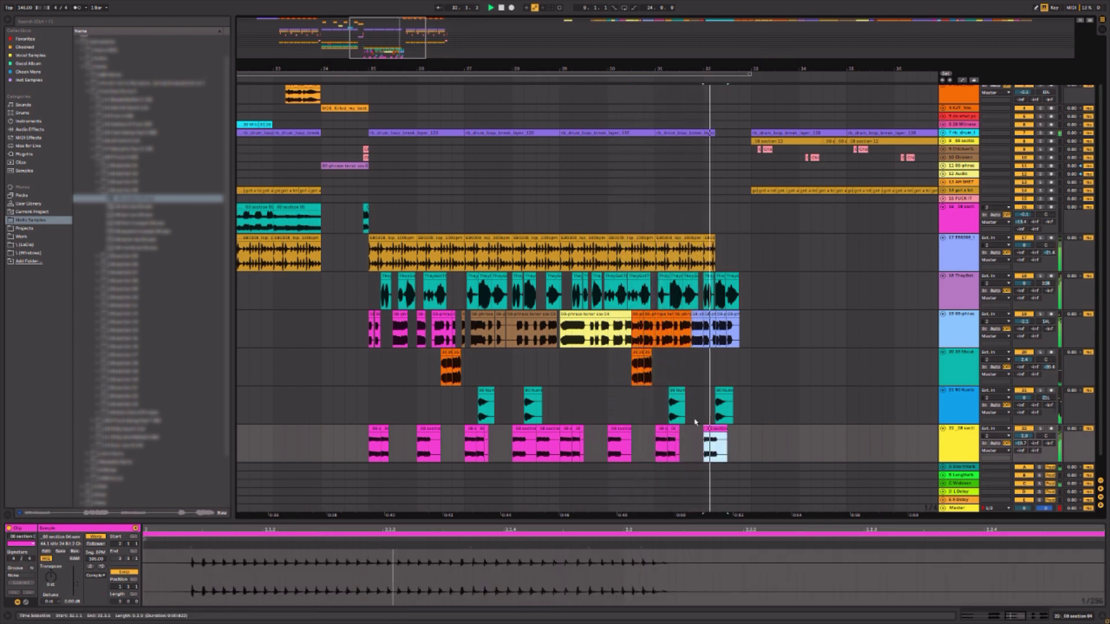
# - Adjust track 22's send to the Widener return while playing the arrangement from bar 24
pyautogui.click(322, 445)
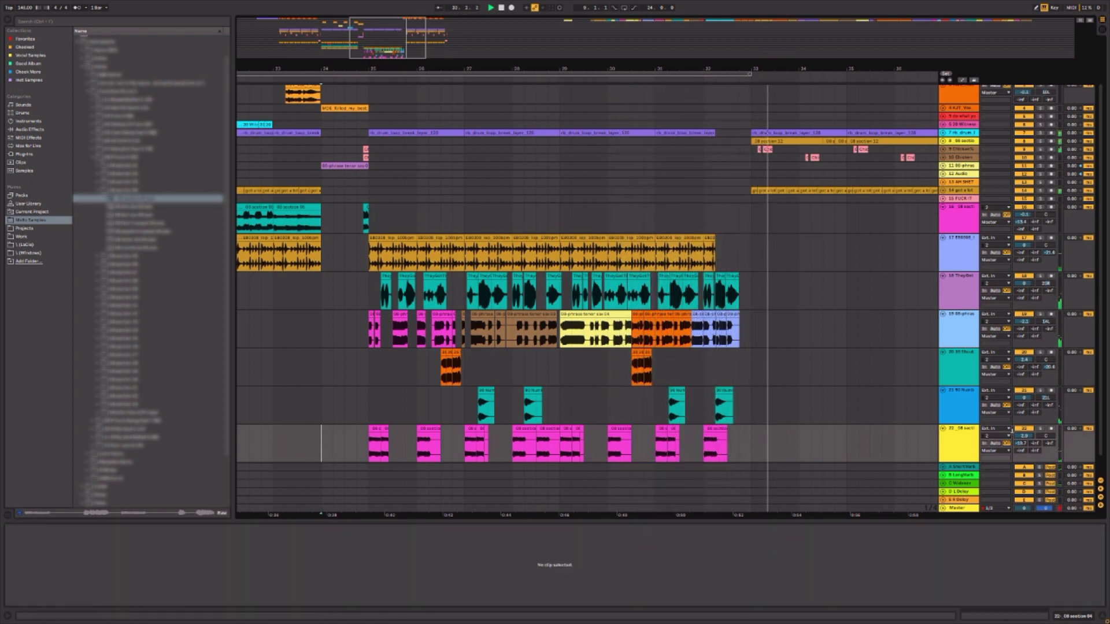
pyautogui.moveTo(1048, 443); pyautogui.dragTo(1049, 382)
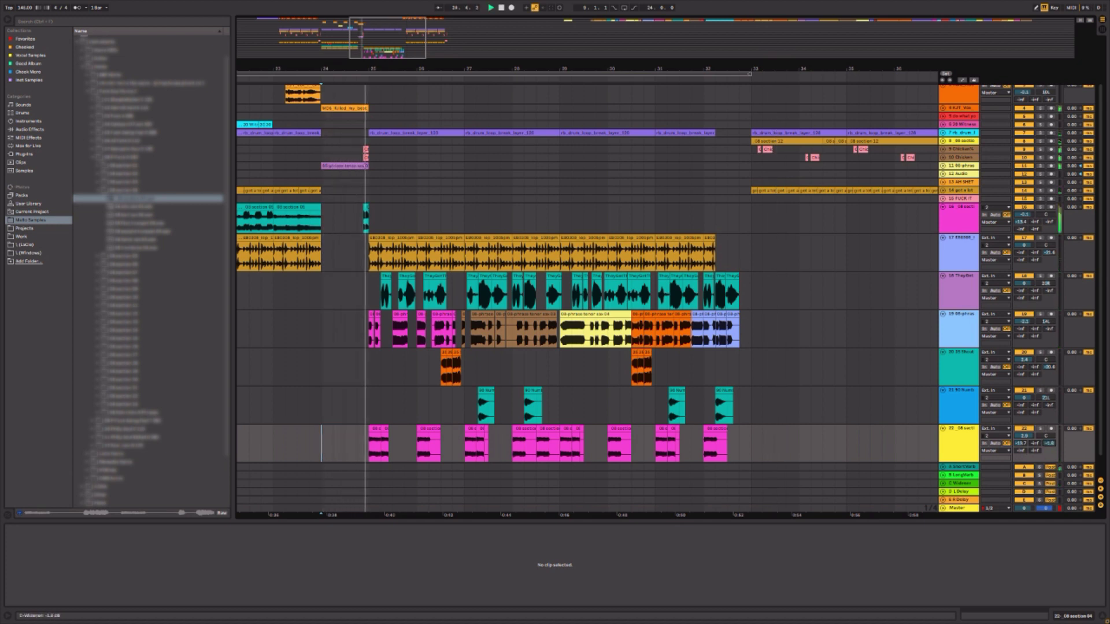
pyautogui.moveTo(1049, 444); pyautogui.dragTo(1044, 436)
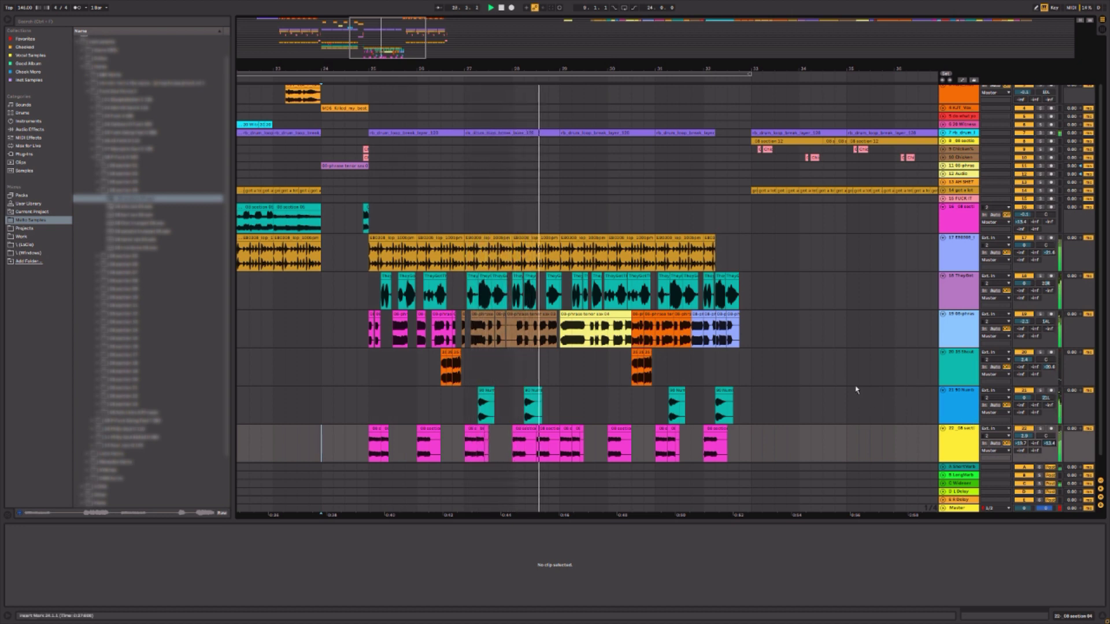
pyautogui.moveTo(754, 434); pyautogui.dragTo(347, 444)
pyautogui.scroll(-1, 198, 346)
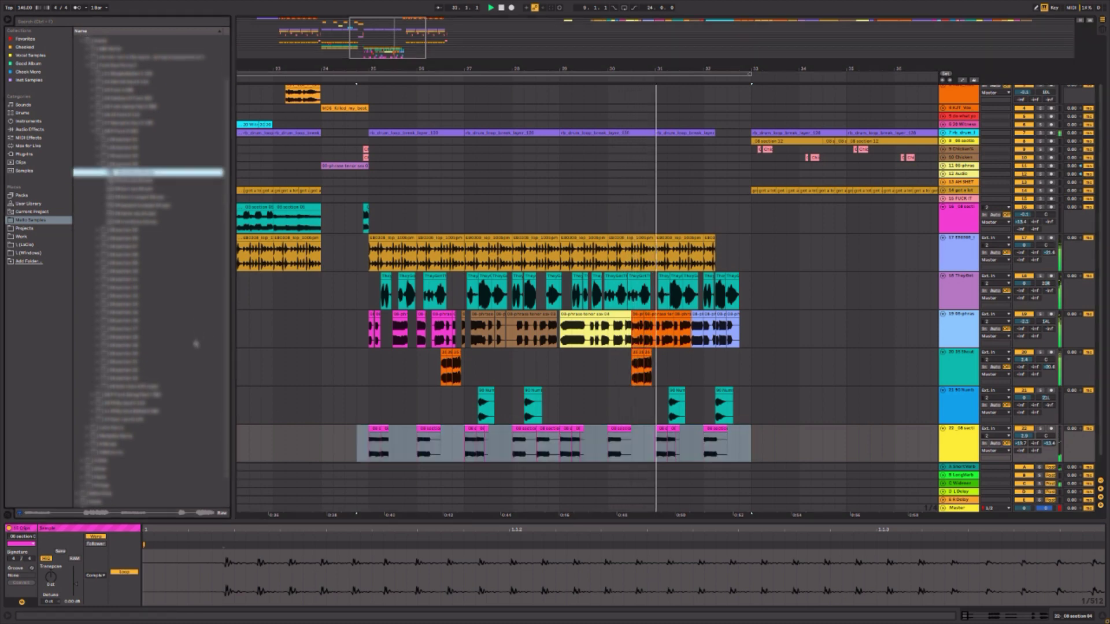
pyautogui.click(322, 439)
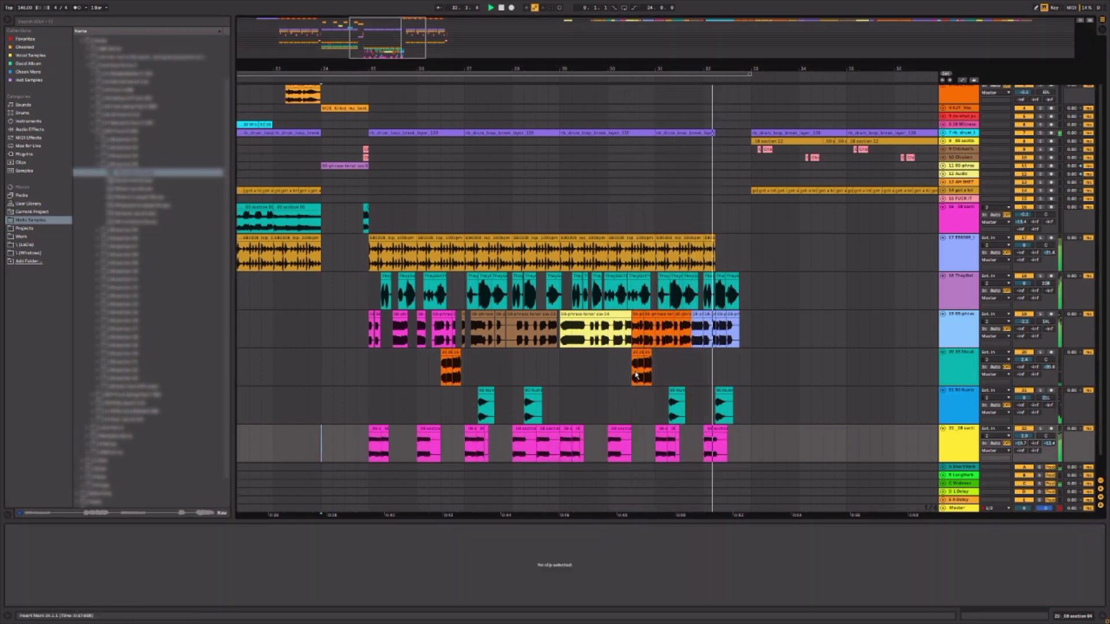
# - Rearrange the orange shout near bar 30 on track 20 into short chops between bars 29 and 31, and play them
pyautogui.click(524, 371)
pyautogui.press('space')
pyautogui.press('space')
pyautogui.moveTo(634, 354)
pyautogui.mouseDown()
pyautogui.moveTo(586, 355)
pyautogui.moveTo(635, 356)
pyautogui.moveTo(623, 358)
pyautogui.mouseUp()
pyautogui.click(553, 373)
pyautogui.press('space')
pyautogui.press('space')
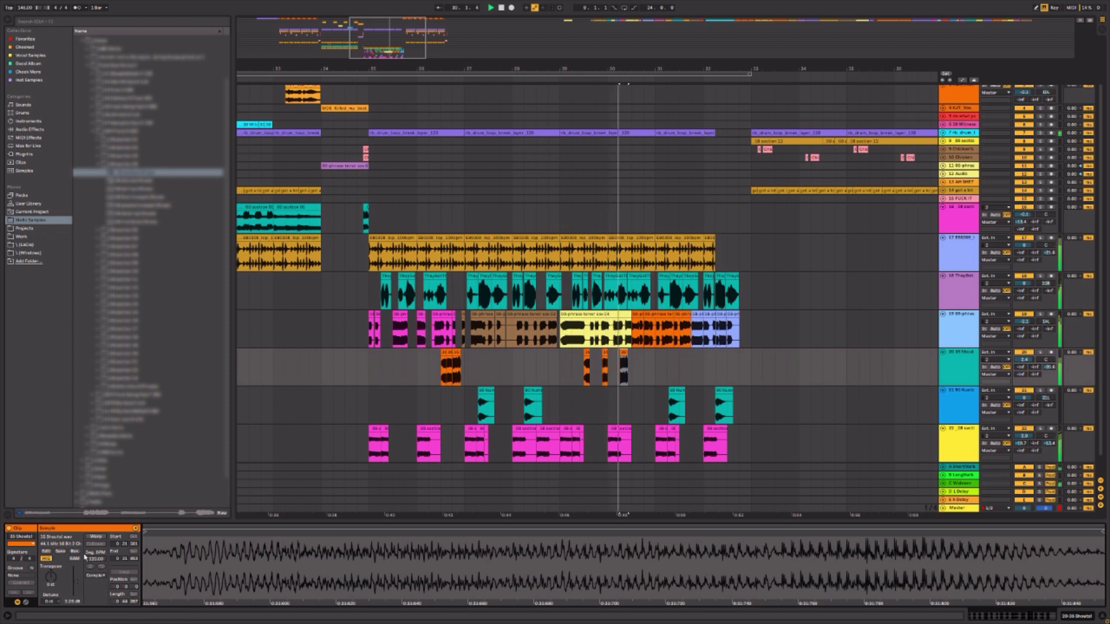
# - Warp the last orange shout chop in Complex Pro mode and lengthen it to just past bar 31
pyautogui.click(96, 538)
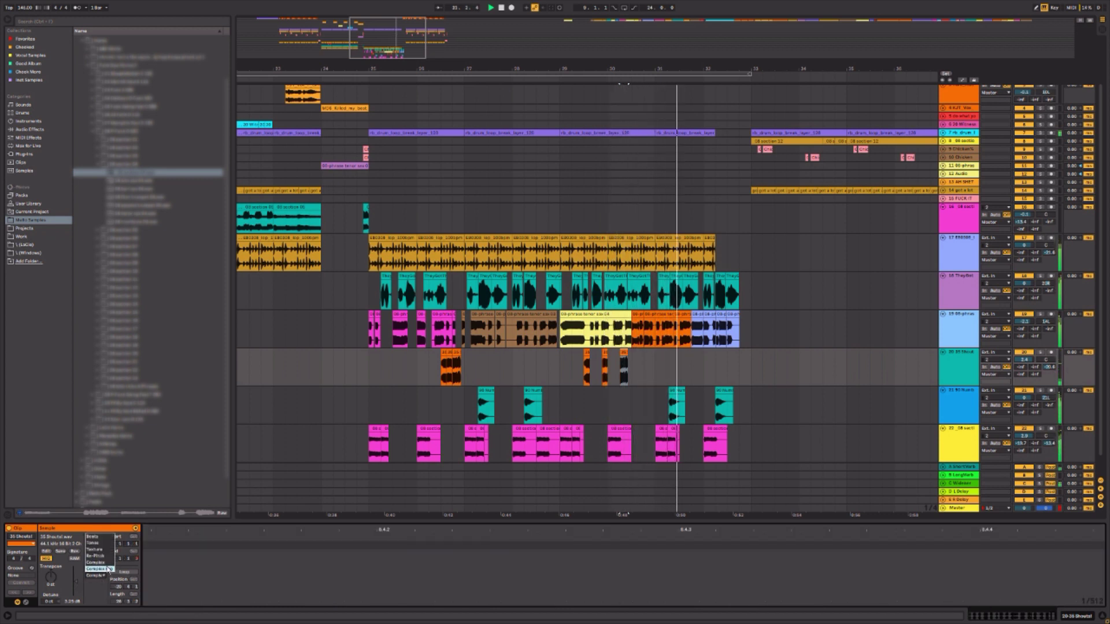
pyautogui.moveTo(624, 353); pyautogui.dragTo(676, 353)
pyautogui.hotkey('ctrl', 'z')
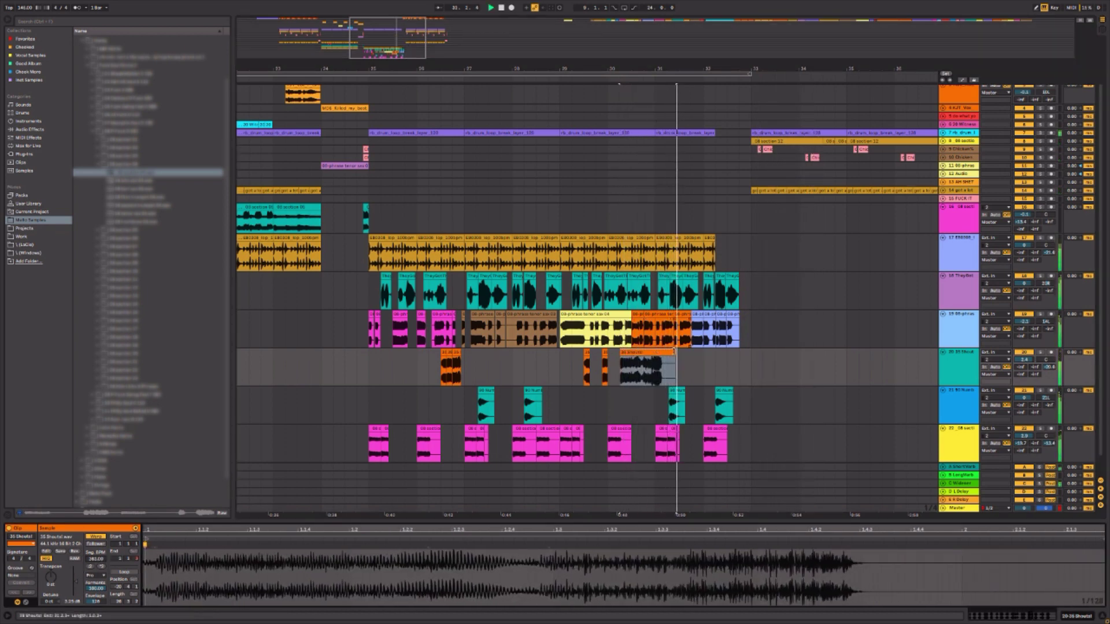
pyautogui.moveTo(676, 354)
pyautogui.mouseDown()
pyautogui.moveTo(656, 356)
pyautogui.moveTo(665, 359)
pyautogui.mouseUp()
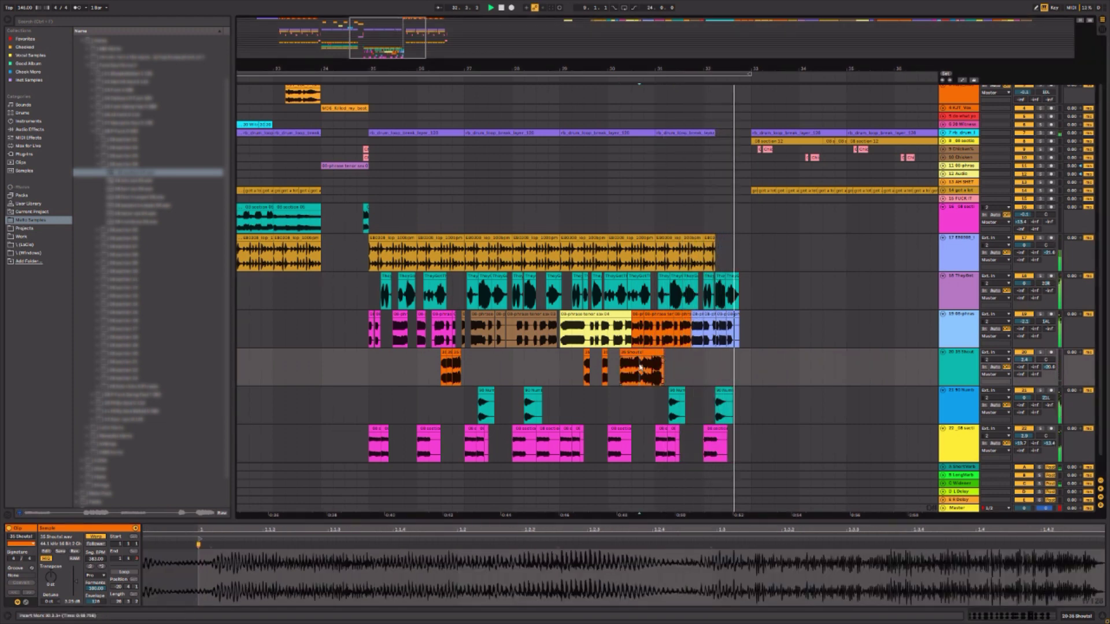
# - Shorten the lengthened orange shout clip and place copies of it shortly after bars 31 and 32 on track 20
pyautogui.click(544, 367)
pyautogui.moveTo(659, 352)
pyautogui.mouseDown()
pyautogui.moveTo(769, 354)
pyautogui.moveTo(736, 354)
pyautogui.mouseUp()
pyautogui.hotkey('ctrl', 'c')
pyautogui.click(717, 361)
pyautogui.hotkey('ctrl', 'v')
pyautogui.click(692, 375)
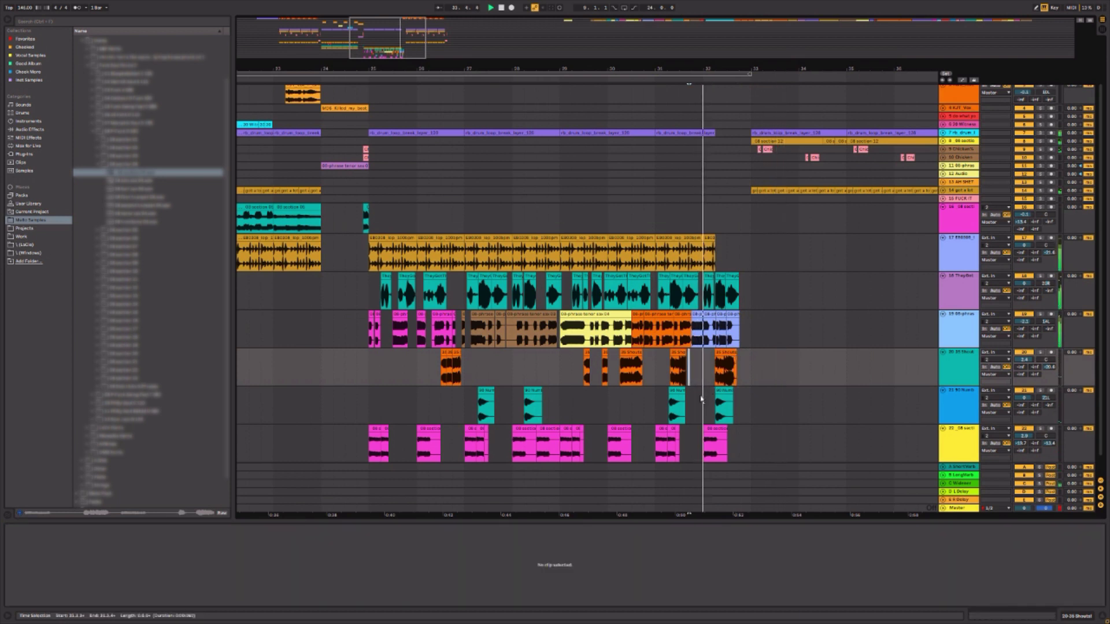
# - Play track 20 from bar 29 and delete the orange shout copy after bar 32
pyautogui.moveTo(557, 363); pyautogui.dragTo(567, 362)
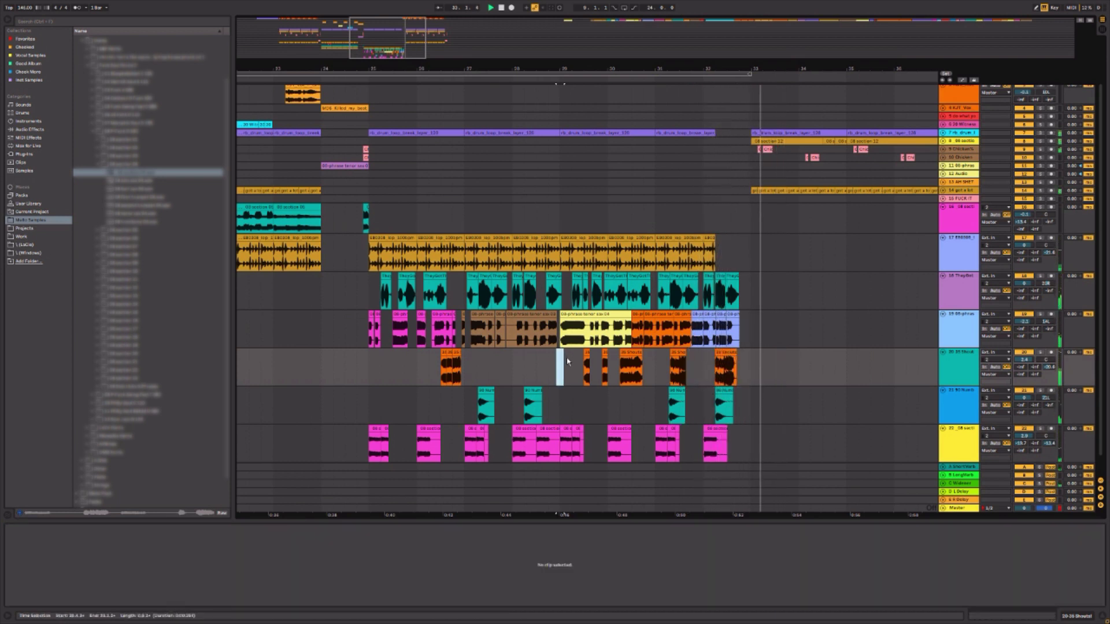
pyautogui.click(726, 362)
pyautogui.moveTo(699, 366); pyautogui.dragTo(779, 368)
pyautogui.press('Delete')
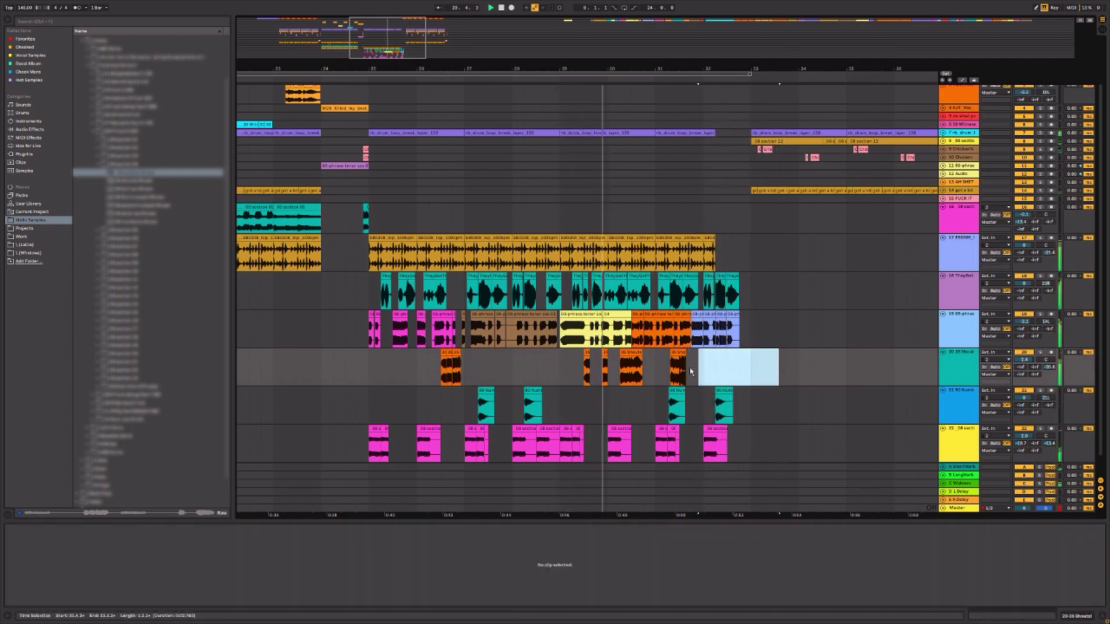
pyautogui.click(682, 351)
pyautogui.moveTo(682, 351)
pyautogui.mouseDown()
pyautogui.moveTo(665, 352)
pyautogui.moveTo(685, 356)
pyautogui.mouseUp()
pyautogui.hotkey('ctrl', 'z')
pyautogui.hotkey('ctrl', 'z')
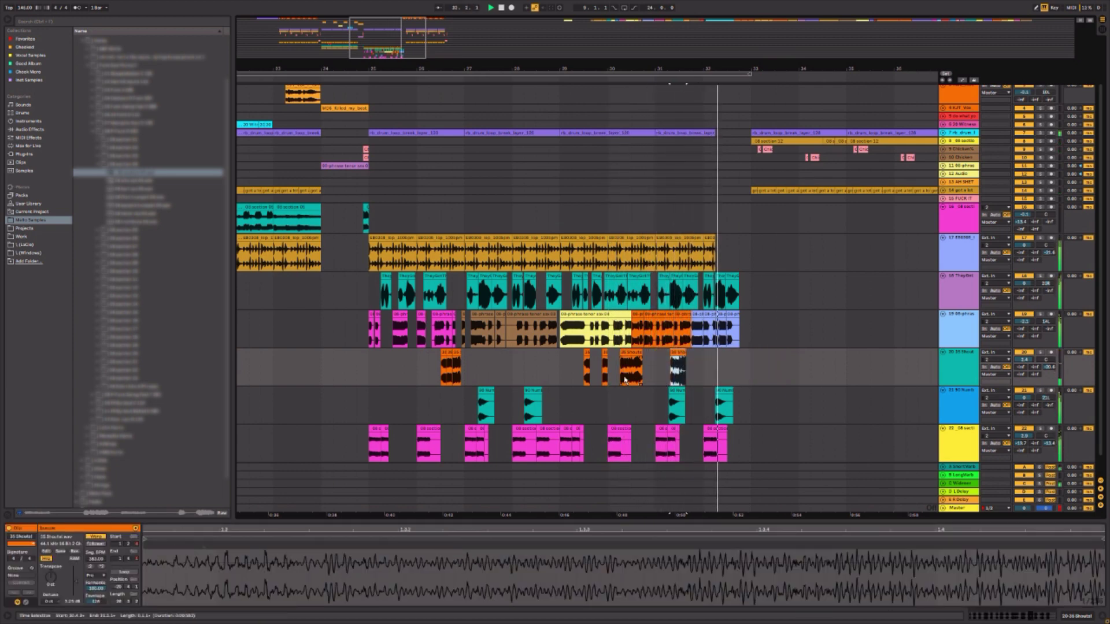
# - Play the arrangement from around bar 29 to check the orange shout clips
pyautogui.click(580, 361)
pyautogui.press('space')
pyautogui.press('space')
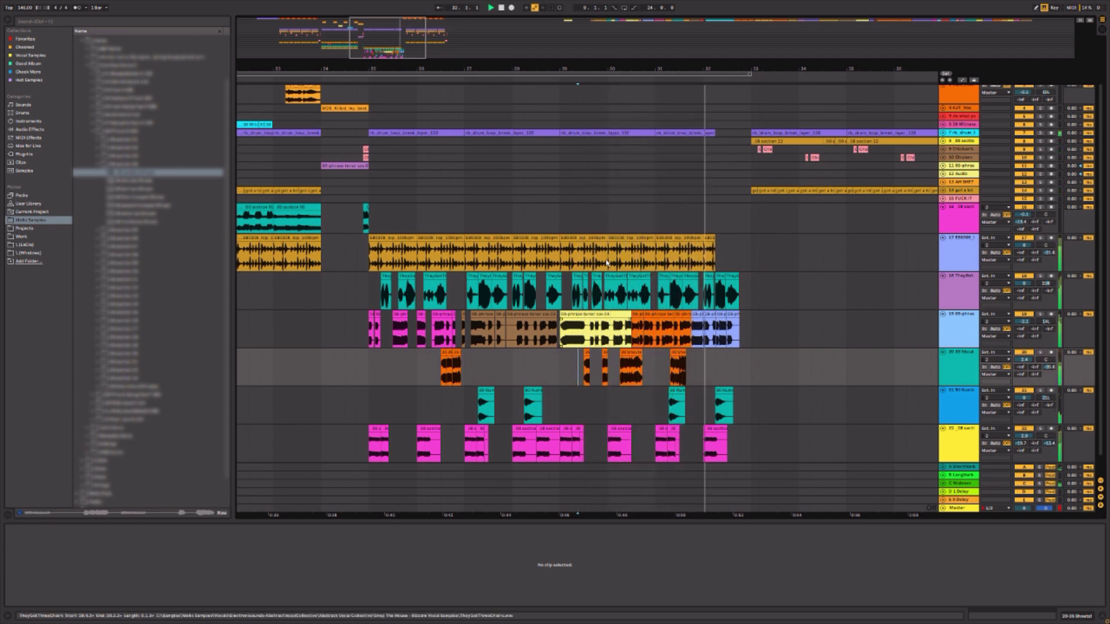
# - Duplicate a thin slice at the end of the orange shout clip after bar 31 and play from just before it
pyautogui.moveTo(688, 368); pyautogui.dragTo(685, 368)
pyautogui.hotkey('ctrl', 'd')
pyautogui.hotkey('ctrl', 'd')
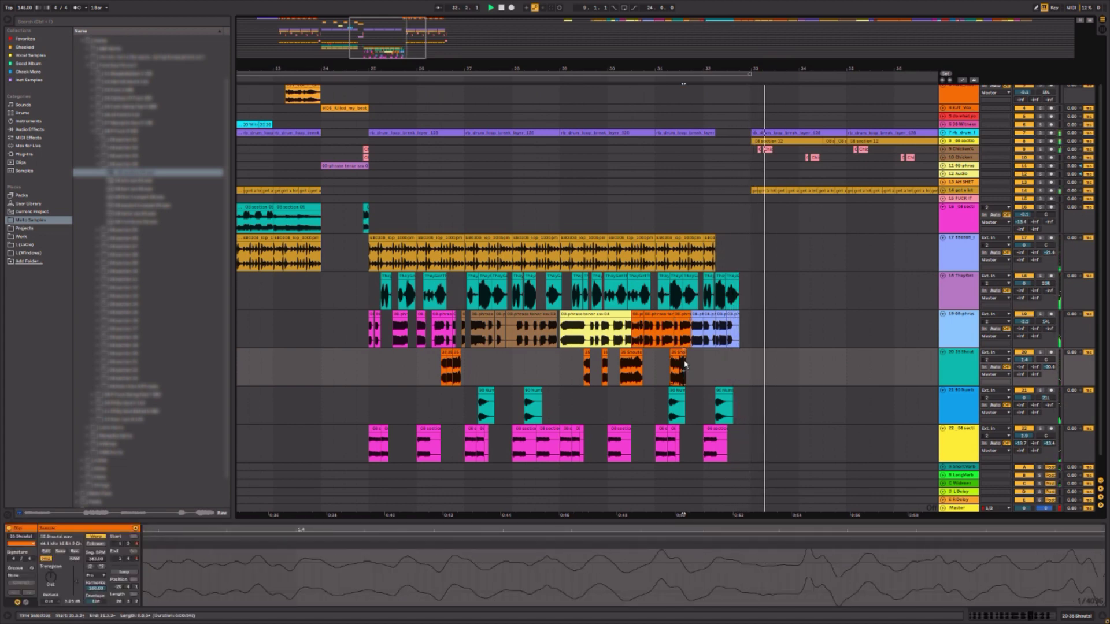
pyautogui.click(664, 367)
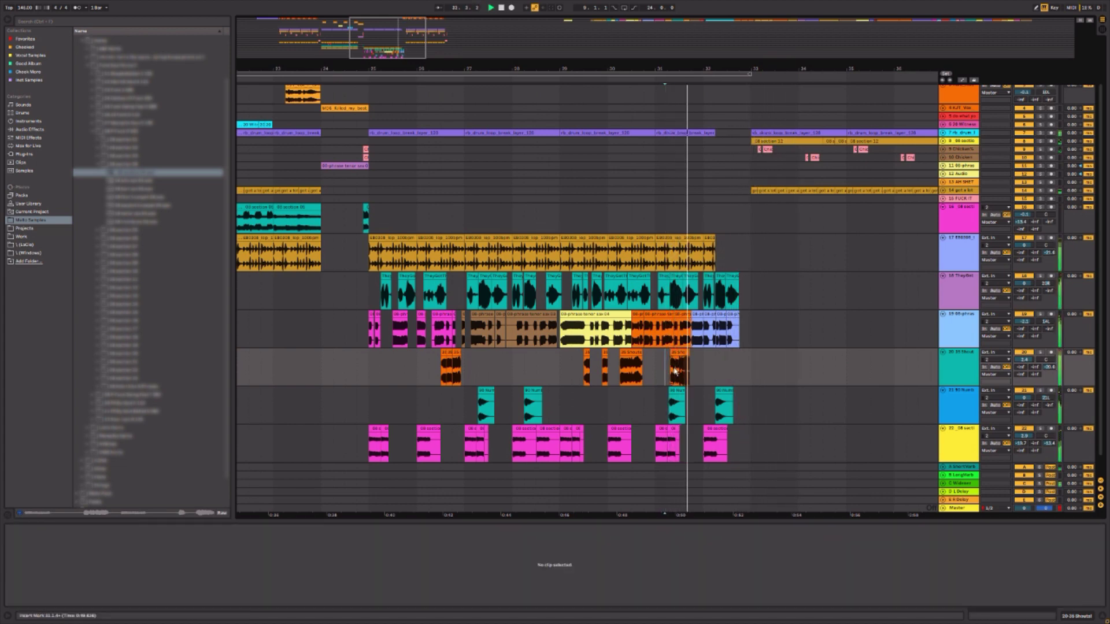
# - Raise the segment BPM of the orange shout clip after bar 31 on track 20 to stretch the sample, and play it
pyautogui.moveTo(702, 69); pyautogui.dragTo(642, 112)
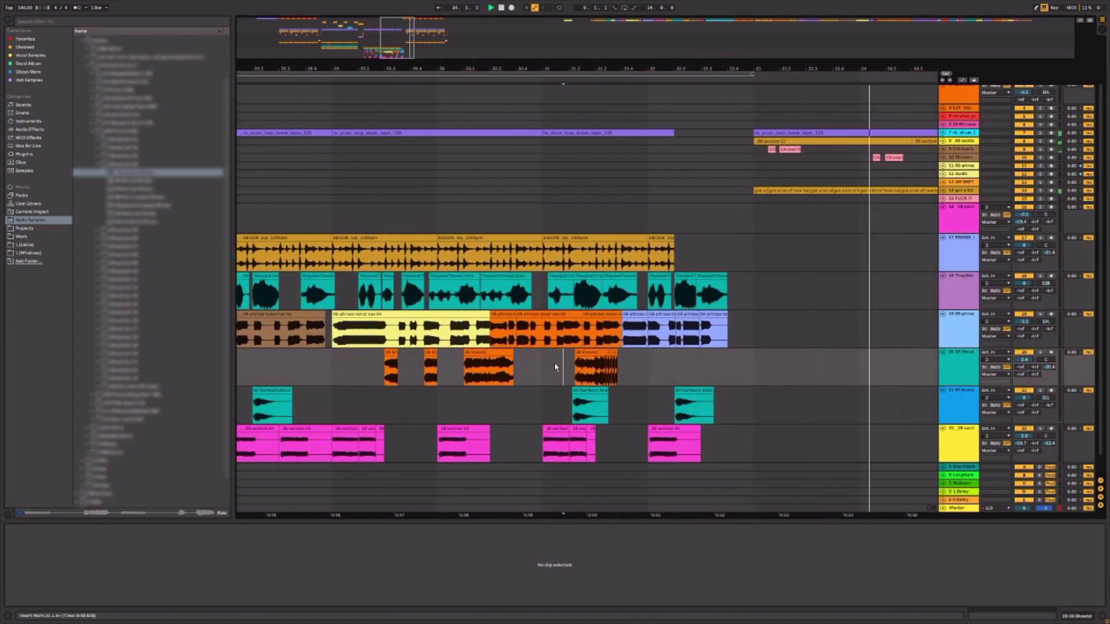
pyautogui.click(582, 368)
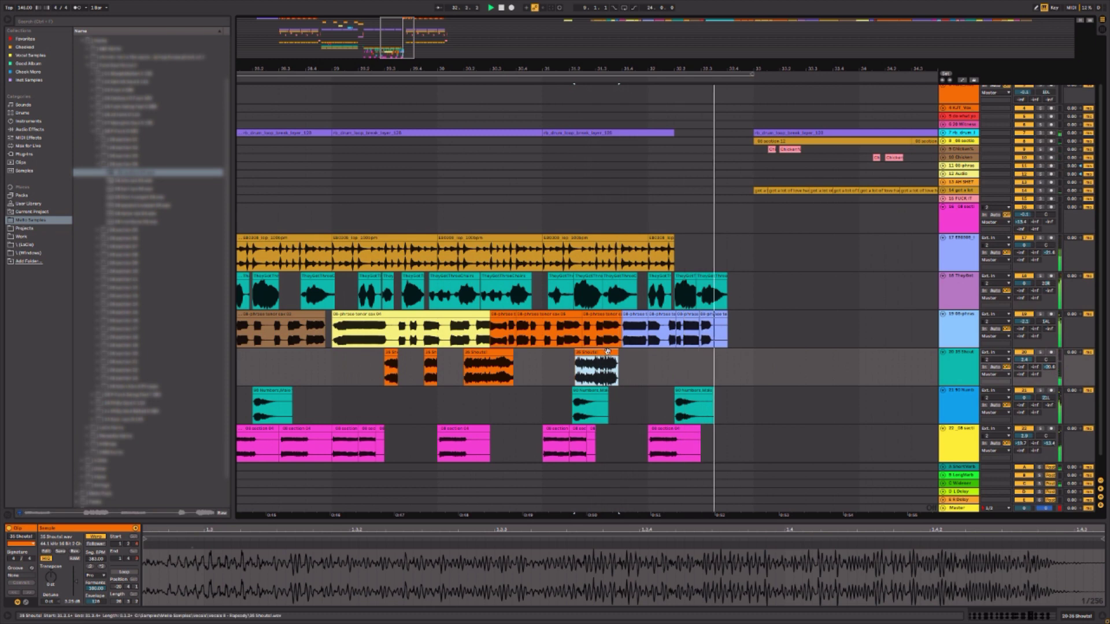
pyautogui.moveTo(96, 559); pyautogui.dragTo(96, 525)
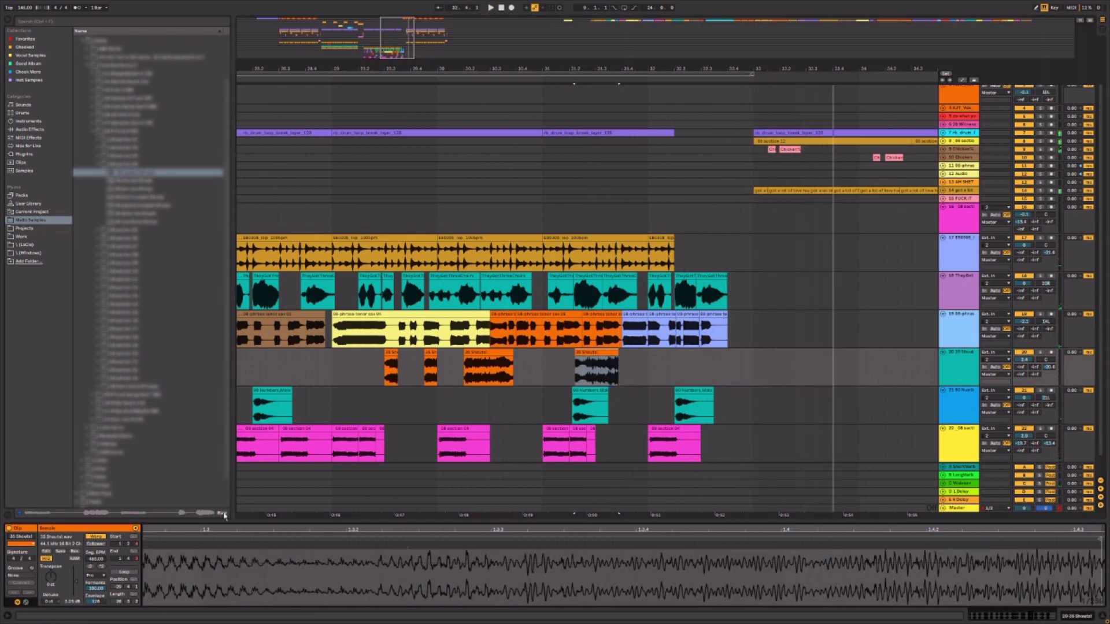
pyautogui.press('space')
pyautogui.press('space')
pyautogui.press('space')
# - Lengthen the stretched orange shout clip after bar 31 to just before bar 32 and play track 20's section
pyautogui.click(617, 351)
pyautogui.moveTo(617, 351)
pyautogui.mouseDown()
pyautogui.moveTo(651, 351)
pyautogui.moveTo(610, 366)
pyautogui.mouseUp()
pyautogui.click(462, 377)
pyautogui.press('space')
pyautogui.press('space')
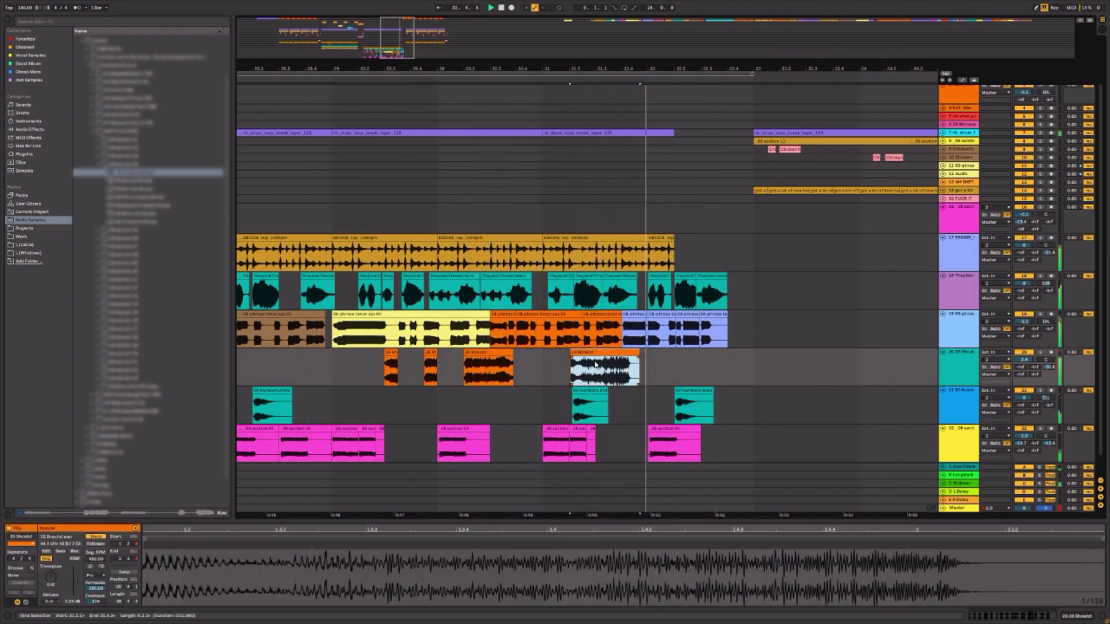
# - Play the bar 25–33 section from several points to check the chops, and set the insert marker at bar 25
pyautogui.moveTo(601, 69); pyautogui.dragTo(601, 23)
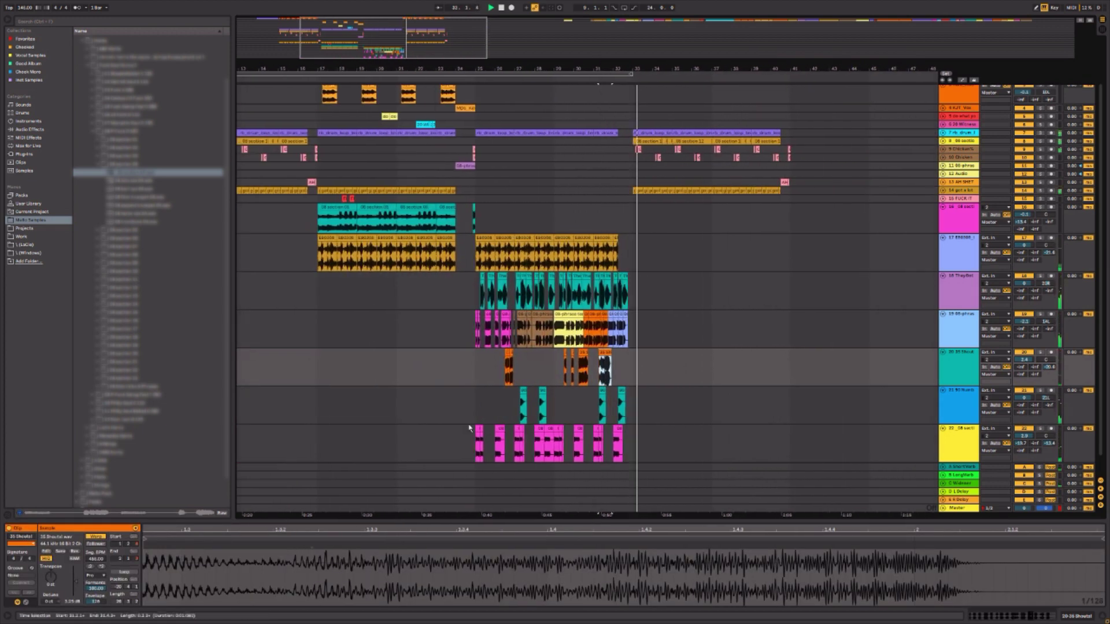
pyautogui.click(494, 367)
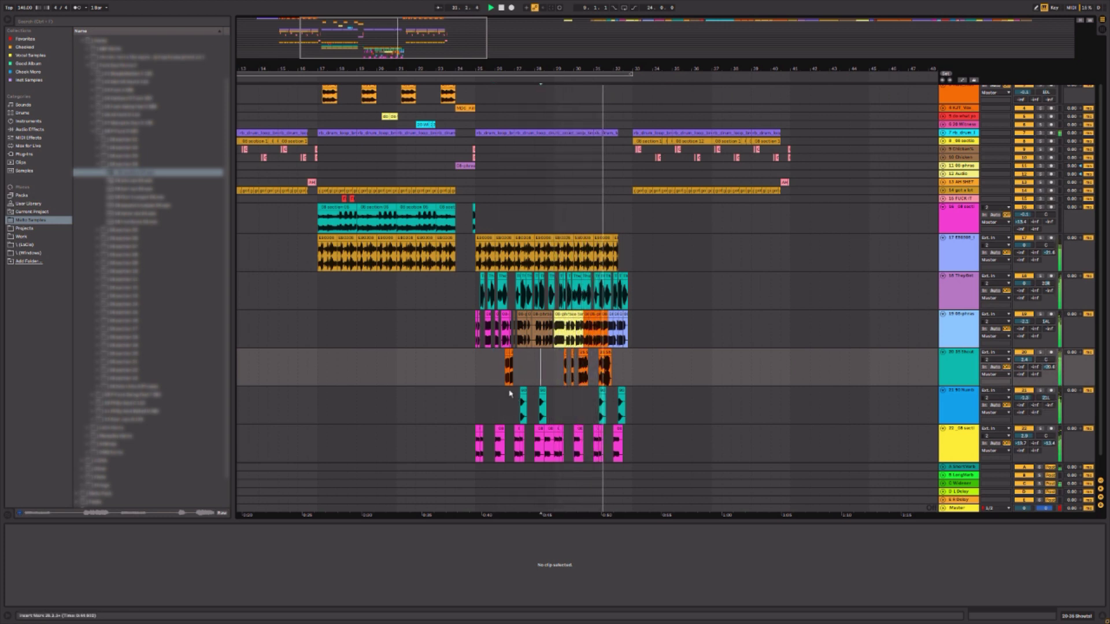
pyautogui.click(570, 365)
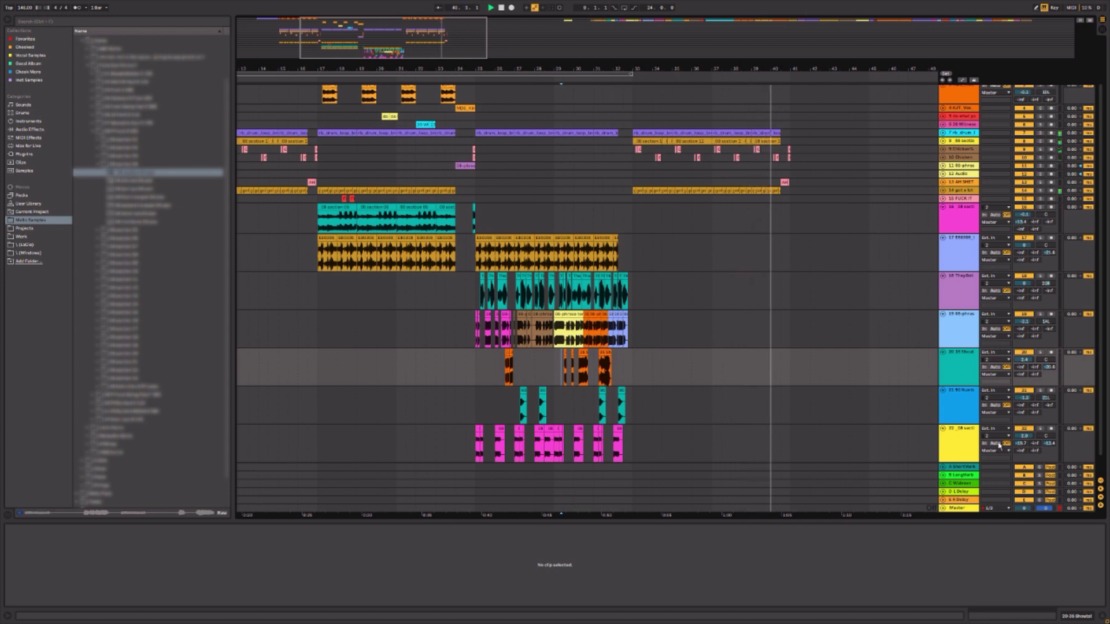
pyautogui.click(461, 373)
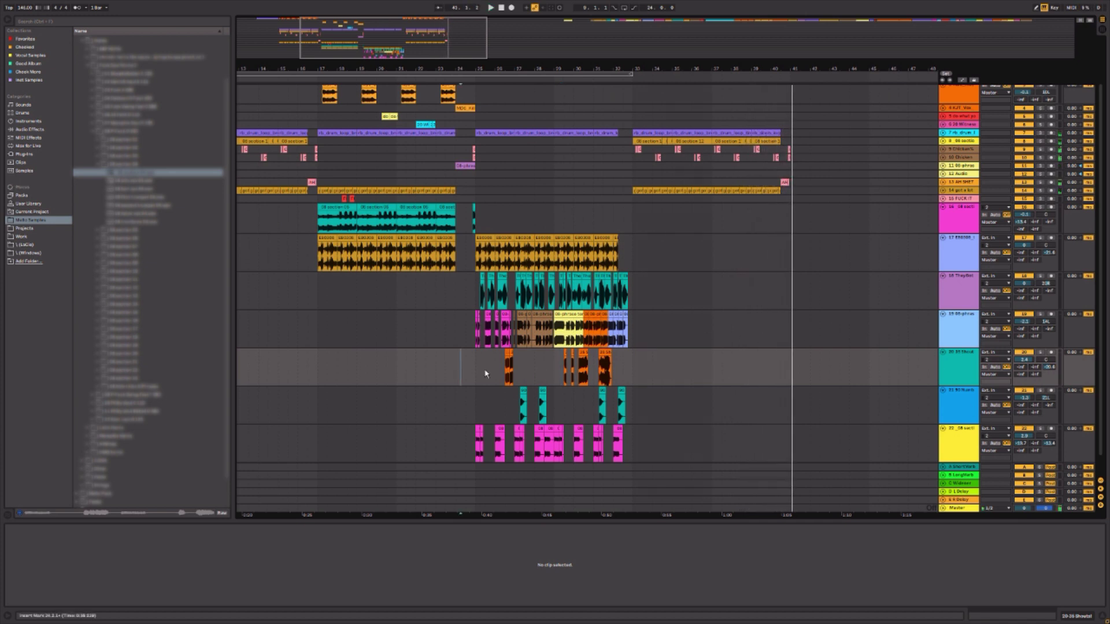
pyautogui.scroll(-2, 451, 375)
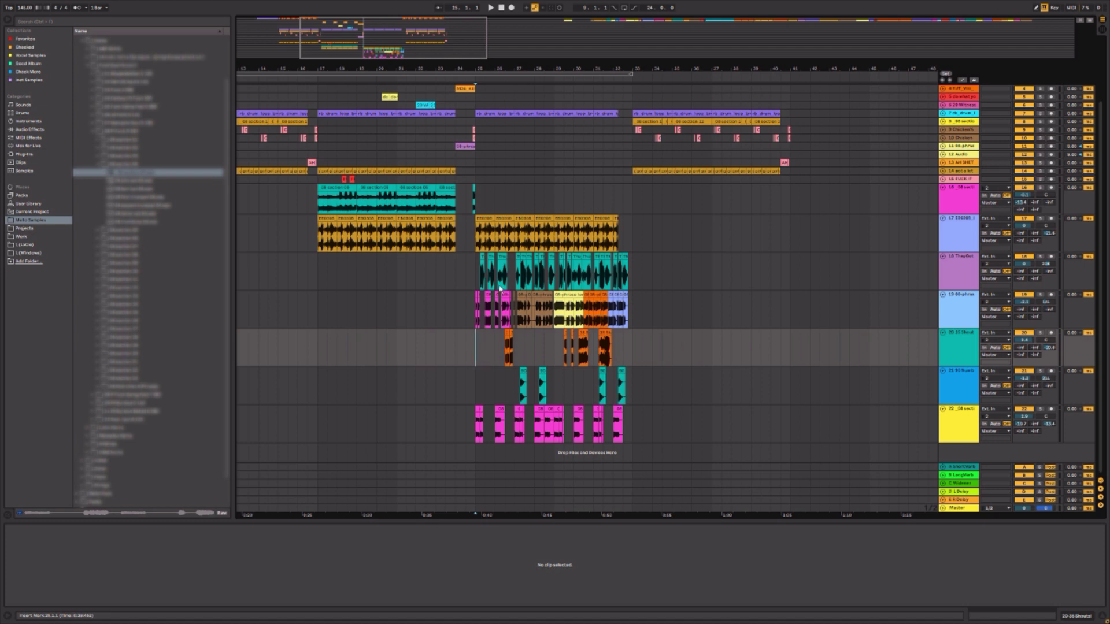
pyautogui.moveTo(491, 67); pyautogui.dragTo(391, 82)
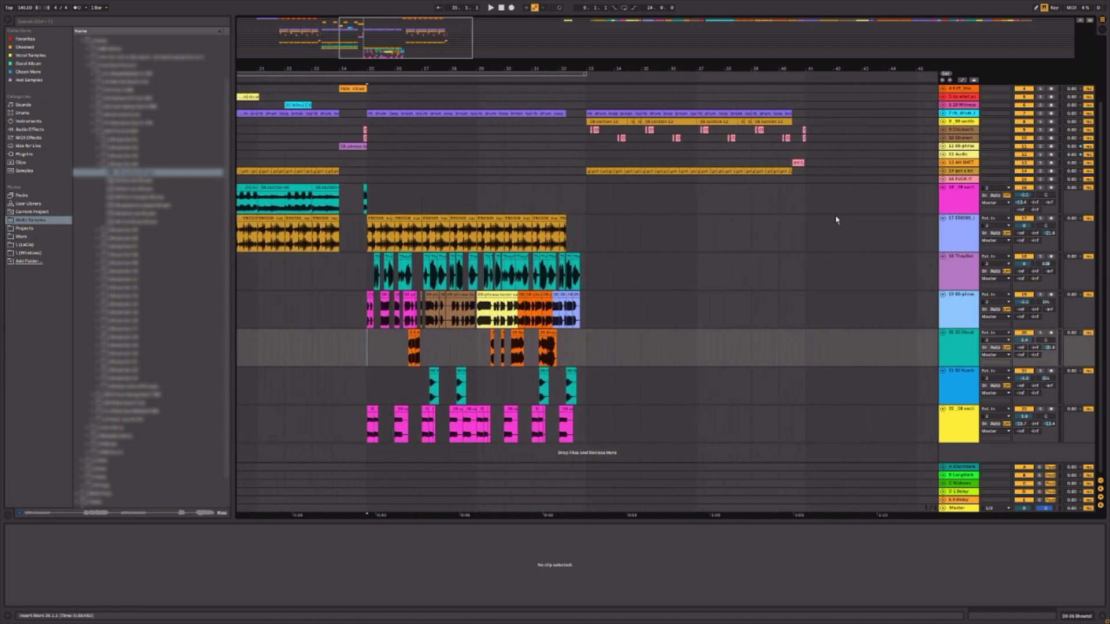